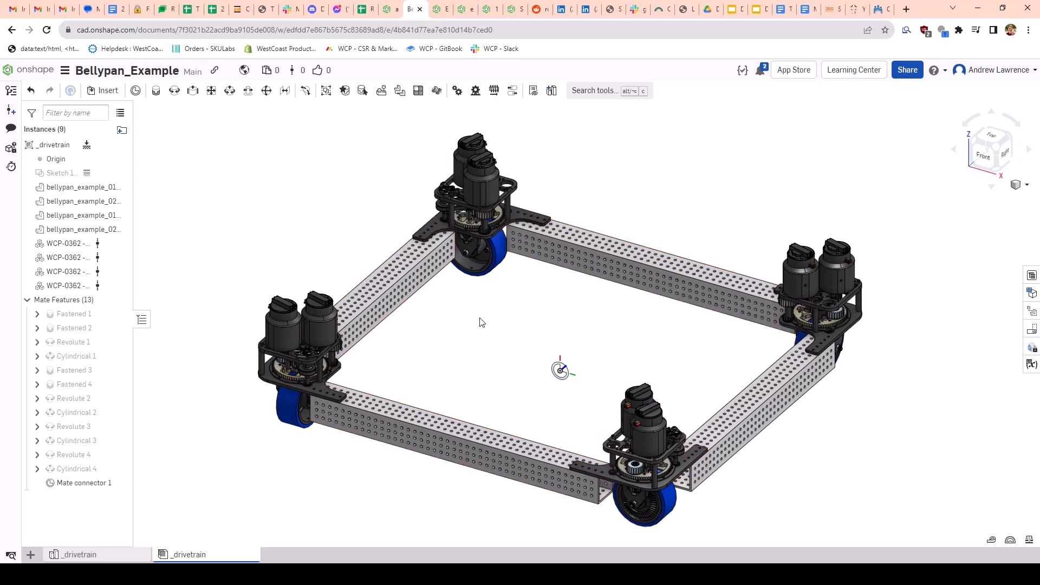
Step: Compare the drivetrain part studio with its assembly and examine the layout sketch that defines the frame tubes
{"action": "left_click", "coordinate": [116, 556]}
{"action": "scroll", "coordinate": [646, 266], "scroll_direction": "down", "scroll_amount": 2}
{"action": "mouse_move", "coordinate": [624, 249]}
{"action": "right_mouse_down"}
{"action": "mouse_move", "coordinate": [576, 286]}
{"action": "mouse_move", "coordinate": [609, 244]}
{"action": "right_mouse_up"}
{"action": "scroll", "coordinate": [612, 244], "scroll_direction": "up", "scroll_amount": 1}
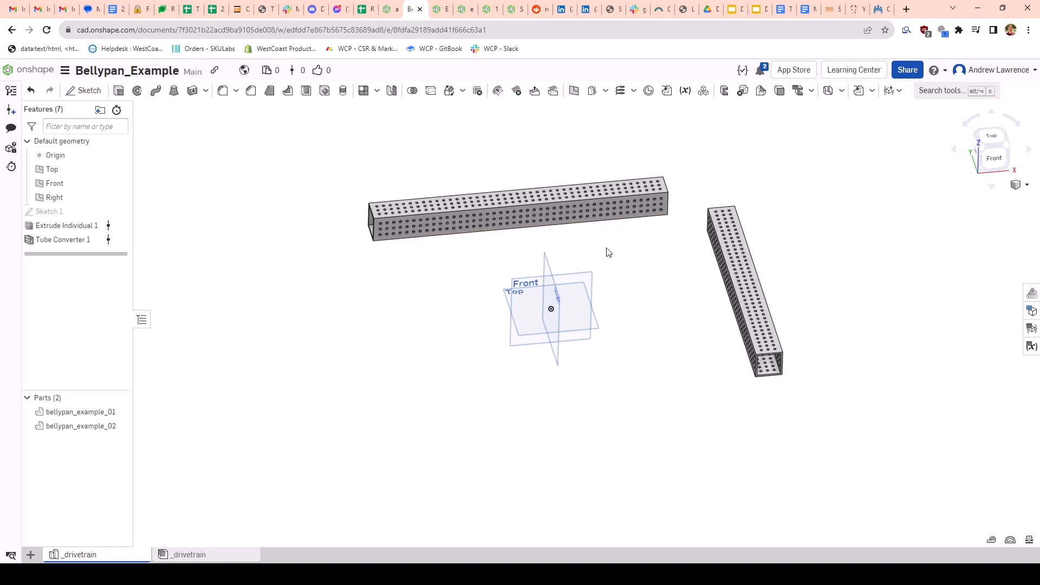
{"action": "right_click_drag", "start_coordinate": [608, 252], "coordinate": [537, 325]}
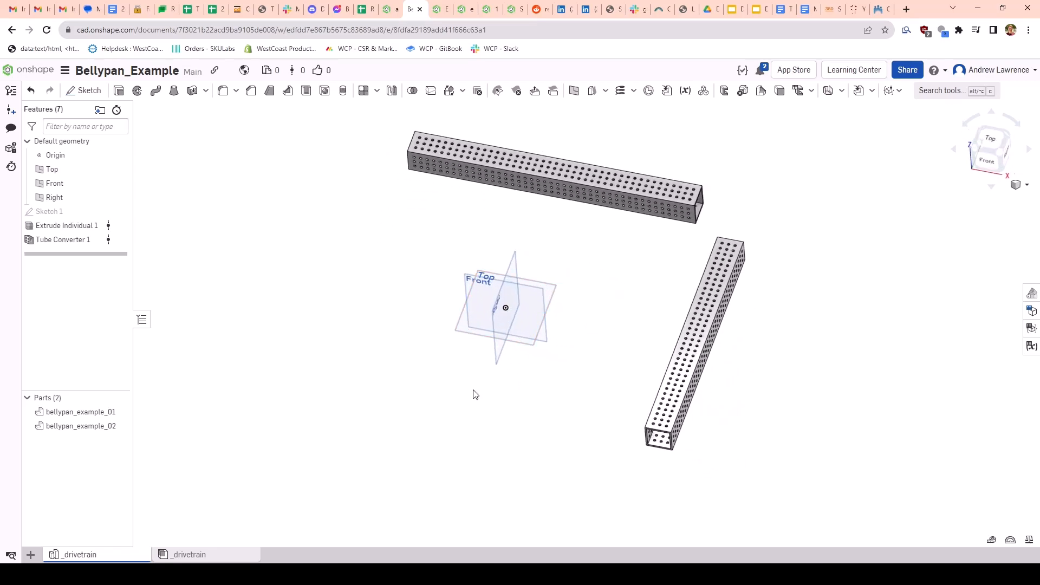
{"action": "left_click", "coordinate": [193, 554]}
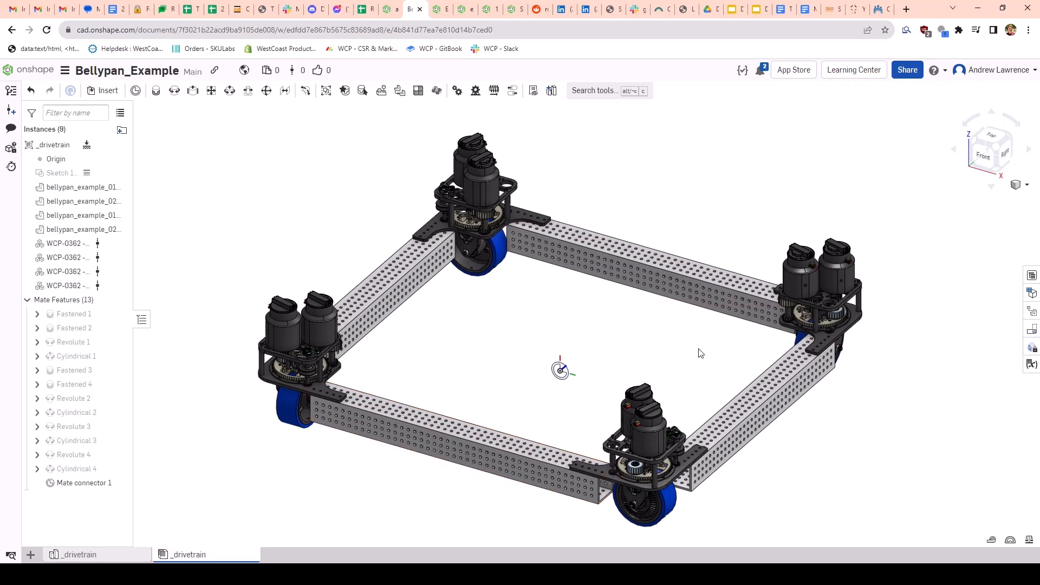
{"action": "left_click", "coordinate": [115, 555]}
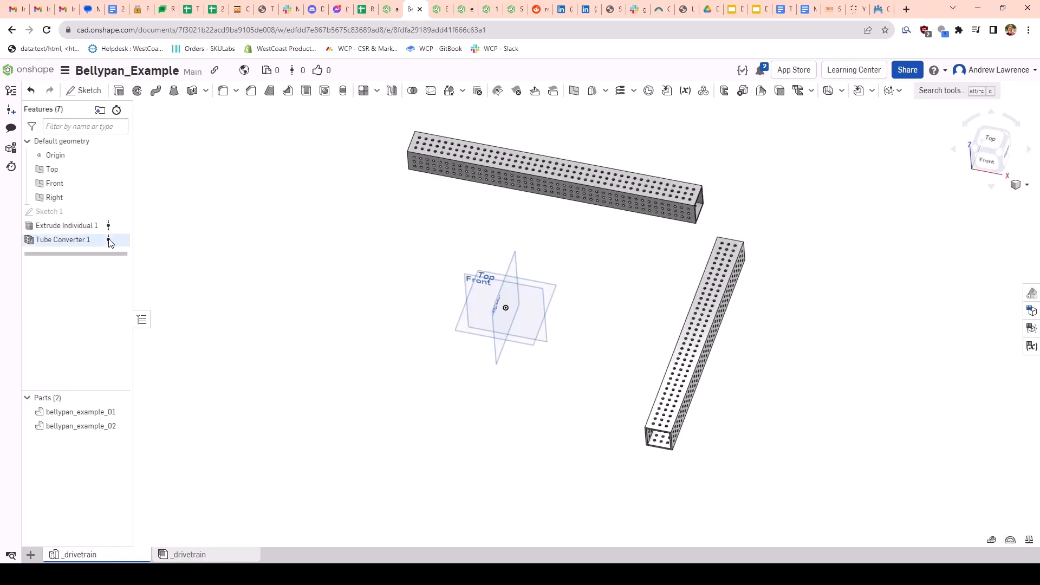
{"action": "left_click", "coordinate": [62, 211]}
{"action": "mouse_move", "coordinate": [558, 232]}
{"action": "right_mouse_down"}
{"action": "mouse_move", "coordinate": [574, 248]}
{"action": "mouse_move", "coordinate": [553, 258]}
{"action": "mouse_move", "coordinate": [560, 250]}
{"action": "right_mouse_up"}
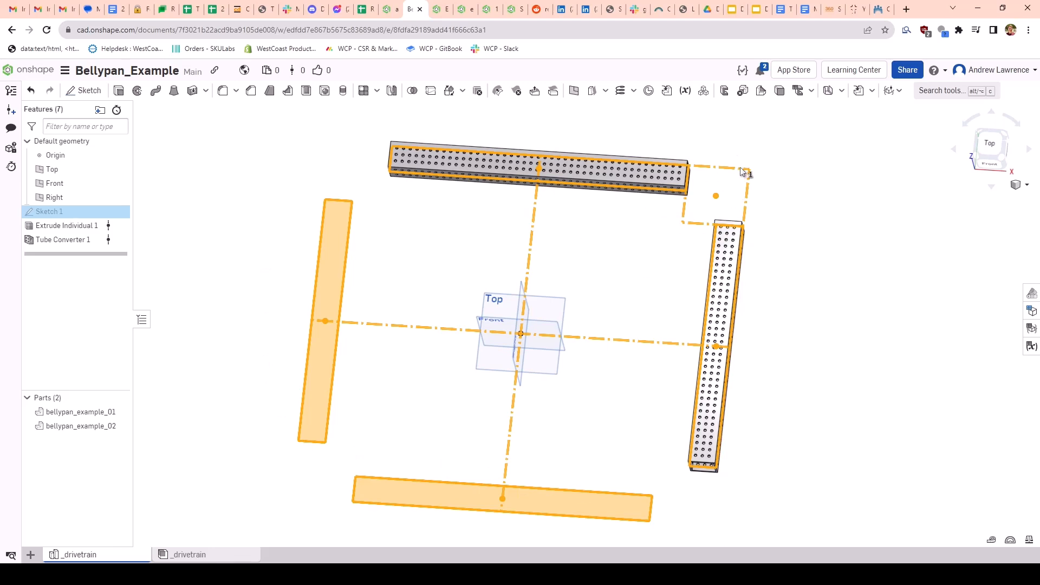
{"action": "scroll", "coordinate": [740, 168], "scroll_direction": "up", "scroll_amount": 3}
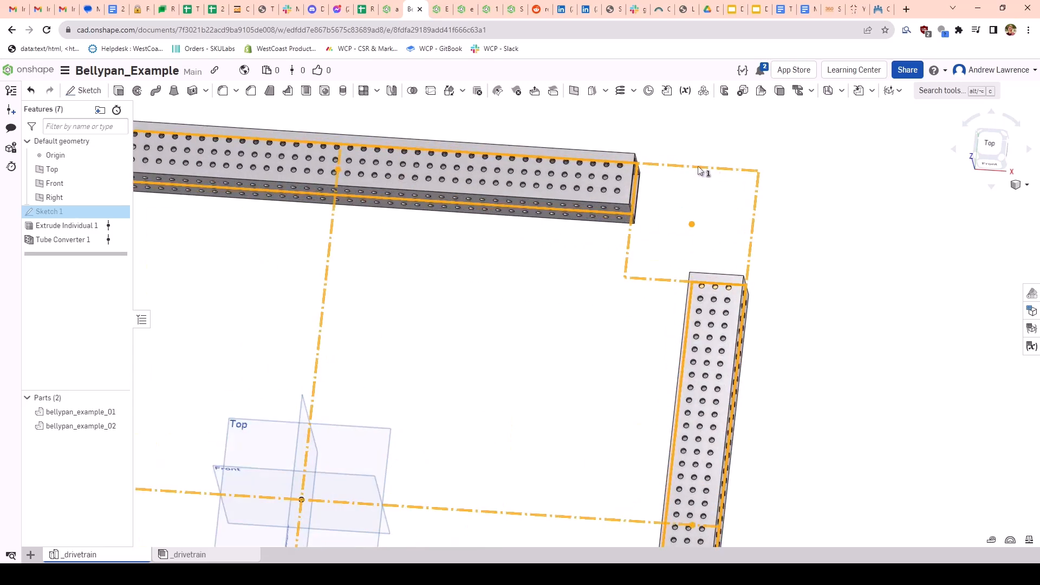
{"action": "left_click", "coordinate": [576, 367]}
{"action": "scroll", "coordinate": [575, 369], "scroll_direction": "down", "scroll_amount": 6}
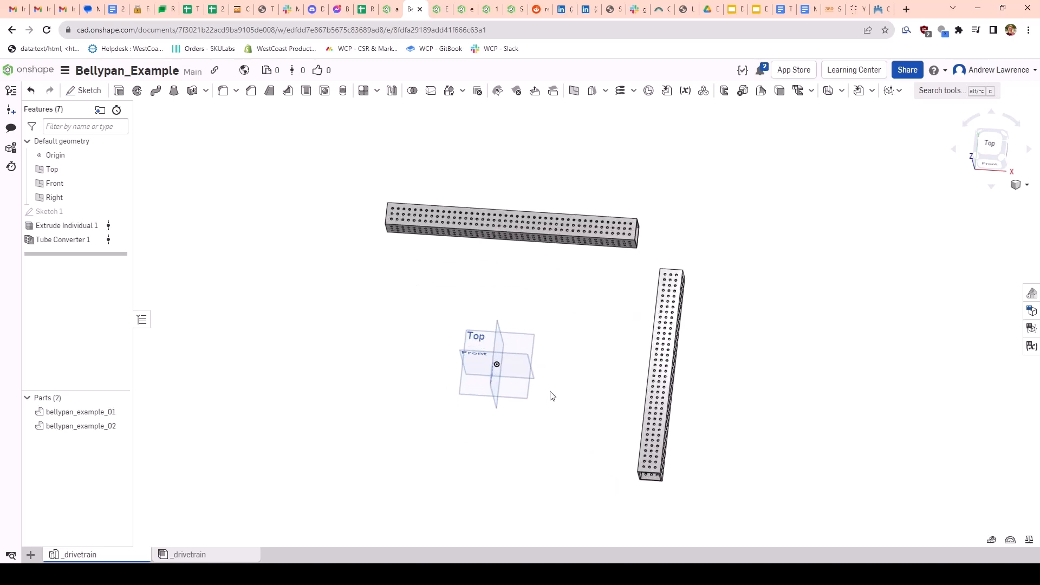
{"action": "right_click_drag", "start_coordinate": [552, 396], "coordinate": [536, 369]}
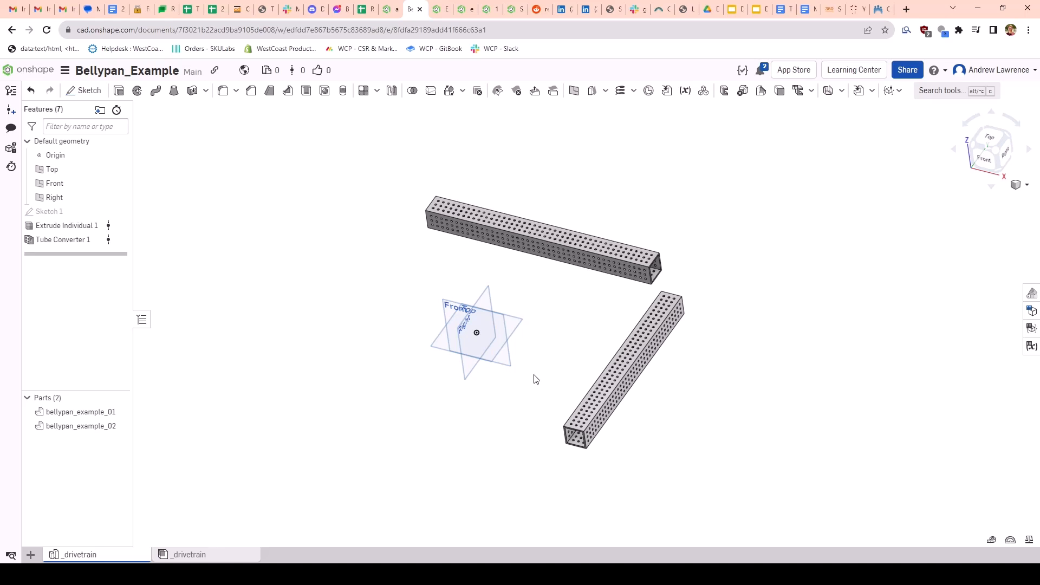
{"action": "scroll", "coordinate": [566, 289], "scroll_direction": "up", "scroll_amount": 2}
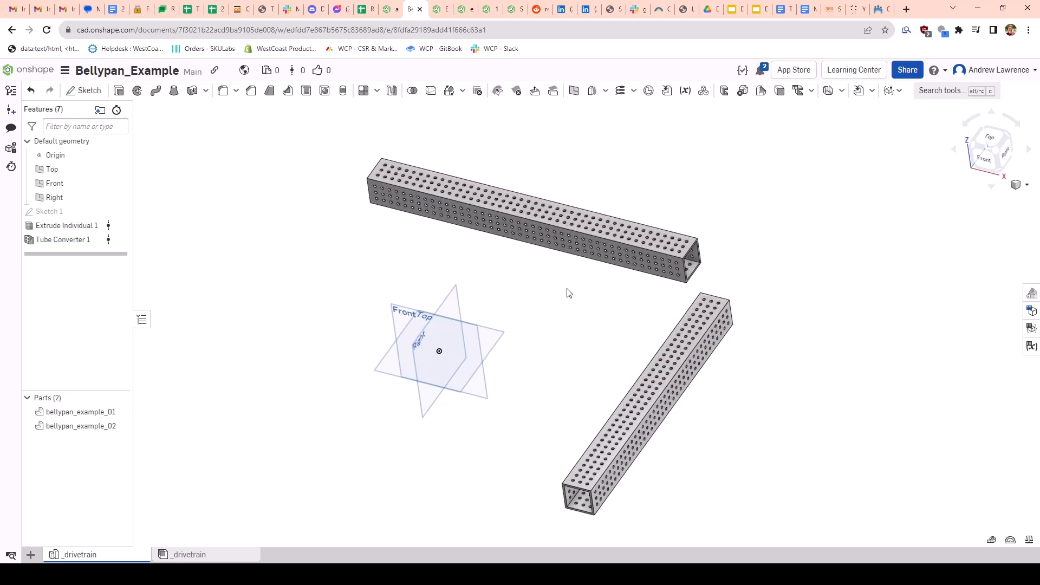
{"action": "right_click_drag", "start_coordinate": [565, 300], "coordinate": [576, 292]}
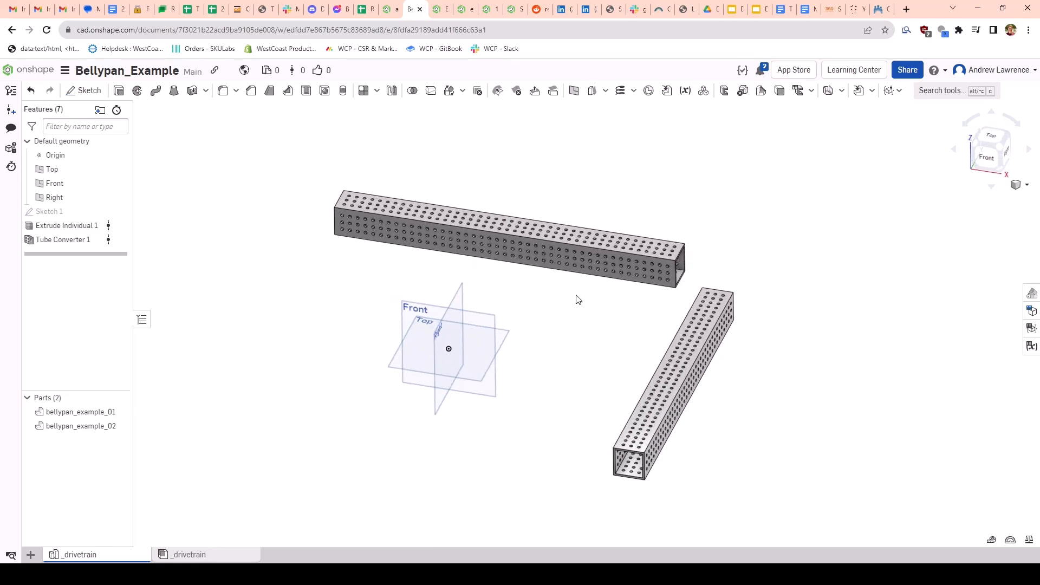
{"action": "middle_click_drag", "start_coordinate": [576, 301], "coordinate": [590, 303]}
{"action": "mouse_move", "coordinate": [616, 329]}
{"action": "right_mouse_down"}
{"action": "mouse_move", "coordinate": [614, 291]}
{"action": "mouse_move", "coordinate": [605, 336]}
{"action": "right_mouse_up"}
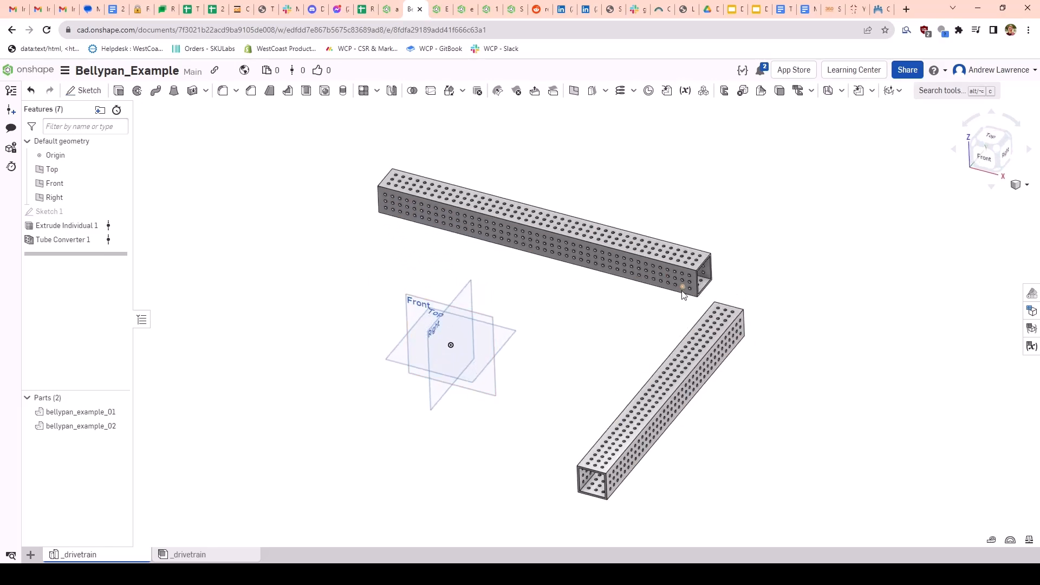
Step: Start a new sketch on the underside face of the bellypan_example_02 tube
{"action": "right_click_drag", "start_coordinate": [632, 359], "coordinate": [675, 269]}
{"action": "scroll", "coordinate": [711, 254], "scroll_direction": "up", "scroll_amount": 5}
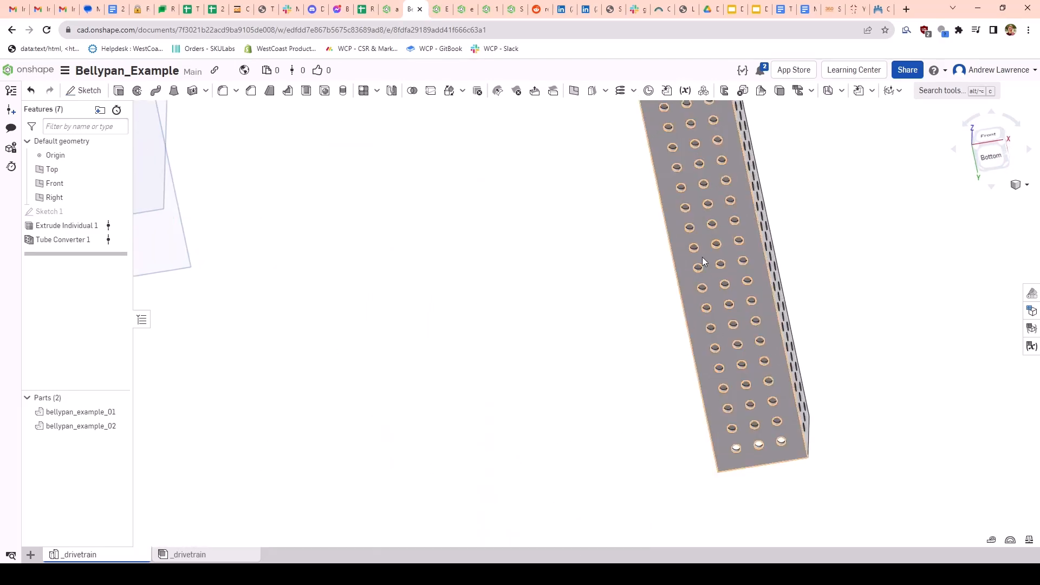
{"action": "left_click", "coordinate": [682, 253]}
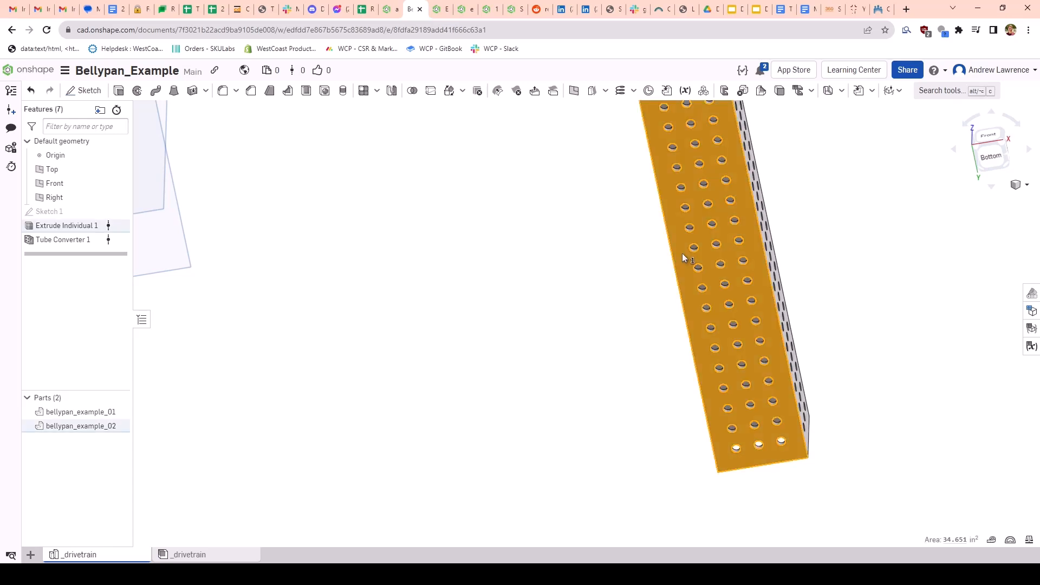
{"action": "key", "text": "shift+s"}
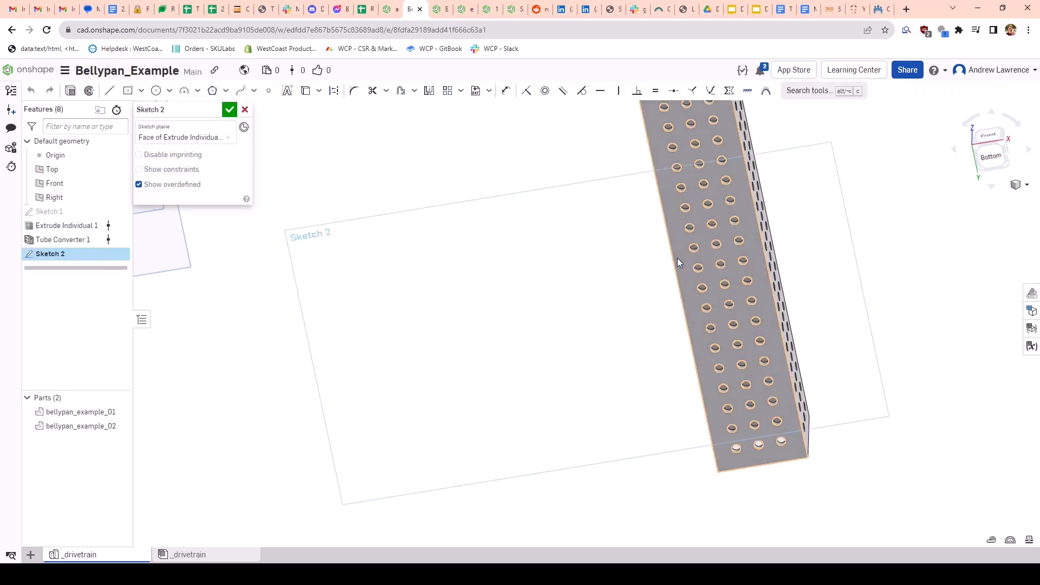
{"action": "key", "text": "n"}
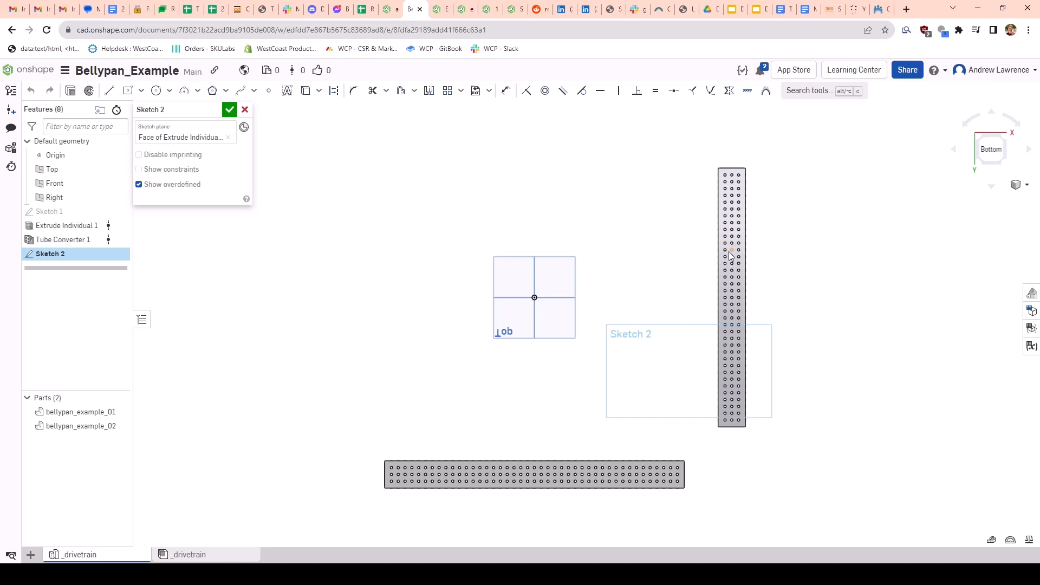
Step: Sketch a center-point rectangle about 28.4 in wide from the origin, with its edges running over the undersides of both tubes
{"action": "key", "text": "g"}
{"action": "left_click", "coordinate": [535, 298]}
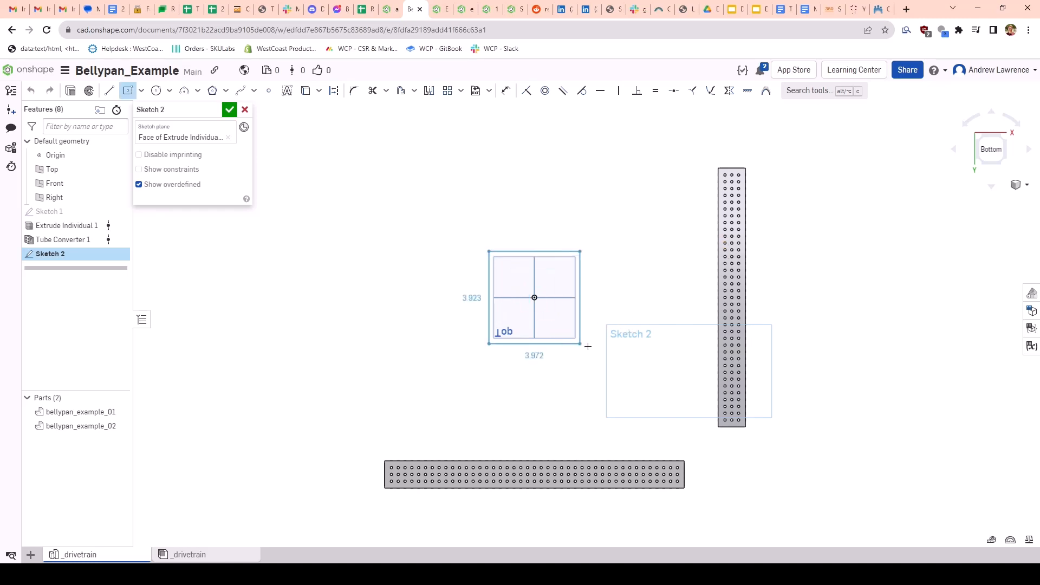
{"action": "scroll", "coordinate": [704, 466], "scroll_direction": "up", "scroll_amount": 2}
{"action": "scroll", "coordinate": [704, 474], "scroll_direction": "up", "scroll_amount": 3}
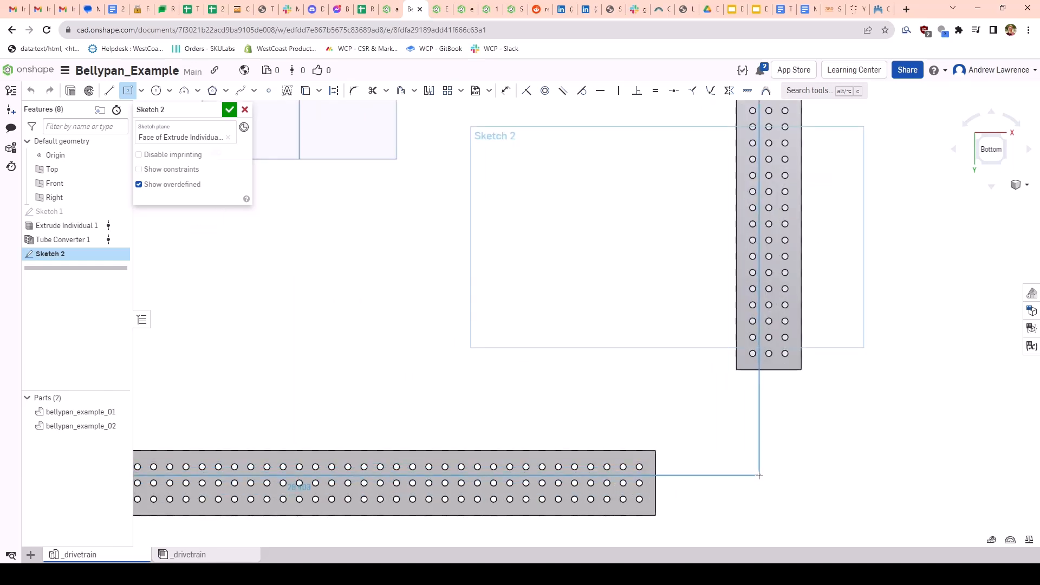
{"action": "left_click", "coordinate": [759, 475]}
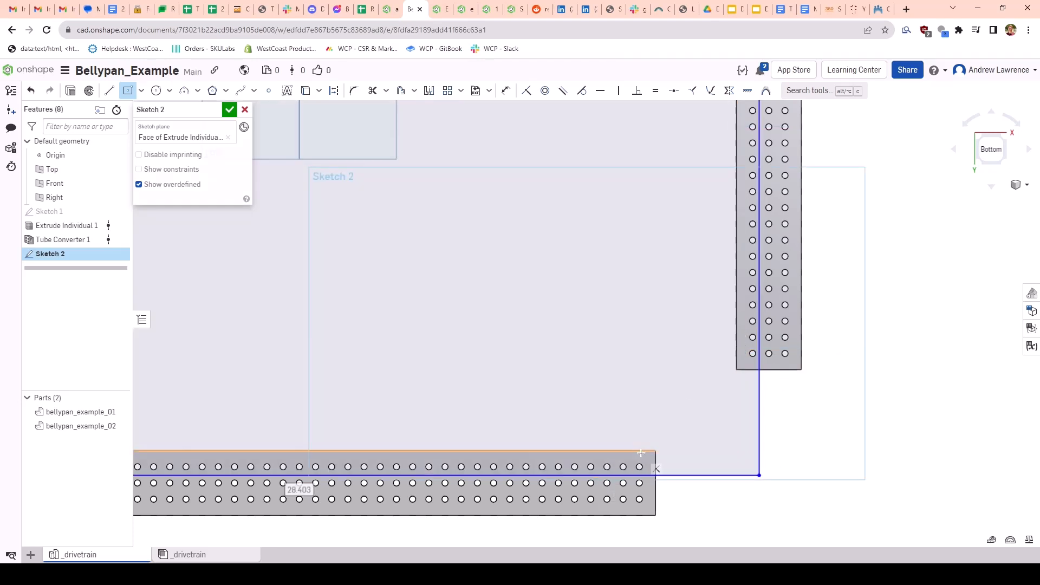
{"action": "key", "text": "Escape"}
{"action": "scroll", "coordinate": [625, 458], "scroll_direction": "down", "scroll_amount": 5}
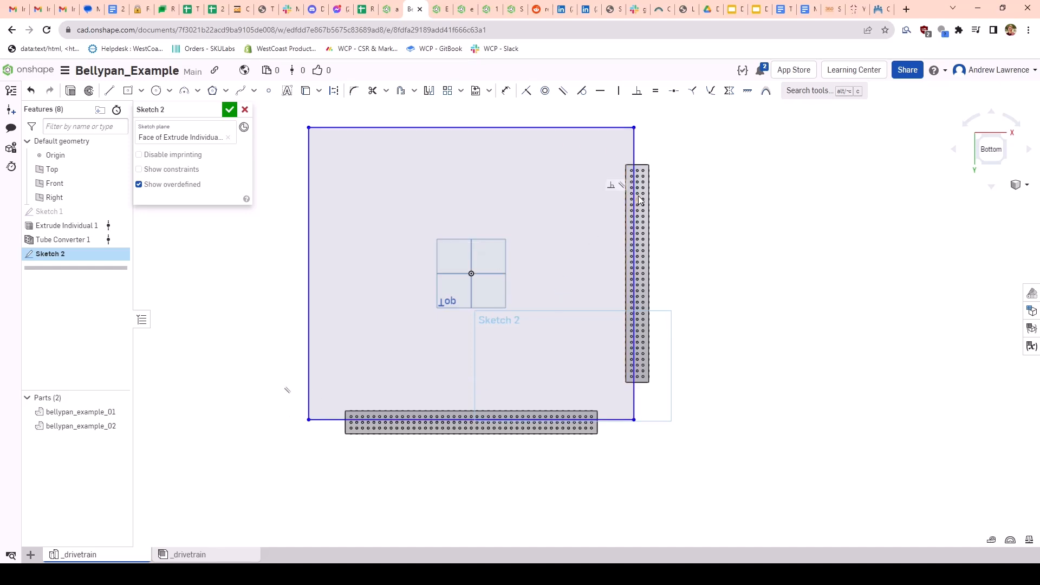
Step: Place a sketch point at the center of each tube's innermost end hole nearest the rectangle's corner
{"action": "scroll", "coordinate": [666, 411], "scroll_direction": "up", "scroll_amount": 10}
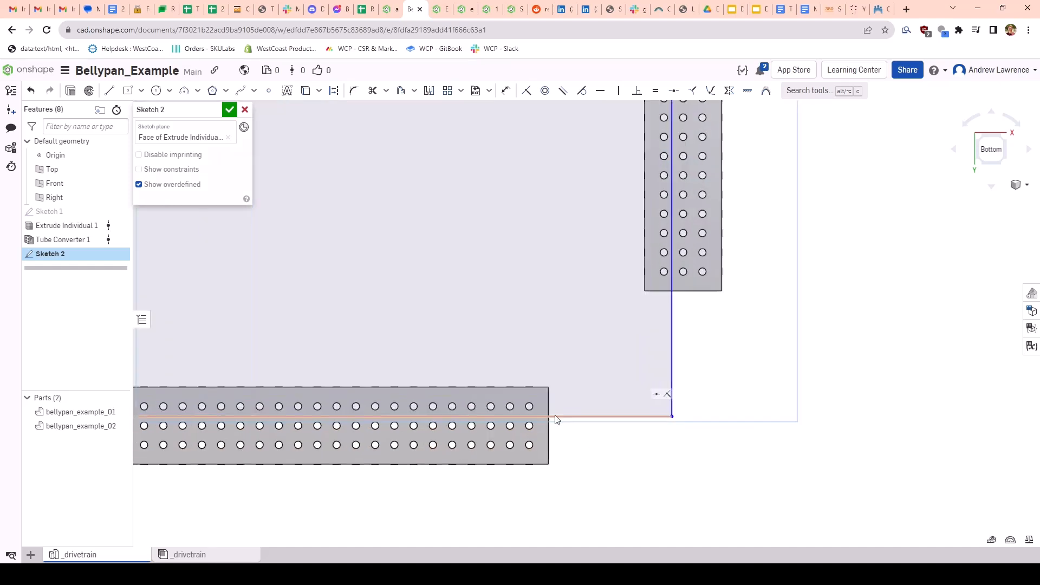
{"action": "key", "text": "p"}
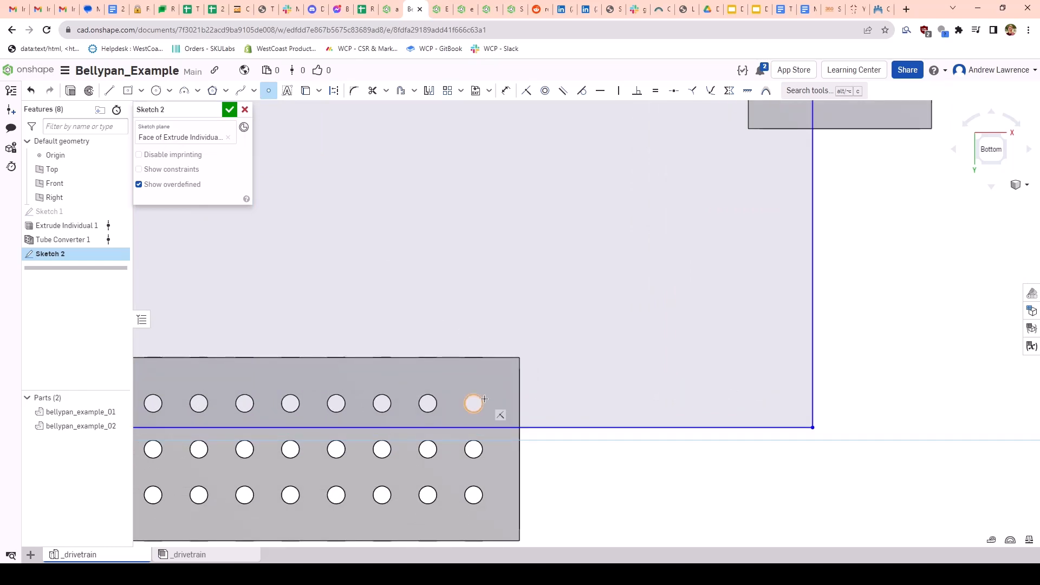
{"action": "scroll", "coordinate": [477, 401], "scroll_direction": "up", "scroll_amount": 3}
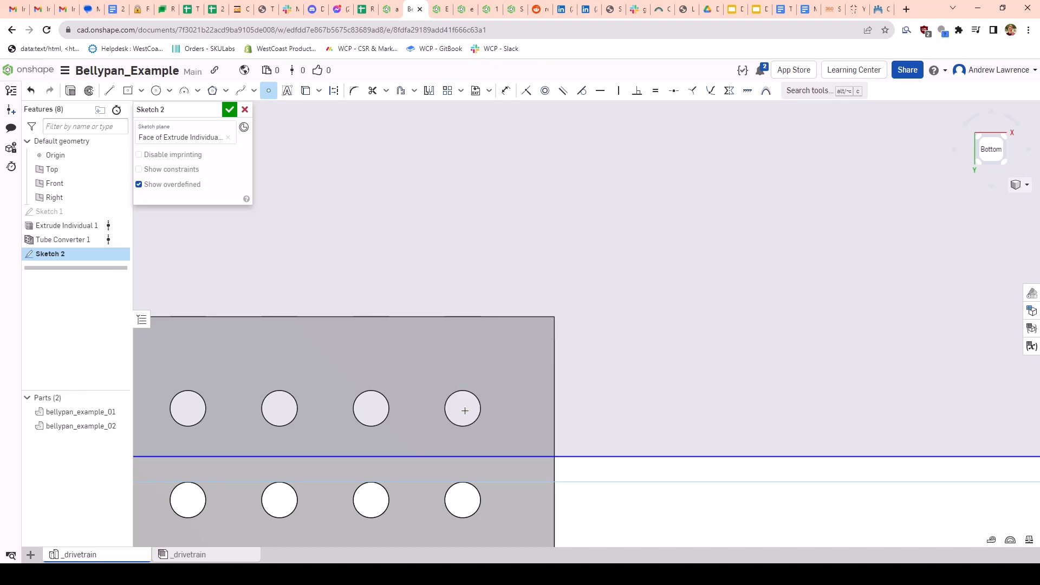
{"action": "scroll", "coordinate": [567, 381], "scroll_direction": "down", "scroll_amount": 5}
{"action": "middle_click_drag", "start_coordinate": [580, 334], "coordinate": [481, 446]}
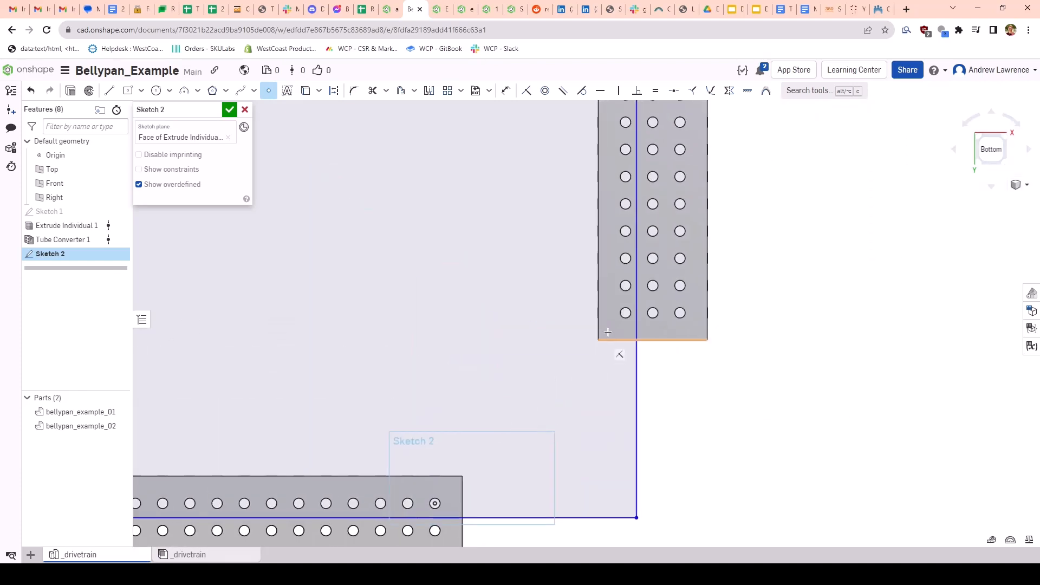
{"action": "scroll", "coordinate": [620, 312], "scroll_direction": "up", "scroll_amount": 4}
{"action": "left_click", "coordinate": [634, 313]}
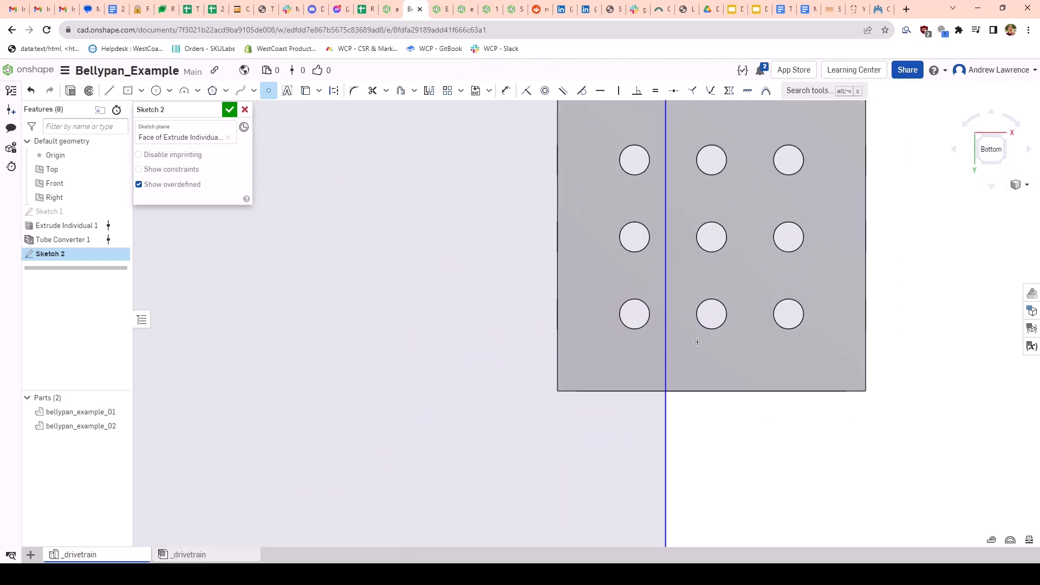
{"action": "scroll", "coordinate": [593, 360], "scroll_direction": "down", "scroll_amount": 6}
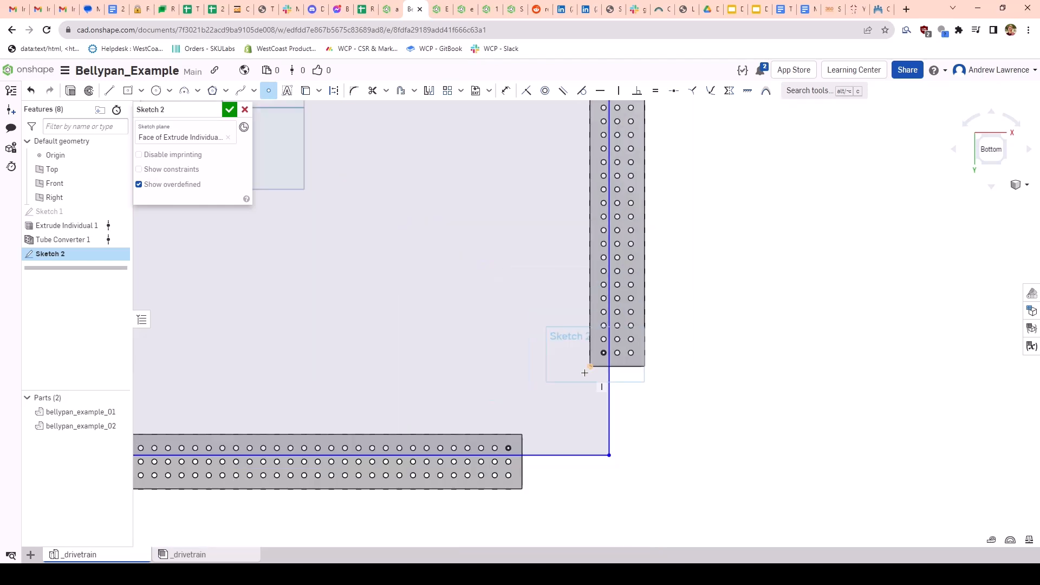
{"action": "key", "text": "Escape"}
{"action": "scroll", "coordinate": [536, 425], "scroll_direction": "up", "scroll_amount": 3}
{"action": "scroll", "coordinate": [522, 466], "scroll_direction": "up", "scroll_amount": 3}
{"action": "middle_click_drag", "start_coordinate": [524, 451], "coordinate": [515, 389]}
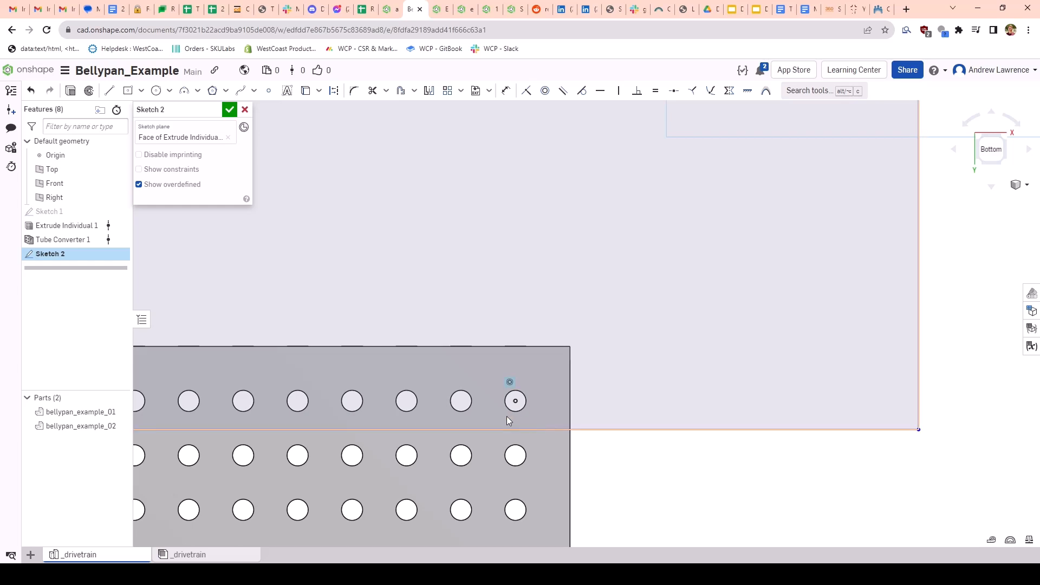
{"action": "key", "text": "u"}
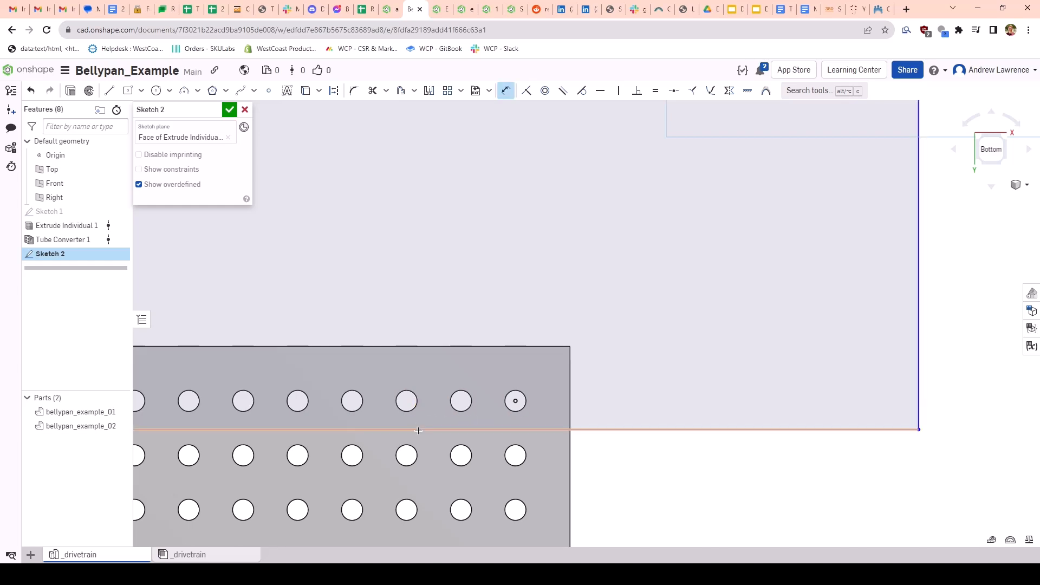
{"action": "left_click", "coordinate": [418, 431]}
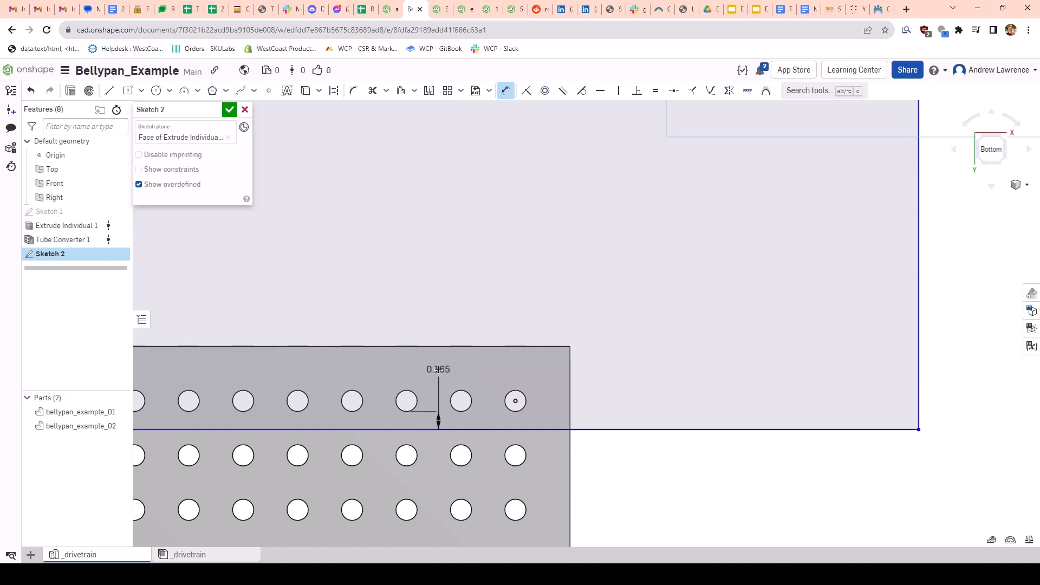
{"action": "key", "text": "Escape"}
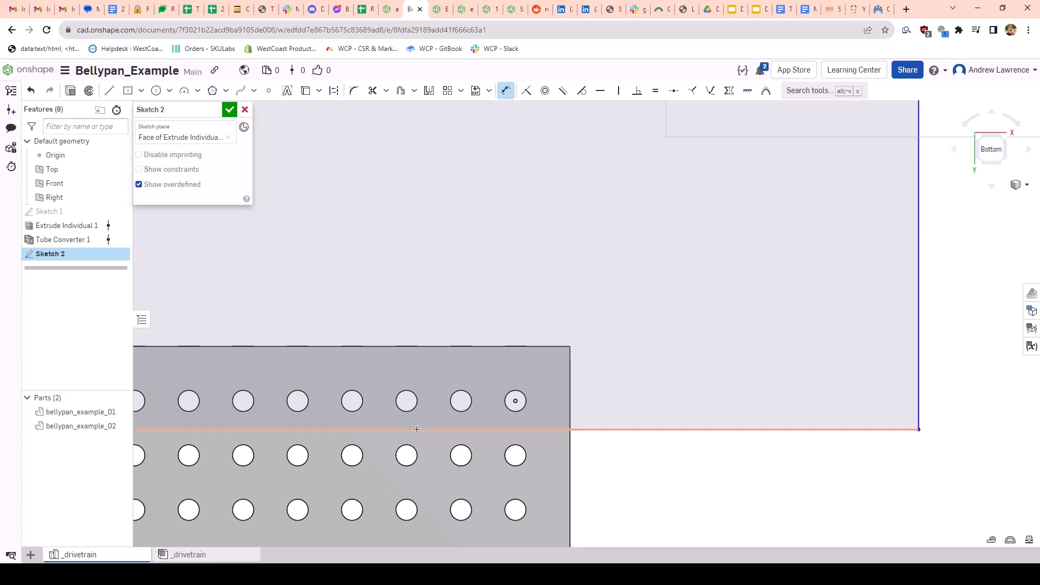
{"action": "left_click", "coordinate": [416, 430]}
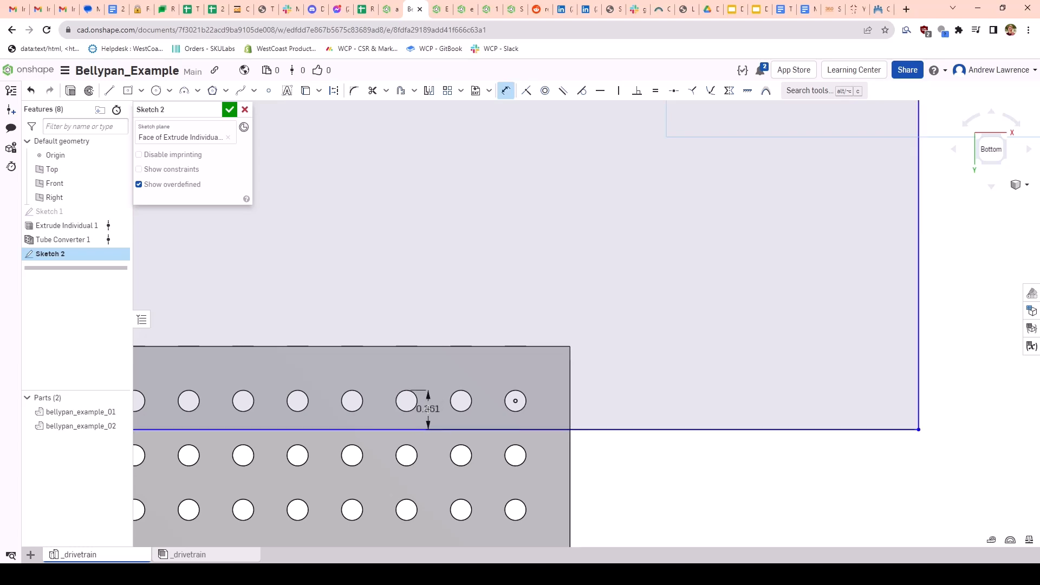
{"action": "key", "text": "Escape"}
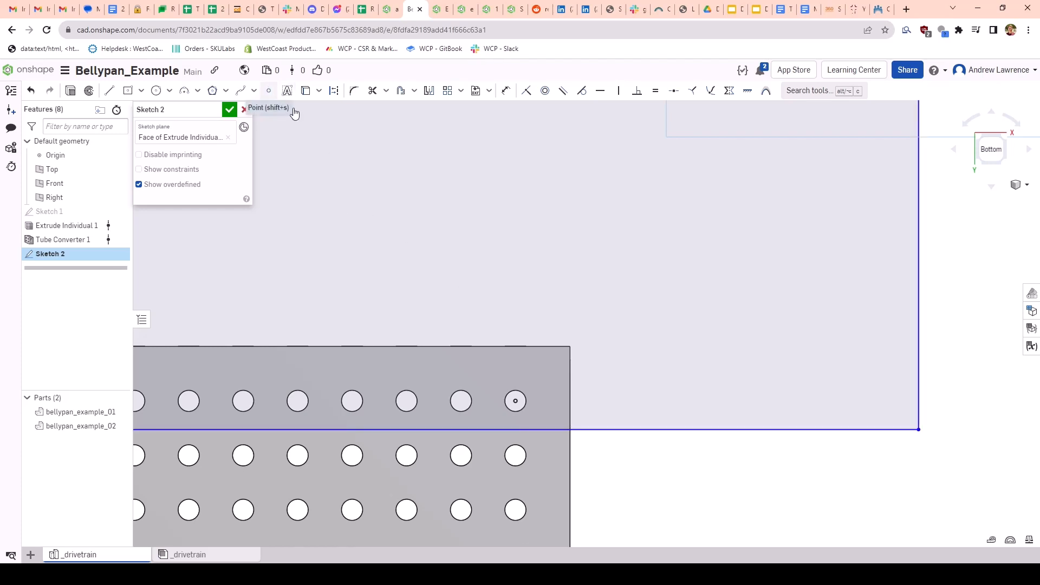
Step: Dimension the vertical distance from the sketch point in the bellypan_example_01 tube's end hole to the rectangle's nearby horizontal edge
{"action": "scroll", "coordinate": [502, 251], "scroll_direction": "down", "scroll_amount": 5}
{"action": "scroll", "coordinate": [595, 321], "scroll_direction": "up", "scroll_amount": 8}
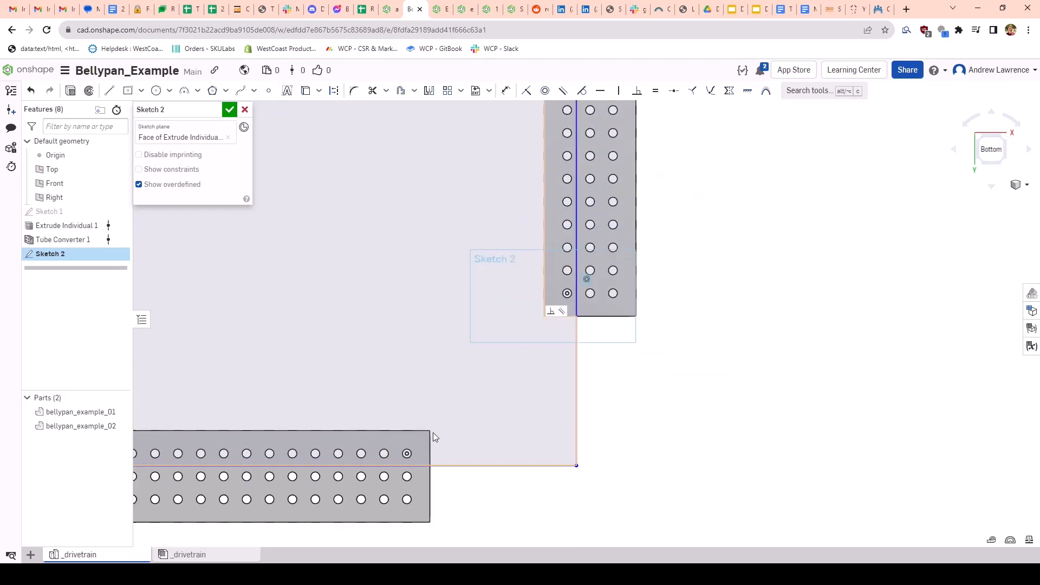
{"action": "key", "text": "u"}
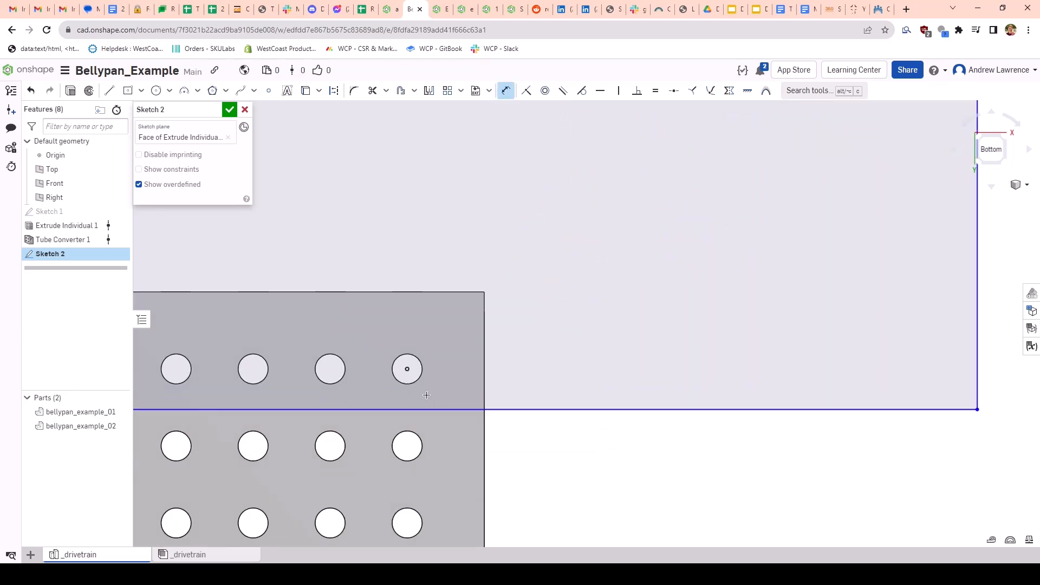
{"action": "left_click", "coordinate": [407, 369]}
{"action": "left_click", "coordinate": [542, 409]}
{"action": "left_click", "coordinate": [618, 302]}
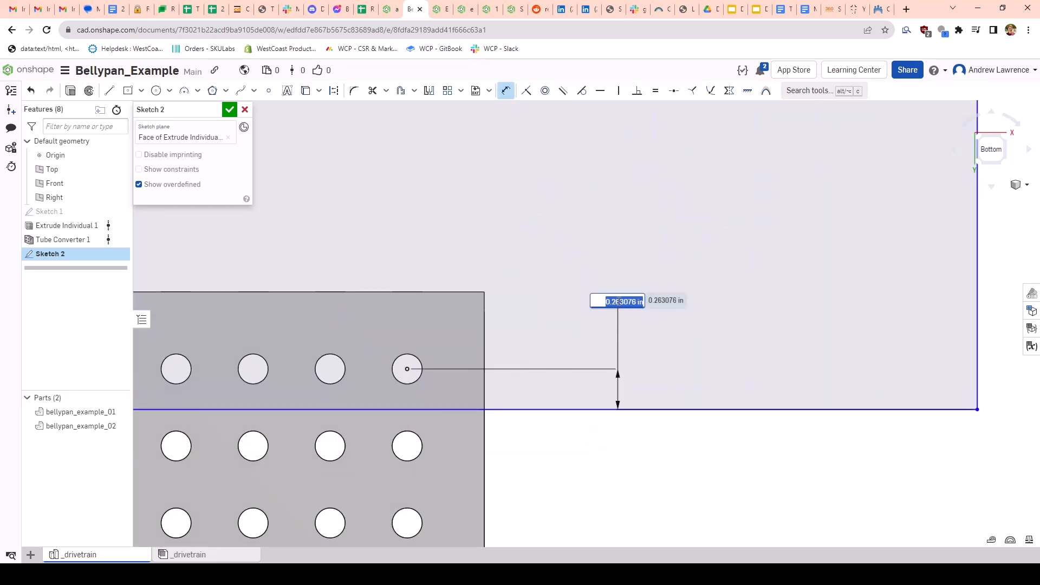
{"action": "type", "text": "0.25"}
{"action": "key", "text": "Return"}
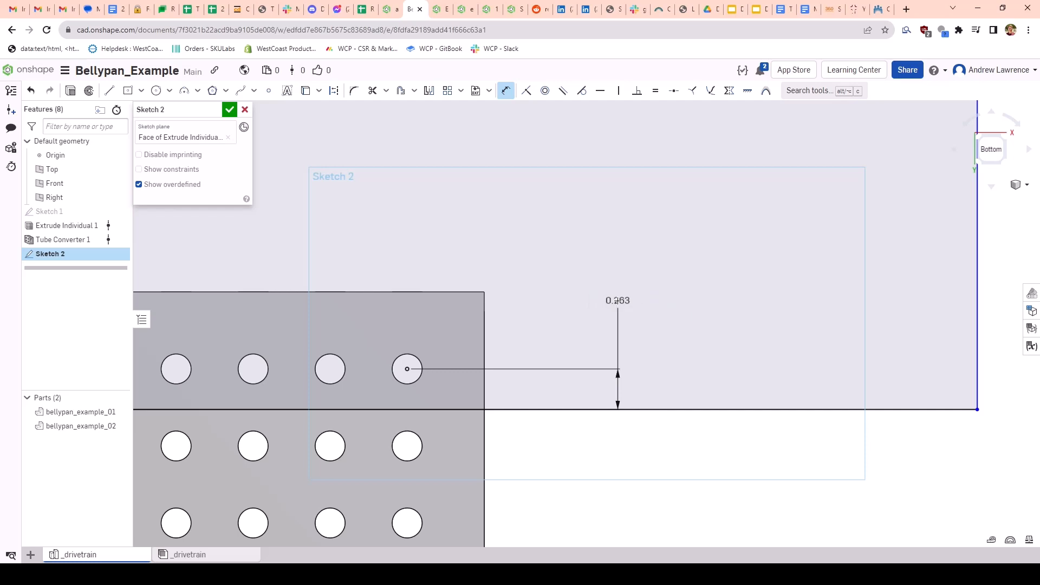
Step: Set the horizontal edge's offset to 0.25 in and dimension the bellypan_example_02 end-hole point 0.25 in from the rectangle's vertical edge
{"action": "scroll", "coordinate": [459, 358], "scroll_direction": "down", "scroll_amount": 3}
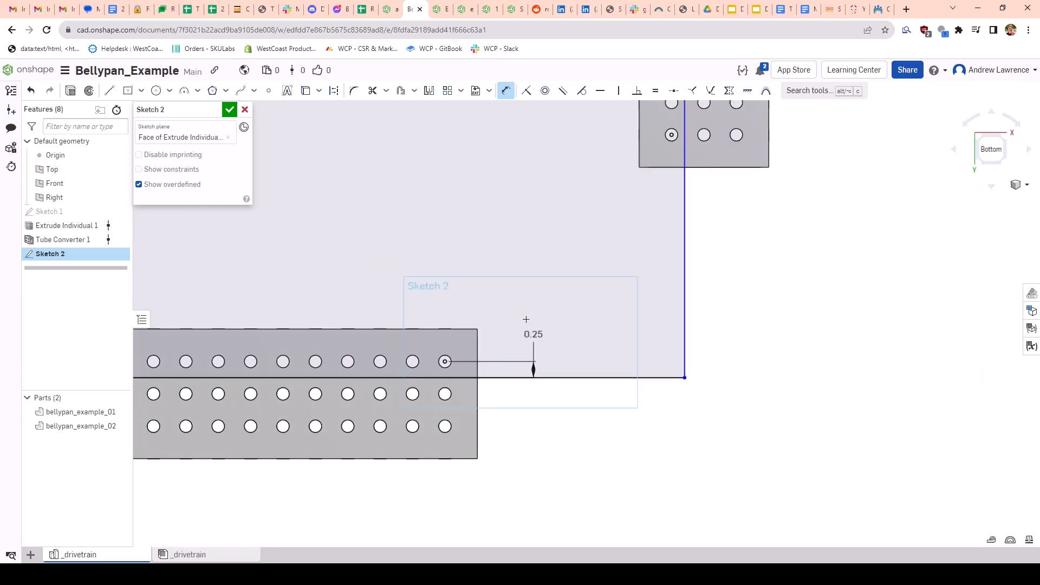
{"action": "scroll", "coordinate": [599, 267], "scroll_direction": "up", "scroll_amount": 6}
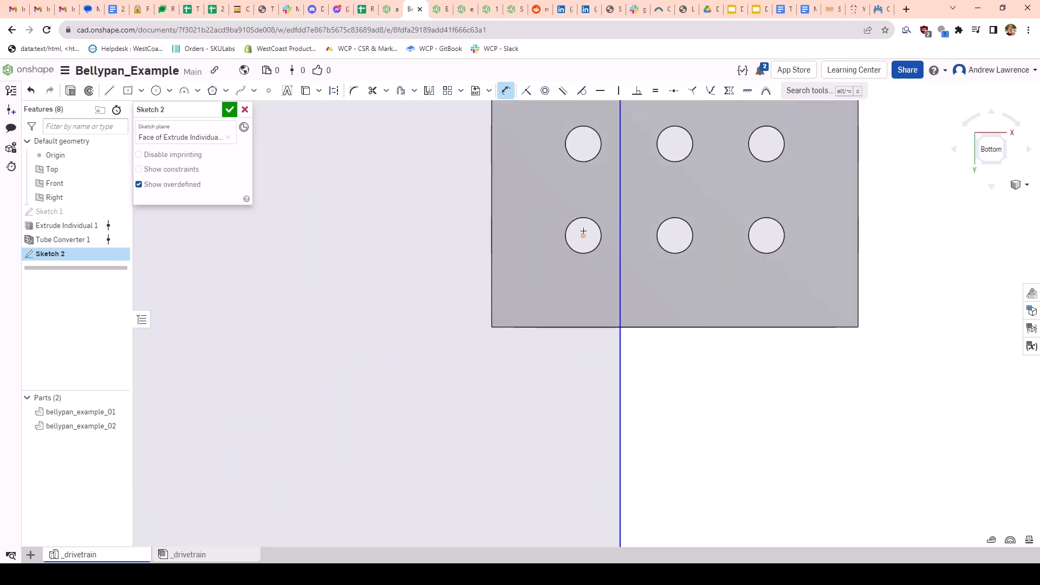
{"action": "left_click", "coordinate": [583, 233]}
{"action": "left_click", "coordinate": [620, 269]}
{"action": "left_click", "coordinate": [455, 420]}
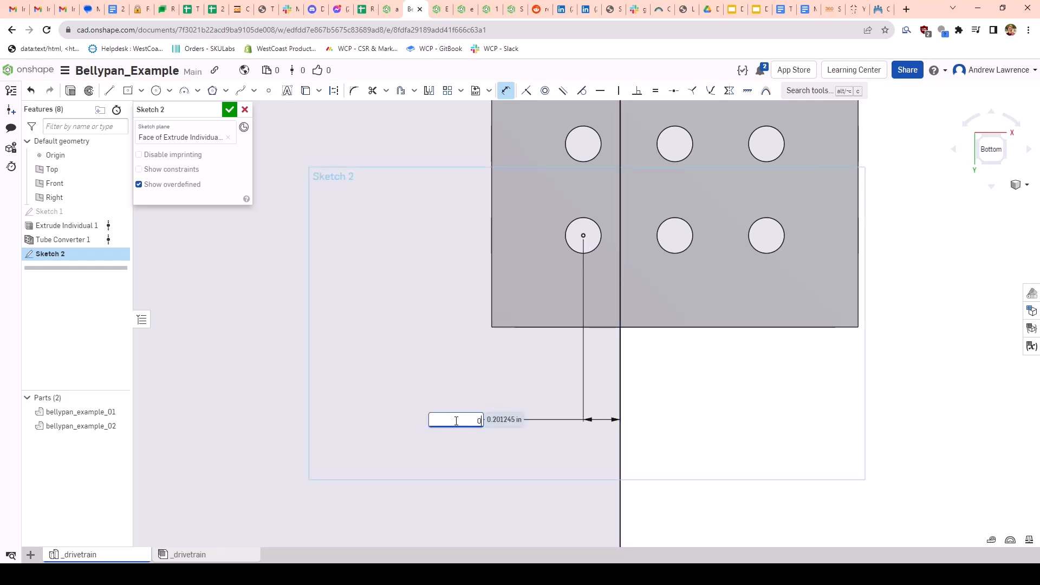
{"action": "key", "text": "Return"}
{"action": "scroll", "coordinate": [609, 300], "scroll_direction": "down", "scroll_amount": 6}
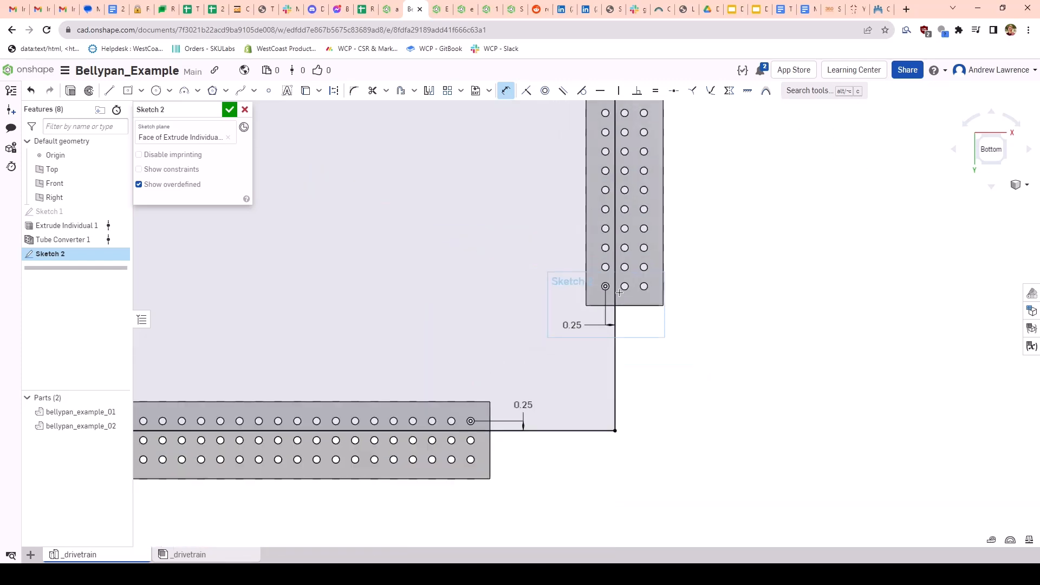
Step: Examine how the rectangle's edges run relative to the hole rows along both tubes
{"action": "middle_click_drag", "start_coordinate": [647, 228], "coordinate": [542, 416]}
{"action": "scroll", "coordinate": [541, 232], "scroll_direction": "down", "scroll_amount": 8}
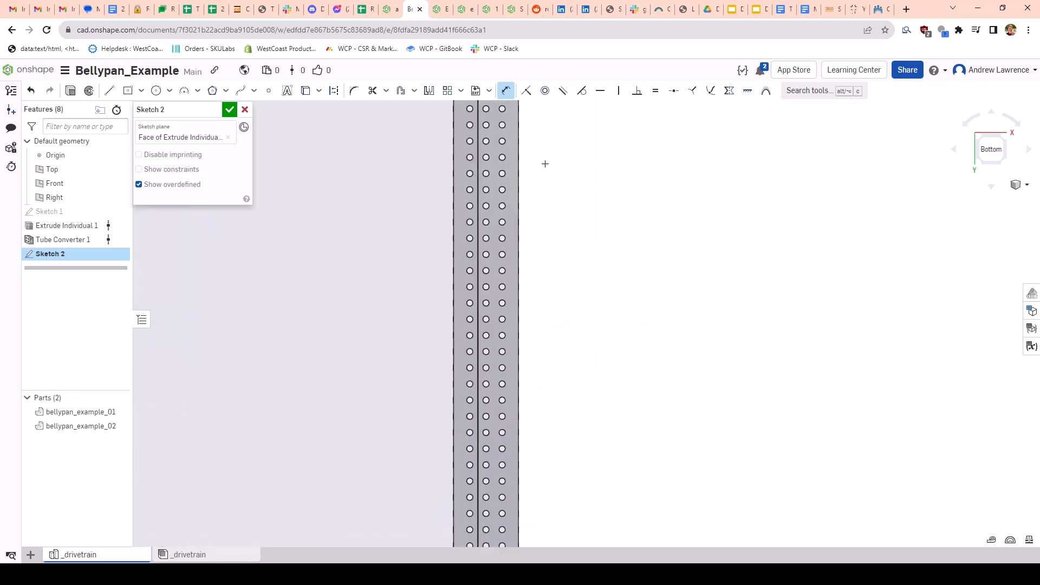
{"action": "scroll", "coordinate": [539, 226], "scroll_direction": "up", "scroll_amount": 10}
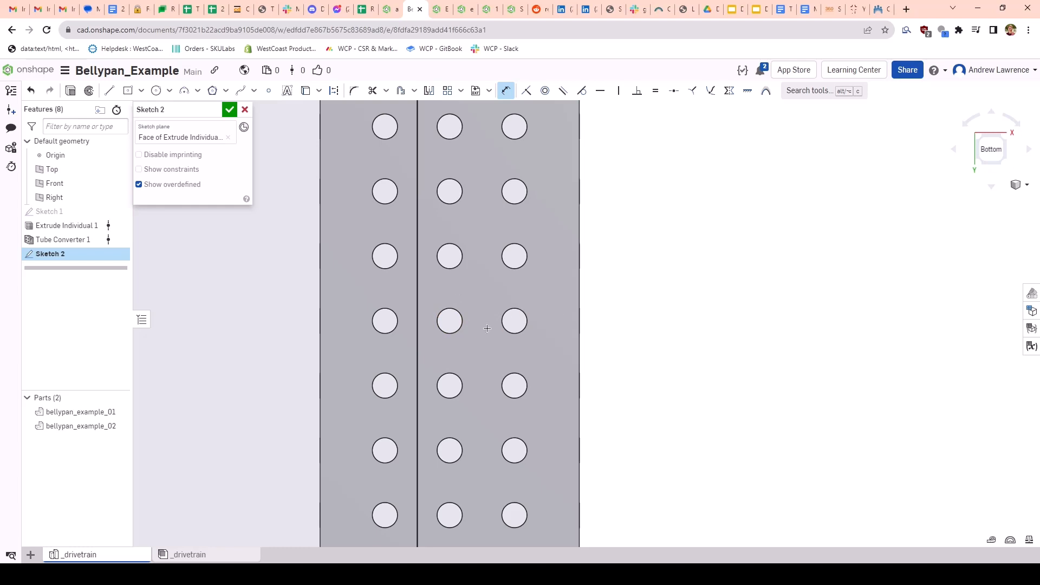
{"action": "scroll", "coordinate": [487, 328], "scroll_direction": "down", "scroll_amount": 8}
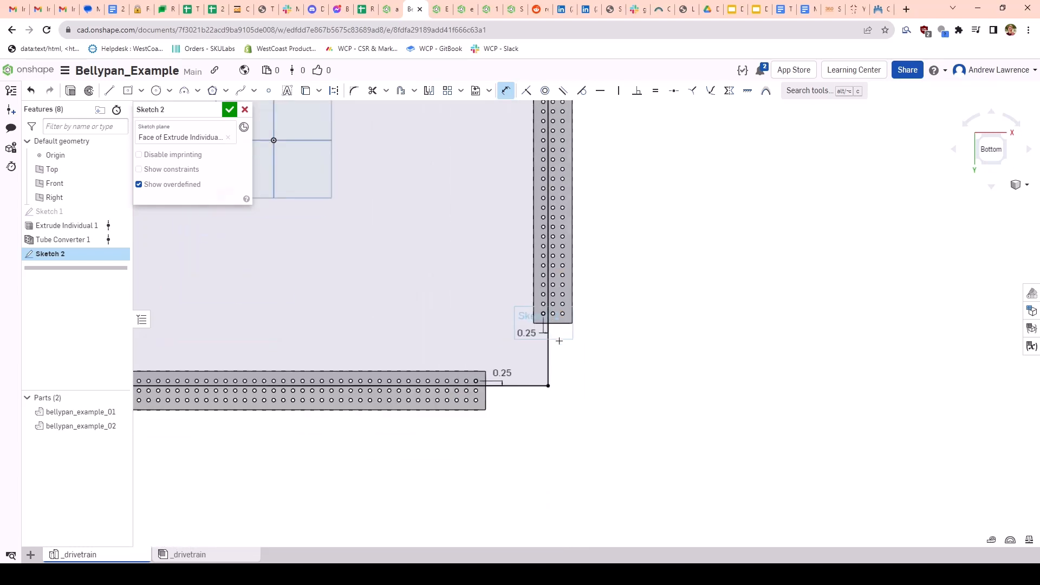
{"action": "scroll", "coordinate": [559, 341], "scroll_direction": "down", "scroll_amount": 5}
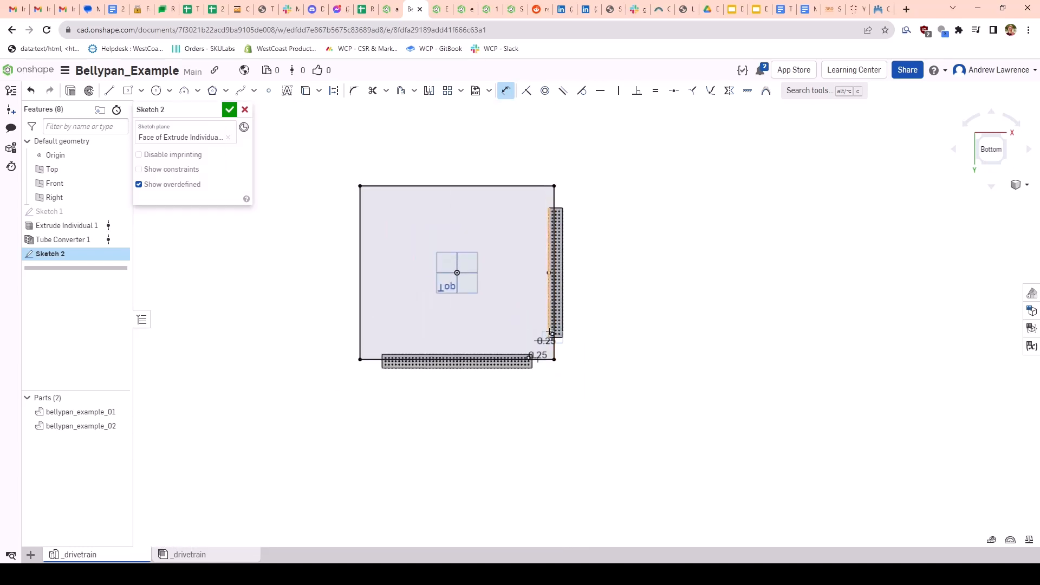
{"action": "scroll", "coordinate": [550, 331], "scroll_direction": "up", "scroll_amount": 10}
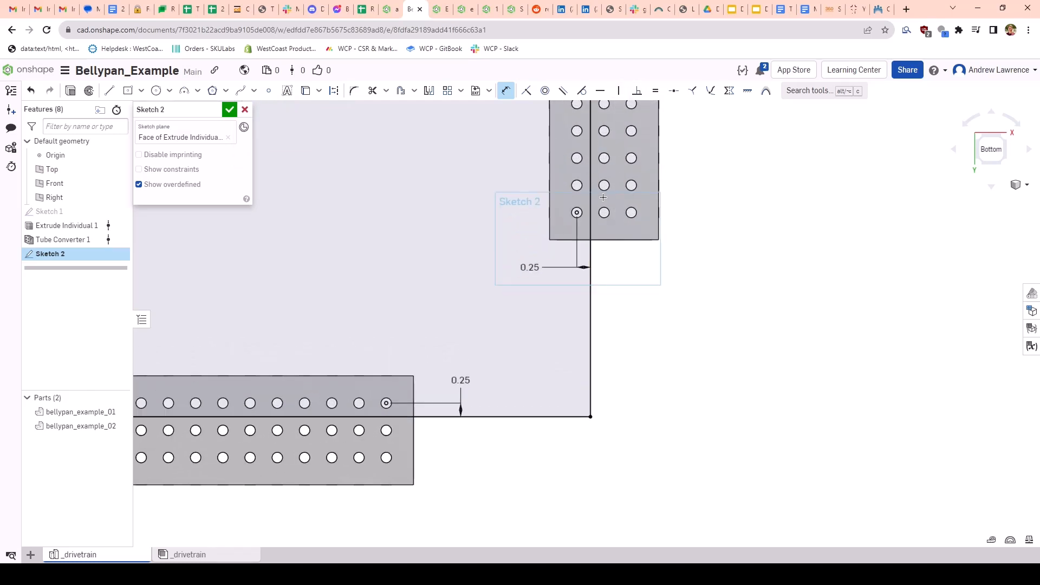
{"action": "scroll", "coordinate": [557, 251], "scroll_direction": "down", "scroll_amount": 8}
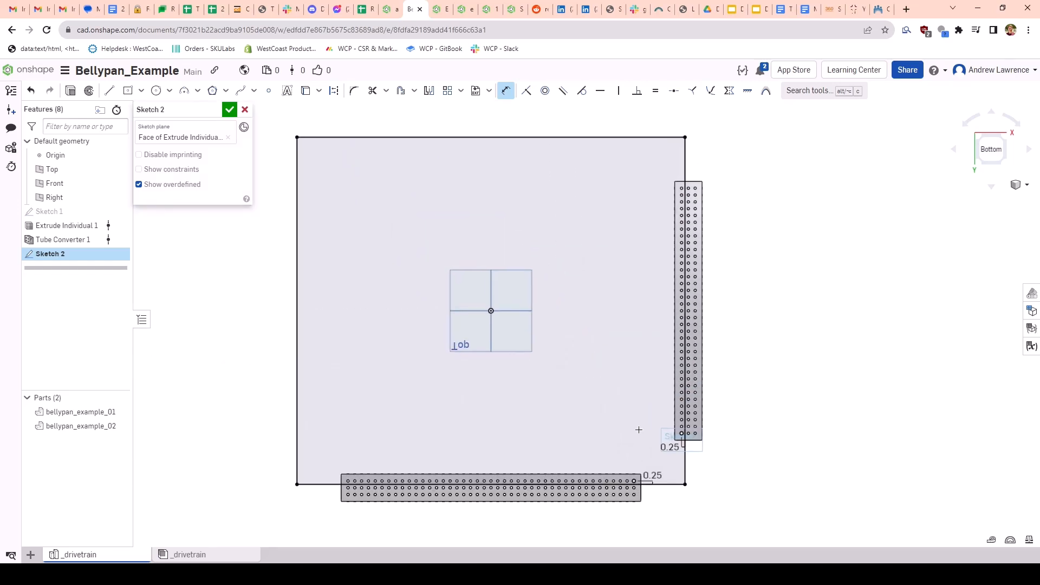
{"action": "key", "text": "Escape"}
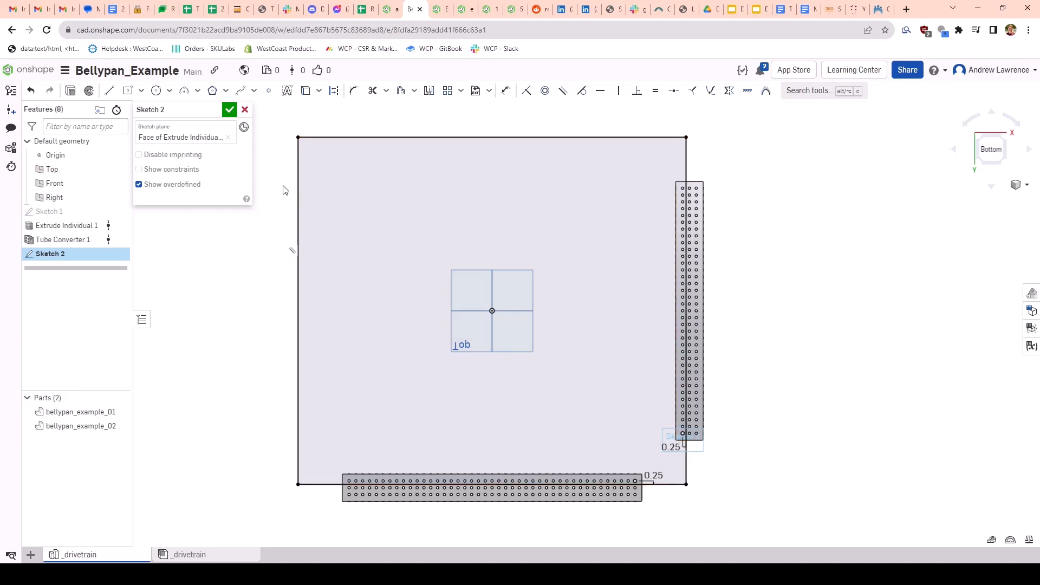
Step: Check the lengths of the rectangle's far vertical edge and far horizontal edge
{"action": "left_click", "coordinate": [298, 194]}
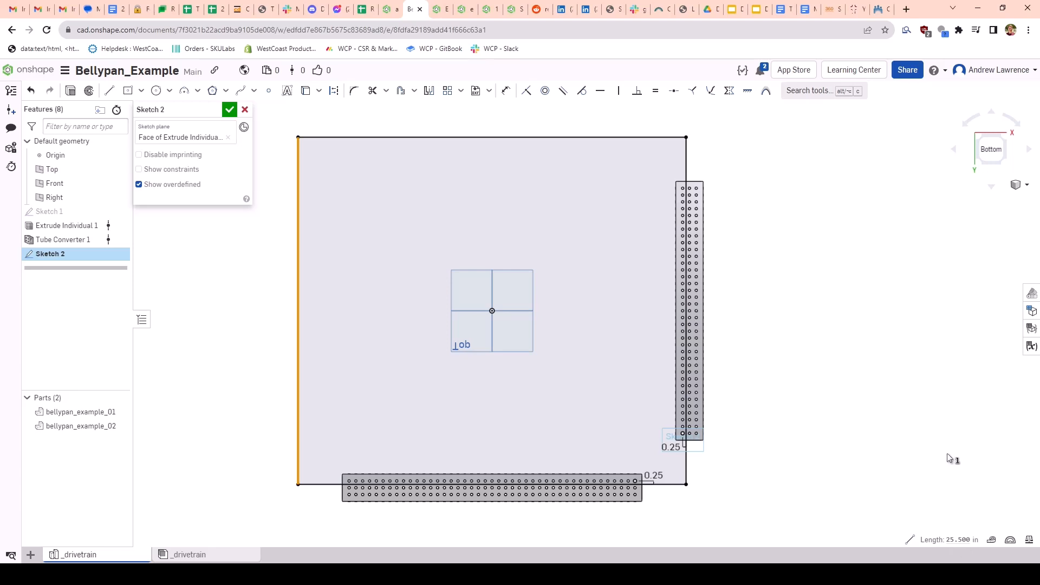
{"action": "left_click", "coordinate": [921, 448]}
{"action": "left_click", "coordinate": [597, 137]}
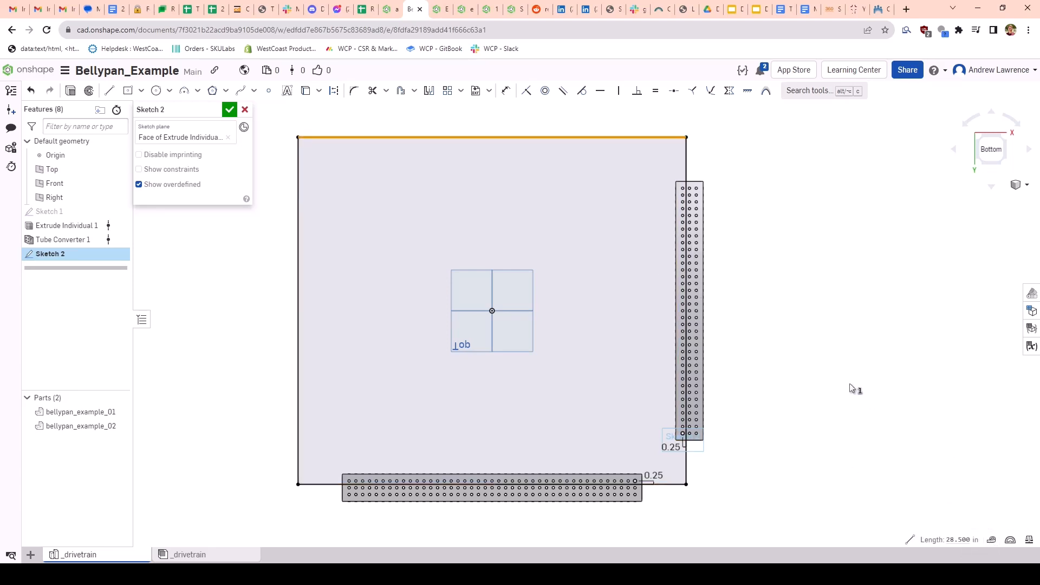
{"action": "left_click", "coordinate": [800, 353]}
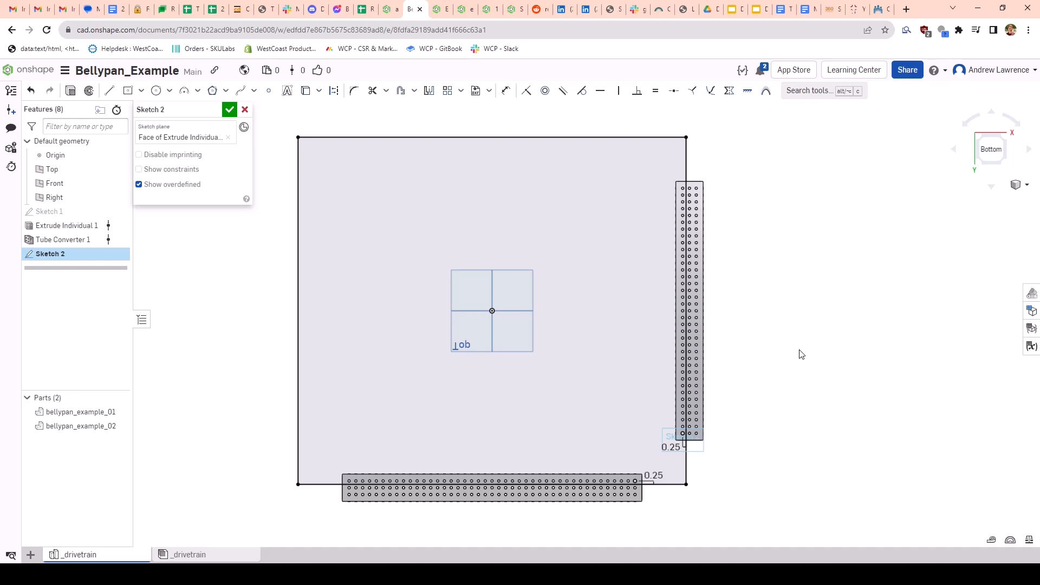
{"action": "scroll", "coordinate": [713, 411], "scroll_direction": "up", "scroll_amount": 10}
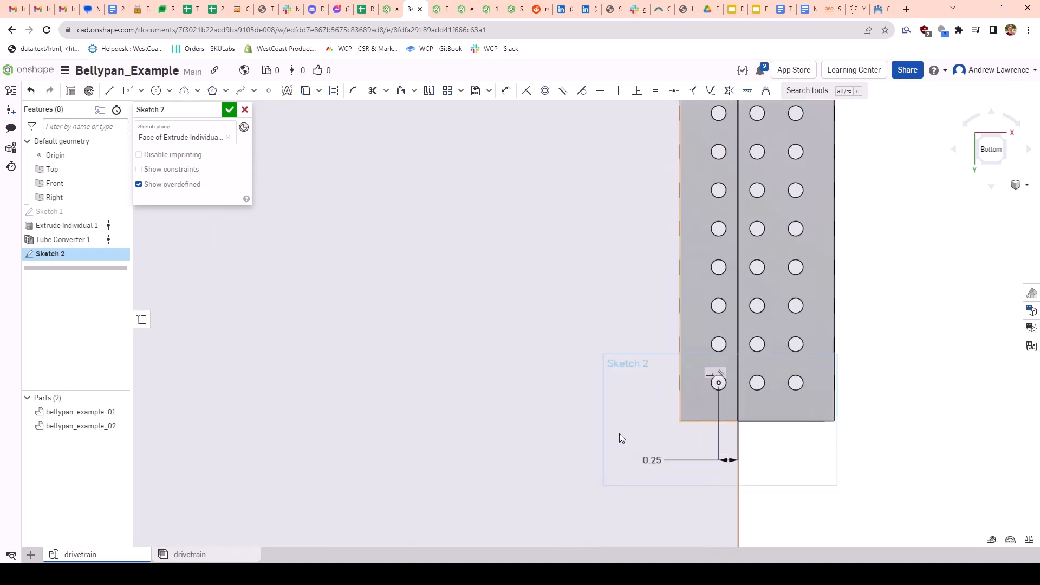
{"action": "scroll", "coordinate": [578, 393], "scroll_direction": "down", "scroll_amount": 10}
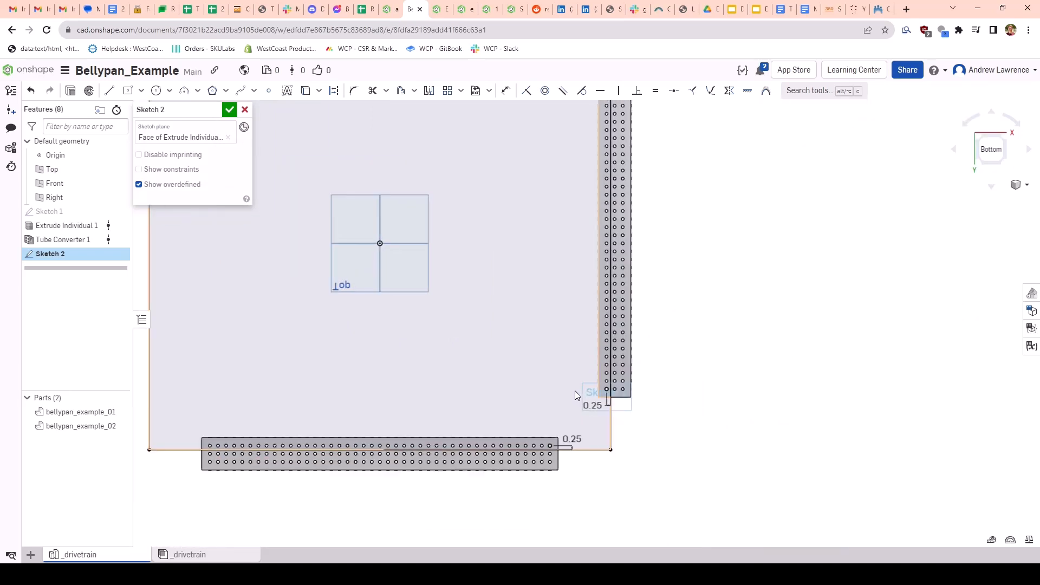
{"action": "middle_click_drag", "start_coordinate": [664, 429], "coordinate": [669, 420]}
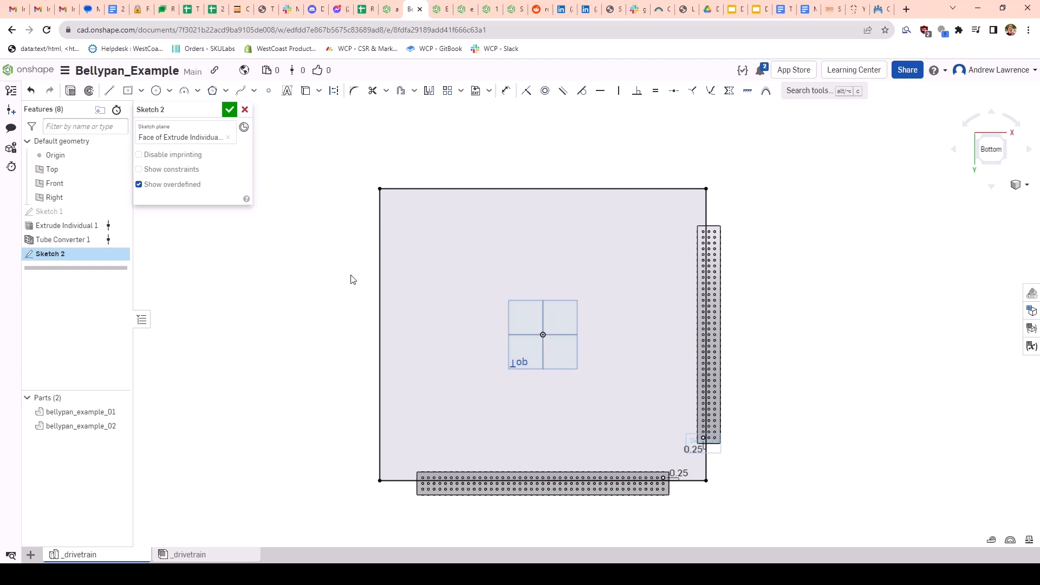
{"action": "scroll", "coordinate": [553, 467], "scroll_direction": "up", "scroll_amount": 3}
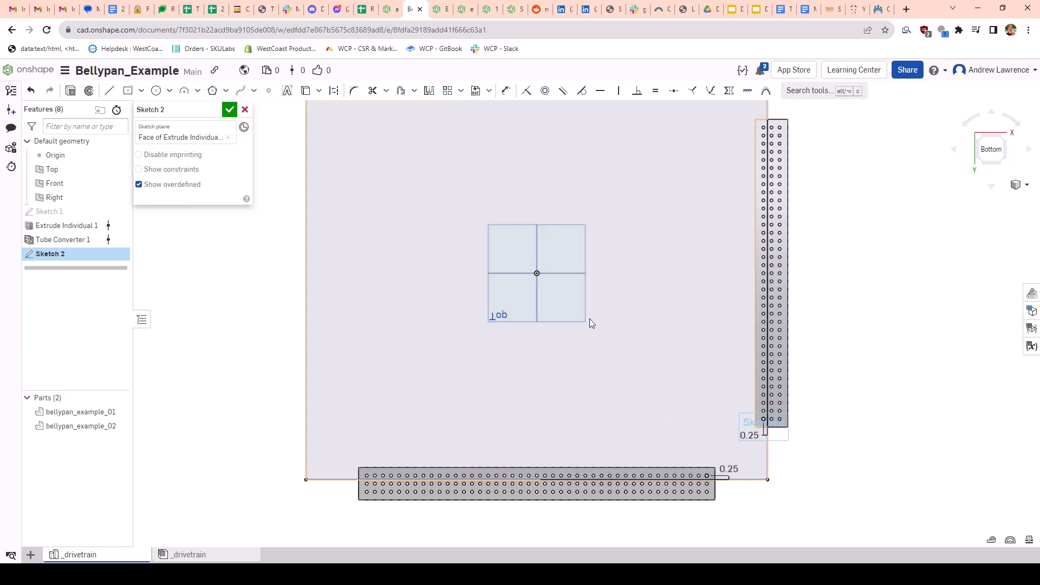
{"action": "scroll", "coordinate": [688, 319], "scroll_direction": "down", "scroll_amount": 4}
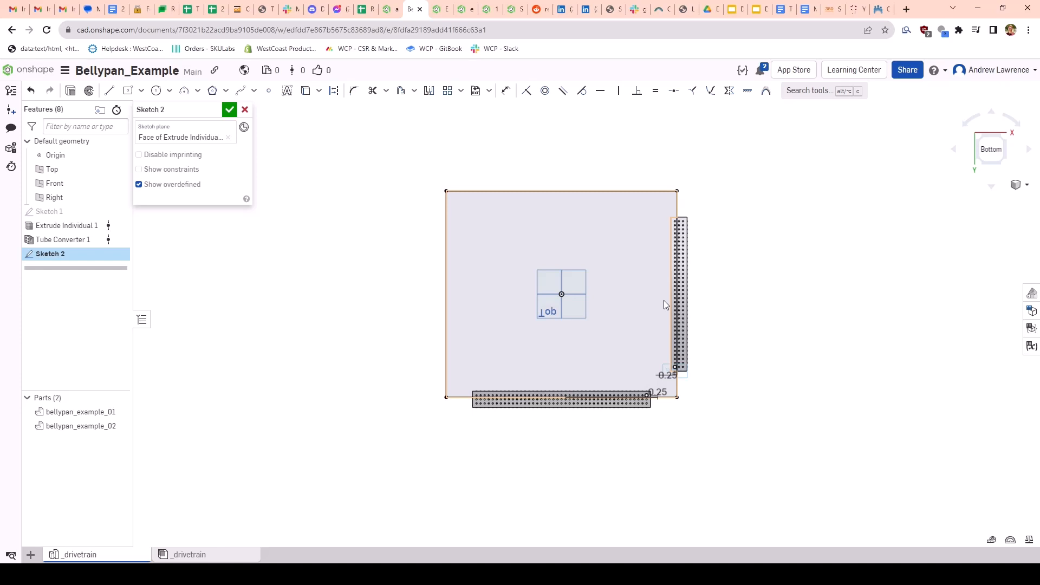
Step: Project the whole innermost column of holes on the bellypan_example_02 tube into the sketch with the Use tool
{"action": "scroll", "coordinate": [685, 293], "scroll_direction": "up", "scroll_amount": 5}
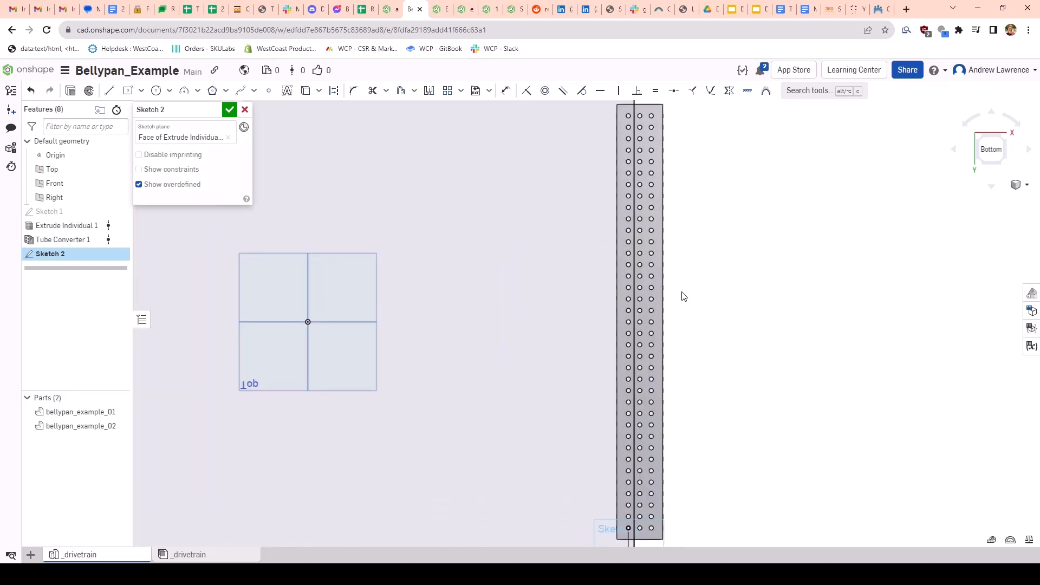
{"action": "middle_click_drag", "start_coordinate": [681, 292], "coordinate": [666, 289]}
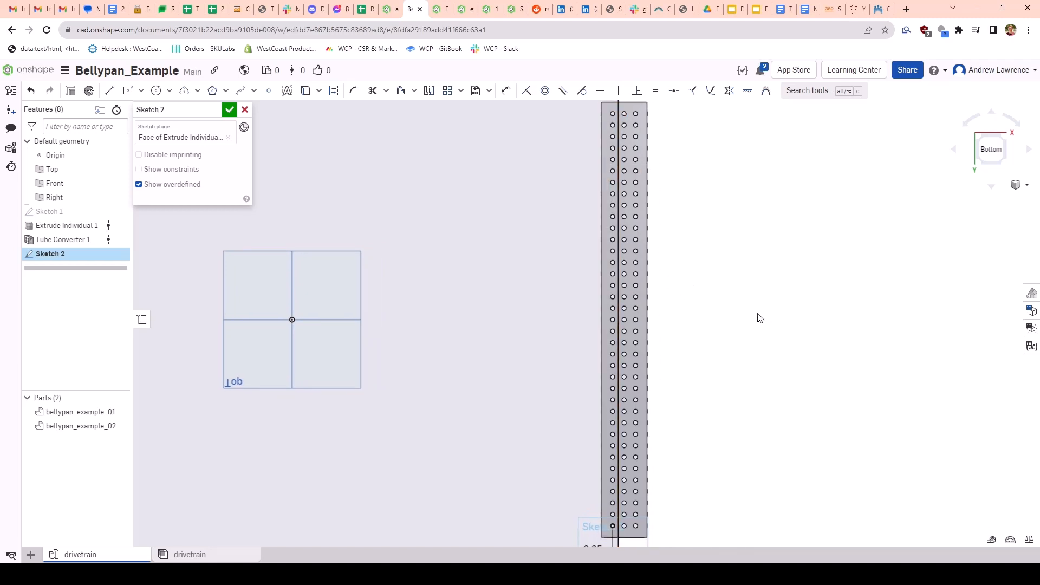
{"action": "key", "text": "u"}
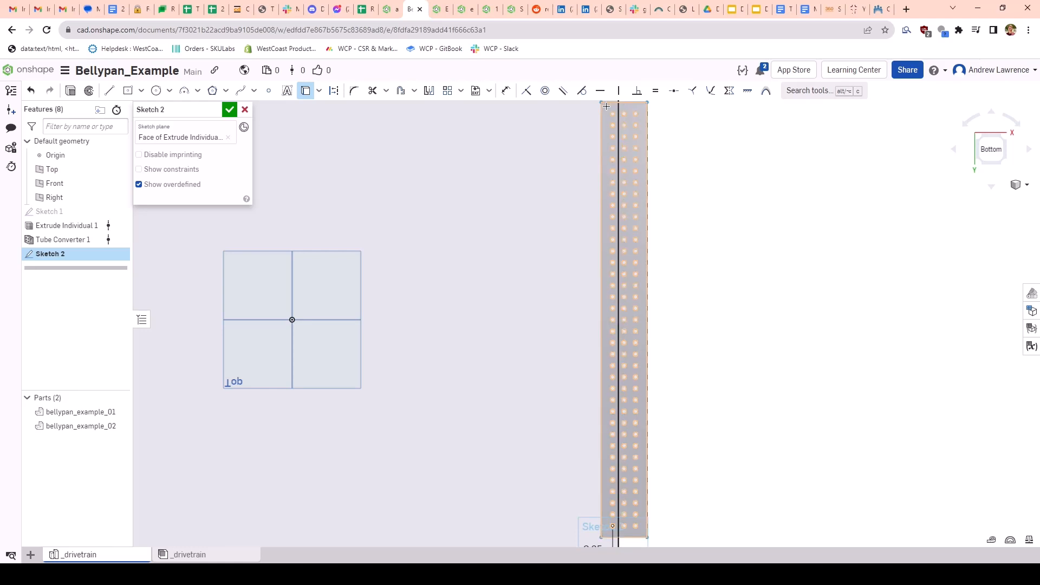
{"action": "left_click_drag", "start_coordinate": [607, 106], "coordinate": [617, 534]}
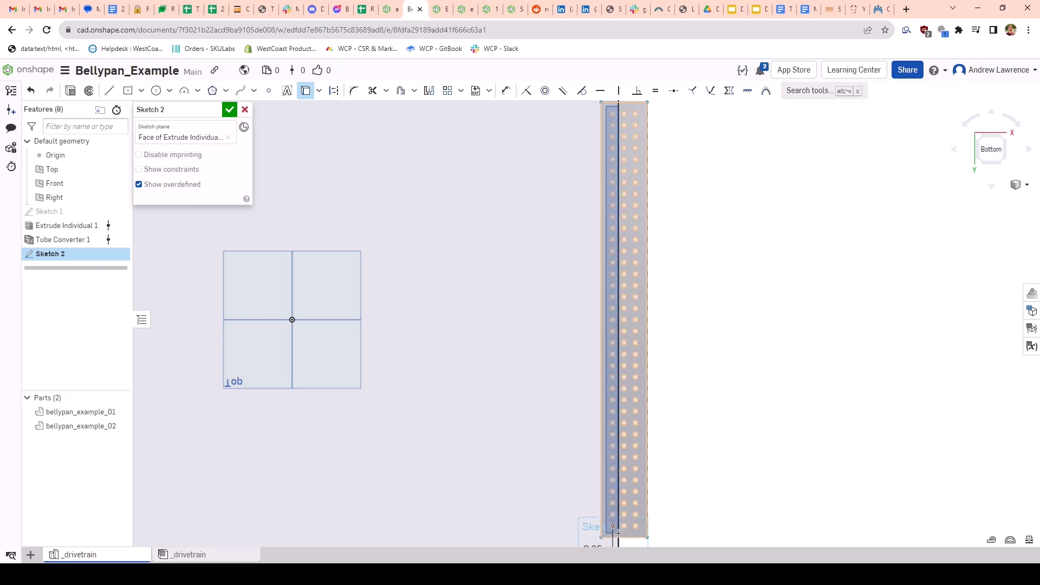
{"action": "left_click_drag", "start_coordinate": [619, 533], "coordinate": [616, 533]}
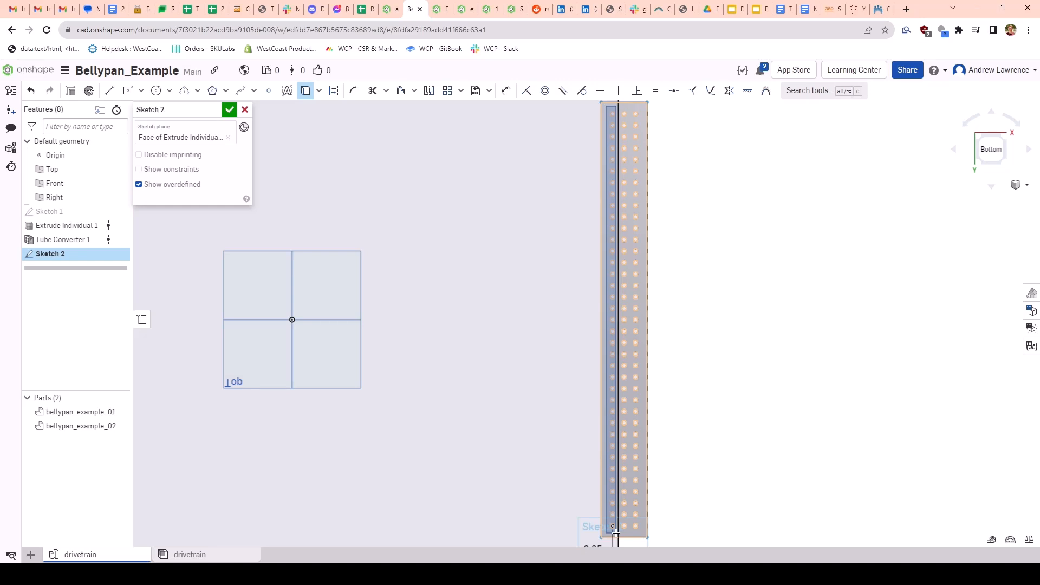
{"action": "left_click_drag", "start_coordinate": [616, 533], "coordinate": [616, 533]}
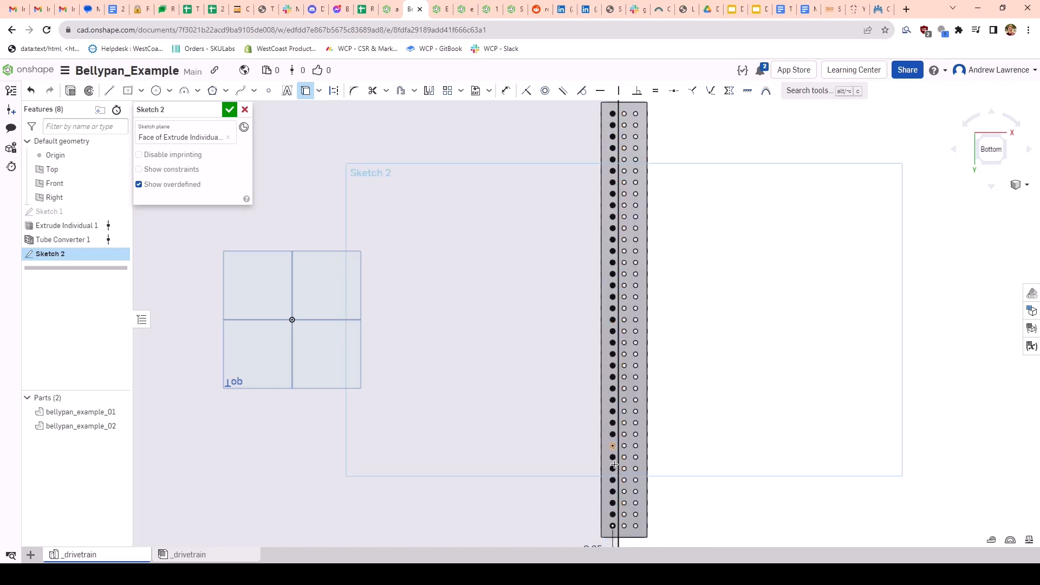
{"action": "scroll", "coordinate": [618, 531], "scroll_direction": "up", "scroll_amount": 5}
{"action": "scroll", "coordinate": [618, 528], "scroll_direction": "up", "scroll_amount": 5}
{"action": "scroll", "coordinate": [702, 251], "scroll_direction": "down", "scroll_amount": 4}
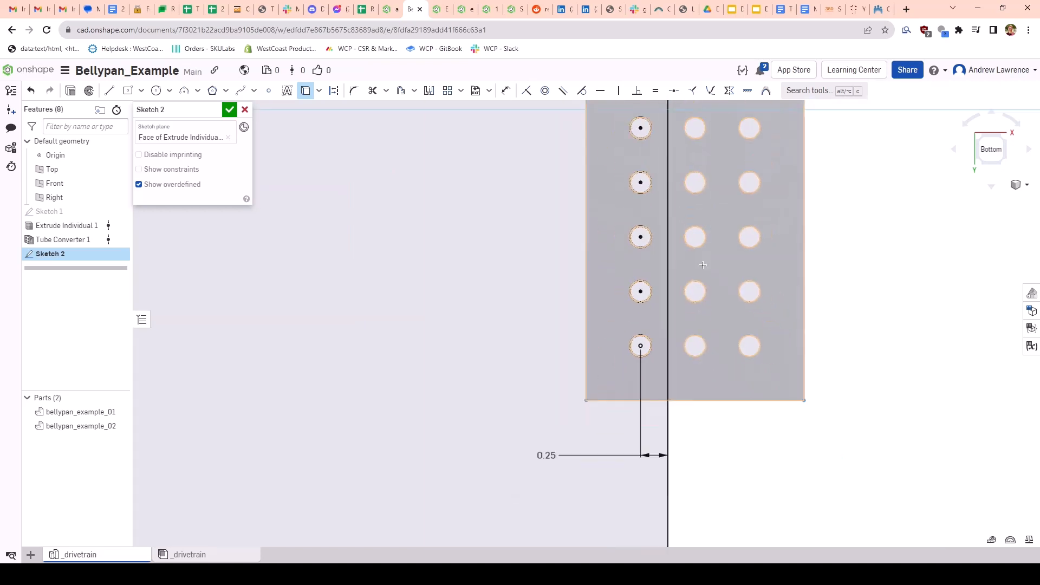
Step: Project the whole innermost row of holes on the bellypan_example_01 tube into the sketch with the Use tool
{"action": "scroll", "coordinate": [847, 353], "scroll_direction": "down", "scroll_amount": 8}
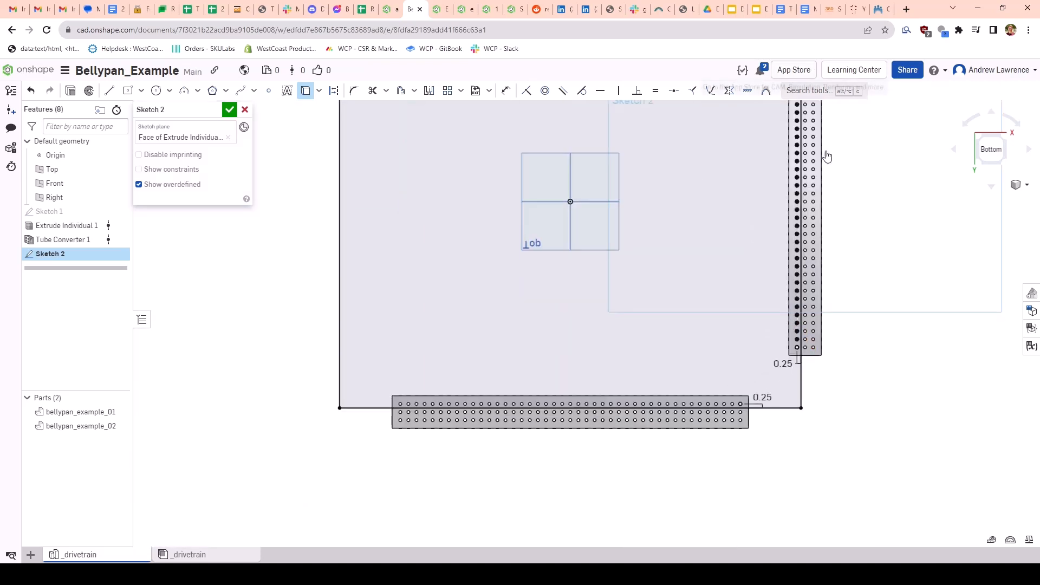
{"action": "scroll", "coordinate": [685, 394], "scroll_direction": "up", "scroll_amount": 6}
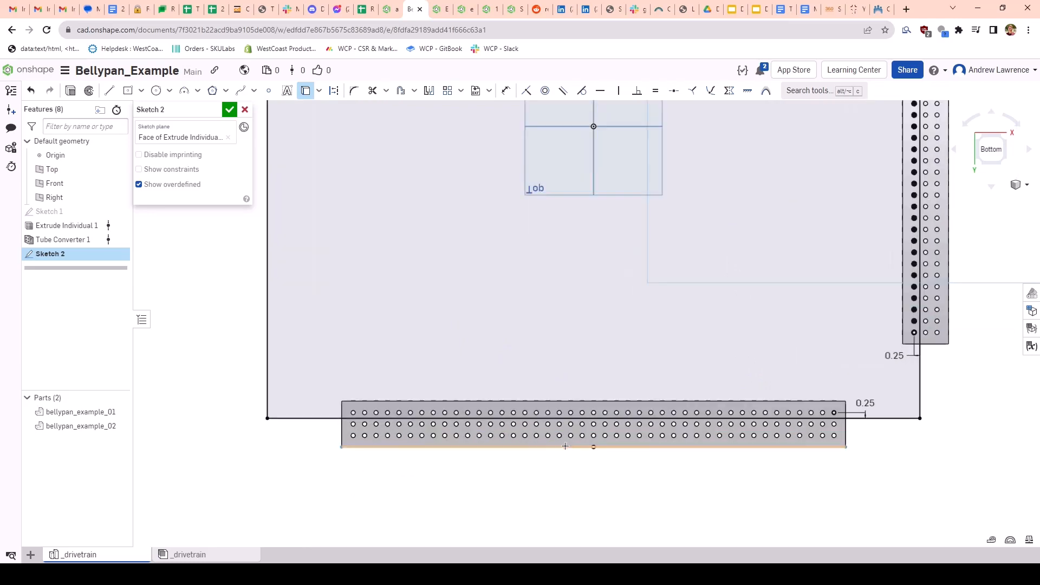
{"action": "scroll", "coordinate": [575, 427], "scroll_direction": "down", "scroll_amount": 1}
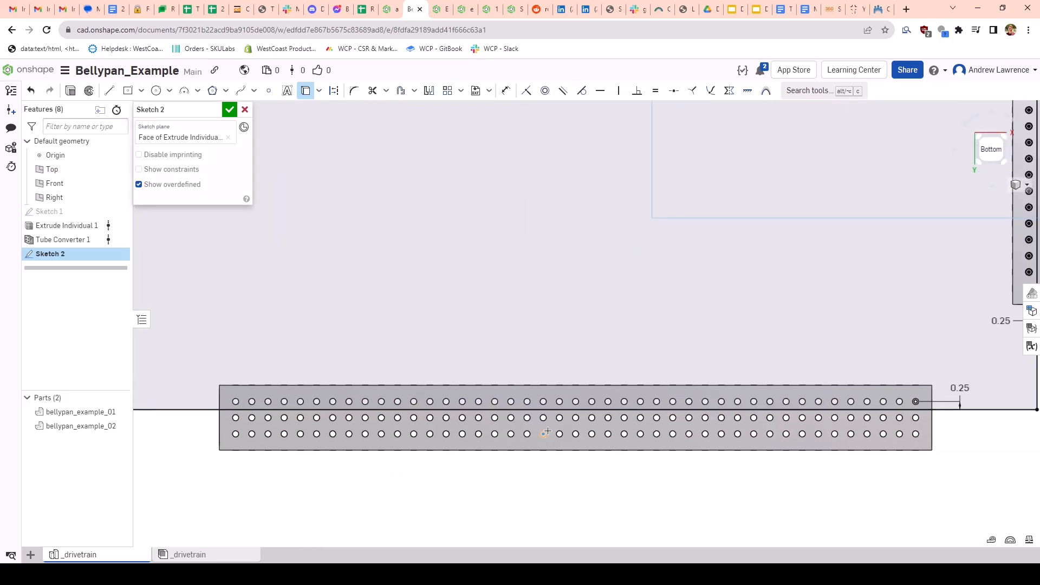
{"action": "scroll", "coordinate": [575, 427], "scroll_direction": "up", "scroll_amount": 1}
{"action": "left_click_drag", "start_coordinate": [166, 386], "coordinate": [991, 401]}
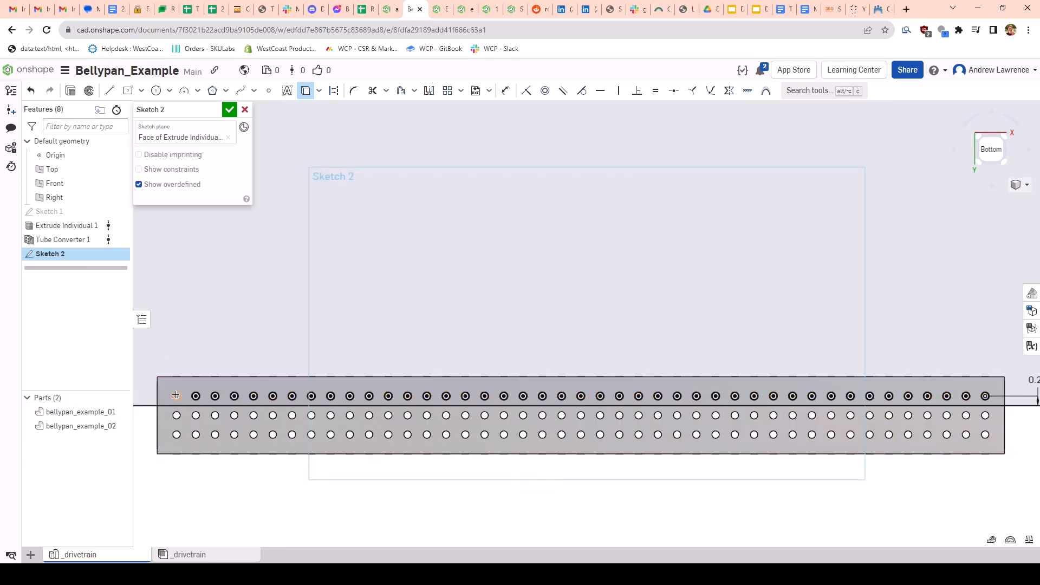
Step: Sketch a vertical line inside the rectangle between the origin and the bellypan_example_02 tube, and a near-horizontal line crossing it
{"action": "scroll", "coordinate": [882, 353], "scroll_direction": "down", "scroll_amount": 5}
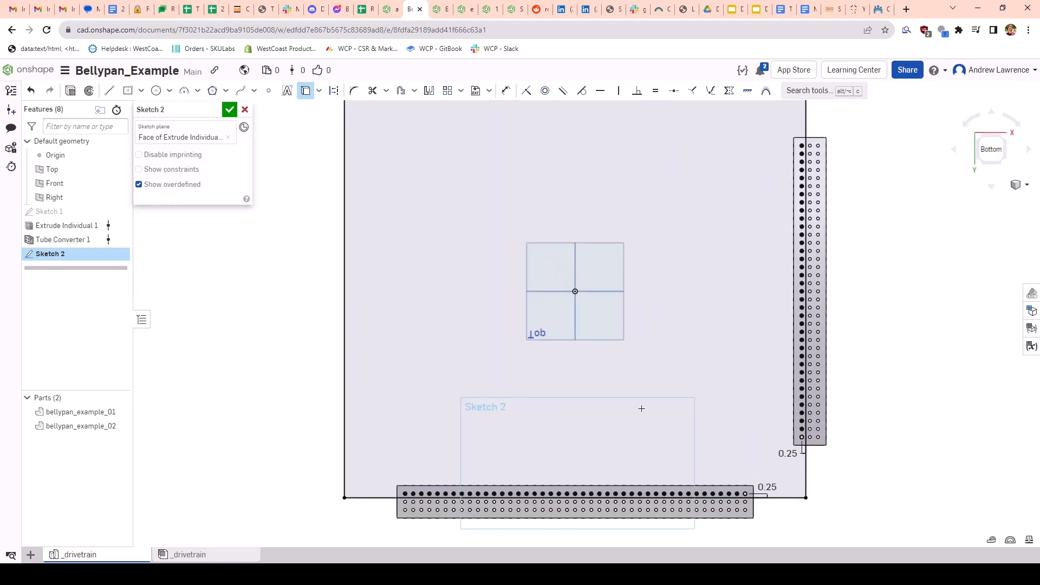
{"action": "scroll", "coordinate": [636, 407], "scroll_direction": "down", "scroll_amount": 4}
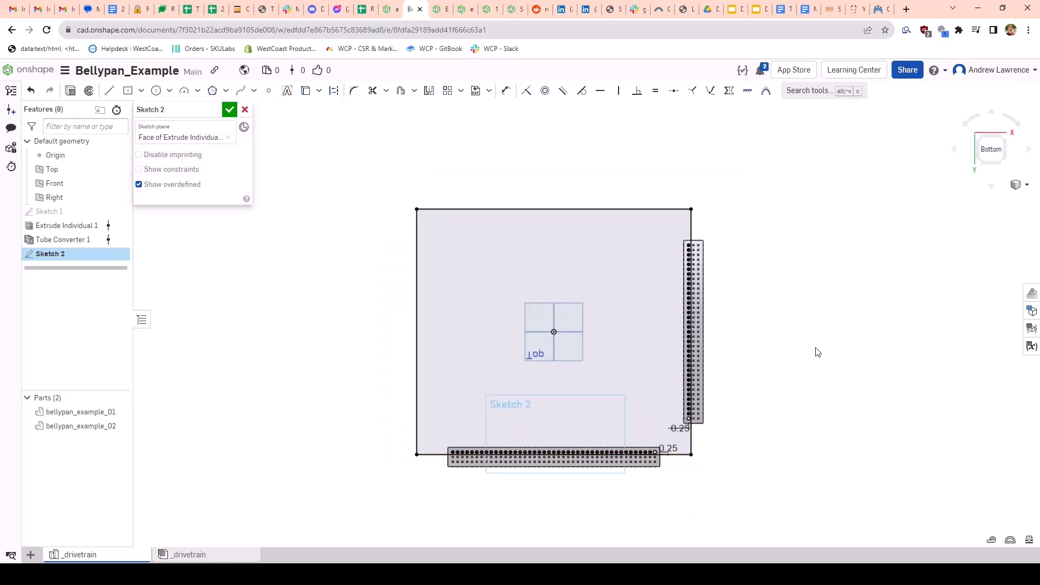
{"action": "scroll", "coordinate": [574, 368], "scroll_direction": "up", "scroll_amount": 3}
{"action": "key", "text": "l"}
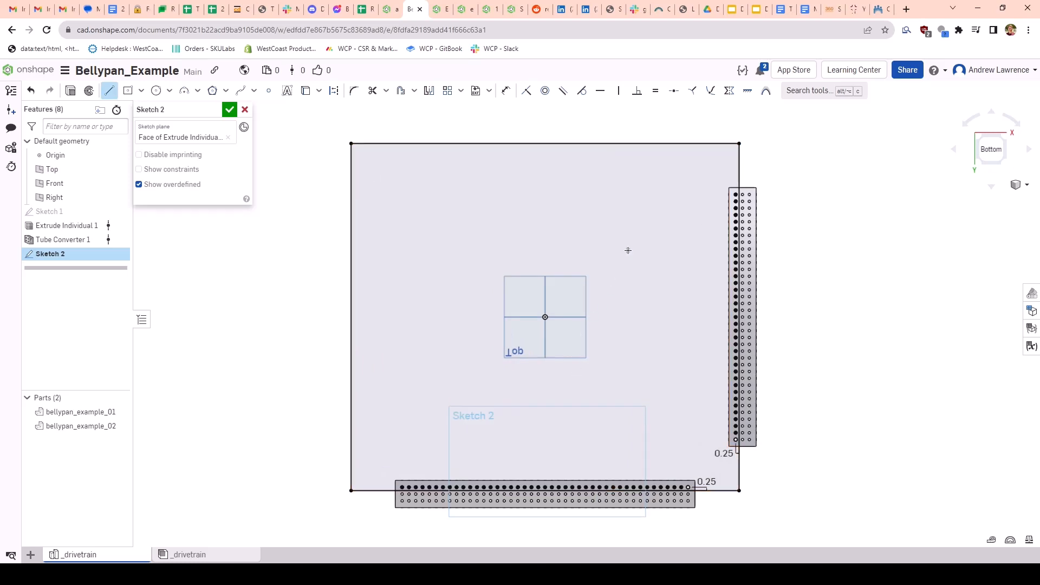
{"action": "left_click_drag", "start_coordinate": [628, 251], "coordinate": [628, 347]}
{"action": "left_click", "coordinate": [666, 283]}
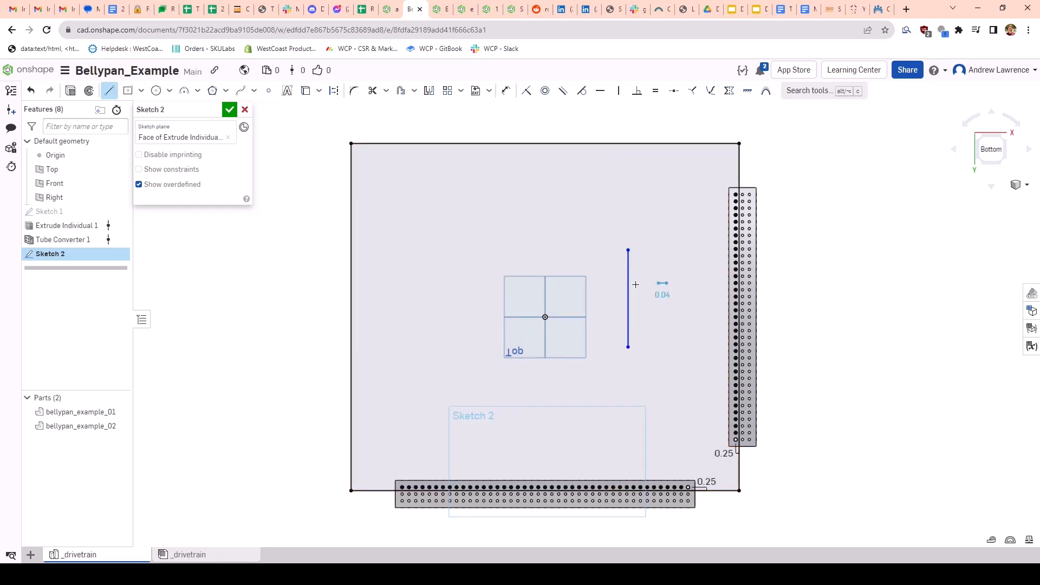
{"action": "left_click", "coordinate": [576, 277]}
{"action": "key", "text": "Escape"}
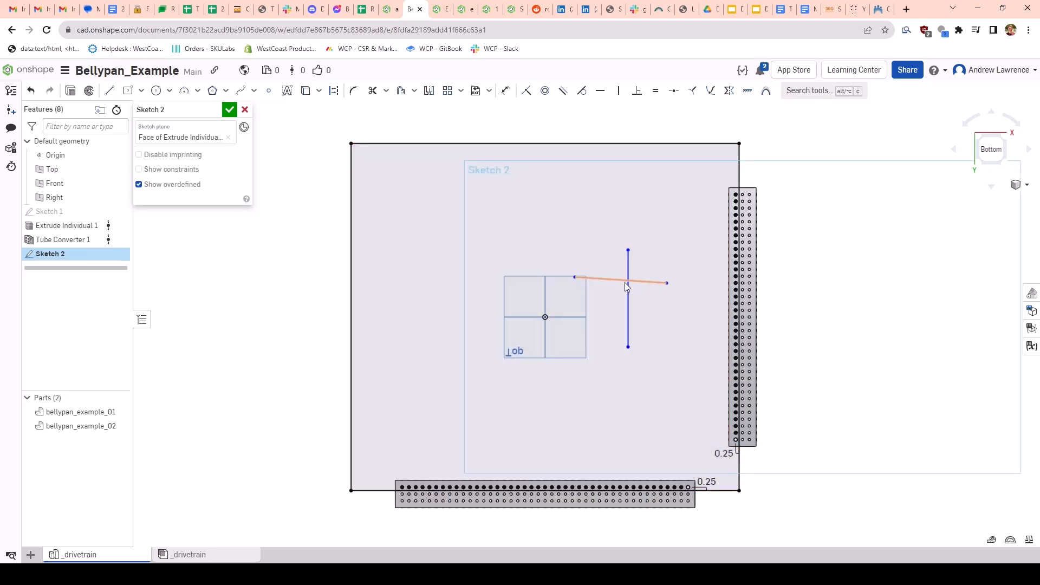
Step: Make the near-horizontal sketch line horizontal and constrain its midpoint to the origin
{"action": "left_click", "coordinate": [625, 282]}
{"action": "left_click", "coordinate": [625, 282]}
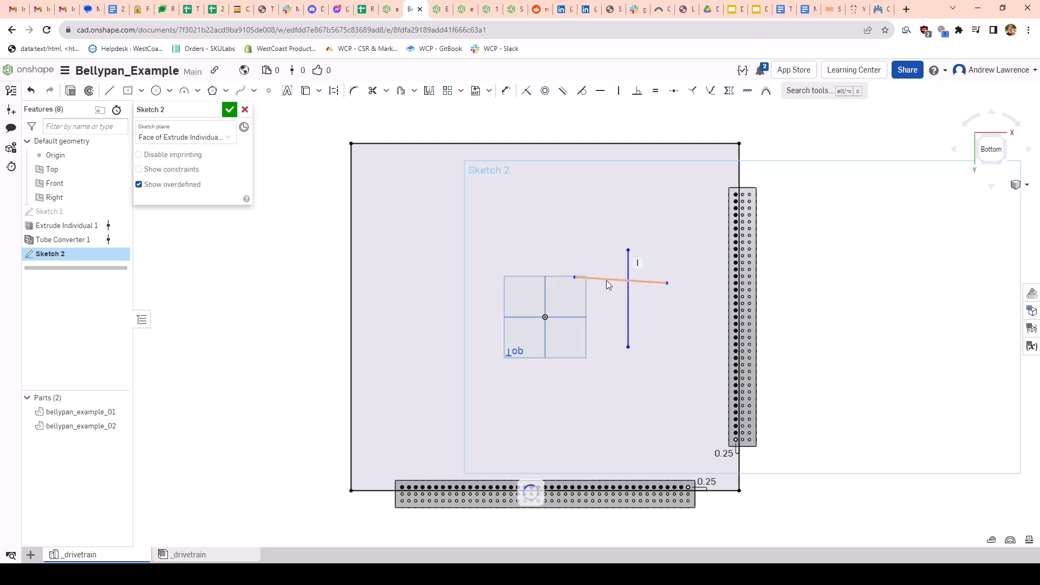
{"action": "left_click", "coordinate": [623, 282]}
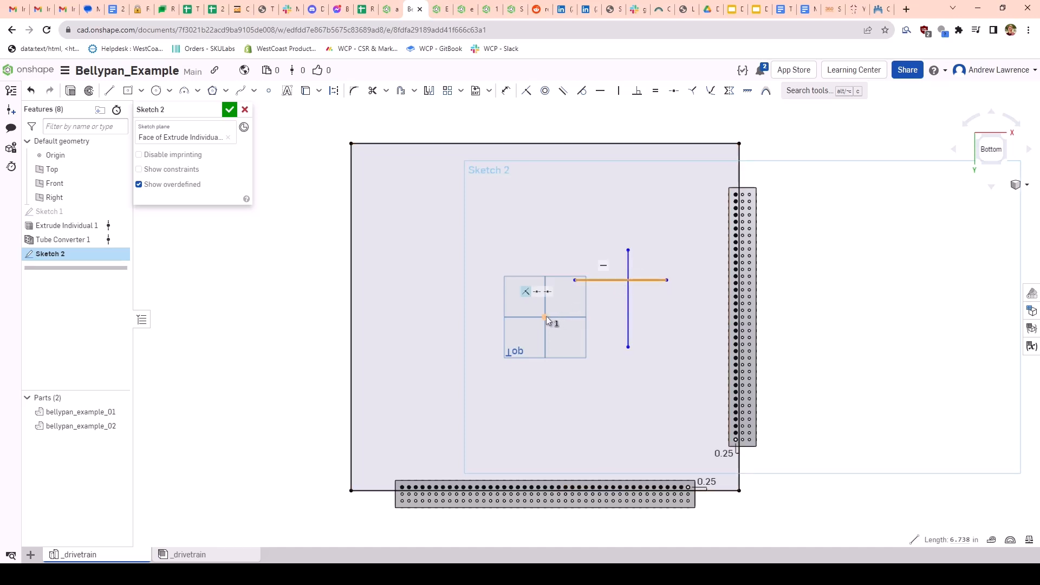
{"action": "left_click", "coordinate": [545, 317]}
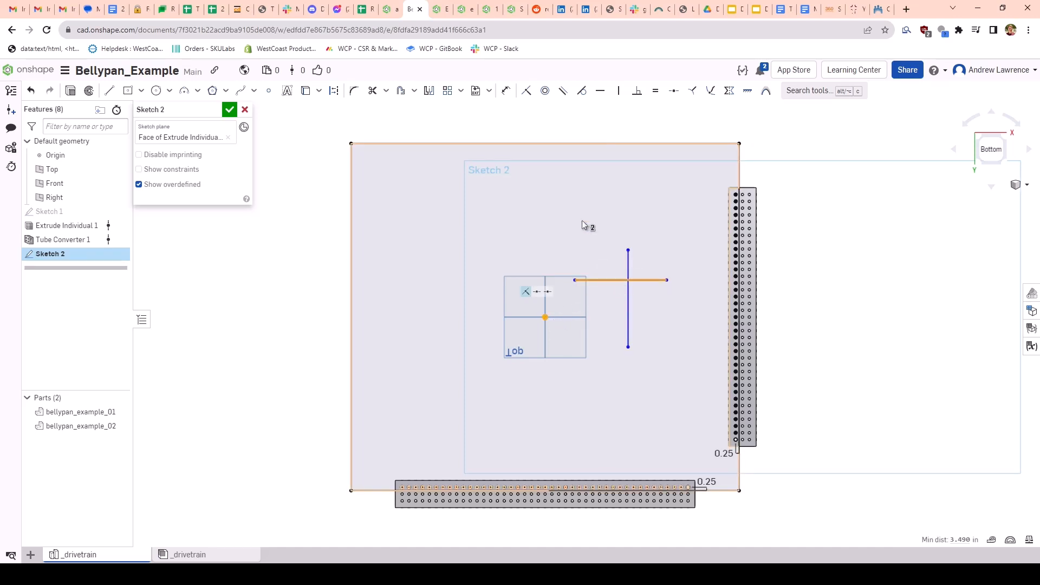
{"action": "left_click", "coordinate": [672, 98]}
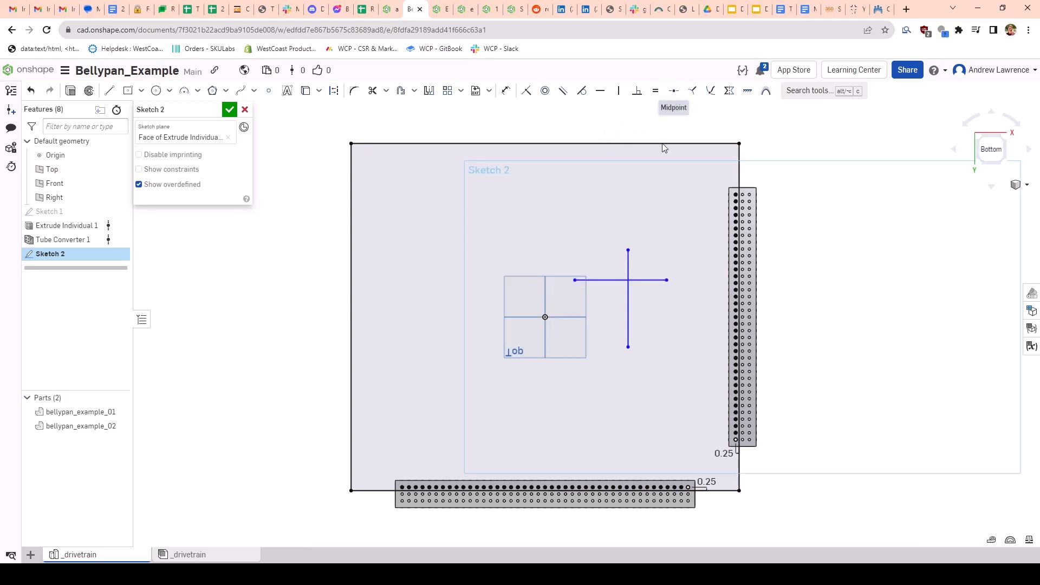
Step: Constrain the vertical sketch line's midpoint to the origin with the Midpoint constraint
{"action": "left_click", "coordinate": [629, 271]}
{"action": "left_click", "coordinate": [545, 317]}
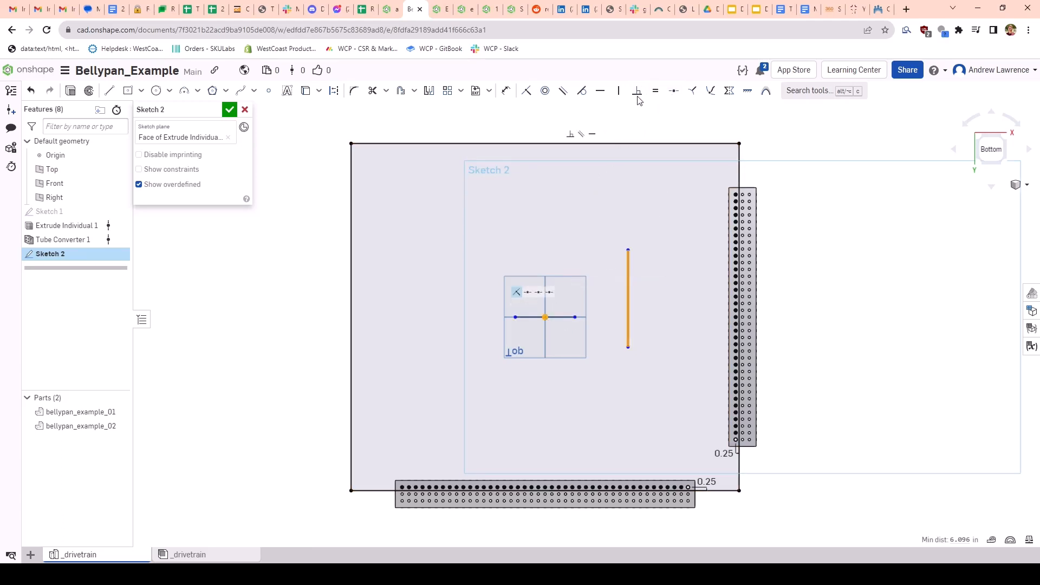
{"action": "left_click", "coordinate": [674, 93]}
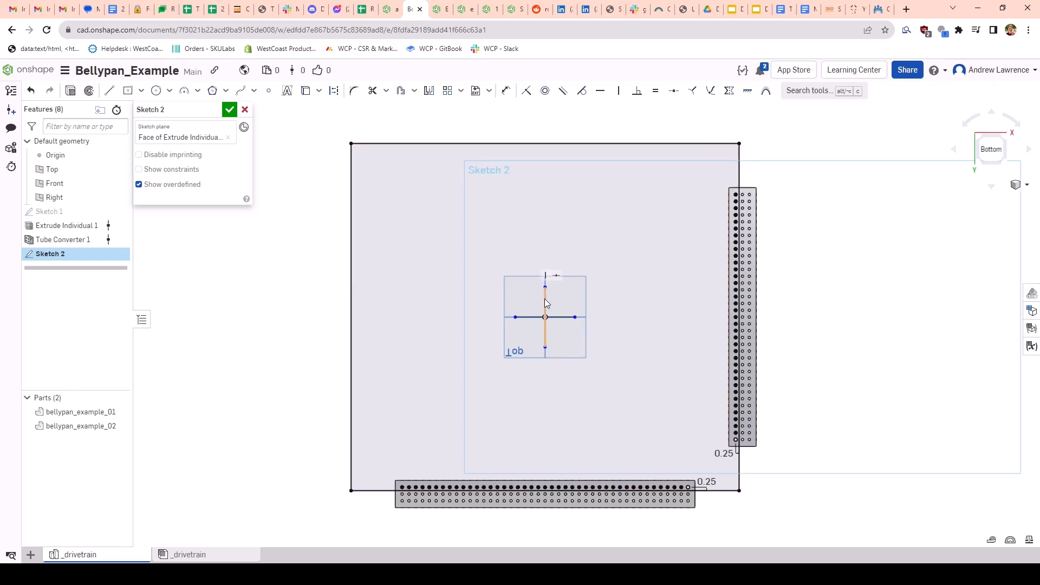
Step: Convert both lines crossing at the origin into construction lines
{"action": "left_click", "coordinate": [544, 298]}
{"action": "left_click", "coordinate": [555, 317]}
{"action": "key", "text": "q"}
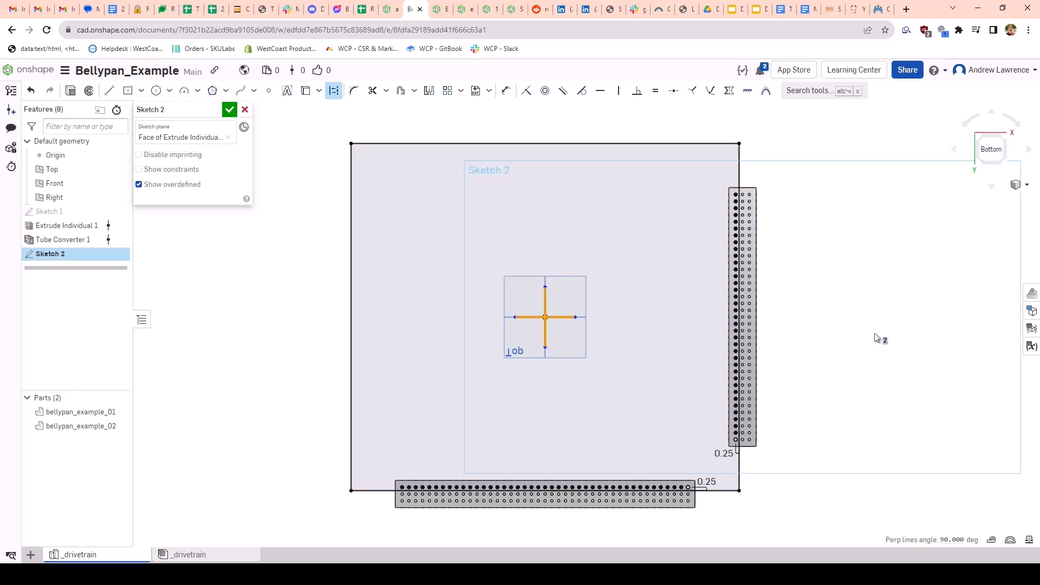
{"action": "left_click", "coordinate": [846, 131]}
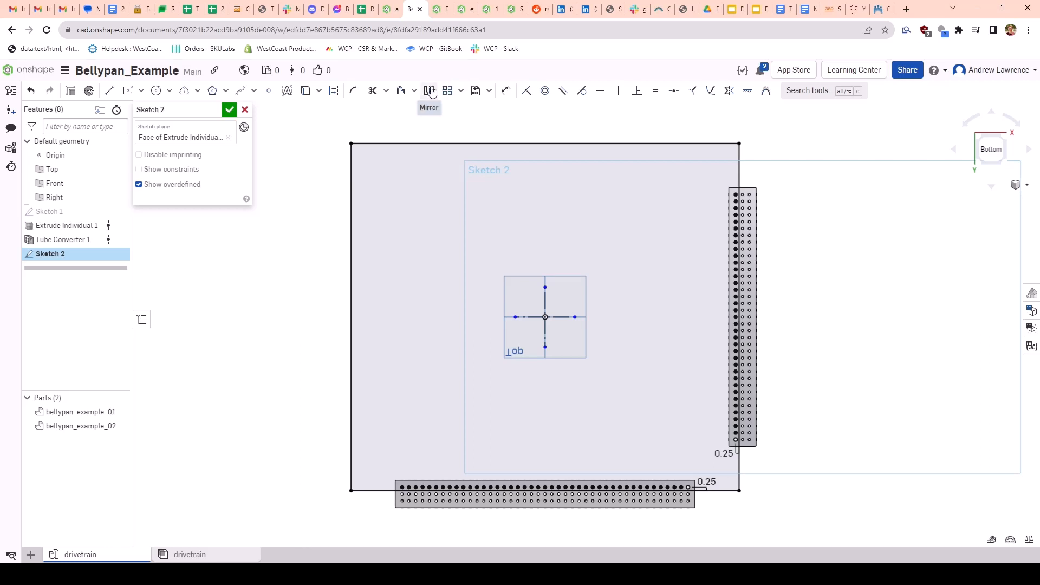
Step: Mirror the projected row of holes on the bellypan_example_01 tube across the horizontal construction line to the plate's opposite edge
{"action": "left_click", "coordinate": [430, 91]}
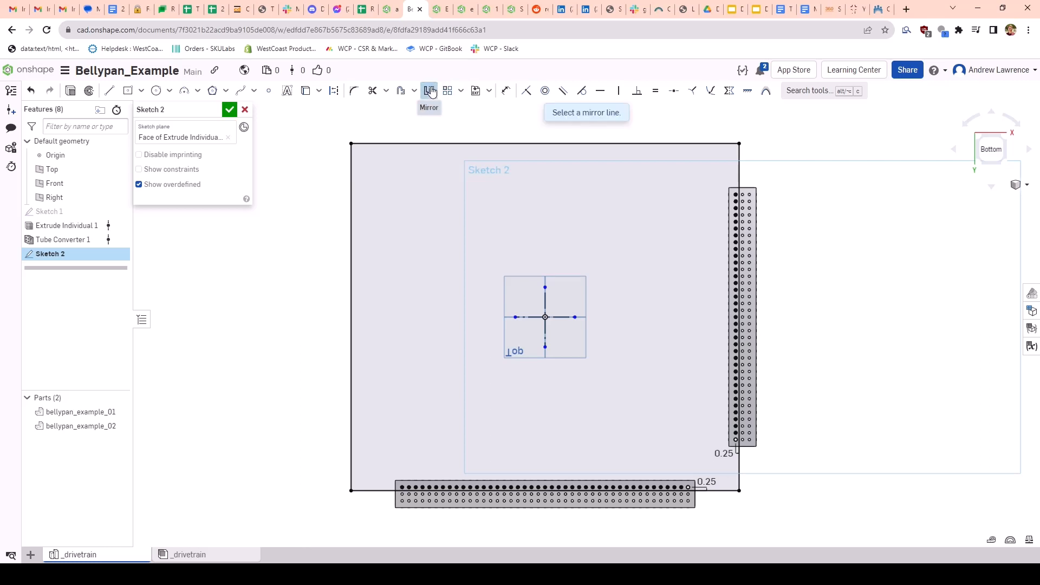
{"action": "left_click", "coordinate": [561, 318]}
{"action": "scroll", "coordinate": [564, 418], "scroll_direction": "down", "scroll_amount": 4}
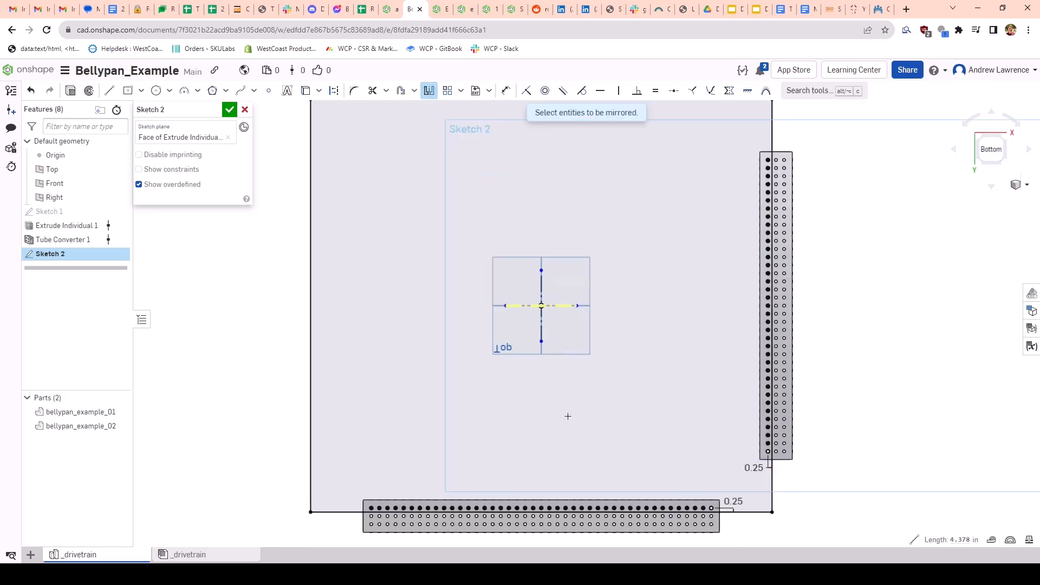
{"action": "scroll", "coordinate": [509, 418], "scroll_direction": "down", "scroll_amount": 3}
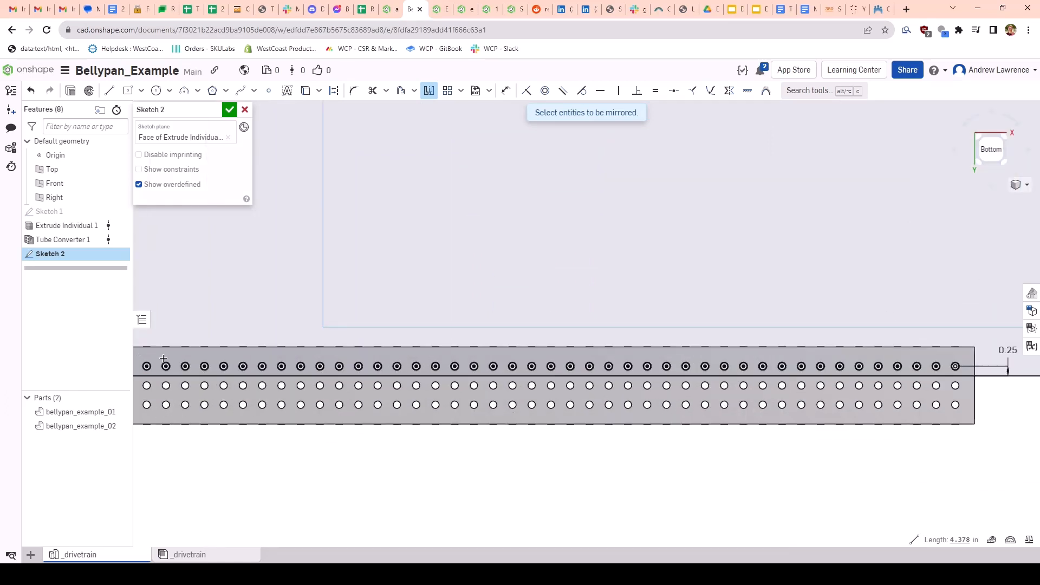
{"action": "left_click_drag", "start_coordinate": [138, 355], "coordinate": [969, 375]}
{"action": "scroll", "coordinate": [769, 309], "scroll_direction": "down", "scroll_amount": 7}
{"action": "mouse_move", "coordinate": [722, 259]}
{"action": "middle_mouse_down"}
{"action": "mouse_move", "coordinate": [594, 469]}
{"action": "mouse_move", "coordinate": [608, 421]}
{"action": "middle_mouse_up"}
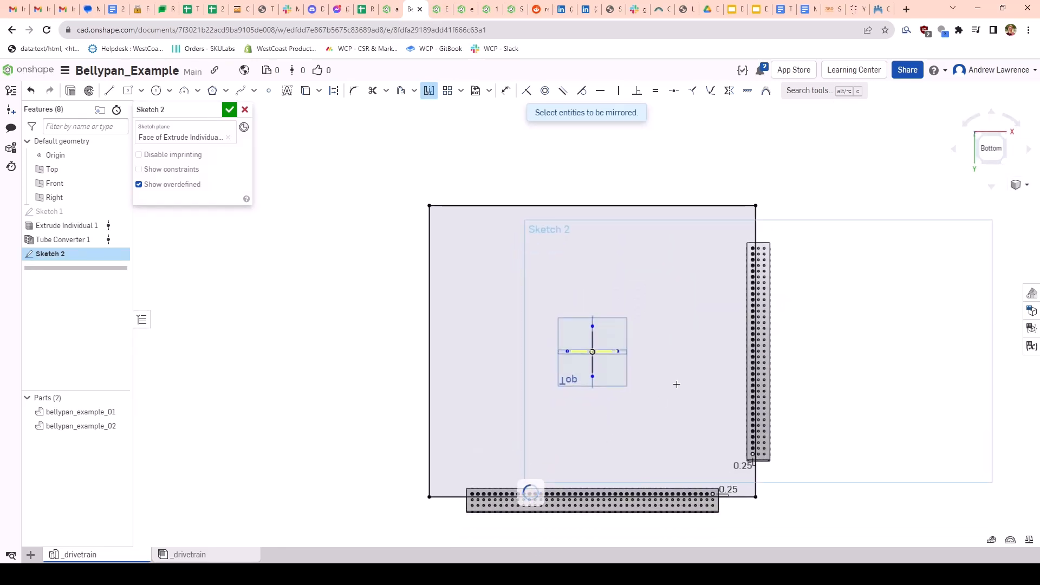
{"action": "scroll", "coordinate": [717, 222], "scroll_direction": "up", "scroll_amount": 5}
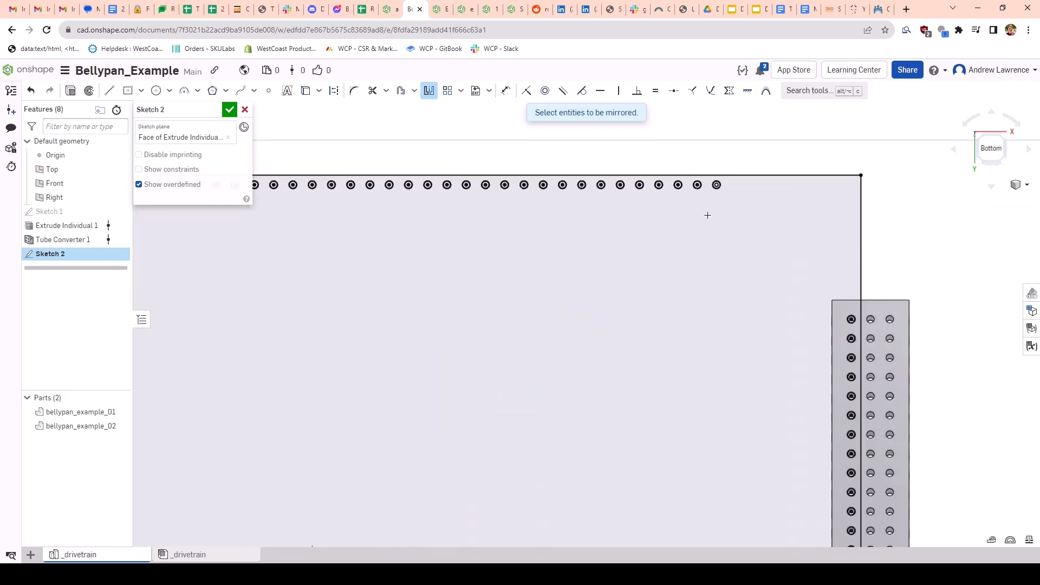
{"action": "scroll", "coordinate": [694, 235], "scroll_direction": "down", "scroll_amount": 7}
{"action": "scroll", "coordinate": [661, 448], "scroll_direction": "up", "scroll_amount": 3}
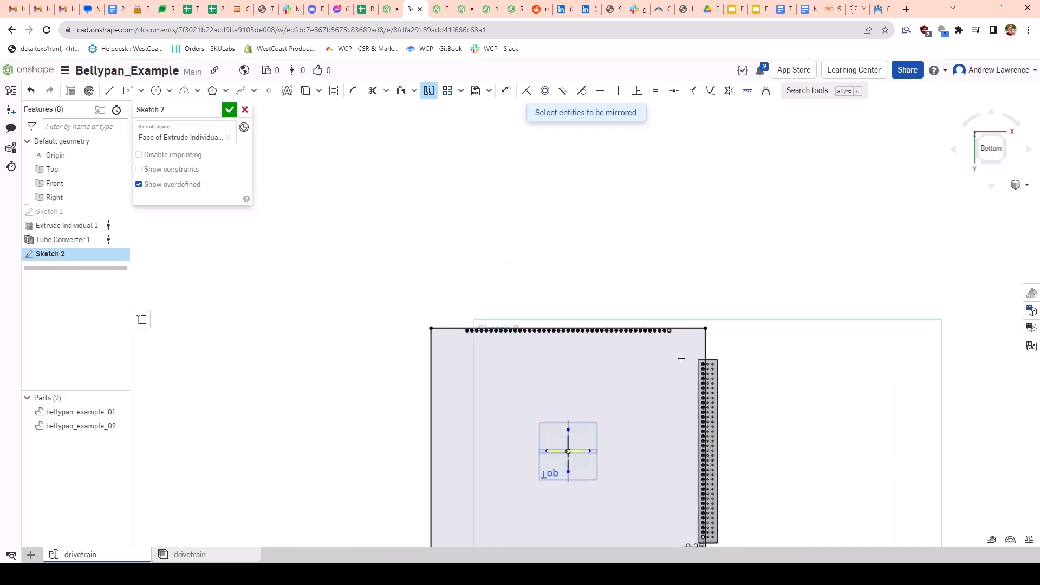
{"action": "middle_click_drag", "start_coordinate": [650, 466], "coordinate": [596, 299]}
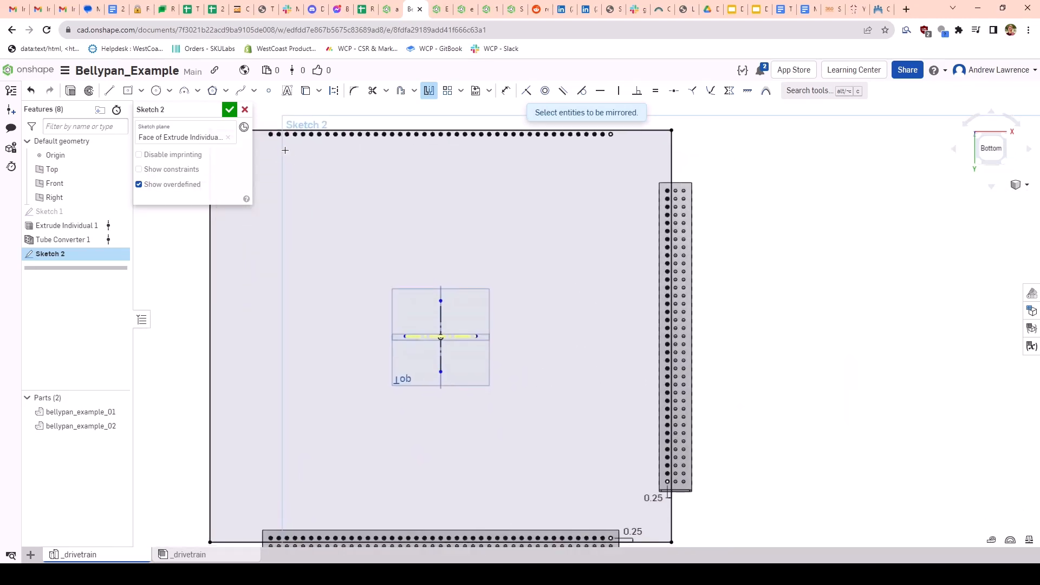
{"action": "left_click", "coordinate": [429, 91]}
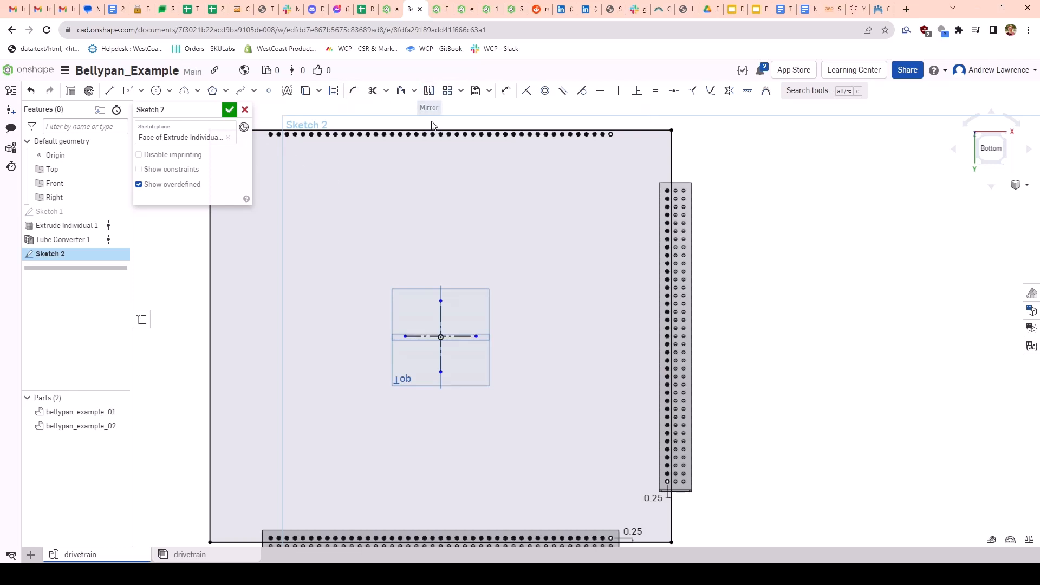
Step: Mirror the projected column of holes on the bellypan_example_02 tube across the vertical construction line, and finish the sketch
{"action": "left_click", "coordinate": [429, 91]}
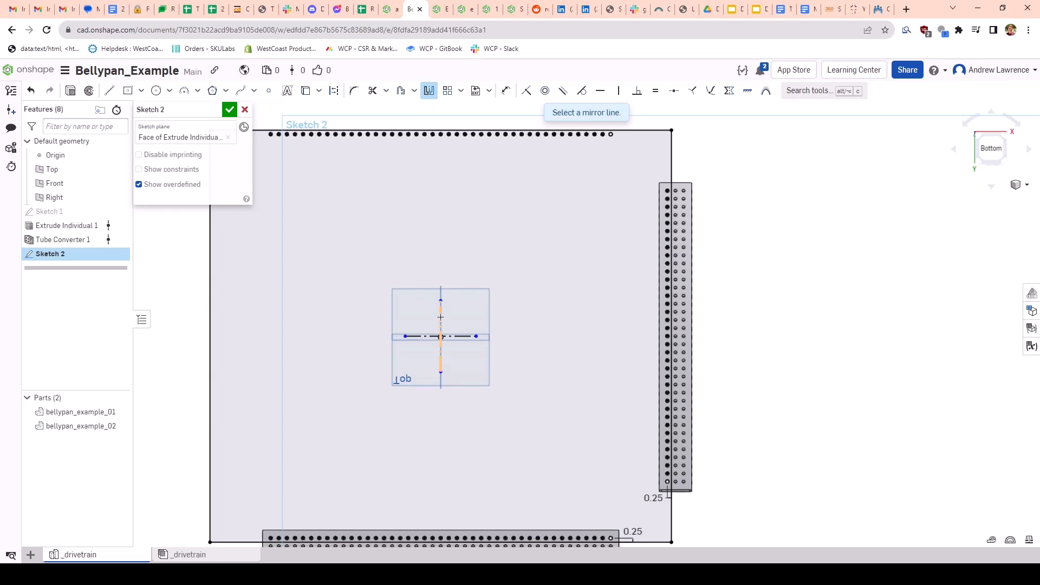
{"action": "left_click", "coordinate": [441, 317]}
{"action": "scroll", "coordinate": [634, 372], "scroll_direction": "up", "scroll_amount": 4}
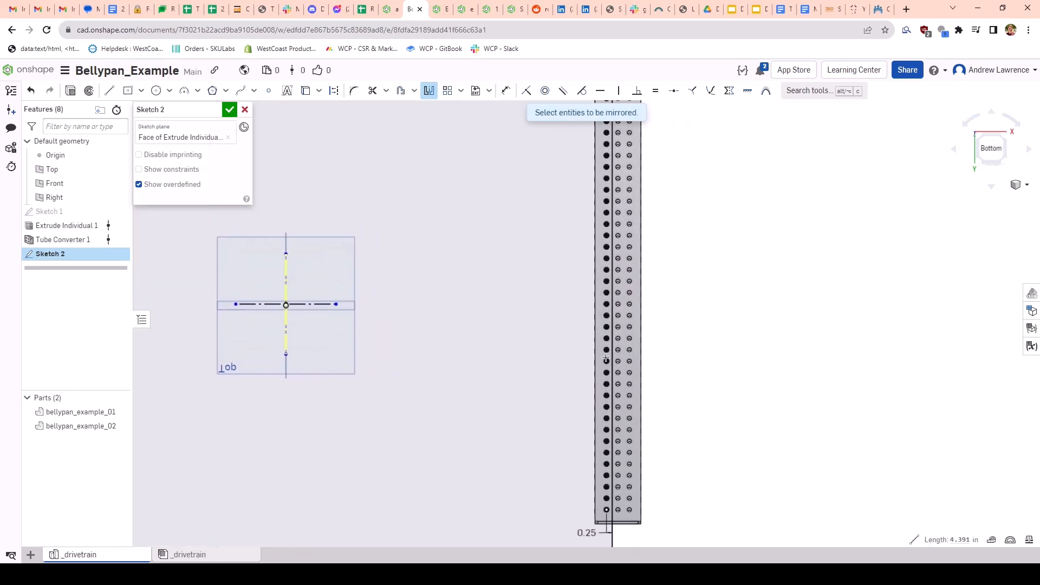
{"action": "mouse_move", "coordinate": [606, 357]}
{"action": "middle_mouse_down"}
{"action": "mouse_move", "coordinate": [564, 389]}
{"action": "mouse_move", "coordinate": [487, 375]}
{"action": "mouse_move", "coordinate": [493, 391]}
{"action": "middle_mouse_up"}
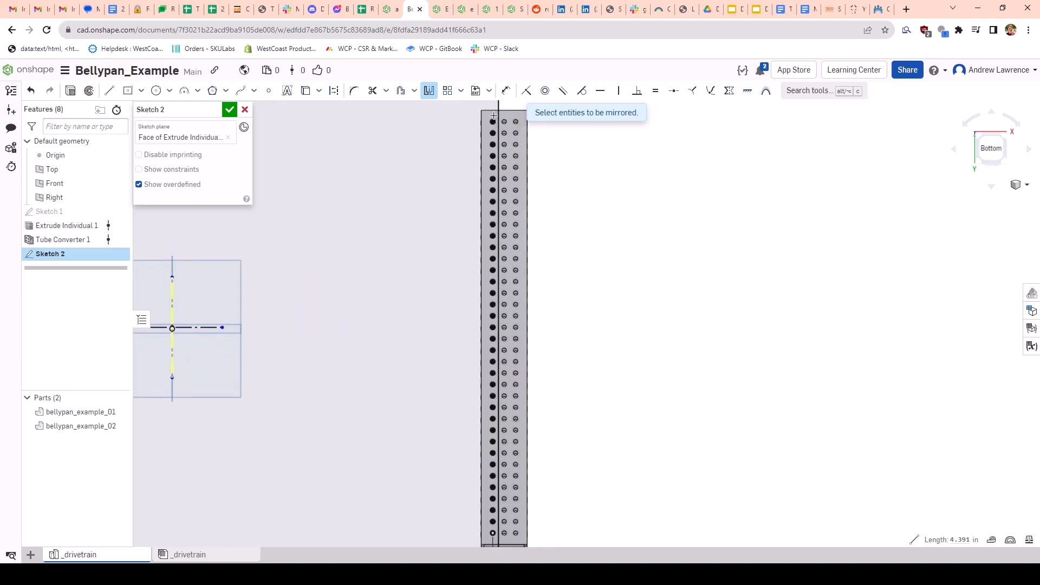
{"action": "left_click_drag", "start_coordinate": [484, 114], "coordinate": [499, 541]}
{"action": "scroll", "coordinate": [483, 416], "scroll_direction": "down", "scroll_amount": 5}
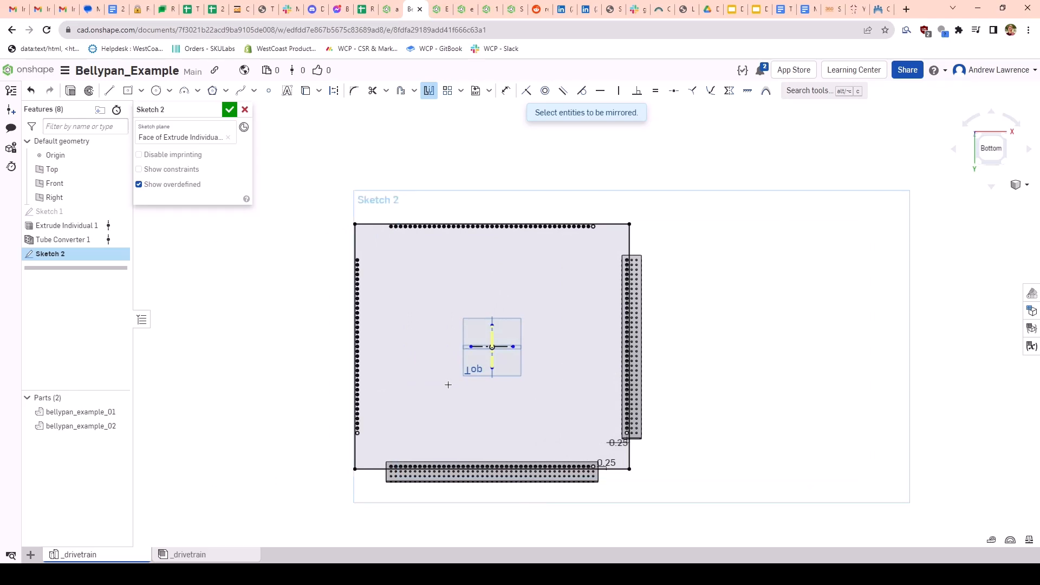
{"action": "scroll", "coordinate": [426, 380], "scroll_direction": "up", "scroll_amount": 1}
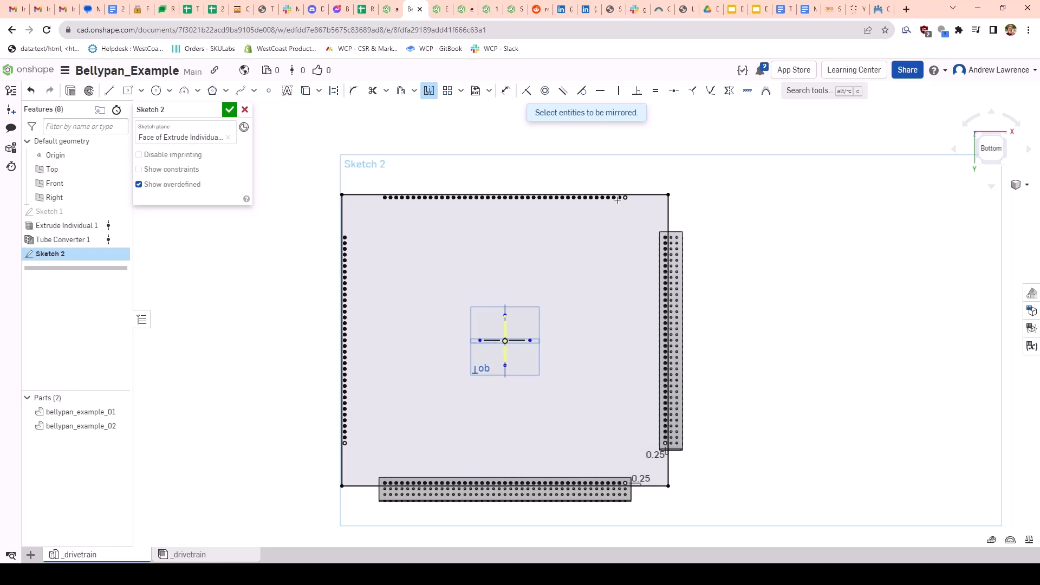
{"action": "scroll", "coordinate": [631, 205], "scroll_direction": "up", "scroll_amount": 4}
{"action": "scroll", "coordinate": [472, 239], "scroll_direction": "down", "scroll_amount": 2}
{"action": "middle_click_drag", "start_coordinate": [496, 289], "coordinate": [620, 265]}
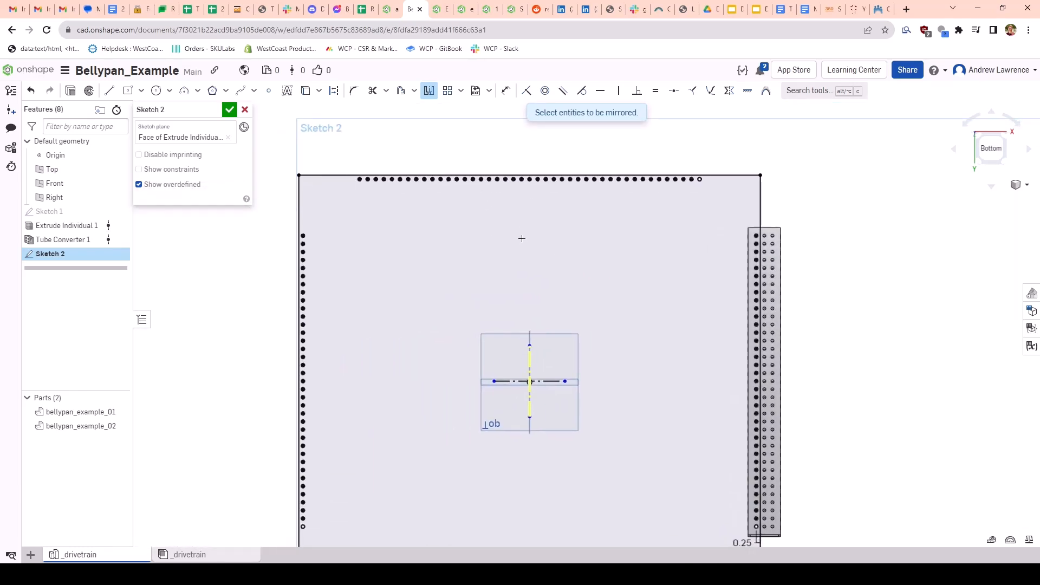
{"action": "key", "text": "Return"}
Step: Extrude the plate region of Sketch 2, without its holes, as a new solid part with a blind depth of 0.125 in
{"action": "left_click", "coordinate": [521, 240]}
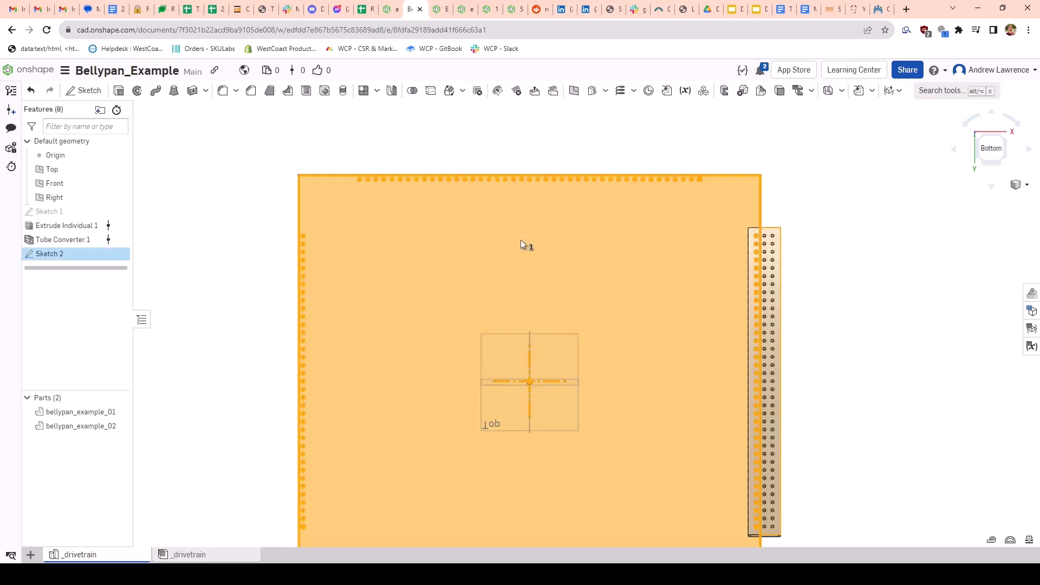
{"action": "key", "text": "shift+e"}
{"action": "scroll", "coordinate": [648, 274], "scroll_direction": "down", "scroll_amount": 3}
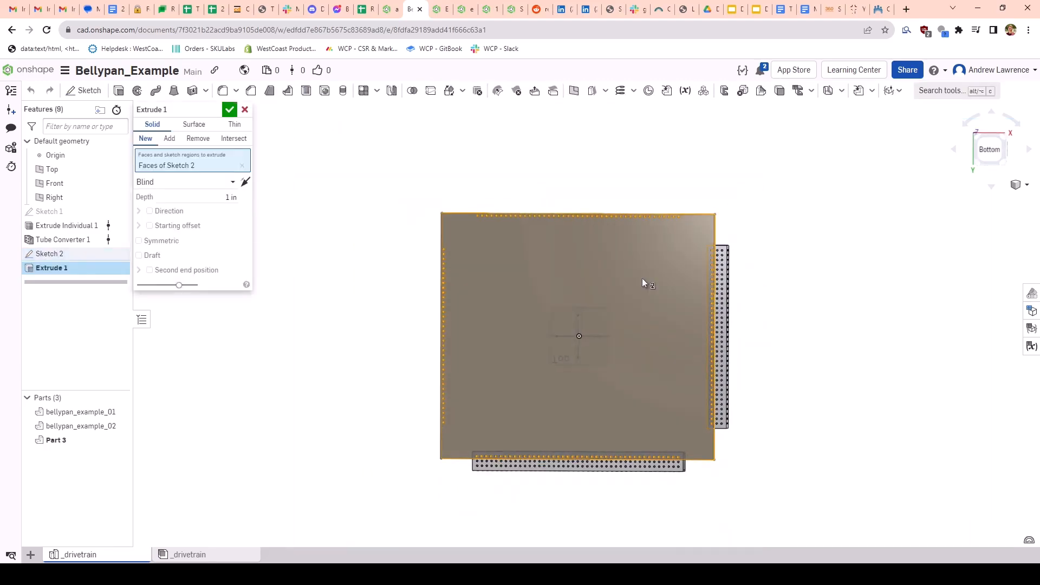
{"action": "right_click_drag", "start_coordinate": [642, 278], "coordinate": [546, 378]}
{"action": "scroll", "coordinate": [560, 340], "scroll_direction": "up", "scroll_amount": 8}
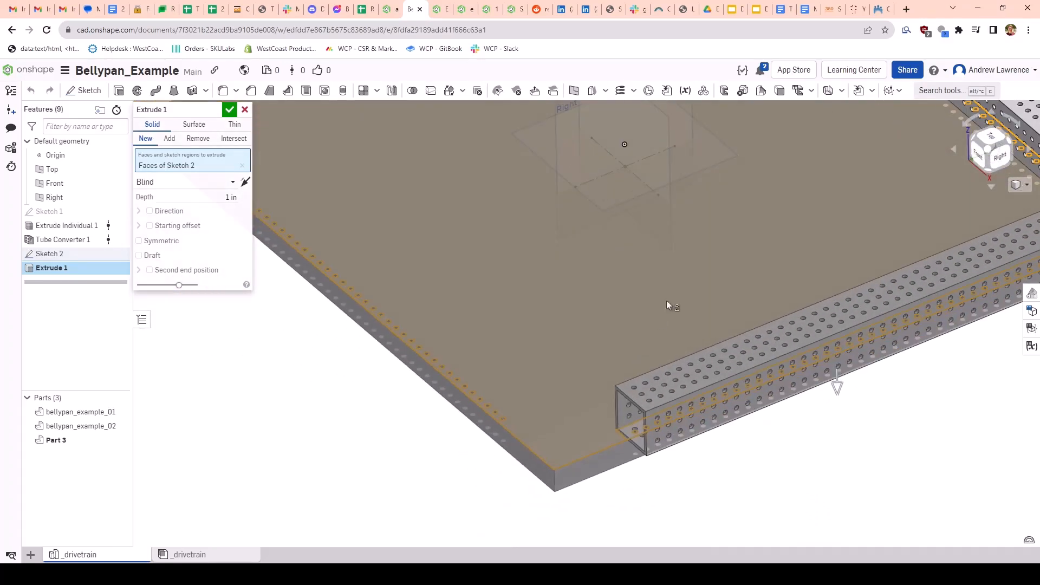
{"action": "scroll", "coordinate": [668, 302], "scroll_direction": "down", "scroll_amount": 8}
{"action": "scroll", "coordinate": [770, 169], "scroll_direction": "up", "scroll_amount": 3}
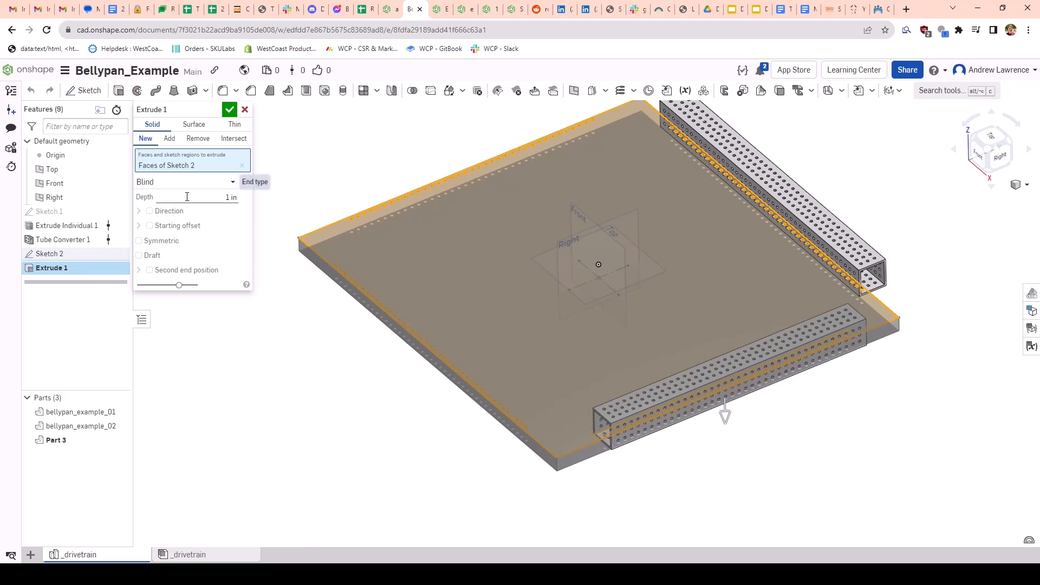
{"action": "left_click", "coordinate": [207, 202]}
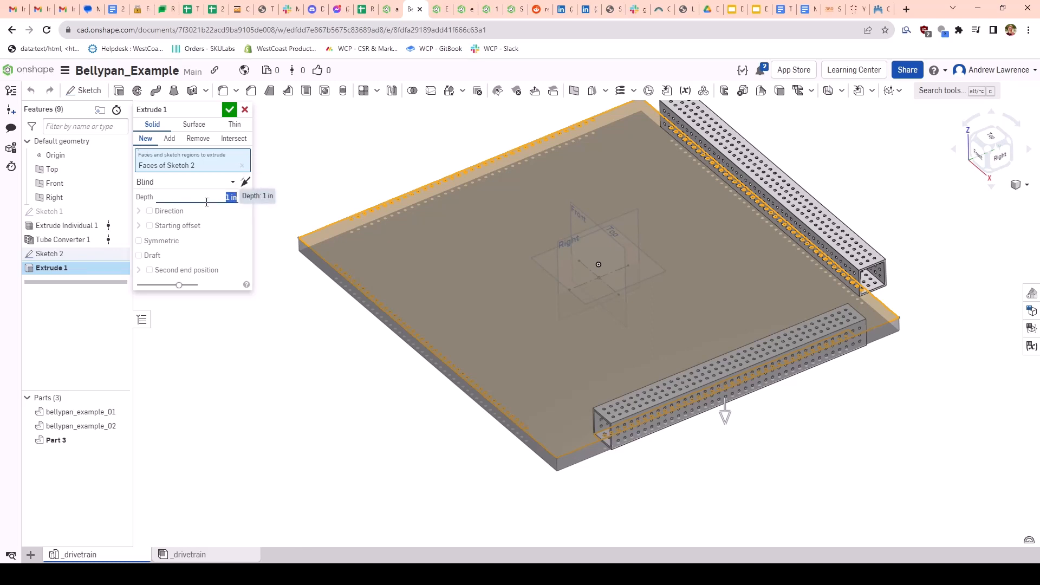
{"action": "type", "text": "0.125"}
{"action": "key", "text": "Return"}
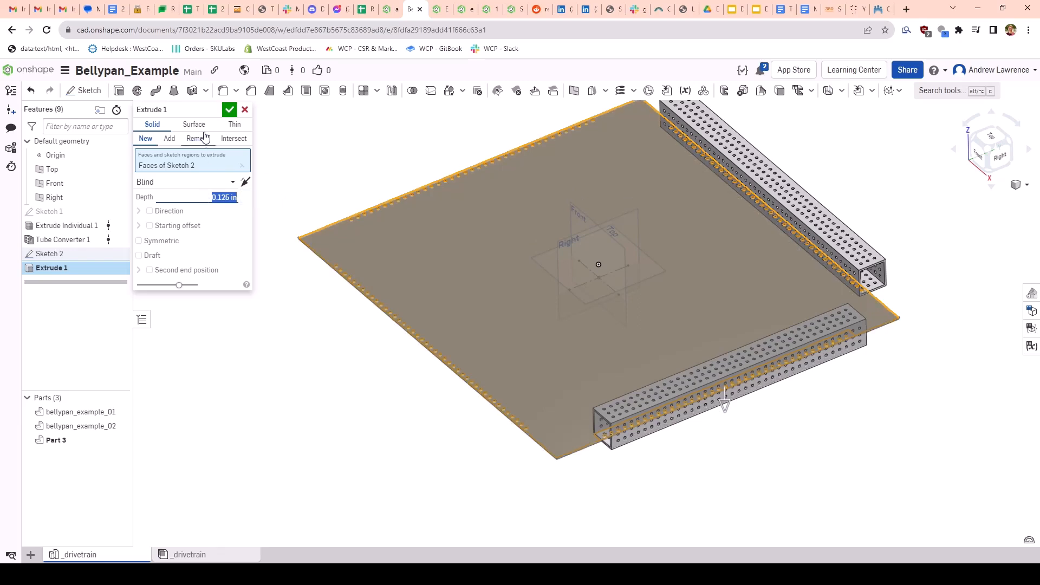
{"action": "left_click", "coordinate": [228, 112]}
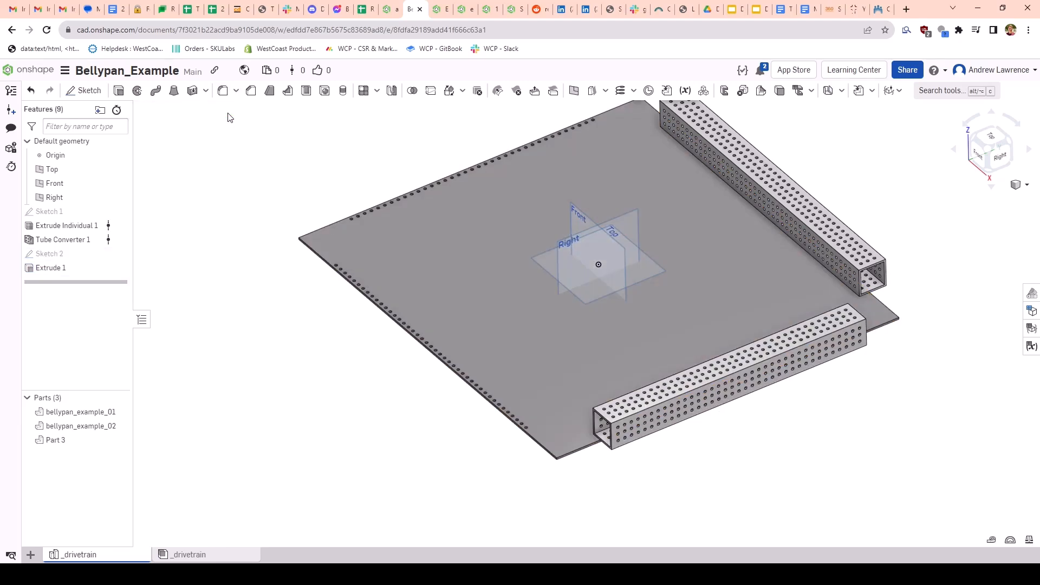
Step: Start a new sketch on the underside face of the extruded bellypan plate
{"action": "scroll", "coordinate": [769, 285], "scroll_direction": "up", "scroll_amount": 3}
{"action": "right_click_drag", "start_coordinate": [769, 287], "coordinate": [892, 276]}
{"action": "scroll", "coordinate": [878, 249], "scroll_direction": "up", "scroll_amount": 5}
{"action": "scroll", "coordinate": [867, 227], "scroll_direction": "up", "scroll_amount": 1}
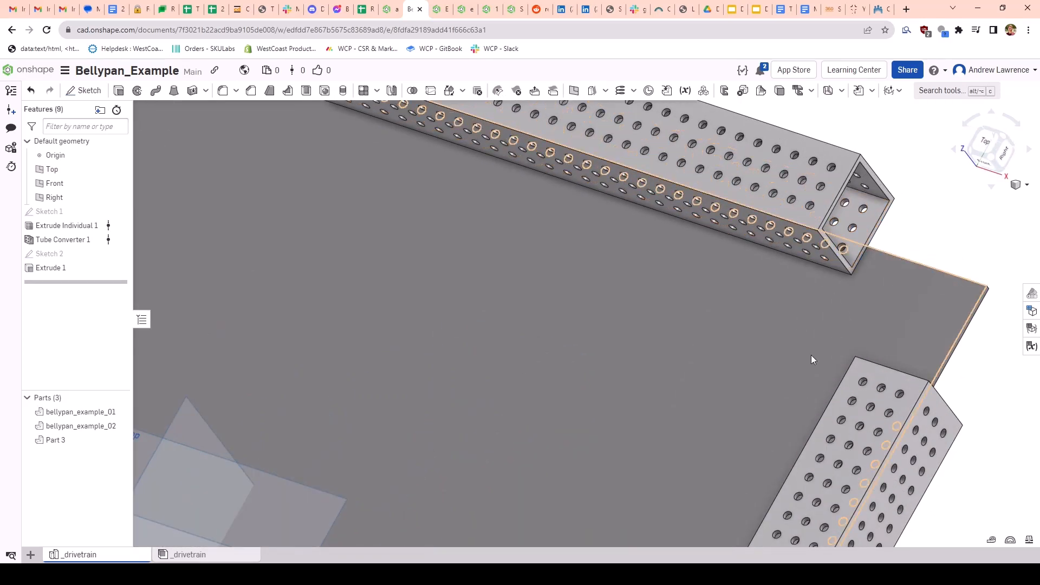
{"action": "scroll", "coordinate": [867, 293], "scroll_direction": "down", "scroll_amount": 3}
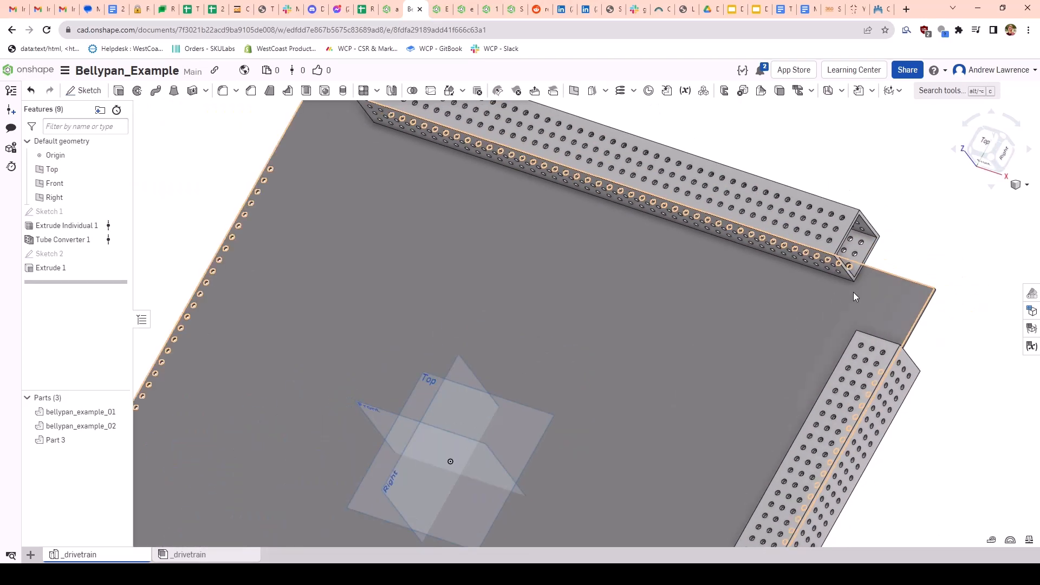
{"action": "scroll", "coordinate": [736, 346], "scroll_direction": "down", "scroll_amount": 3}
{"action": "right_click_drag", "start_coordinate": [737, 347], "coordinate": [735, 288]}
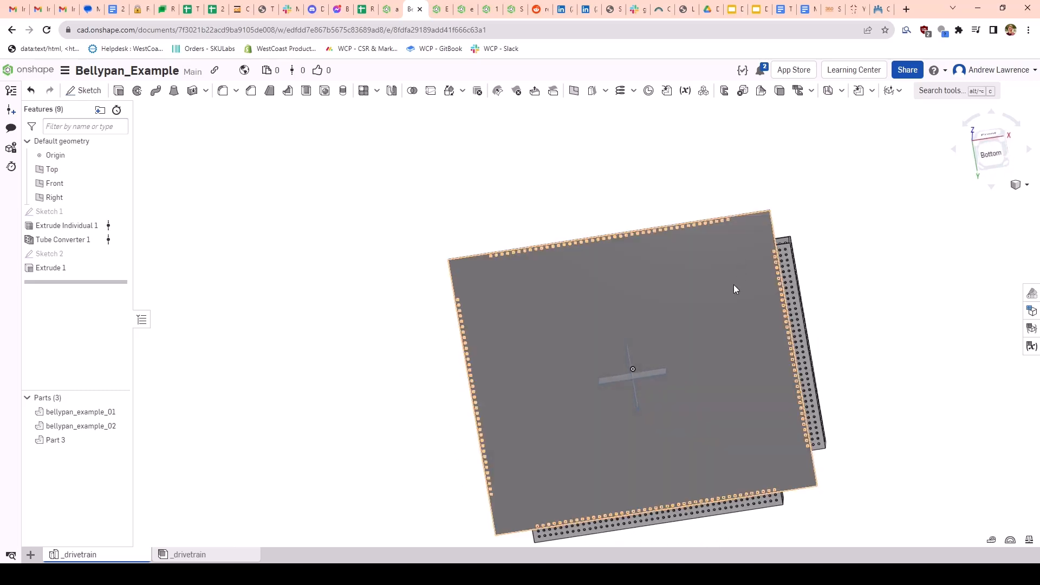
{"action": "left_click", "coordinate": [731, 317]}
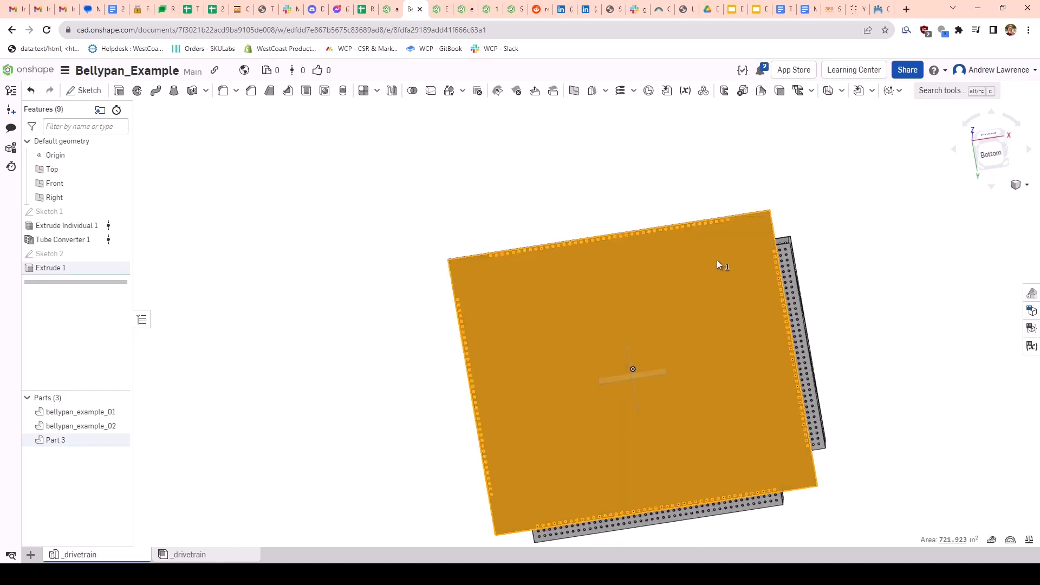
{"action": "key", "text": "shift+s"}
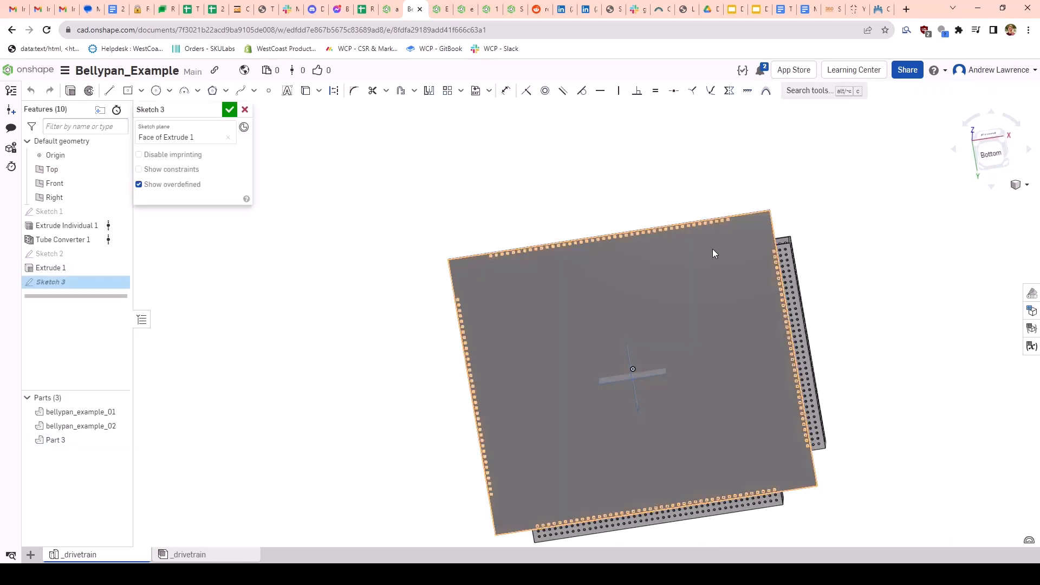
{"action": "mouse_move", "coordinate": [669, 334]}
{"action": "middle_mouse_down"}
{"action": "mouse_move", "coordinate": [596, 275]}
{"action": "mouse_move", "coordinate": [578, 277]}
{"action": "middle_mouse_up"}
{"action": "scroll", "coordinate": [594, 286], "scroll_direction": "up", "scroll_amount": 2}
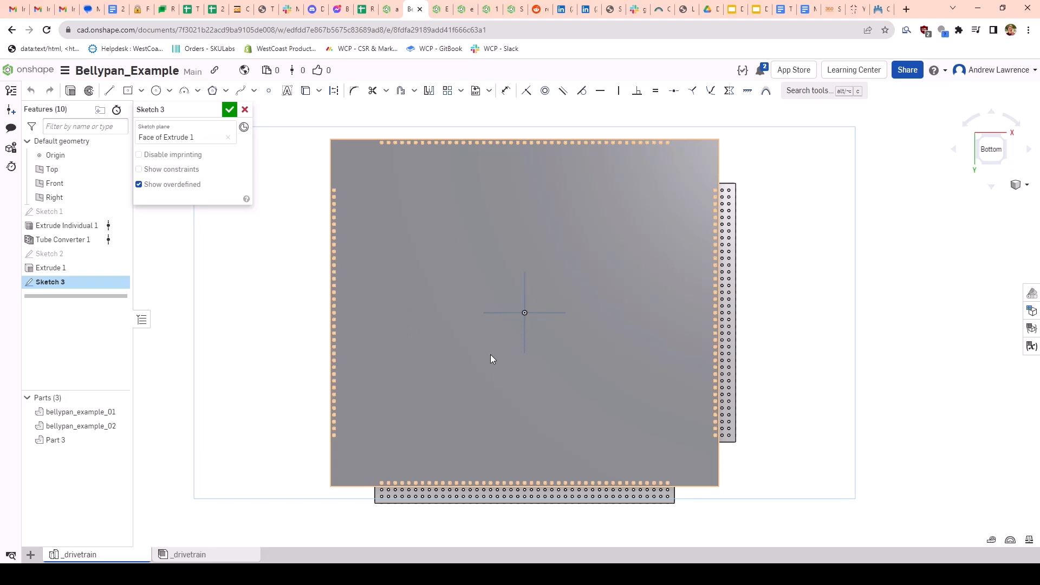
Step: Sketch a center-point rectangle from the origin, about 27.5 in wide, with its corners just inside the plate's hole rows
{"action": "key", "text": "r"}
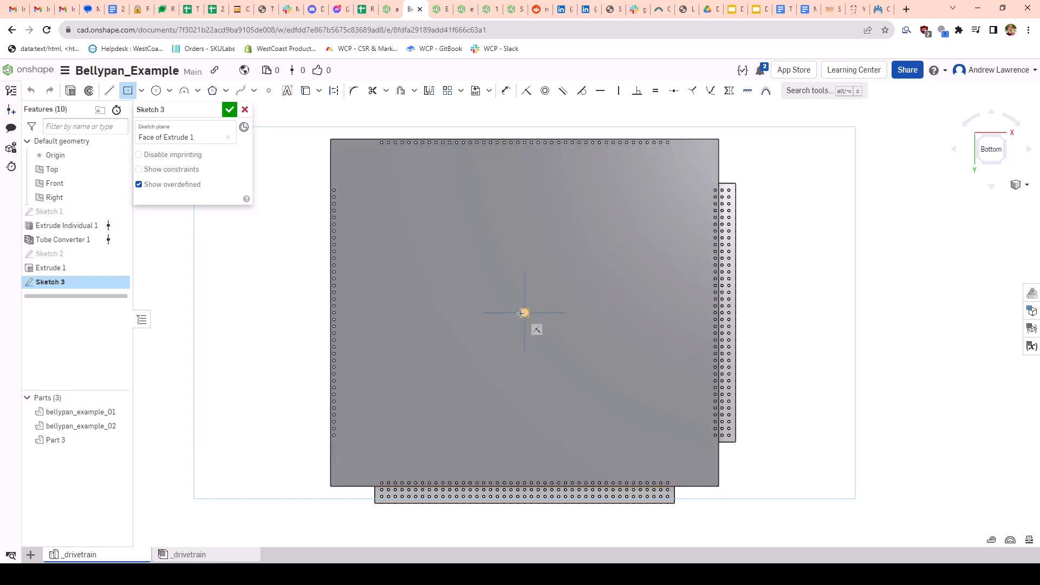
{"action": "left_click", "coordinate": [524, 312]}
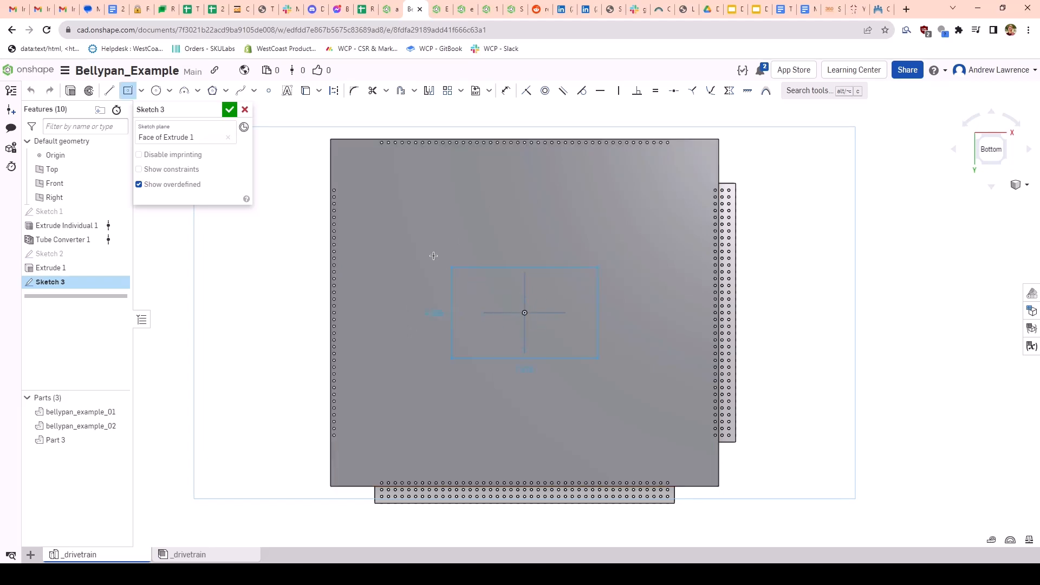
{"action": "left_click", "coordinate": [337, 151]}
{"action": "key", "text": "Escape"}
Step: Dimension the rectangle's upper edge 0.5 in from the plate's upper edge
{"action": "scroll", "coordinate": [341, 144], "scroll_direction": "up", "scroll_amount": 5}
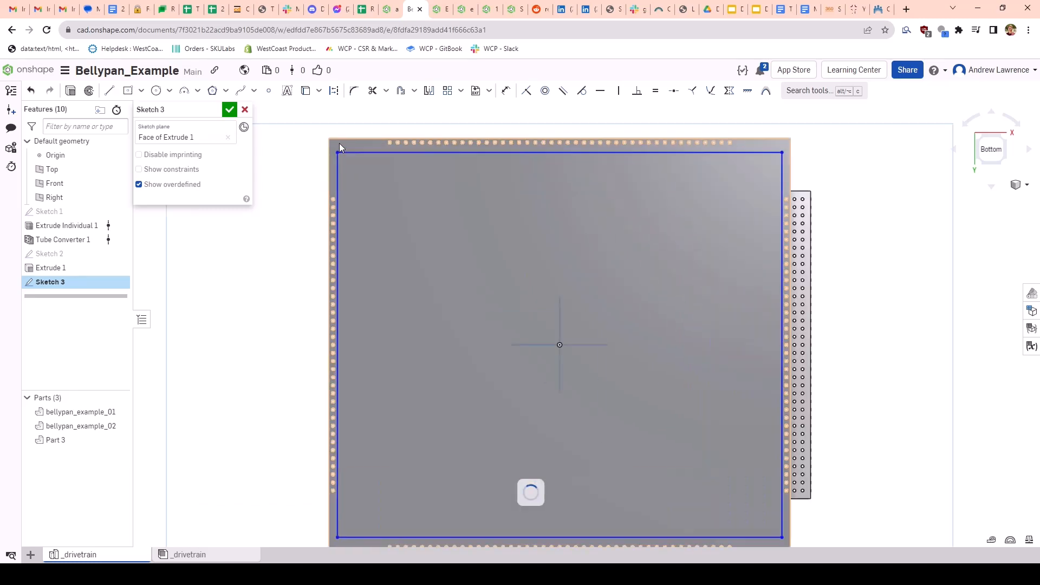
{"action": "key", "text": "o"}
{"action": "left_click", "coordinate": [360, 170]}
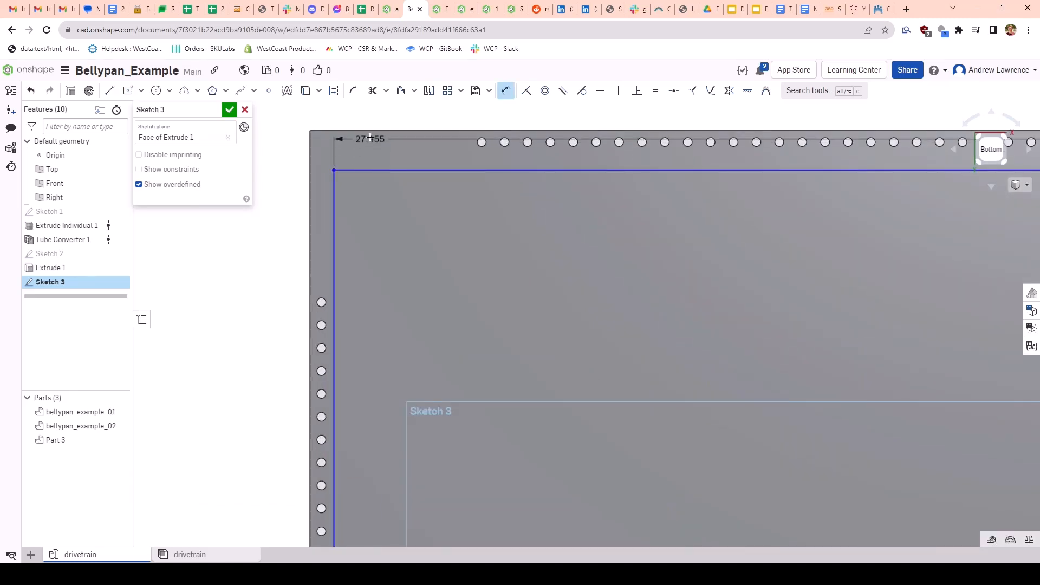
{"action": "left_click", "coordinate": [371, 131]}
{"action": "middle_click_drag", "start_coordinate": [372, 131], "coordinate": [442, 183]}
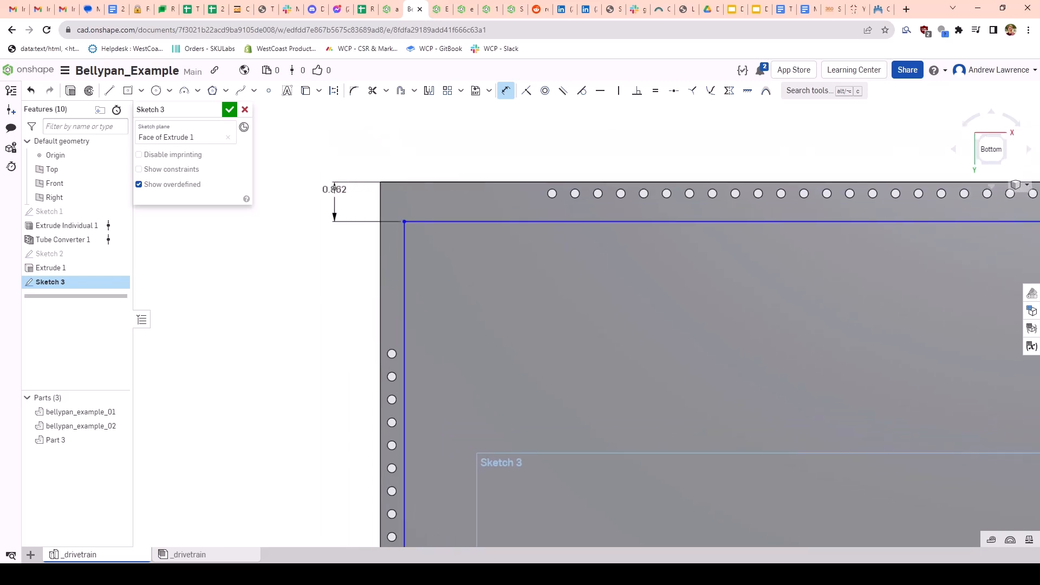
{"action": "left_click", "coordinate": [332, 199]}
{"action": "type", "text": "0.2"}
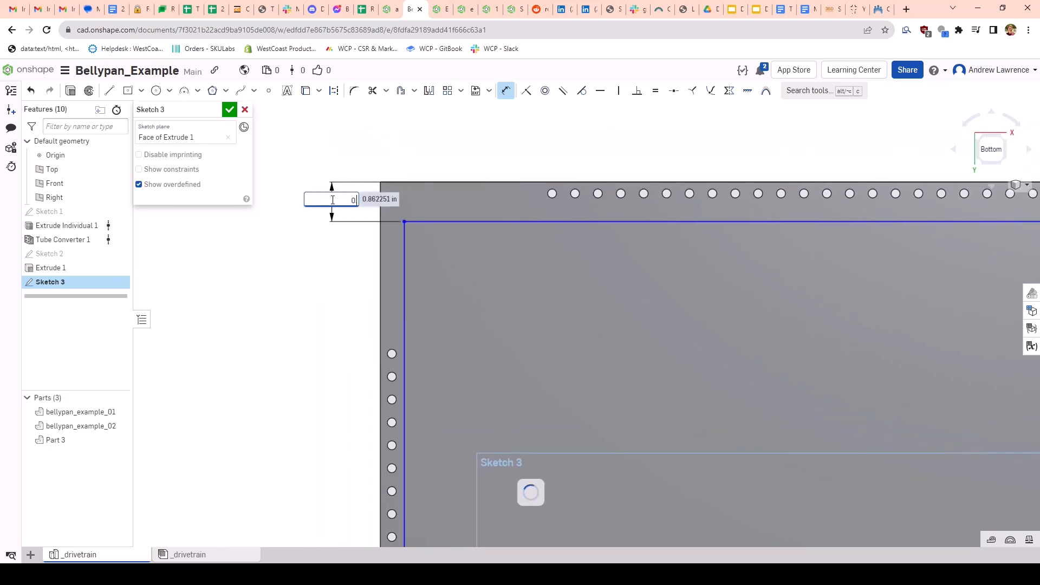
{"action": "key", "text": "Return"}
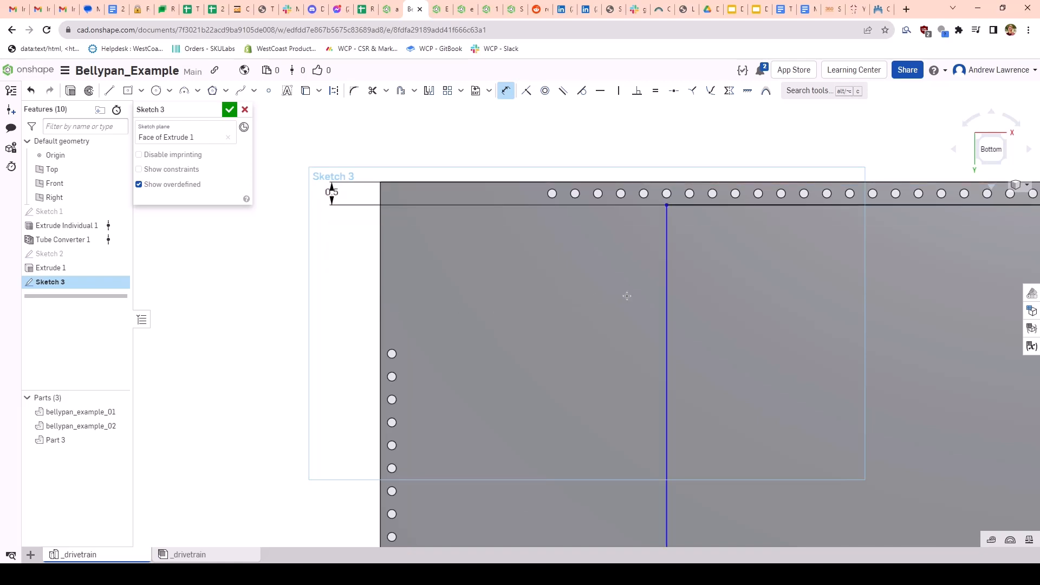
Step: Dimension the rectangle's left side 0.5 in from the plate's left edge
{"action": "left_click", "coordinate": [668, 295]}
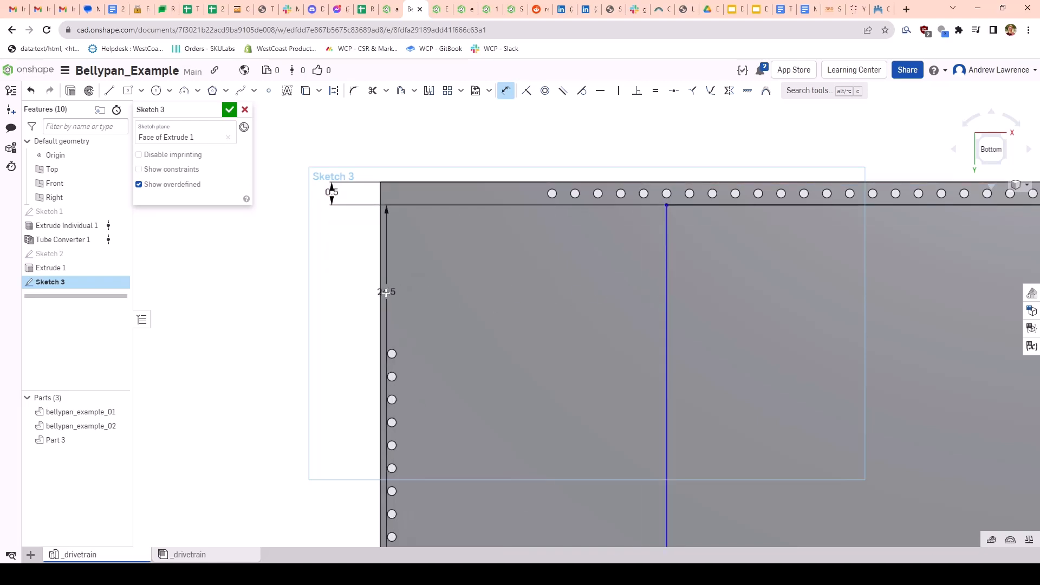
{"action": "left_click", "coordinate": [383, 293]}
{"action": "left_click", "coordinate": [500, 148]}
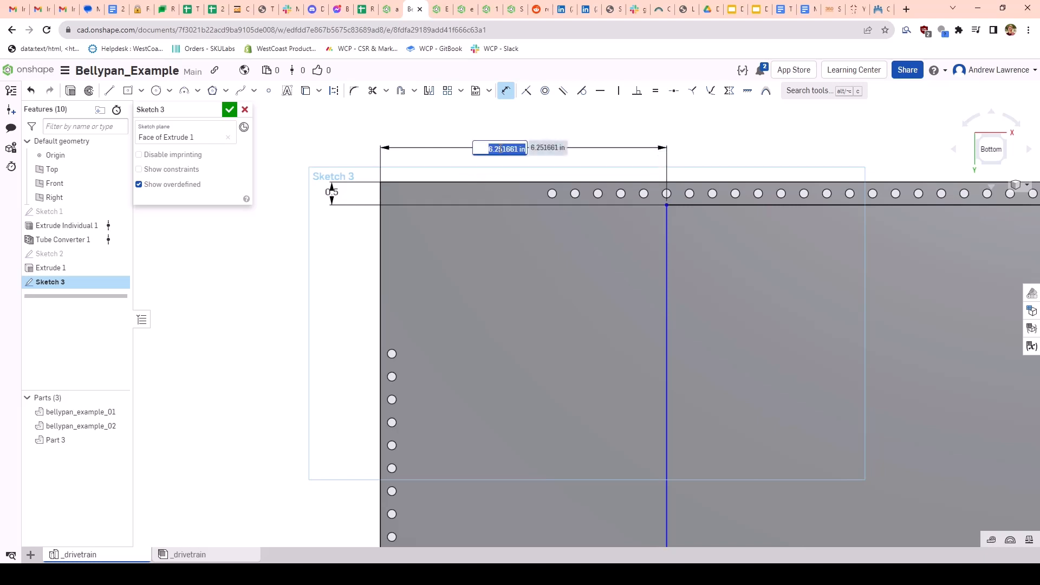
{"action": "type", "text": "0.5"}
{"action": "key", "text": "Return"}
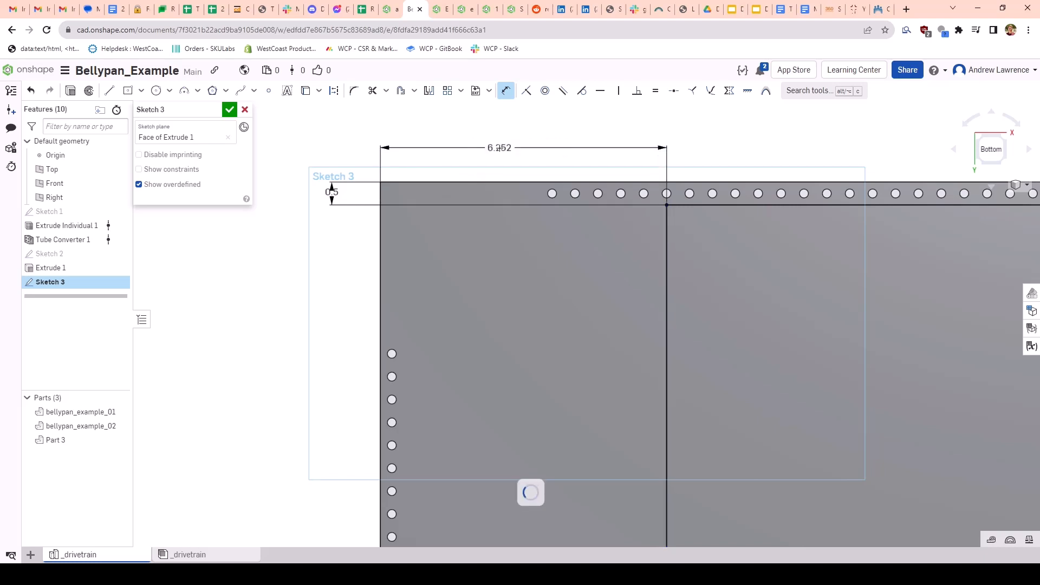
{"action": "key", "text": "Escape"}
Step: Measure the lengths of the inset rectangle's upper edge and left side
{"action": "scroll", "coordinate": [632, 295], "scroll_direction": "down", "scroll_amount": 5}
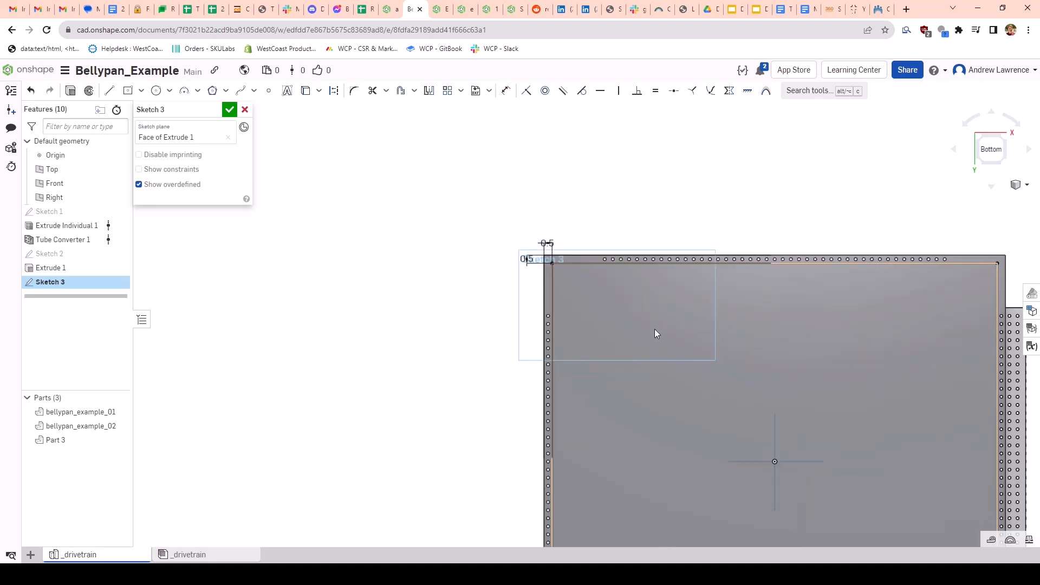
{"action": "middle_click_drag", "start_coordinate": [654, 330], "coordinate": [415, 193]}
{"action": "middle_click_drag", "start_coordinate": [551, 383], "coordinate": [505, 351]}
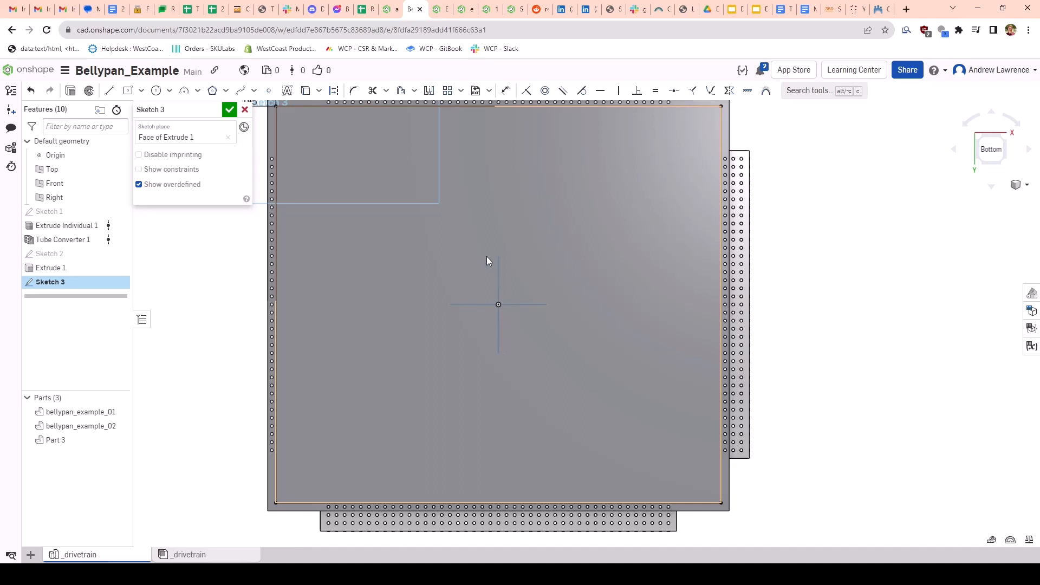
{"action": "middle_click_drag", "start_coordinate": [490, 263], "coordinate": [515, 341]}
{"action": "scroll", "coordinate": [324, 222], "scroll_direction": "up", "scroll_amount": 1}
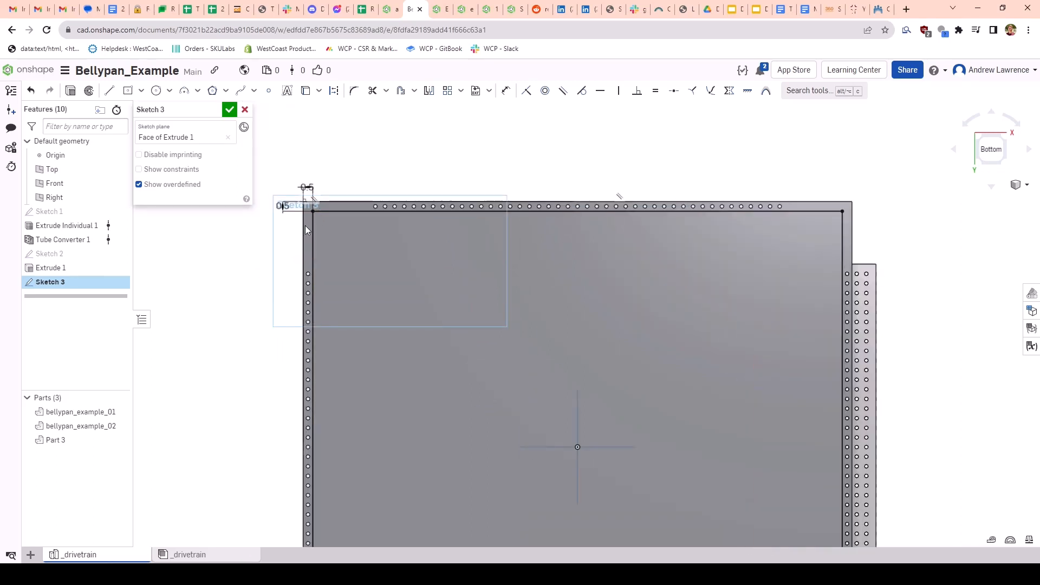
{"action": "scroll", "coordinate": [552, 450], "scroll_direction": "down", "scroll_amount": 4}
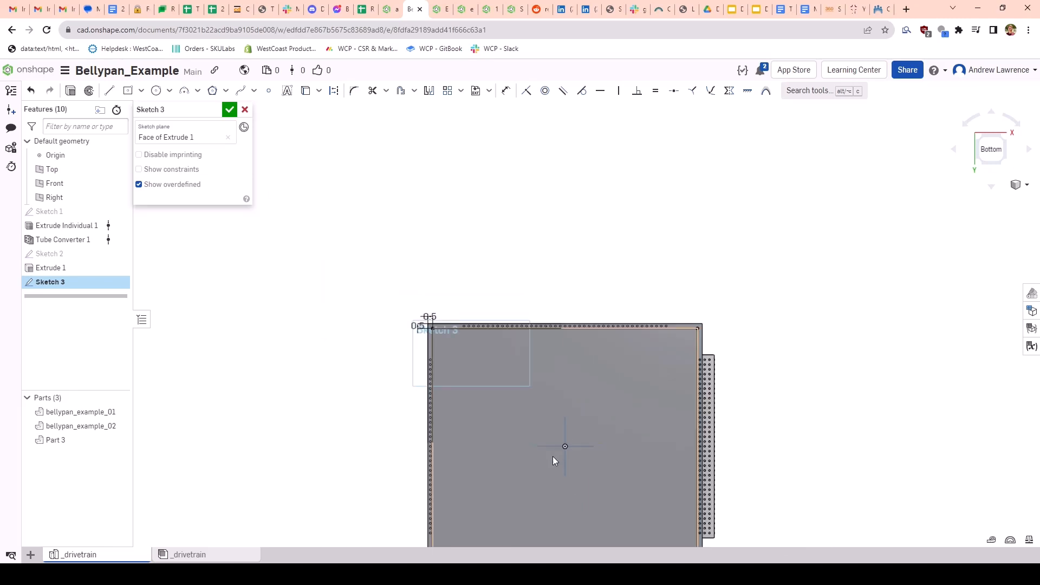
{"action": "mouse_move", "coordinate": [553, 456]}
{"action": "middle_mouse_down"}
{"action": "mouse_move", "coordinate": [502, 332]}
{"action": "mouse_move", "coordinate": [473, 302]}
{"action": "mouse_move", "coordinate": [473, 324]}
{"action": "middle_mouse_up"}
{"action": "scroll", "coordinate": [469, 282], "scroll_direction": "up", "scroll_amount": 2}
{"action": "scroll", "coordinate": [484, 334], "scroll_direction": "up", "scroll_amount": 1}
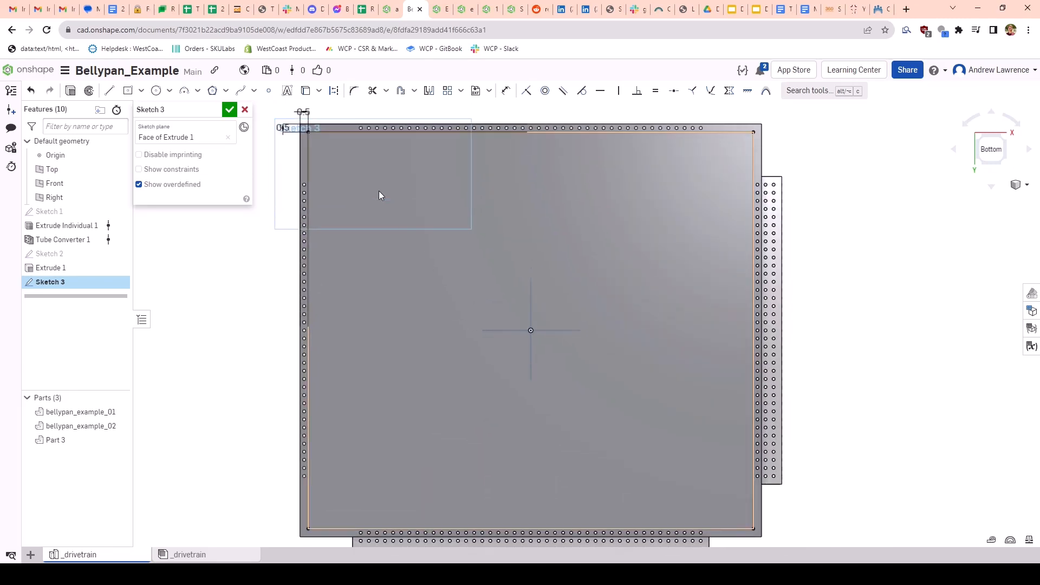
{"action": "left_click", "coordinate": [335, 132]}
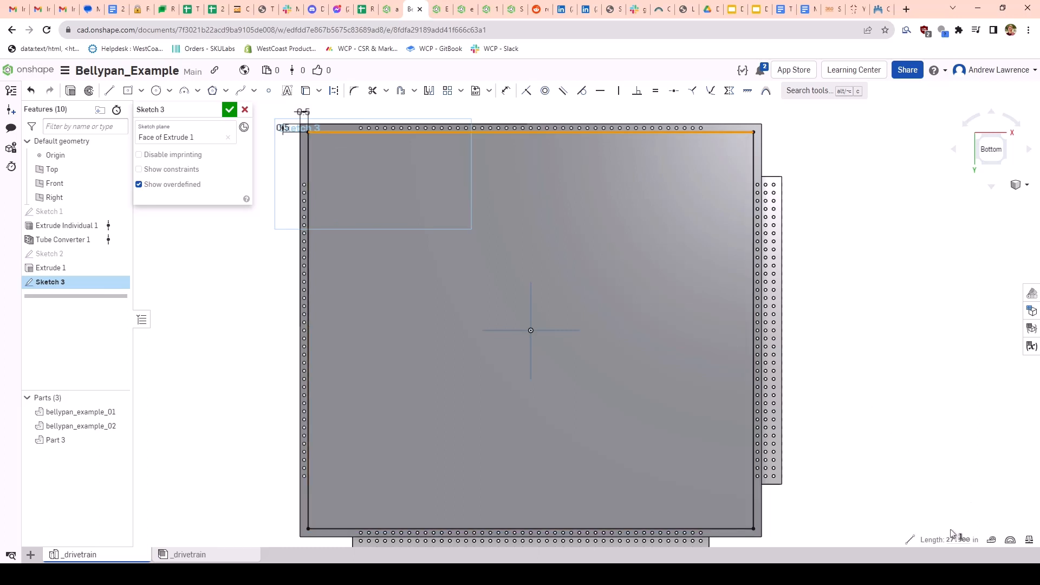
{"action": "left_click", "coordinate": [820, 435]}
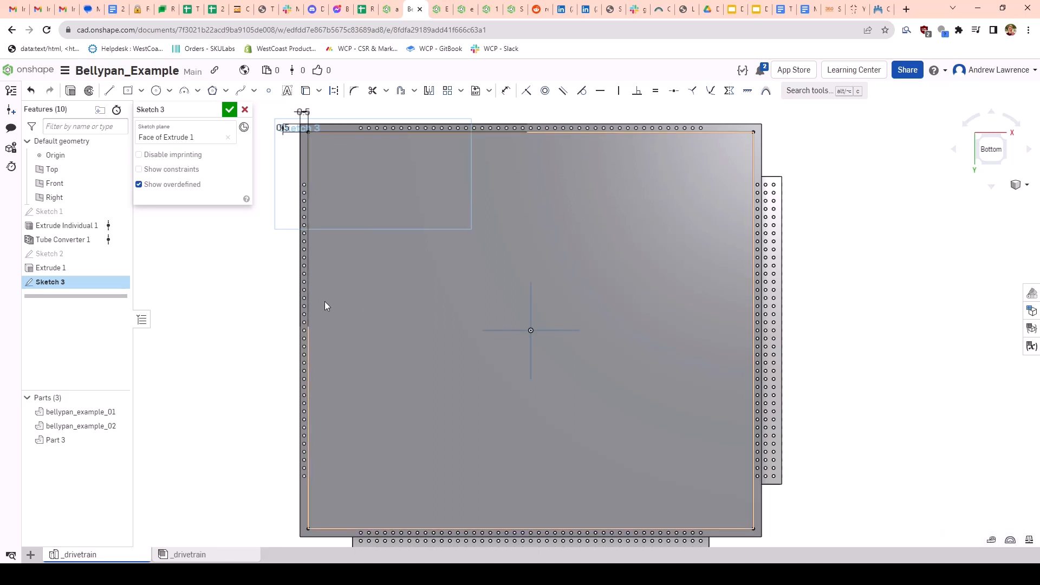
{"action": "left_click", "coordinate": [310, 297]}
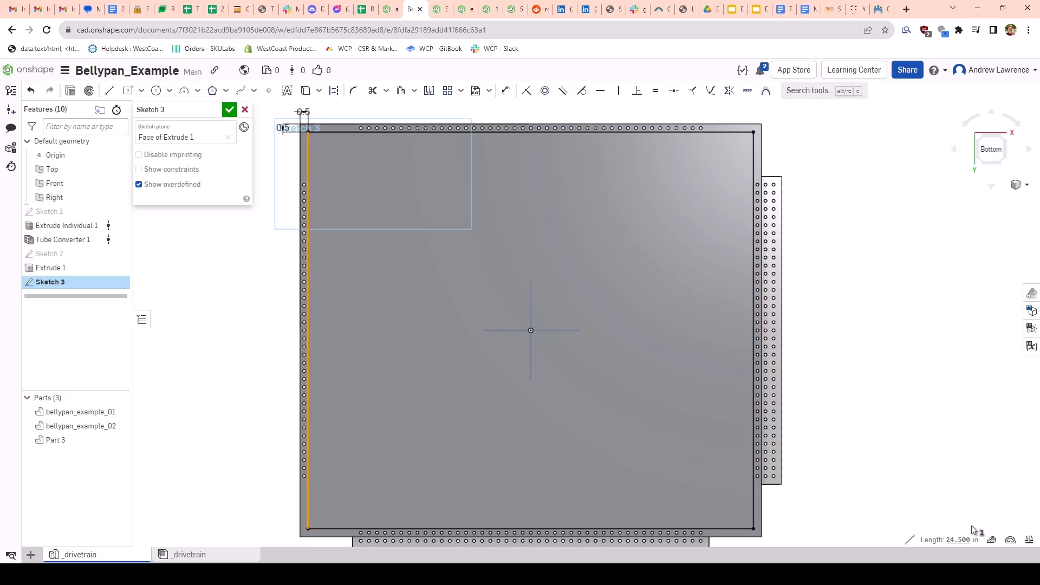
{"action": "left_click", "coordinate": [882, 416]}
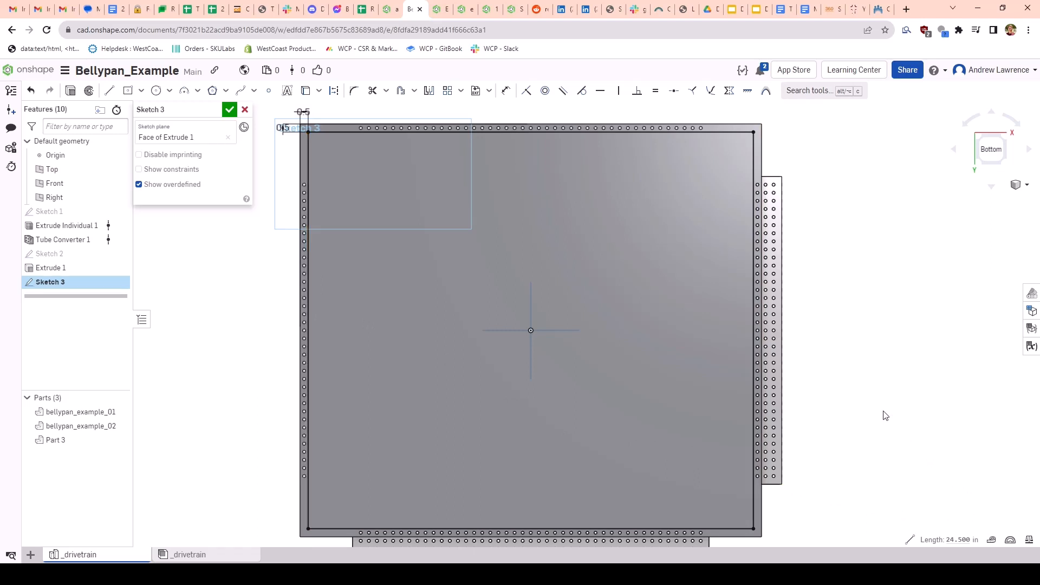
Step: Draw a diagonal construction line from the inset rectangle's upper-left corner to its lower-right corner
{"action": "key", "text": "l"}
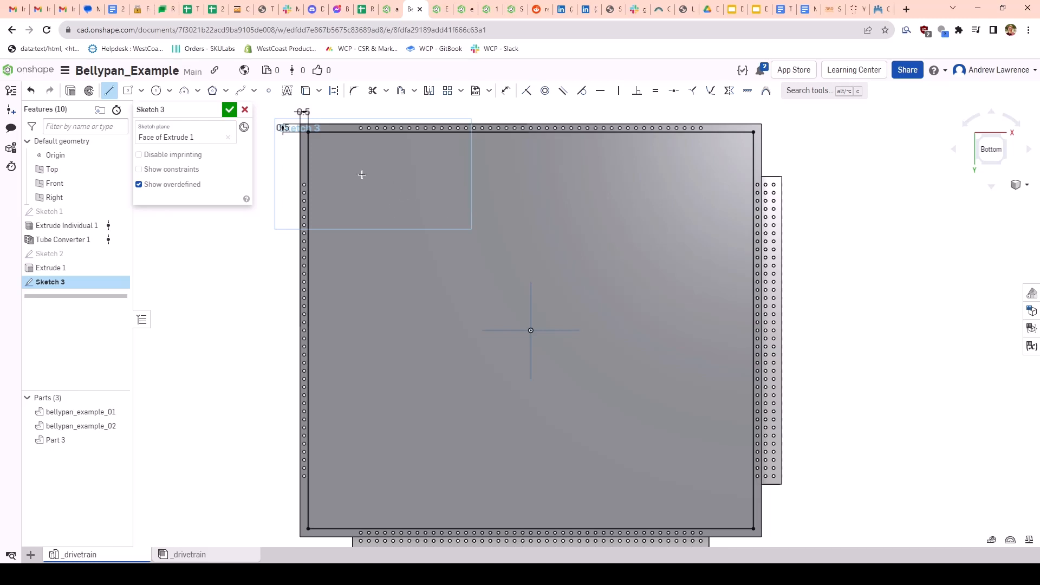
{"action": "key", "text": "q"}
{"action": "left_click", "coordinate": [309, 131]}
{"action": "left_click", "coordinate": [753, 529]}
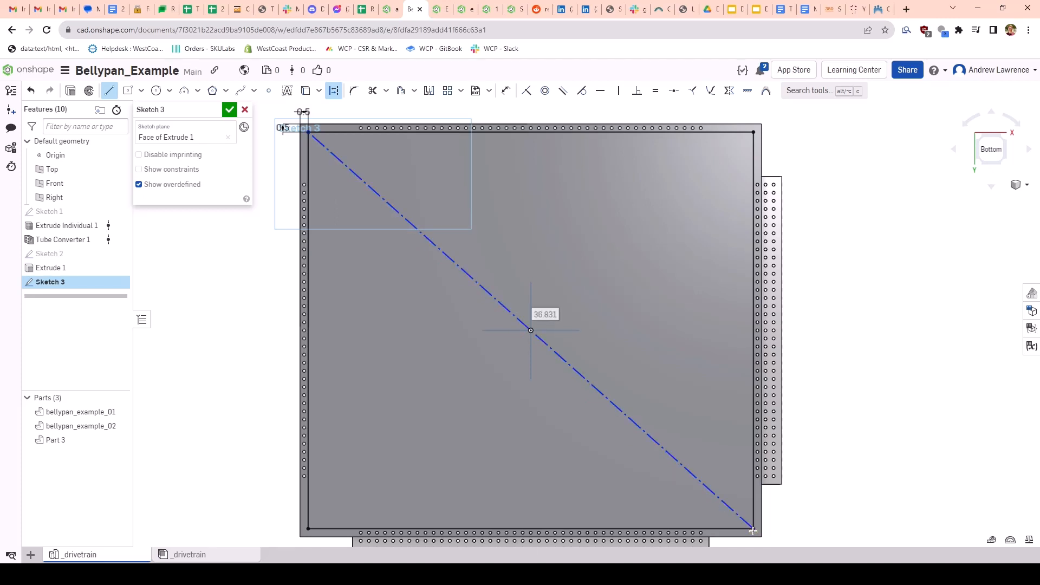
{"action": "key", "text": "Escape"}
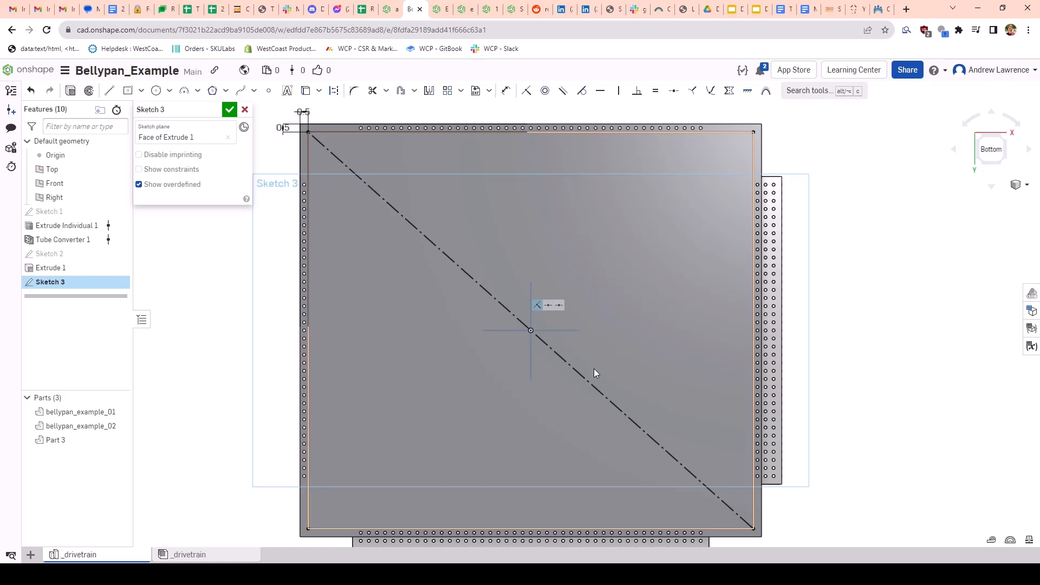
Step: Enclose a box in the rectangle's upper-left corner with horizontal and vertical lines meeting on the diagonal, and enlarge it slightly along the diagonal
{"action": "scroll", "coordinate": [350, 148], "scroll_direction": "up", "scroll_amount": 3}
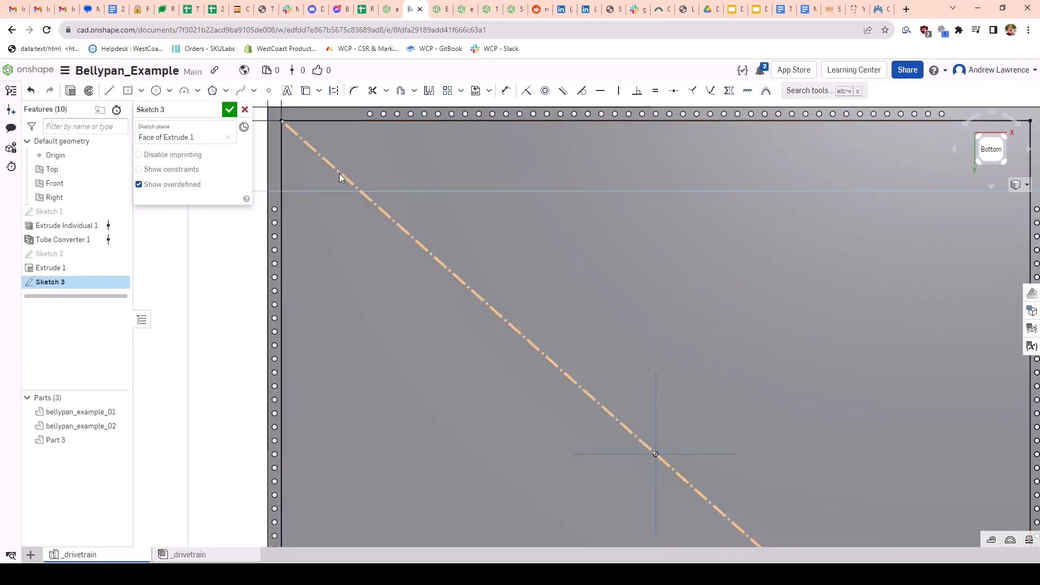
{"action": "middle_click_drag", "start_coordinate": [340, 180], "coordinate": [424, 242]}
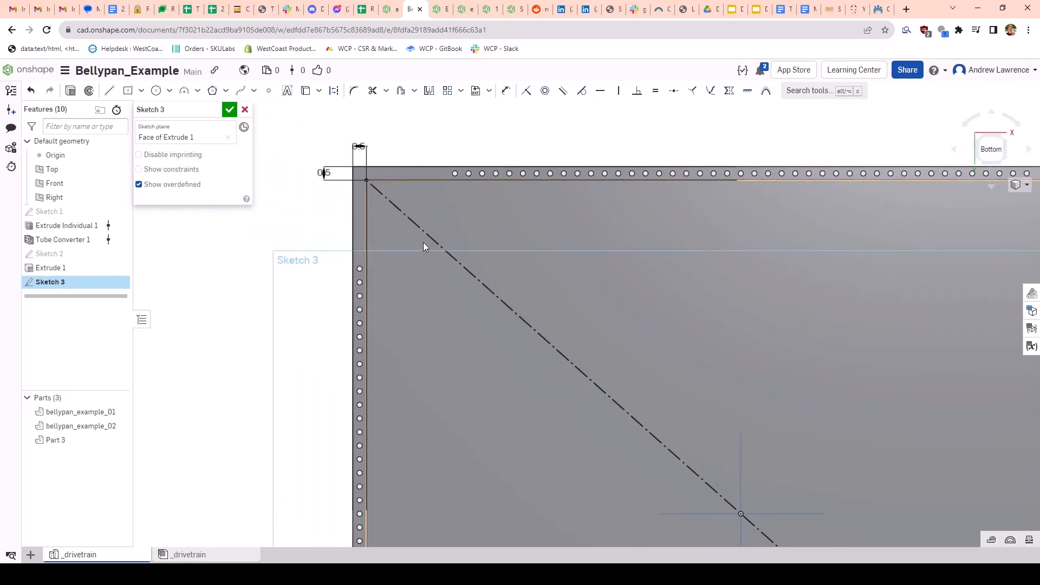
{"action": "scroll", "coordinate": [439, 252], "scroll_direction": "down", "scroll_amount": 5}
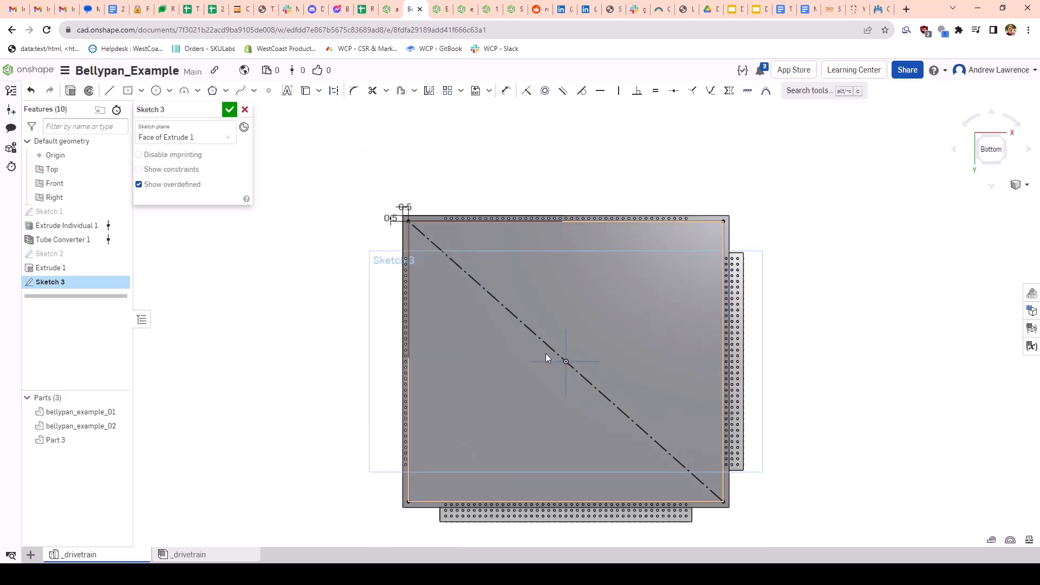
{"action": "middle_click_drag", "start_coordinate": [548, 358], "coordinate": [495, 316]}
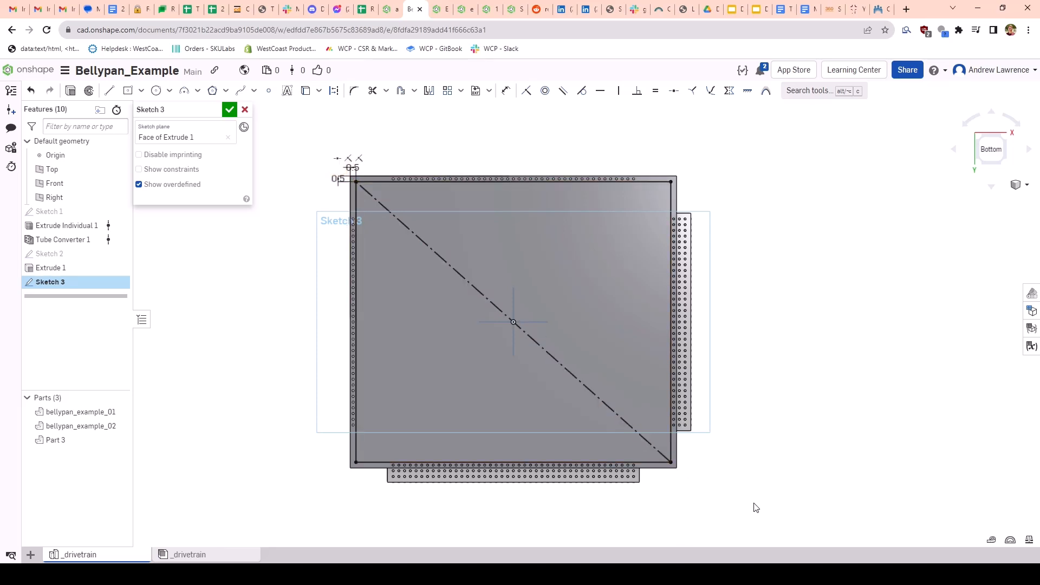
{"action": "middle_click_drag", "start_coordinate": [421, 234], "coordinate": [505, 283]}
{"action": "scroll", "coordinate": [453, 249], "scroll_direction": "up", "scroll_amount": 6}
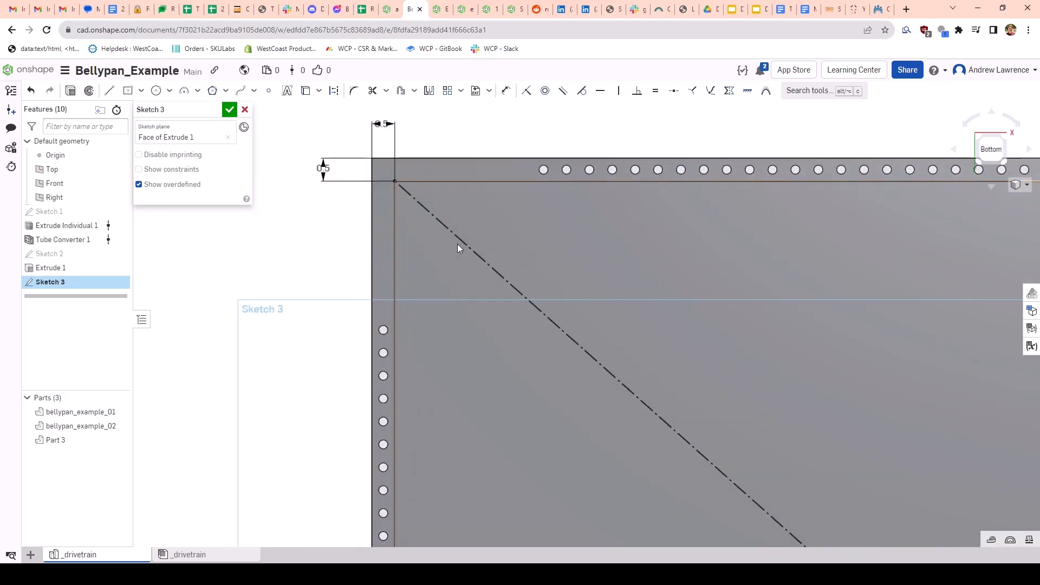
{"action": "key", "text": "l"}
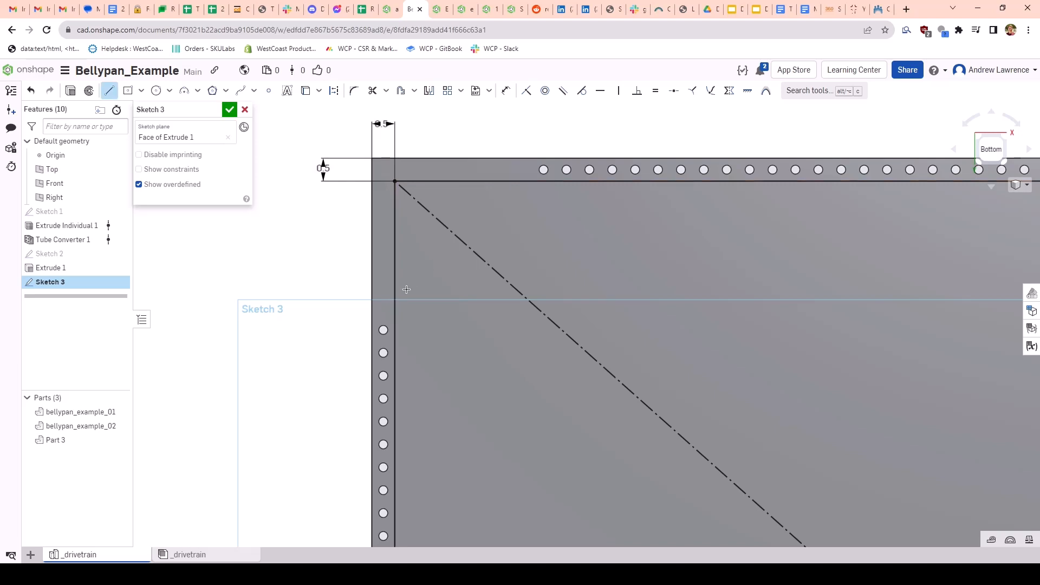
{"action": "left_click", "coordinate": [395, 289]}
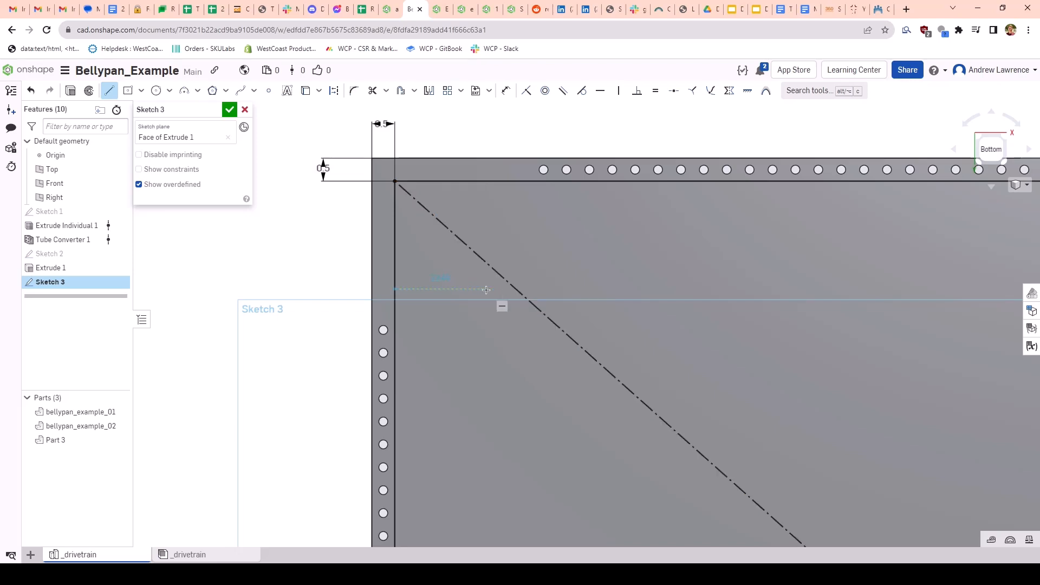
{"action": "left_click", "coordinate": [515, 290]}
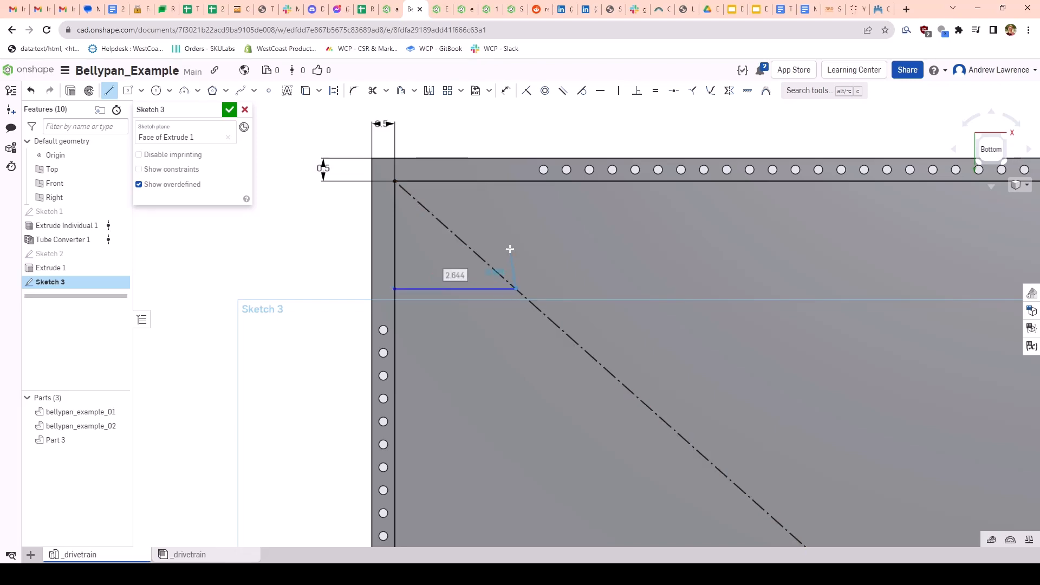
{"action": "left_click", "coordinate": [515, 183]}
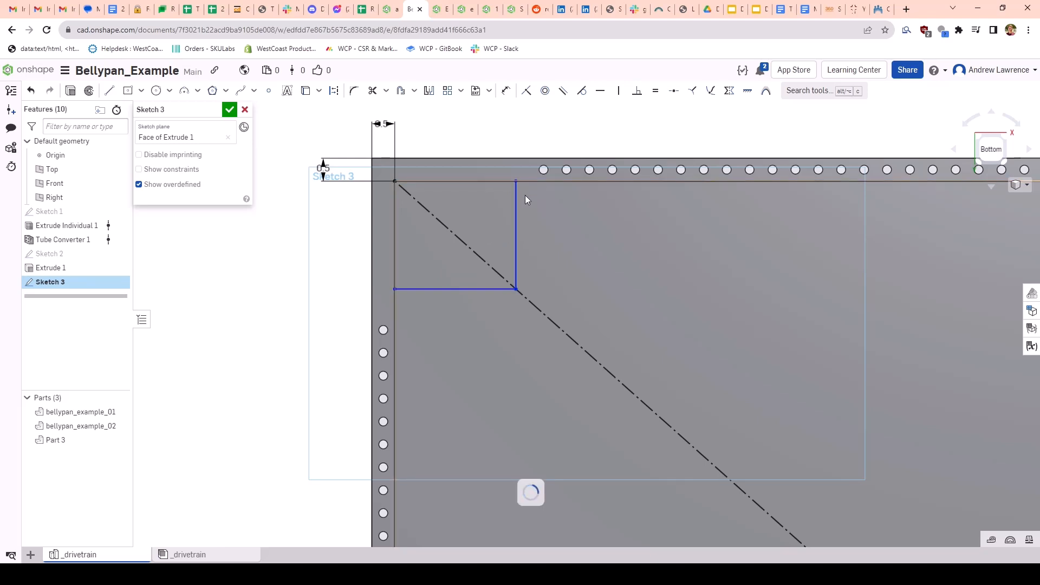
{"action": "key", "text": "Escape"}
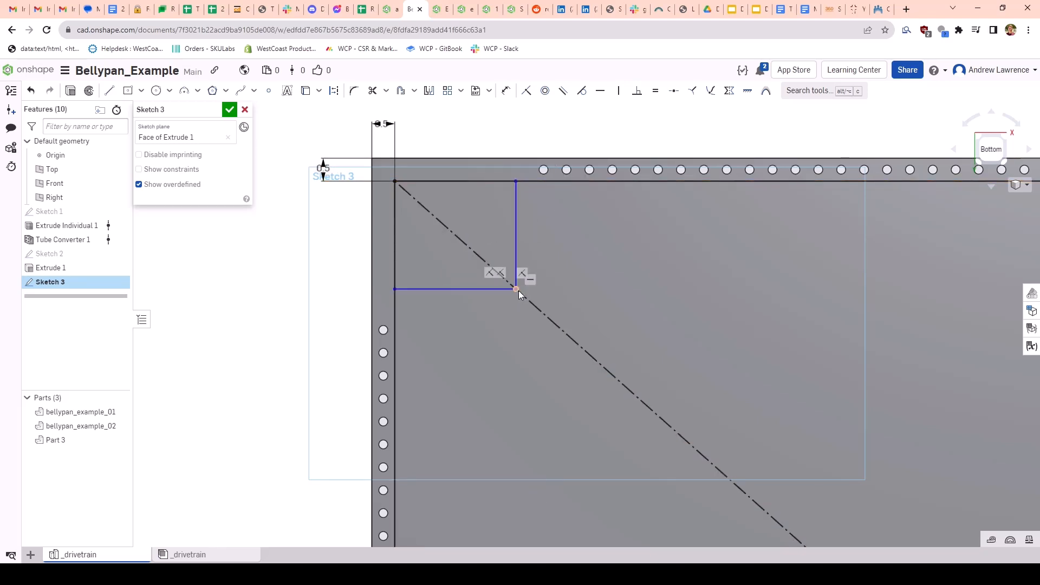
{"action": "mouse_move", "coordinate": [519, 291]}
{"action": "left_mouse_down"}
{"action": "mouse_move", "coordinate": [576, 324]}
{"action": "mouse_move", "coordinate": [586, 349]}
{"action": "mouse_move", "coordinate": [508, 297]}
{"action": "mouse_move", "coordinate": [601, 355]}
{"action": "mouse_move", "coordinate": [512, 282]}
{"action": "mouse_move", "coordinate": [541, 310]}
{"action": "mouse_move", "coordinate": [530, 304]}
{"action": "left_mouse_up"}
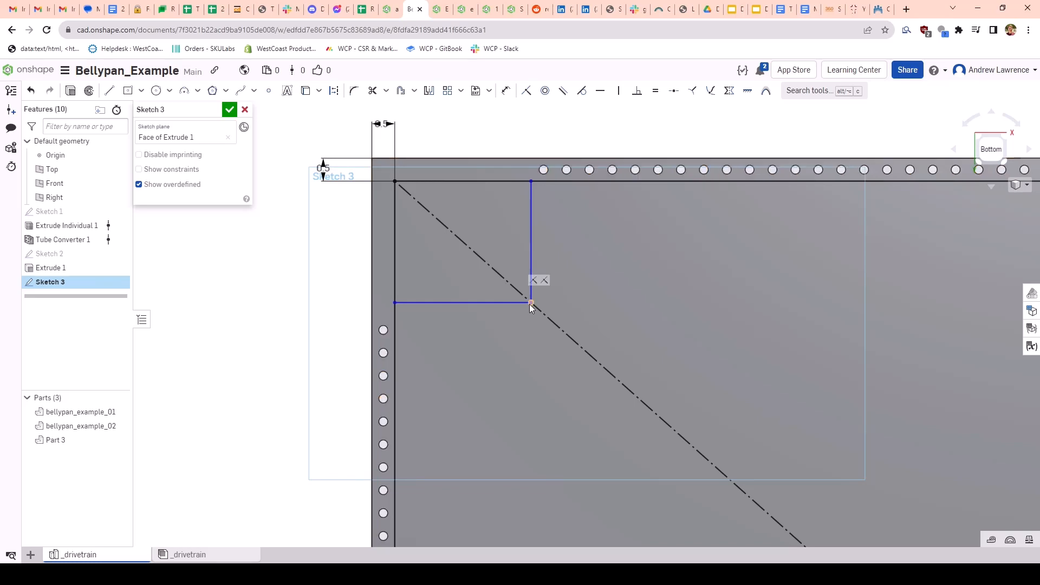
Step: Draw a construction line about 3.99 in long between the corner box's upper-right and lower-left corners, crossing the main diagonal
{"action": "key", "text": "l"}
{"action": "key", "text": "q"}
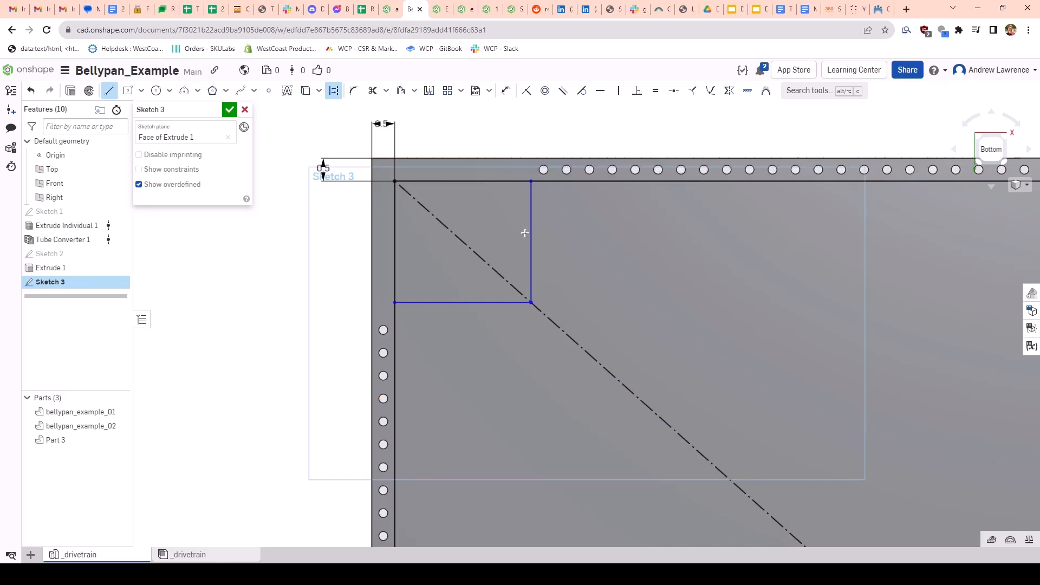
{"action": "left_click", "coordinate": [530, 184]}
{"action": "left_click", "coordinate": [393, 306]}
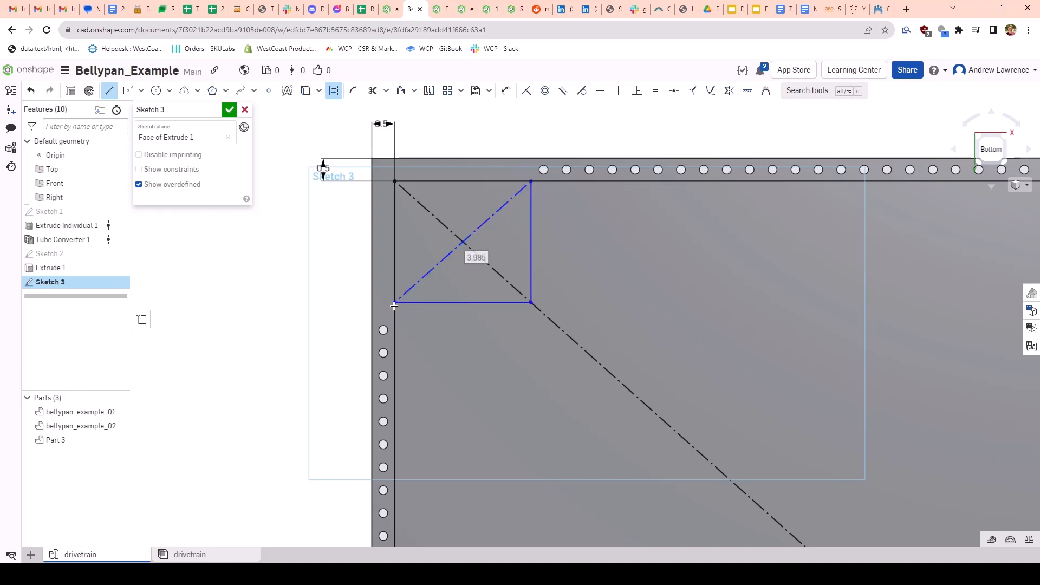
Step: Inspect the finished corner box with its crossing diagonals and check the area it encloses
{"action": "key", "text": "Escape"}
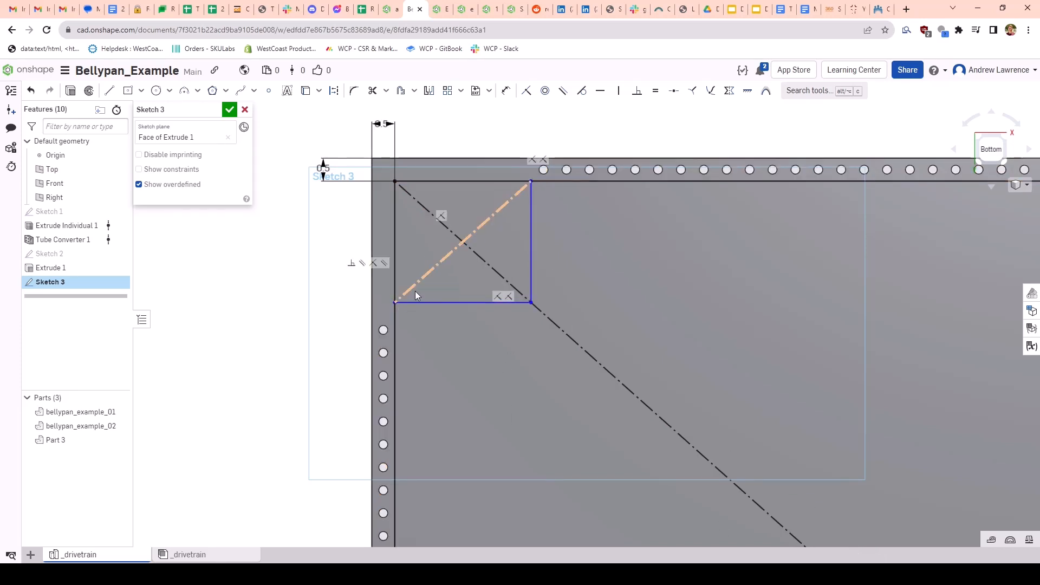
{"action": "scroll", "coordinate": [664, 300], "scroll_direction": "down", "scroll_amount": 2}
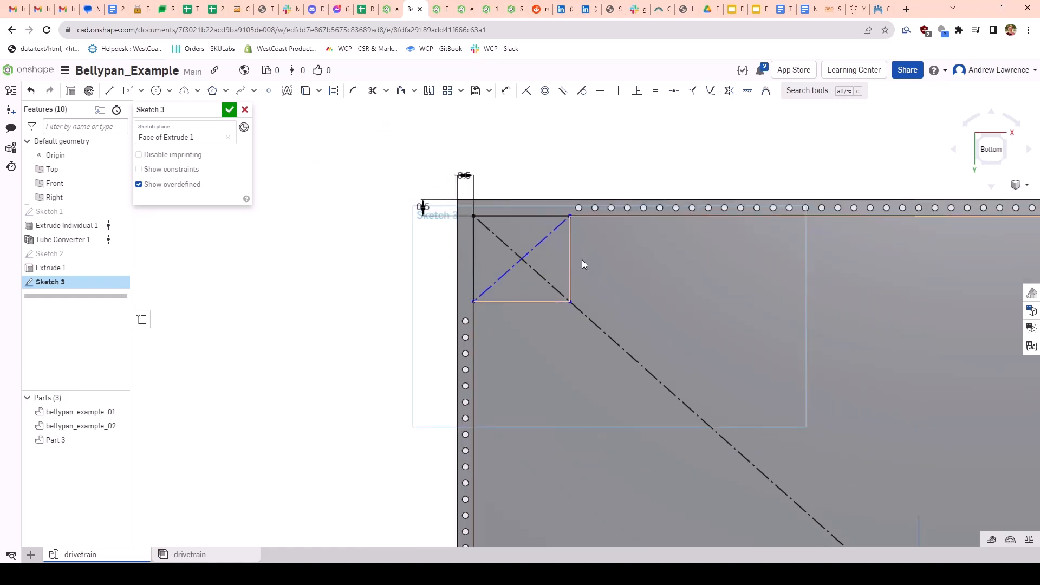
{"action": "scroll", "coordinate": [582, 259], "scroll_direction": "up", "scroll_amount": 2}
{"action": "scroll", "coordinate": [571, 267], "scroll_direction": "up", "scroll_amount": 1}
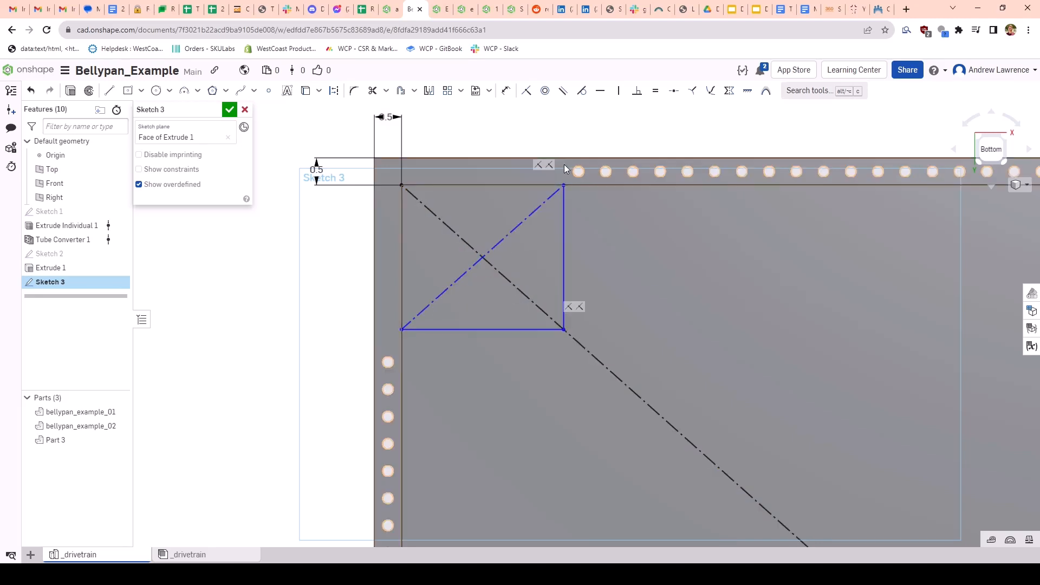
{"action": "left_click", "coordinate": [485, 206]}
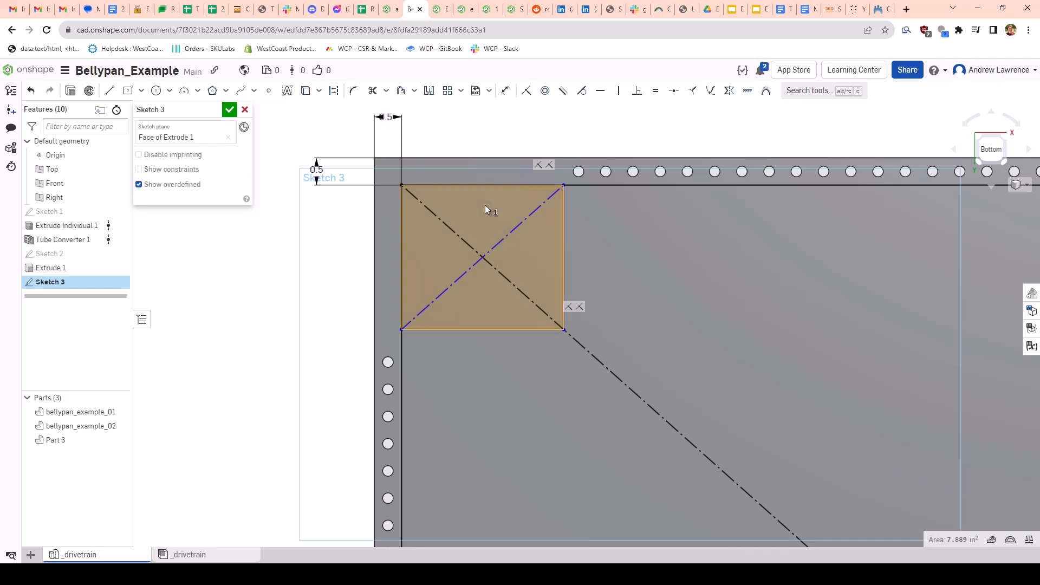
{"action": "left_click", "coordinate": [543, 253]}
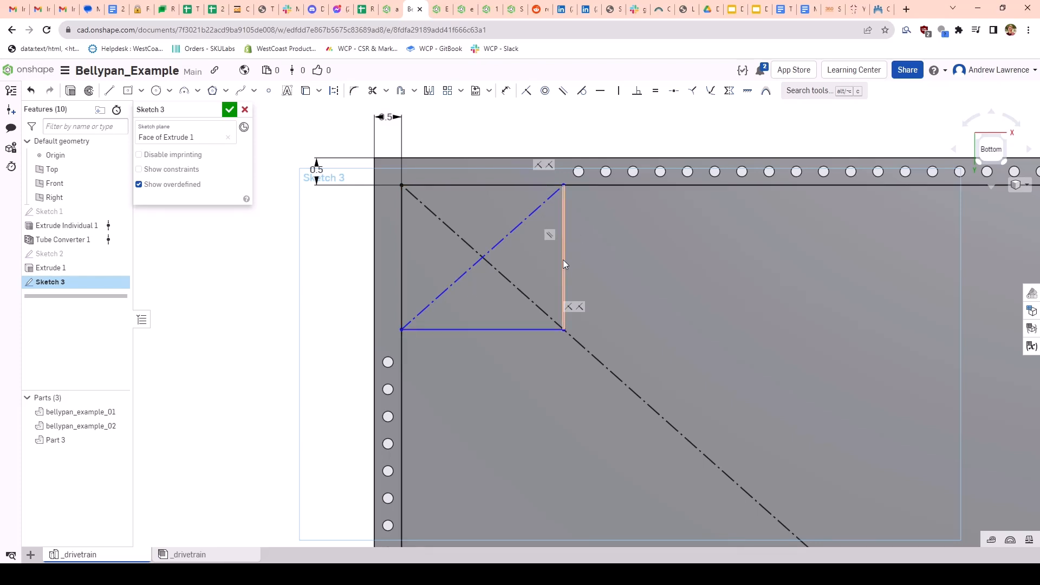
Step: Measure the length of the inset rectangle's upper edge
{"action": "scroll", "coordinate": [703, 259], "scroll_direction": "down", "scroll_amount": 3}
{"action": "scroll", "coordinate": [702, 262], "scroll_direction": "down", "scroll_amount": 5}
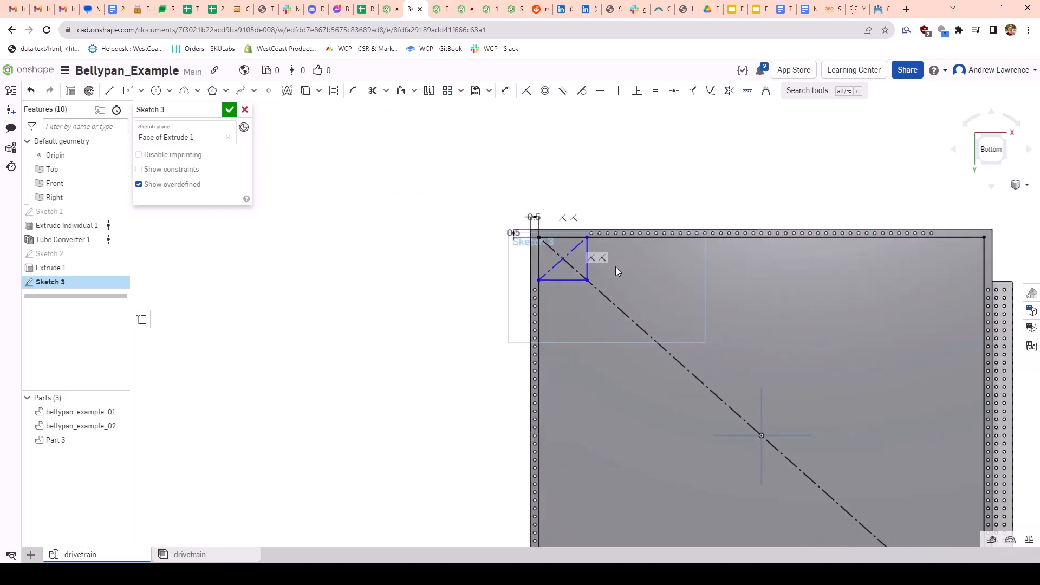
{"action": "scroll", "coordinate": [580, 239], "scroll_direction": "up", "scroll_amount": 4}
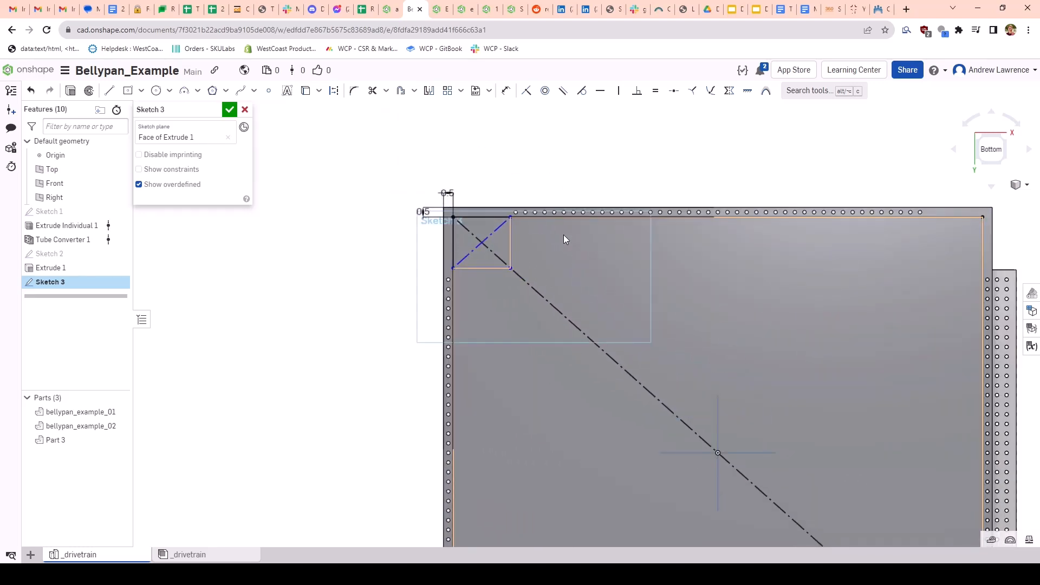
{"action": "scroll", "coordinate": [538, 249], "scroll_direction": "up", "scroll_amount": 2}
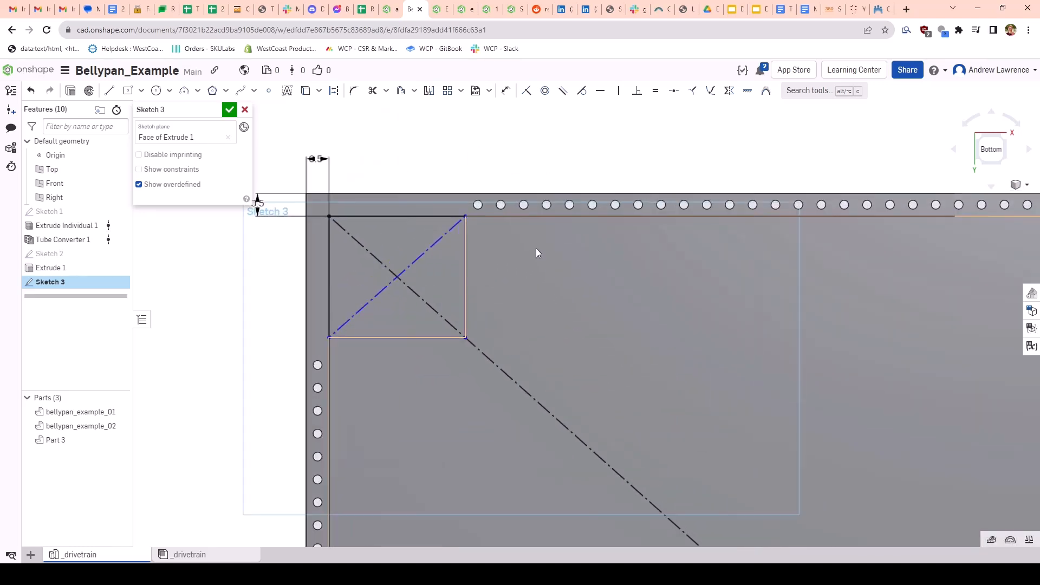
{"action": "left_click", "coordinate": [520, 217]}
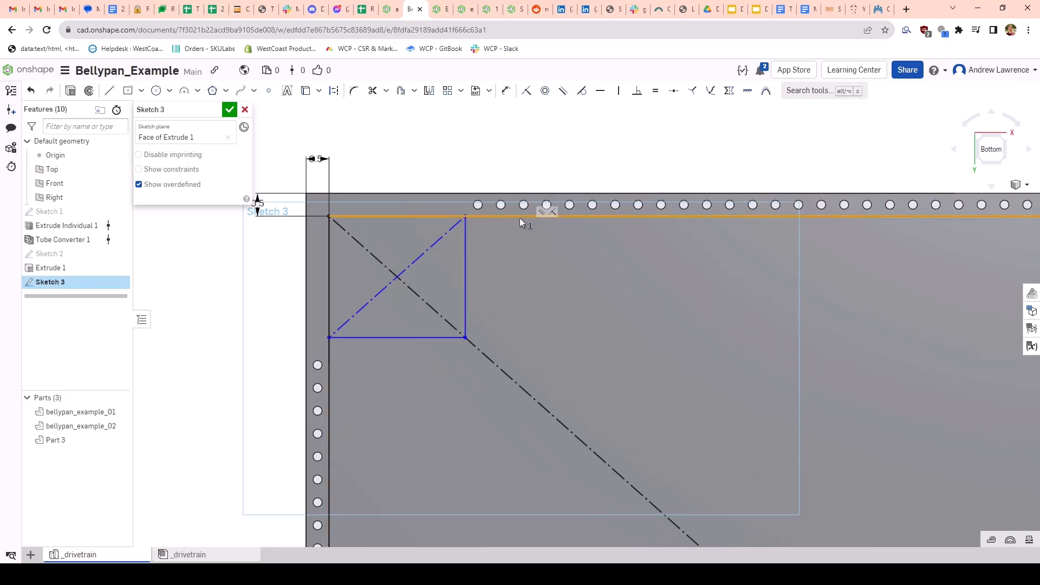
{"action": "key", "text": "space"}
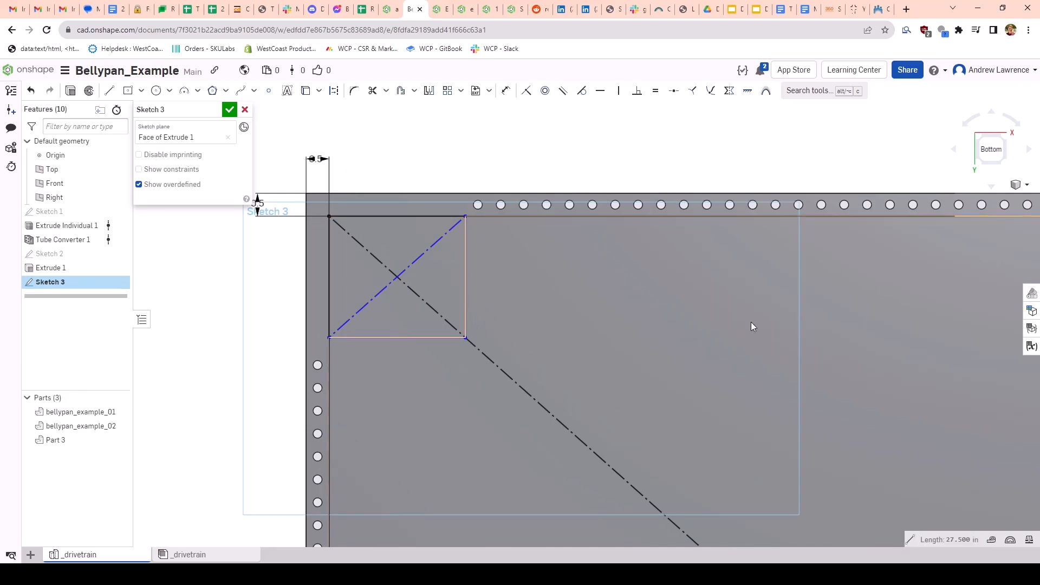
Step: Dimension the corner box's width below its lower edge and set it to 27.5/8 in
{"action": "key", "text": "d"}
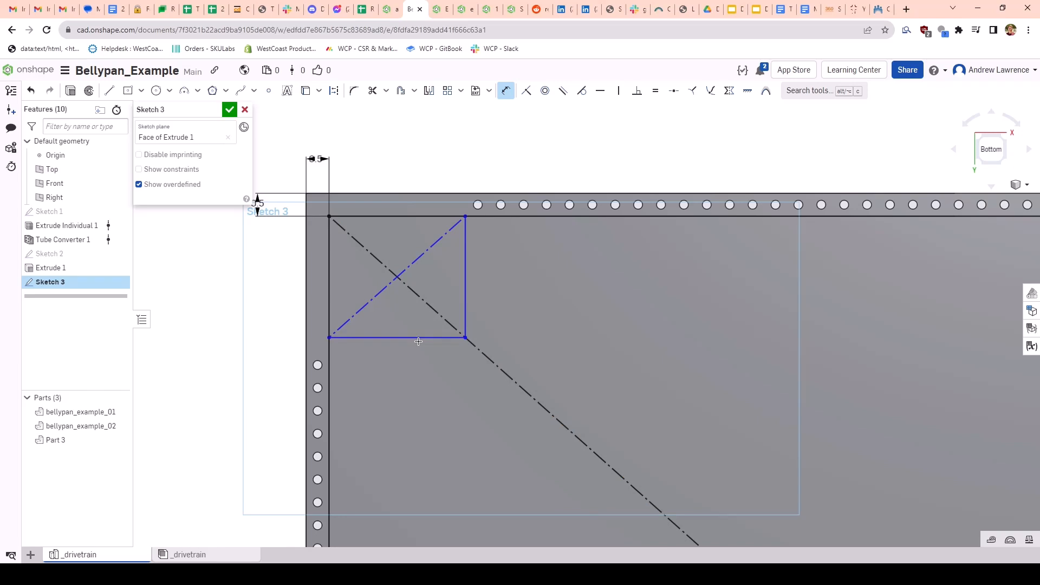
{"action": "left_click", "coordinate": [418, 340]}
{"action": "left_click", "coordinate": [411, 405]}
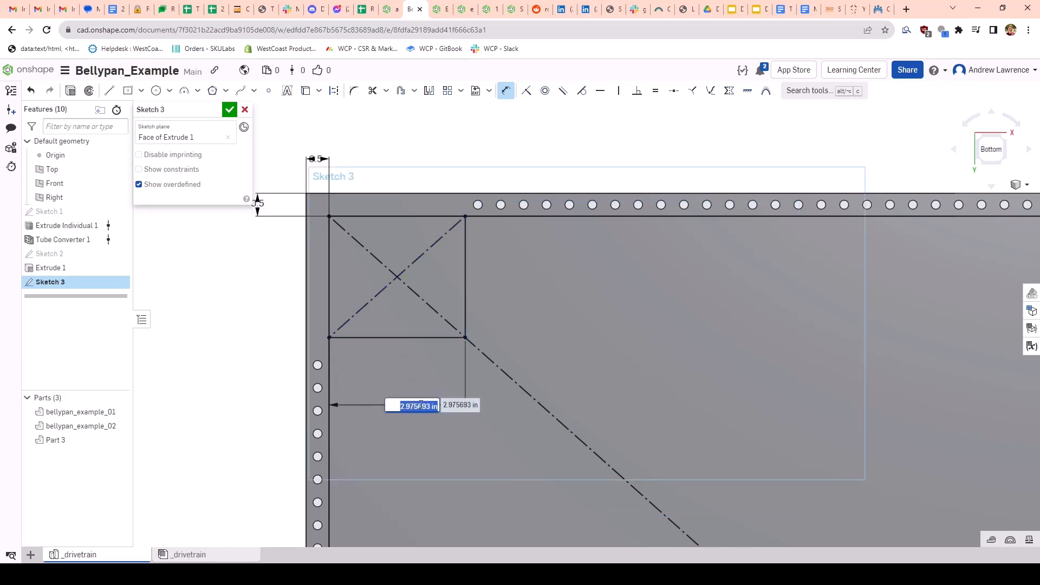
{"action": "type", "text": "27.5/"}
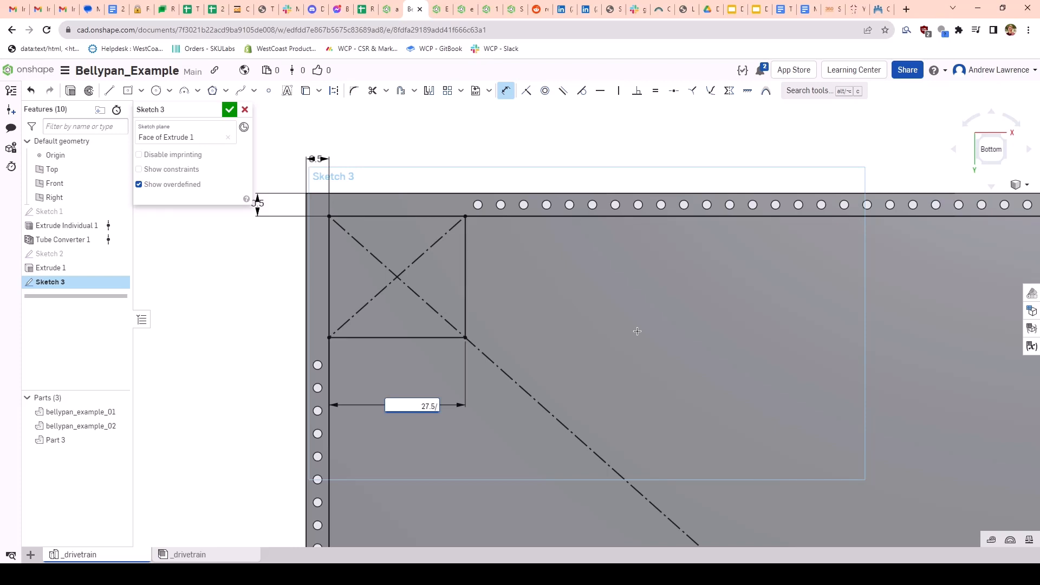
{"action": "type", "text": "8"}
{"action": "key", "text": "Escape"}
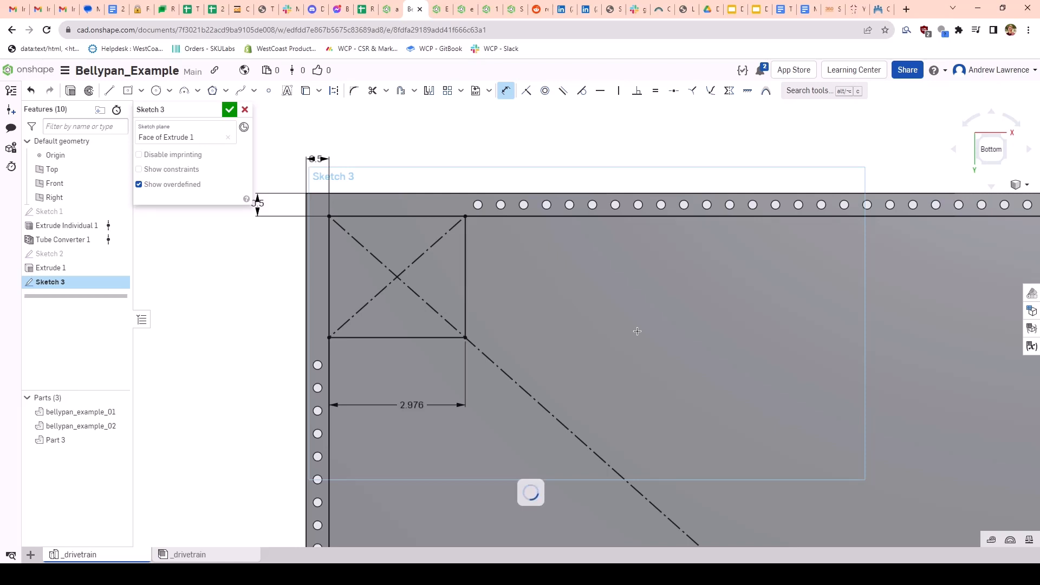
{"action": "scroll", "coordinate": [532, 296], "scroll_direction": "down", "scroll_amount": 1}
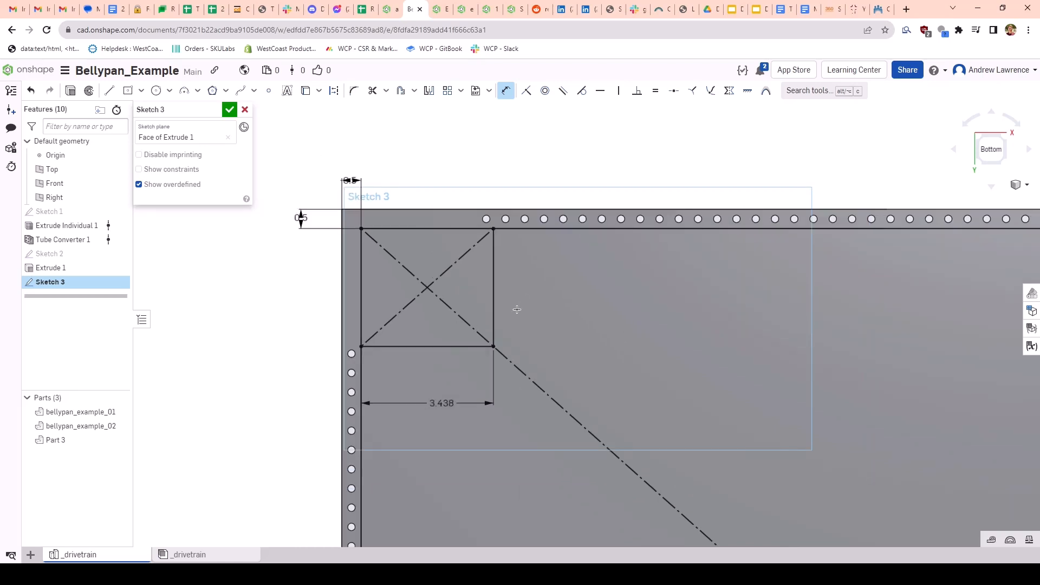
{"action": "scroll", "coordinate": [494, 347], "scroll_direction": "up", "scroll_amount": 1}
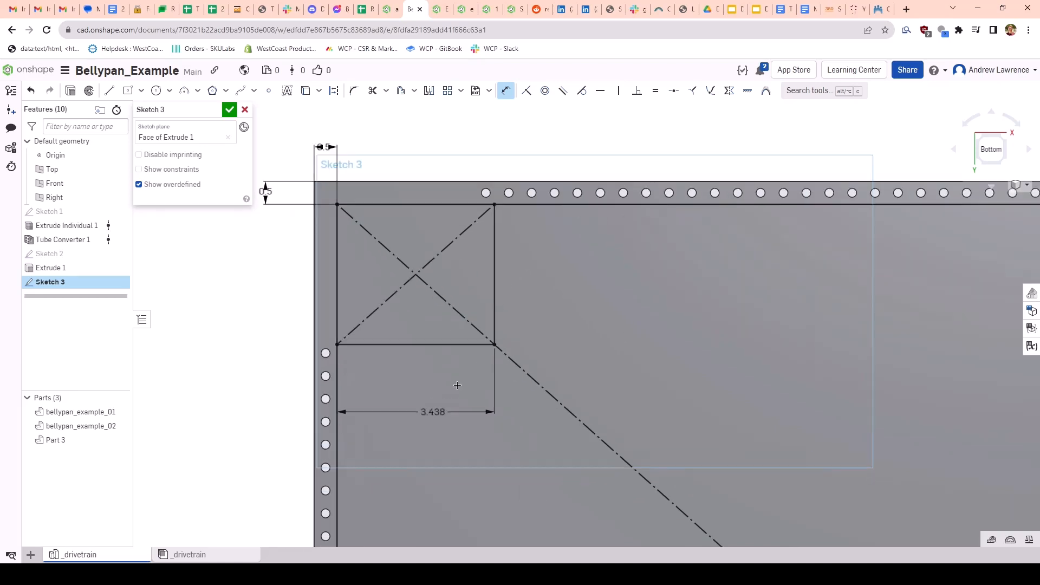
{"action": "double_click", "coordinate": [434, 412]}
{"action": "key", "text": "Return"}
Step: Examine the dimensioned corner box against the inset rectangle's edges, the main diagonal and the plate's mounting hole rows
{"action": "scroll", "coordinate": [428, 316], "scroll_direction": "down", "scroll_amount": 3}
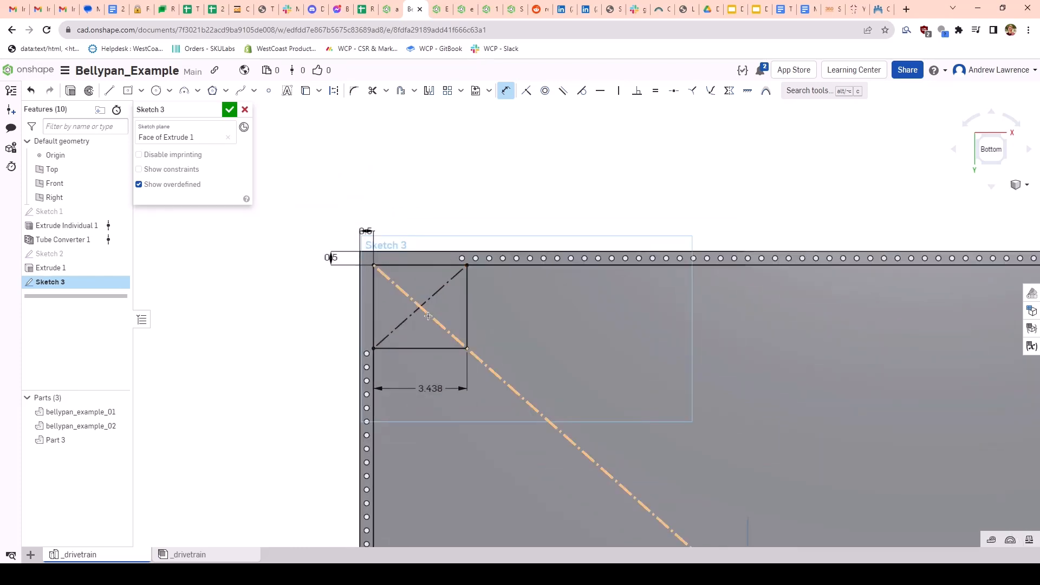
{"action": "scroll", "coordinate": [428, 316], "scroll_direction": "up", "scroll_amount": 3}
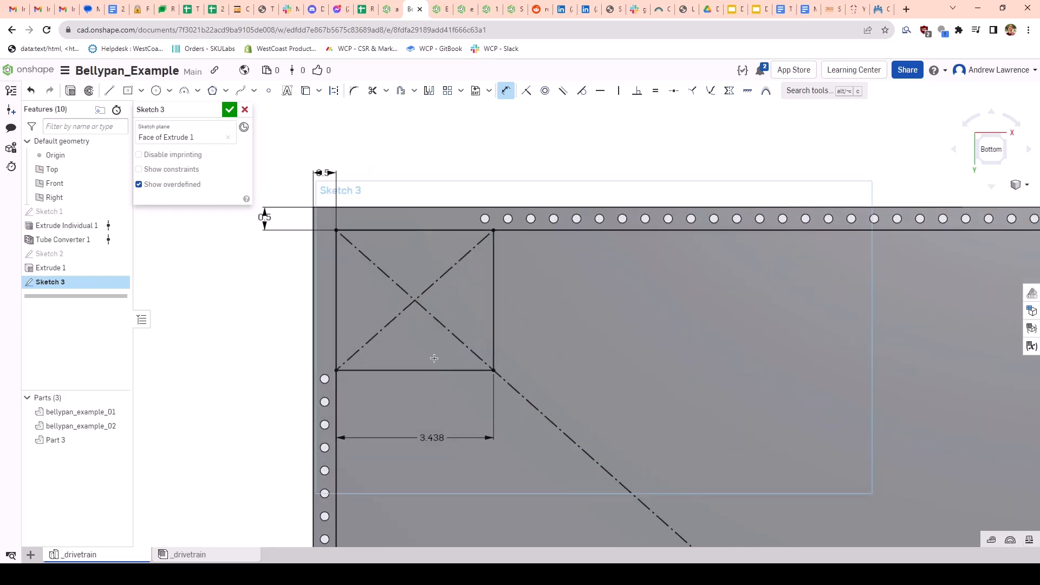
{"action": "scroll", "coordinate": [362, 294], "scroll_direction": "down", "scroll_amount": 3}
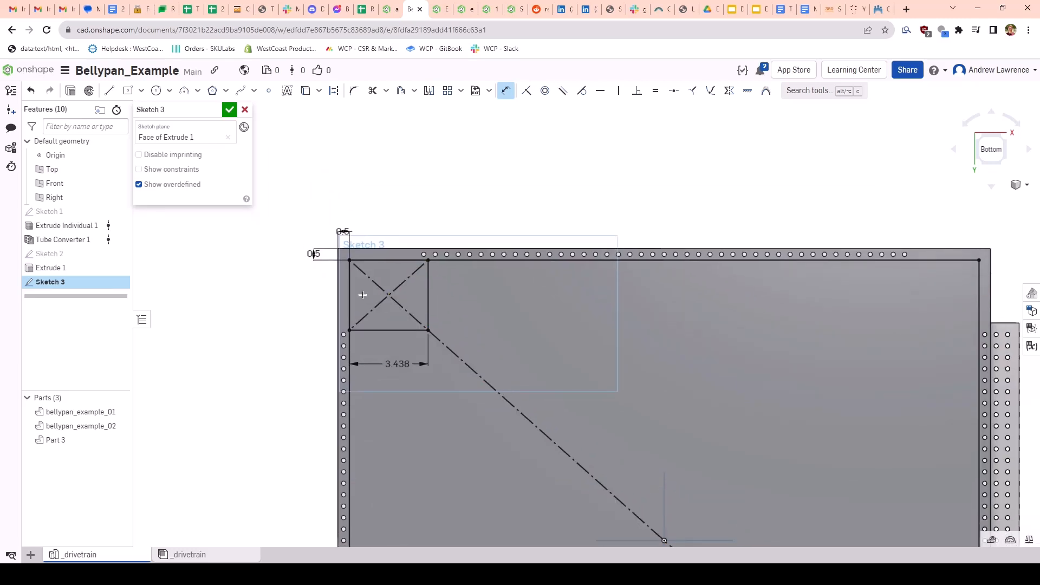
{"action": "scroll", "coordinate": [362, 294], "scroll_direction": "up", "scroll_amount": 2}
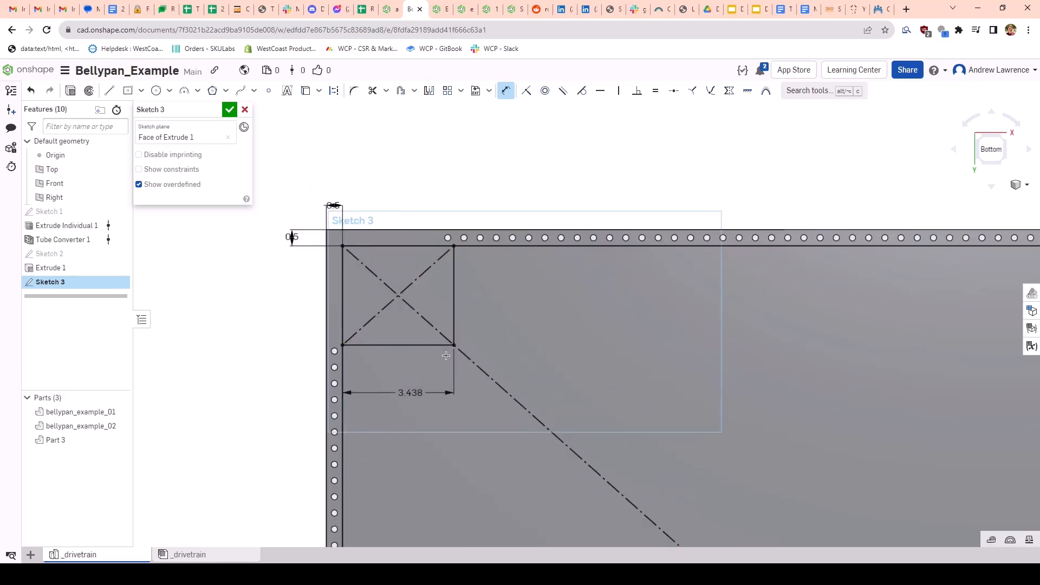
{"action": "scroll", "coordinate": [446, 356], "scroll_direction": "down", "scroll_amount": 3}
{"action": "scroll", "coordinate": [411, 229], "scroll_direction": "up", "scroll_amount": 2}
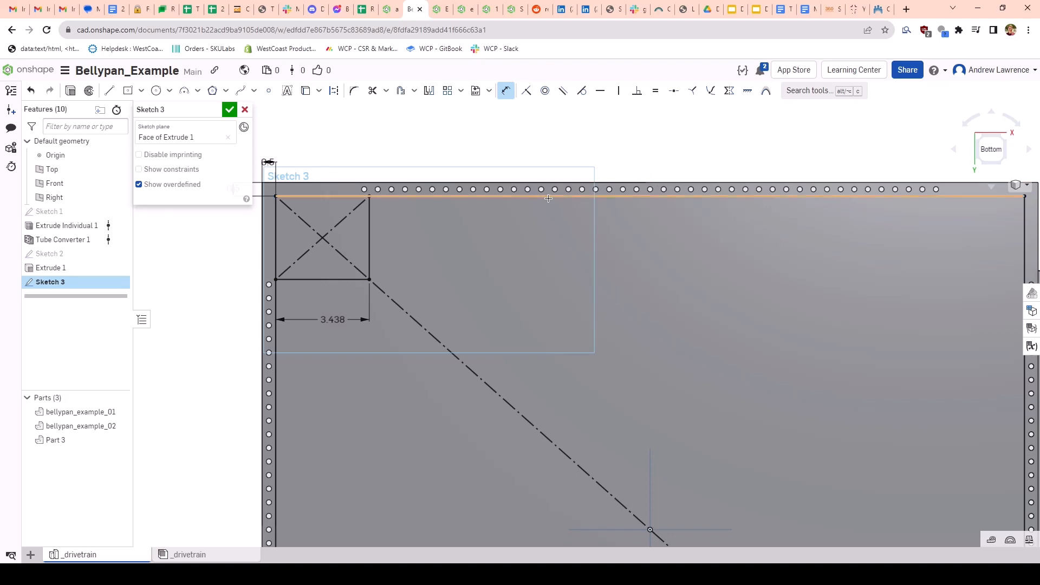
{"action": "scroll", "coordinate": [548, 198], "scroll_direction": "down", "scroll_amount": 1}
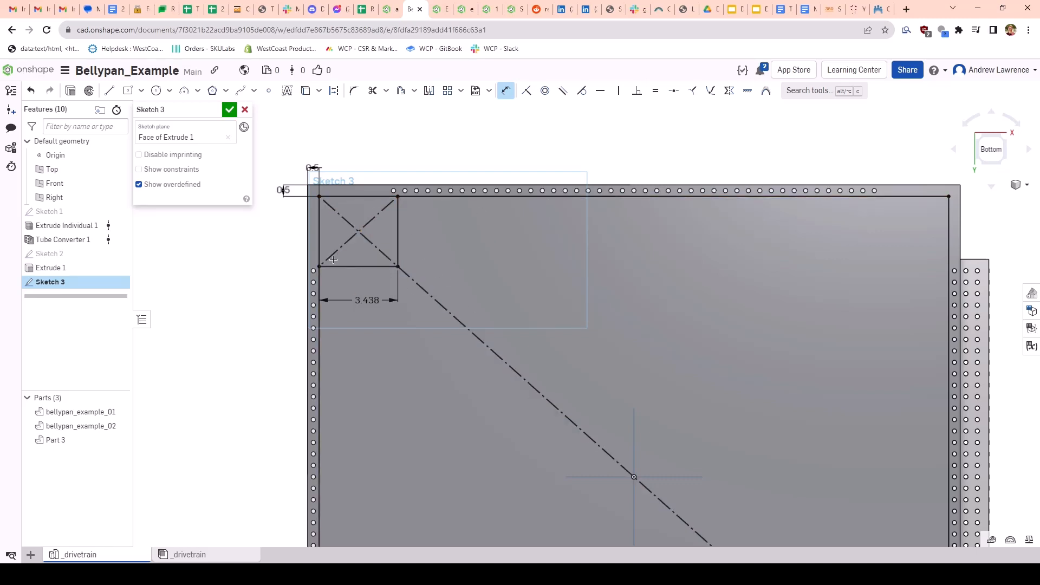
{"action": "scroll", "coordinate": [395, 268], "scroll_direction": "down", "scroll_amount": 1}
{"action": "scroll", "coordinate": [397, 225], "scroll_direction": "up", "scroll_amount": 2}
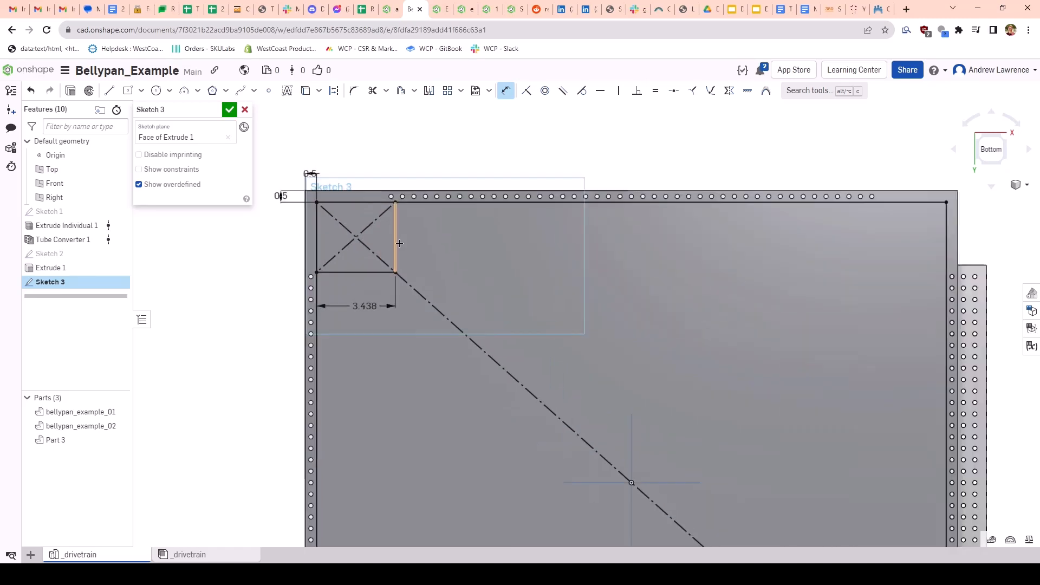
{"action": "scroll", "coordinate": [397, 225], "scroll_direction": "up", "scroll_amount": 1}
{"action": "key", "text": "Escape"}
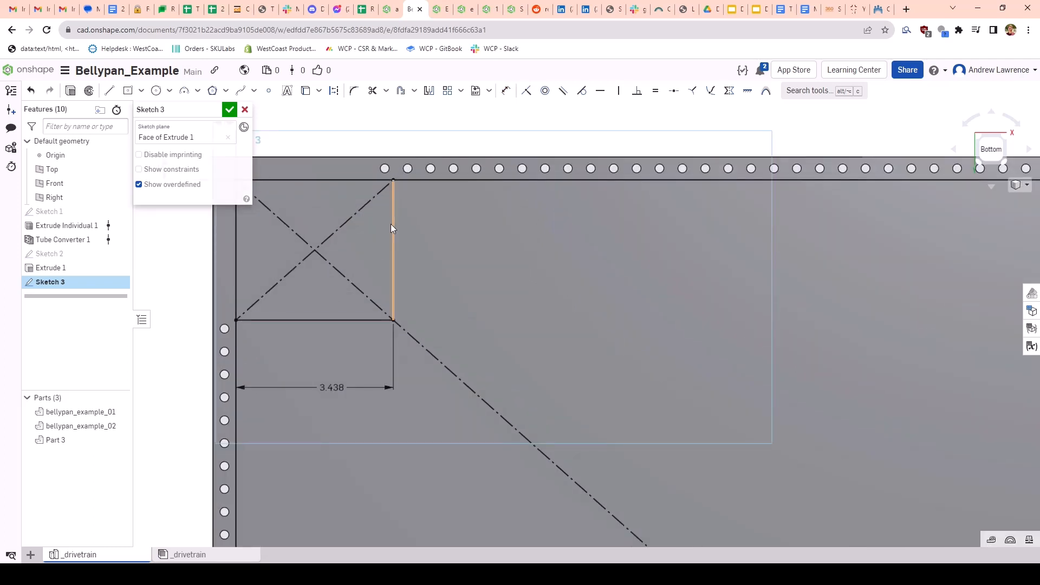
{"action": "middle_click_drag", "start_coordinate": [391, 210], "coordinate": [492, 86]}
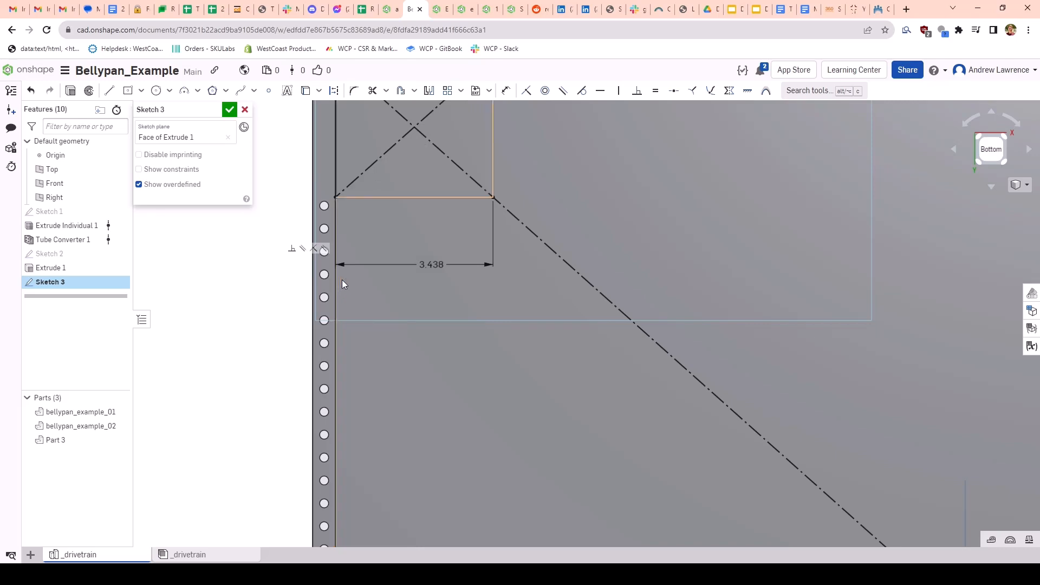
{"action": "scroll", "coordinate": [338, 280], "scroll_direction": "down", "scroll_amount": 4}
{"action": "scroll", "coordinate": [322, 287], "scroll_direction": "up", "scroll_amount": 5}
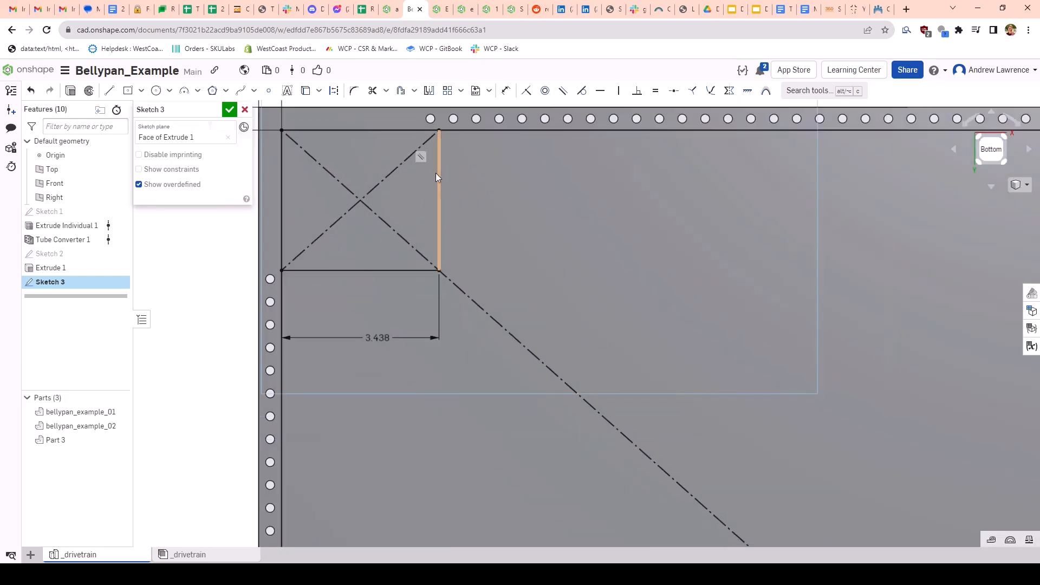
{"action": "scroll", "coordinate": [433, 187], "scroll_direction": "down", "scroll_amount": 3}
{"action": "mouse_move", "coordinate": [442, 196]}
{"action": "middle_mouse_down"}
{"action": "mouse_move", "coordinate": [412, 195]}
{"action": "mouse_move", "coordinate": [518, 221]}
{"action": "mouse_move", "coordinate": [531, 236]}
{"action": "middle_mouse_up"}
{"action": "scroll", "coordinate": [502, 226], "scroll_direction": "up", "scroll_amount": 5}
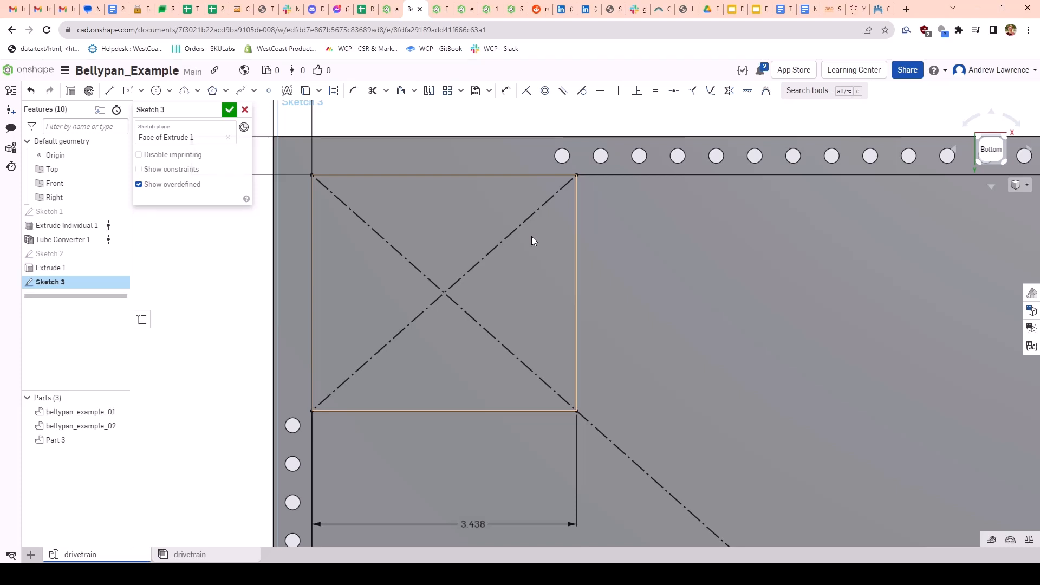
Step: Offset the plate's main diagonal construction line by 0.125 in toward its lower-left side
{"action": "left_click", "coordinate": [386, 245]}
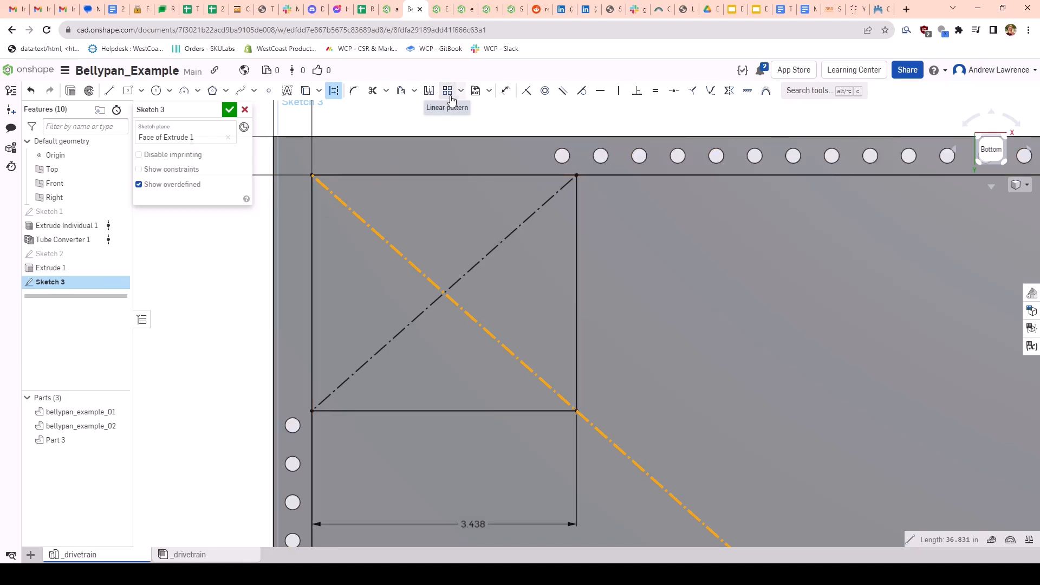
{"action": "left_click", "coordinate": [415, 91]}
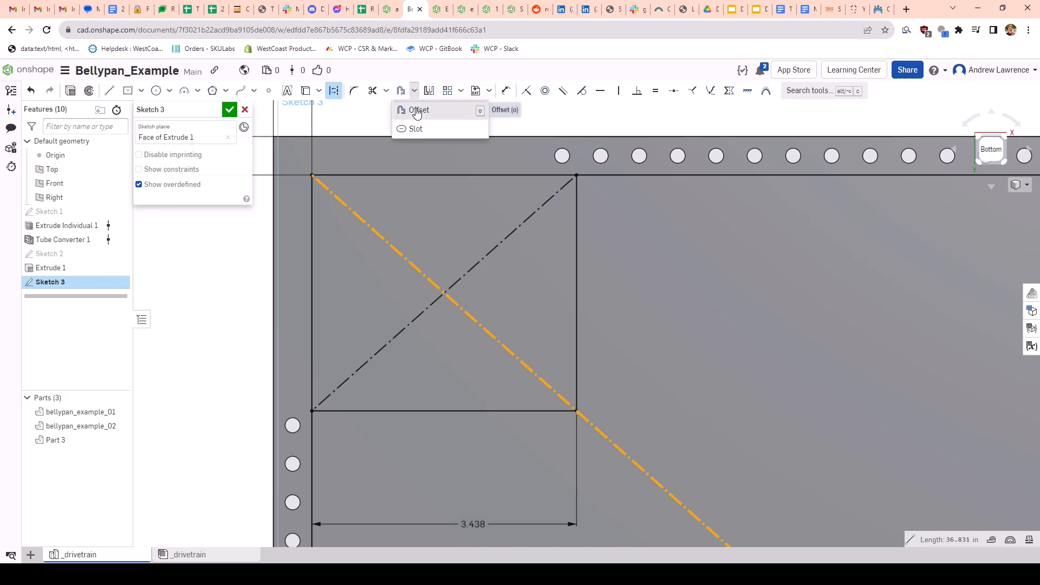
{"action": "left_click", "coordinate": [416, 111]}
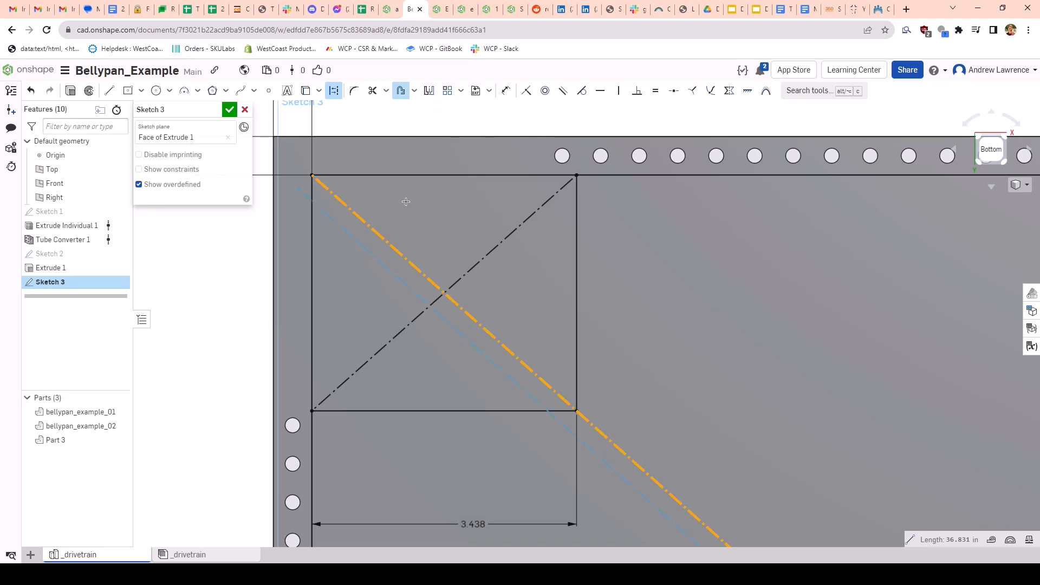
{"action": "scroll", "coordinate": [515, 344], "scroll_direction": "down", "scroll_amount": 8}
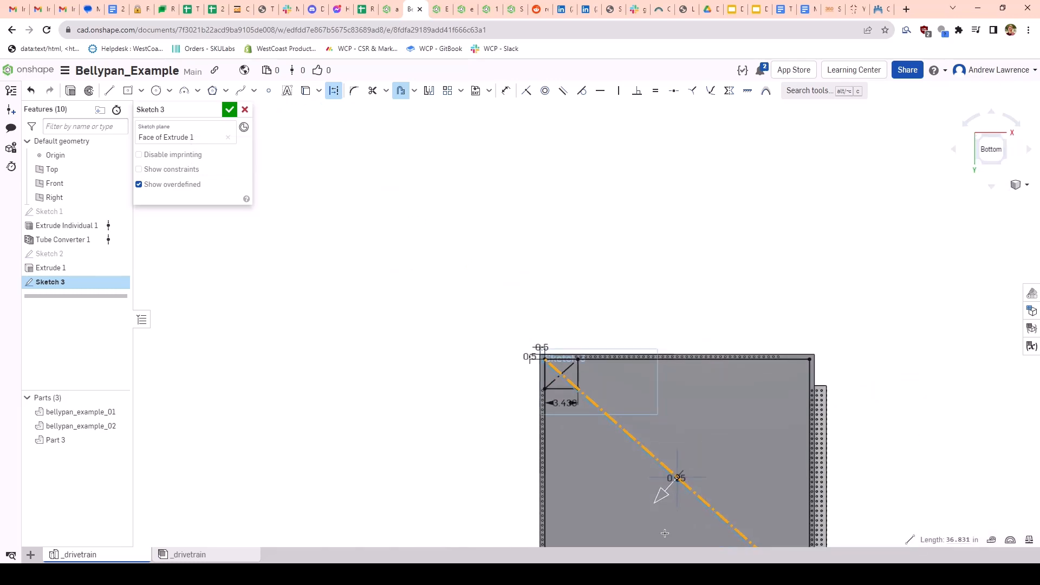
{"action": "scroll", "coordinate": [665, 534], "scroll_direction": "up", "scroll_amount": 5}
{"action": "scroll", "coordinate": [522, 297], "scroll_direction": "down", "scroll_amount": 3}
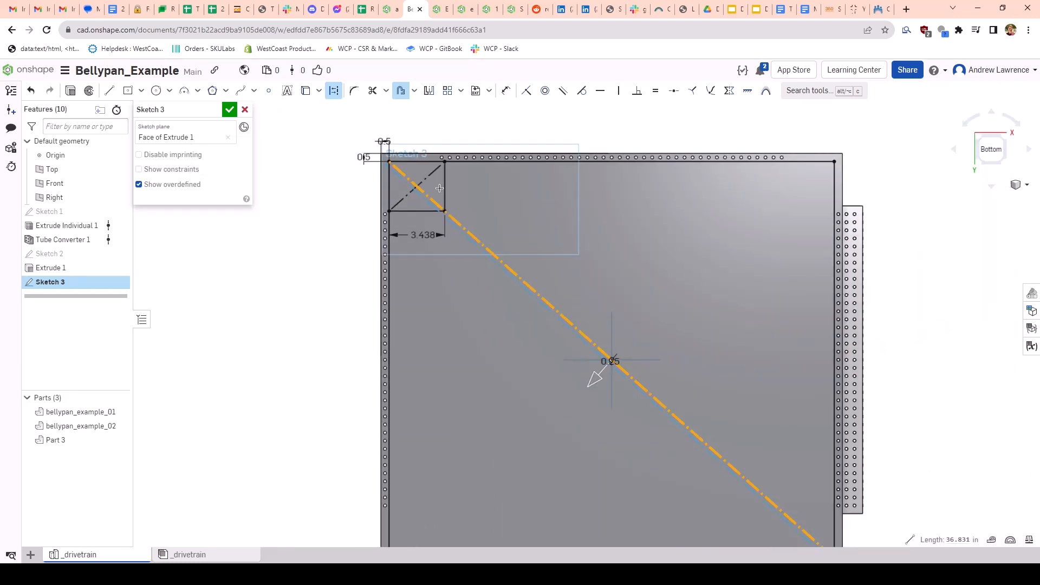
{"action": "scroll", "coordinate": [394, 157], "scroll_direction": "up", "scroll_amount": 5}
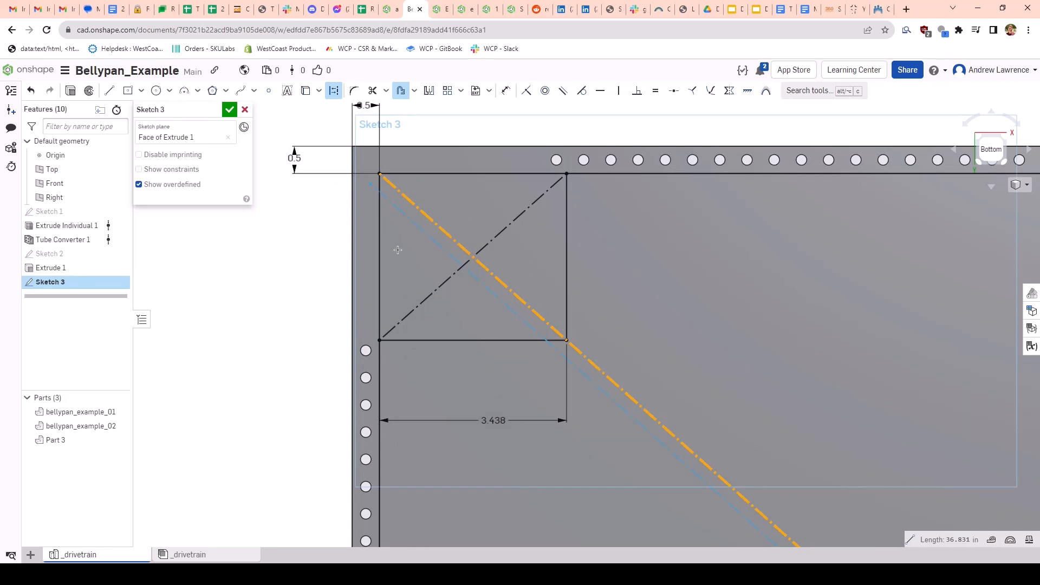
{"action": "scroll", "coordinate": [616, 389], "scroll_direction": "down", "scroll_amount": 3}
{"action": "middle_click_drag", "start_coordinate": [676, 452], "coordinate": [400, 219]}
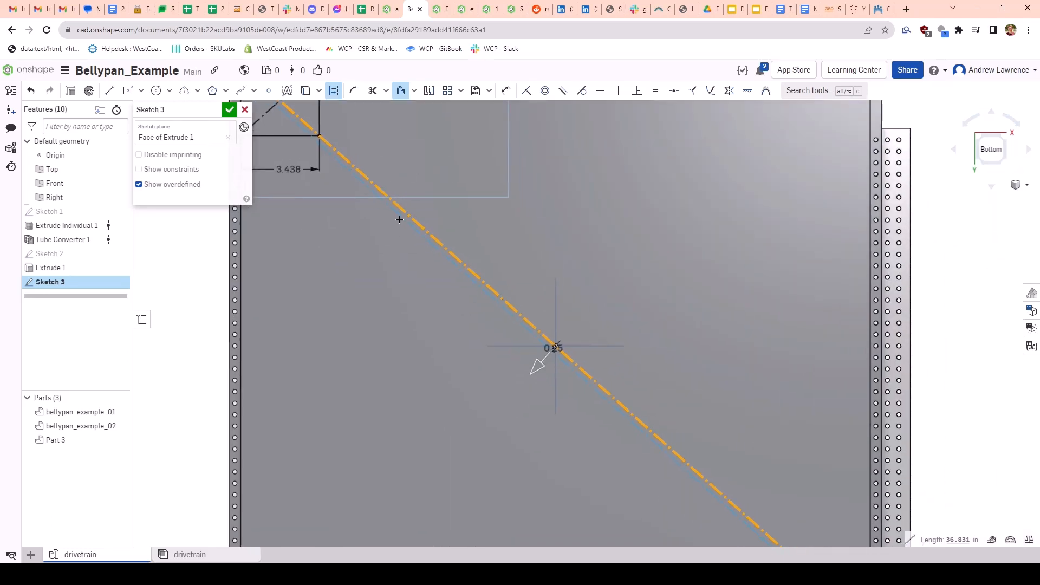
{"action": "scroll", "coordinate": [553, 360], "scroll_direction": "up", "scroll_amount": 5}
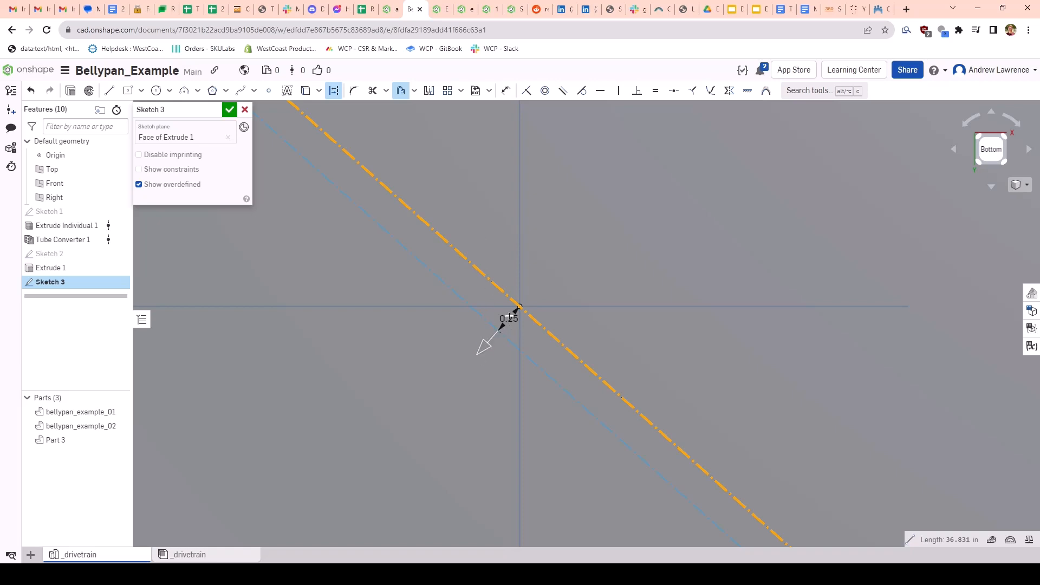
{"action": "left_click", "coordinate": [352, 268]}
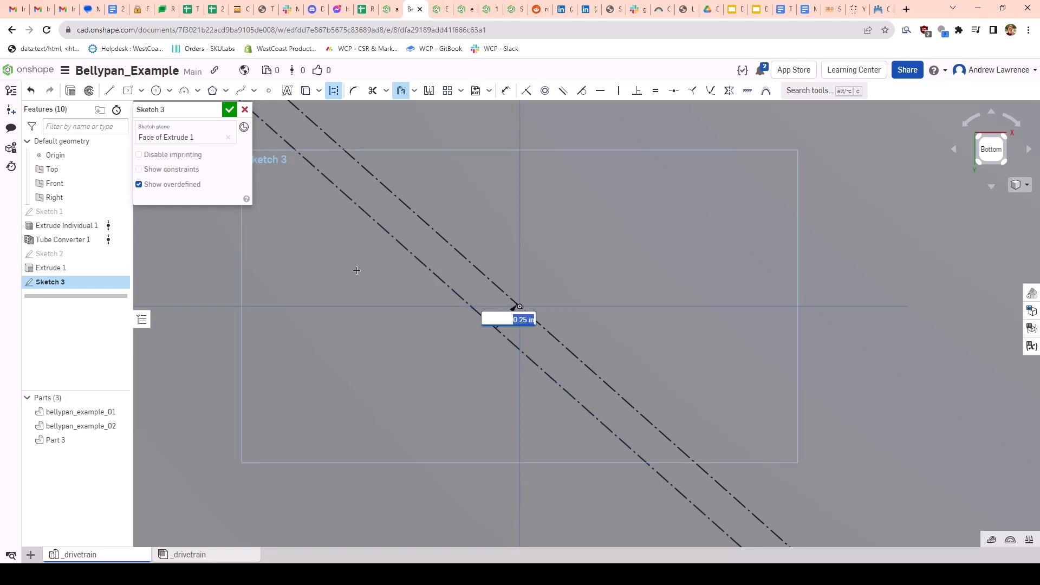
{"action": "type", "text": "0.125"}
{"action": "key", "text": "Return"}
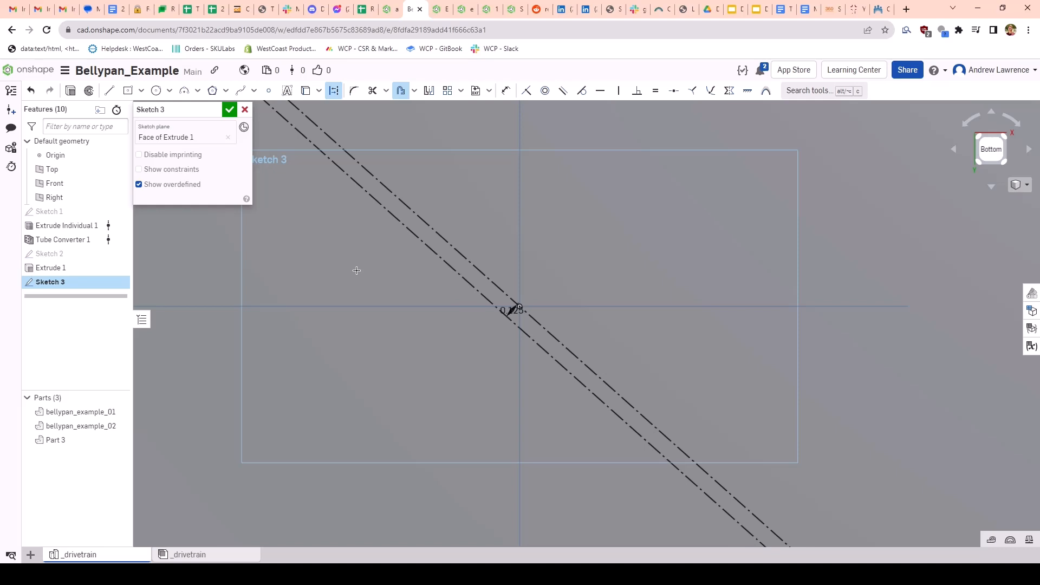
{"action": "key", "text": "Escape"}
Step: Convert the offset line below the main diagonal from construction to solid geometry
{"action": "left_click", "coordinate": [441, 266]}
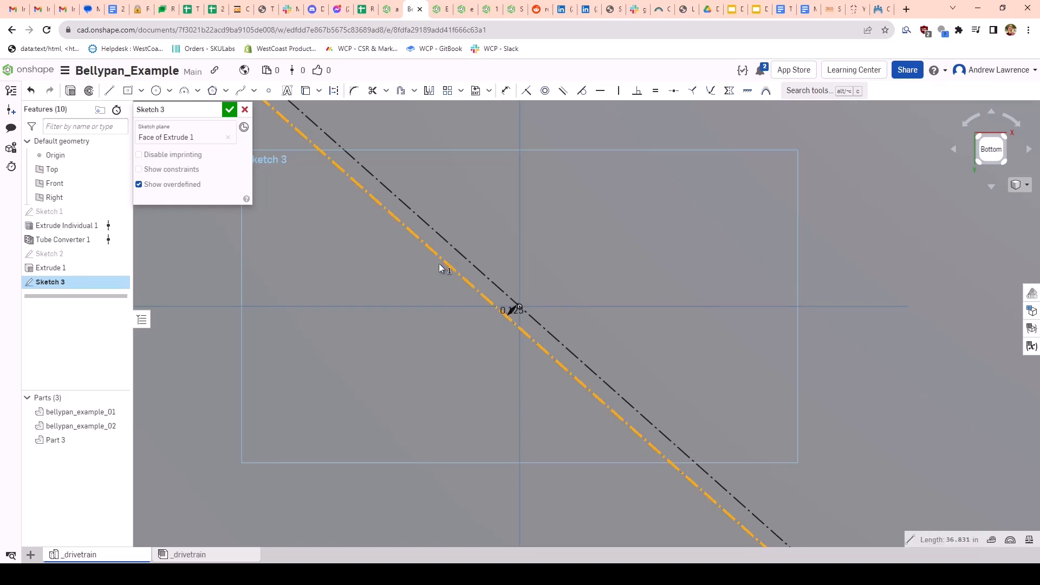
{"action": "scroll", "coordinate": [441, 267], "scroll_direction": "down", "scroll_amount": 6}
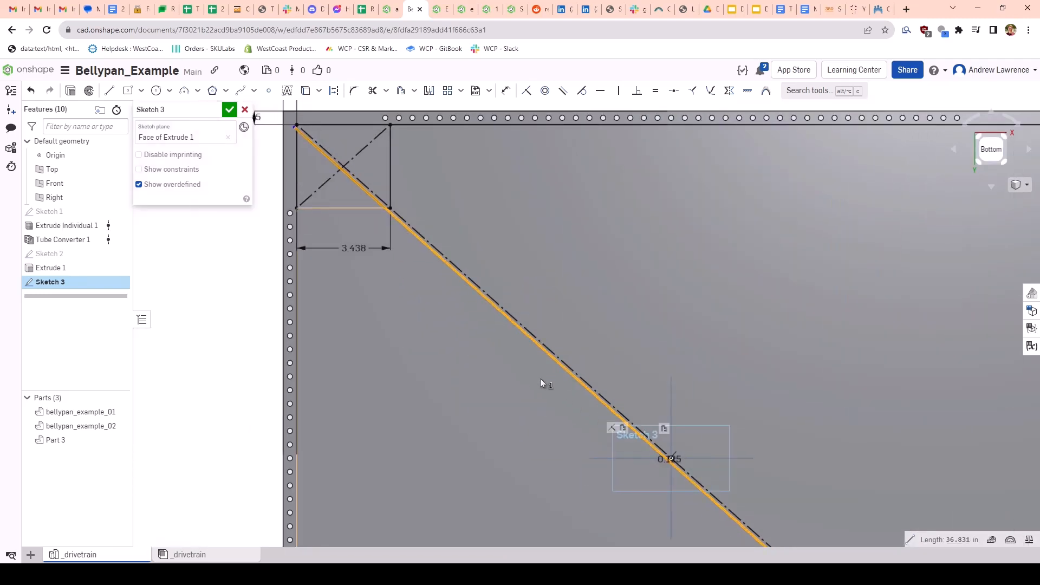
{"action": "scroll", "coordinate": [314, 151], "scroll_direction": "up", "scroll_amount": 5}
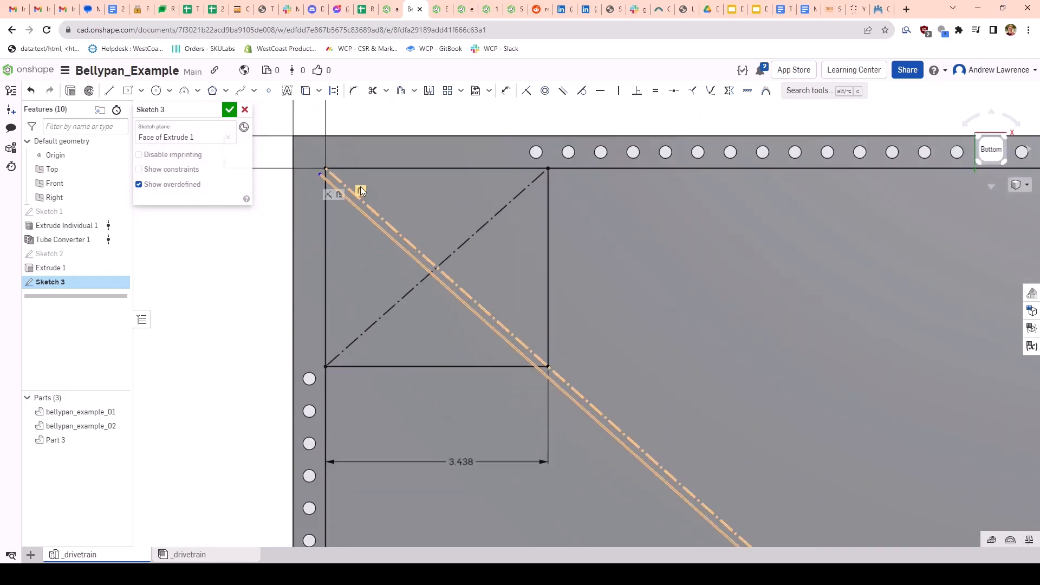
{"action": "scroll", "coordinate": [360, 188], "scroll_direction": "up", "scroll_amount": 3}
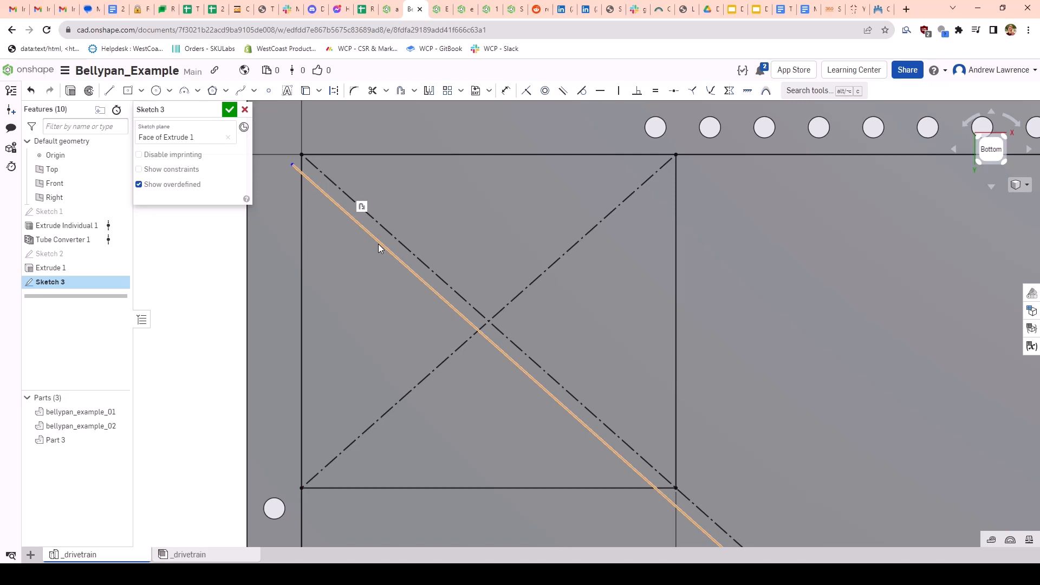
{"action": "scroll", "coordinate": [483, 340], "scroll_direction": "down", "scroll_amount": 3}
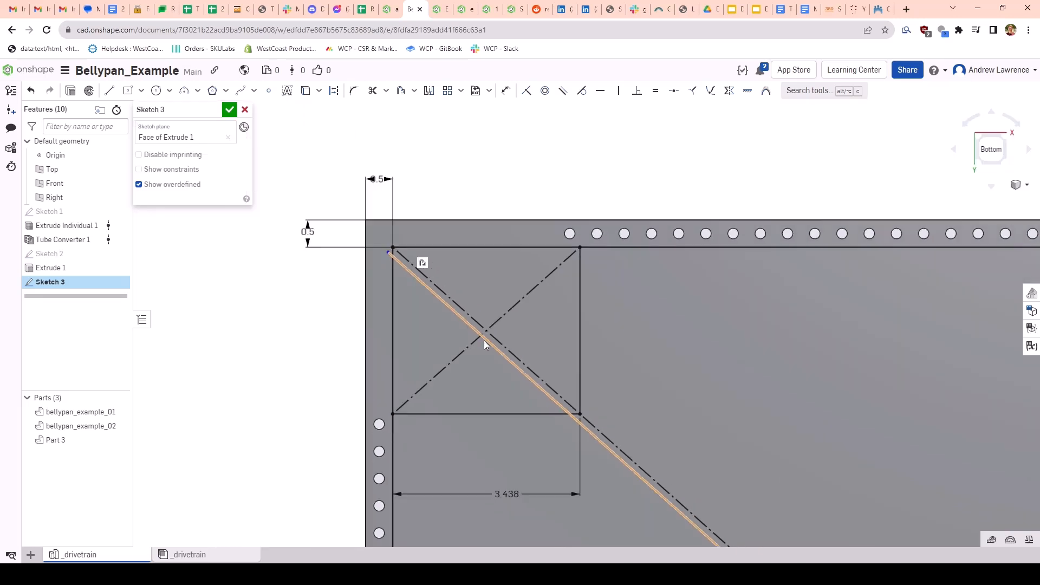
{"action": "scroll", "coordinate": [474, 293], "scroll_direction": "up", "scroll_amount": 3}
Step: Offset the main diagonal construction line by 0.125 in toward its upper-right side
{"action": "left_click", "coordinate": [414, 318]}
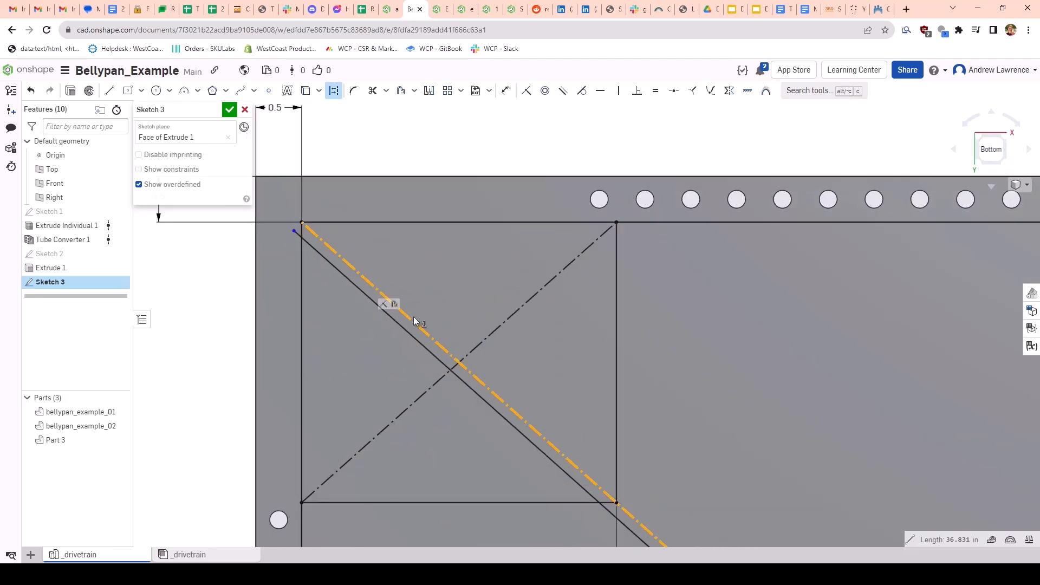
{"action": "key", "text": "o"}
{"action": "scroll", "coordinate": [603, 371], "scroll_direction": "down", "scroll_amount": 3}
{"action": "middle_click_drag", "start_coordinate": [604, 372], "coordinate": [359, 186]}
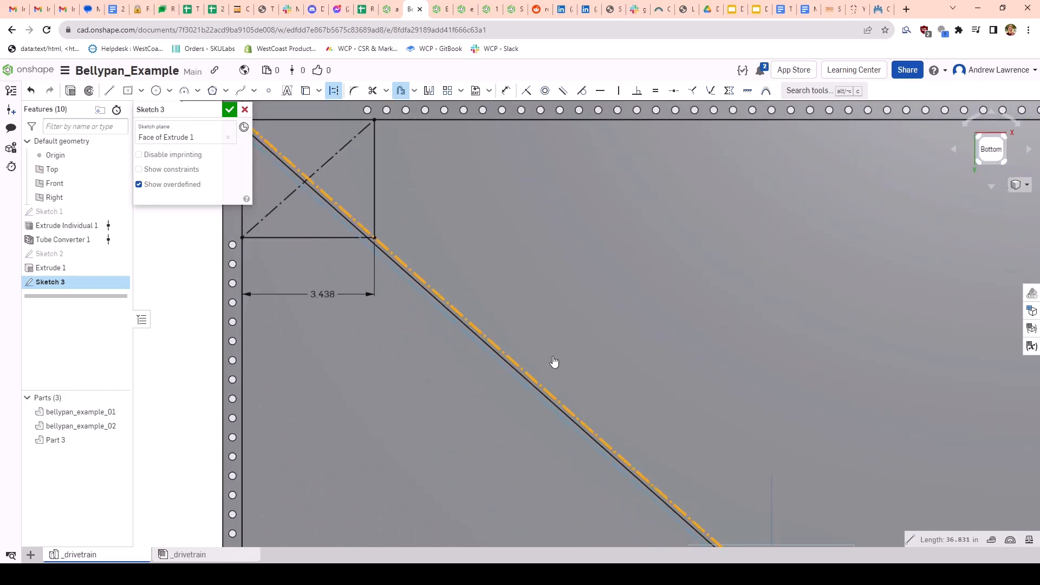
{"action": "left_click", "coordinate": [599, 437]}
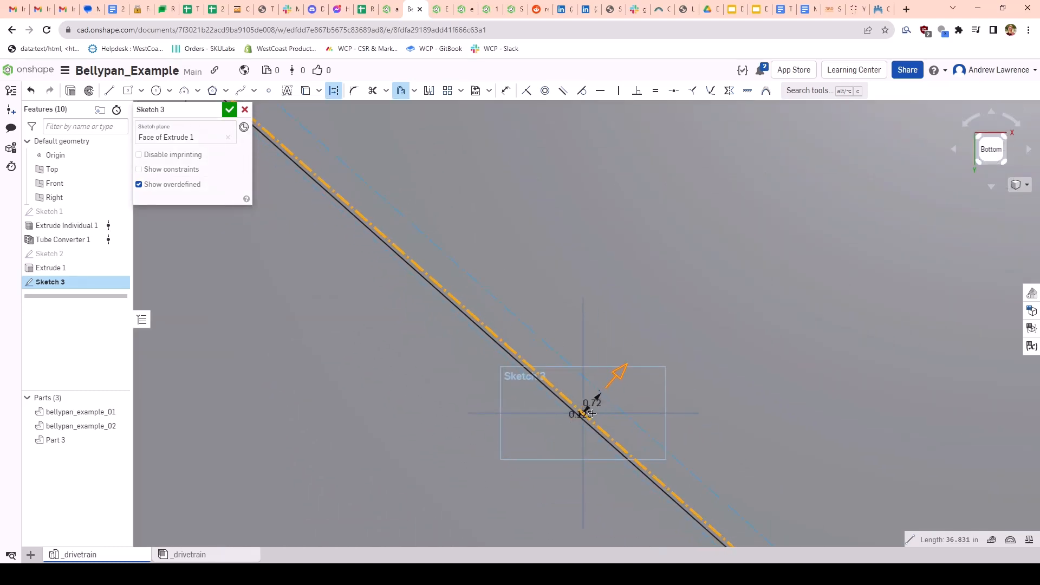
{"action": "left_click", "coordinate": [613, 261]}
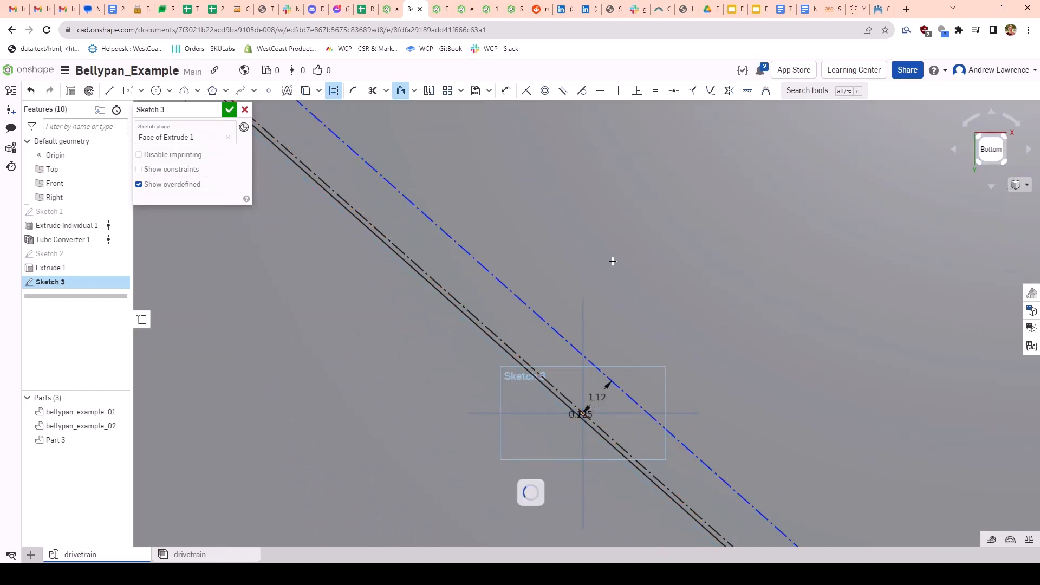
{"action": "type", "text": "1.12"}
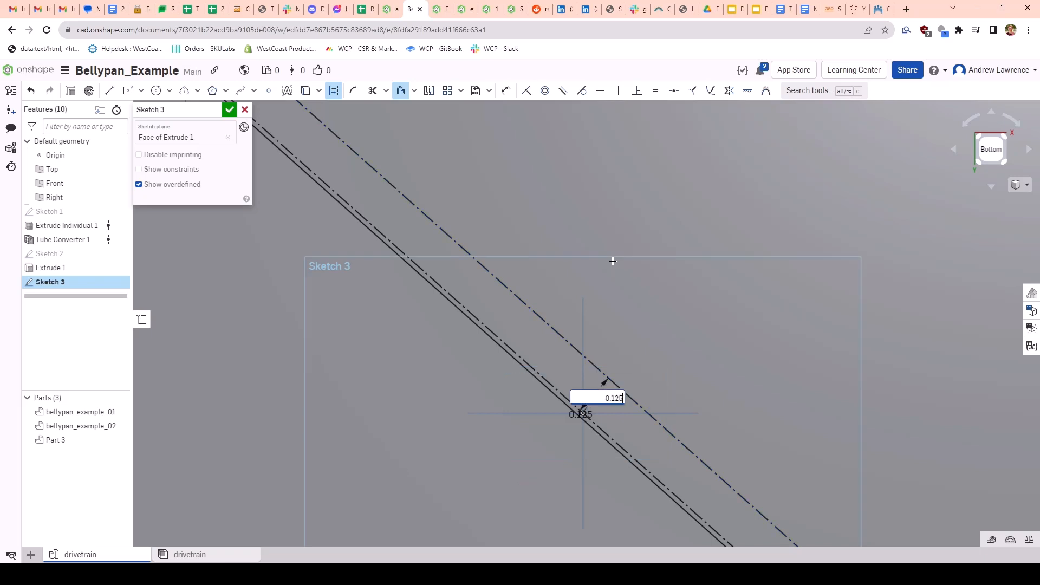
{"action": "key", "text": "Return"}
{"action": "key", "text": "Escape"}
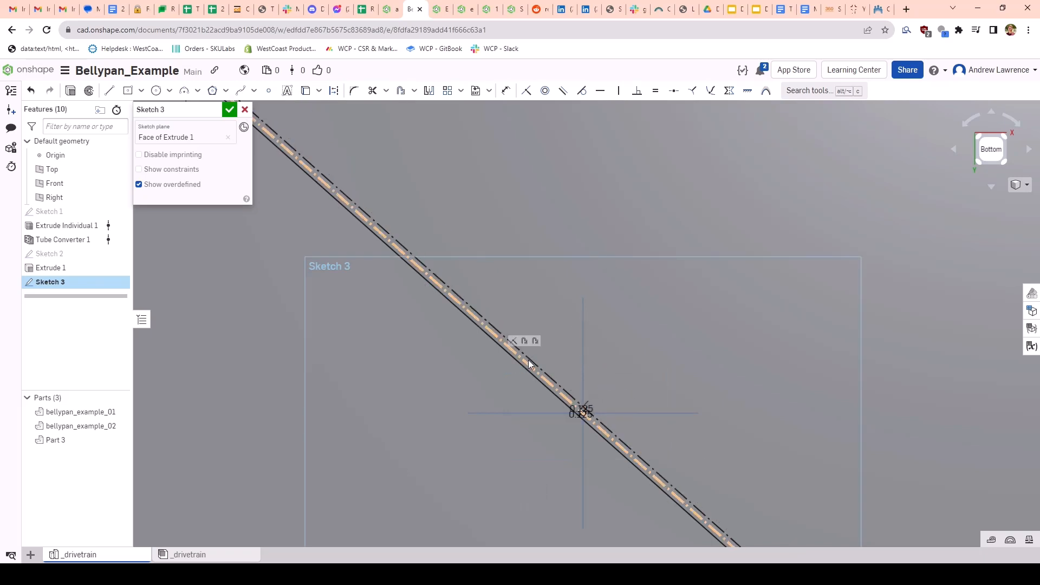
Step: Convert the offset line above the main diagonal from construction to solid geometry
{"action": "left_click", "coordinate": [532, 359]}
{"action": "key", "text": "q"}
{"action": "left_click", "coordinate": [566, 305]}
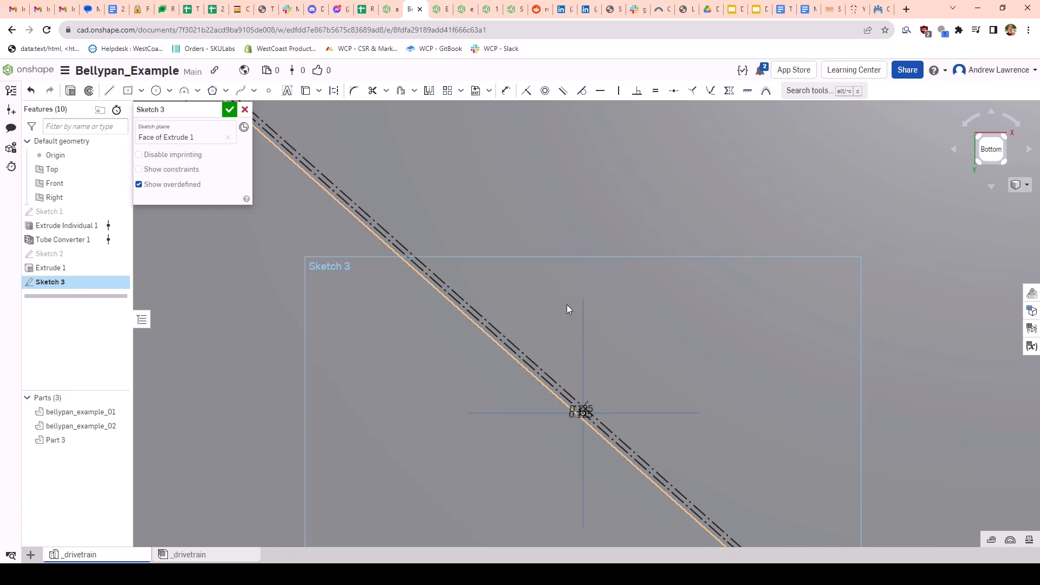
Step: Examine the solid line pair along the main diagonal, at the plate's centre and where it passes through the corner box
{"action": "scroll", "coordinate": [504, 301], "scroll_direction": "down", "scroll_amount": 5}
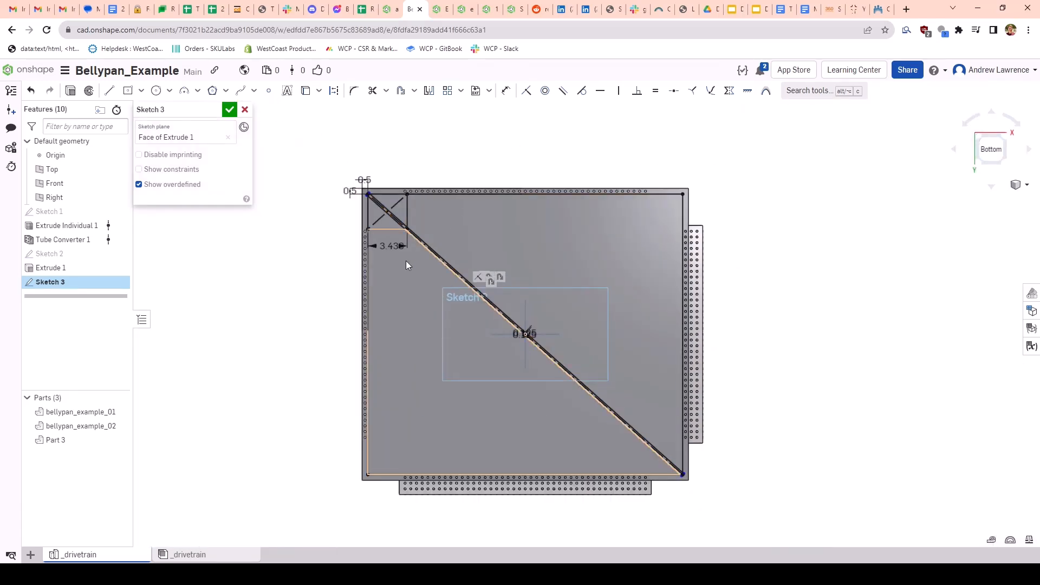
{"action": "scroll", "coordinate": [595, 368], "scroll_direction": "up", "scroll_amount": 8}
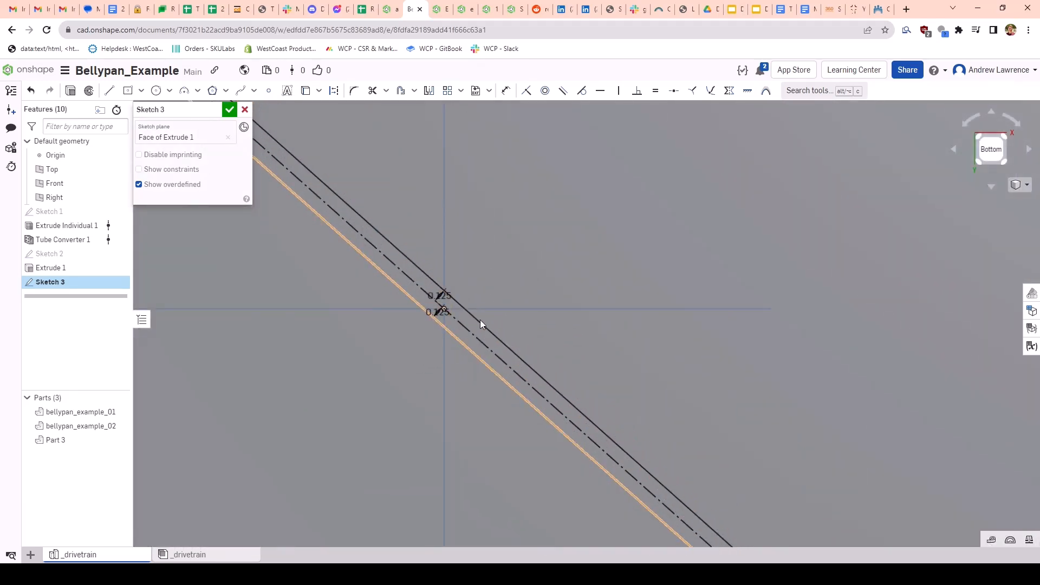
{"action": "scroll", "coordinate": [434, 303], "scroll_direction": "down", "scroll_amount": 8}
{"action": "middle_click_drag", "start_coordinate": [394, 267], "coordinate": [657, 473]}
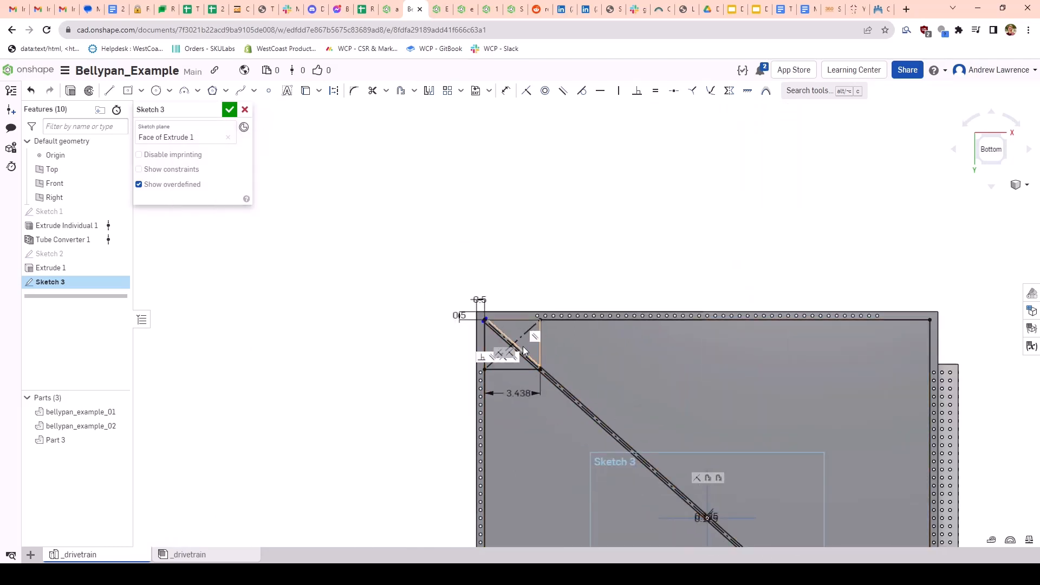
{"action": "scroll", "coordinate": [508, 357], "scroll_direction": "up", "scroll_amount": 5}
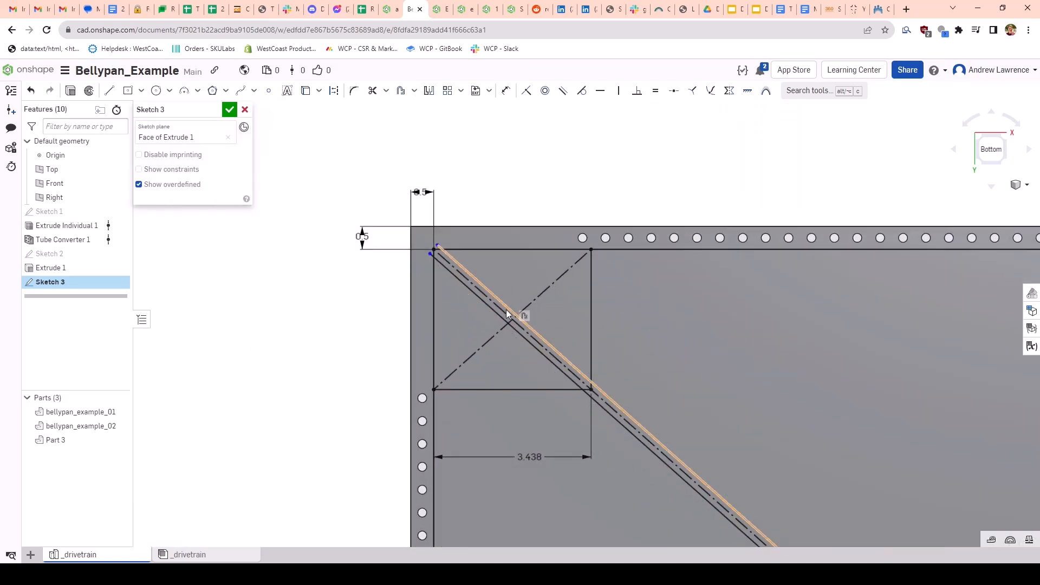
{"action": "scroll", "coordinate": [542, 342], "scroll_direction": "up", "scroll_amount": 1}
{"action": "scroll", "coordinate": [539, 342], "scroll_direction": "up", "scroll_amount": 3}
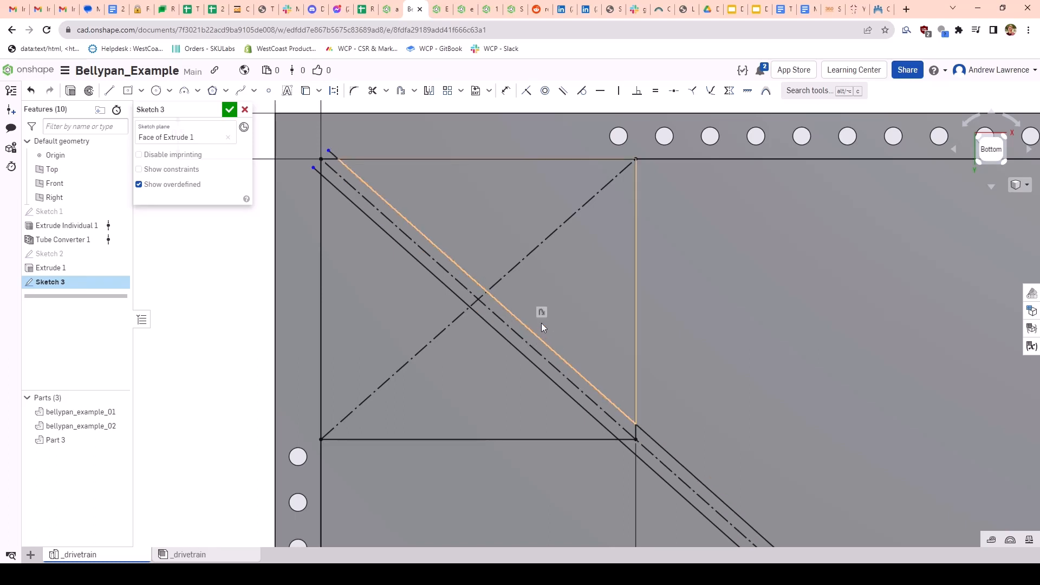
{"action": "left_click", "coordinate": [434, 275]}
{"action": "scroll", "coordinate": [521, 274], "scroll_direction": "down", "scroll_amount": 3}
{"action": "scroll", "coordinate": [632, 400], "scroll_direction": "down", "scroll_amount": 4}
{"action": "mouse_move", "coordinate": [636, 404]}
{"action": "middle_mouse_down"}
{"action": "mouse_move", "coordinate": [494, 236]}
{"action": "mouse_move", "coordinate": [587, 292]}
{"action": "mouse_move", "coordinate": [614, 325]}
{"action": "middle_mouse_up"}
Step: Offset the corner box's crossing diagonal by 0.125 in toward its upper-left side
{"action": "scroll", "coordinate": [508, 241], "scroll_direction": "up", "scroll_amount": 5}
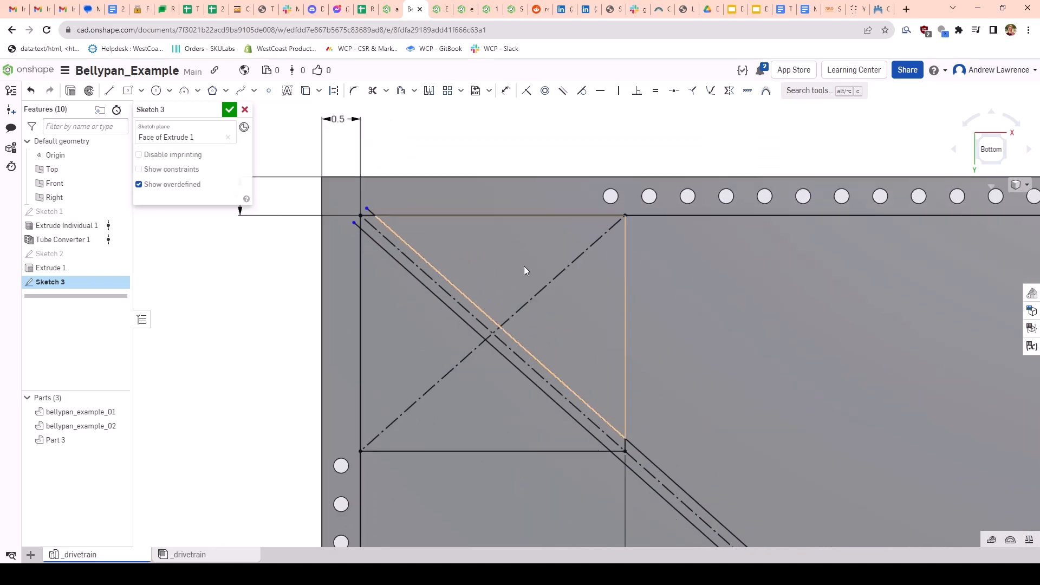
{"action": "scroll", "coordinate": [524, 266], "scroll_direction": "up", "scroll_amount": 1}
{"action": "left_click", "coordinate": [555, 286]}
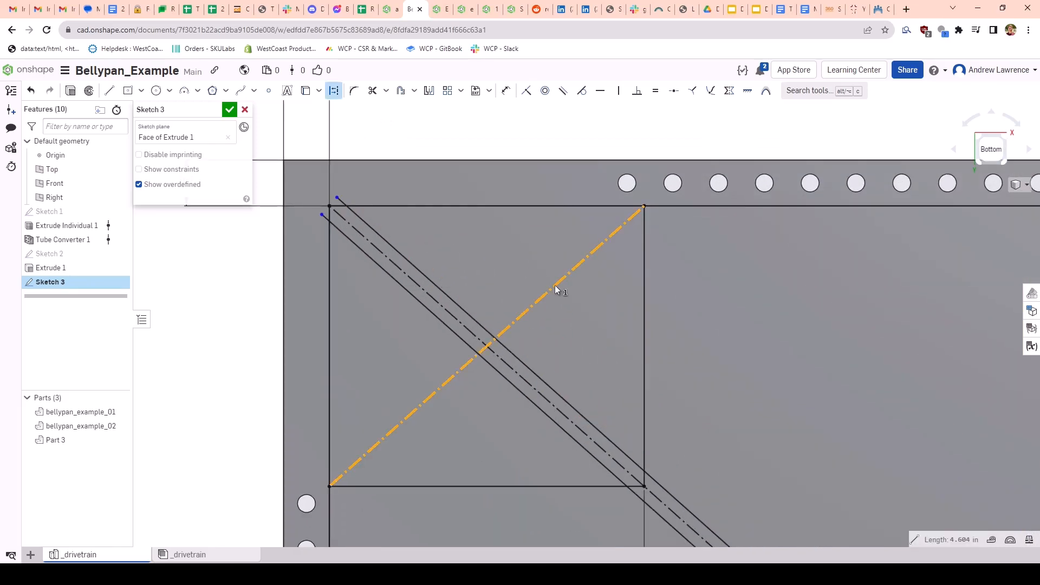
{"action": "key", "text": "o"}
{"action": "left_click", "coordinate": [495, 277]}
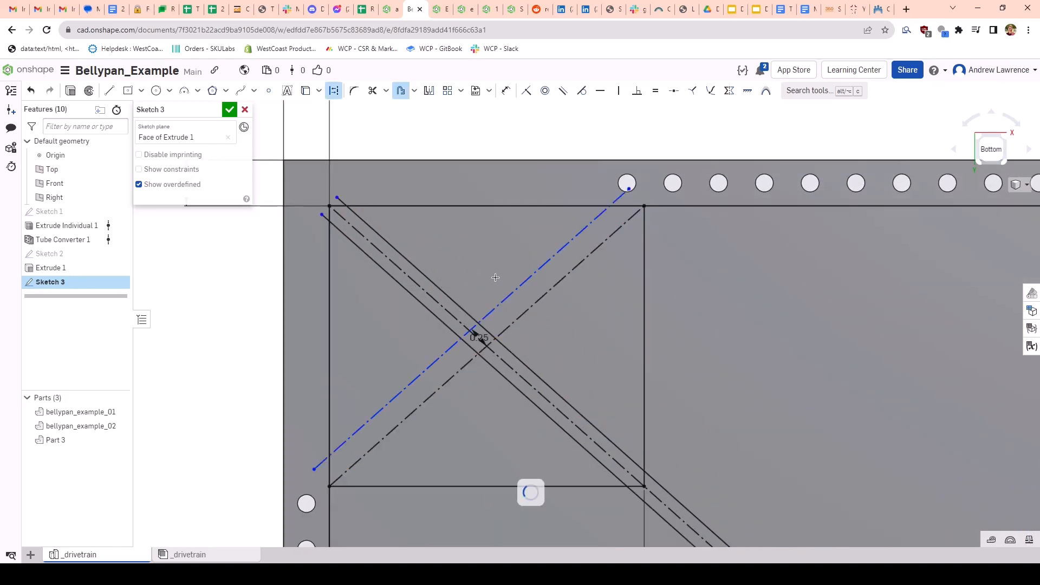
{"action": "key", "text": "Return"}
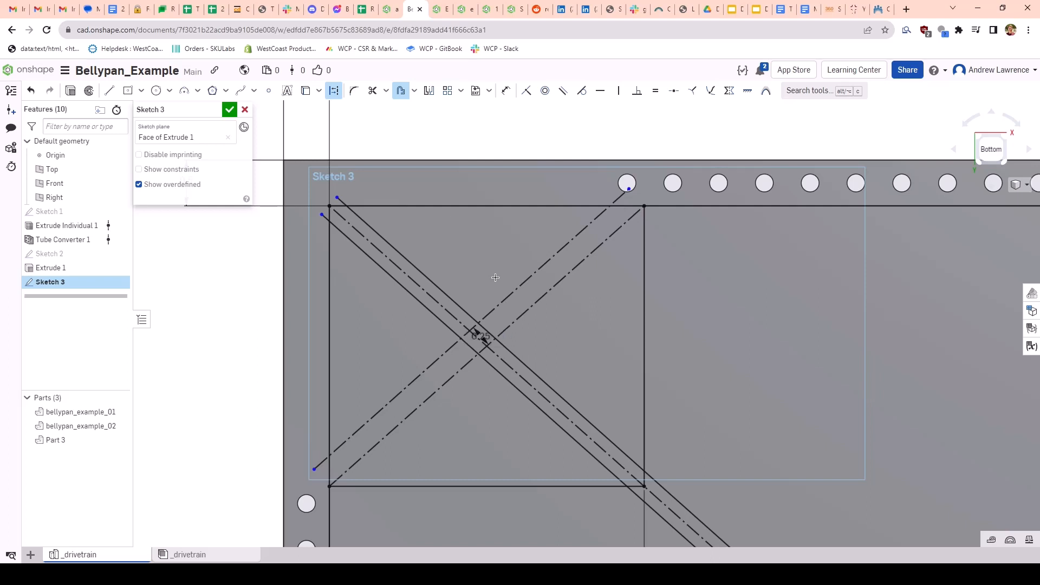
{"action": "key", "text": "Escape"}
Step: Convert the offset line above the corner box's crossing diagonal from construction to solid geometry
{"action": "left_click", "coordinate": [528, 294]}
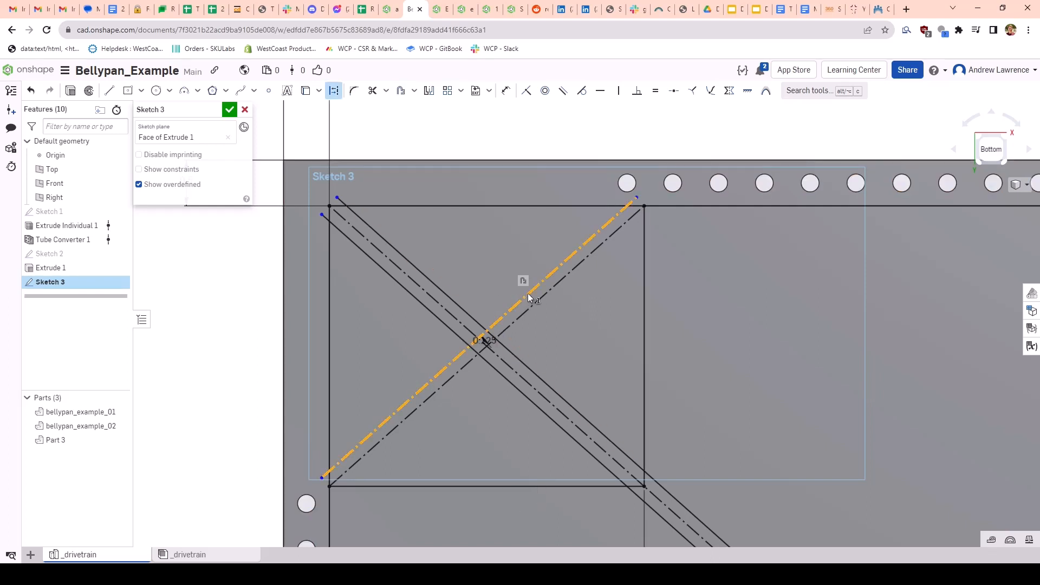
{"action": "key", "text": "q"}
{"action": "key", "text": "space"}
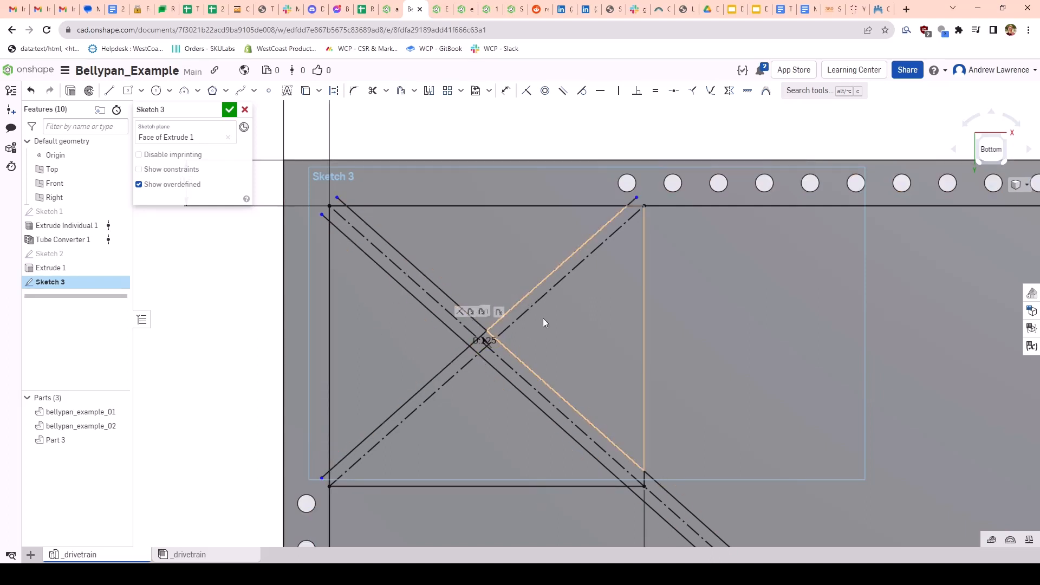
Step: Offset the corner box's crossing diagonal by 0.125 in toward its lower-right side
{"action": "left_click", "coordinate": [543, 299]}
{"action": "key", "text": "o"}
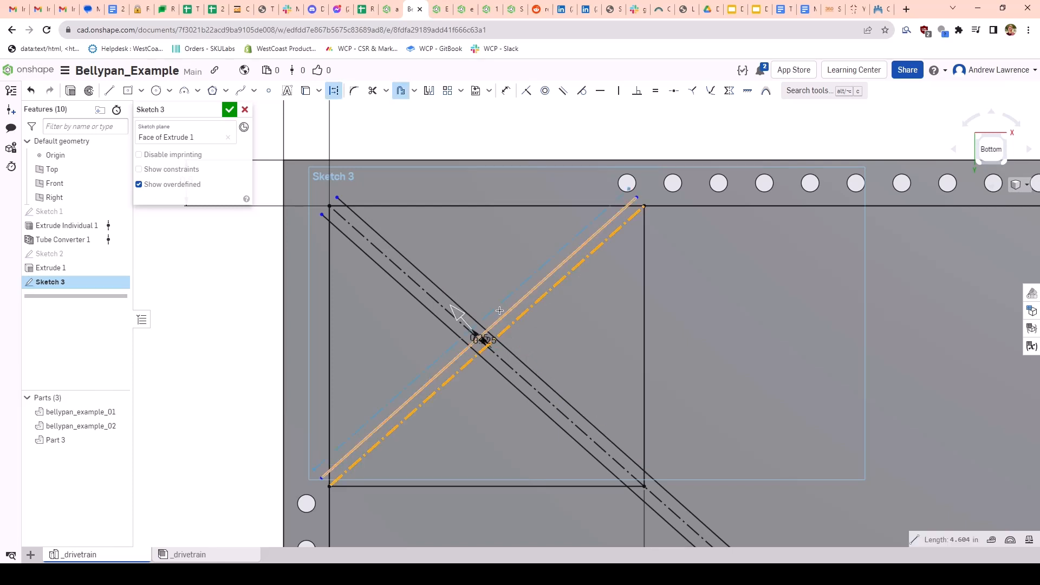
{"action": "left_click_drag", "start_coordinate": [461, 315], "coordinate": [510, 374]}
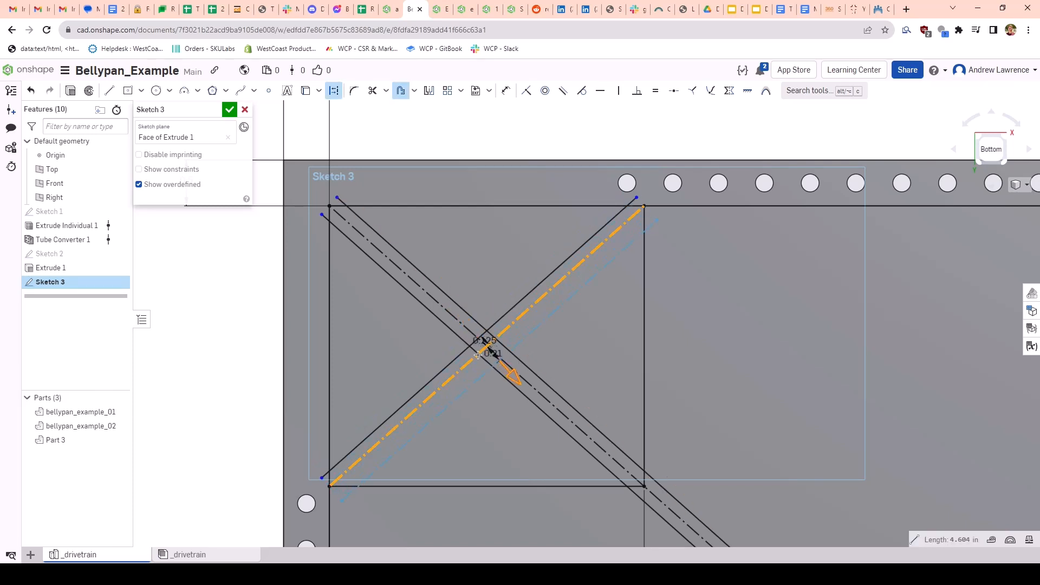
{"action": "left_click", "coordinate": [594, 352]}
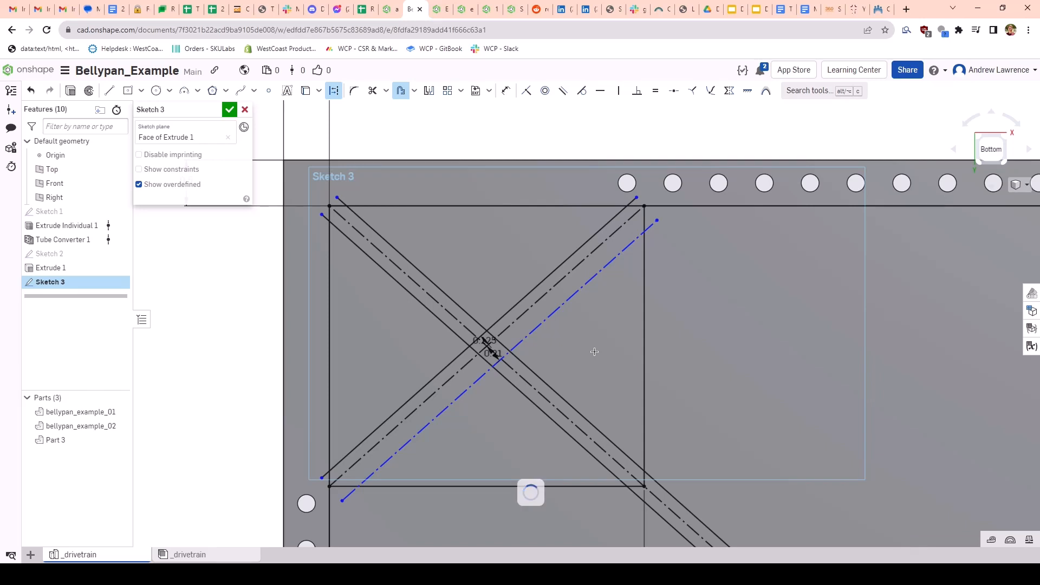
{"action": "type", "text": "0"}
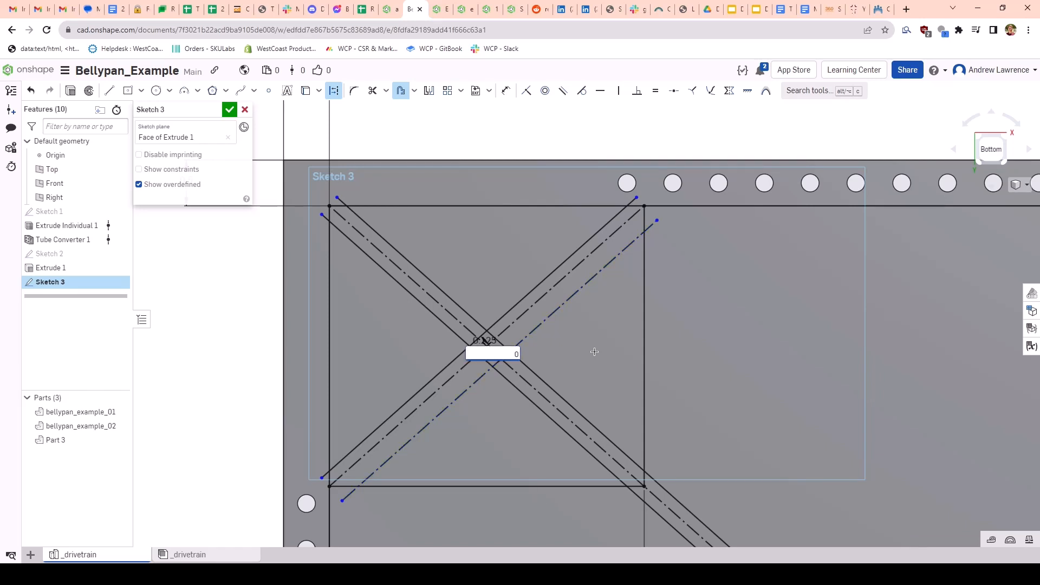
{"action": "type", "text": "0.21"}
{"action": "key", "text": "Return"}
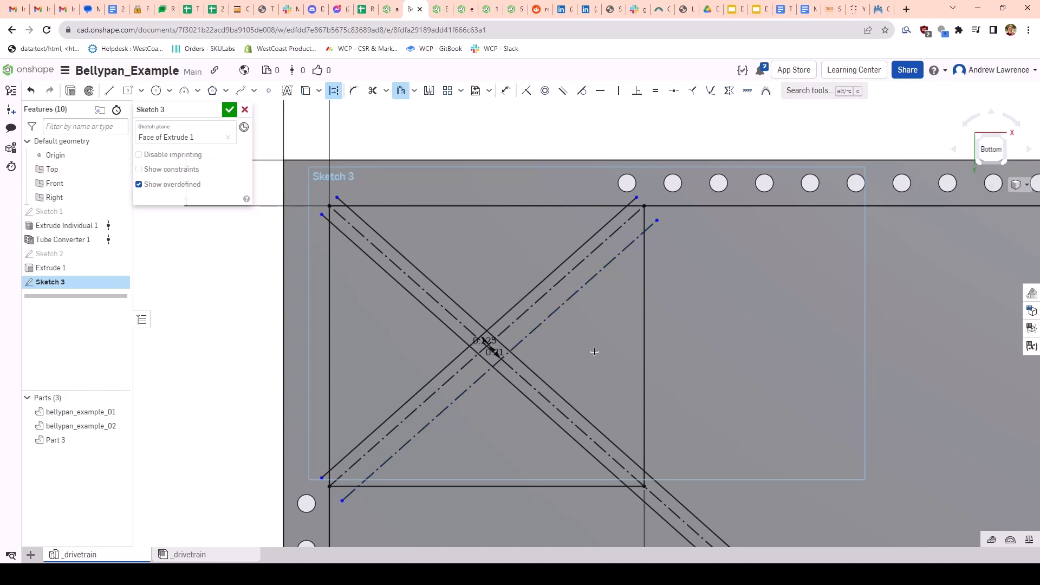
{"action": "key", "text": "Escape"}
Step: Convert the offset line below the corner box's crossing diagonal from construction to solid geometry
{"action": "left_click", "coordinate": [601, 260]}
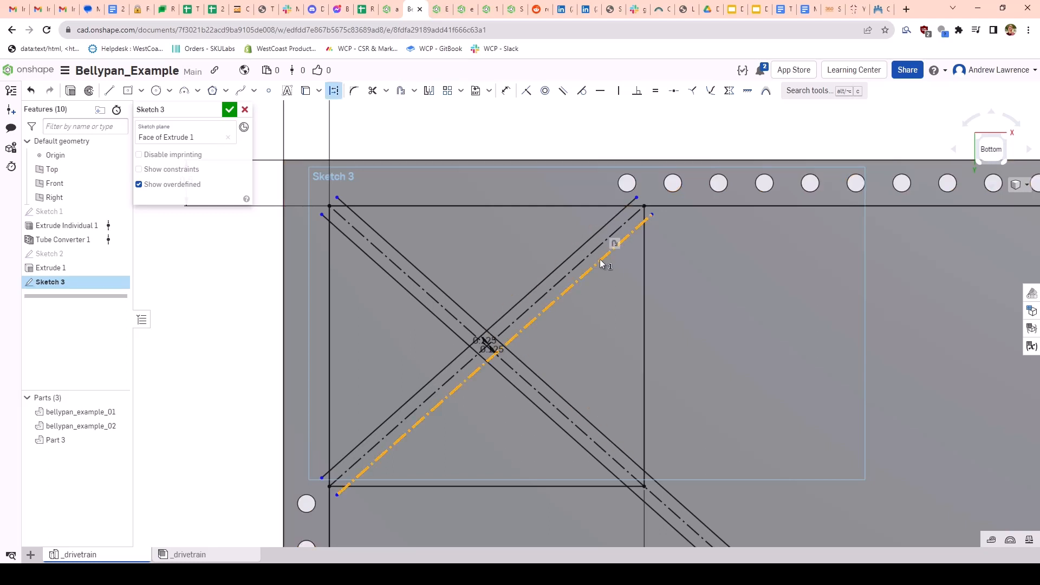
{"action": "key", "text": "q"}
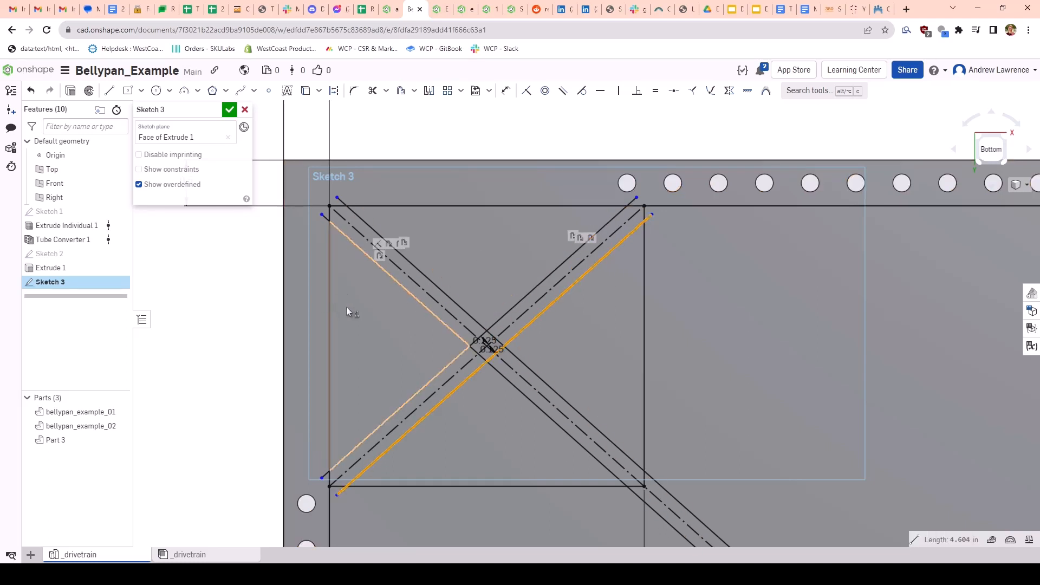
{"action": "key", "text": "Escape"}
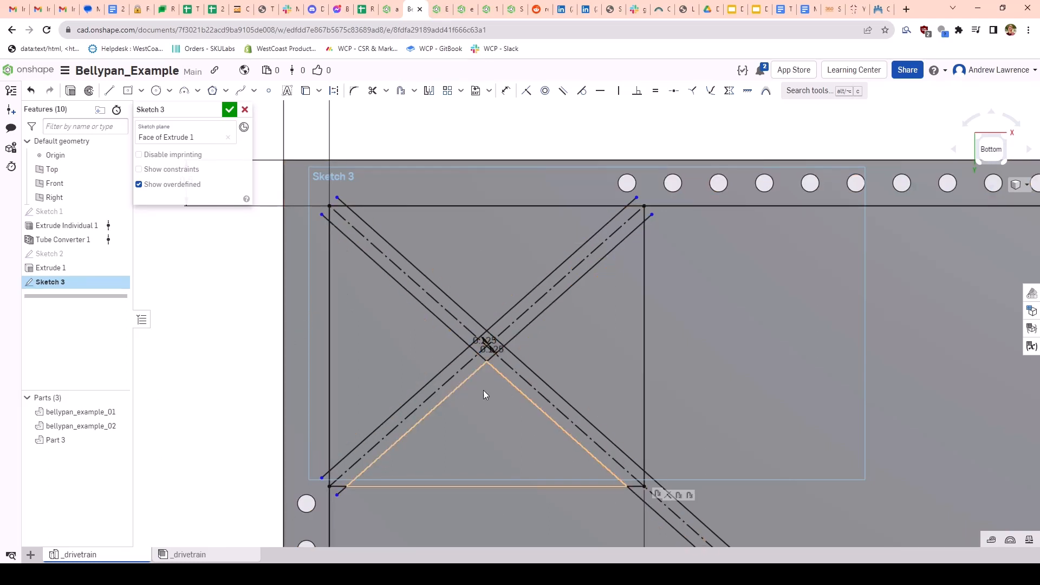
Step: Check that the four triangular areas between the ribs in the corner box are closed regions, then clear the selection
{"action": "left_click", "coordinate": [626, 310]}
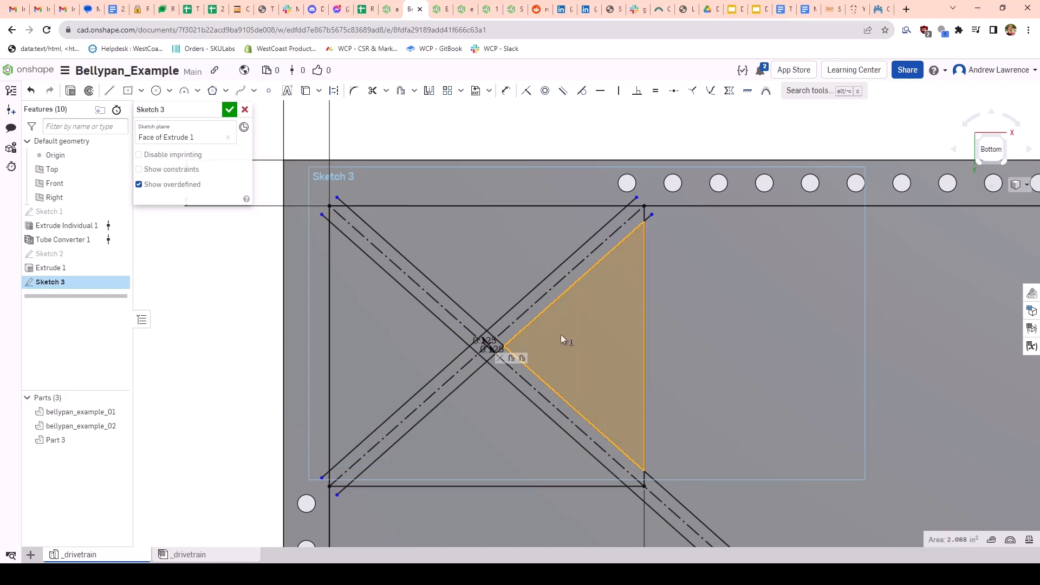
{"action": "left_click", "coordinate": [516, 271]}
{"action": "left_click", "coordinate": [420, 349]}
{"action": "left_click", "coordinate": [479, 388]}
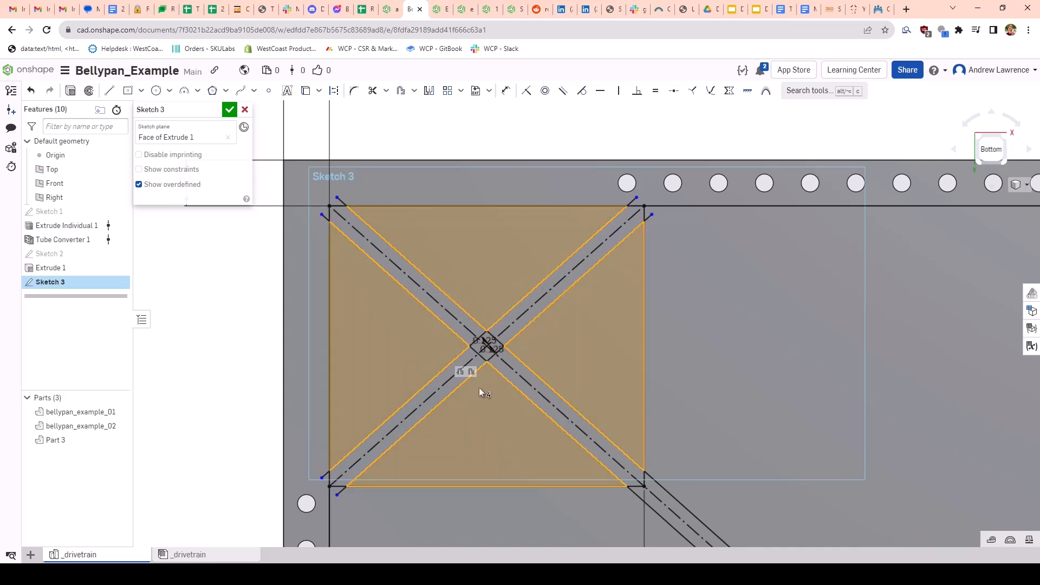
{"action": "key", "text": "space"}
Step: Make the upper-left end of the offset line above the main diagonal coincident with the corner box's top edge
{"action": "scroll", "coordinate": [613, 362], "scroll_direction": "down", "scroll_amount": 5}
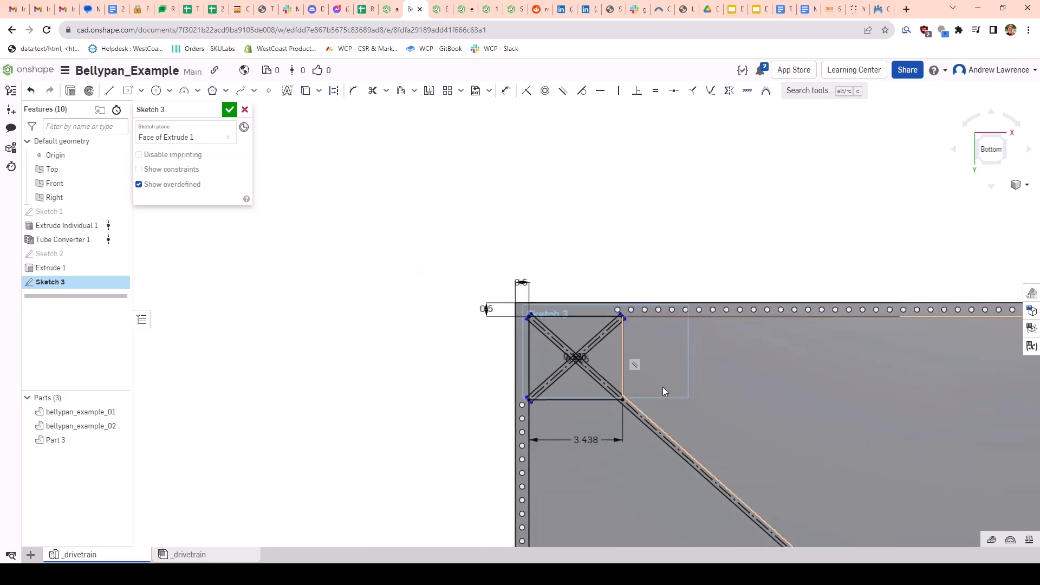
{"action": "scroll", "coordinate": [661, 387], "scroll_direction": "up", "scroll_amount": 6}
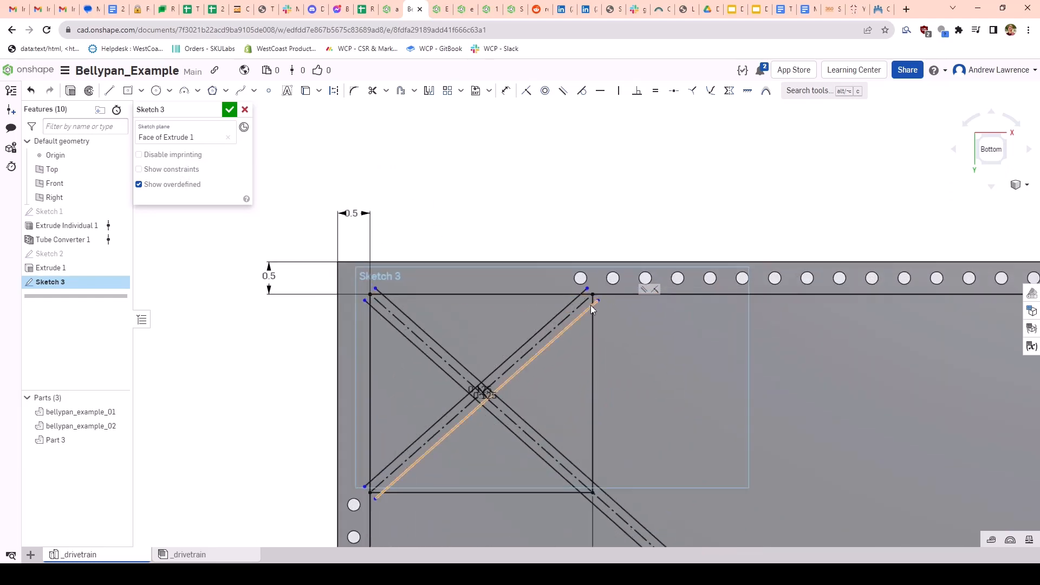
{"action": "scroll", "coordinate": [591, 304], "scroll_direction": "up", "scroll_amount": 3}
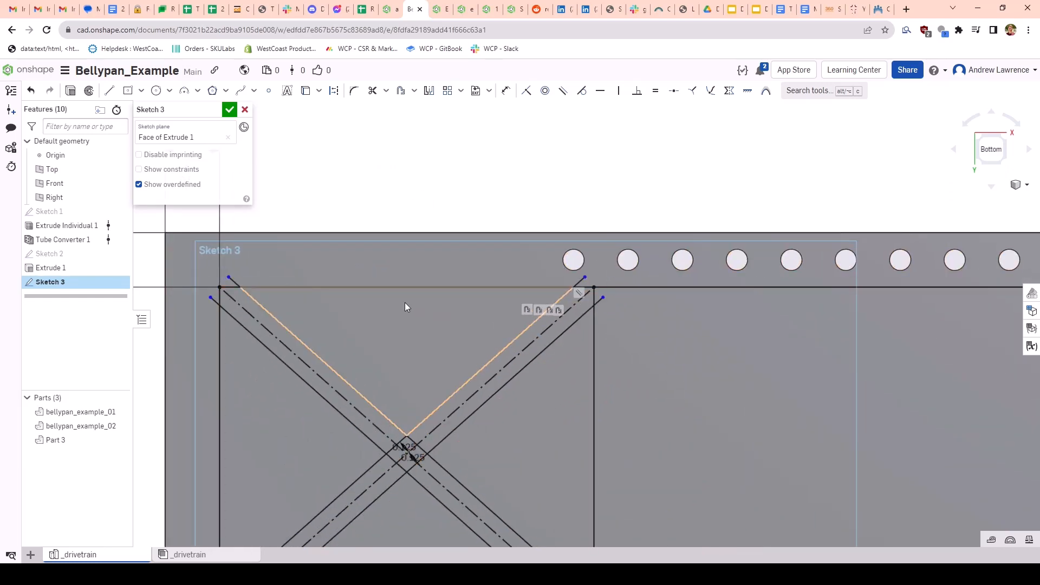
{"action": "scroll", "coordinate": [415, 362], "scroll_direction": "down", "scroll_amount": 1}
{"action": "middle_click_drag", "start_coordinate": [415, 362], "coordinate": [458, 270]}
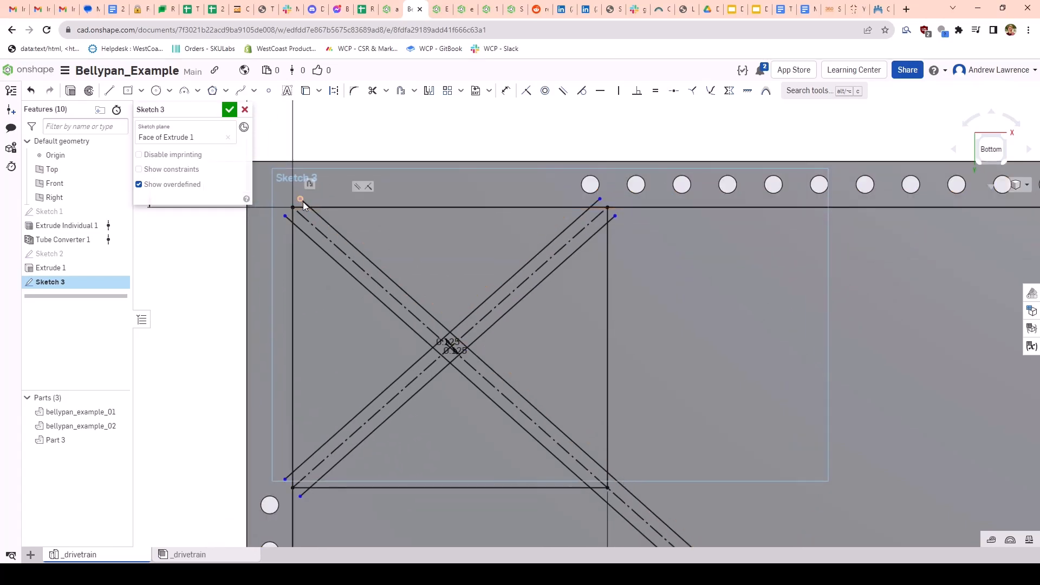
{"action": "left_click", "coordinate": [302, 200]}
{"action": "left_click", "coordinate": [328, 208]}
{"action": "key", "text": "i"}
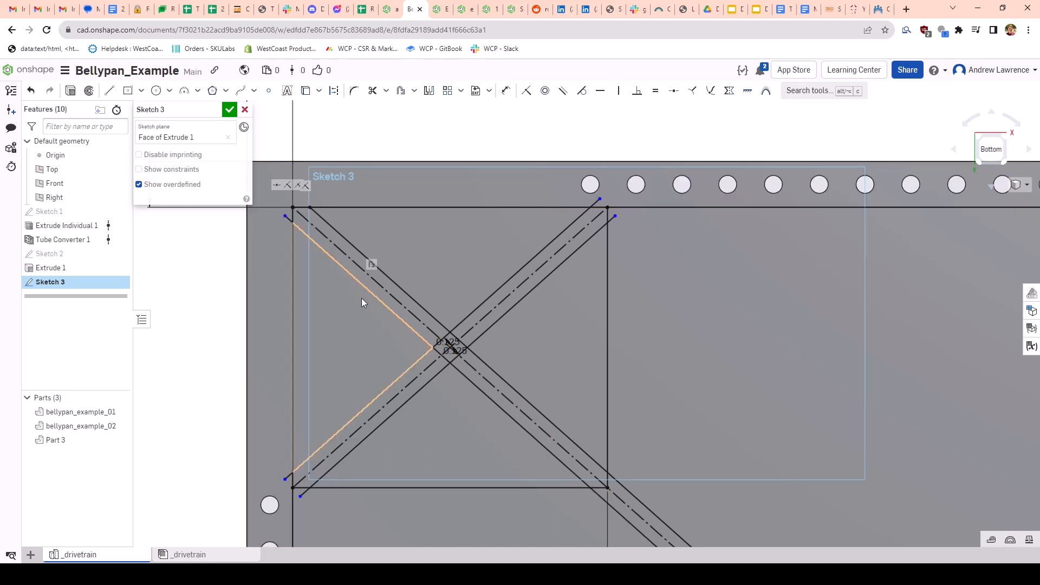
Step: Start an extrusion using only the four triangular regions between the crossing ribs in the corner box
{"action": "scroll", "coordinate": [561, 438], "scroll_direction": "down", "scroll_amount": 3}
{"action": "scroll", "coordinate": [561, 439], "scroll_direction": "down", "scroll_amount": 5}
{"action": "mouse_move", "coordinate": [626, 348]}
{"action": "middle_mouse_down"}
{"action": "mouse_move", "coordinate": [437, 240]}
{"action": "mouse_move", "coordinate": [471, 232]}
{"action": "mouse_move", "coordinate": [477, 171]}
{"action": "middle_mouse_up"}
{"action": "scroll", "coordinate": [471, 236], "scroll_direction": "up", "scroll_amount": 2}
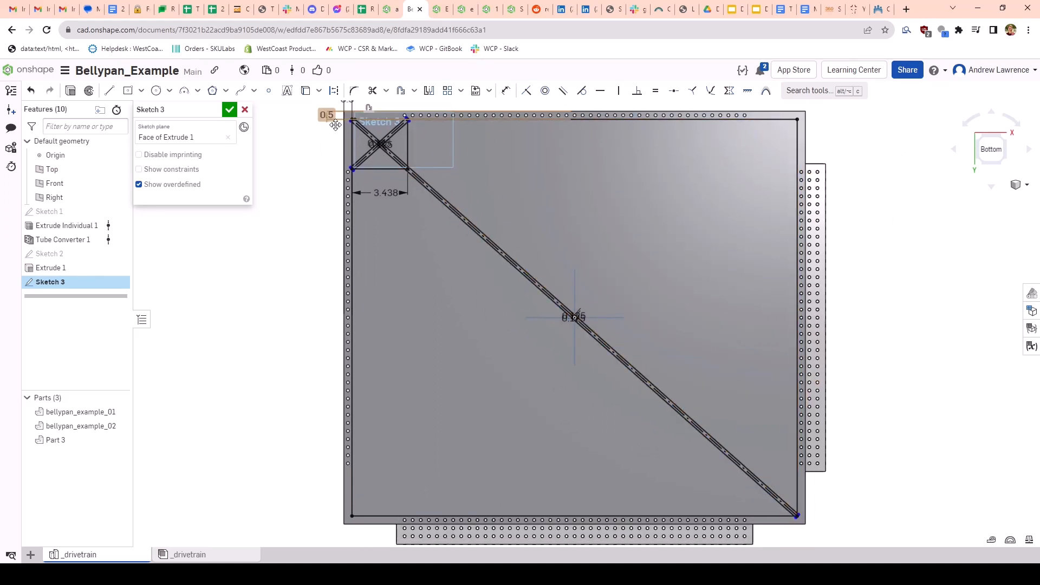
{"action": "scroll", "coordinate": [367, 136], "scroll_direction": "up", "scroll_amount": 5}
{"action": "middle_click_drag", "start_coordinate": [400, 188], "coordinate": [421, 279]}
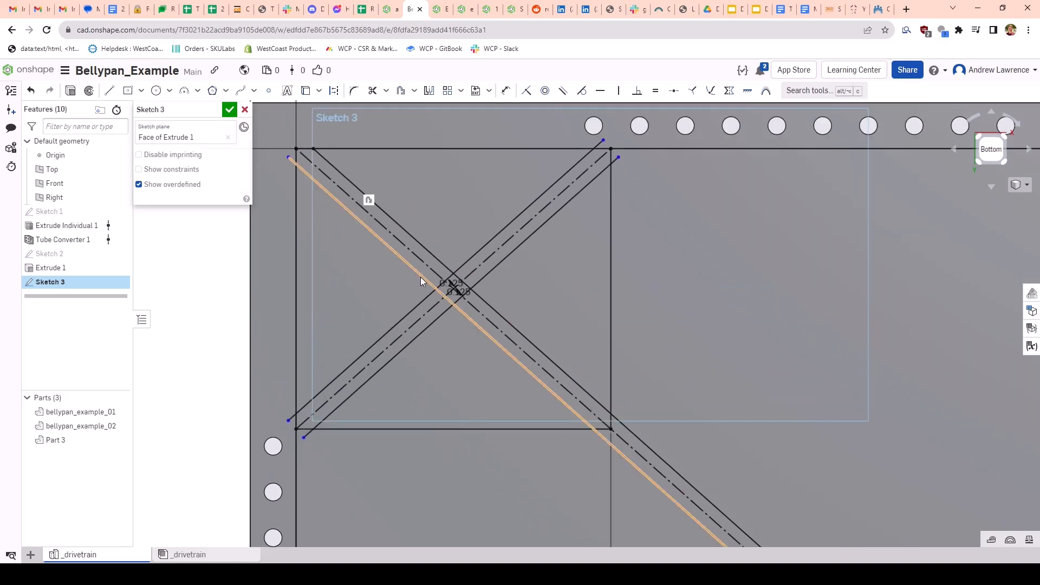
{"action": "key", "text": "shift+e"}
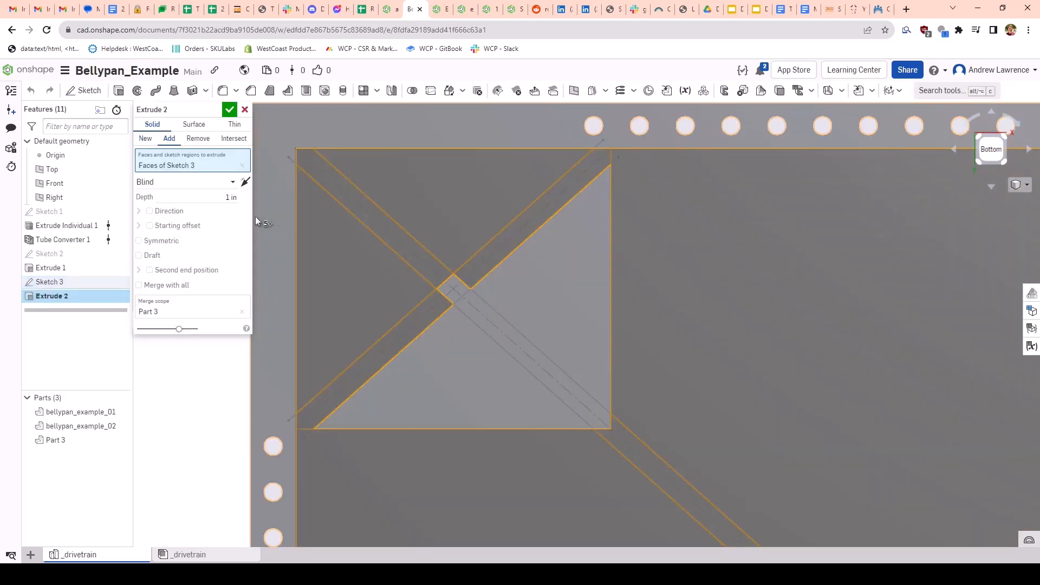
{"action": "scroll", "coordinate": [506, 433], "scroll_direction": "down", "scroll_amount": 3}
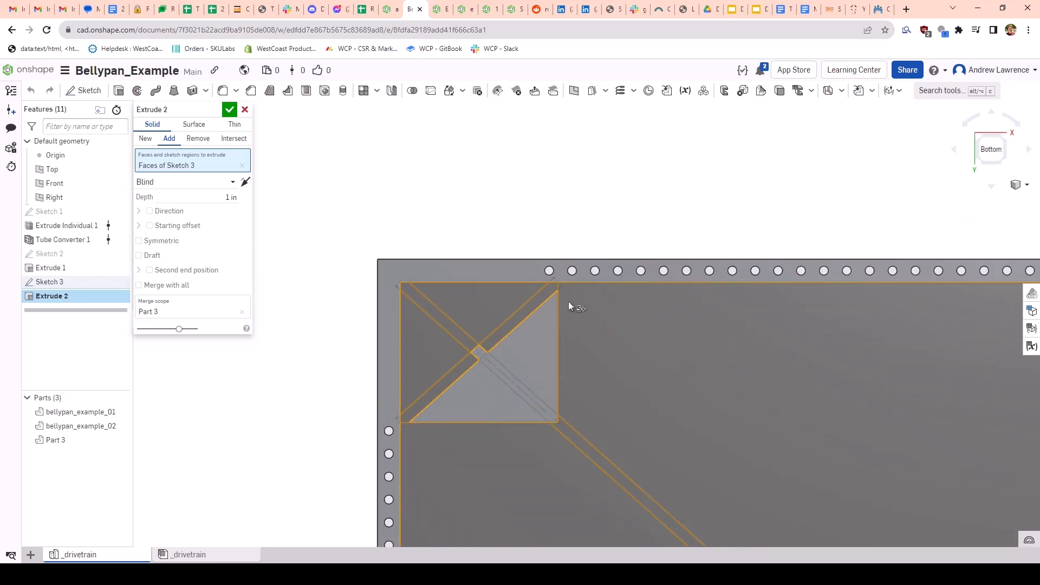
{"action": "left_click", "coordinate": [242, 166]}
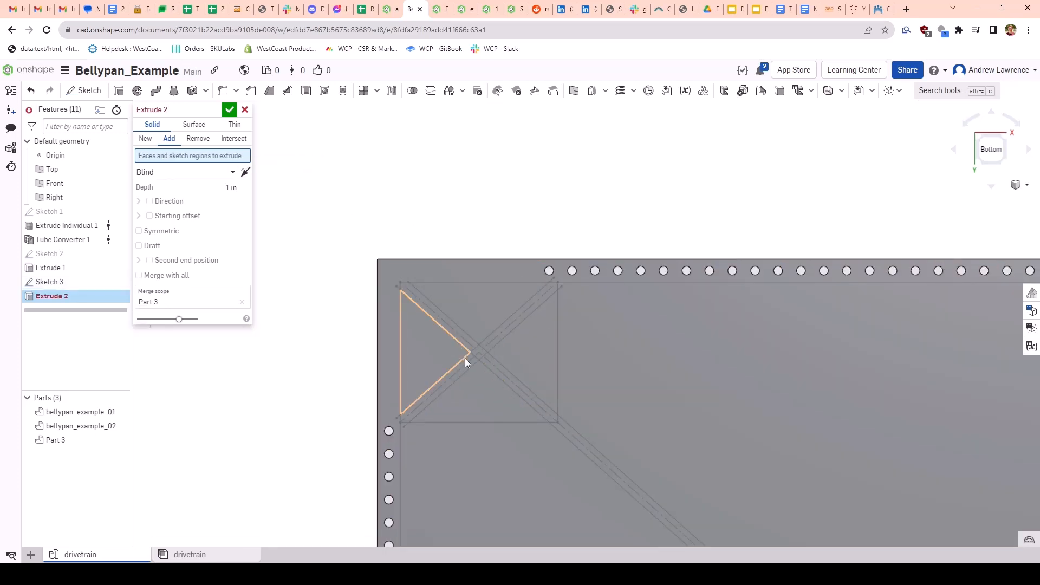
{"action": "scroll", "coordinate": [475, 347], "scroll_direction": "up", "scroll_amount": 3}
{"action": "left_click", "coordinate": [458, 253]}
{"action": "left_click", "coordinate": [563, 334]}
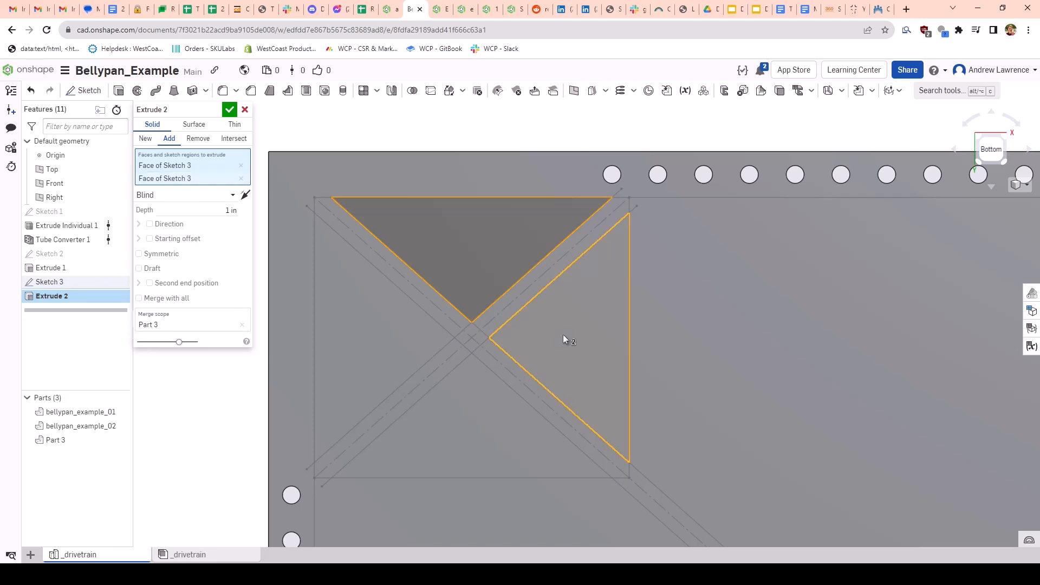
{"action": "left_click", "coordinate": [476, 403]}
{"action": "left_click", "coordinate": [388, 330]}
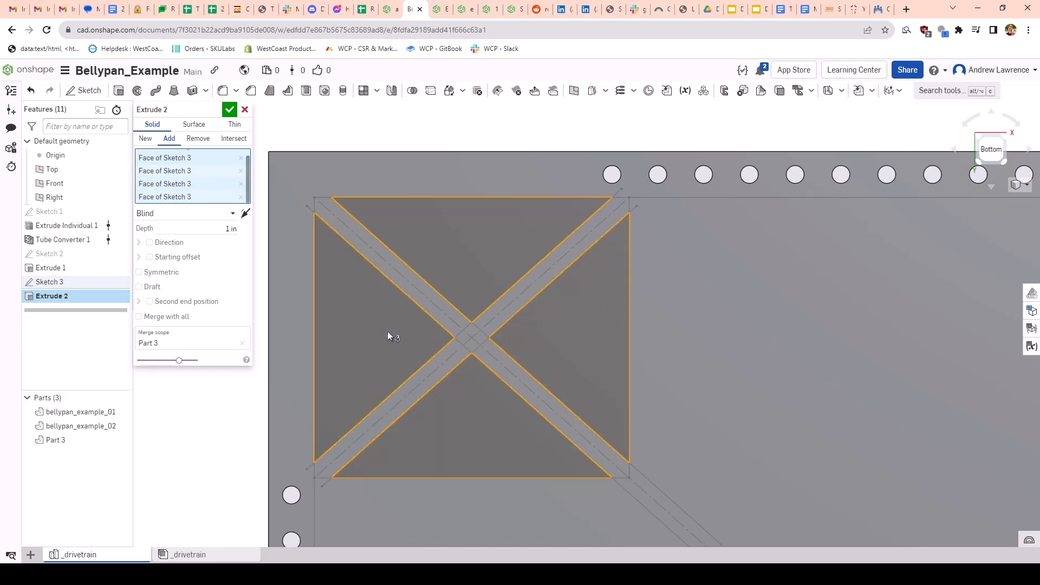
Step: Set the extrusion to Remove with a Through all end type and accept it, cutting the four triangular pockets
{"action": "left_click", "coordinate": [201, 139]}
{"action": "left_click", "coordinate": [189, 214]}
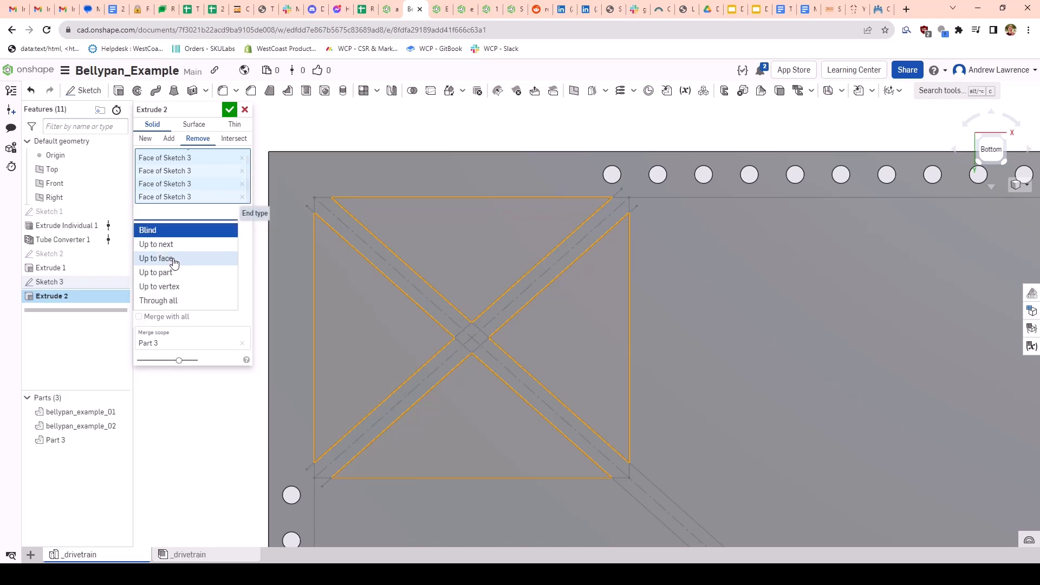
{"action": "left_click", "coordinate": [173, 301]}
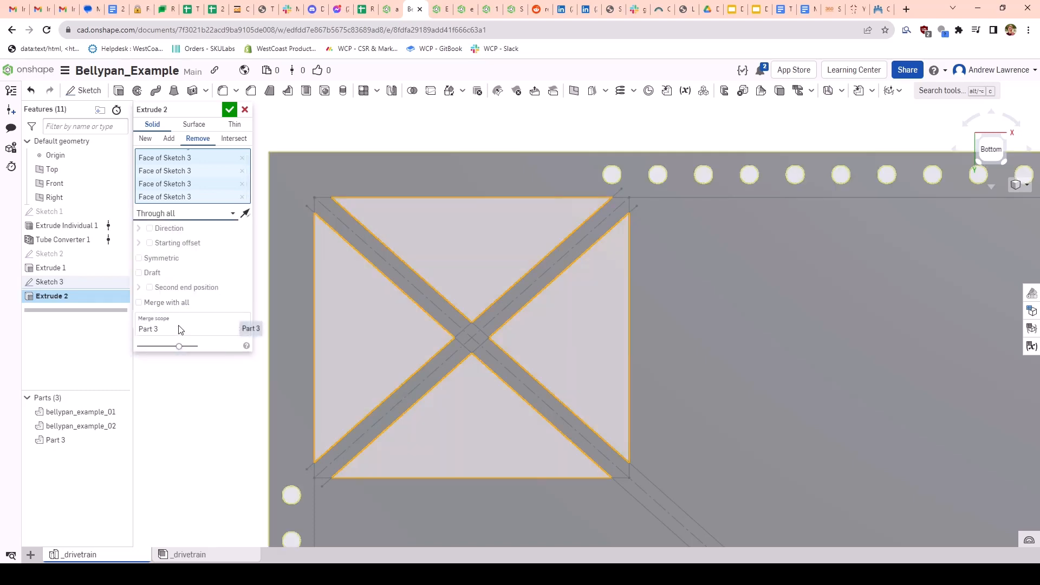
{"action": "scroll", "coordinate": [450, 295], "scroll_direction": "down", "scroll_amount": 3}
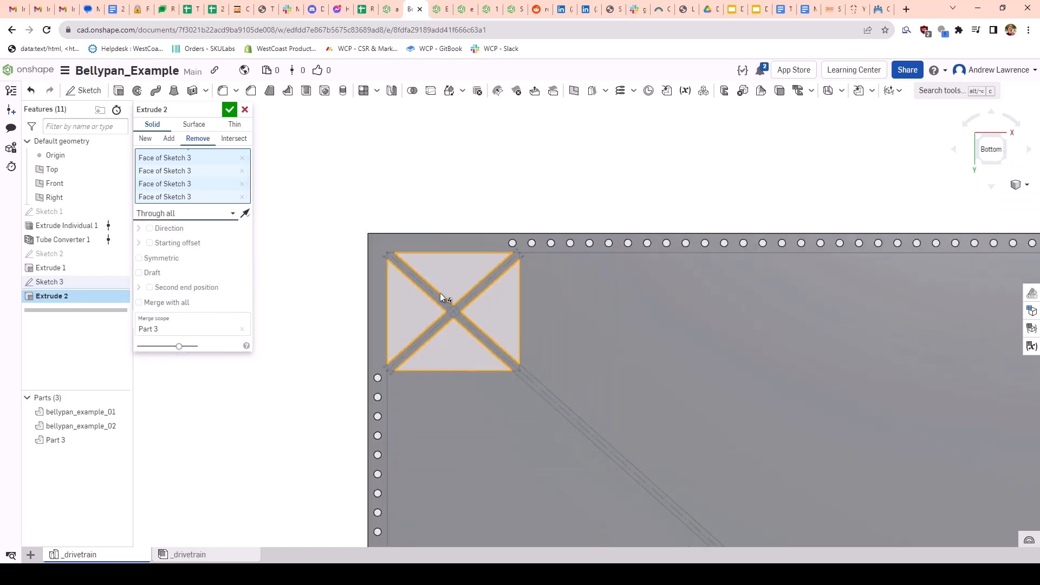
{"action": "scroll", "coordinate": [588, 437], "scroll_direction": "down", "scroll_amount": 5}
{"action": "scroll", "coordinate": [721, 412], "scroll_direction": "up", "scroll_amount": 3}
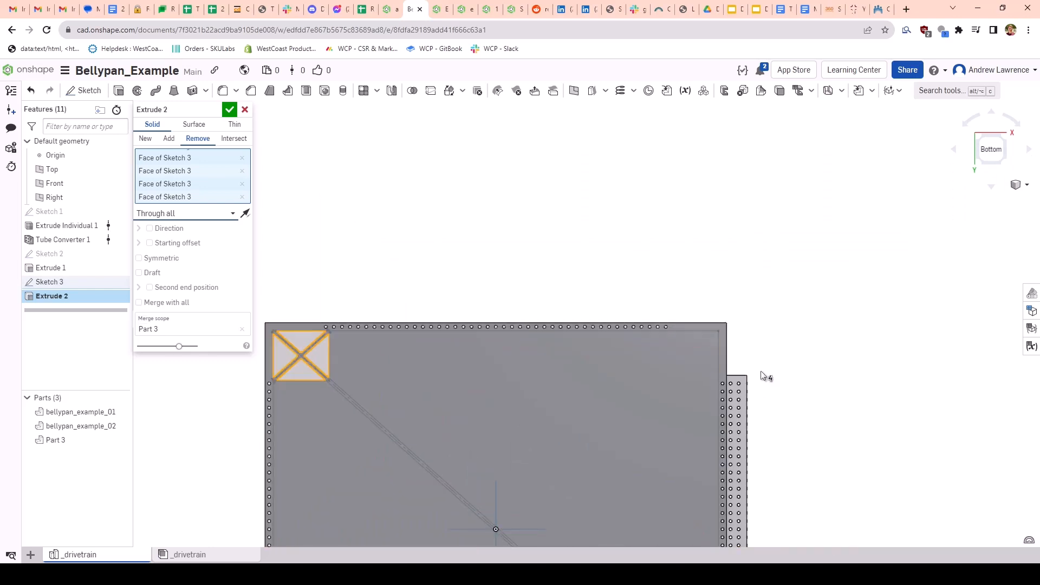
{"action": "scroll", "coordinate": [288, 351], "scroll_direction": "up", "scroll_amount": 2}
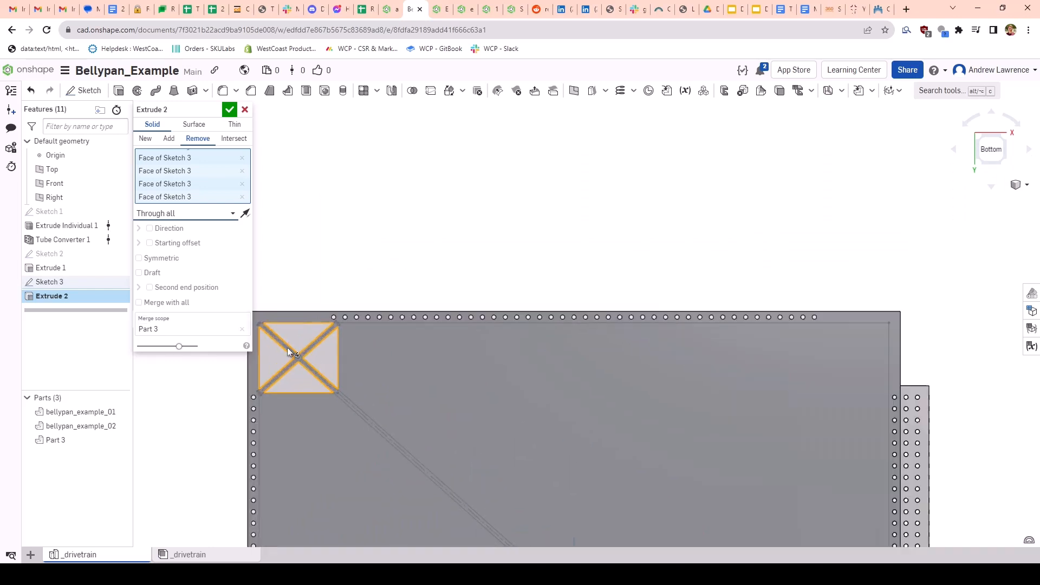
{"action": "scroll", "coordinate": [287, 347], "scroll_direction": "up", "scroll_amount": 3}
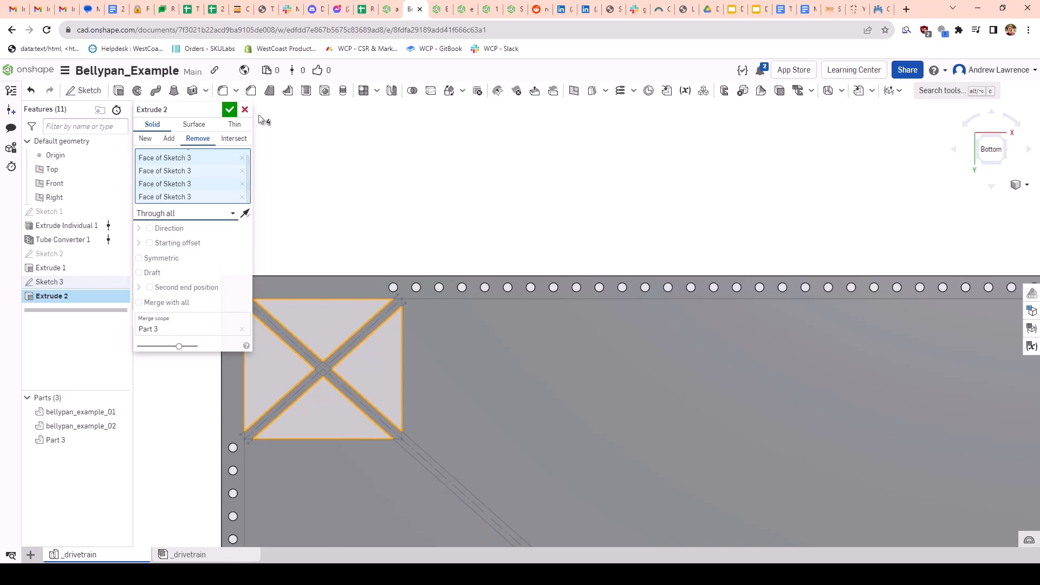
{"action": "left_click", "coordinate": [230, 109]}
Step: Inspect the corner pockets on the plate and reopen Sketch 3 for editing in the bottom view
{"action": "scroll", "coordinate": [369, 313], "scroll_direction": "down", "scroll_amount": 2}
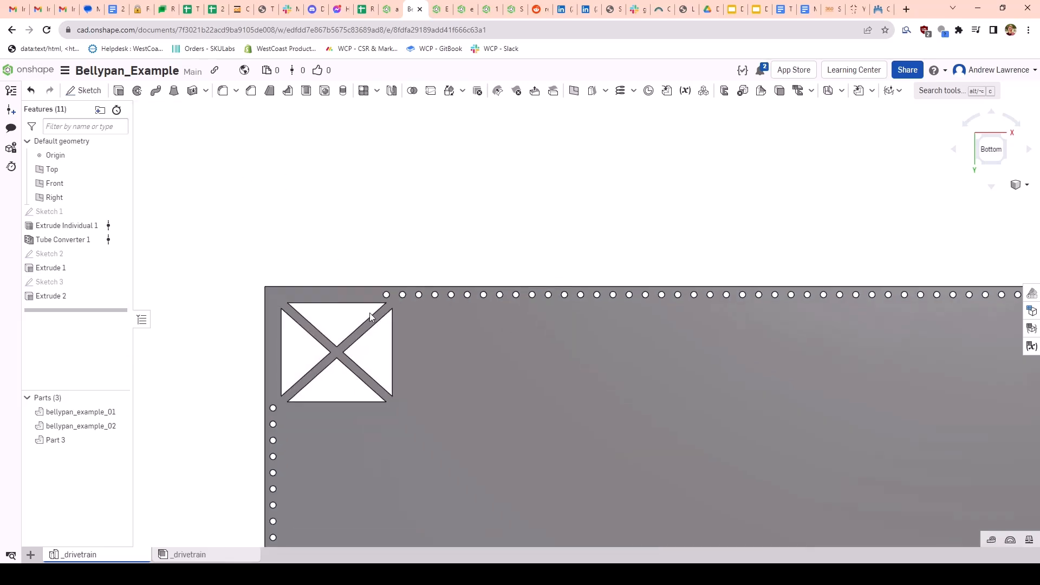
{"action": "scroll", "coordinate": [369, 313], "scroll_direction": "down", "scroll_amount": 3}
{"action": "right_click_drag", "start_coordinate": [369, 313], "coordinate": [448, 409]}
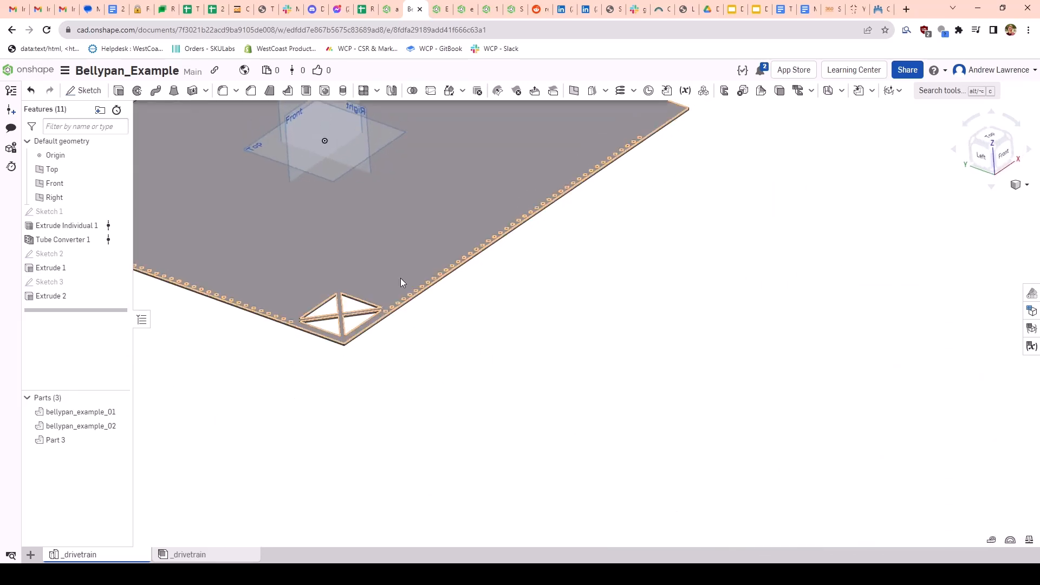
{"action": "scroll", "coordinate": [401, 281], "scroll_direction": "down", "scroll_amount": 5}
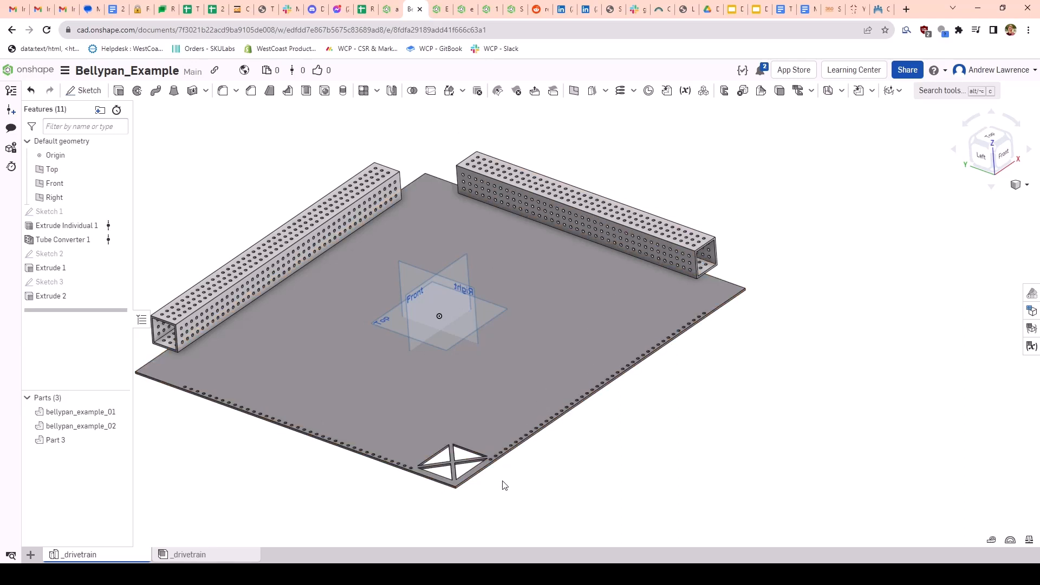
{"action": "scroll", "coordinate": [471, 400], "scroll_direction": "up", "scroll_amount": 2}
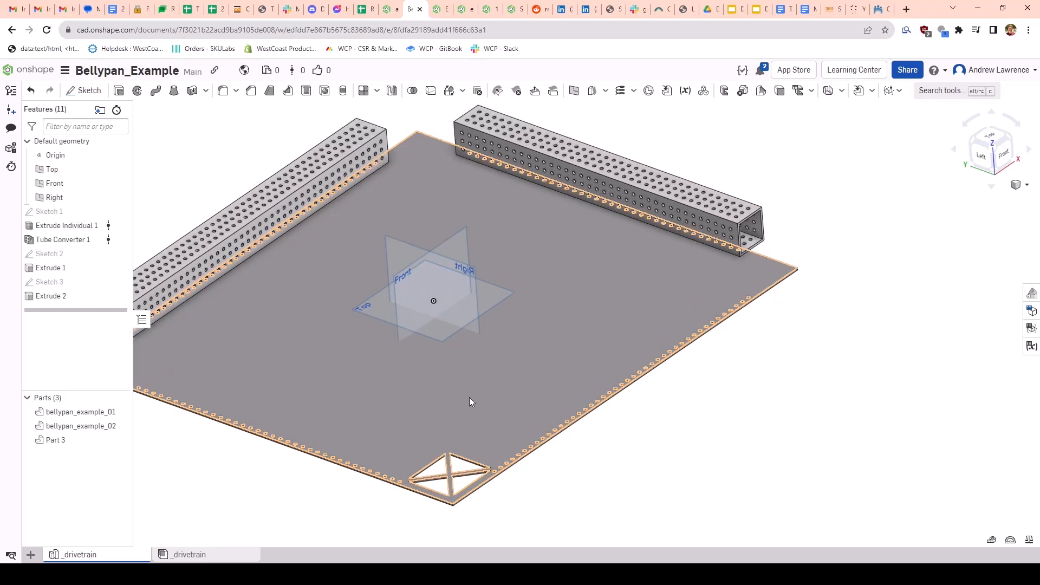
{"action": "key", "text": "shift+6"}
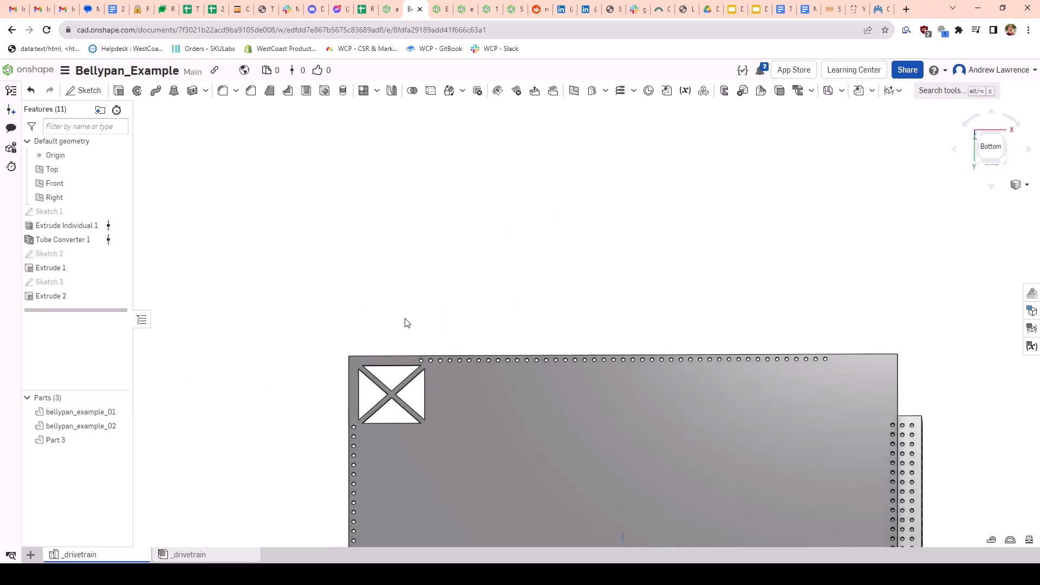
{"action": "right_click", "coordinate": [51, 282]}
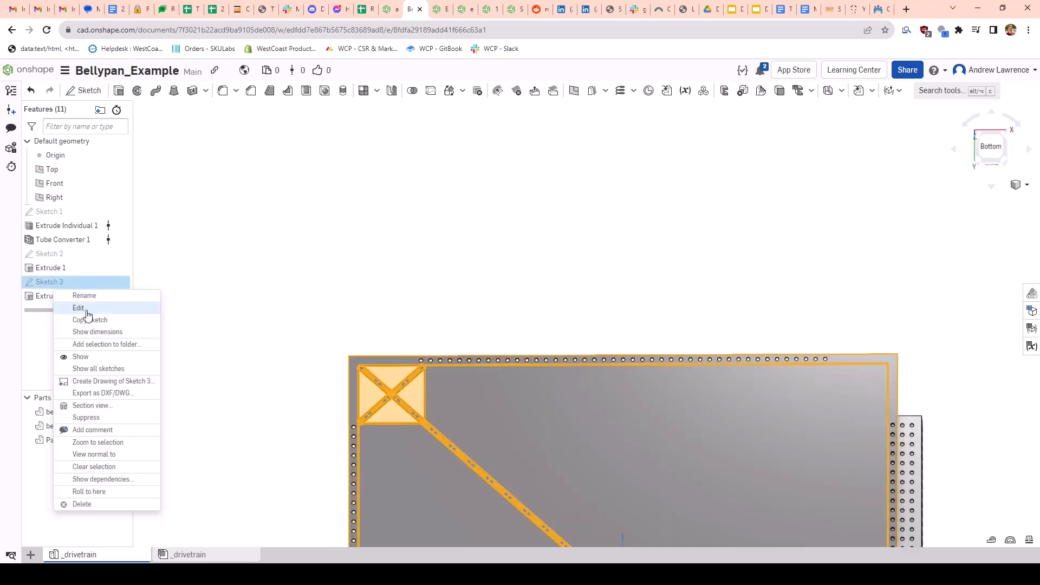
{"action": "left_click", "coordinate": [90, 318]}
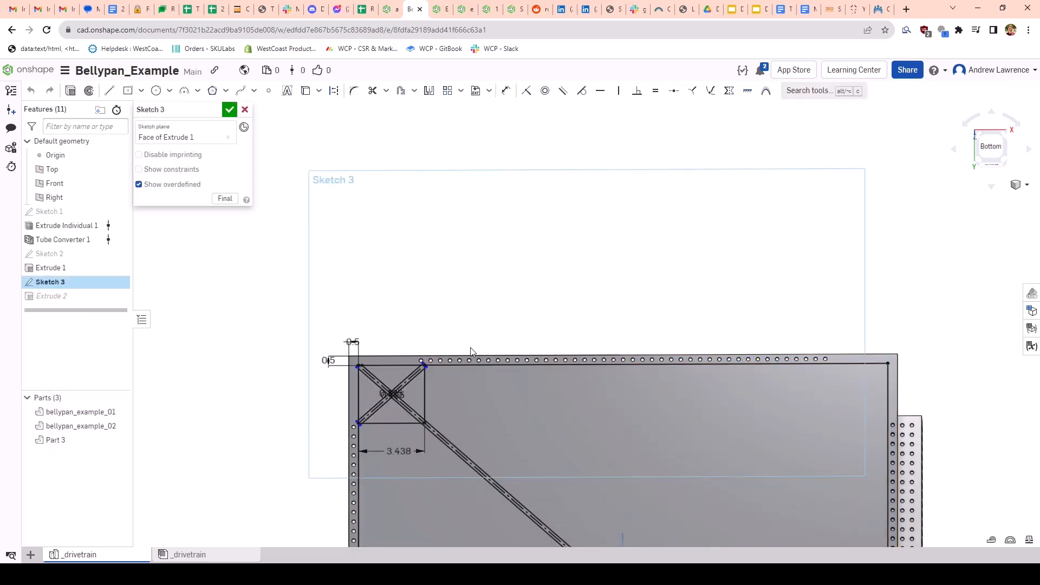
Step: Check the lengths of the inner border's top and side lines in Sketch 3 and close the sketch
{"action": "scroll", "coordinate": [558, 368], "scroll_direction": "up", "scroll_amount": 5}
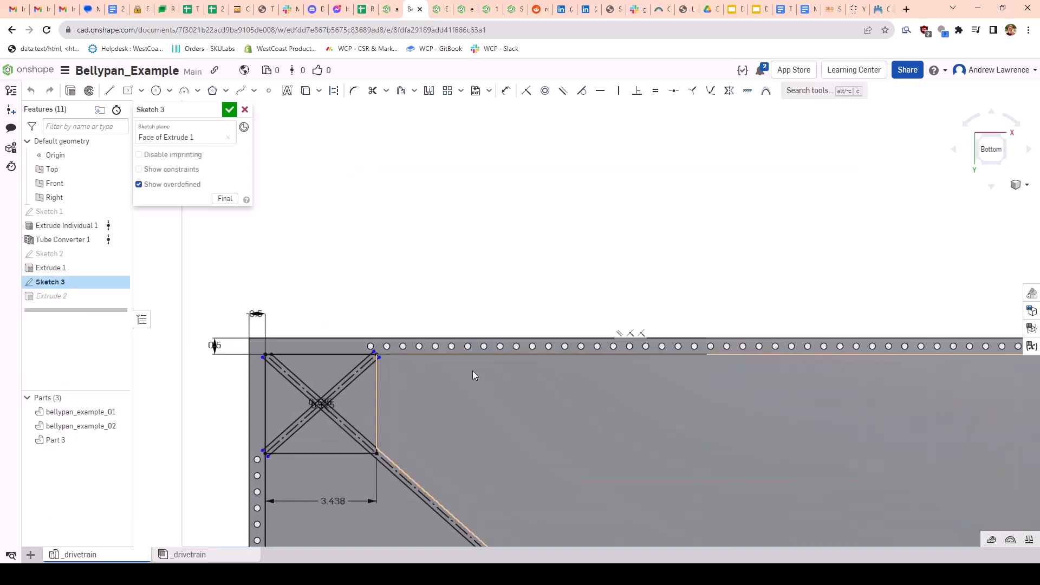
{"action": "left_click", "coordinate": [443, 352]}
{"action": "scroll", "coordinate": [443, 353], "scroll_direction": "down", "scroll_amount": 5}
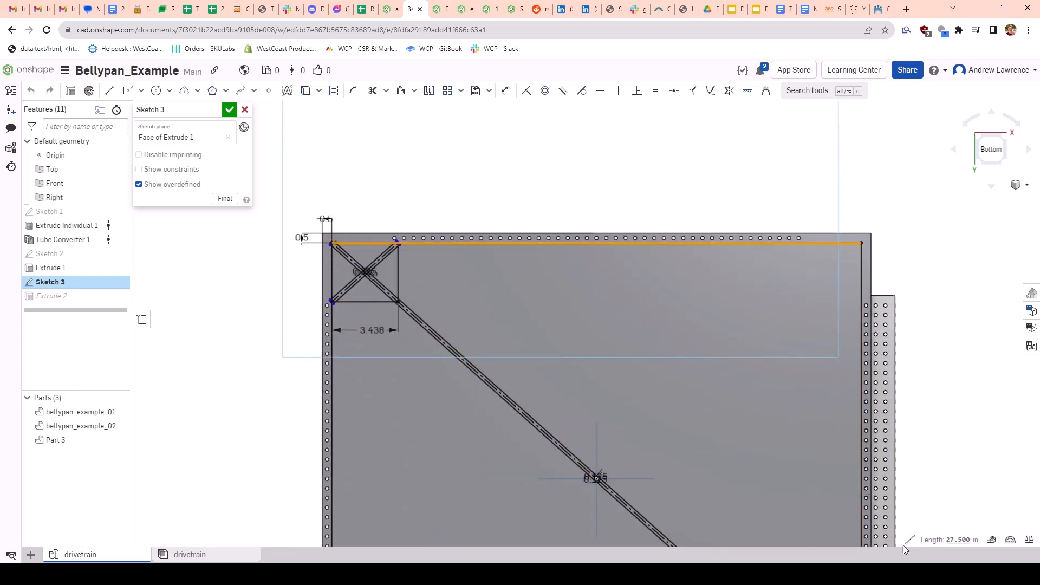
{"action": "key", "text": "space"}
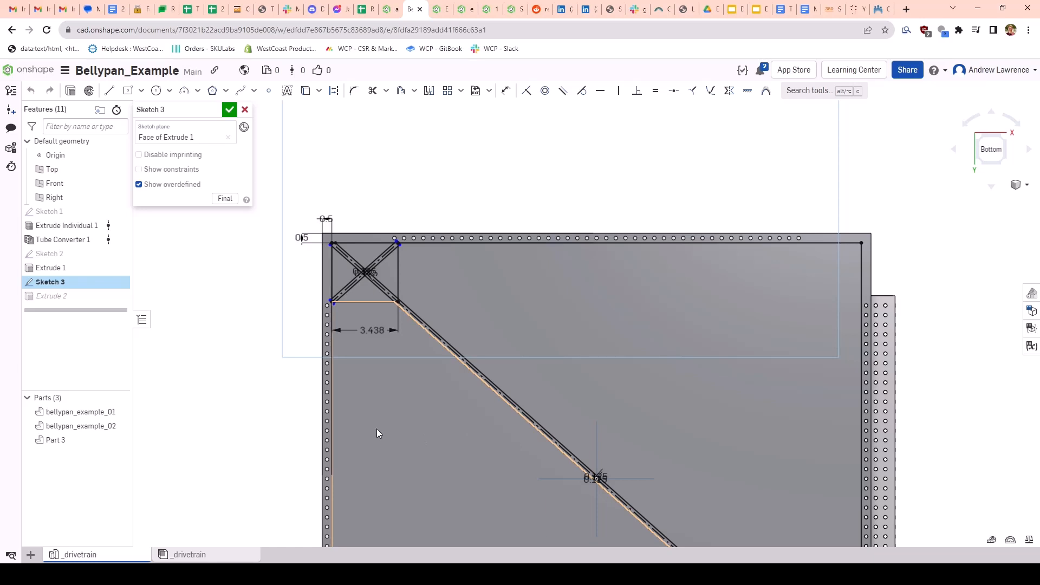
{"action": "left_click", "coordinate": [333, 402]}
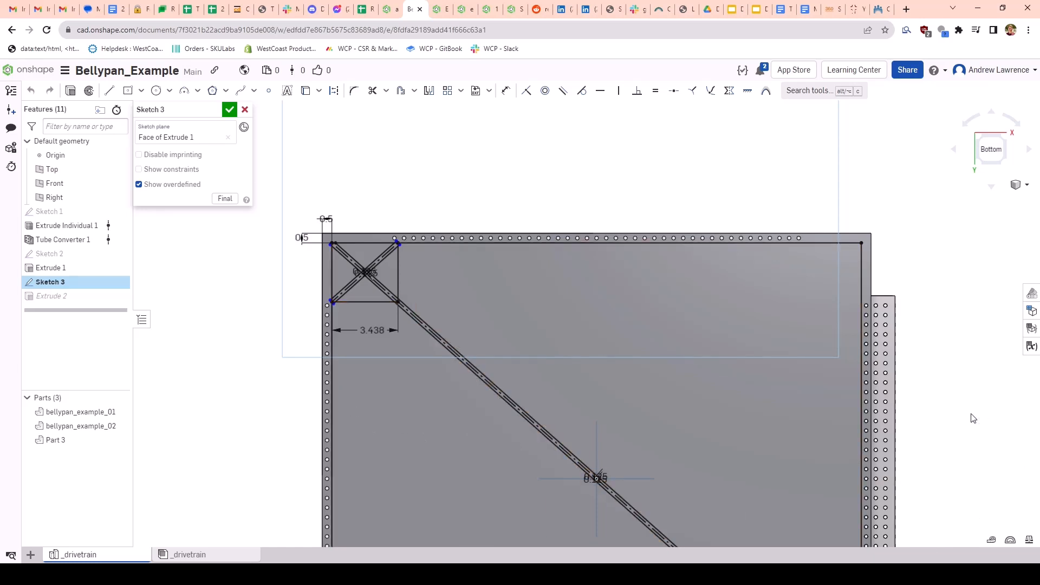
{"action": "left_click", "coordinate": [230, 109]}
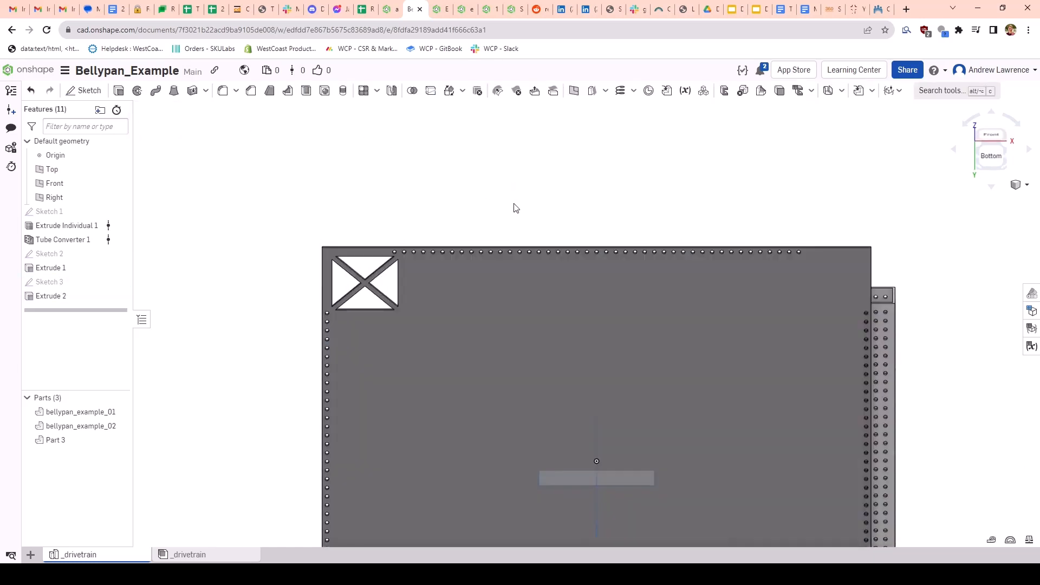
Step: Start a linear pattern of type Feature pattern with Extrude 2 as the feature to repeat
{"action": "scroll", "coordinate": [546, 351], "scroll_direction": "up", "scroll_amount": 2}
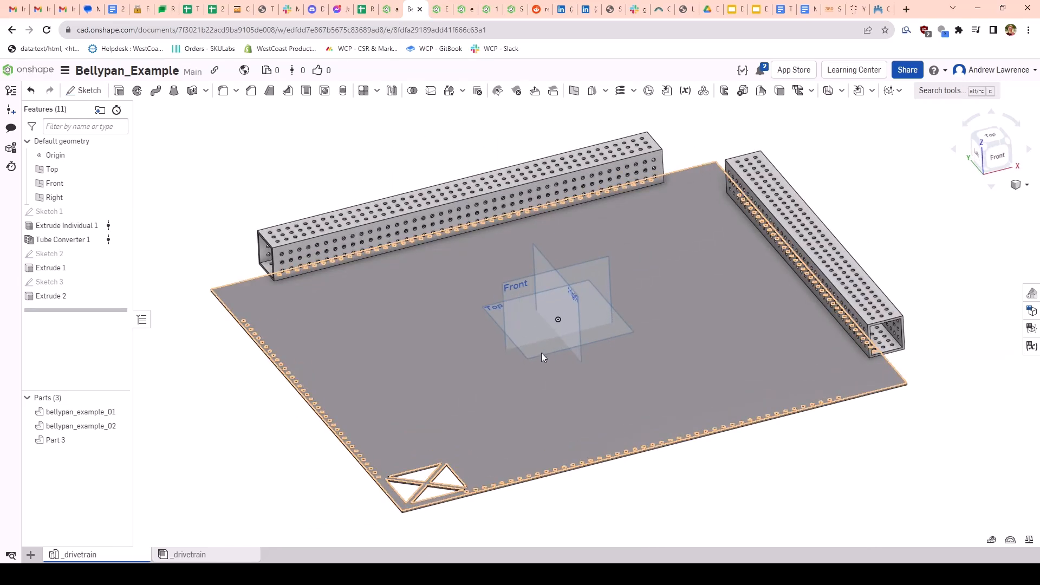
{"action": "left_click", "coordinate": [364, 91]}
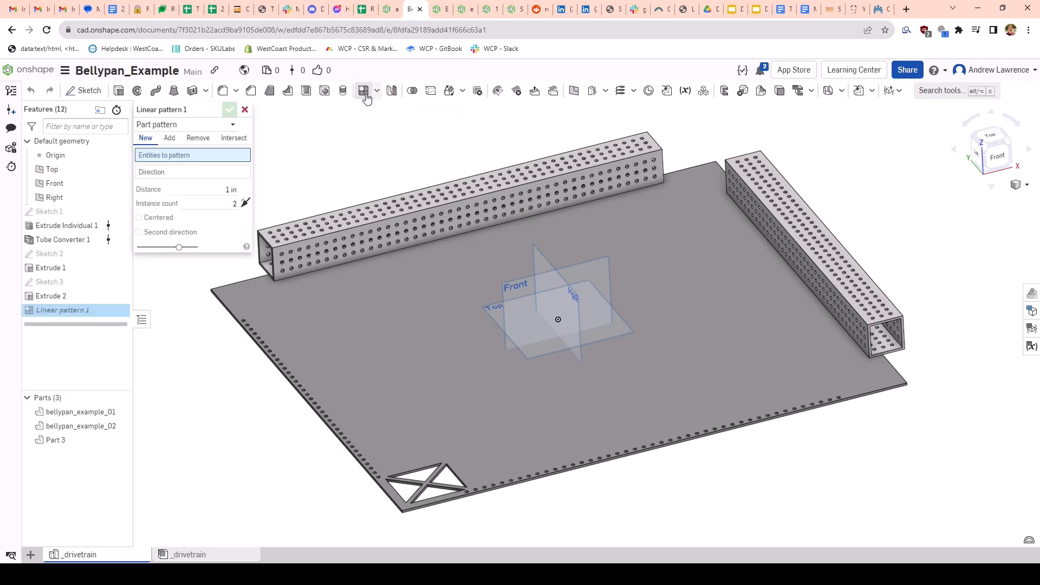
{"action": "left_click", "coordinate": [232, 125]}
{"action": "left_click", "coordinate": [200, 155]}
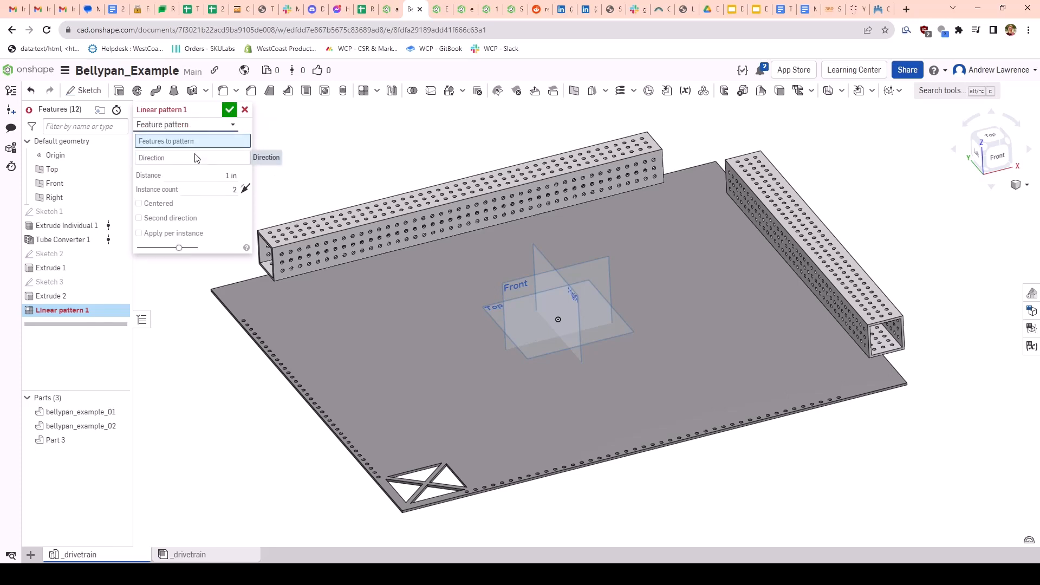
{"action": "left_click", "coordinate": [75, 298]}
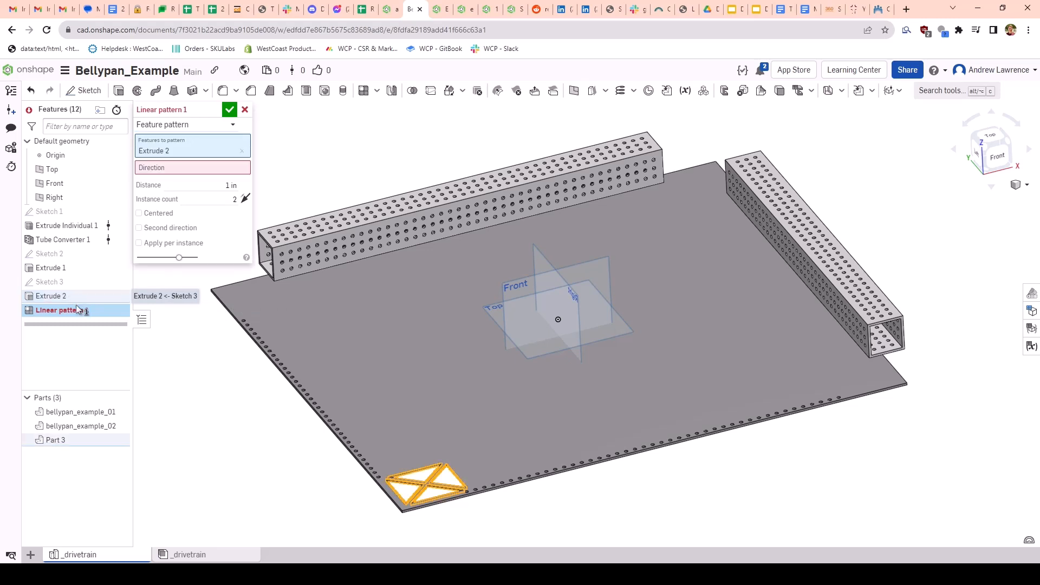
Step: Set the pattern direction along the plate's front edge and flip it so the copies run across the plate
{"action": "left_click", "coordinate": [184, 168]}
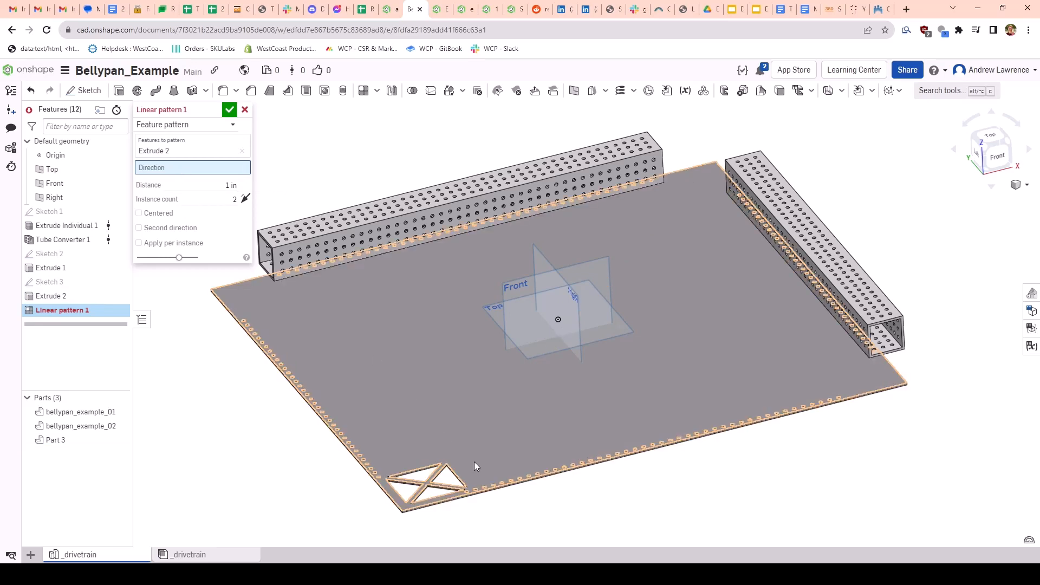
{"action": "scroll", "coordinate": [520, 520], "scroll_direction": "up", "scroll_amount": 3}
{"action": "scroll", "coordinate": [510, 490], "scroll_direction": "up", "scroll_amount": 3}
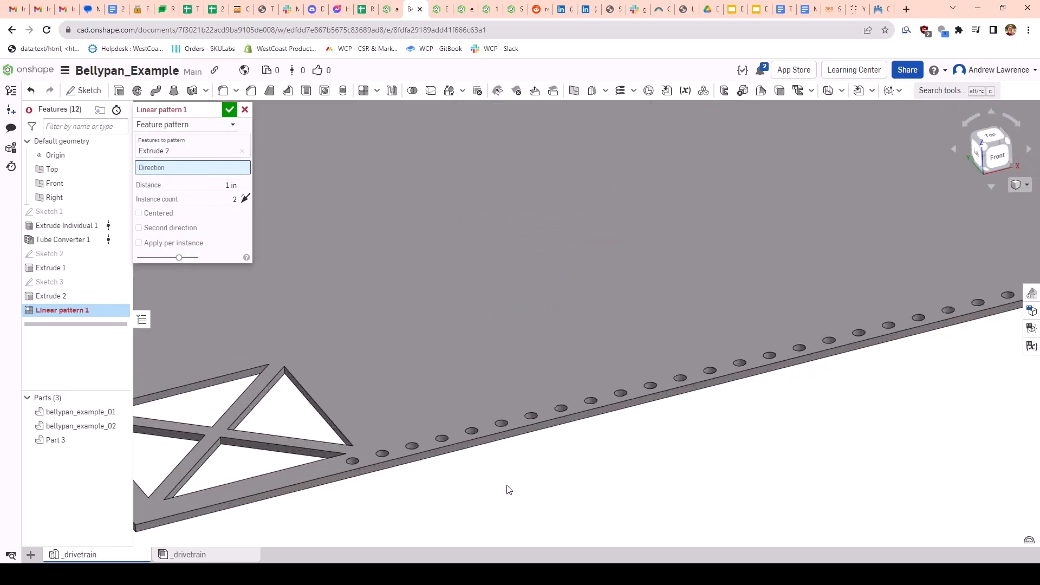
{"action": "left_click", "coordinate": [498, 435]}
{"action": "scroll", "coordinate": [469, 349], "scroll_direction": "down", "scroll_amount": 5}
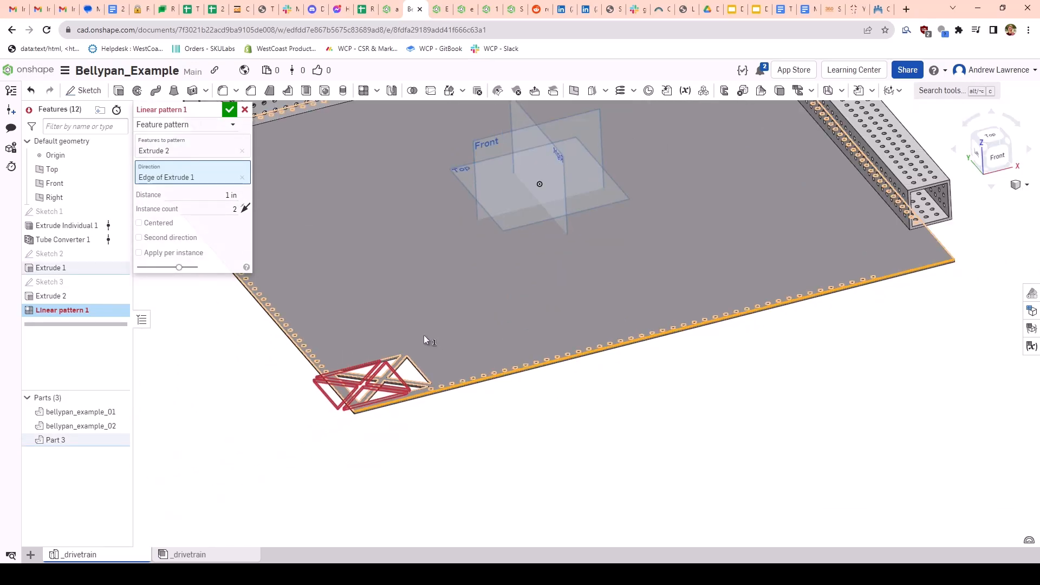
{"action": "scroll", "coordinate": [375, 383], "scroll_direction": "up", "scroll_amount": 3}
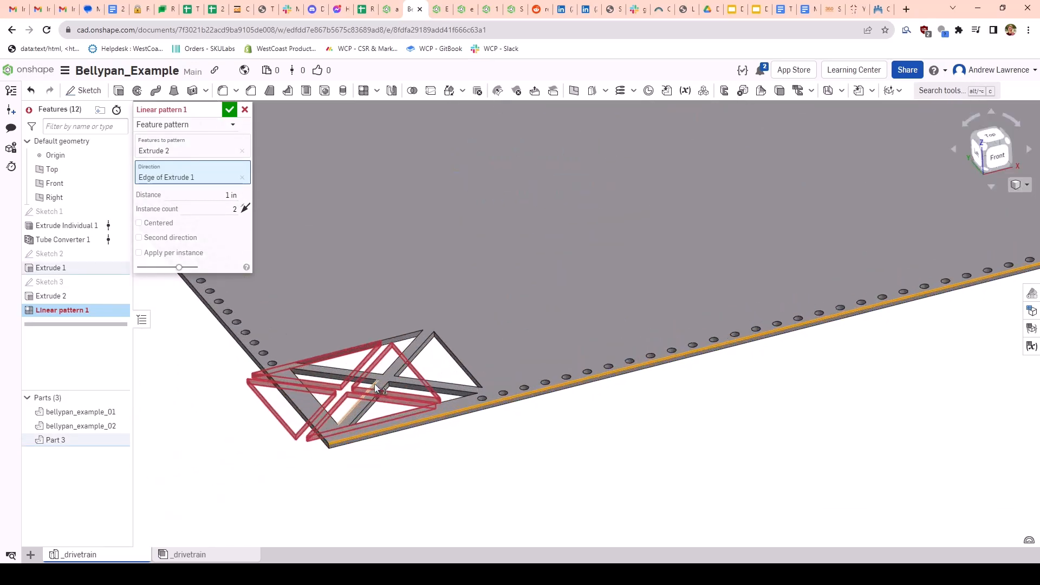
{"action": "left_click", "coordinate": [247, 208]}
Step: Set the first direction's spacing to 27.5/8 in and its instance count to 8
{"action": "left_click", "coordinate": [208, 196]}
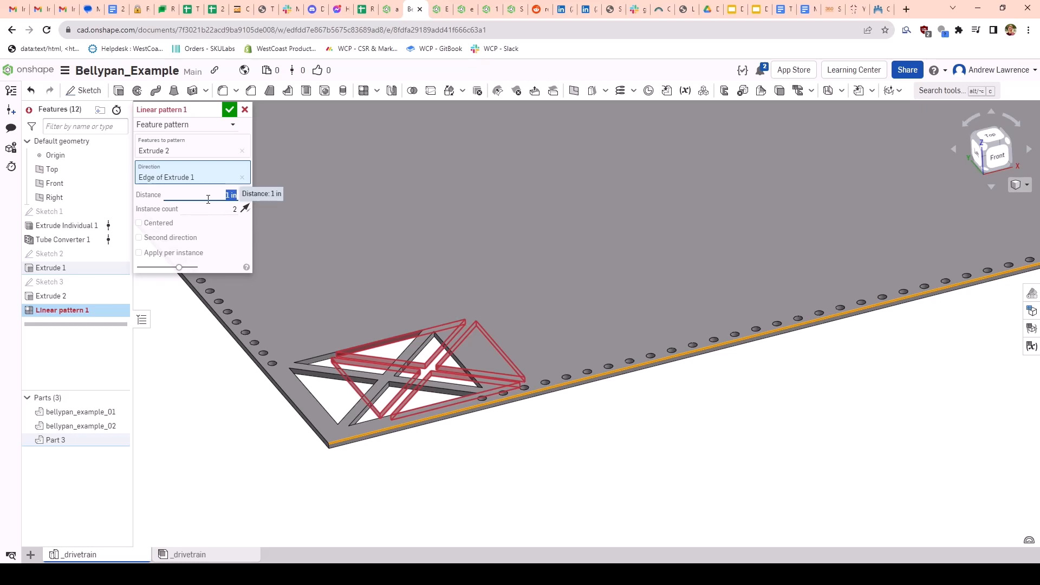
{"action": "type", "text": "27 .5/8"}
{"action": "key", "text": "Return"}
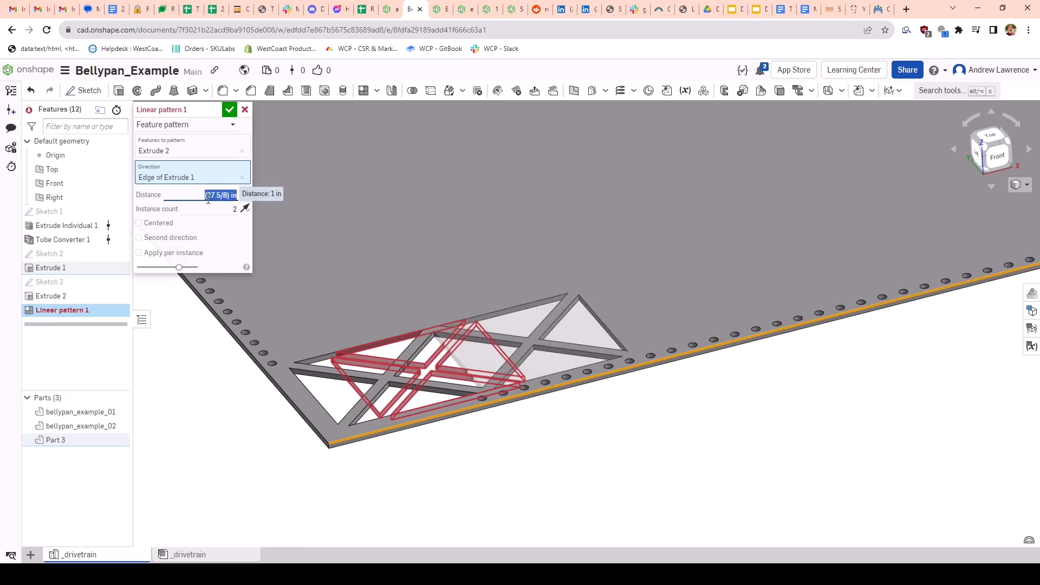
{"action": "scroll", "coordinate": [473, 346], "scroll_direction": "up", "scroll_amount": 3}
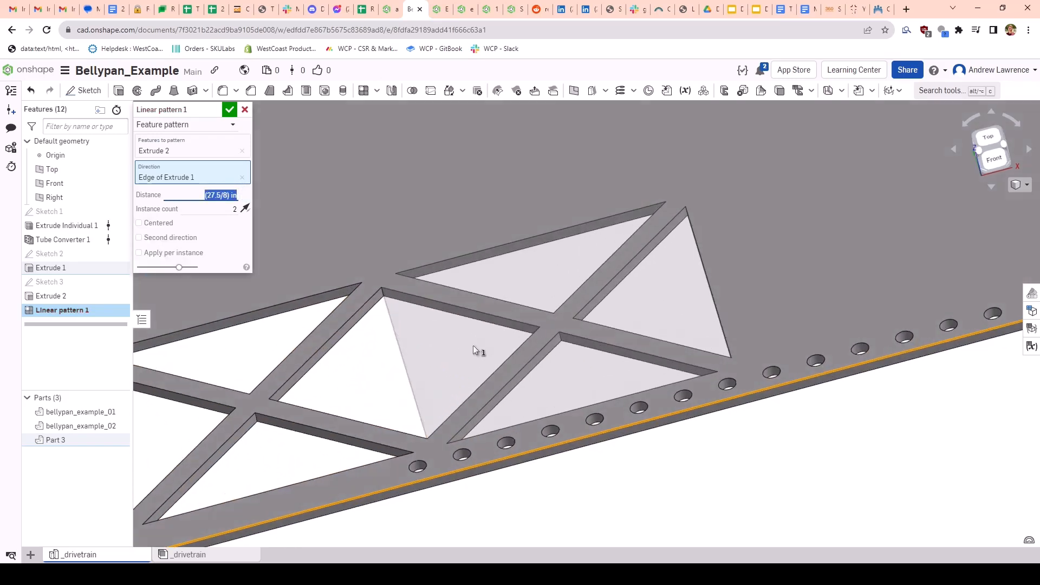
{"action": "mouse_move", "coordinate": [473, 345]}
{"action": "right_mouse_down"}
{"action": "mouse_move", "coordinate": [482, 357]}
{"action": "mouse_move", "coordinate": [493, 346]}
{"action": "right_mouse_up"}
{"action": "scroll", "coordinate": [495, 348], "scroll_direction": "down", "scroll_amount": 3}
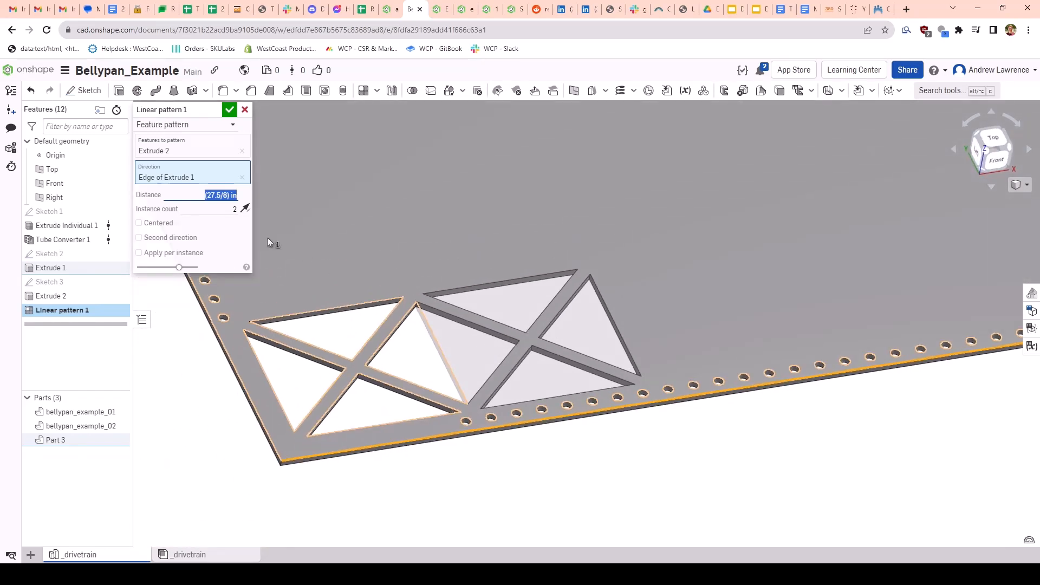
{"action": "left_click", "coordinate": [223, 205]}
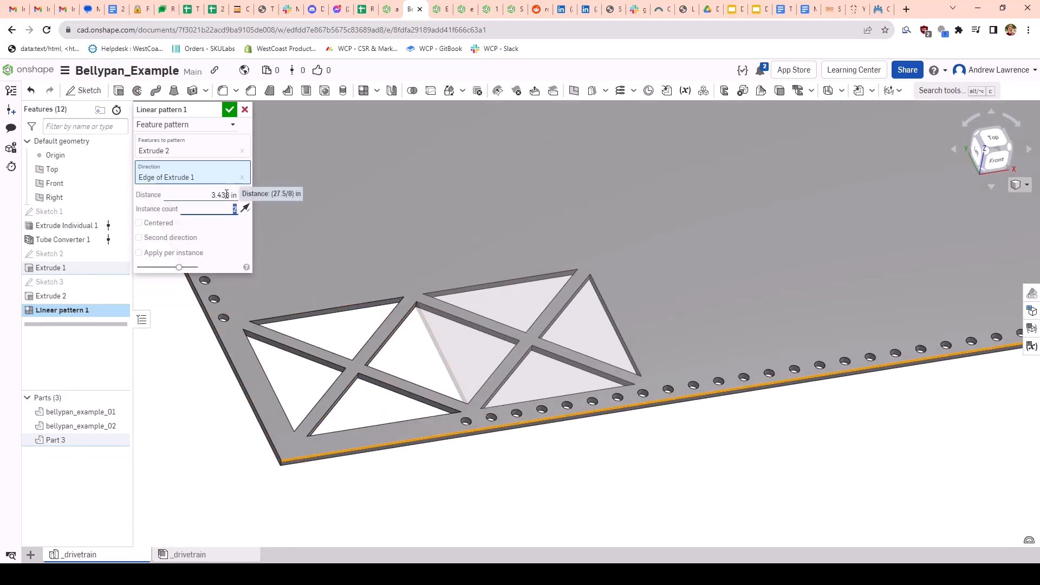
{"action": "type", "text": "8"}
{"action": "key", "text": "Return"}
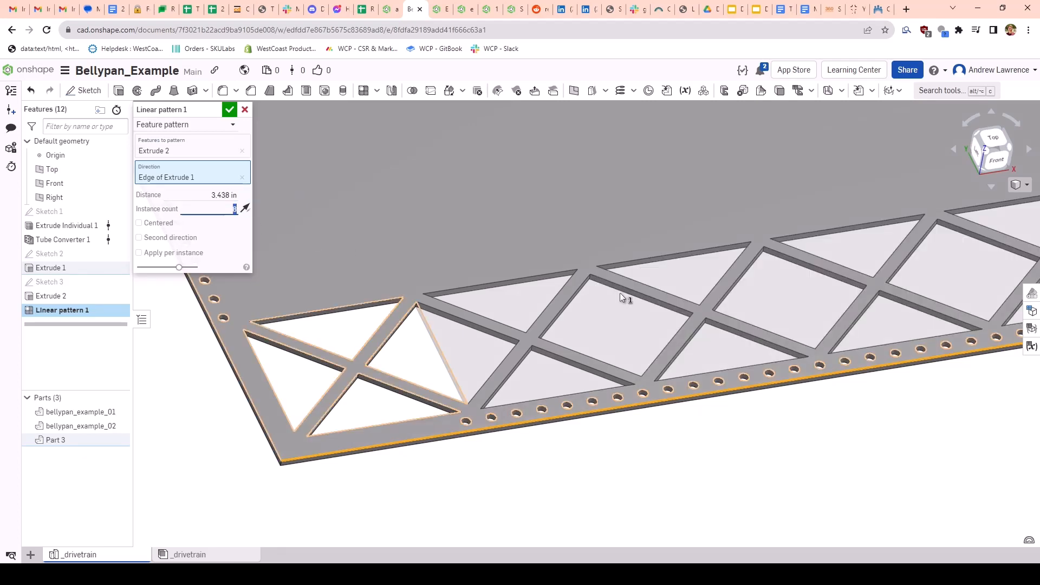
{"action": "scroll", "coordinate": [621, 294], "scroll_direction": "down", "scroll_amount": 6}
{"action": "scroll", "coordinate": [882, 258], "scroll_direction": "up", "scroll_amount": 4}
{"action": "middle_click_drag", "start_coordinate": [883, 258], "coordinate": [921, 325]}
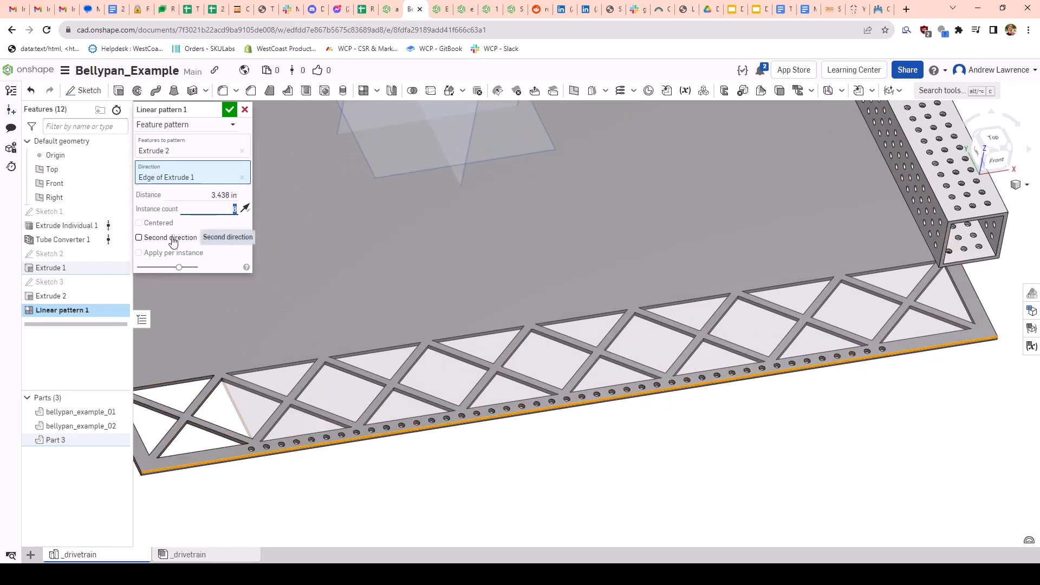
Step: Enable a second pattern direction along the plate's adjacent side edge at the pocketed corner
{"action": "left_click", "coordinate": [174, 242]}
{"action": "scroll", "coordinate": [363, 314], "scroll_direction": "down", "scroll_amount": 5}
{"action": "scroll", "coordinate": [436, 324], "scroll_direction": "up", "scroll_amount": 4}
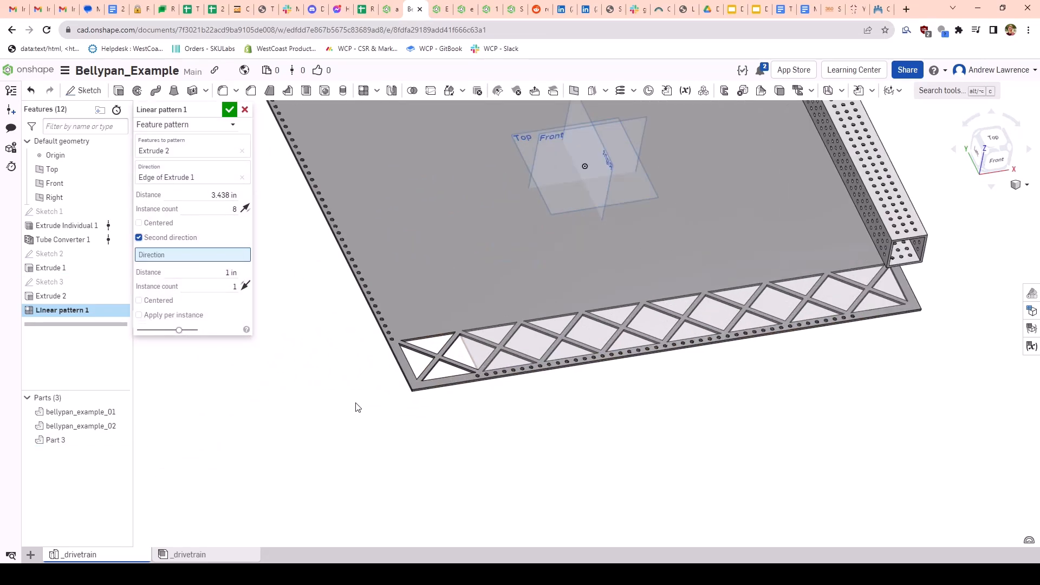
{"action": "scroll", "coordinate": [357, 407], "scroll_direction": "up", "scroll_amount": 2}
{"action": "left_click", "coordinate": [417, 348]}
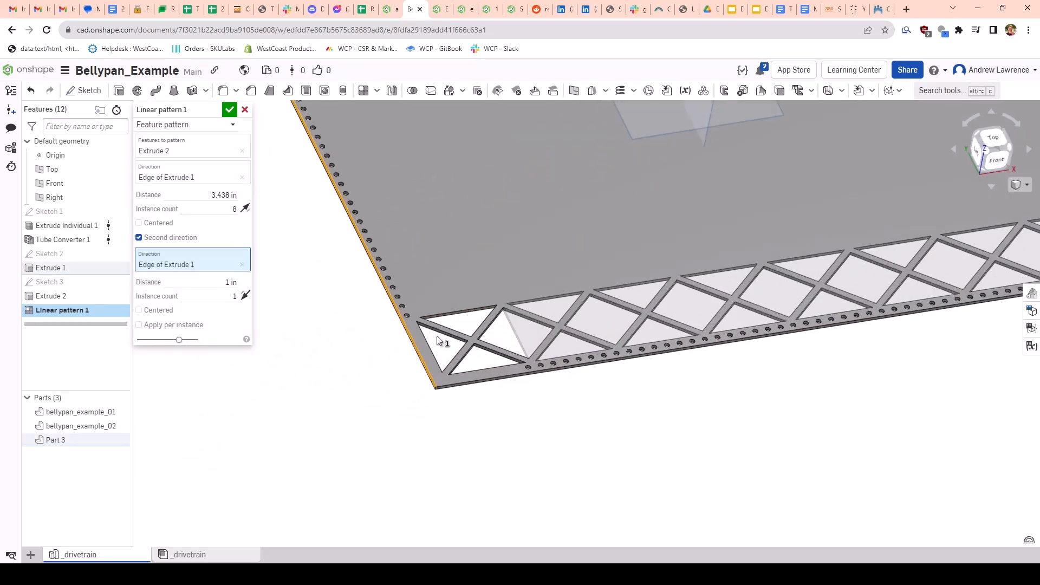
{"action": "scroll", "coordinate": [439, 340], "scroll_direction": "down", "scroll_amount": 1}
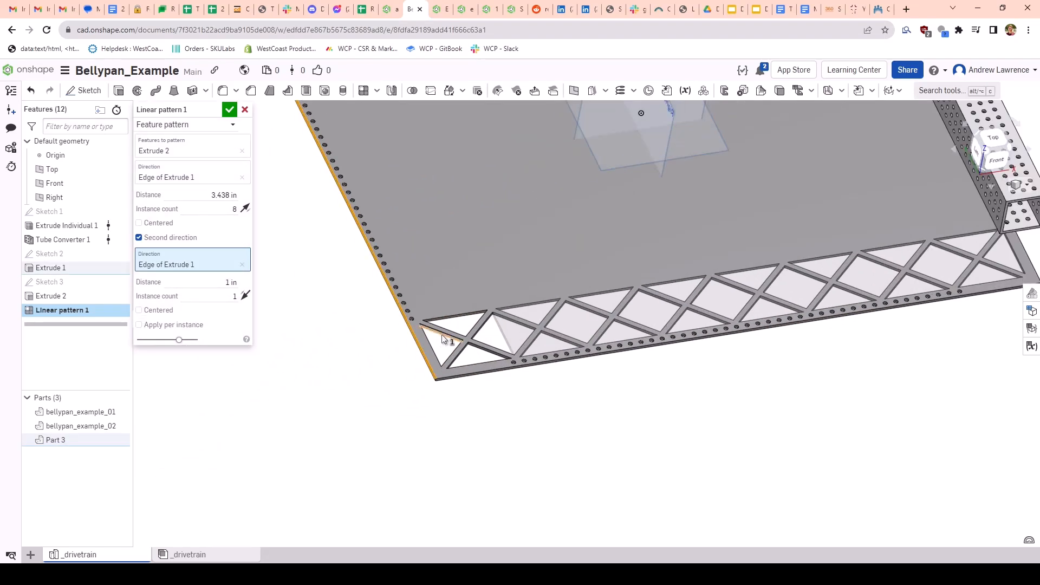
Step: Give the second direction 8 instances spaced 24.5/8 in, flip it onto the plate, and accept the linear pattern
{"action": "left_click", "coordinate": [229, 292]}
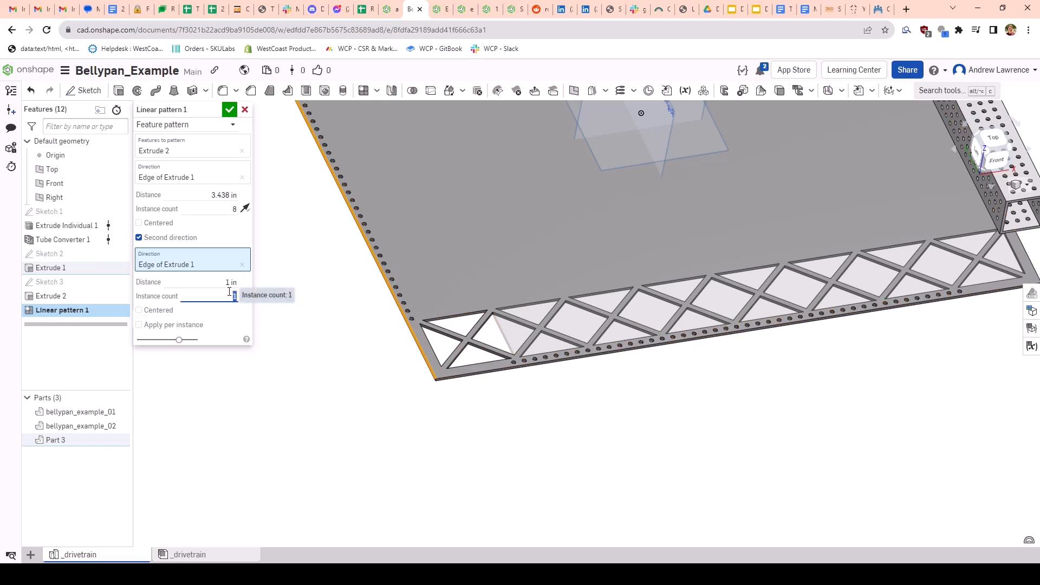
{"action": "type", "text": "8"}
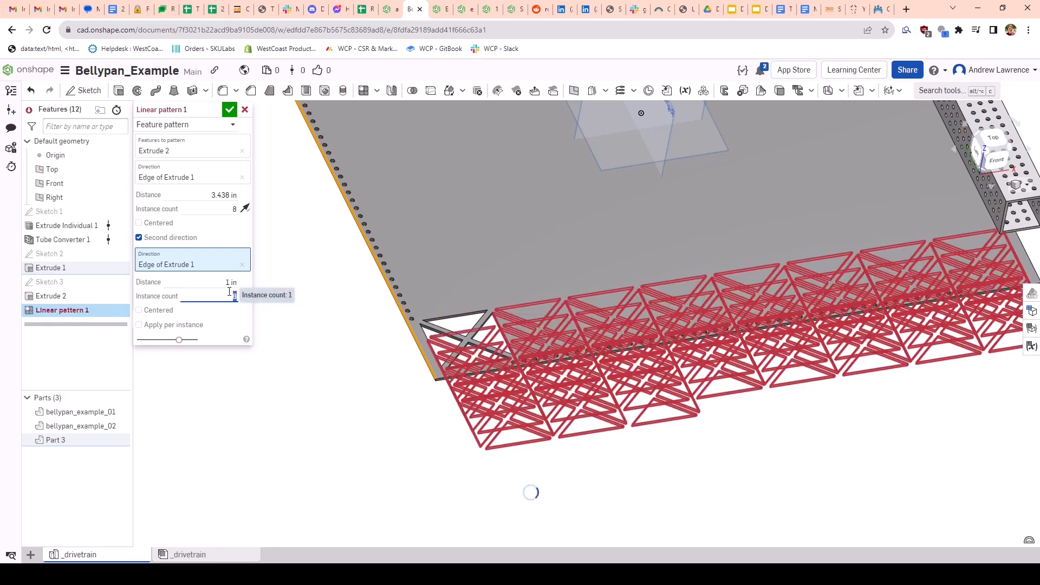
{"action": "left_click", "coordinate": [244, 296]}
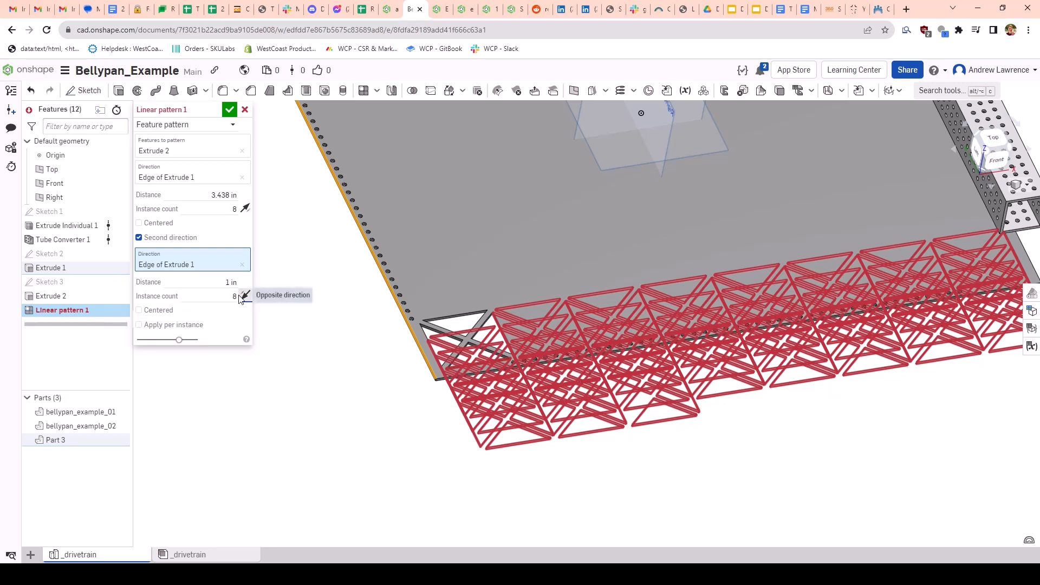
{"action": "left_click", "coordinate": [217, 282]}
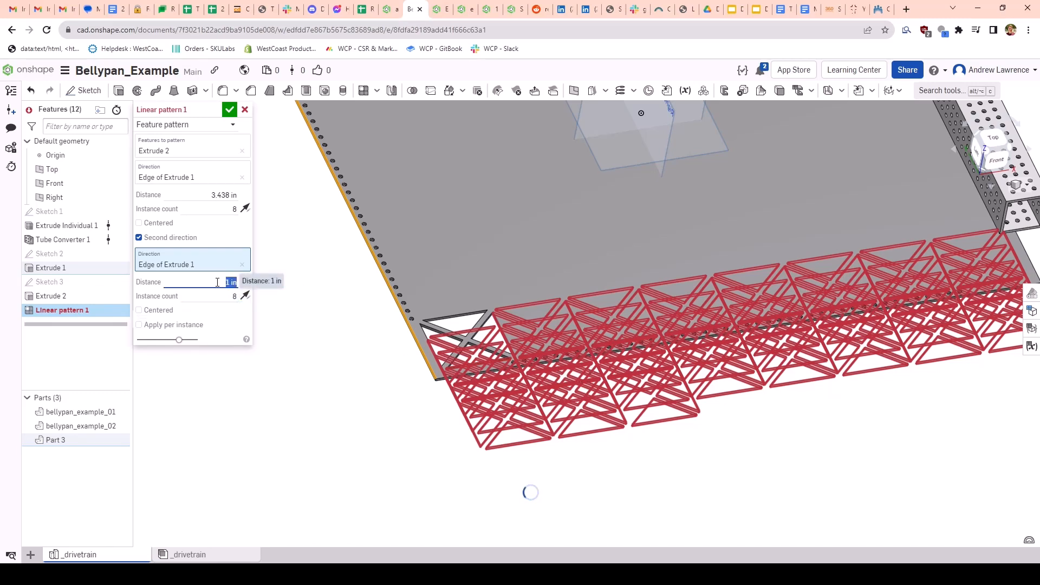
{"action": "type", "text": "24.5/8"}
{"action": "key", "text": "Return"}
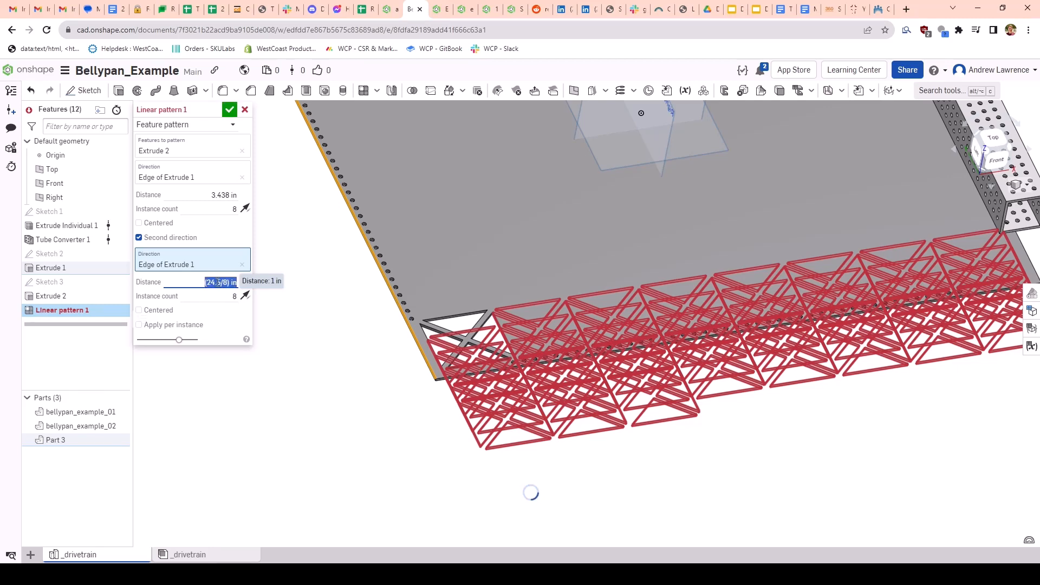
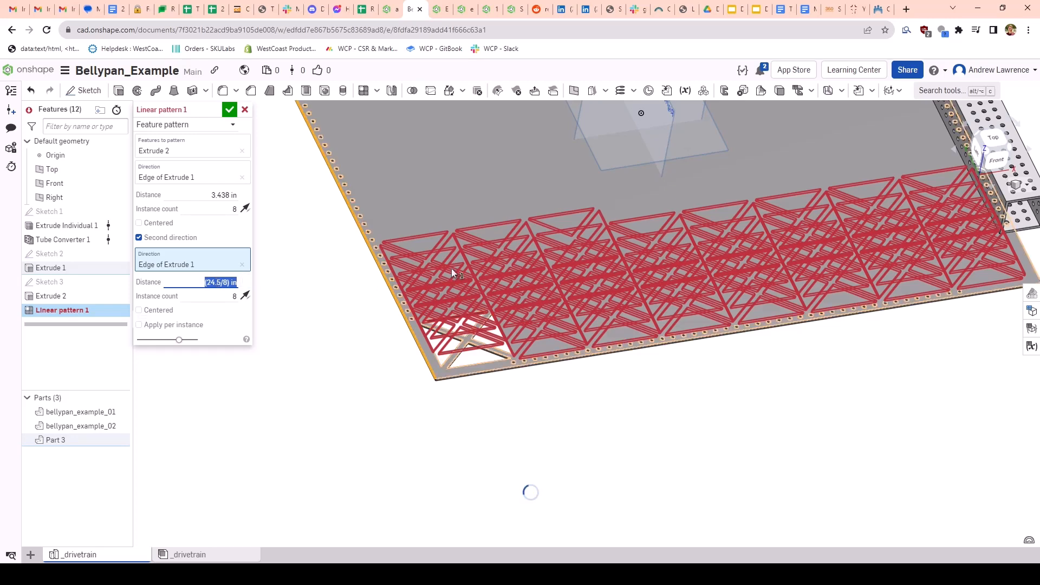
{"action": "scroll", "coordinate": [535, 252], "scroll_direction": "down", "scroll_amount": 2}
{"action": "middle_click_drag", "start_coordinate": [535, 252], "coordinate": [461, 411]}
{"action": "scroll", "coordinate": [473, 381], "scroll_direction": "up", "scroll_amount": 1}
{"action": "right_click_drag", "start_coordinate": [472, 381], "coordinate": [460, 363]}
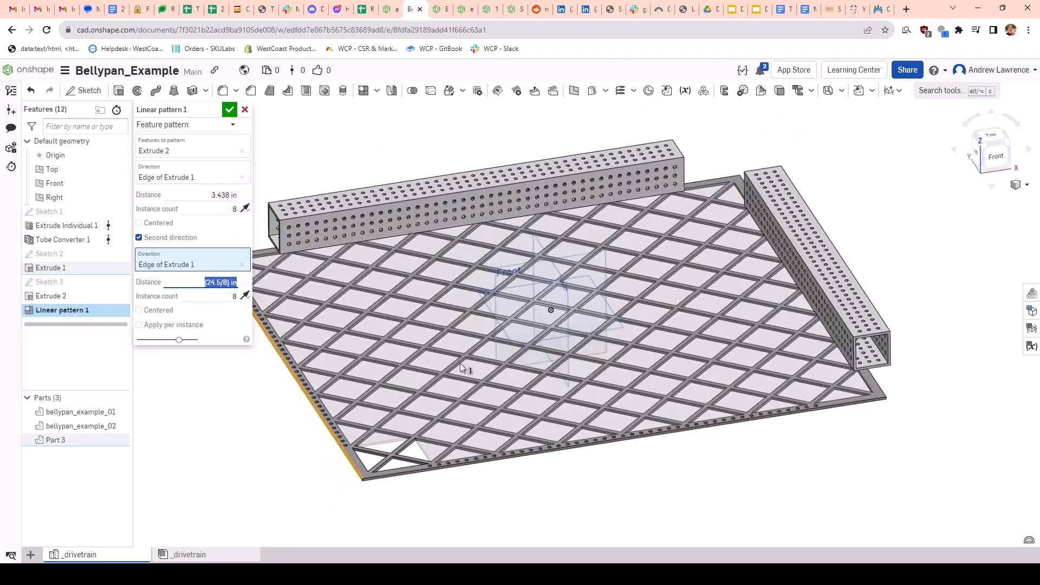
{"action": "left_click", "coordinate": [229, 109]}
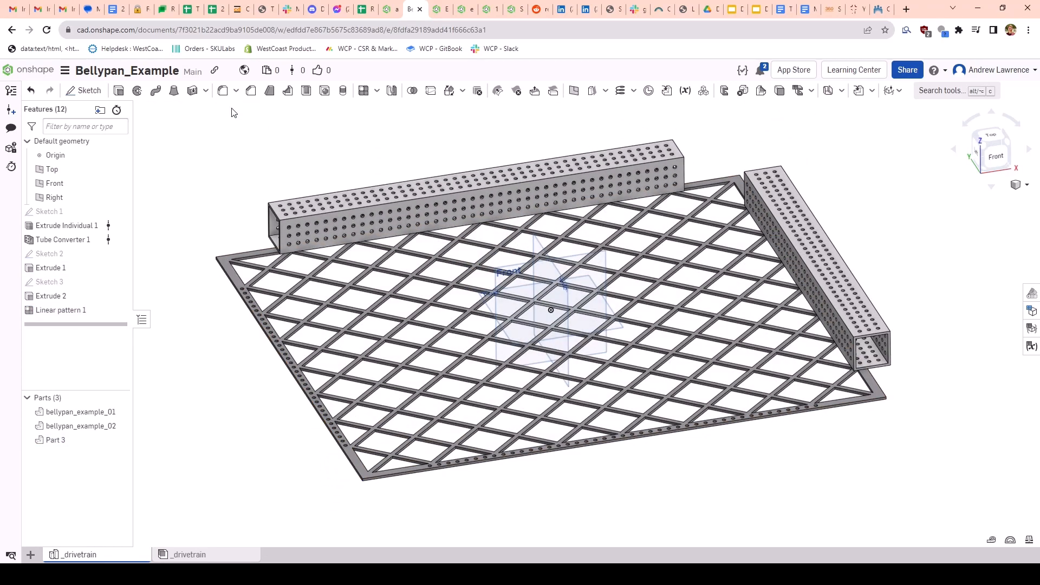
Step: Inspect the patterned pockets across the plate and at its far corner beside the tube from below
{"action": "scroll", "coordinate": [550, 317], "scroll_direction": "up", "scroll_amount": 3}
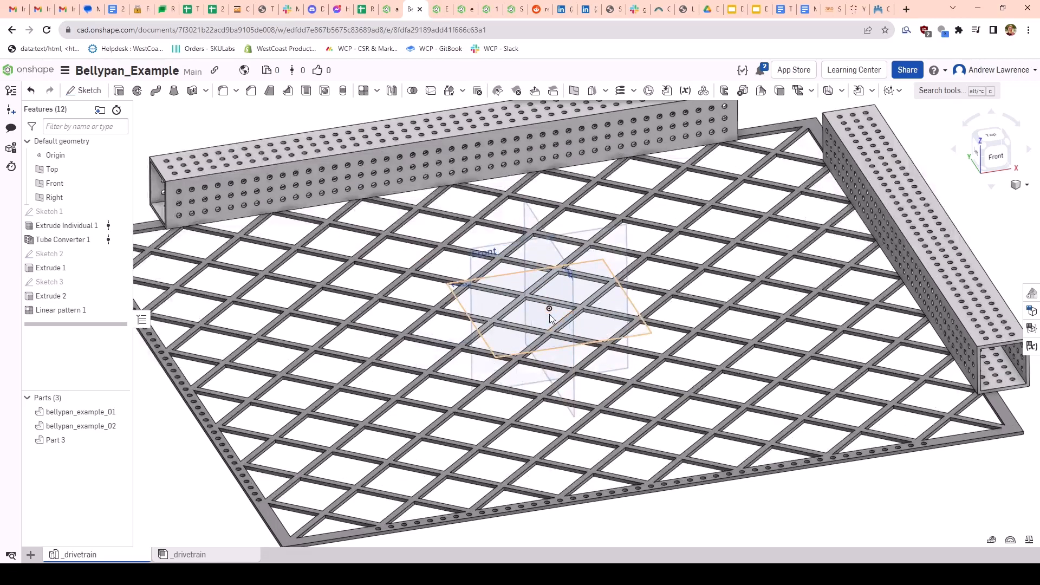
{"action": "scroll", "coordinate": [549, 314], "scroll_direction": "down", "scroll_amount": 5}
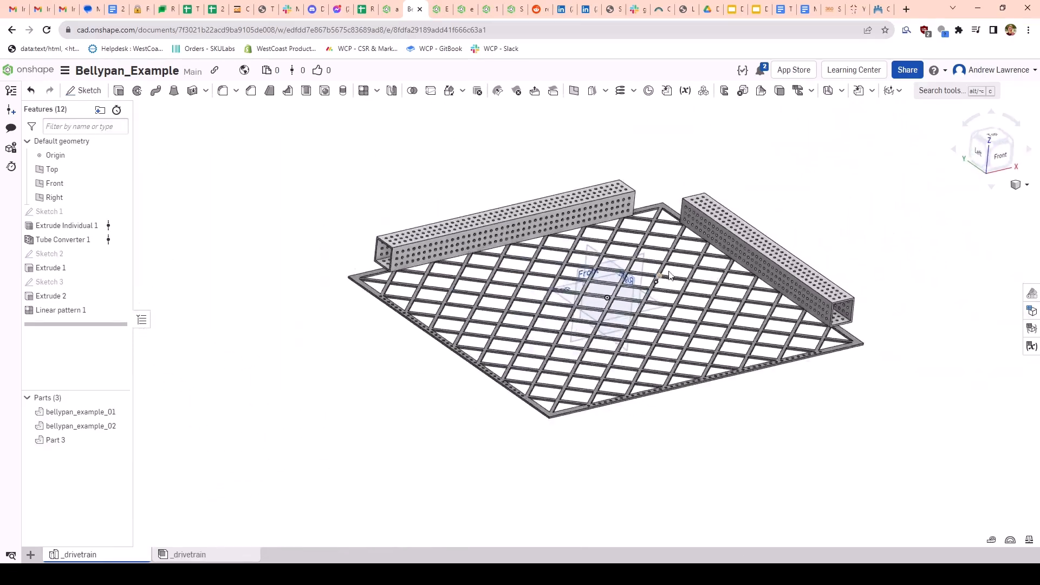
{"action": "scroll", "coordinate": [816, 332], "scroll_direction": "up", "scroll_amount": 5}
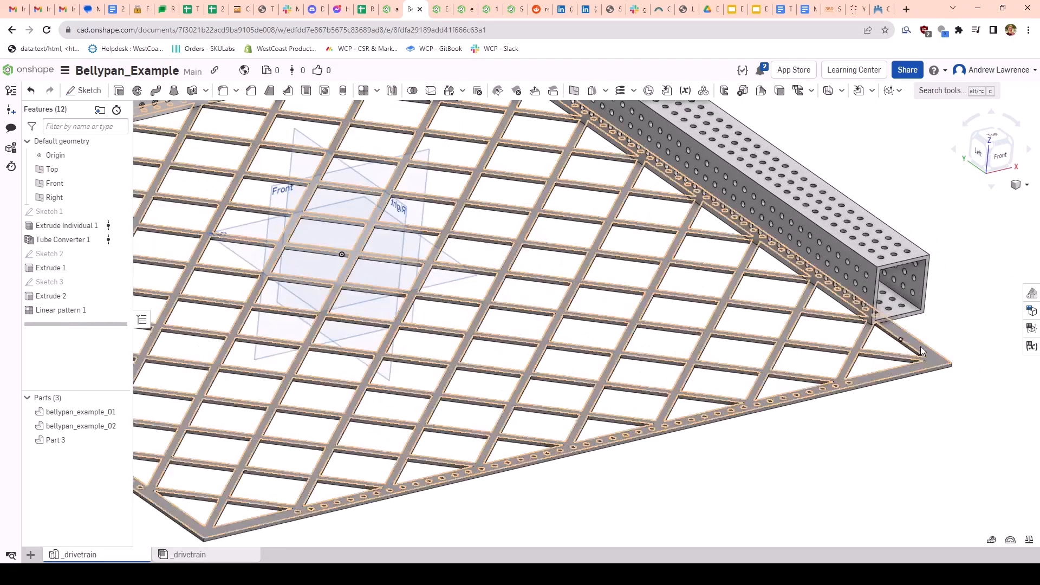
{"action": "right_click_drag", "start_coordinate": [921, 346], "coordinate": [844, 274]}
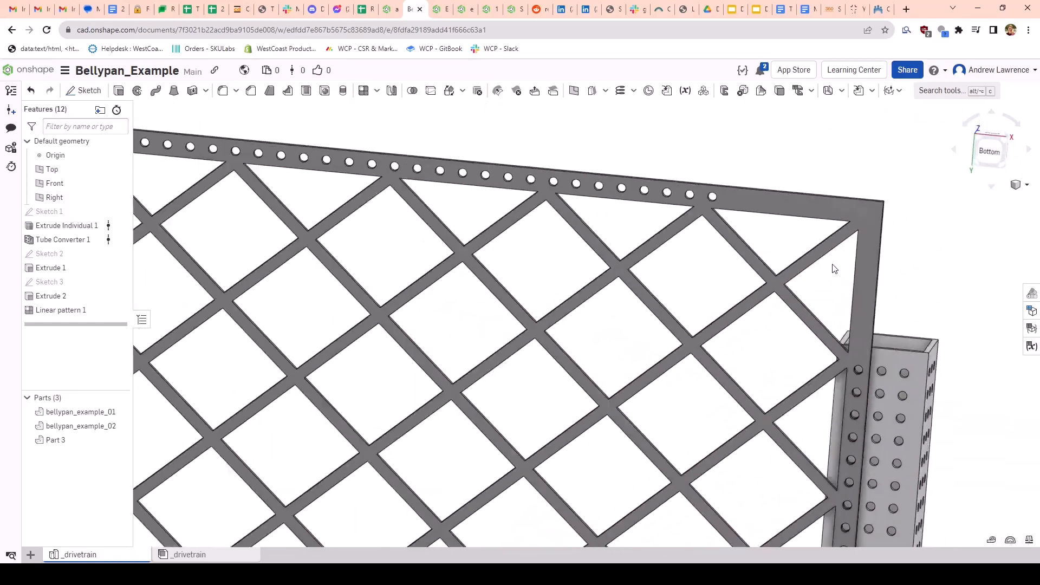
Step: Inspect the patterned pocket grid from above, including the ribs and the plate corners beside the tubes
{"action": "scroll", "coordinate": [778, 283], "scroll_direction": "down", "scroll_amount": 4}
{"action": "right_click_drag", "start_coordinate": [688, 262], "coordinate": [688, 346]}
{"action": "middle_click_drag", "start_coordinate": [619, 240], "coordinate": [689, 351]}
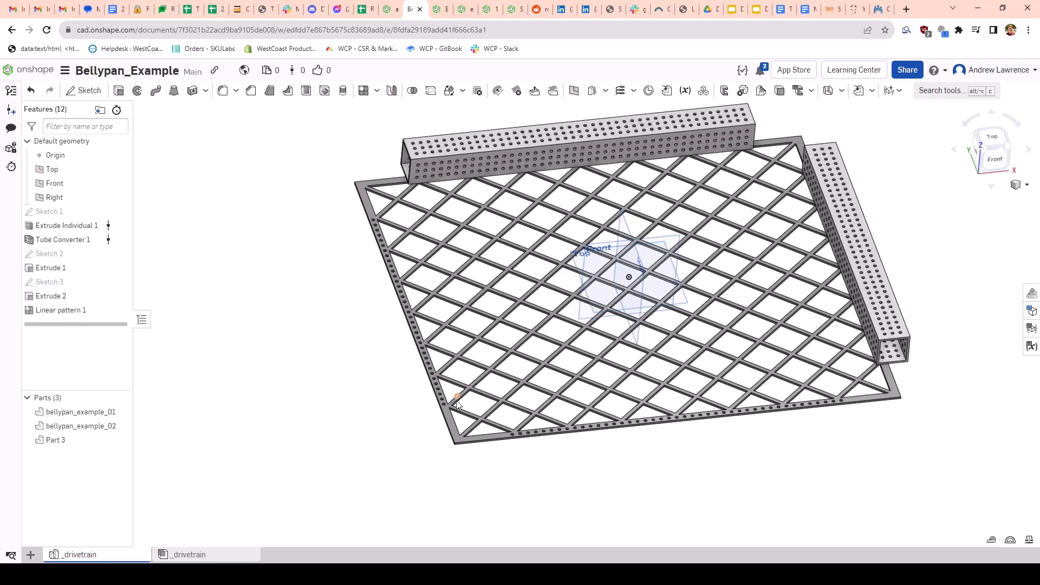
{"action": "scroll", "coordinate": [462, 395], "scroll_direction": "up", "scroll_amount": 3}
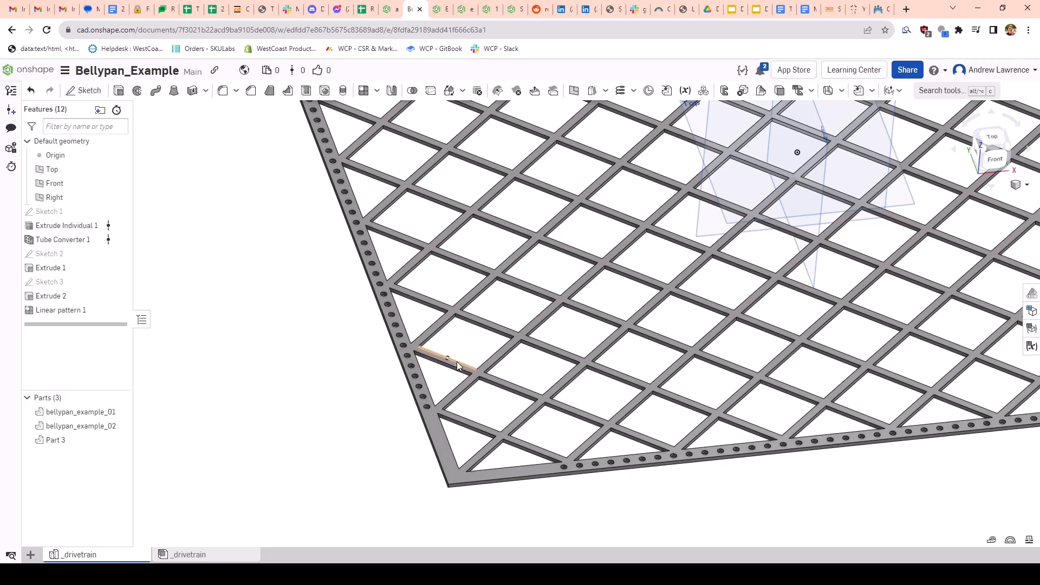
{"action": "scroll", "coordinate": [740, 313], "scroll_direction": "up", "scroll_amount": 5}
{"action": "scroll", "coordinate": [721, 324], "scroll_direction": "down", "scroll_amount": 5}
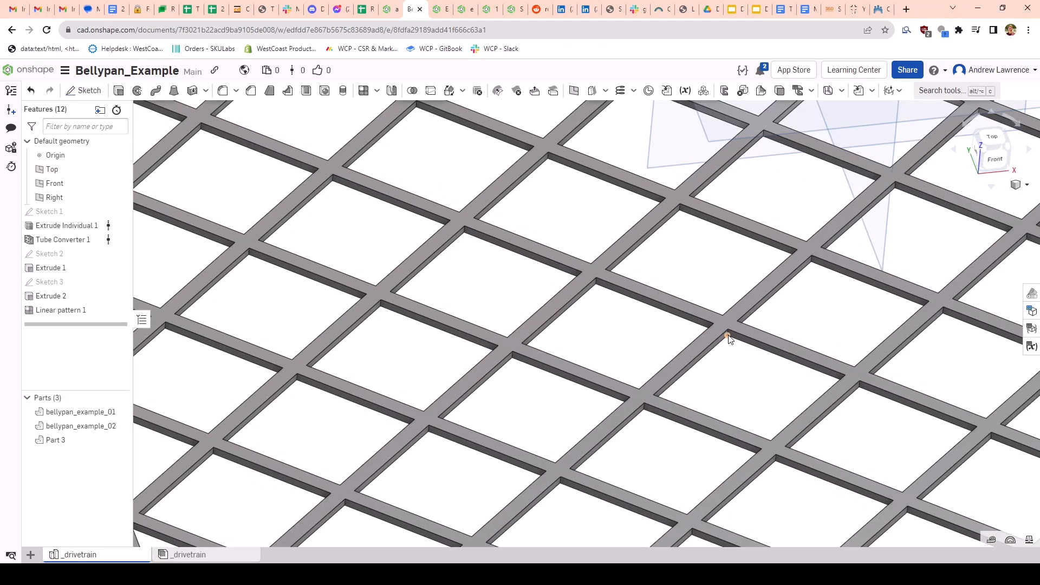
{"action": "scroll", "coordinate": [728, 338], "scroll_direction": "down", "scroll_amount": 6}
{"action": "scroll", "coordinate": [889, 241], "scroll_direction": "up", "scroll_amount": 3}
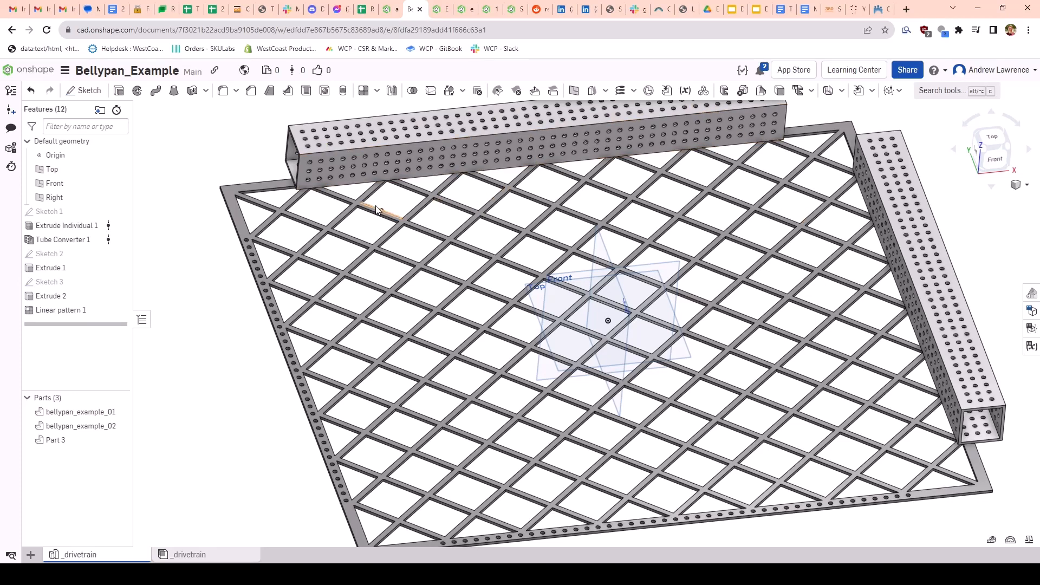
{"action": "scroll", "coordinate": [297, 178], "scroll_direction": "up", "scroll_amount": 3}
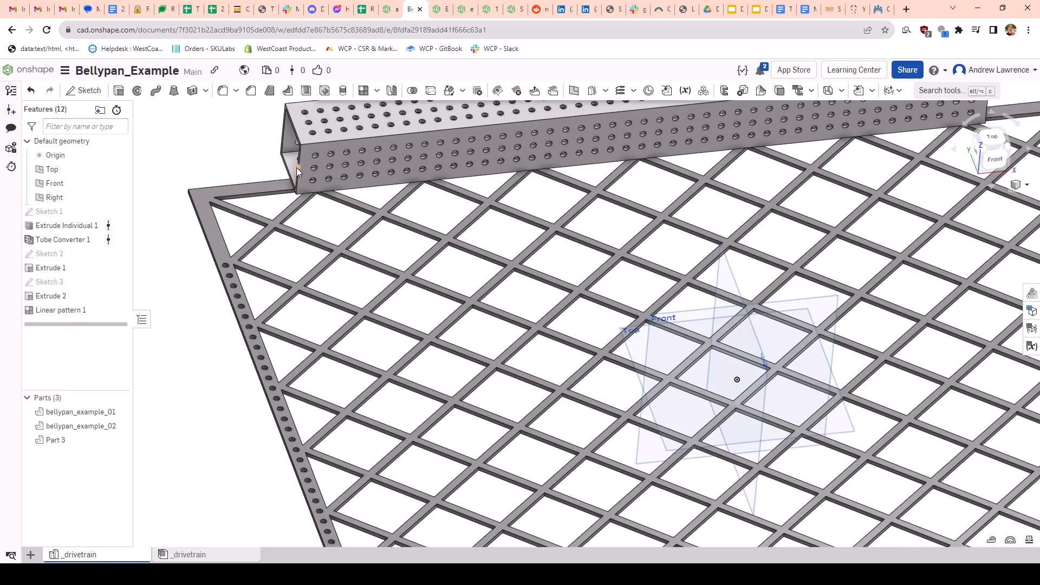
{"action": "scroll", "coordinate": [297, 167], "scroll_direction": "up", "scroll_amount": 2}
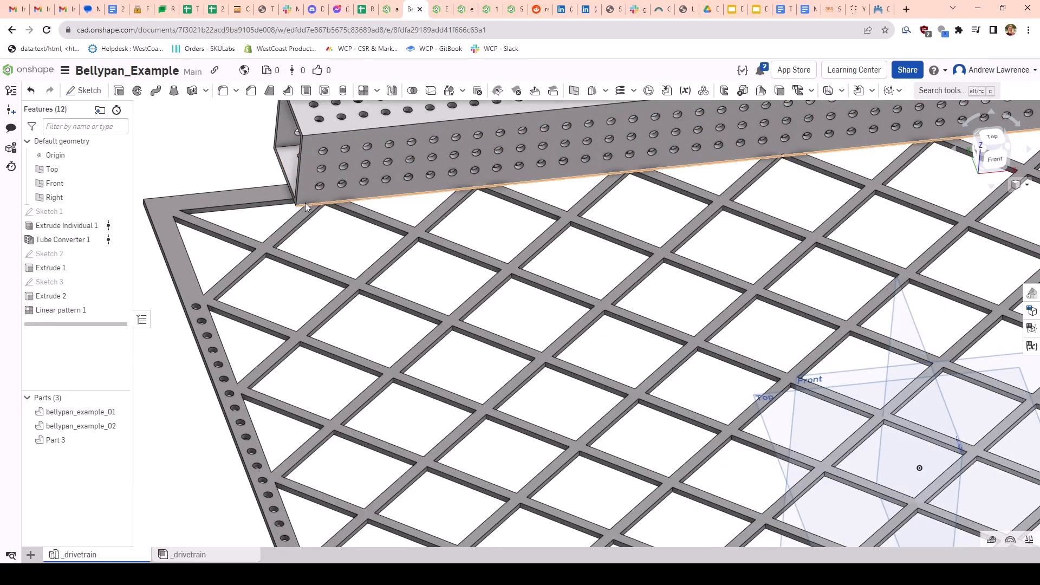
Step: Start a sketch on the plate's bottom face and show the hidden Sketch 1 for reference
{"action": "right_click_drag", "start_coordinate": [304, 203], "coordinate": [282, 197]}
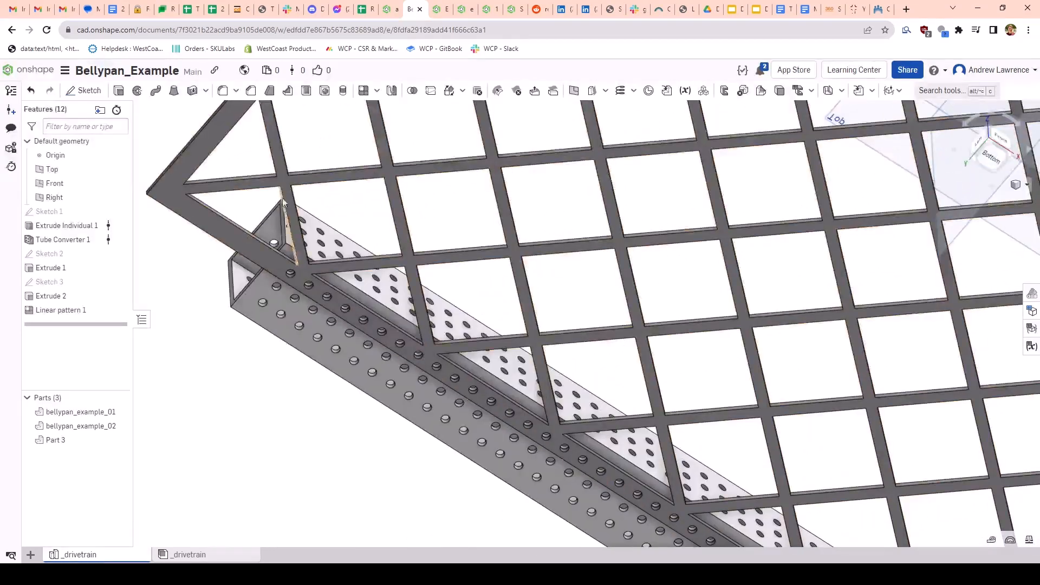
{"action": "left_click", "coordinate": [261, 255]}
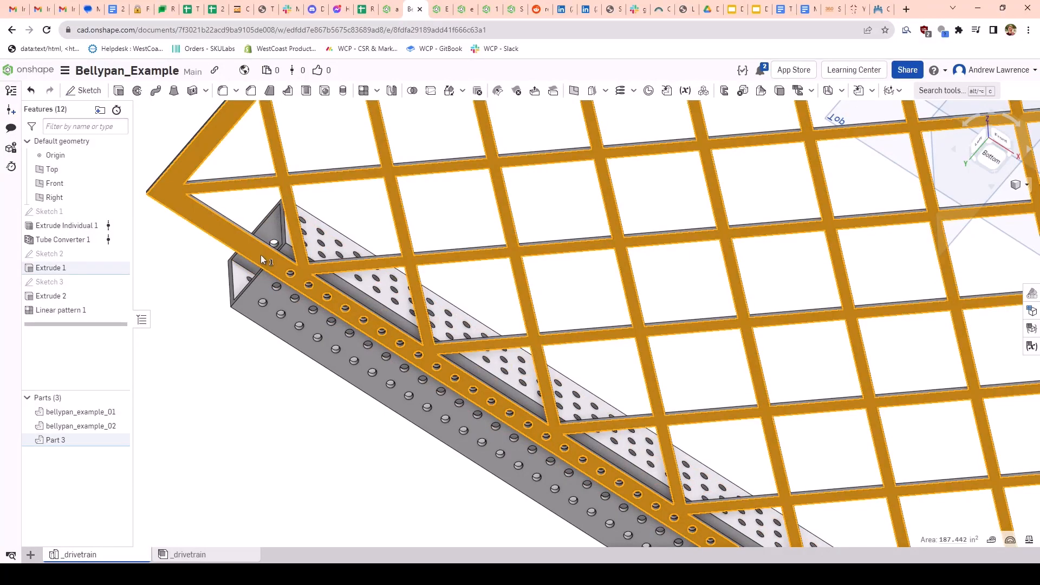
{"action": "key", "text": "shift+s"}
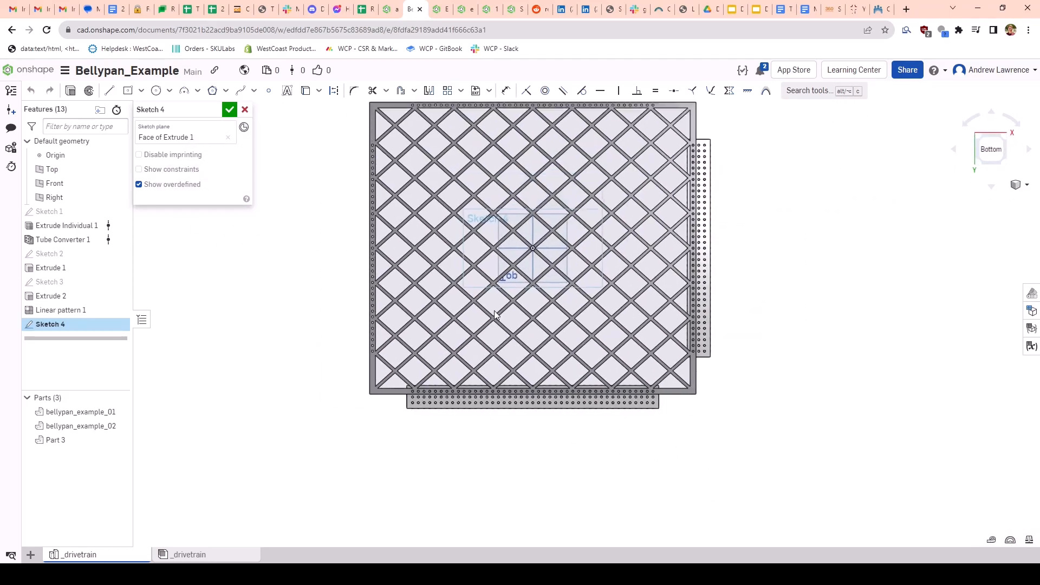
{"action": "middle_click_drag", "start_coordinate": [494, 310], "coordinate": [482, 355]}
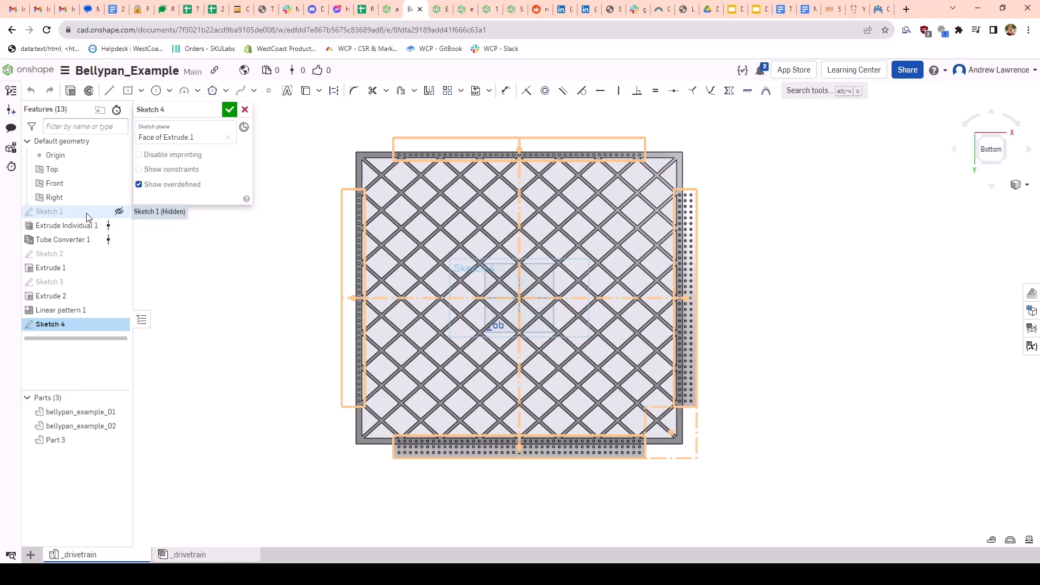
{"action": "left_click", "coordinate": [119, 212]}
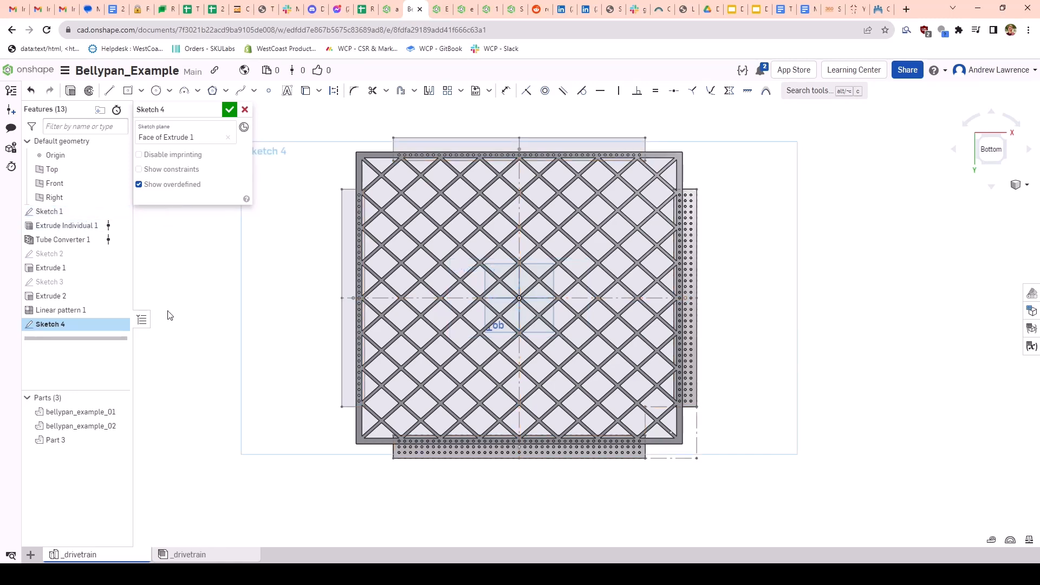
{"action": "scroll", "coordinate": [699, 444], "scroll_direction": "up", "scroll_amount": 6}
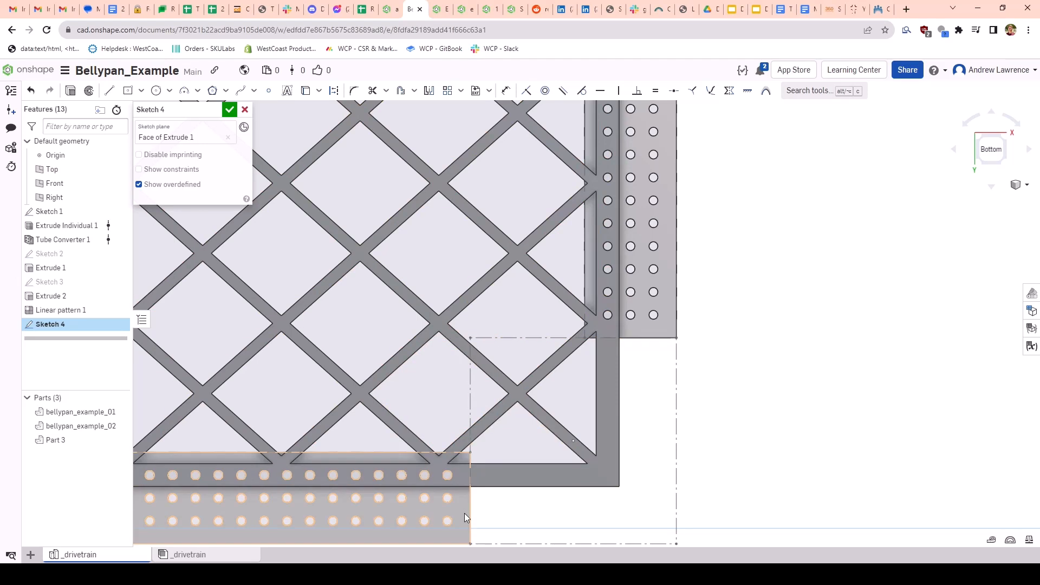
{"action": "scroll", "coordinate": [469, 491], "scroll_direction": "down", "scroll_amount": 2}
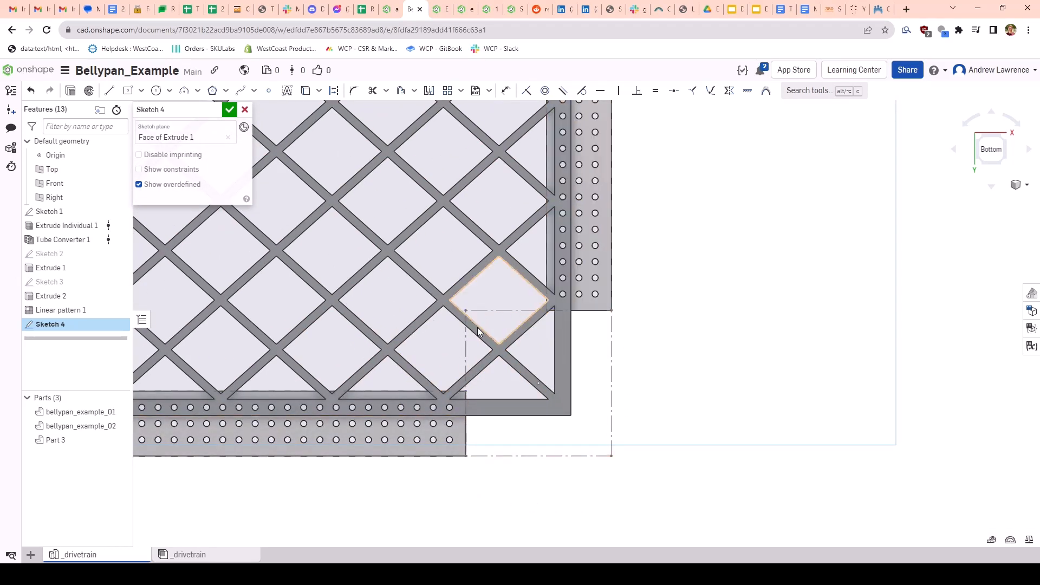
Step: Switch to the drivetrain assembly and examine from below how a swerve module fills the frame corner
{"action": "left_click", "coordinate": [217, 557]}
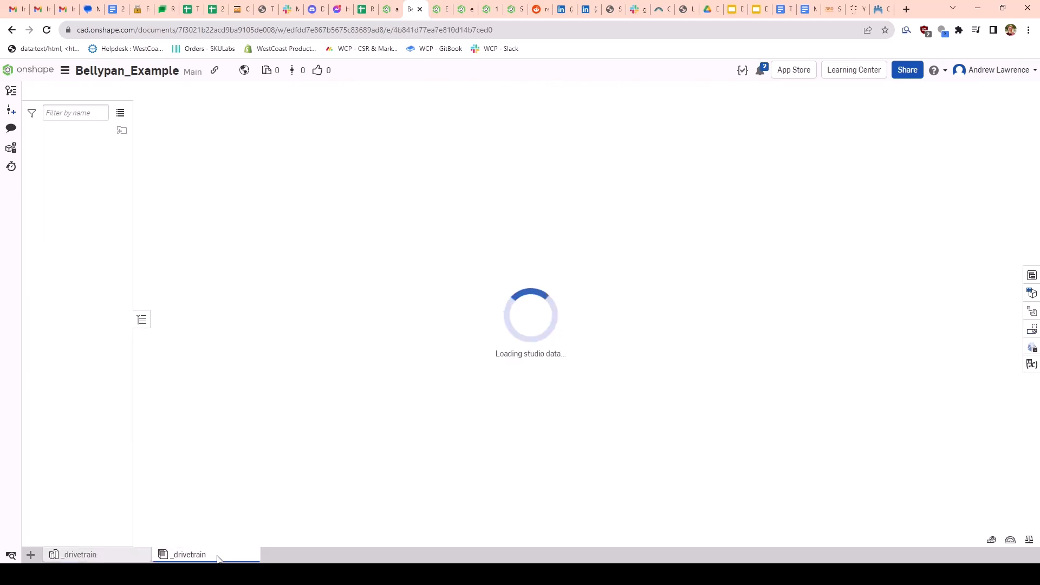
{"action": "right_click_drag", "start_coordinate": [567, 415], "coordinate": [889, 228]}
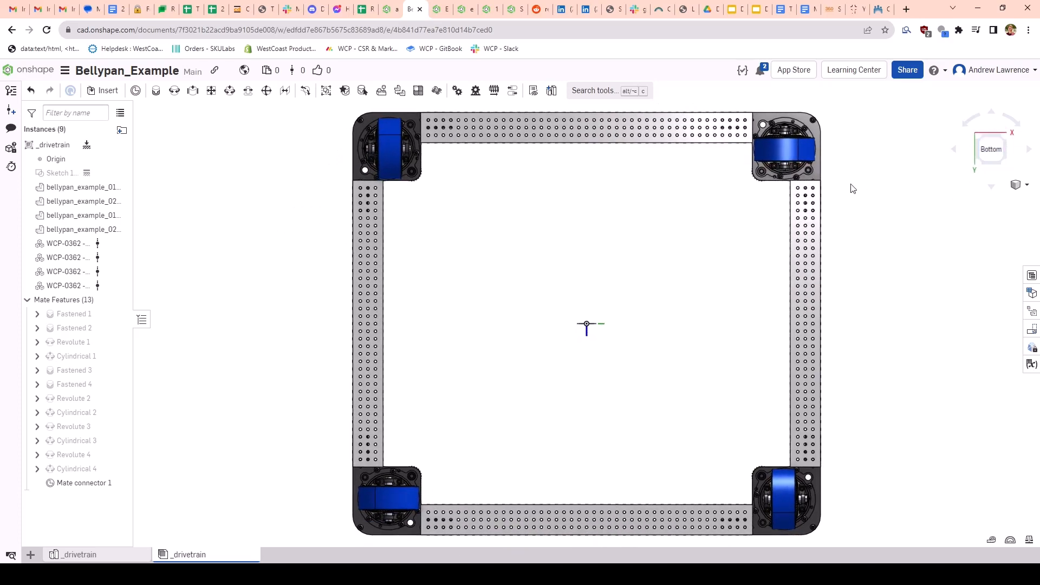
{"action": "scroll", "coordinate": [817, 164], "scroll_direction": "up", "scroll_amount": 5}
{"action": "middle_click_drag", "start_coordinate": [767, 157], "coordinate": [747, 231]}
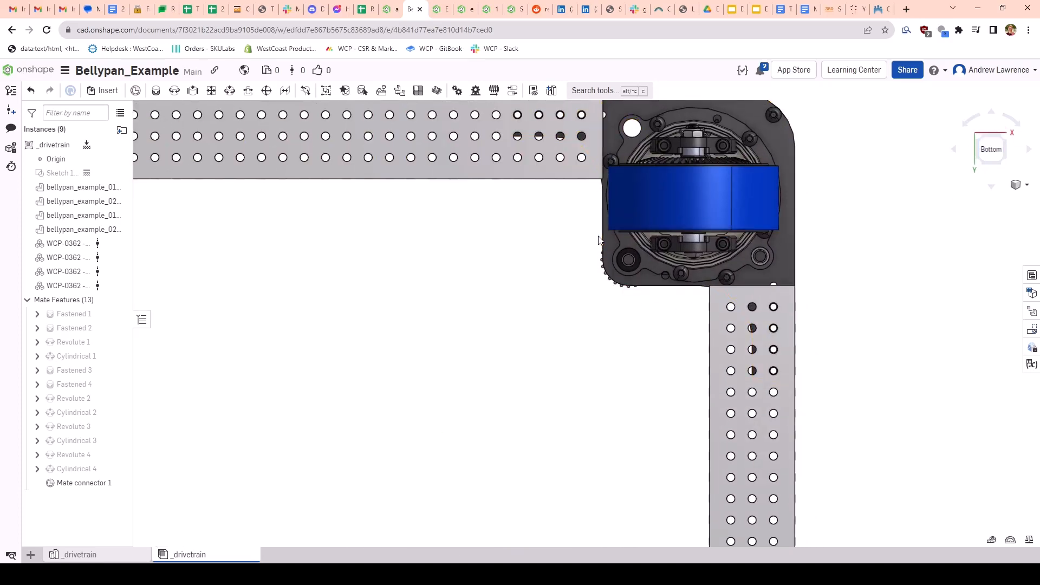
{"action": "scroll", "coordinate": [599, 217], "scroll_direction": "up", "scroll_amount": 1}
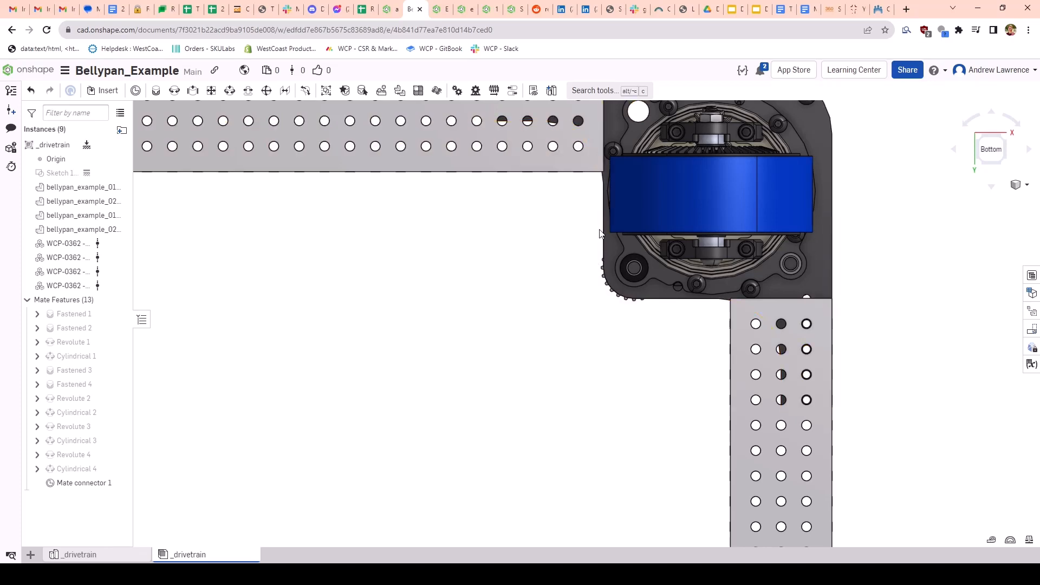
{"action": "scroll", "coordinate": [600, 234], "scroll_direction": "down", "scroll_amount": 4}
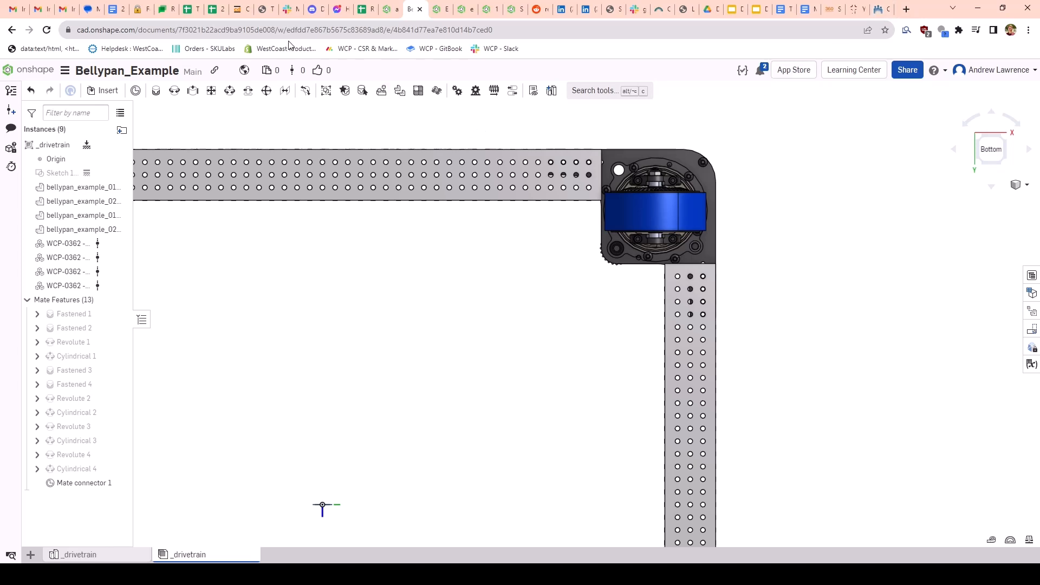
Step: Return to the part studio and sketch a four-line outline about 3.4 by 3.5 in around the plate corner between the two tubes
{"action": "left_click", "coordinate": [108, 555]}
{"action": "scroll", "coordinate": [611, 349], "scroll_direction": "up", "scroll_amount": 5}
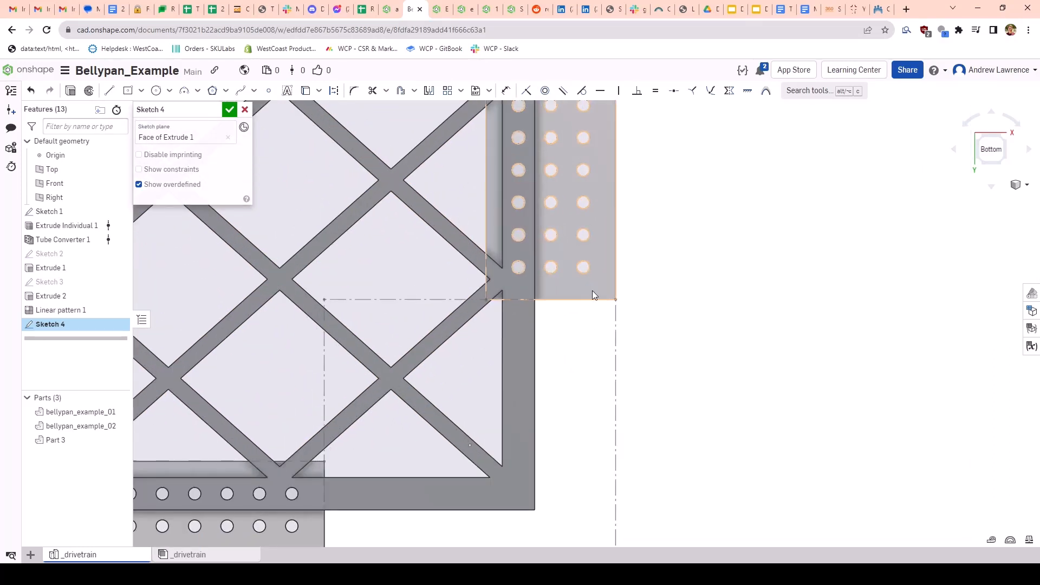
{"action": "key", "text": "l"}
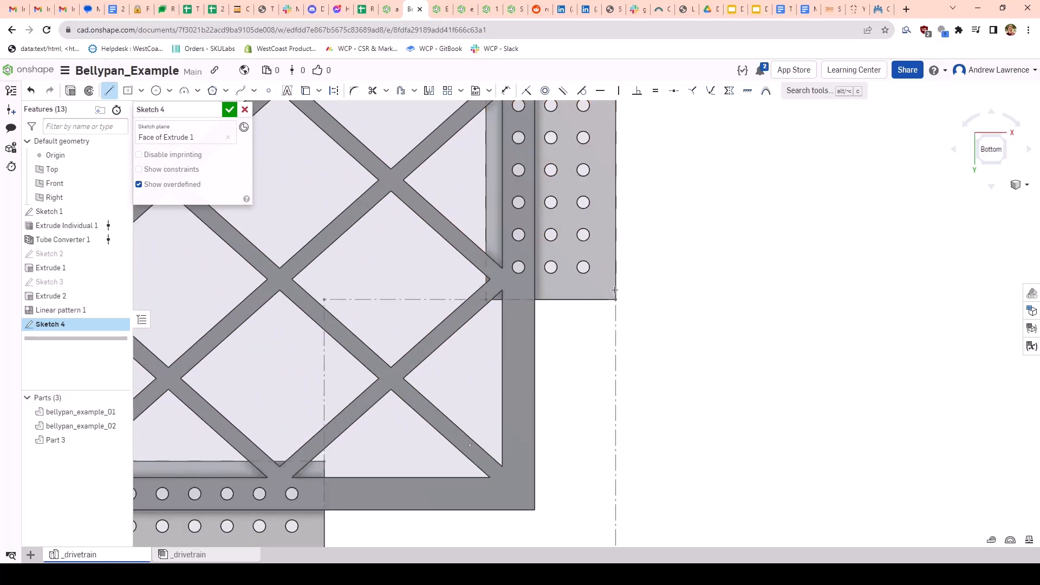
{"action": "left_click", "coordinate": [535, 284]}
{"action": "left_click", "coordinate": [317, 279]}
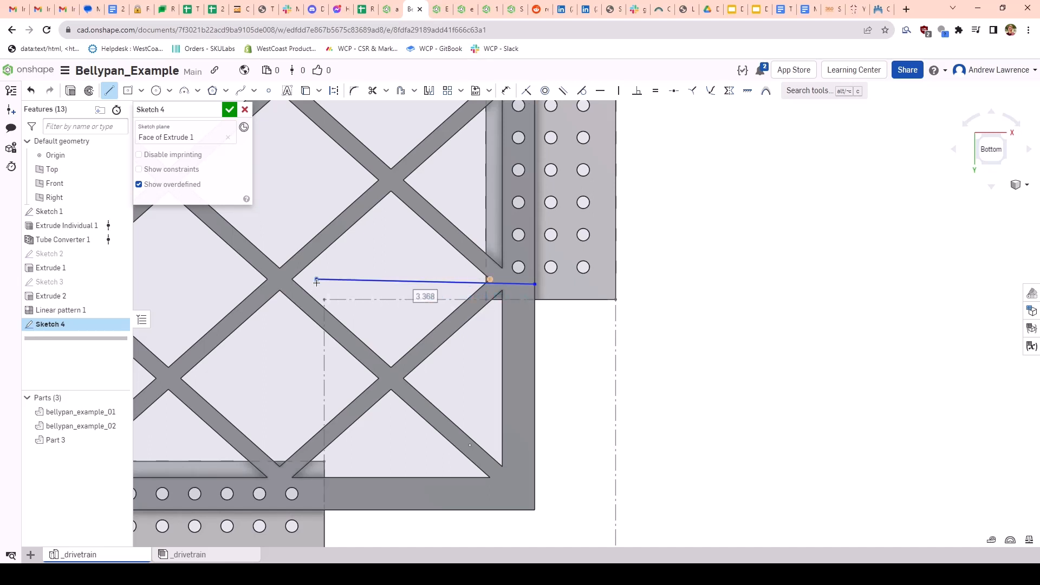
{"action": "left_click", "coordinate": [312, 509]}
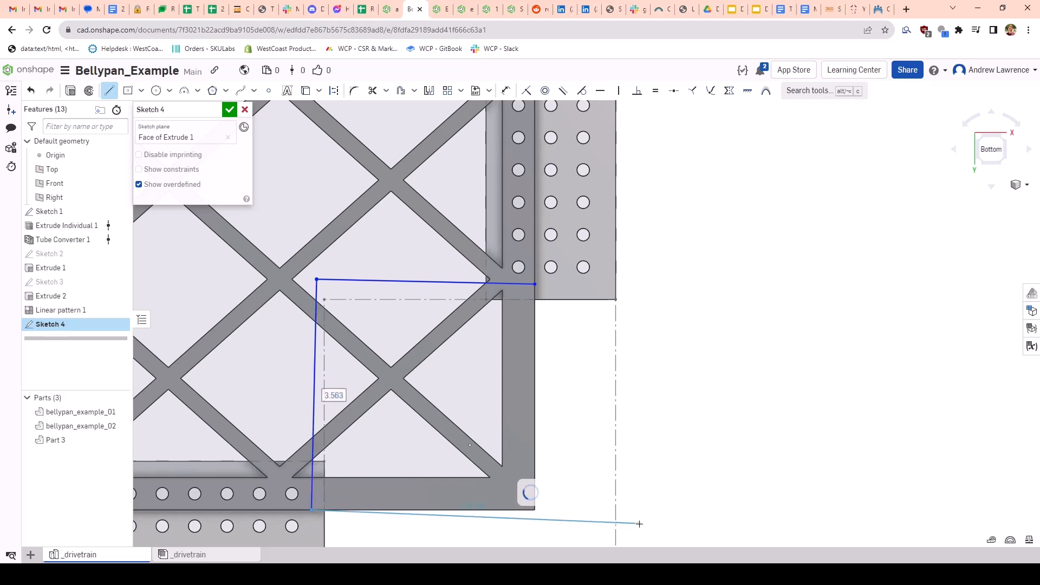
{"action": "left_click", "coordinate": [534, 510]}
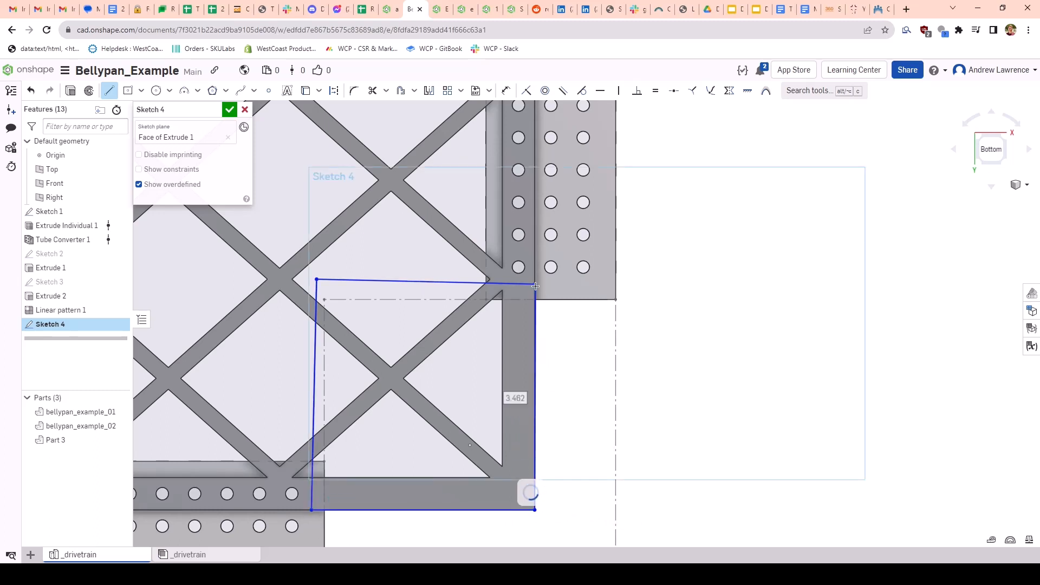
{"action": "left_click", "coordinate": [535, 285]}
{"action": "key", "text": "Escape"}
Step: Make the outline's two unjoined endpoints at the plate's side edge coincident
{"action": "scroll", "coordinate": [552, 304], "scroll_direction": "up", "scroll_amount": 8}
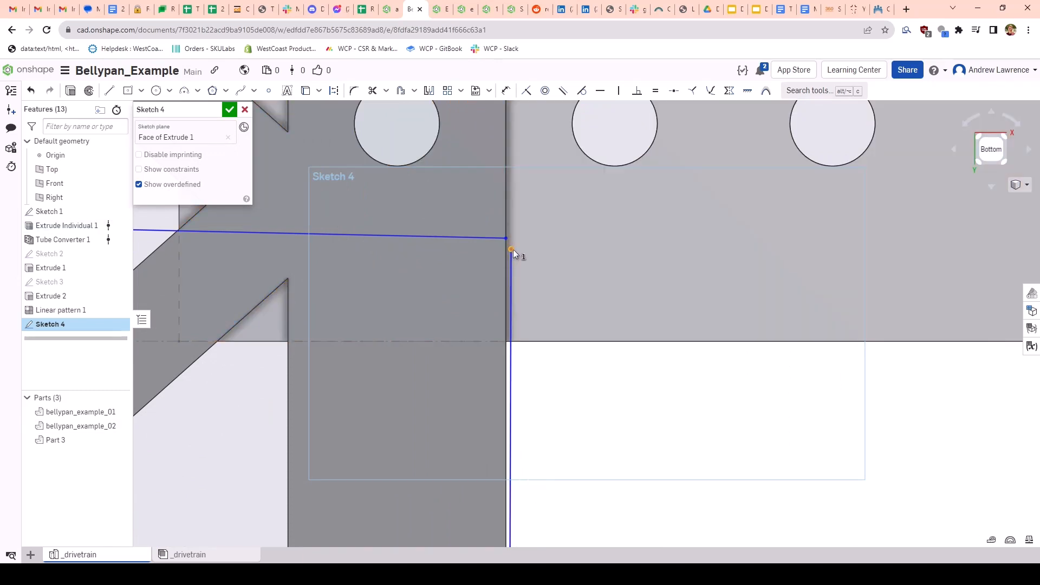
{"action": "left_click", "coordinate": [503, 242]}
{"action": "key", "text": "i"}
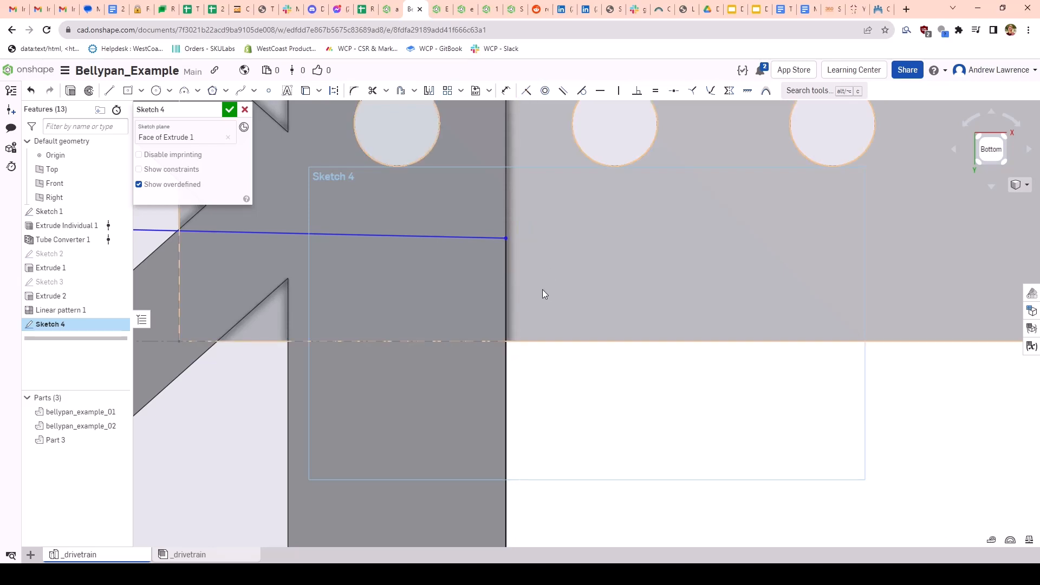
Step: Constrain the outline's two inner lines, making one horizontal and the other vertical
{"action": "scroll", "coordinate": [541, 290], "scroll_direction": "down", "scroll_amount": 6}
{"action": "left_click", "coordinate": [419, 280]}
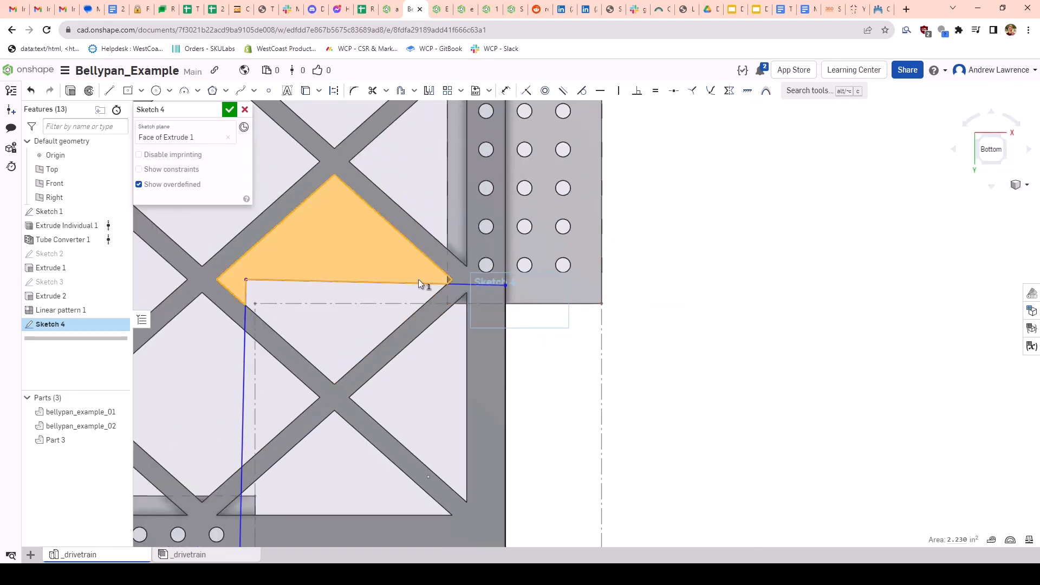
{"action": "left_click", "coordinate": [420, 279]}
{"action": "left_click", "coordinate": [408, 282]}
{"action": "left_click", "coordinate": [407, 281]}
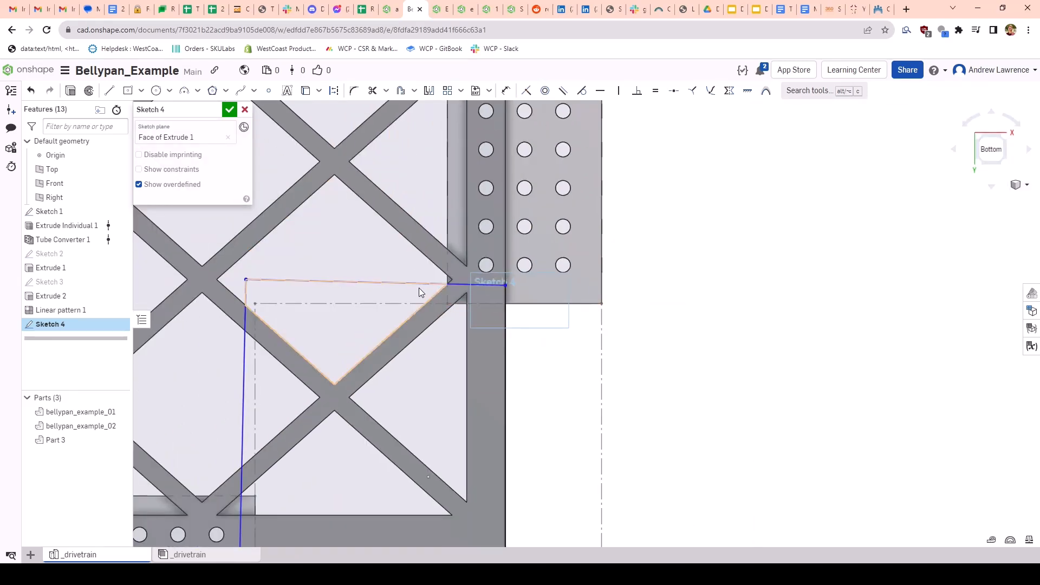
{"action": "left_click", "coordinate": [240, 359]}
{"action": "key", "text": "v"}
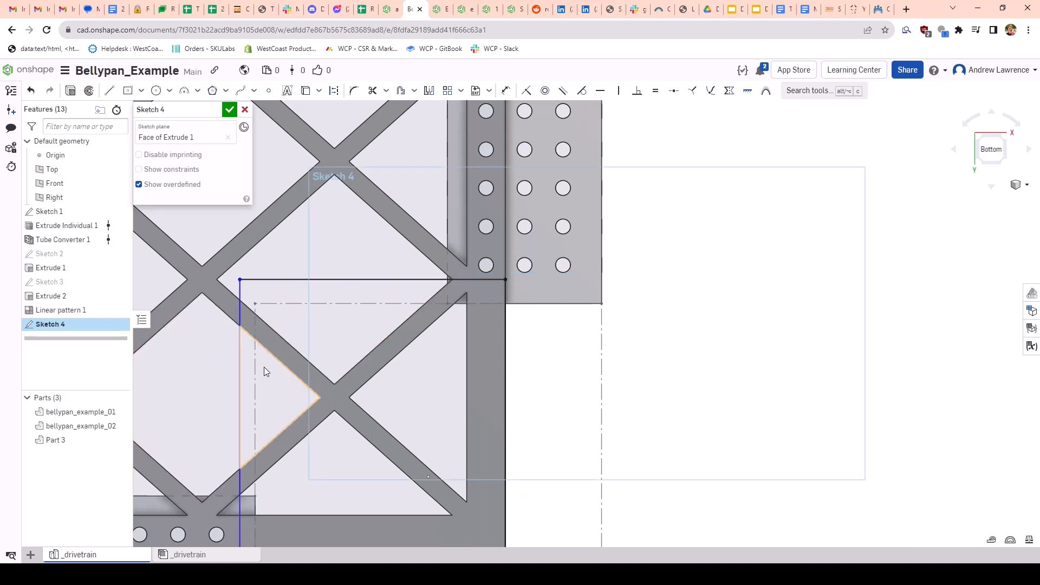
Step: Remove one of the two coincident constraints at the outline's corner on the plate's side edge
{"action": "scroll", "coordinate": [300, 378], "scroll_direction": "down", "scroll_amount": 3}
{"action": "middle_click_drag", "start_coordinate": [301, 378], "coordinate": [401, 339]}
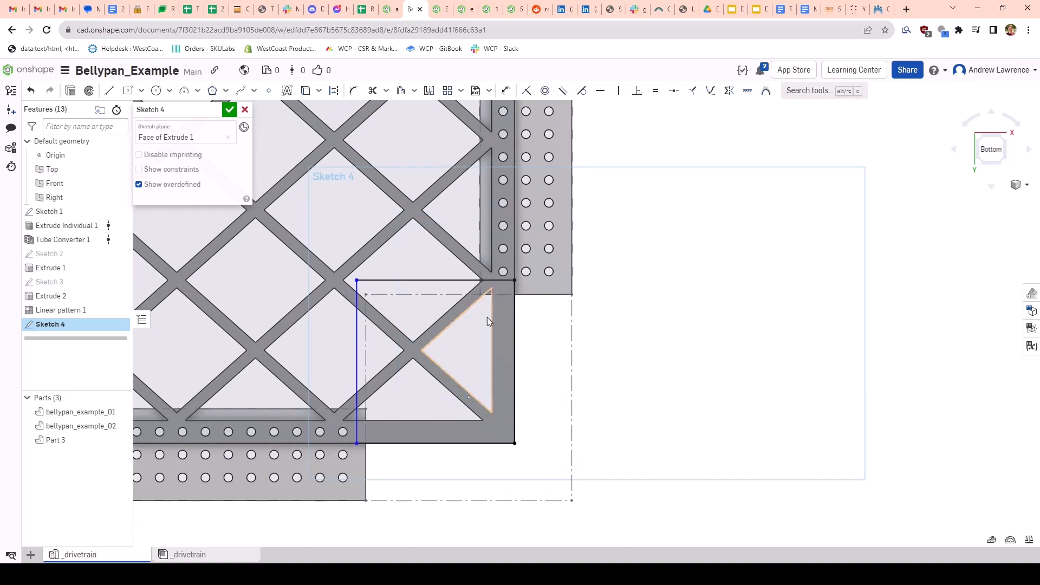
{"action": "scroll", "coordinate": [522, 279], "scroll_direction": "up", "scroll_amount": 4}
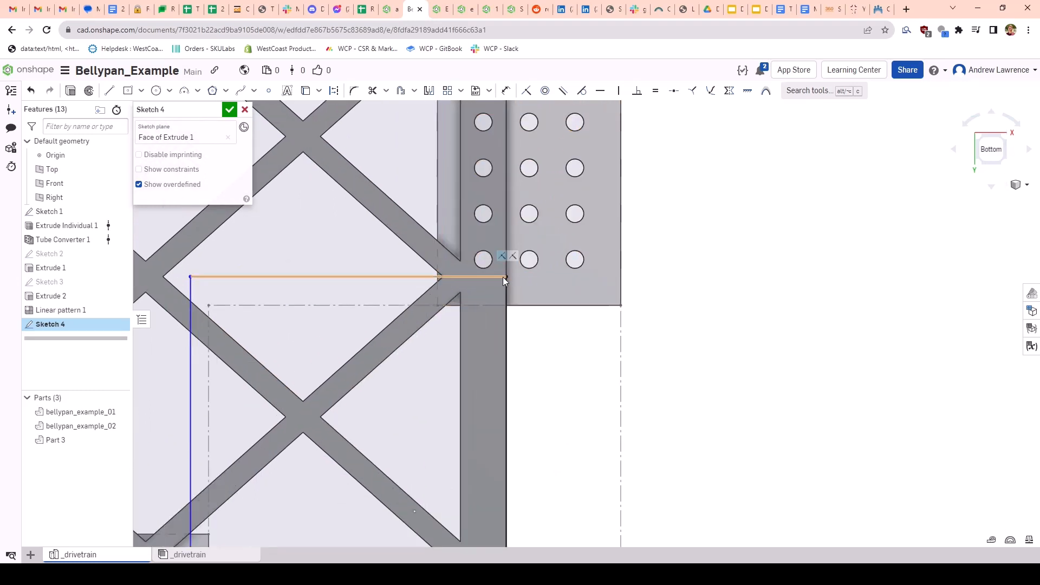
{"action": "left_click", "coordinate": [503, 277]}
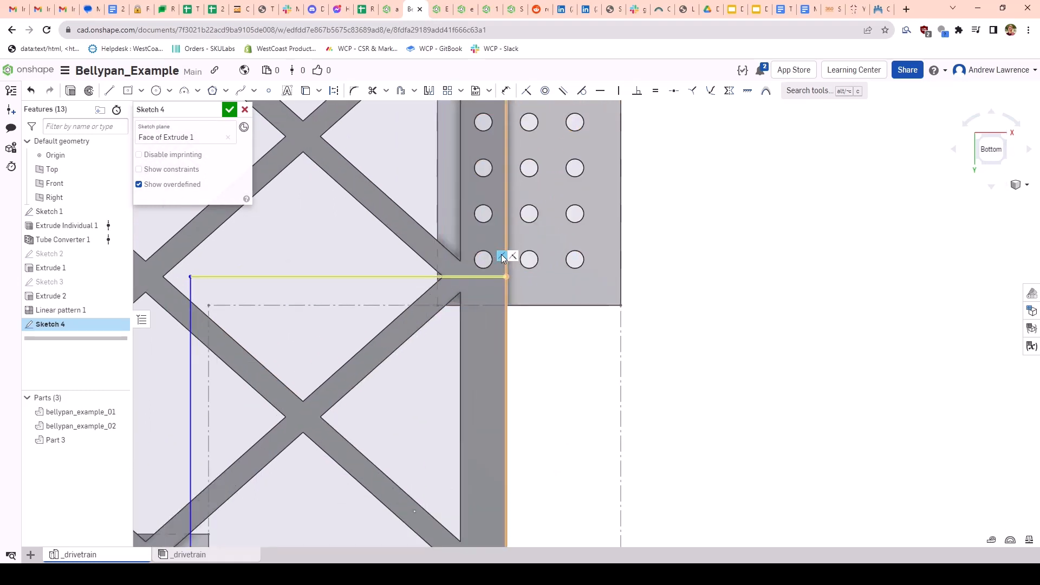
{"action": "left_click", "coordinate": [515, 256]}
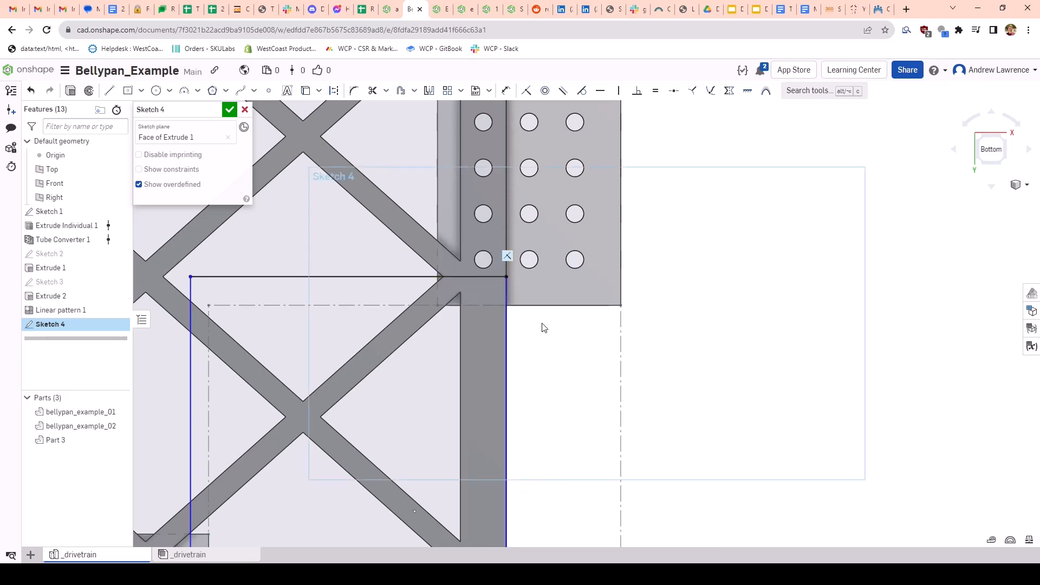
{"action": "scroll", "coordinate": [544, 328], "scroll_direction": "down", "scroll_amount": 4}
{"action": "scroll", "coordinate": [513, 319], "scroll_direction": "up", "scroll_amount": 4}
{"action": "scroll", "coordinate": [512, 317], "scroll_direction": "down", "scroll_amount": 3}
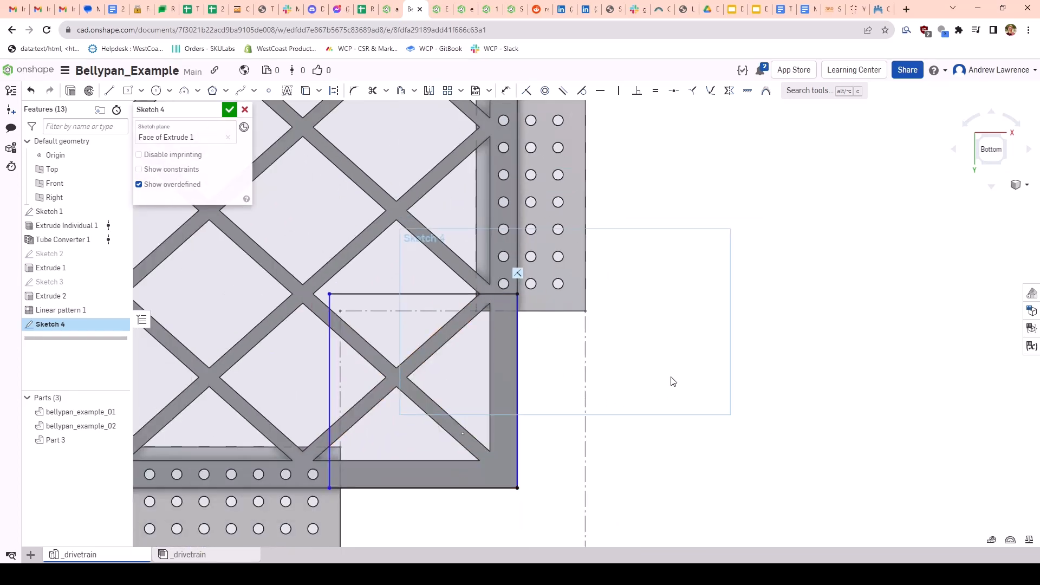
{"action": "scroll", "coordinate": [661, 378], "scroll_direction": "down", "scroll_amount": 3}
{"action": "scroll", "coordinate": [552, 357], "scroll_direction": "up", "scroll_amount": 3}
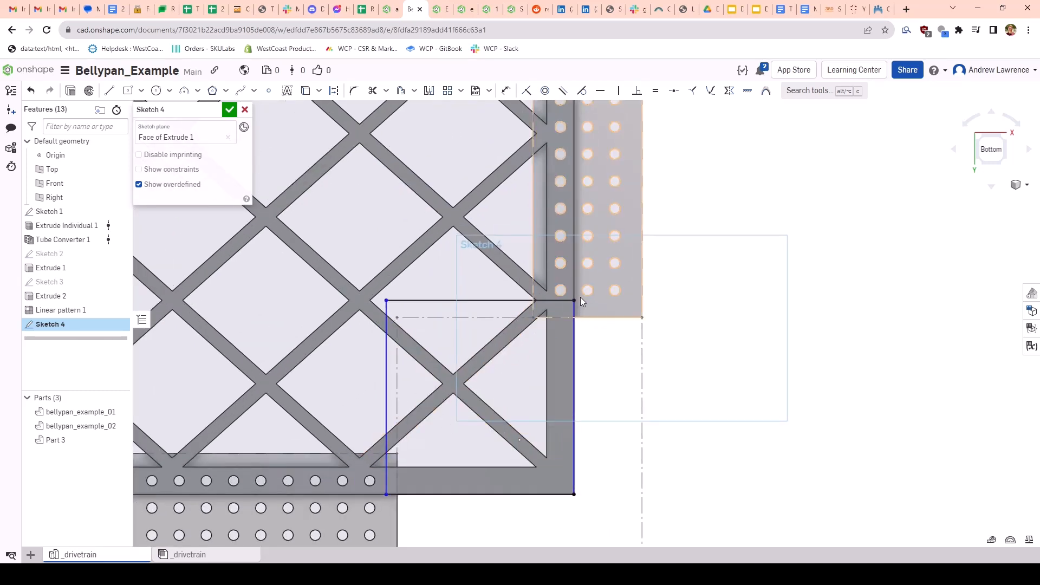
{"action": "scroll", "coordinate": [581, 297], "scroll_direction": "up", "scroll_amount": 1}
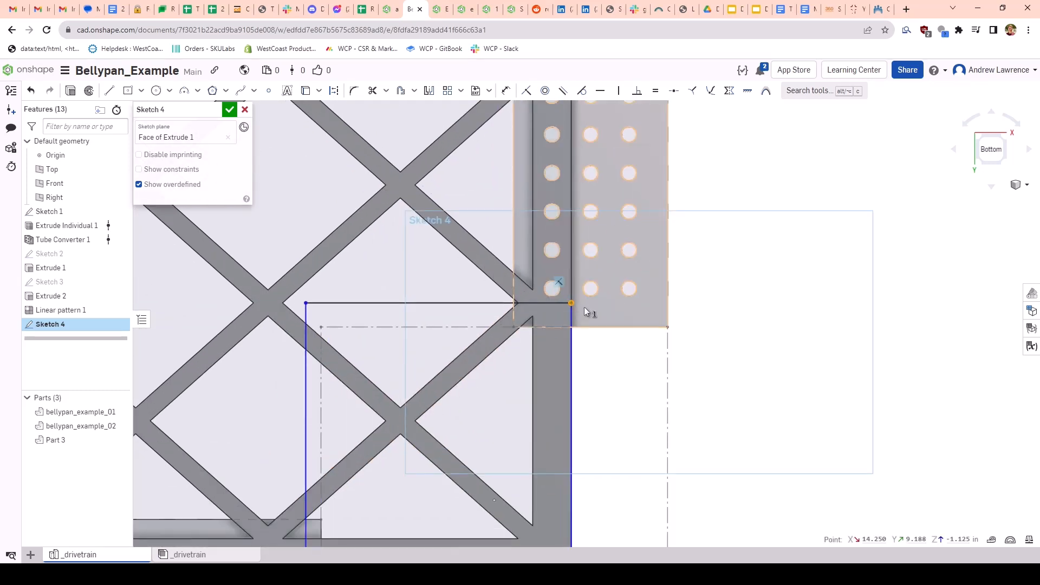
Step: Delete the four-line outline around the plate corner from the sketch
{"action": "left_click", "coordinate": [521, 302]}
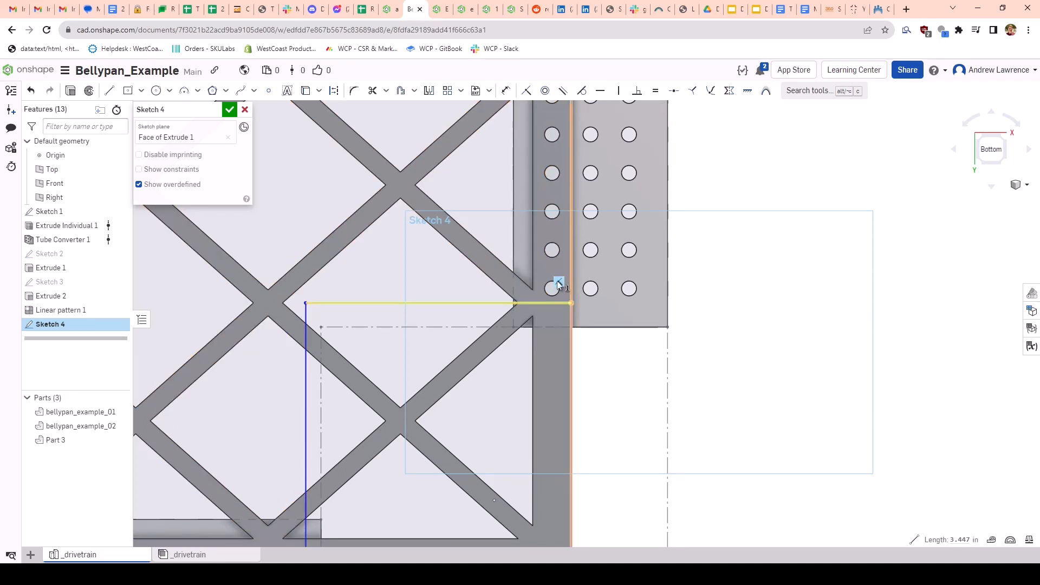
{"action": "key", "text": "space"}
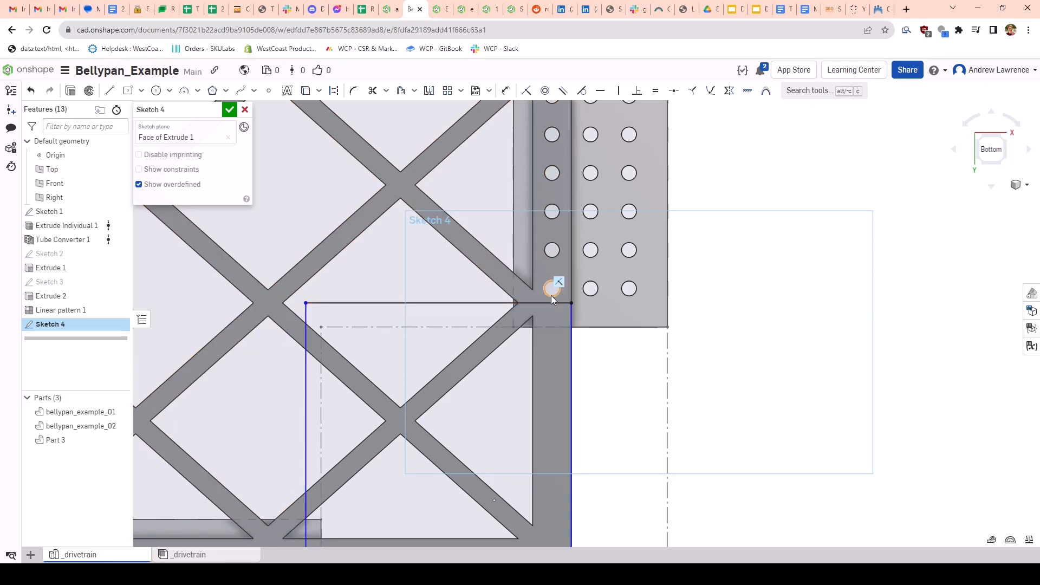
{"action": "left_click", "coordinate": [476, 296]}
{"action": "key", "text": "space"}
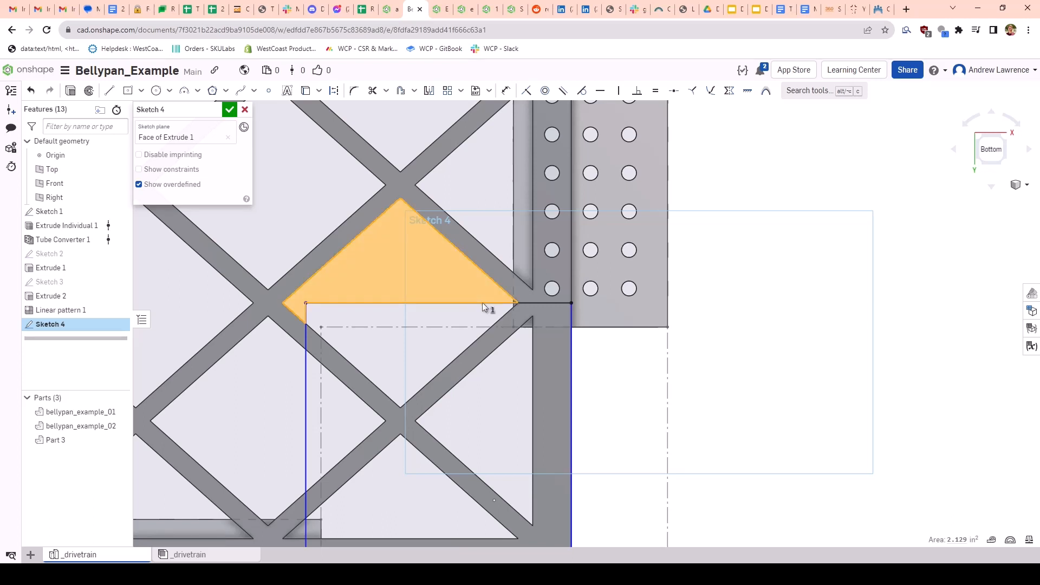
{"action": "scroll", "coordinate": [487, 303], "scroll_direction": "down", "scroll_amount": 3}
{"action": "mouse_move", "coordinate": [328, 234]}
{"action": "left_mouse_down"}
{"action": "mouse_move", "coordinate": [576, 441]}
{"action": "mouse_move", "coordinate": [565, 435]}
{"action": "left_mouse_up"}
{"action": "key", "text": "space"}
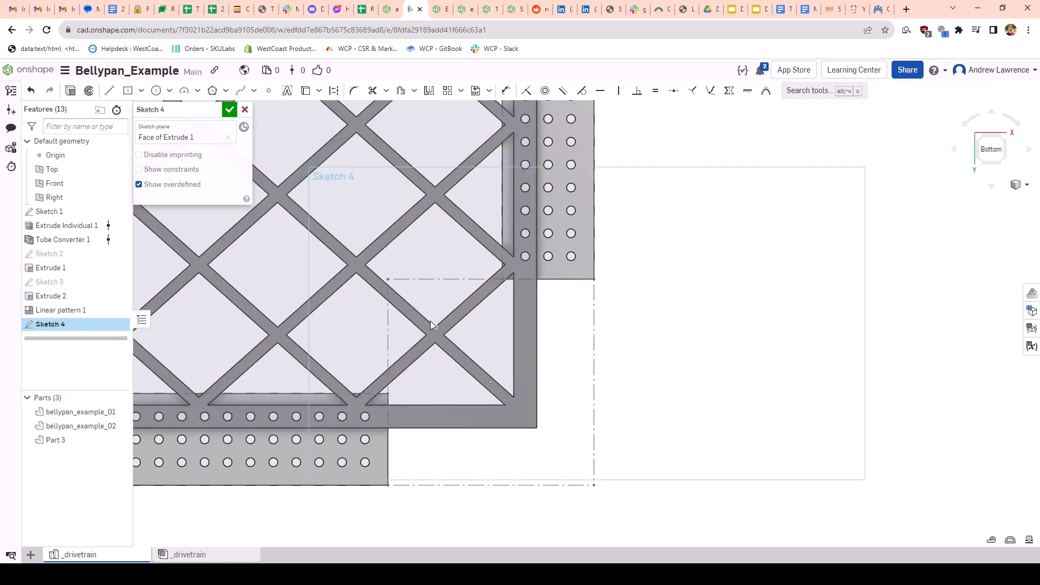
Step: Sketch a center-point rectangle about 4.36 in wide ending on the plate's corner, and shorten it to just past the side tube's last hole
{"action": "key", "text": "r"}
{"action": "left_click", "coordinate": [436, 298]}
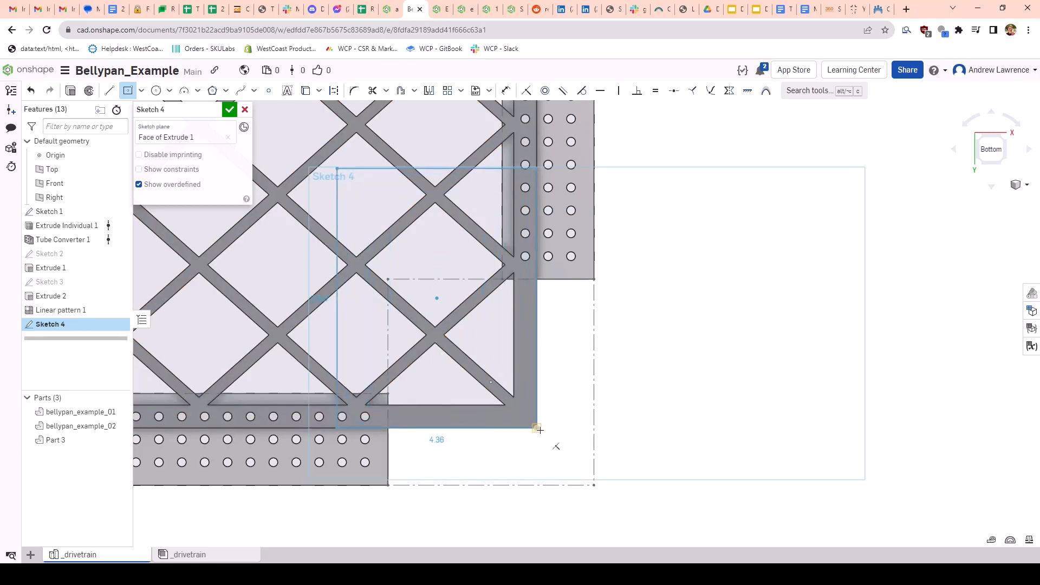
{"action": "left_click", "coordinate": [538, 429]}
{"action": "key", "text": "Escape"}
{"action": "scroll", "coordinate": [533, 222], "scroll_direction": "up", "scroll_amount": 2}
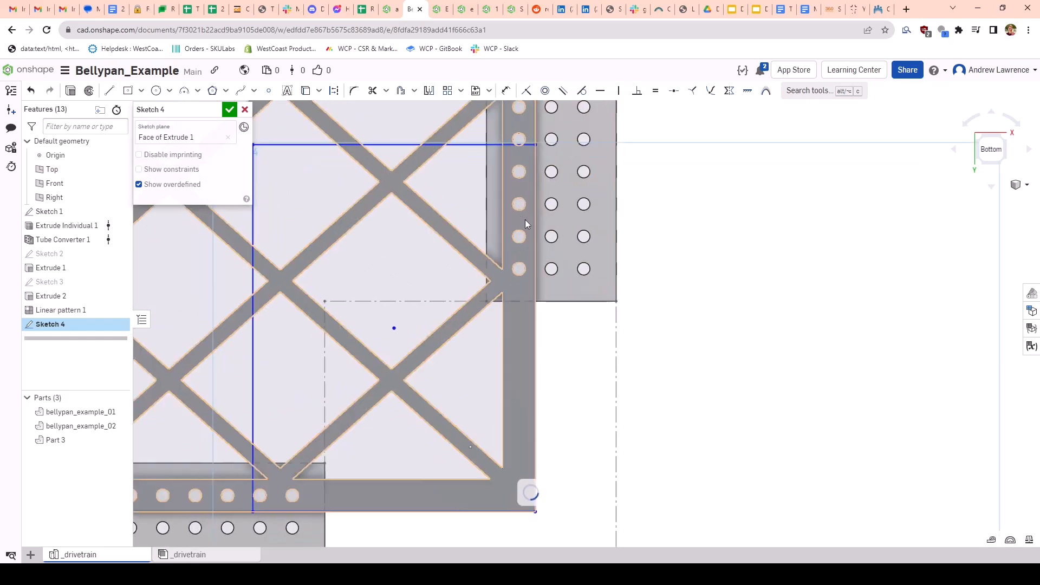
{"action": "left_click_drag", "start_coordinate": [464, 140], "coordinate": [477, 283]}
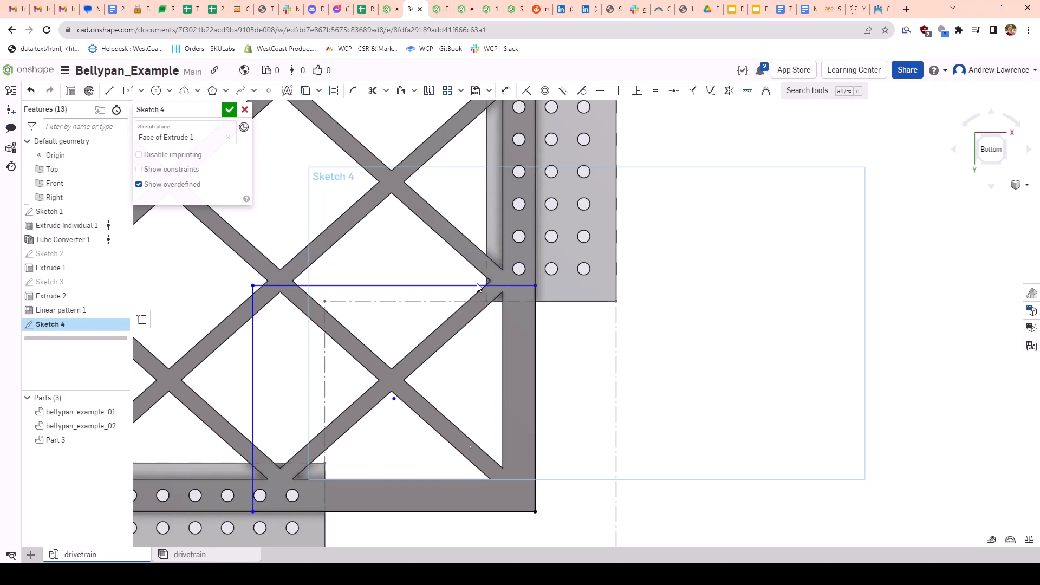
Step: Try to dimension the rectangle's inner horizontal edge 0.25 in from the edge of the side tube's last hole
{"action": "key", "text": "d"}
{"action": "left_click", "coordinate": [432, 285]}
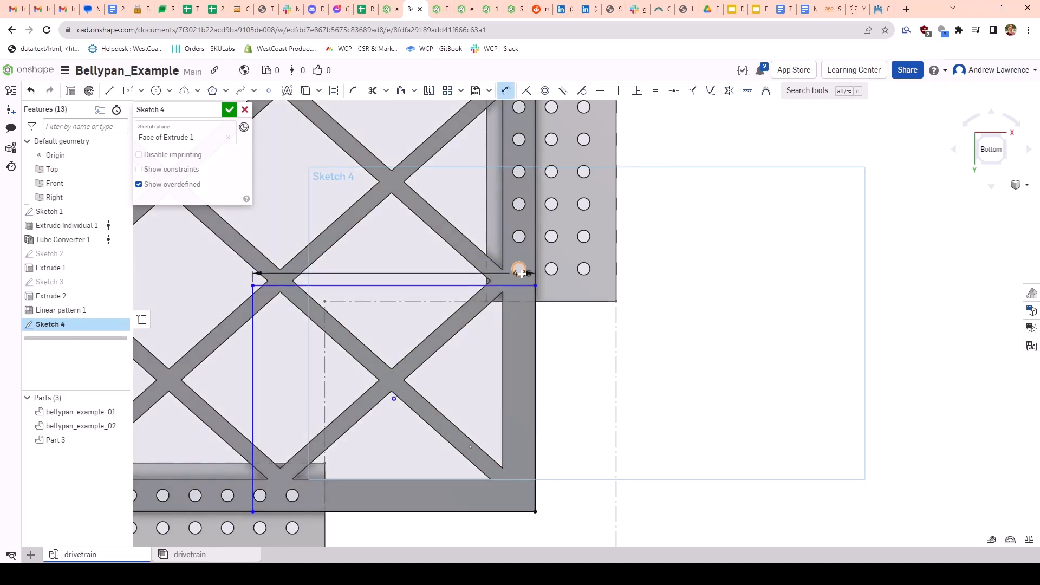
{"action": "left_click", "coordinate": [521, 271]}
{"action": "left_click", "coordinate": [729, 213]}
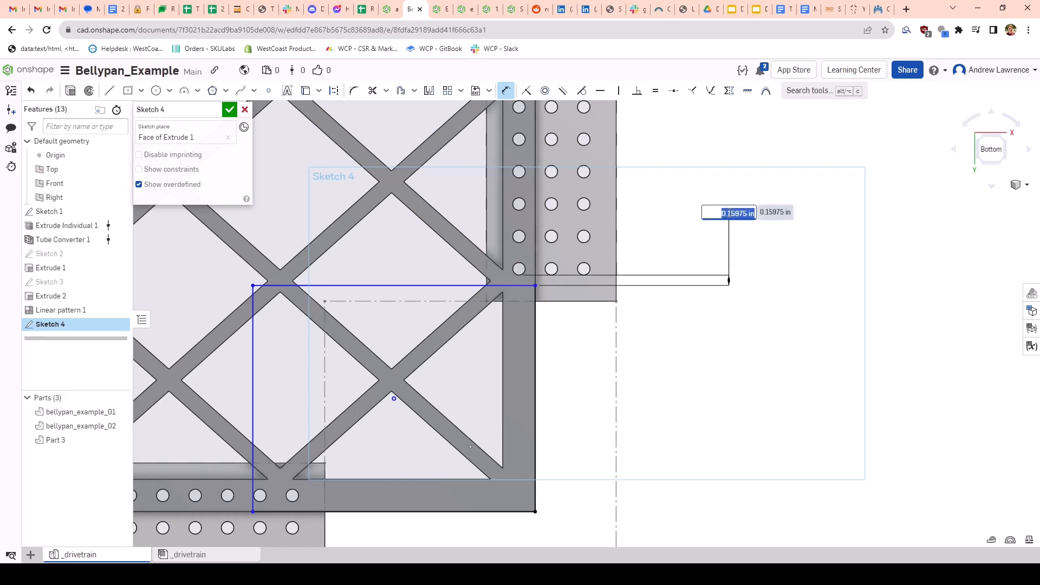
{"action": "type", "text": "0"}
{"action": "key", "text": "Return"}
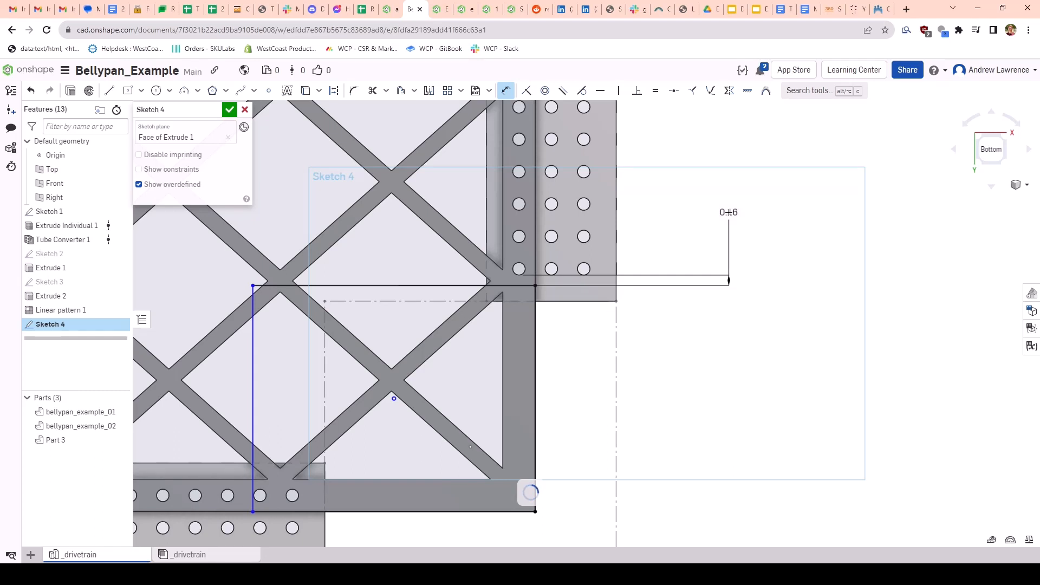
{"action": "scroll", "coordinate": [544, 287], "scroll_direction": "up", "scroll_amount": 3}
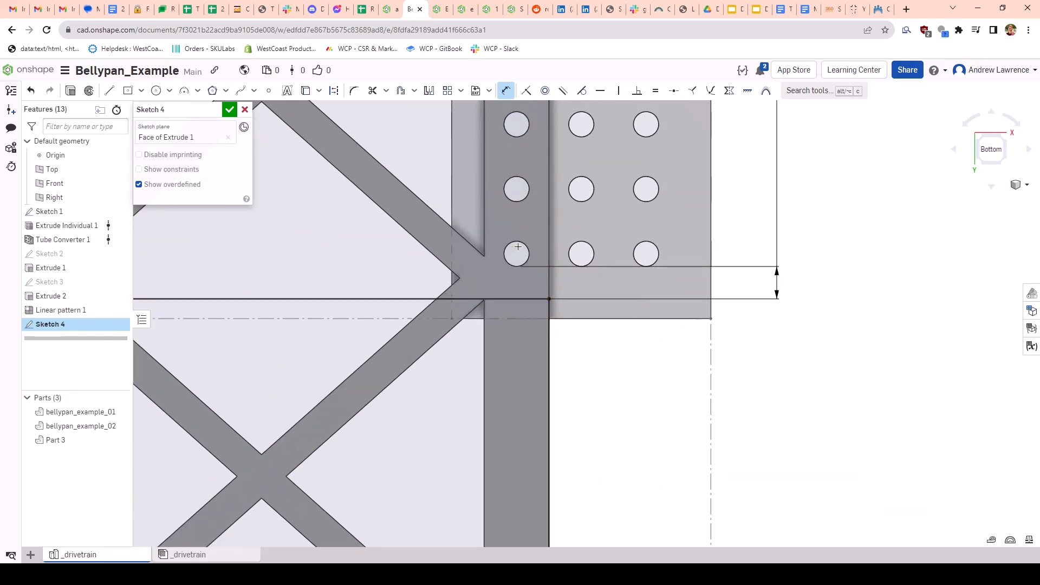
{"action": "scroll", "coordinate": [646, 249], "scroll_direction": "down", "scroll_amount": 5}
{"action": "scroll", "coordinate": [645, 249], "scroll_direction": "down", "scroll_amount": 1}
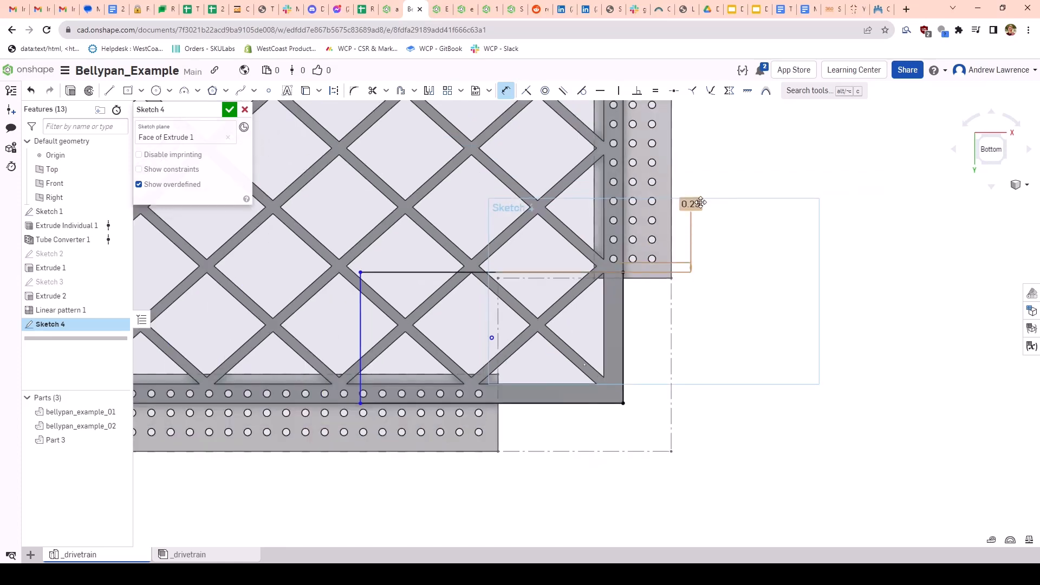
{"action": "scroll", "coordinate": [634, 242], "scroll_direction": "up", "scroll_amount": 3}
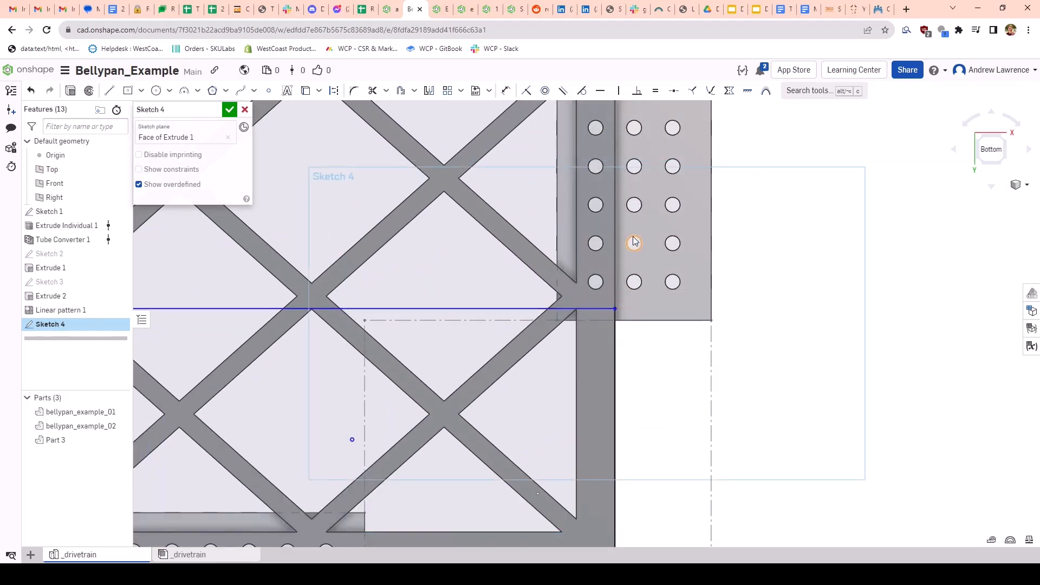
Step: Place sketch points at the centers of the two tubes' last plate holes nearest the corner
{"action": "key", "text": "p"}
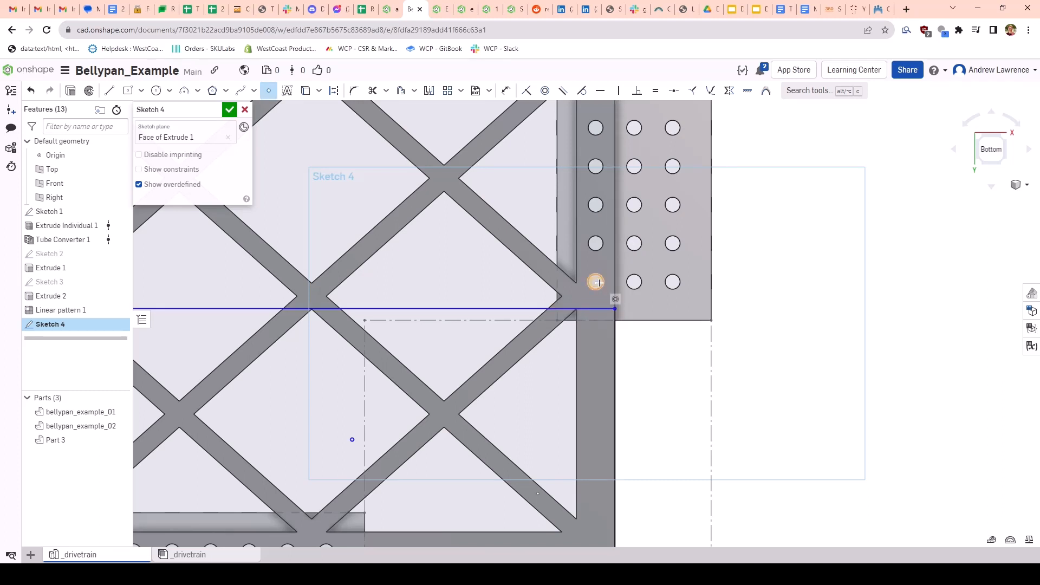
{"action": "scroll", "coordinate": [450, 422], "scroll_direction": "up", "scroll_amount": 3}
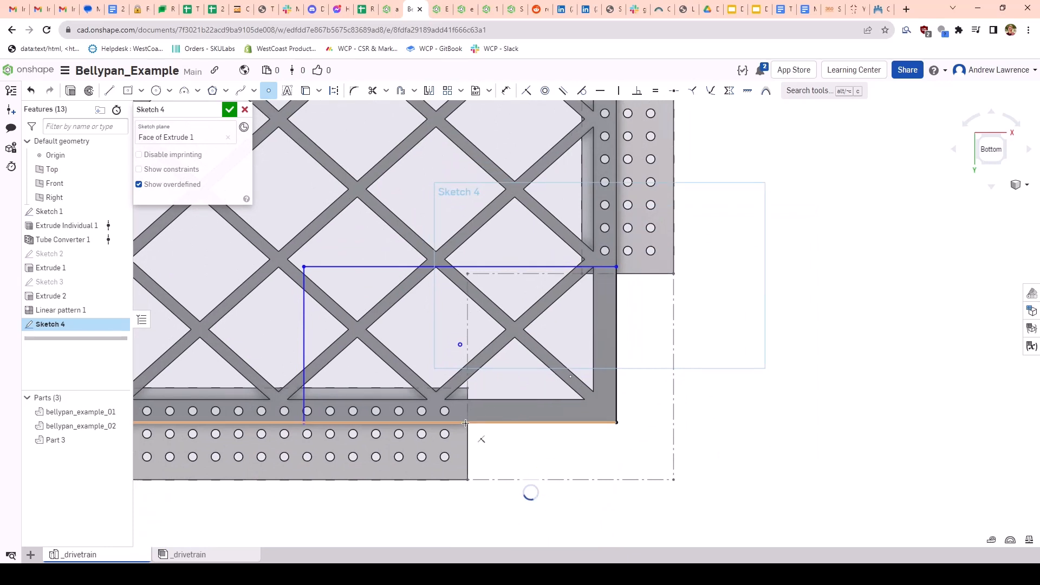
{"action": "scroll", "coordinate": [465, 423], "scroll_direction": "down", "scroll_amount": 3}
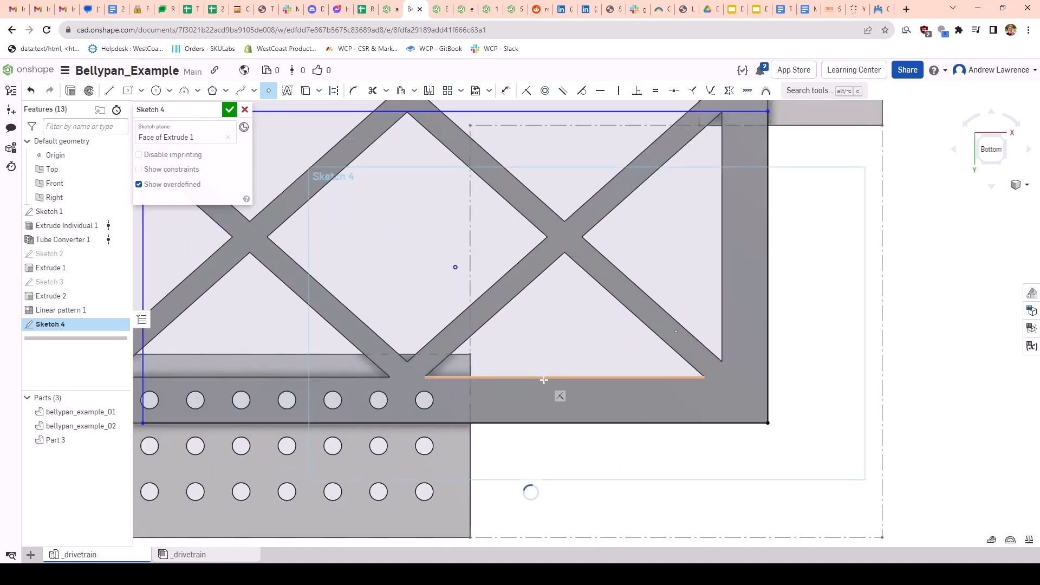
{"action": "key", "text": "Escape"}
Step: Dimension the rectangle's inner horizontal edge 0.25 in from the center point of the side tube's last hole
{"action": "scroll", "coordinate": [552, 347], "scroll_direction": "up", "scroll_amount": 5}
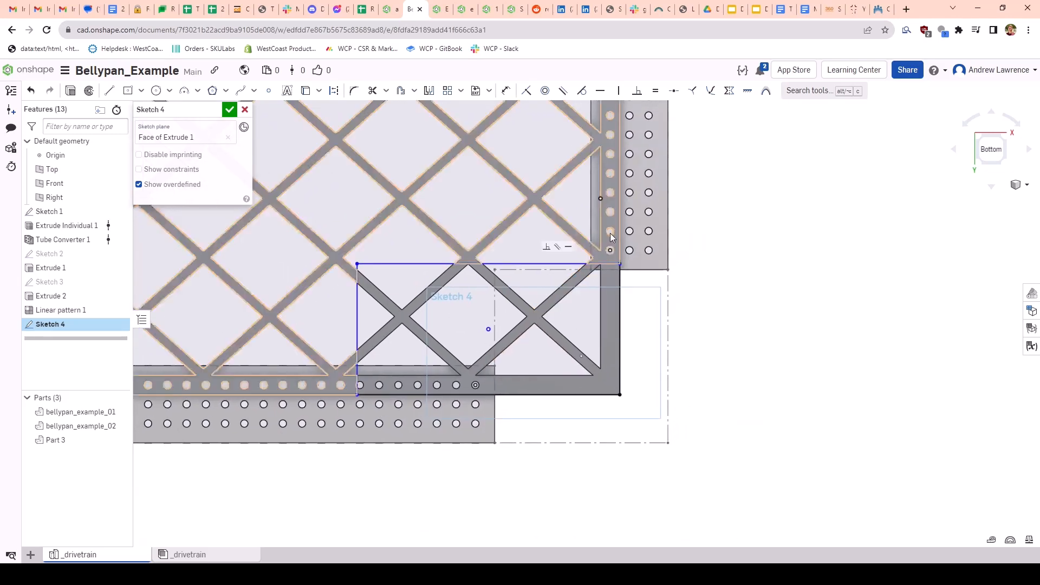
{"action": "scroll", "coordinate": [615, 286], "scroll_direction": "down", "scroll_amount": 5}
{"action": "key", "text": "d"}
{"action": "left_click", "coordinate": [610, 273]}
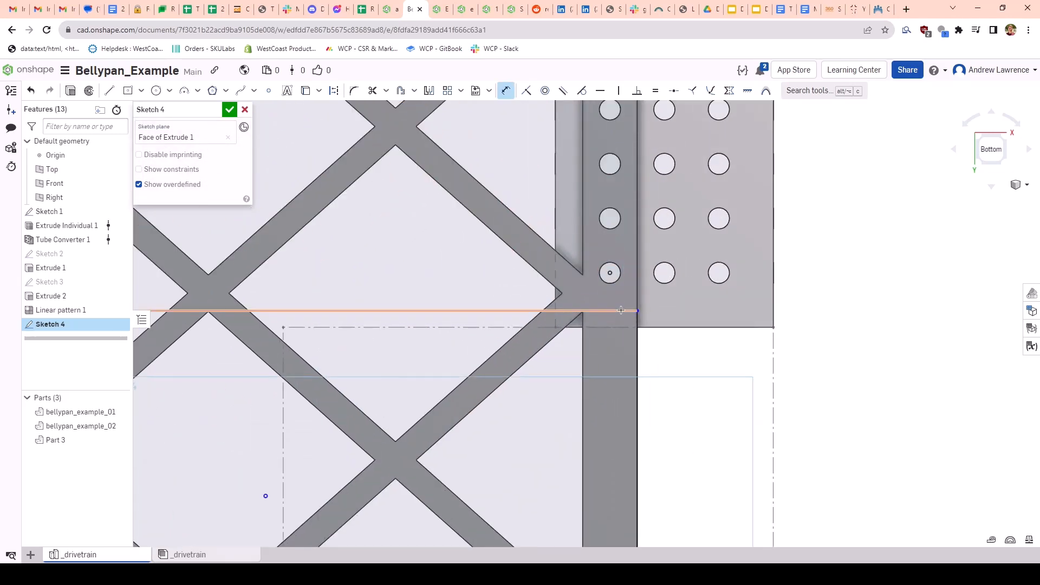
{"action": "left_click", "coordinate": [621, 311]}
{"action": "left_click", "coordinate": [845, 204]}
{"action": "type", "text": "0.25"}
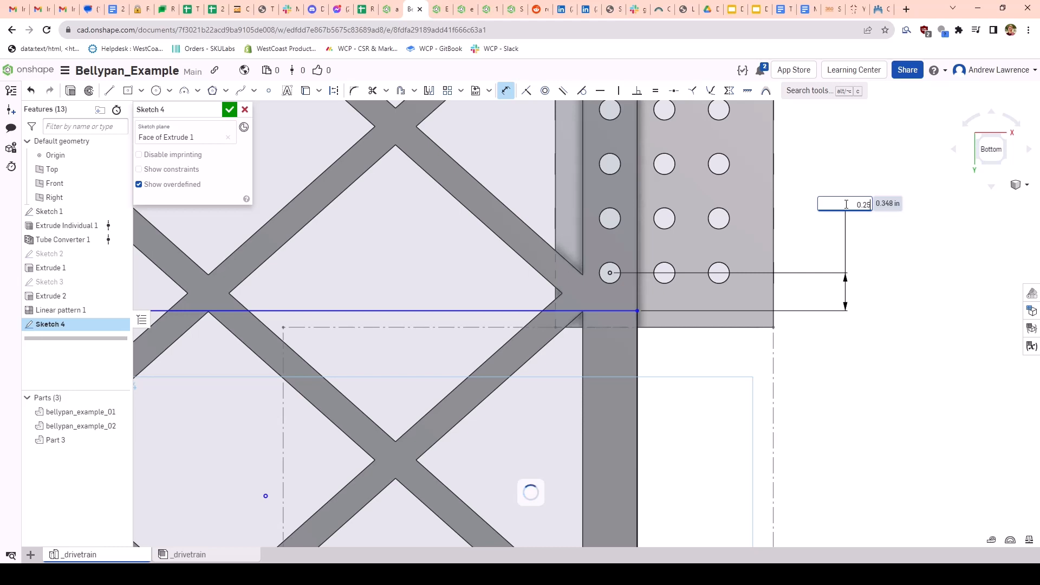
{"action": "key", "text": "Return"}
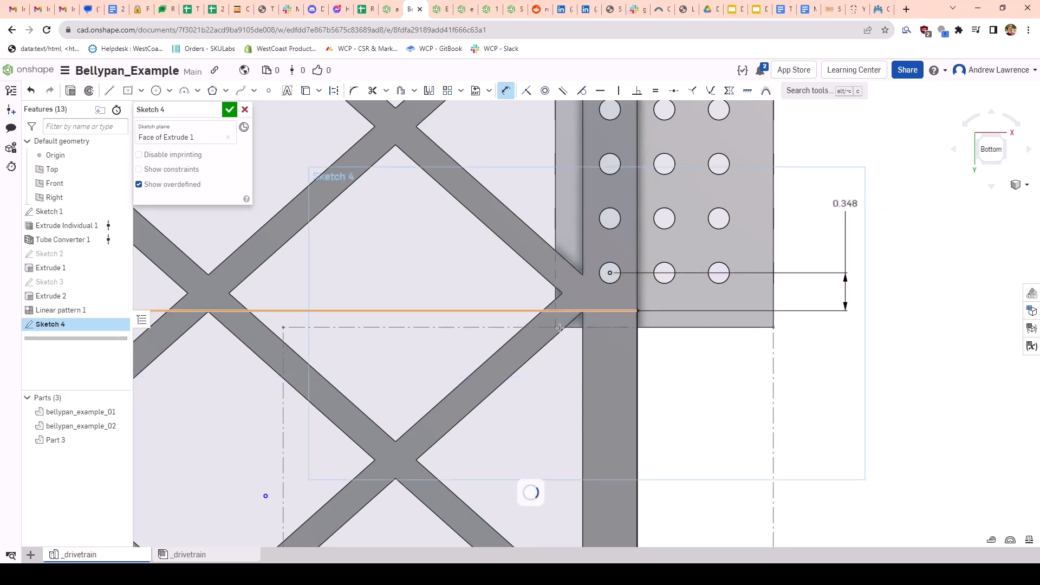
Step: Narrow the rectangle toward the corner and dimension its inner vertical edge 0.25 in from the center point of the other tube's last hole
{"action": "scroll", "coordinate": [526, 366], "scroll_direction": "down", "scroll_amount": 5}
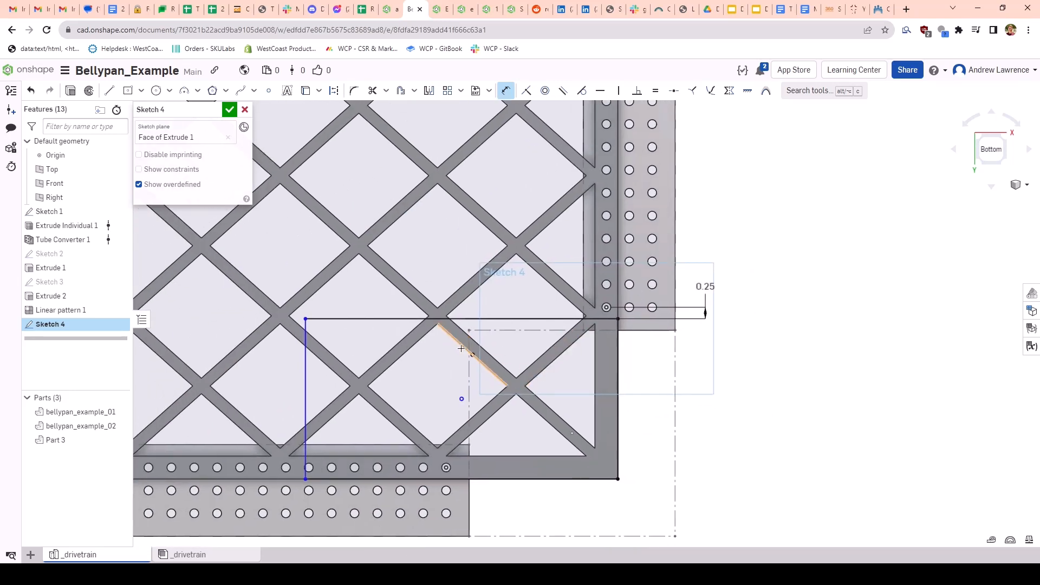
{"action": "key", "text": "Escape"}
{"action": "left_click_drag", "start_coordinate": [304, 328], "coordinate": [455, 356]}
{"action": "scroll", "coordinate": [458, 475], "scroll_direction": "up", "scroll_amount": 5}
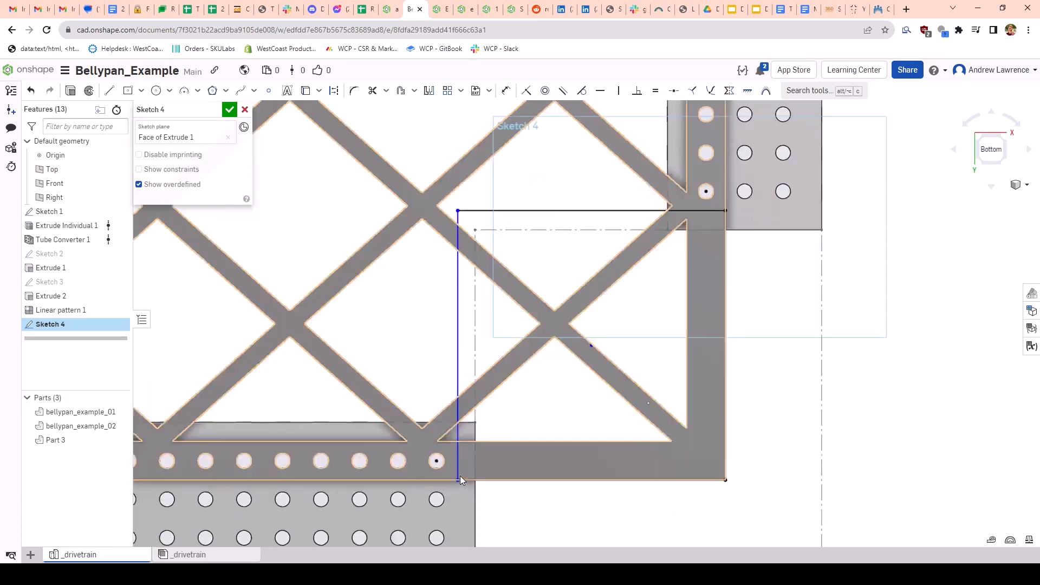
{"action": "key", "text": "u"}
{"action": "left_click", "coordinate": [432, 448]}
{"action": "left_click", "coordinate": [456, 450]}
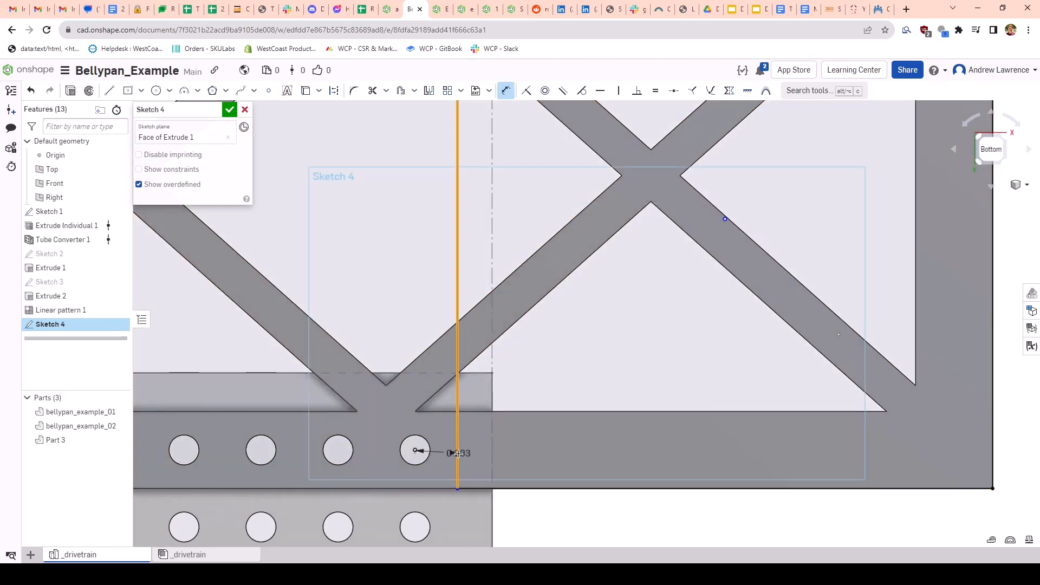
{"action": "left_click", "coordinate": [415, 449]}
{"action": "left_click", "coordinate": [374, 292]}
{"action": "type", "text": "0.275"}
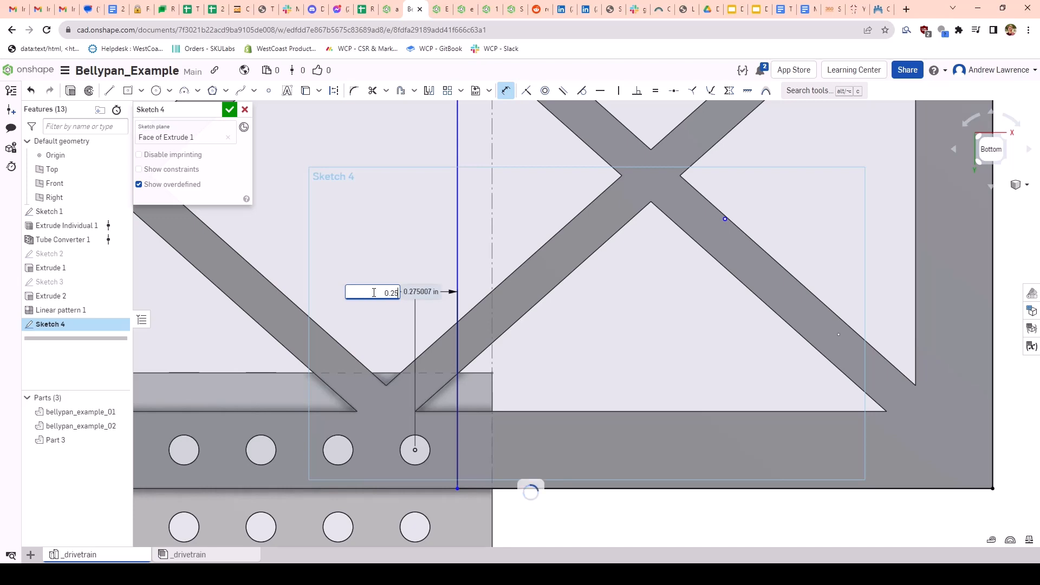
{"action": "key", "text": "Return"}
Step: Project the frame's vertical and horizontal centerlines from Sketch 1 into the current sketch
{"action": "scroll", "coordinate": [574, 268], "scroll_direction": "down", "scroll_amount": 10}
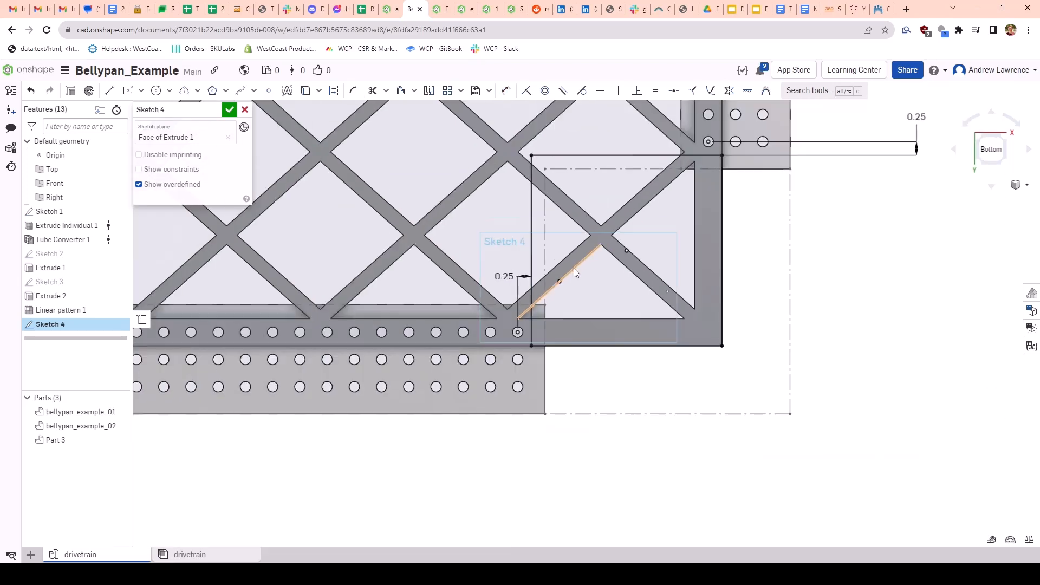
{"action": "scroll", "coordinate": [630, 313], "scroll_direction": "down", "scroll_amount": 10}
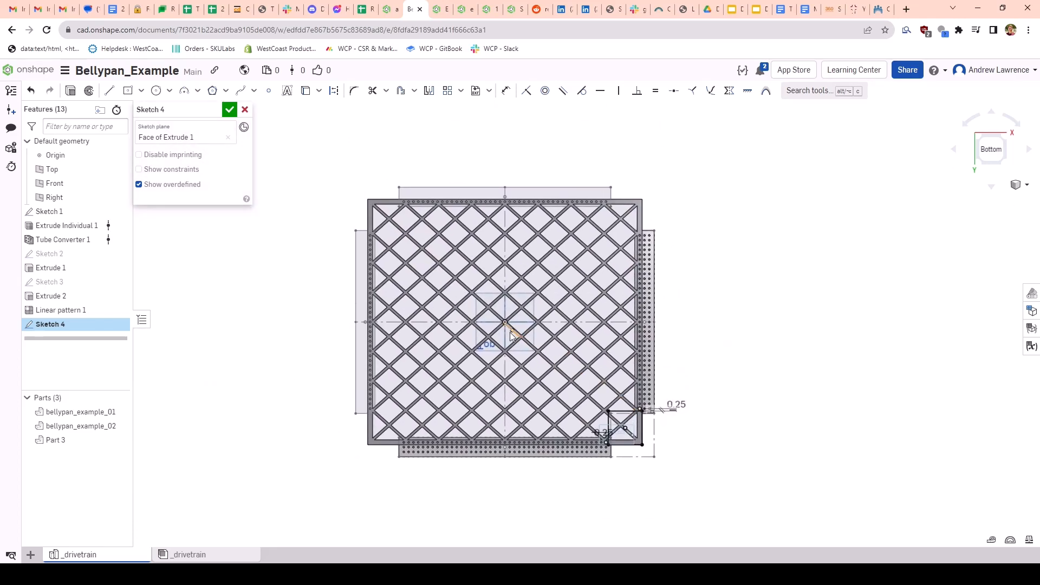
{"action": "scroll", "coordinate": [510, 336], "scroll_direction": "up", "scroll_amount": 4}
{"action": "left_click", "coordinate": [499, 191]}
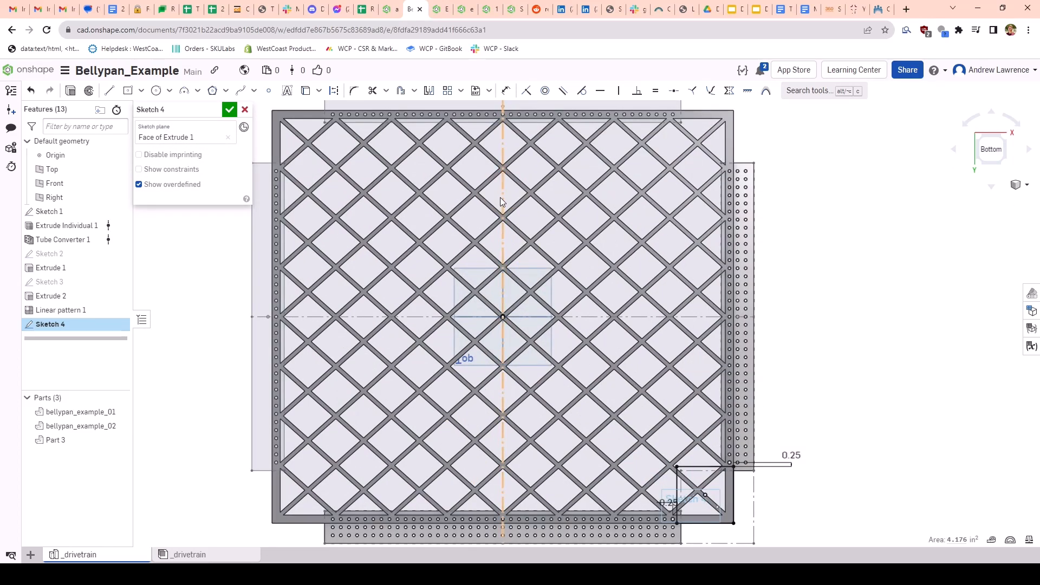
{"action": "left_click", "coordinate": [502, 200]}
{"action": "left_click", "coordinate": [591, 319]}
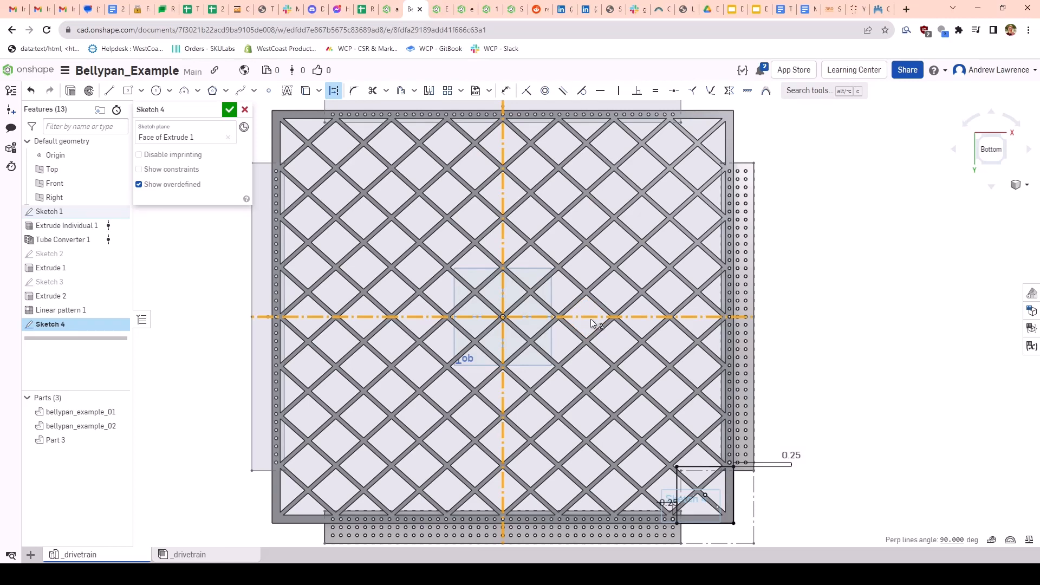
{"action": "key", "text": "u"}
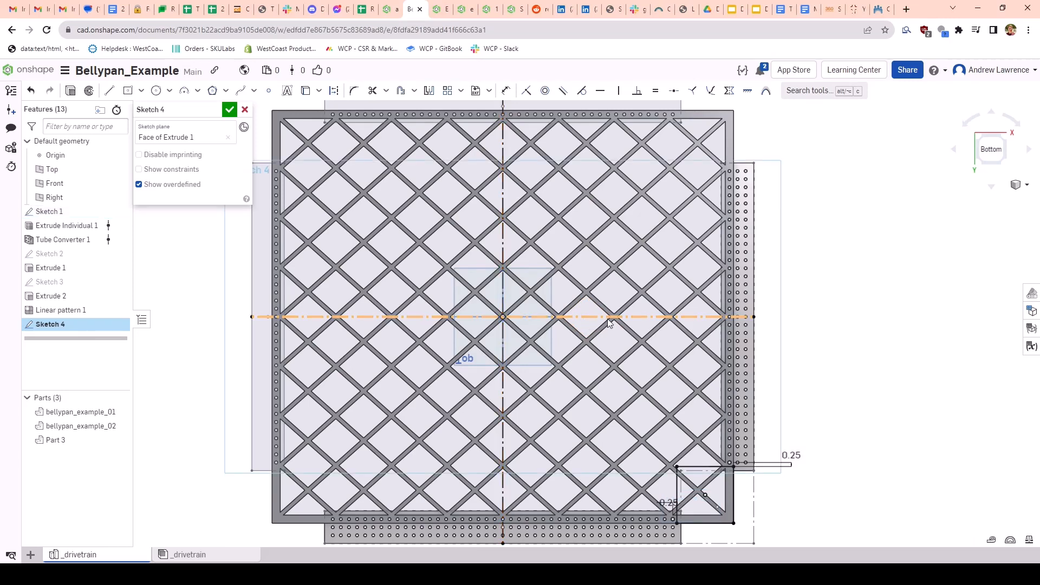
Step: Mirror the corner rectangle across the horizontal centerline
{"action": "scroll", "coordinate": [695, 386], "scroll_direction": "down", "scroll_amount": 1}
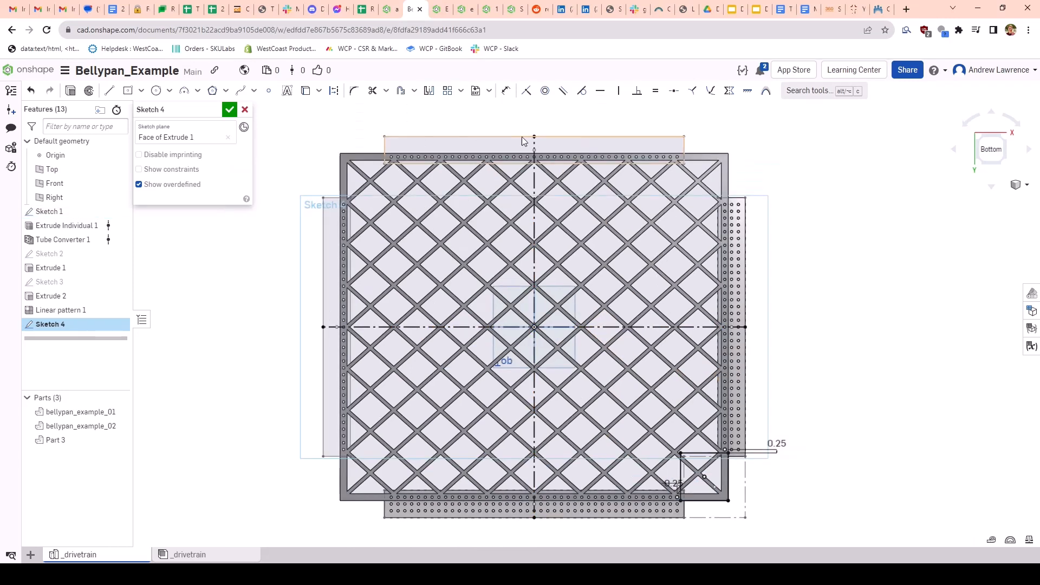
{"action": "left_click", "coordinate": [429, 91]}
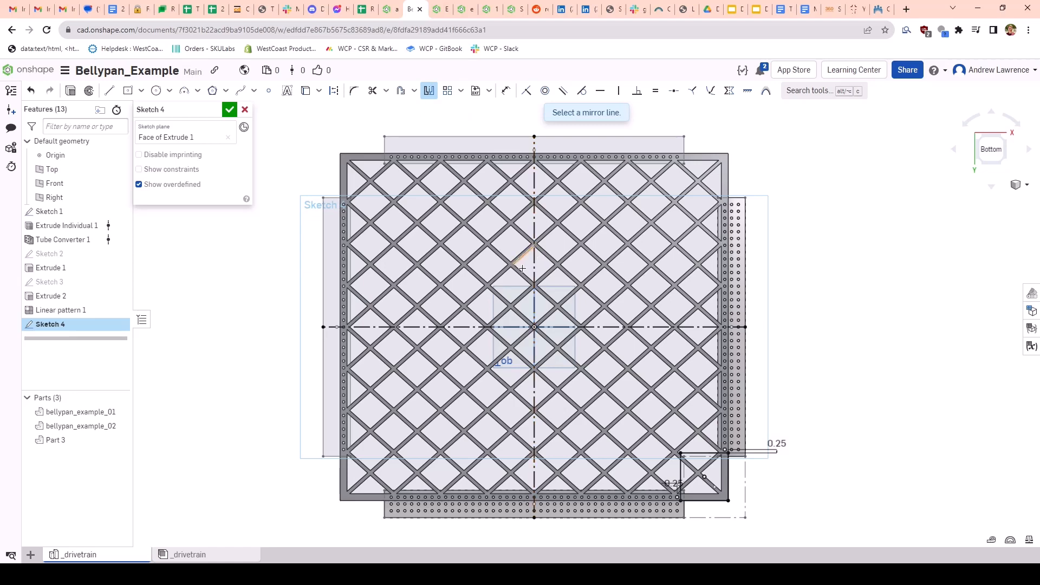
{"action": "left_click", "coordinate": [610, 327]}
{"action": "left_click_drag", "start_coordinate": [668, 428], "coordinate": [741, 515]}
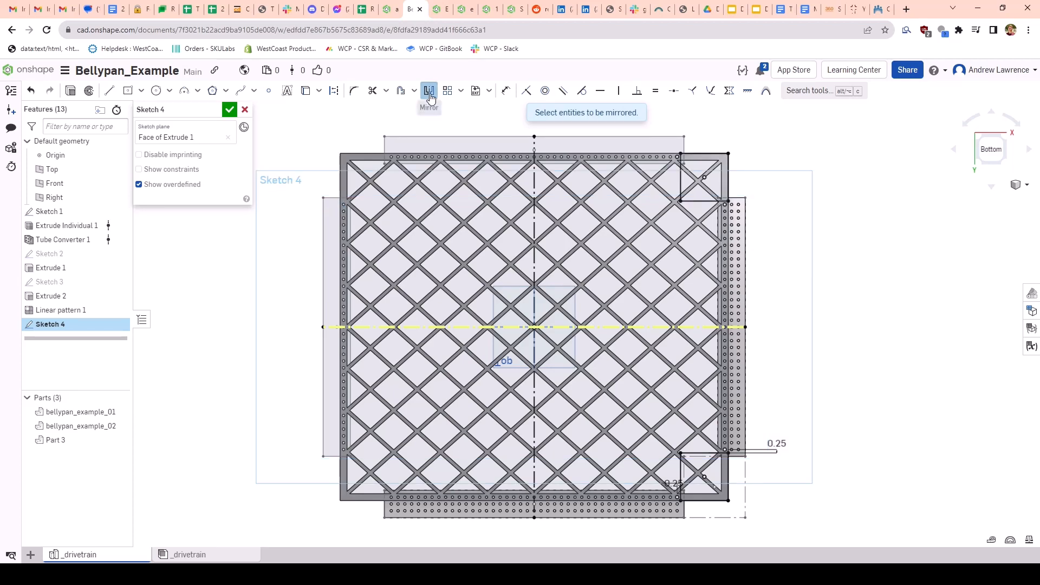
Step: Mirror both corner rectangles across the vertical centerline to the plate's opposite corners
{"action": "left_click", "coordinate": [428, 91]}
{"action": "left_click", "coordinate": [533, 225]}
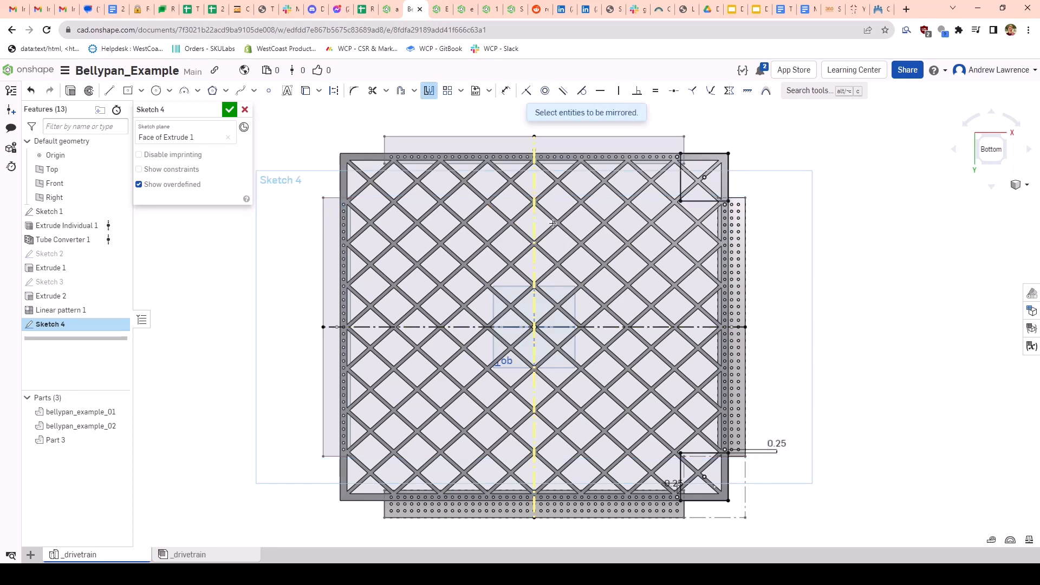
{"action": "left_click_drag", "start_coordinate": [660, 139], "coordinate": [777, 521]}
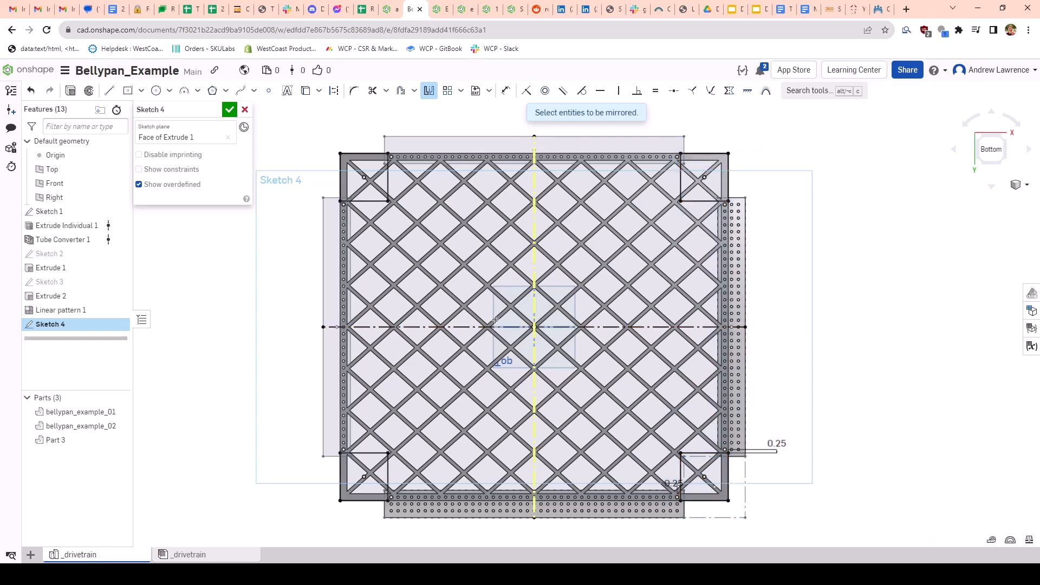
Step: Extrude the four corner rectangles as a Remove cut with end type Through all to notch the bellypan plate's corners
{"action": "key", "text": "shift+e"}
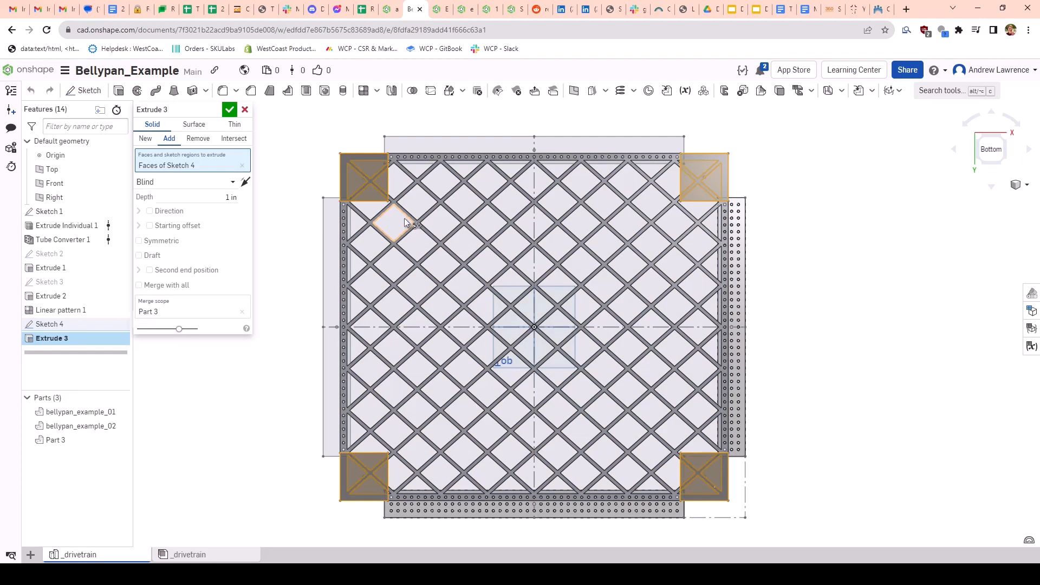
{"action": "left_click", "coordinate": [198, 139]}
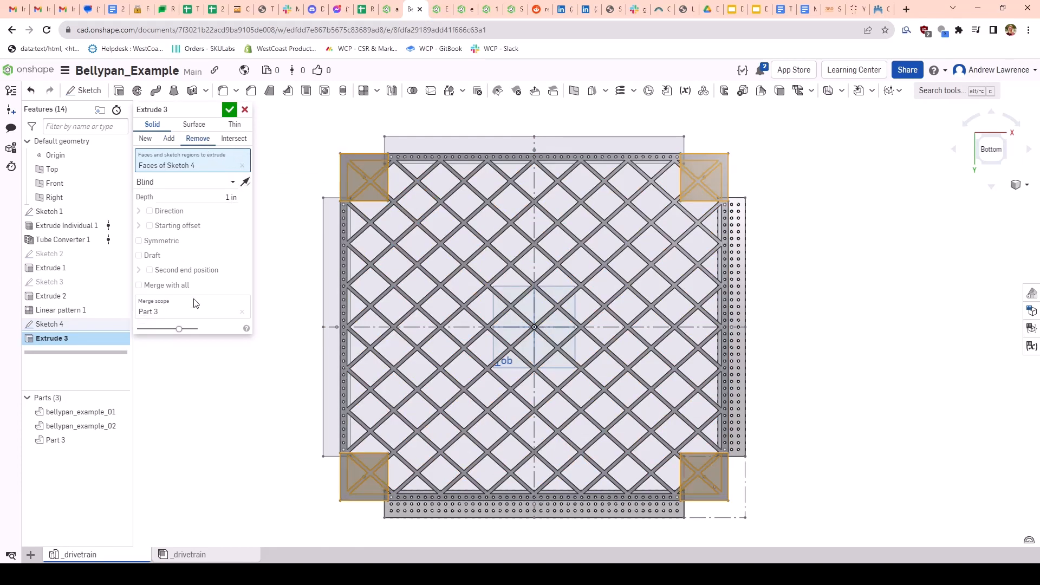
{"action": "left_click", "coordinate": [181, 183]}
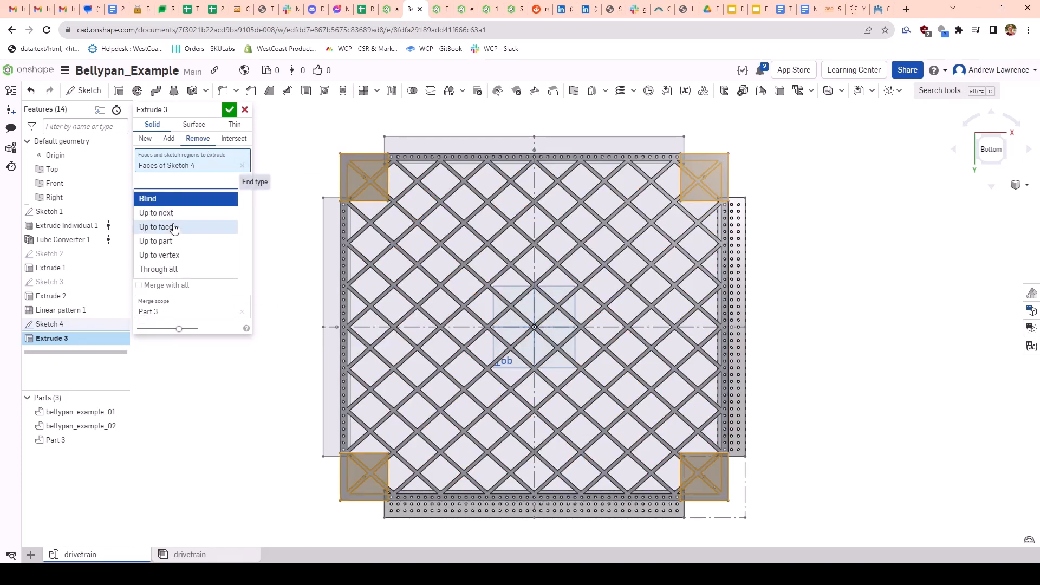
{"action": "left_click", "coordinate": [173, 270]}
{"action": "left_click", "coordinate": [230, 109]}
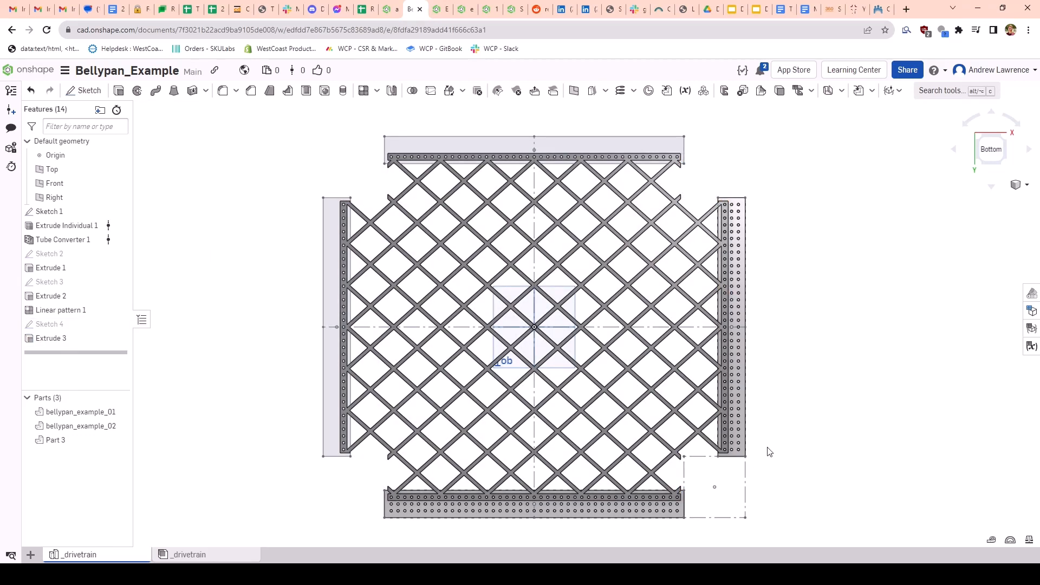
Step: Start a new sketch on the ribbed bellypan plate's face near one of the cut corners
{"action": "scroll", "coordinate": [694, 455], "scroll_direction": "up", "scroll_amount": 10}
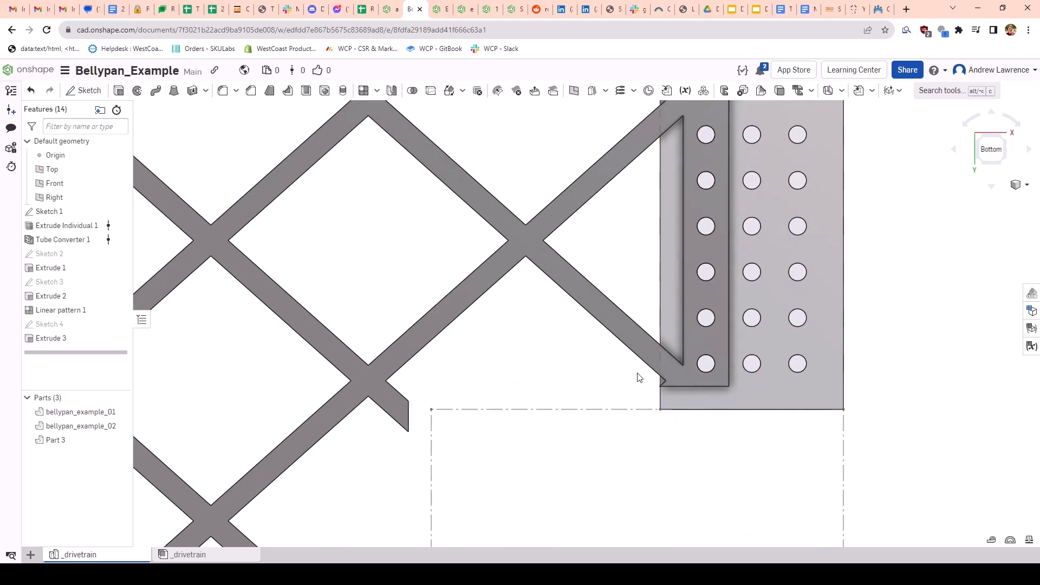
{"action": "scroll", "coordinate": [666, 390], "scroll_direction": "down", "scroll_amount": 5}
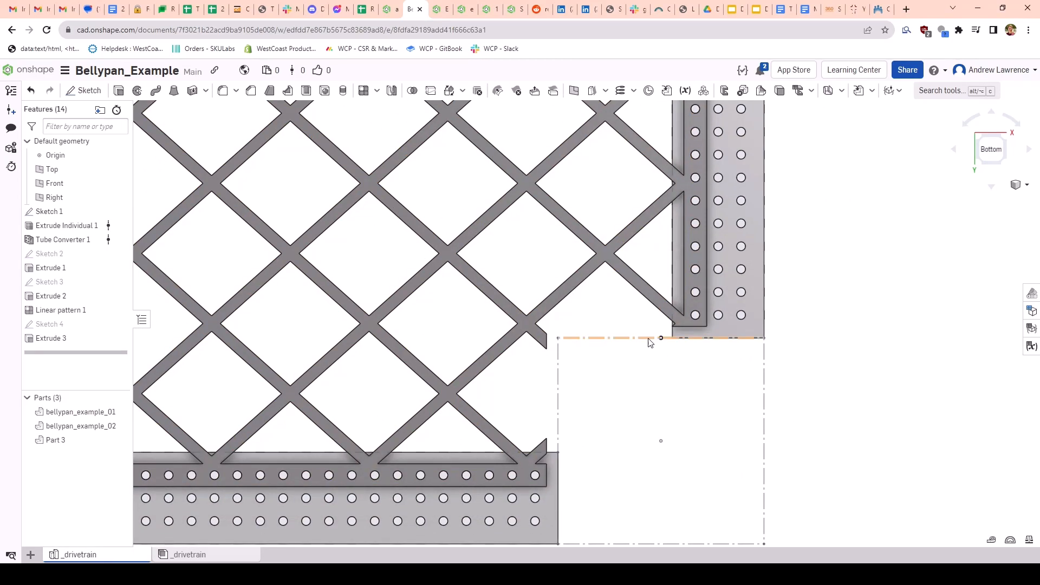
{"action": "scroll", "coordinate": [561, 392], "scroll_direction": "up", "scroll_amount": 2}
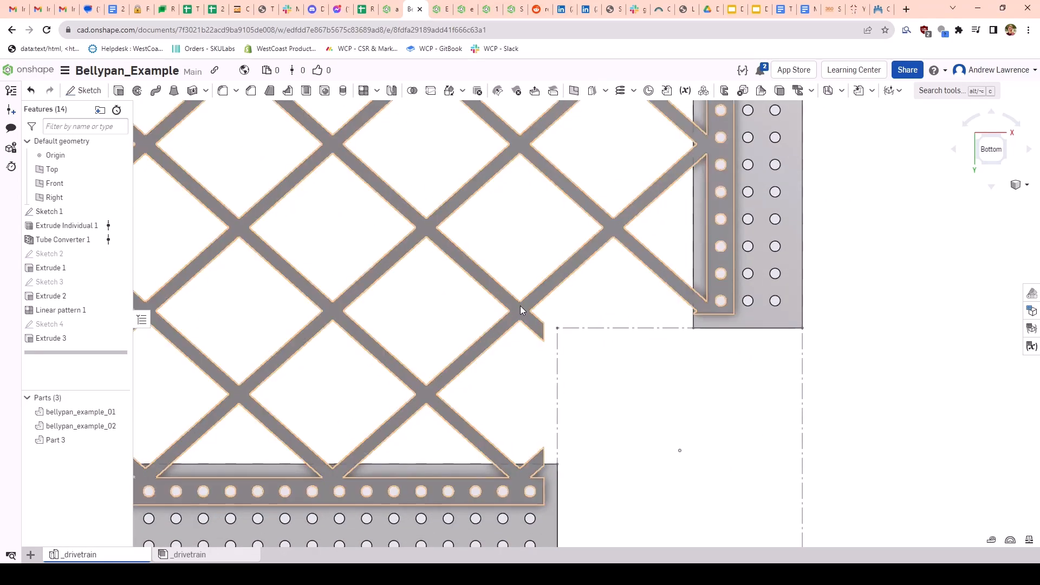
{"action": "left_click", "coordinate": [520, 308]}
{"action": "key", "text": "shift+s"}
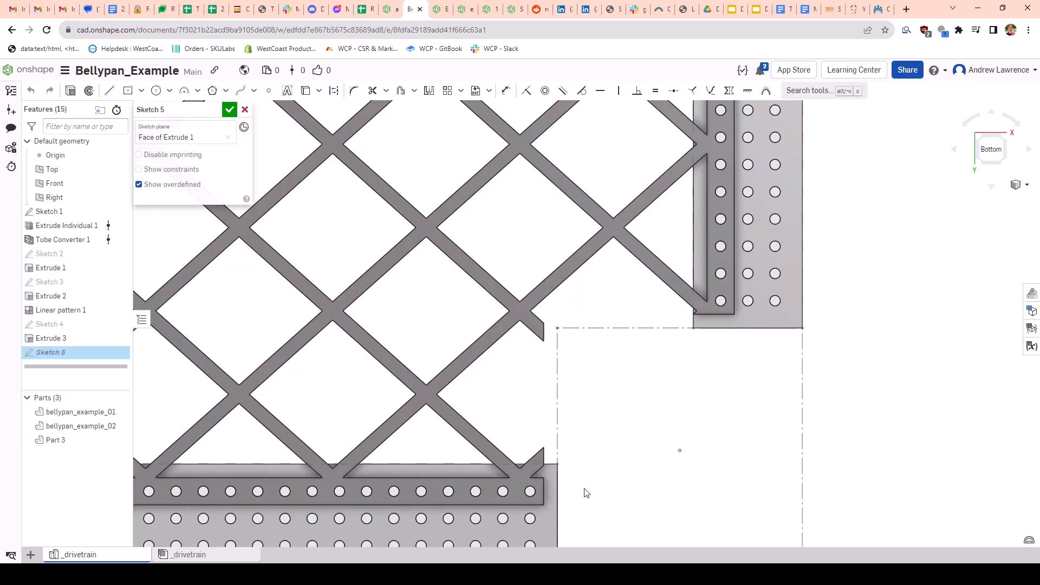
{"action": "scroll", "coordinate": [579, 501], "scroll_direction": "up", "scroll_amount": 2}
{"action": "scroll", "coordinate": [569, 503], "scroll_direction": "up", "scroll_amount": 1}
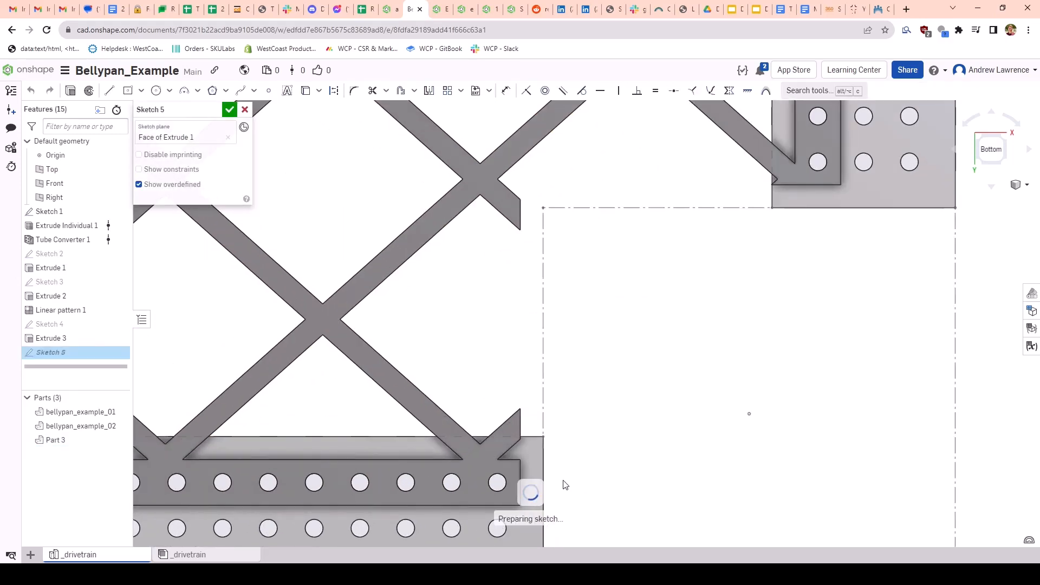
{"action": "scroll", "coordinate": [561, 481], "scroll_direction": "down", "scroll_amount": 2}
{"action": "scroll", "coordinate": [558, 466], "scroll_direction": "up", "scroll_amount": 1}
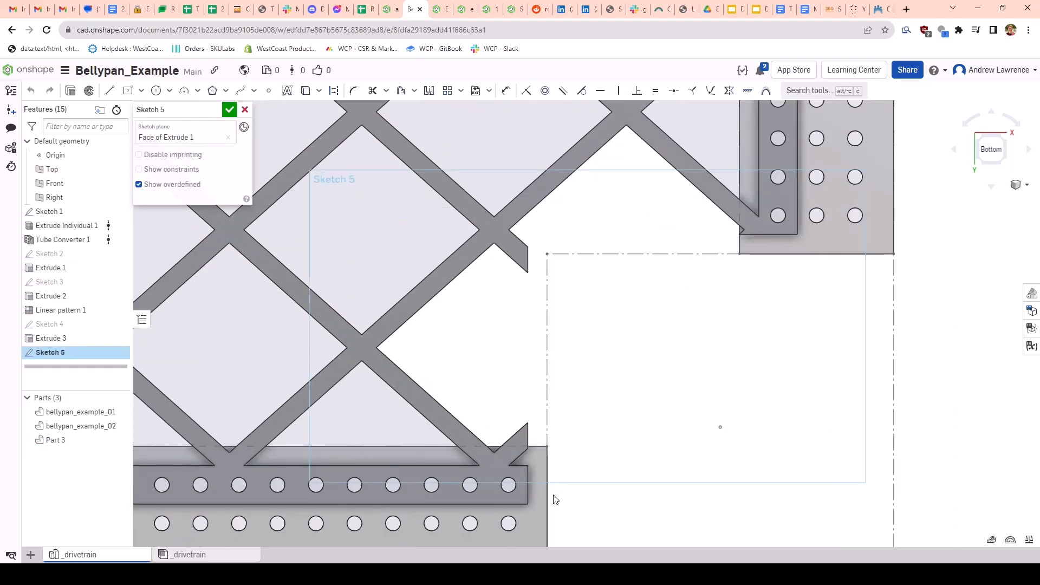
Step: Sketch an L-shaped pair of lines along the corner notch between the two perforated strips' end corners, and constrain the roughly 3.5 in line horizontal
{"action": "key", "text": "l"}
{"action": "left_click", "coordinate": [529, 505]}
{"action": "left_click", "coordinate": [527, 236]}
{"action": "left_click", "coordinate": [799, 237]}
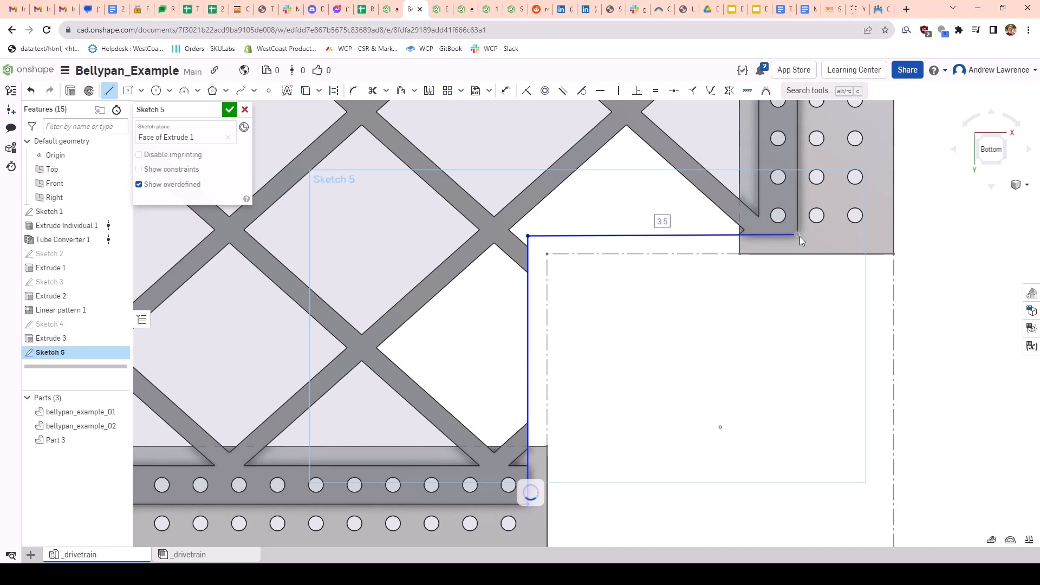
{"action": "key", "text": "Escape"}
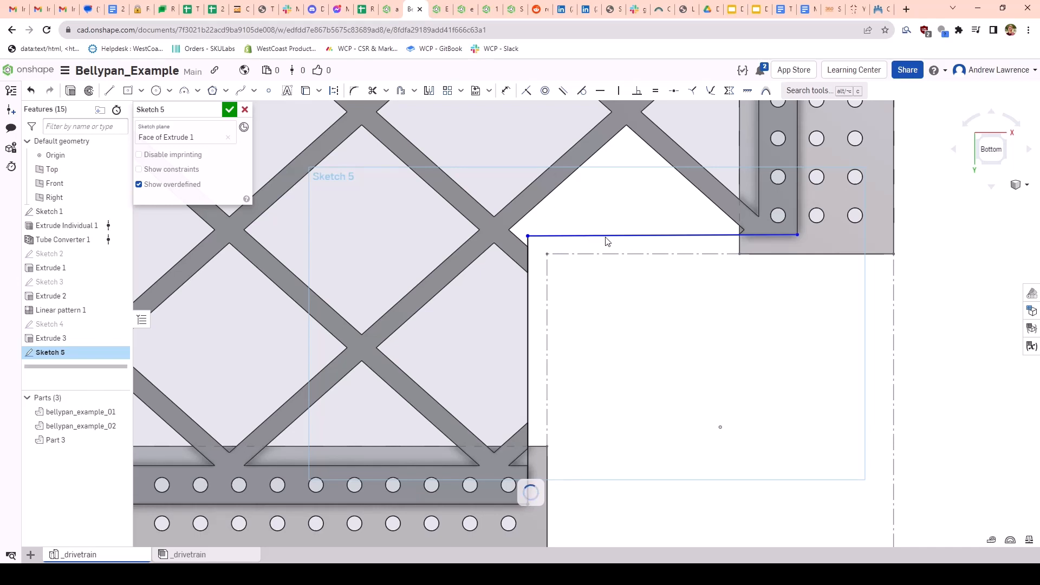
{"action": "left_click", "coordinate": [620, 237]}
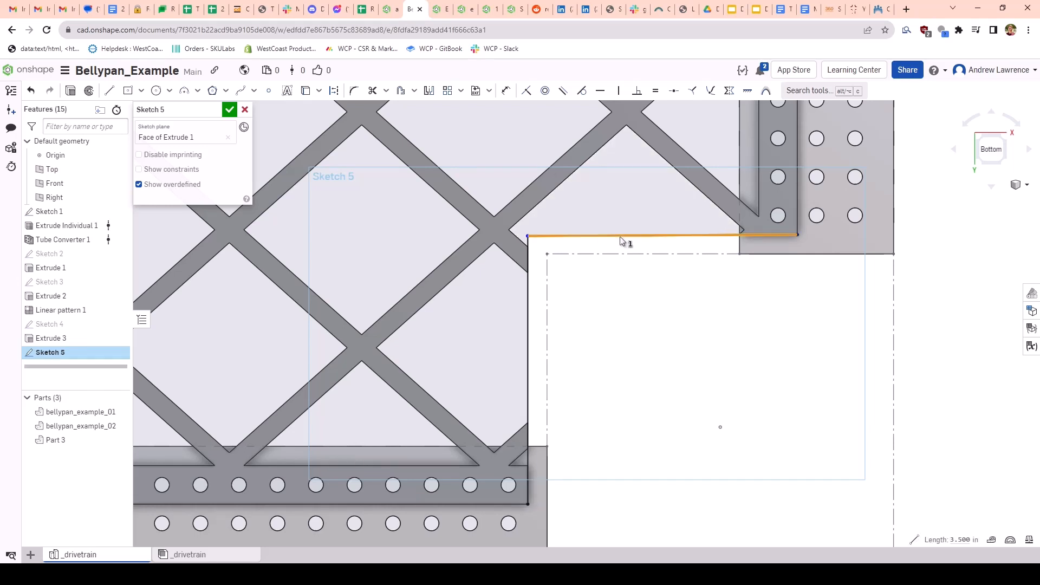
{"action": "key", "text": "h"}
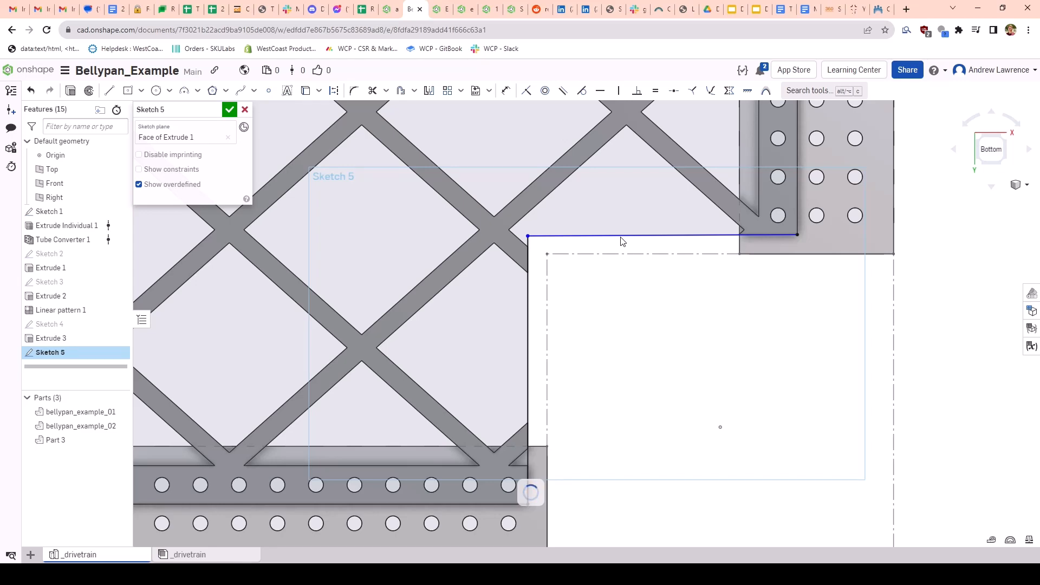
{"action": "scroll", "coordinate": [594, 401], "scroll_direction": "down", "scroll_amount": 3}
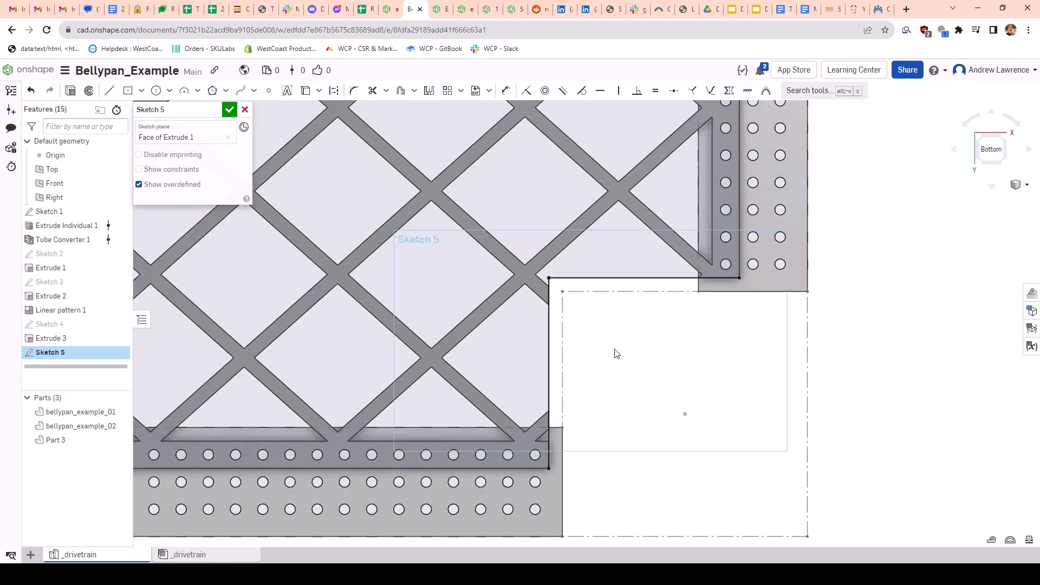
Step: Close the L into a narrow band with inner lines about 3.72 in vertical and 3.77 in across, joined by short end segments
{"action": "scroll", "coordinate": [542, 393], "scroll_direction": "up", "scroll_amount": 5}
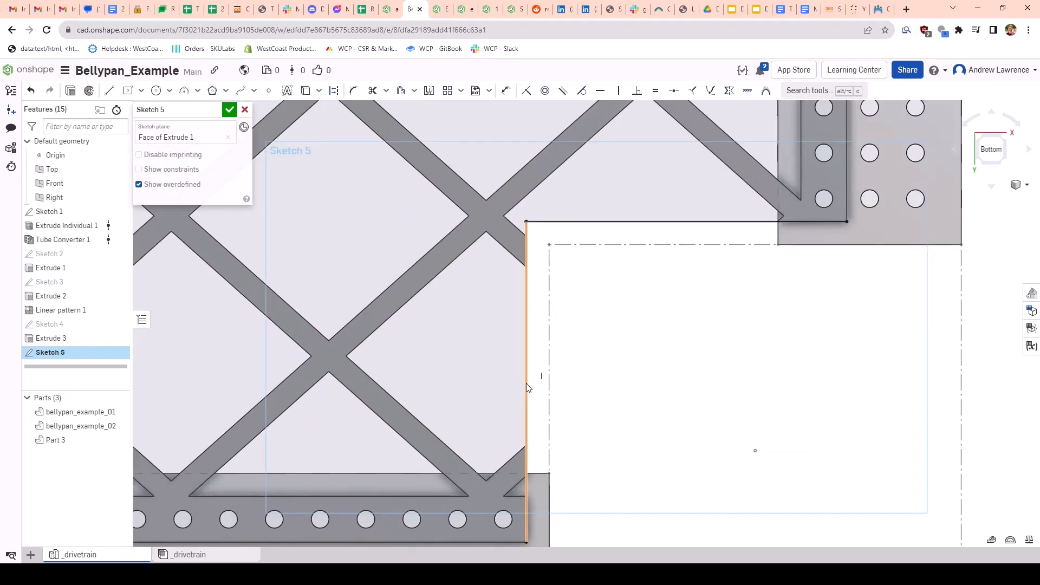
{"action": "key", "text": "l"}
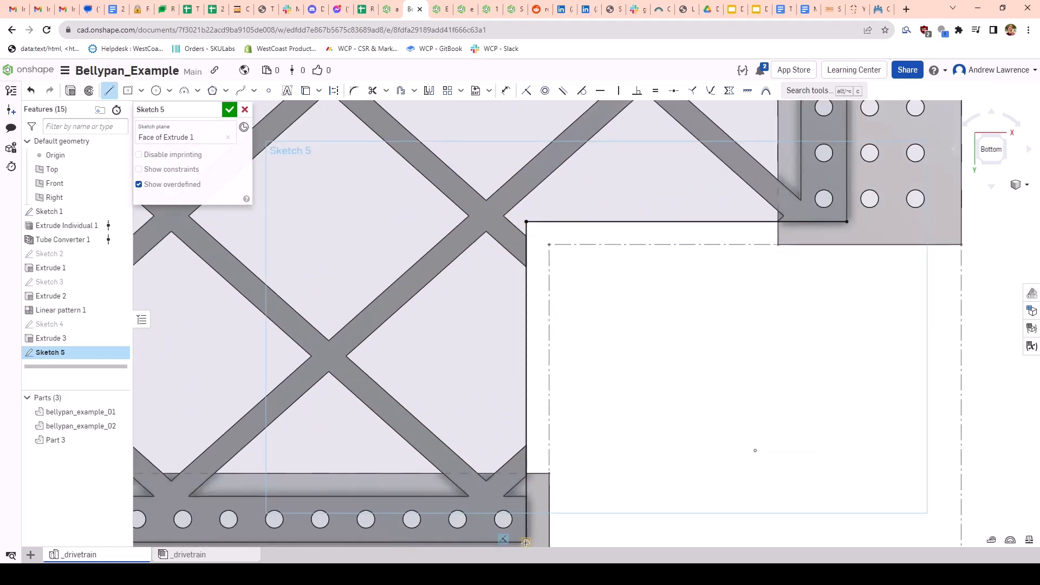
{"action": "left_click", "coordinate": [525, 542]}
{"action": "left_click", "coordinate": [502, 541]}
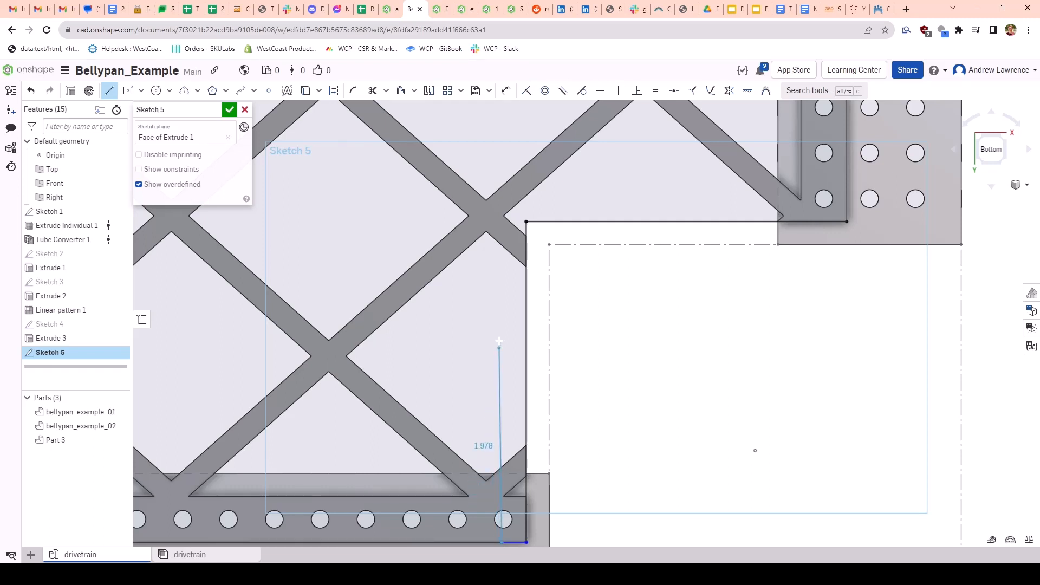
{"action": "left_click", "coordinate": [502, 202]}
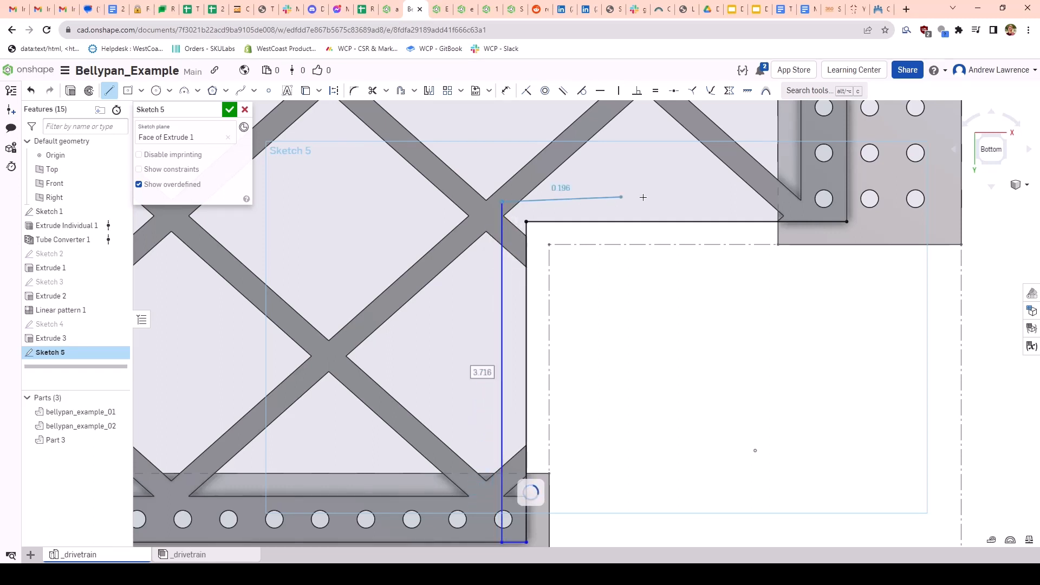
{"action": "left_click", "coordinate": [845, 206]}
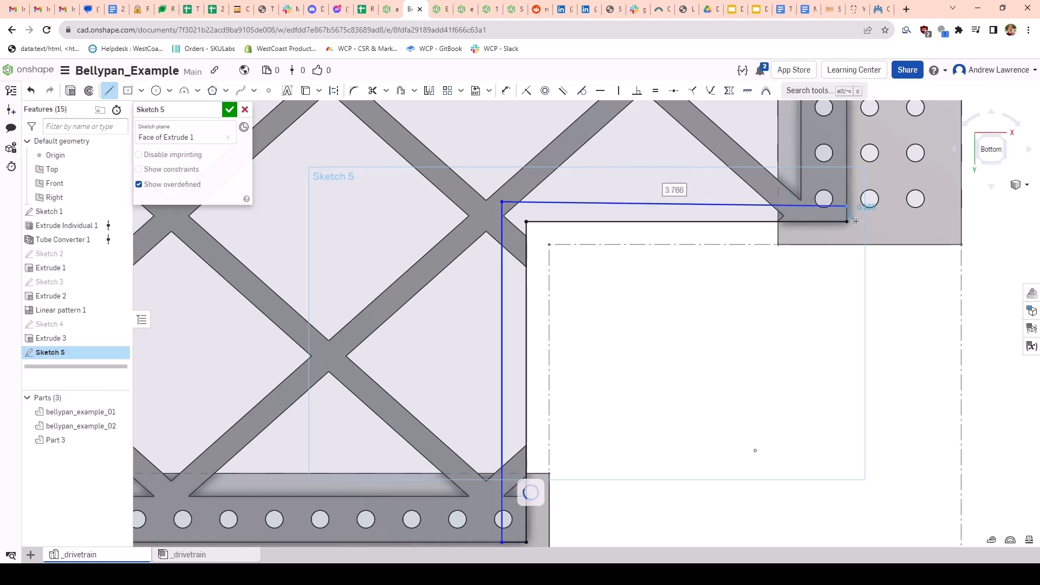
{"action": "scroll", "coordinate": [844, 221], "scroll_direction": "up", "scroll_amount": 3}
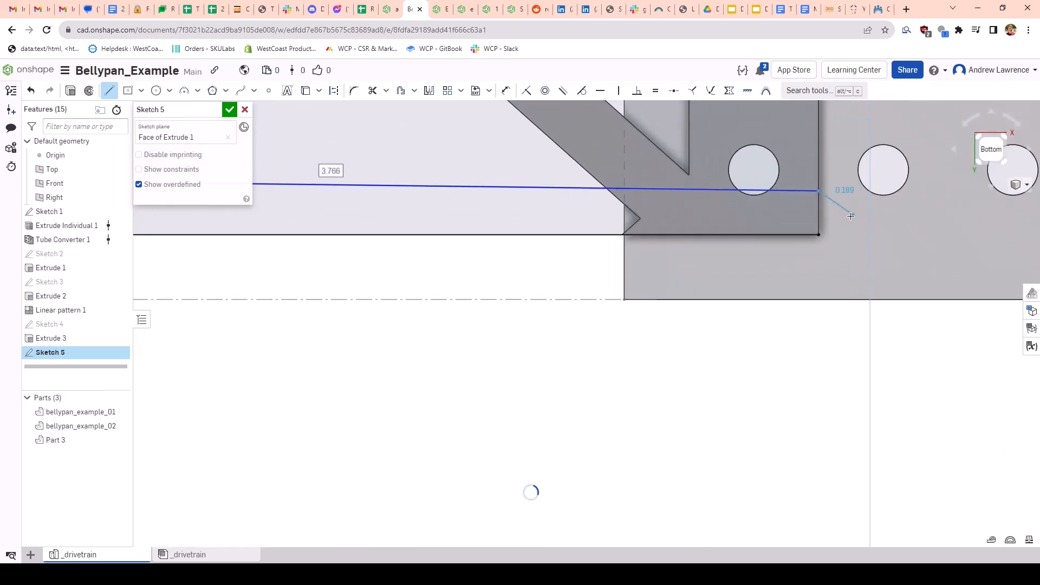
{"action": "left_click", "coordinate": [818, 235]}
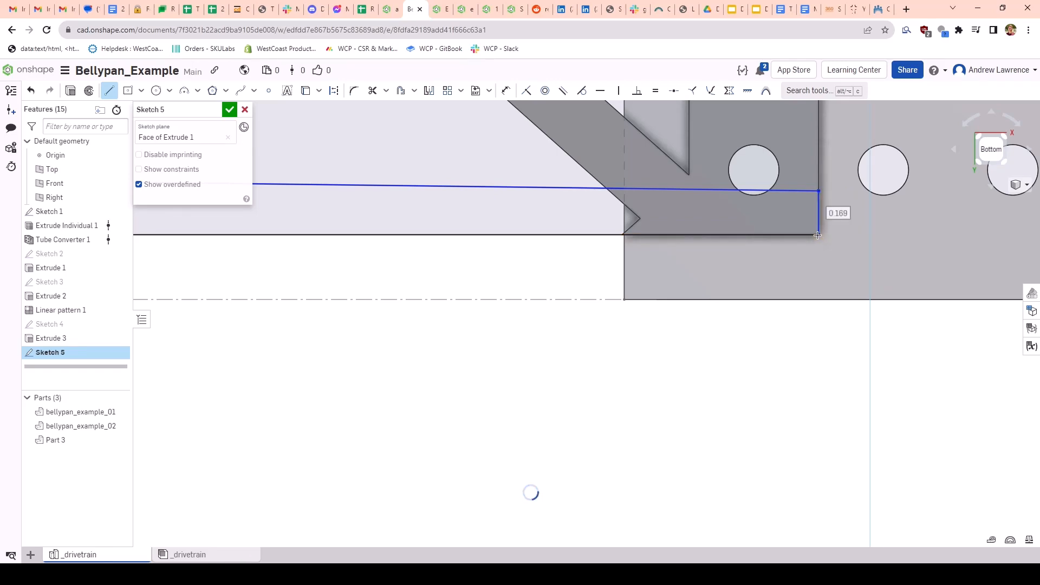
{"action": "key", "text": "Escape"}
{"action": "scroll", "coordinate": [704, 282], "scroll_direction": "down", "scroll_amount": 5}
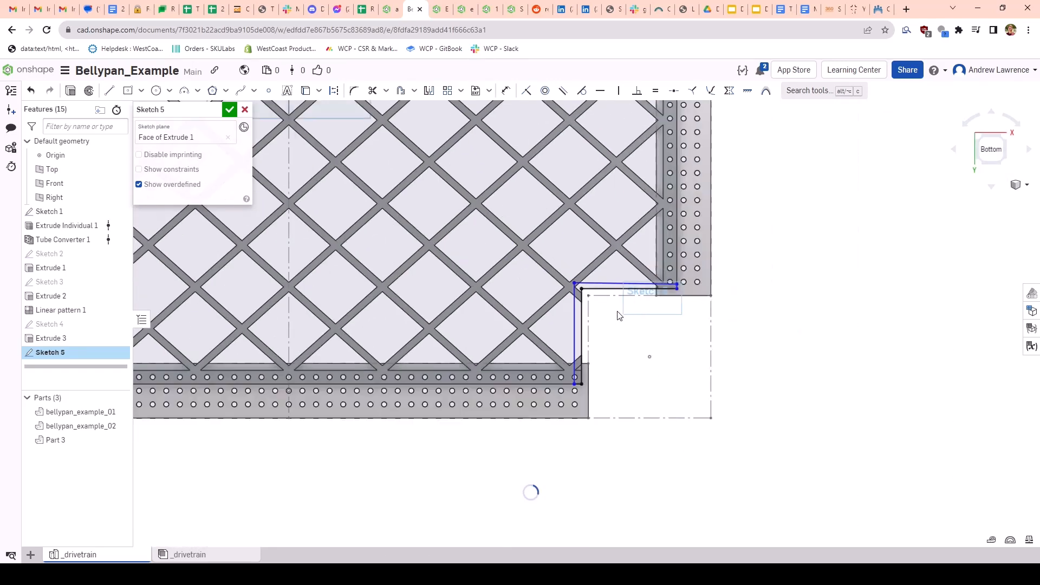
{"action": "scroll", "coordinate": [634, 305], "scroll_direction": "up", "scroll_amount": 4}
{"action": "scroll", "coordinate": [681, 277], "scroll_direction": "down", "scroll_amount": 2}
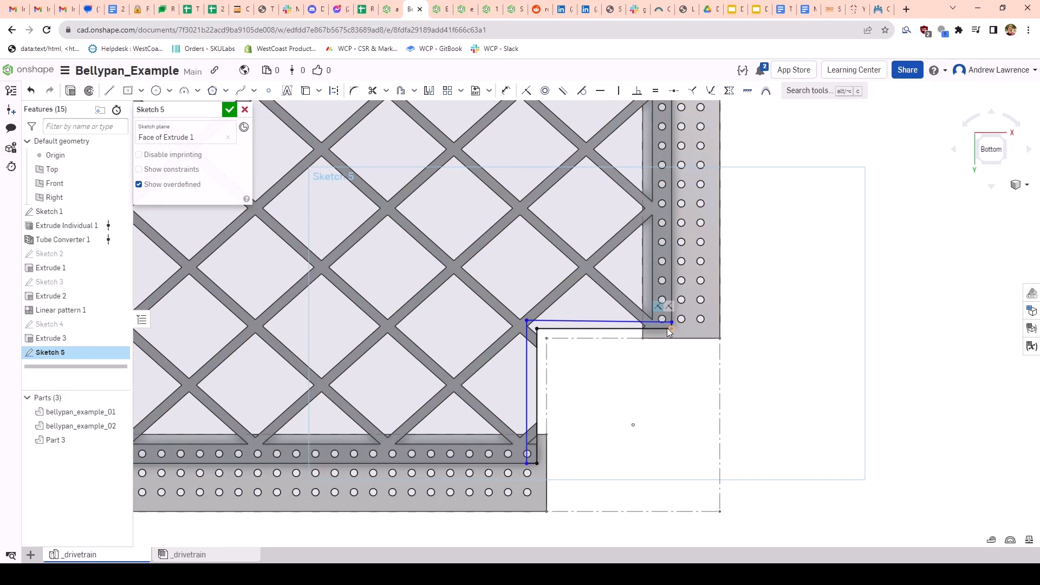
Step: Dimension the horizontal sketch line 0.25 in from the parallel horizontal edge of the belly pan's corner notch
{"action": "scroll", "coordinate": [528, 359], "scroll_direction": "up", "scroll_amount": 3}
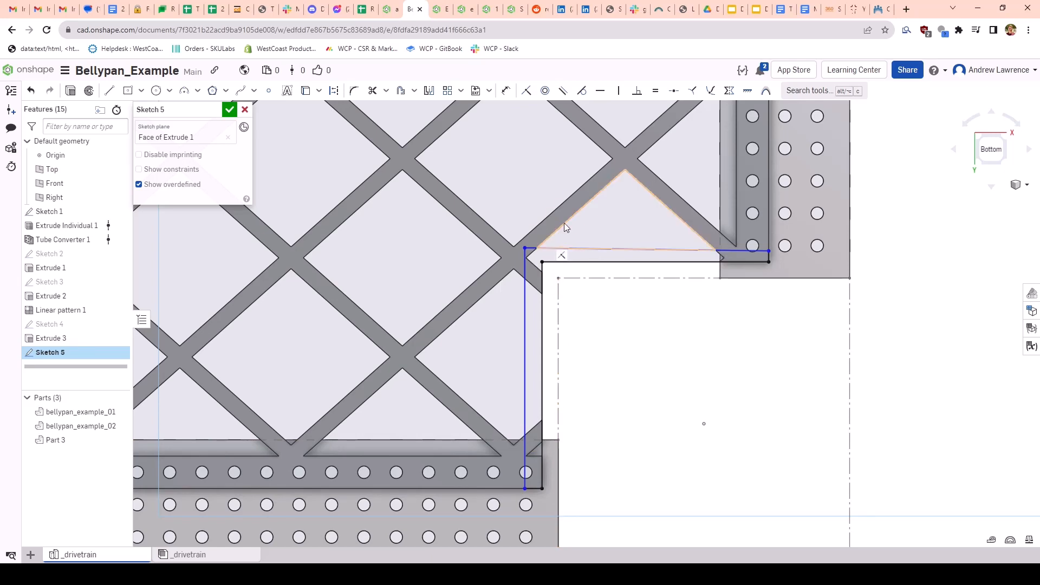
{"action": "scroll", "coordinate": [778, 245], "scroll_direction": "up", "scroll_amount": 5}
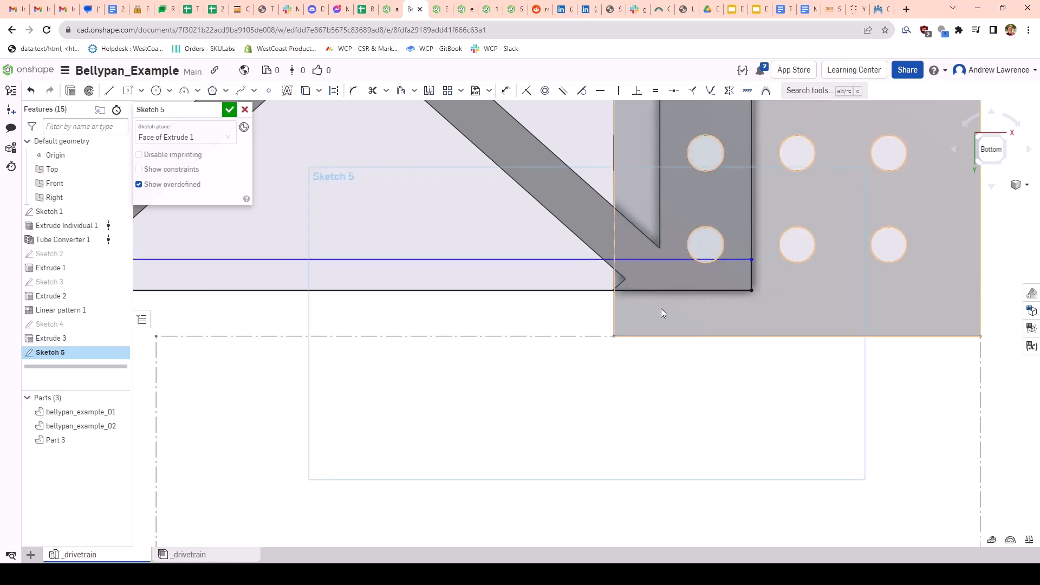
{"action": "scroll", "coordinate": [596, 308], "scroll_direction": "down", "scroll_amount": 5}
{"action": "scroll", "coordinate": [454, 314], "scroll_direction": "up", "scroll_amount": 2}
{"action": "key", "text": "u"}
{"action": "left_click", "coordinate": [439, 282]}
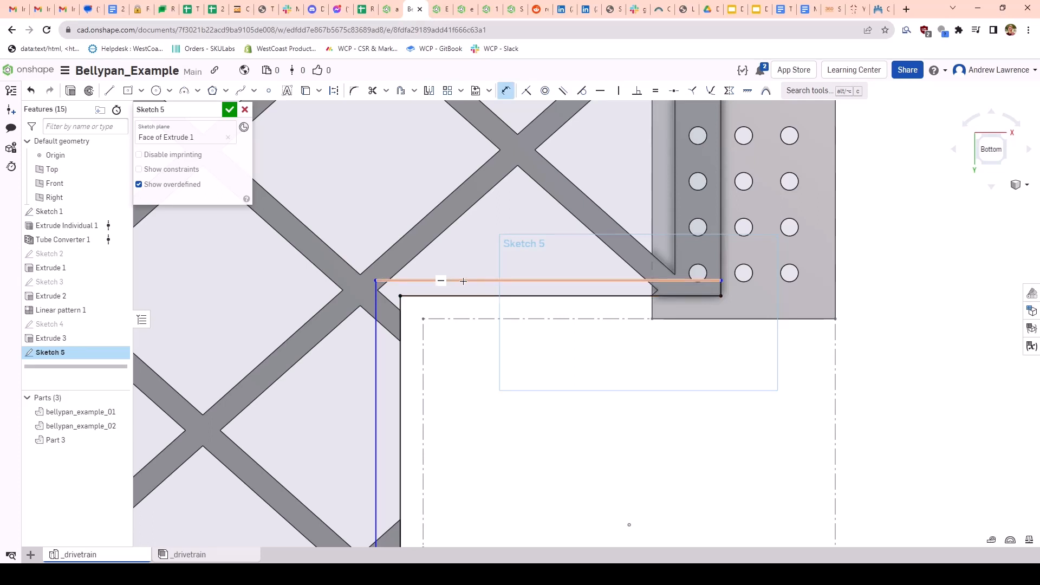
{"action": "left_click", "coordinate": [494, 235]}
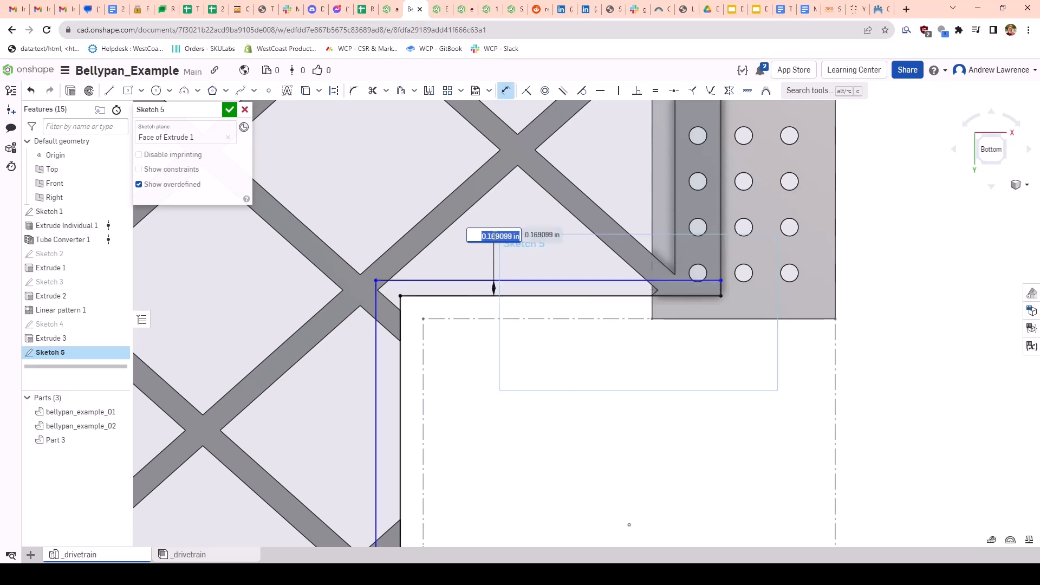
{"action": "key", "text": "Return"}
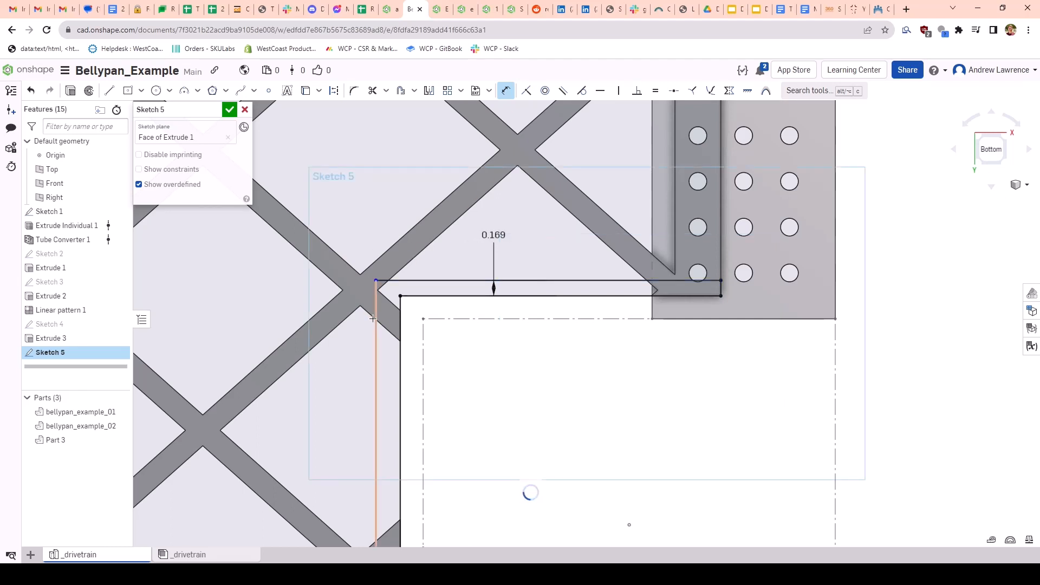
Step: Dimension the vertical sketch line 0.25 in from the parallel vertical edge of the notch
{"action": "left_click", "coordinate": [403, 364]}
{"action": "left_click", "coordinate": [375, 379]}
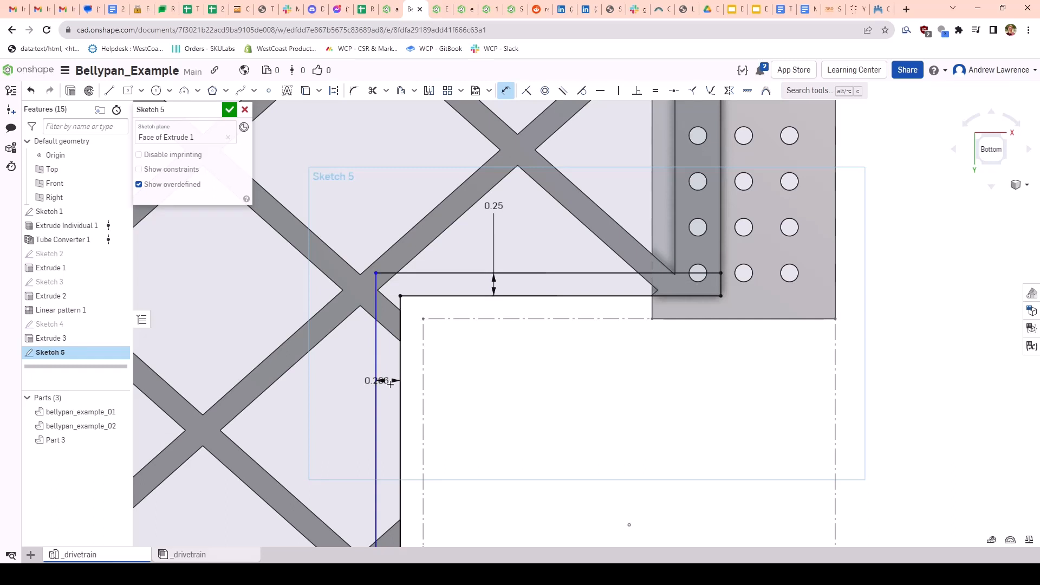
{"action": "left_click", "coordinate": [494, 404]}
{"action": "type", "text": "0.25"}
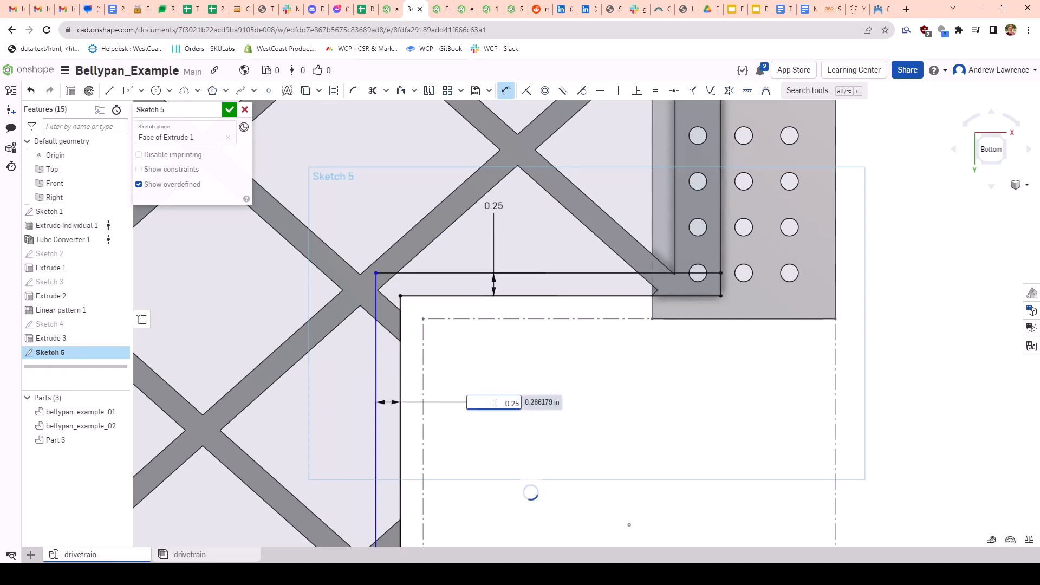
{"action": "key", "text": "Return"}
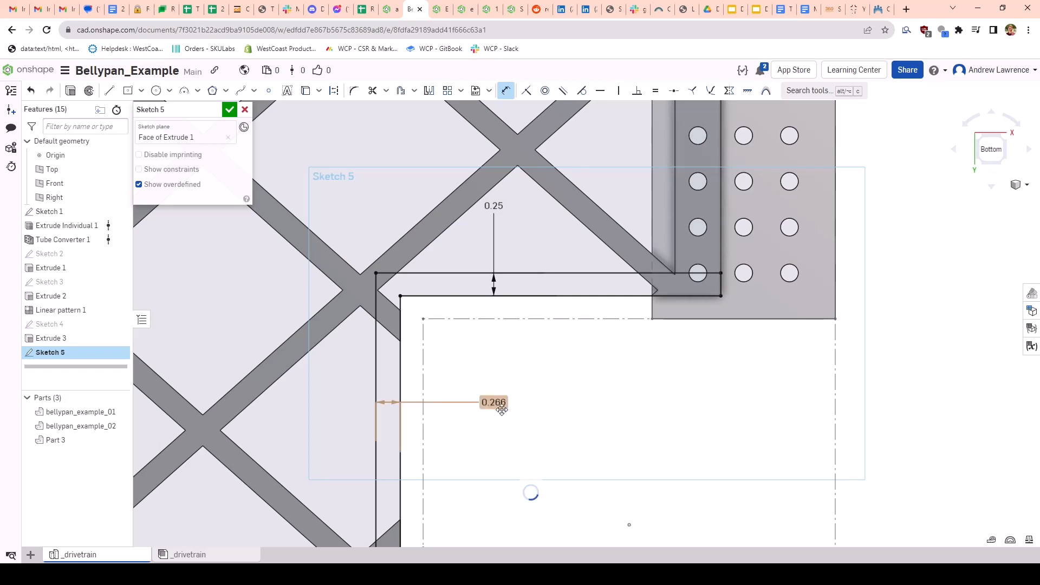
Step: Examine where the vertical offset line meets the lattice pocket and hole row at the notch's lower end
{"action": "scroll", "coordinate": [512, 329], "scroll_direction": "up", "scroll_amount": 5}
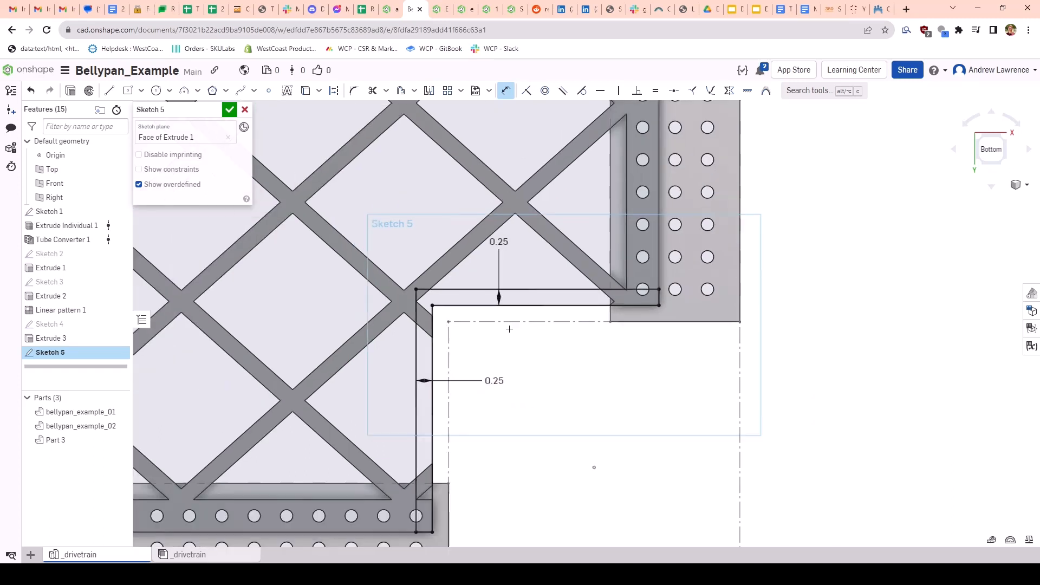
{"action": "scroll", "coordinate": [557, 413], "scroll_direction": "down", "scroll_amount": 8}
{"action": "scroll", "coordinate": [423, 418], "scroll_direction": "down", "scroll_amount": 10}
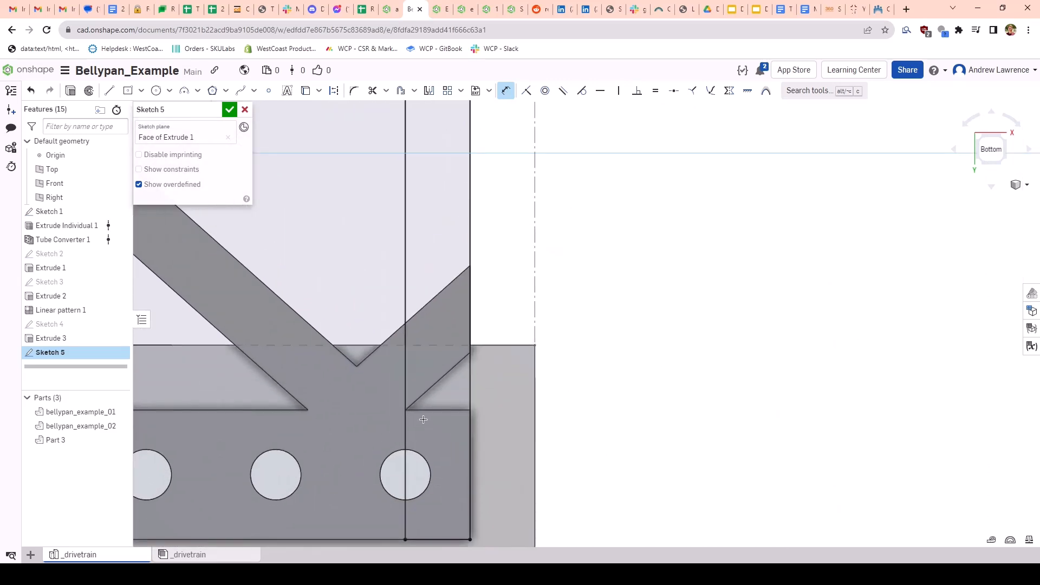
{"action": "scroll", "coordinate": [364, 390], "scroll_direction": "up", "scroll_amount": 6}
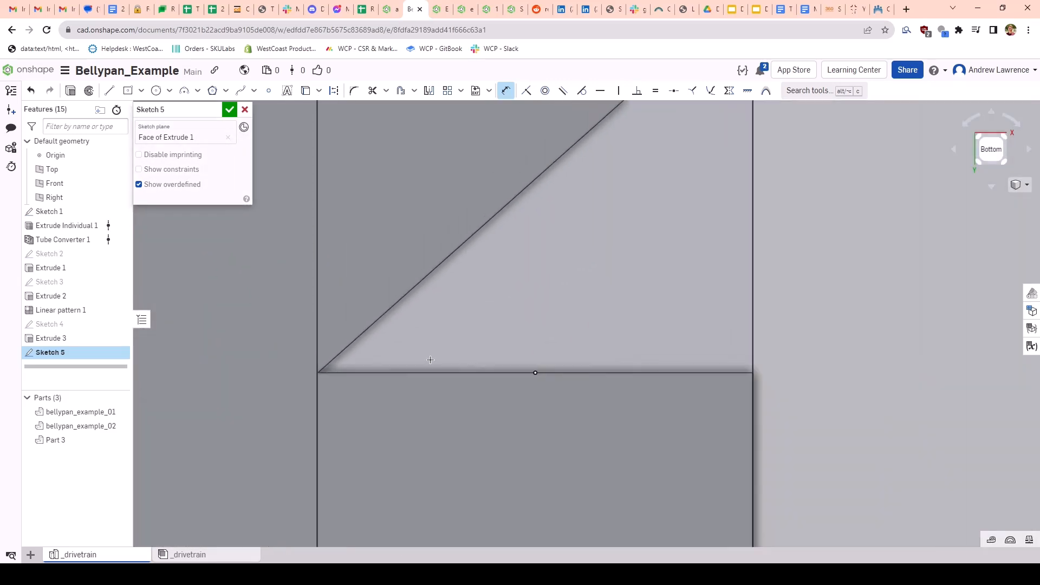
{"action": "scroll", "coordinate": [512, 409], "scroll_direction": "down", "scroll_amount": 6}
{"action": "scroll", "coordinate": [506, 405], "scroll_direction": "up", "scroll_amount": 3}
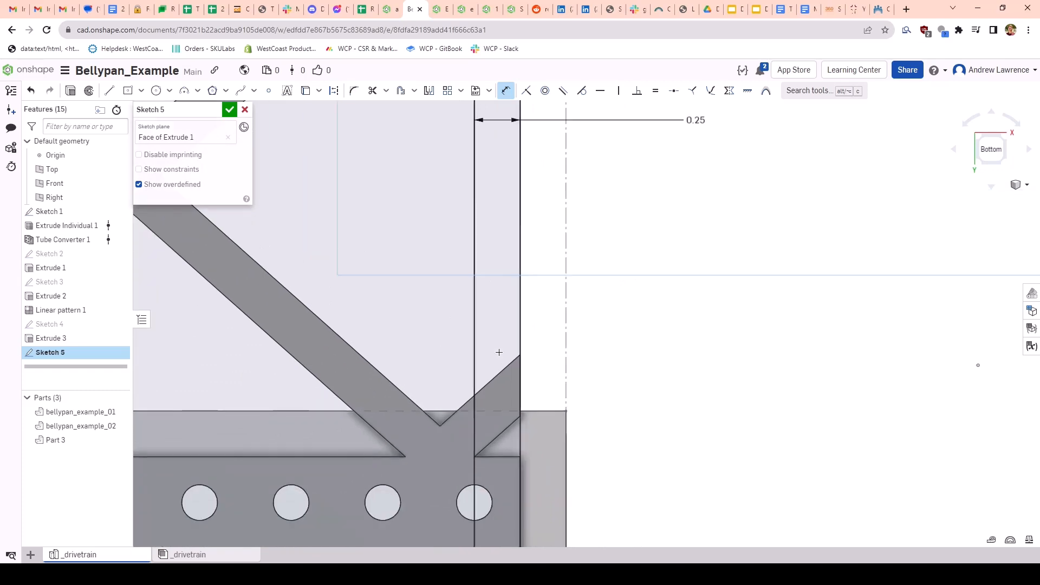
{"action": "middle_click_drag", "start_coordinate": [524, 239], "coordinate": [495, 399]}
{"action": "scroll", "coordinate": [509, 318], "scroll_direction": "up", "scroll_amount": 2}
{"action": "middle_click_drag", "start_coordinate": [506, 267], "coordinate": [480, 413]}
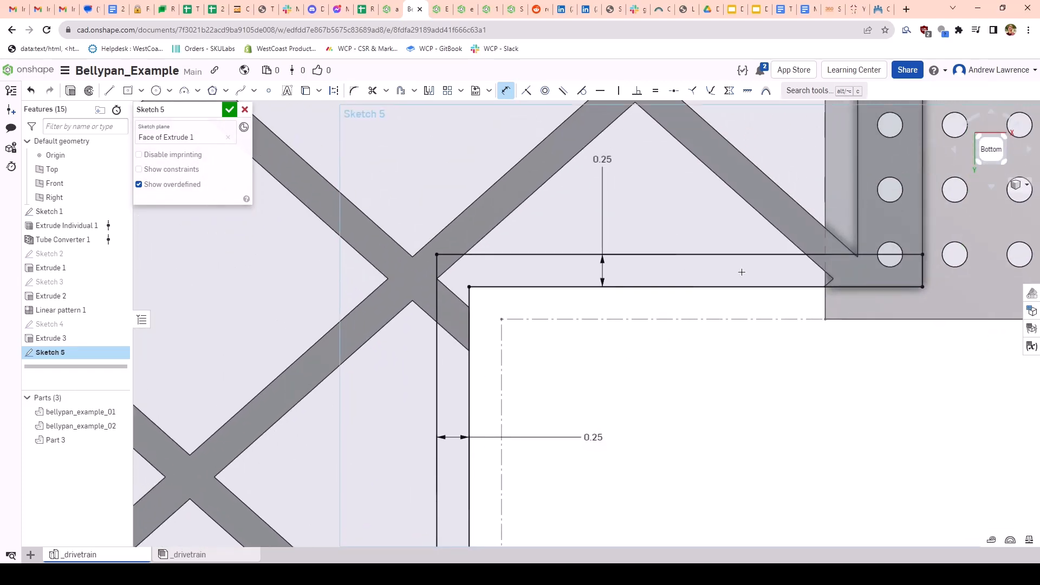
Step: Draw two short lines along the edges of the pocket tip protruding past the horizontal offset line, closing a small triangle beside the end hole
{"action": "scroll", "coordinate": [826, 260], "scroll_direction": "down", "scroll_amount": 5}
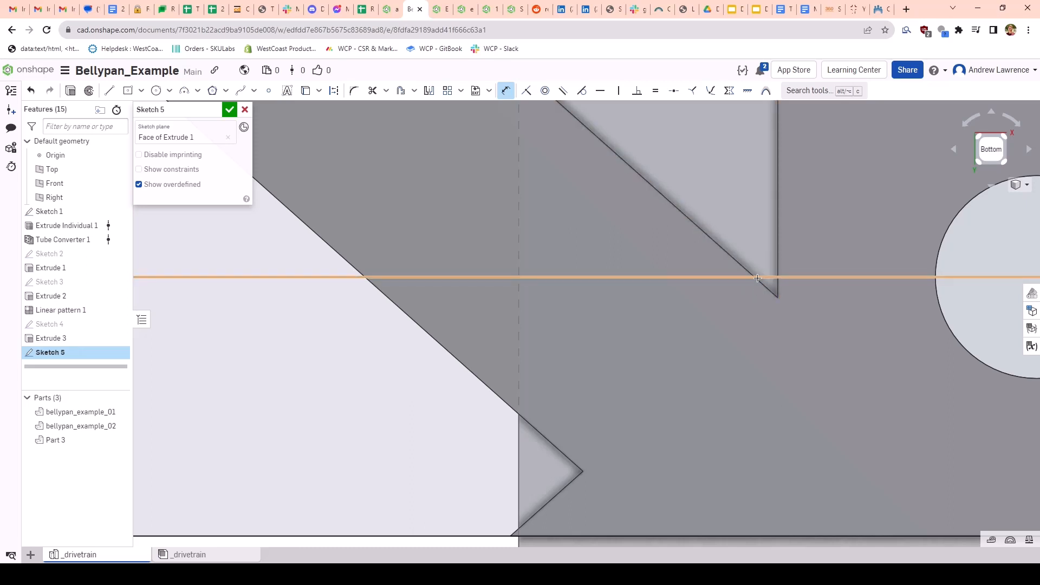
{"action": "scroll", "coordinate": [778, 275], "scroll_direction": "up", "scroll_amount": 5}
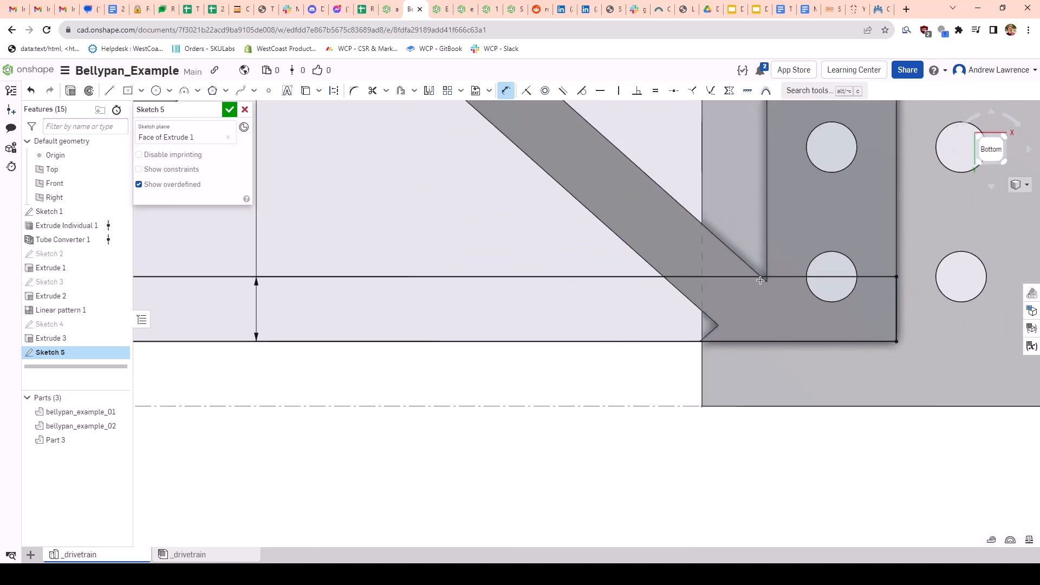
{"action": "scroll", "coordinate": [719, 240], "scroll_direction": "down", "scroll_amount": 4}
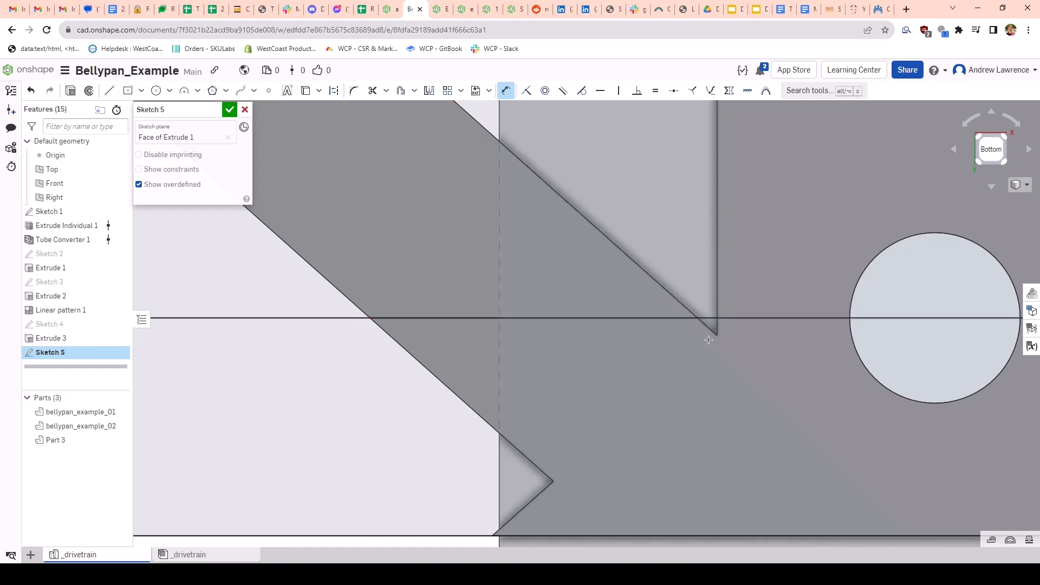
{"action": "scroll", "coordinate": [707, 341], "scroll_direction": "up", "scroll_amount": 1}
{"action": "key", "text": "l"}
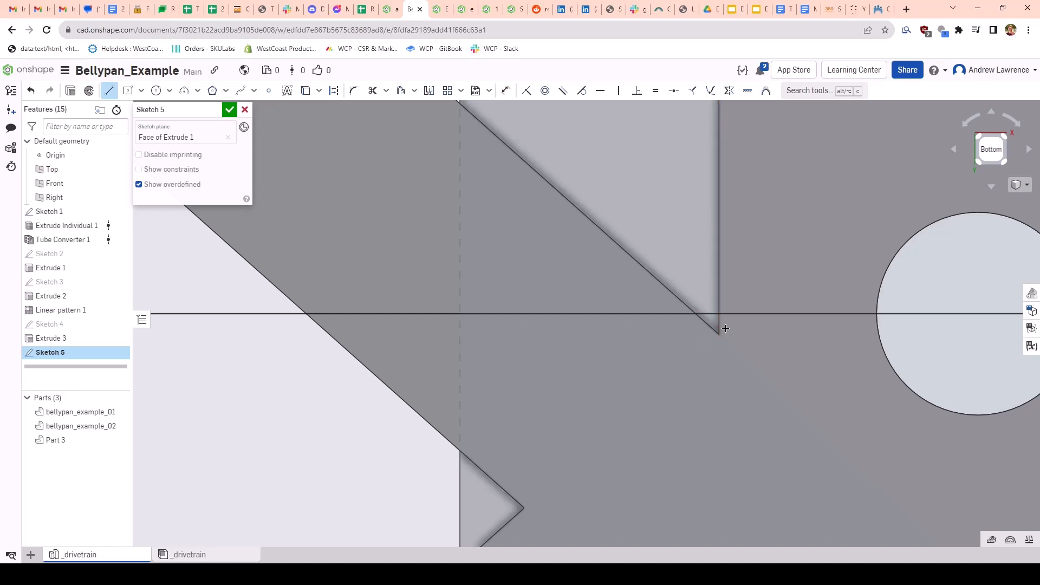
{"action": "left_click", "coordinate": [721, 337]}
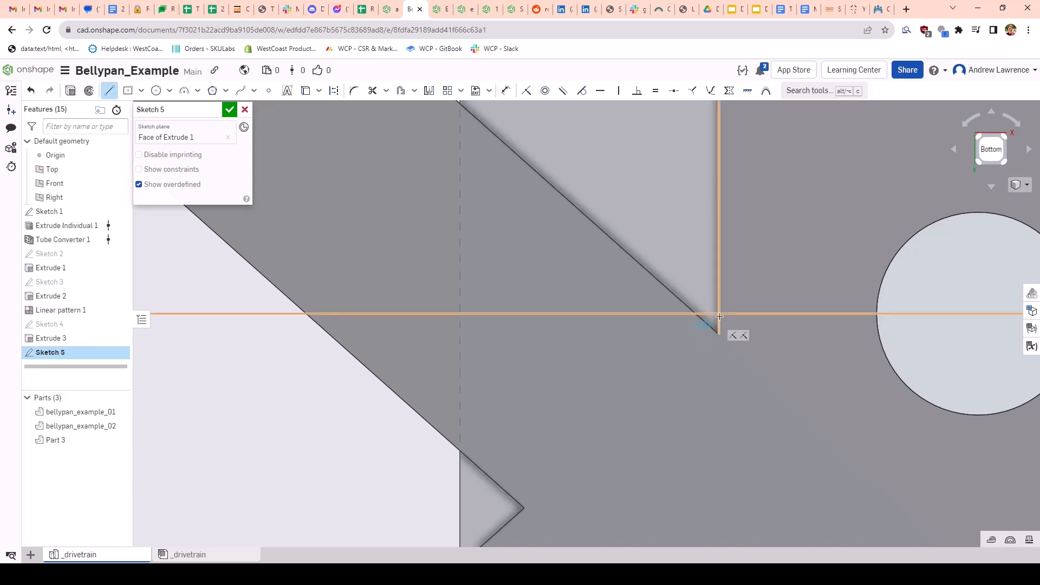
{"action": "left_click", "coordinate": [720, 314]}
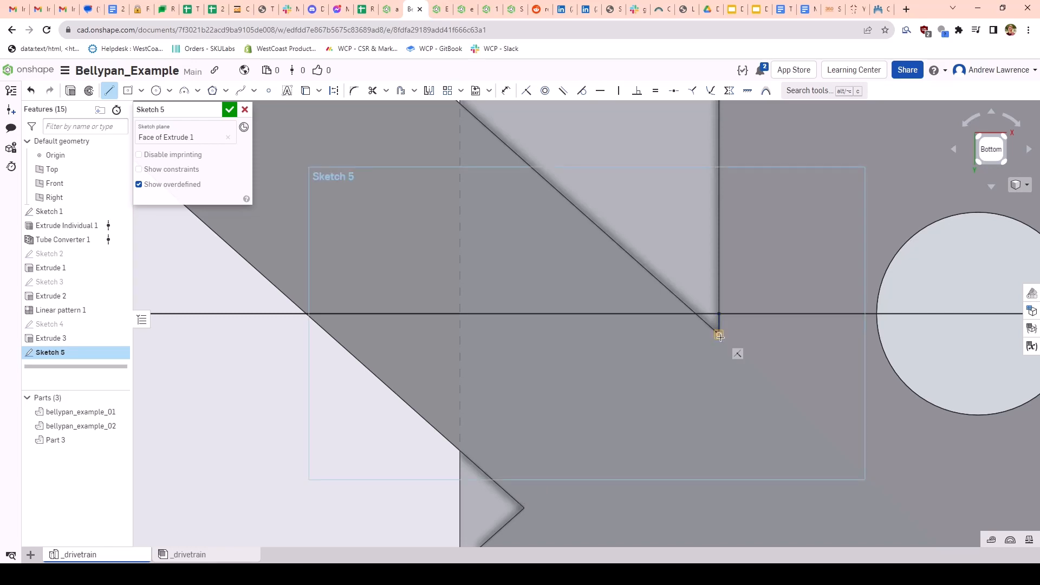
{"action": "left_click", "coordinate": [718, 335]}
{"action": "left_click", "coordinate": [696, 314]}
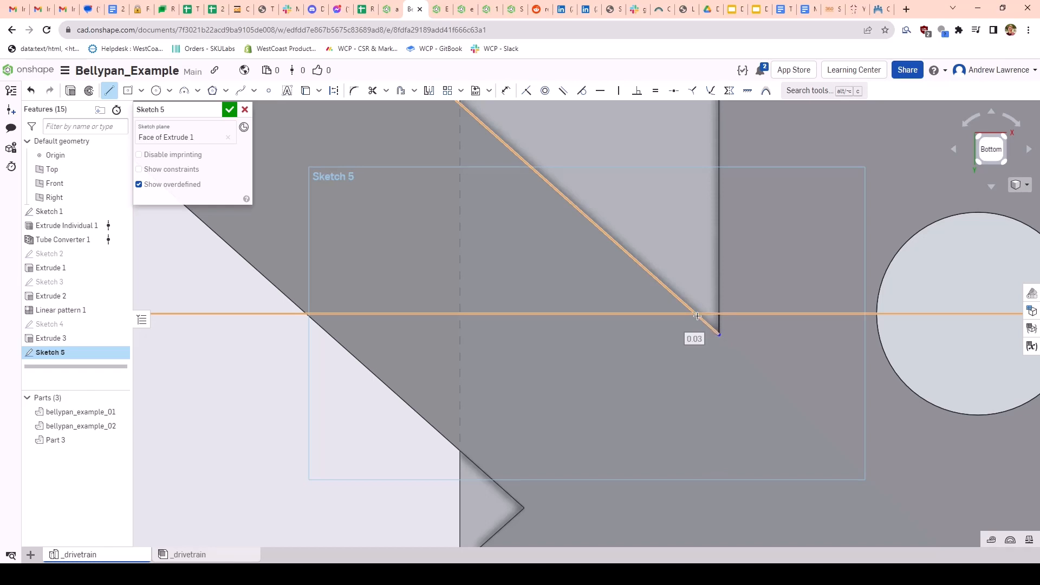
{"action": "key", "text": "Escape"}
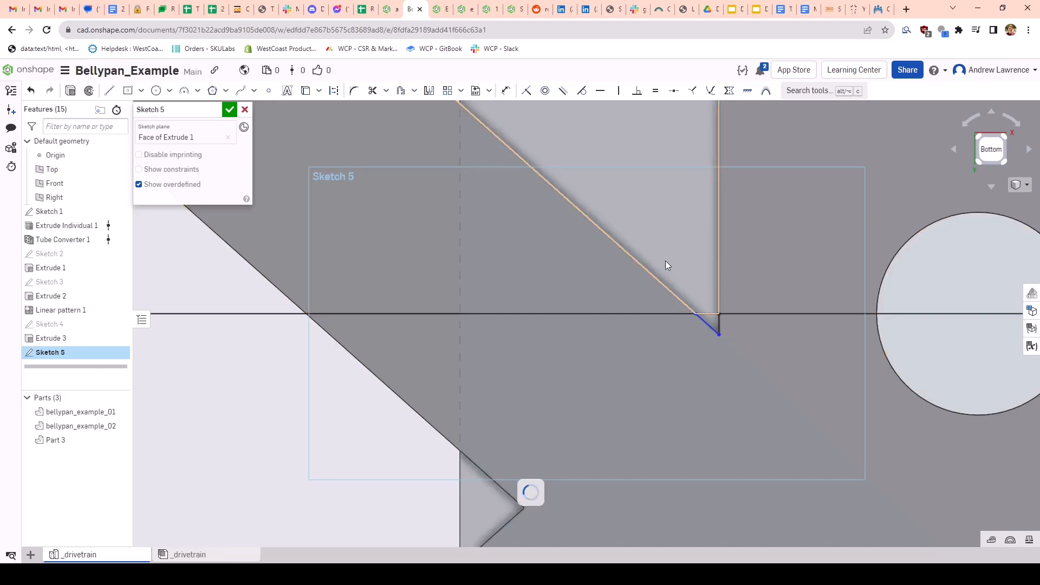
Step: Inspect the offset outline against the lattice pockets at the new triangle, the notch's inner corner and the lower end
{"action": "scroll", "coordinate": [723, 329], "scroll_direction": "up", "scroll_amount": 2}
{"action": "scroll", "coordinate": [699, 329], "scroll_direction": "down", "scroll_amount": 5}
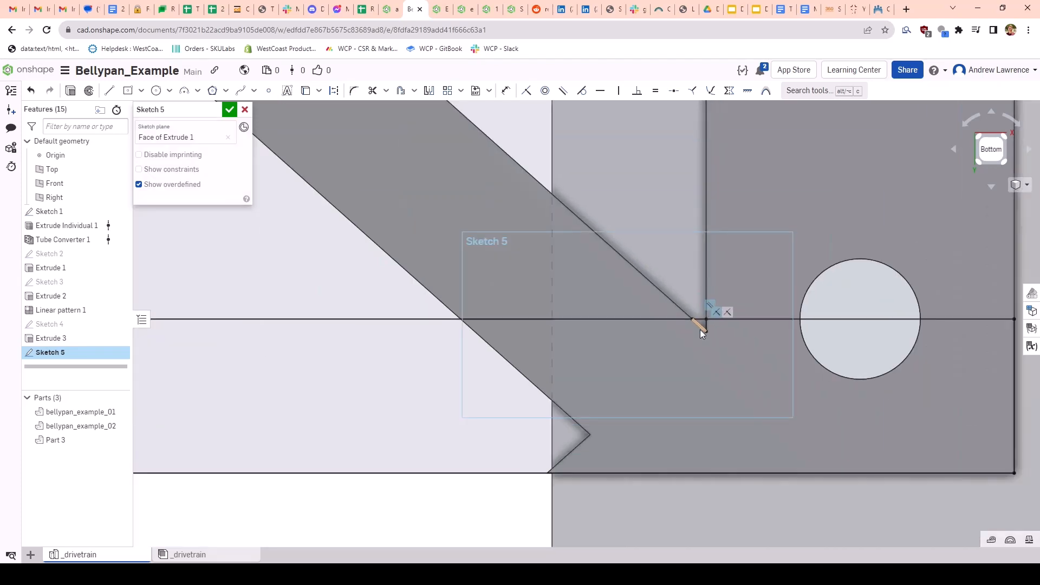
{"action": "scroll", "coordinate": [639, 388], "scroll_direction": "down", "scroll_amount": 1}
{"action": "scroll", "coordinate": [674, 381], "scroll_direction": "up", "scroll_amount": 4}
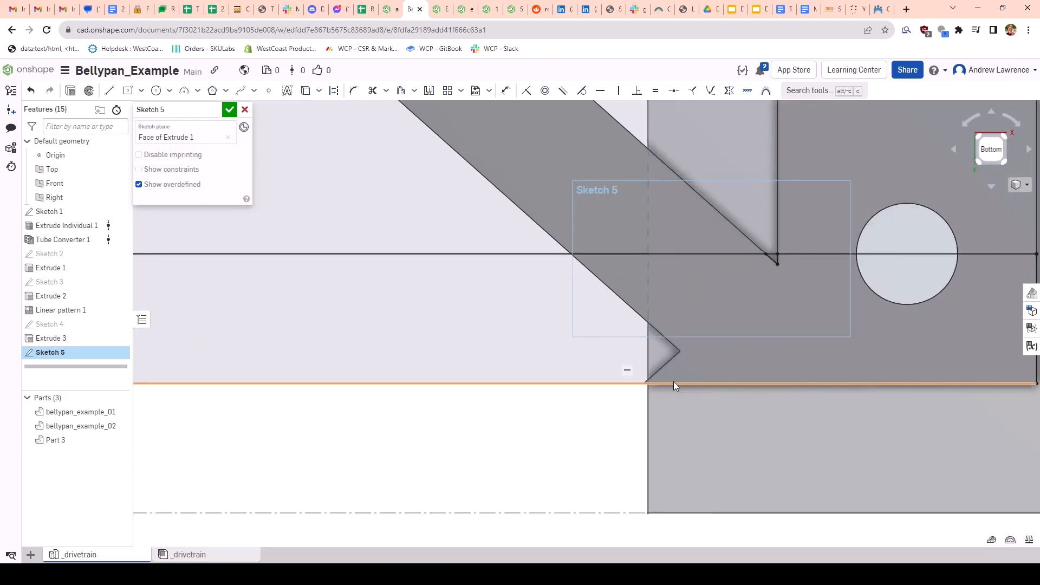
{"action": "scroll", "coordinate": [608, 346], "scroll_direction": "down", "scroll_amount": 4}
{"action": "scroll", "coordinate": [718, 341], "scroll_direction": "up", "scroll_amount": 1}
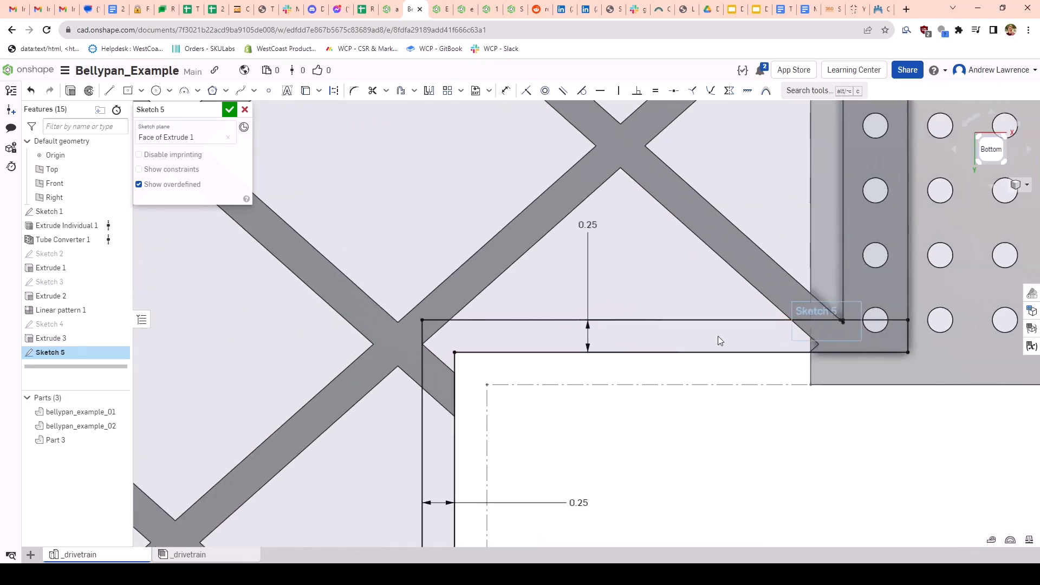
{"action": "scroll", "coordinate": [403, 336], "scroll_direction": "up", "scroll_amount": 1}
{"action": "scroll", "coordinate": [403, 336], "scroll_direction": "up", "scroll_amount": 6}
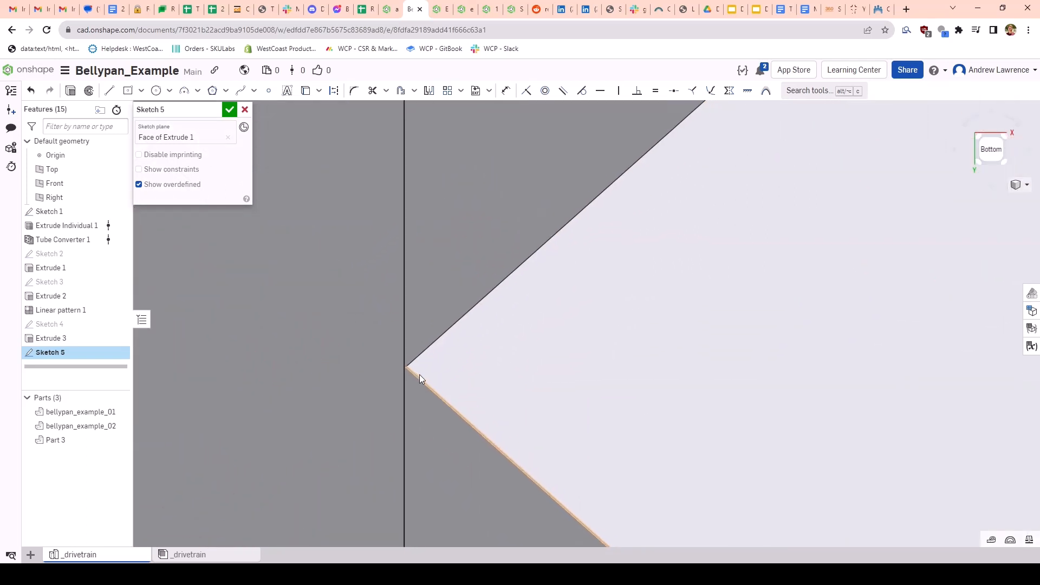
{"action": "scroll", "coordinate": [373, 341], "scroll_direction": "up", "scroll_amount": 4}
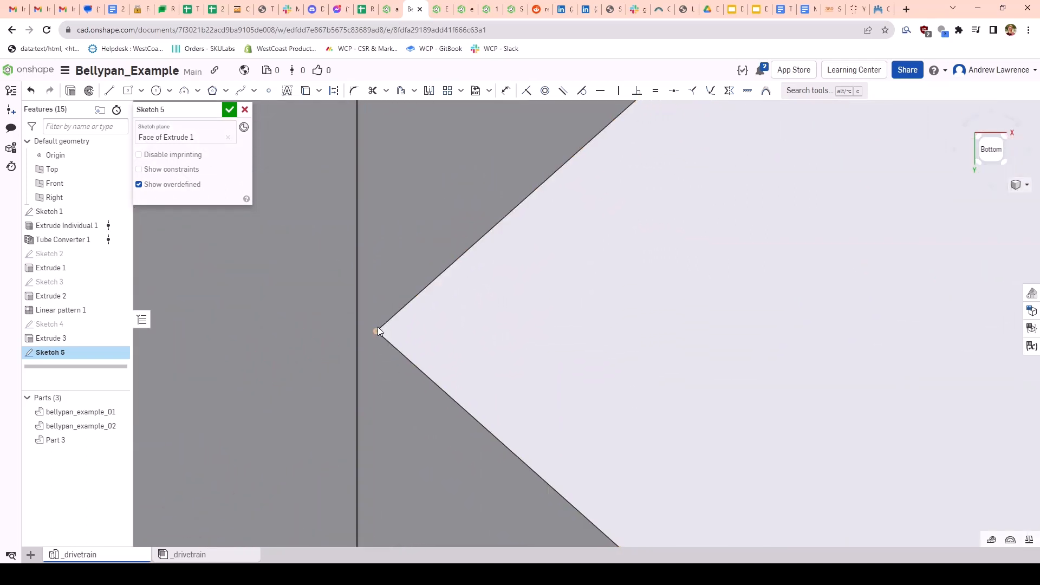
{"action": "scroll", "coordinate": [364, 336], "scroll_direction": "down", "scroll_amount": 6}
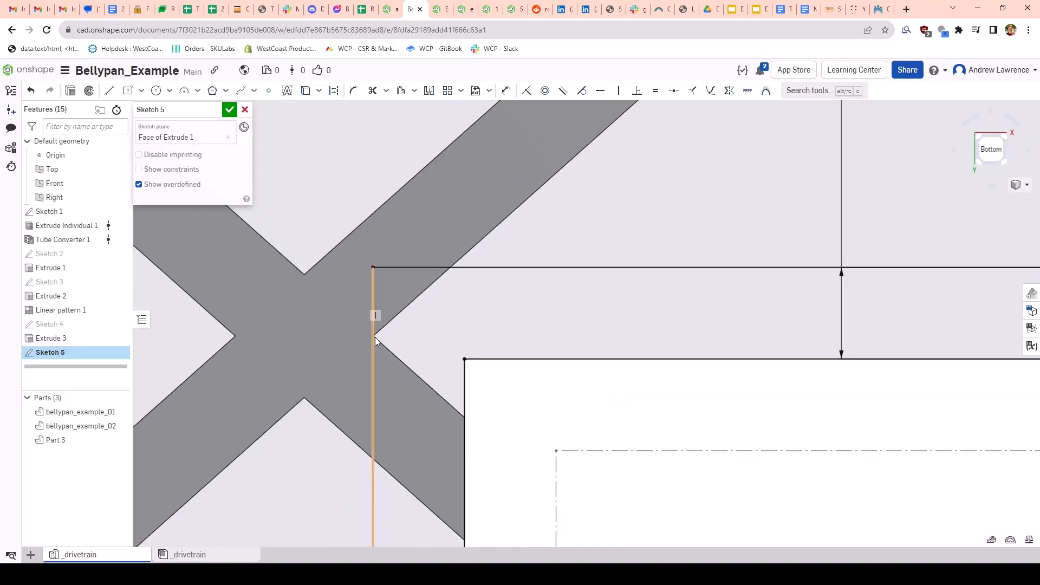
{"action": "scroll", "coordinate": [477, 400], "scroll_direction": "down", "scroll_amount": 4}
{"action": "middle_click_drag", "start_coordinate": [455, 455], "coordinate": [527, 212]}
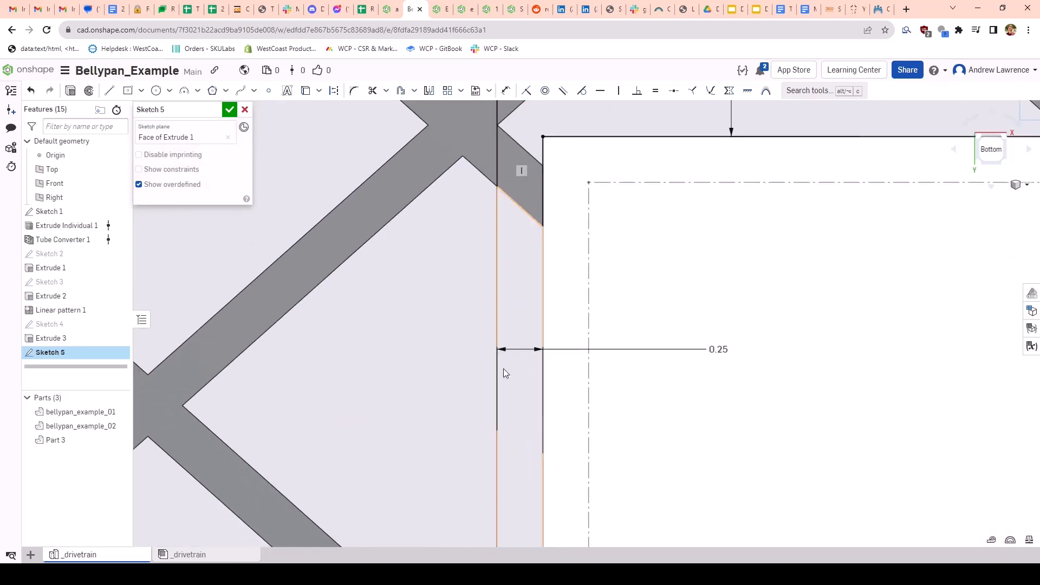
{"action": "middle_click_drag", "start_coordinate": [489, 412], "coordinate": [490, 264]}
{"action": "scroll", "coordinate": [515, 439], "scroll_direction": "up", "scroll_amount": 5}
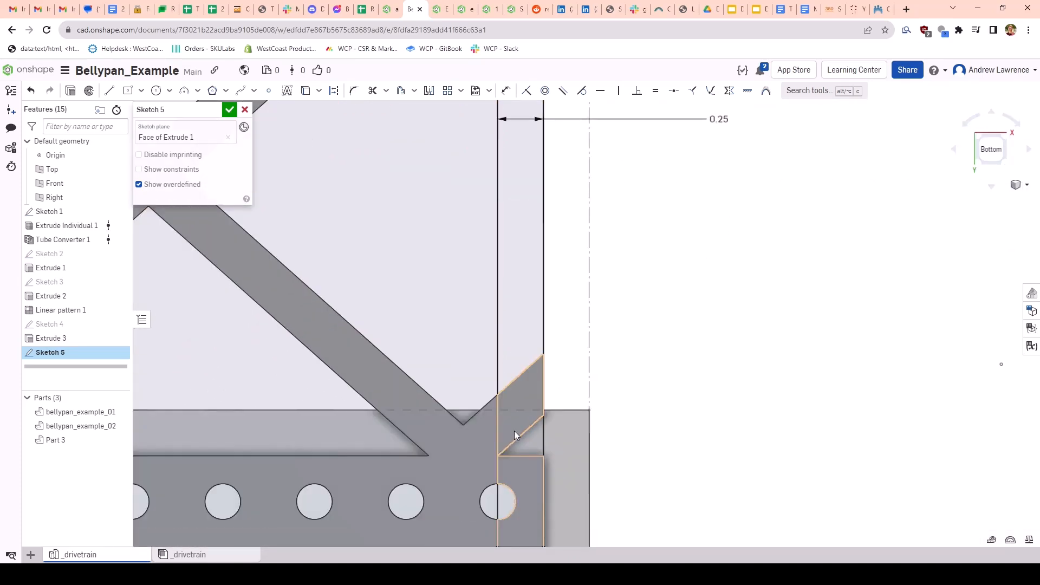
{"action": "scroll", "coordinate": [526, 490], "scroll_direction": "up", "scroll_amount": 8}
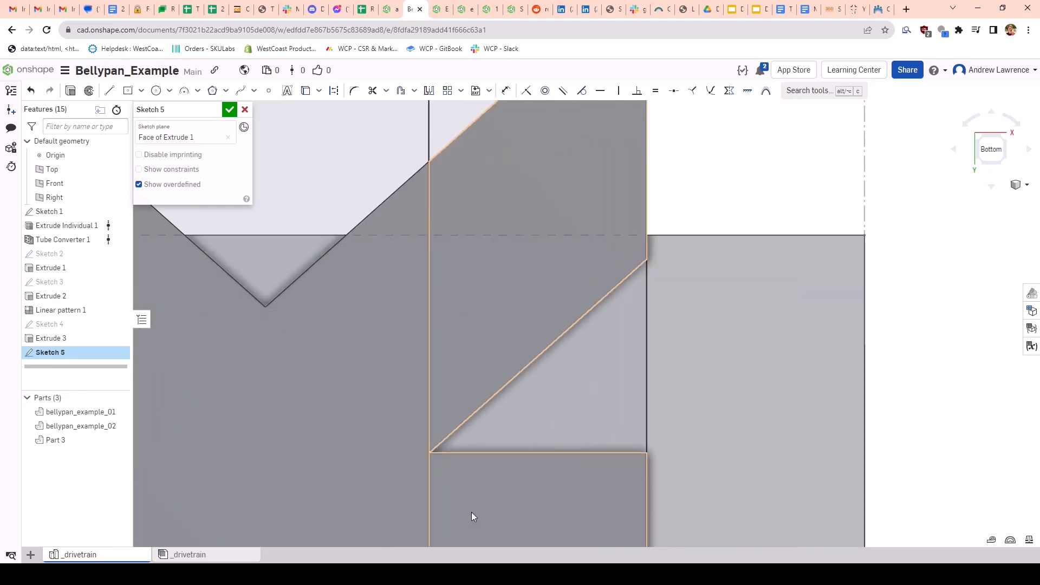
{"action": "scroll", "coordinate": [344, 361], "scroll_direction": "down", "scroll_amount": 10}
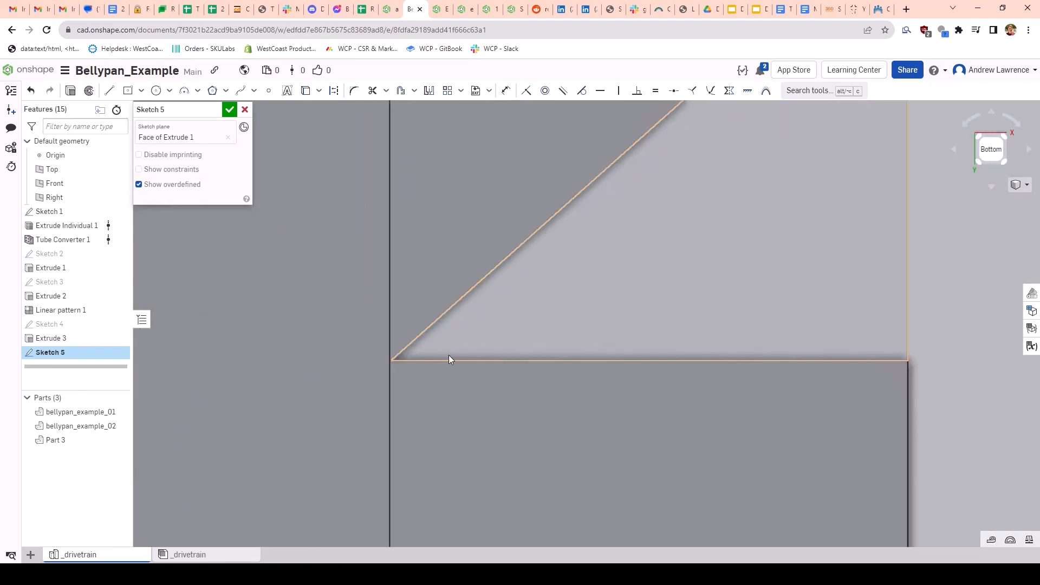
{"action": "scroll", "coordinate": [521, 382], "scroll_direction": "up", "scroll_amount": 3}
{"action": "scroll", "coordinate": [503, 401], "scroll_direction": "down", "scroll_amount": 1}
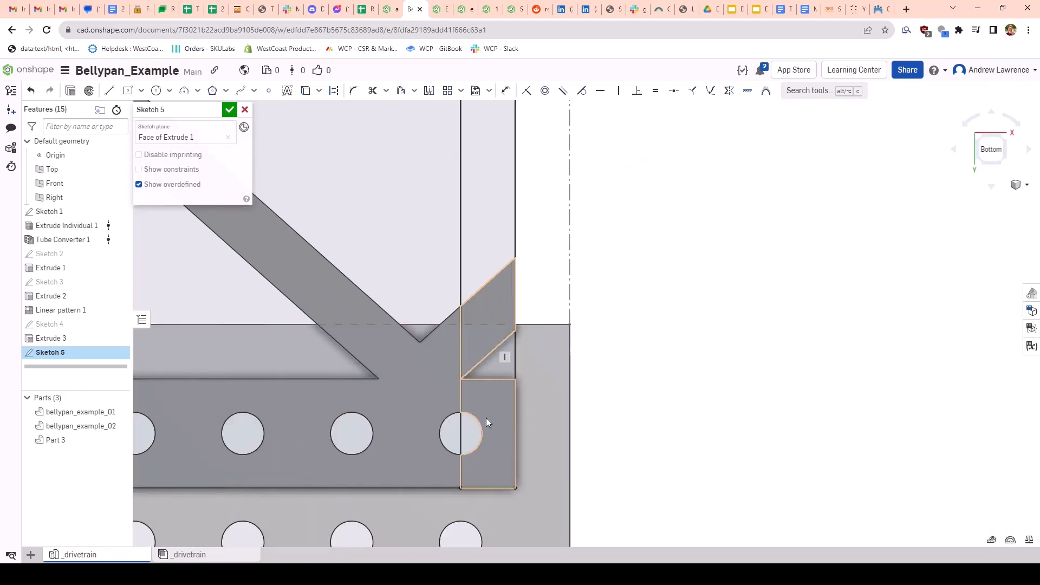
Step: Project the edges of the two end mounting holes crossed by the offset lines into the sketch
{"action": "scroll", "coordinate": [555, 331], "scroll_direction": "down", "scroll_amount": 6}
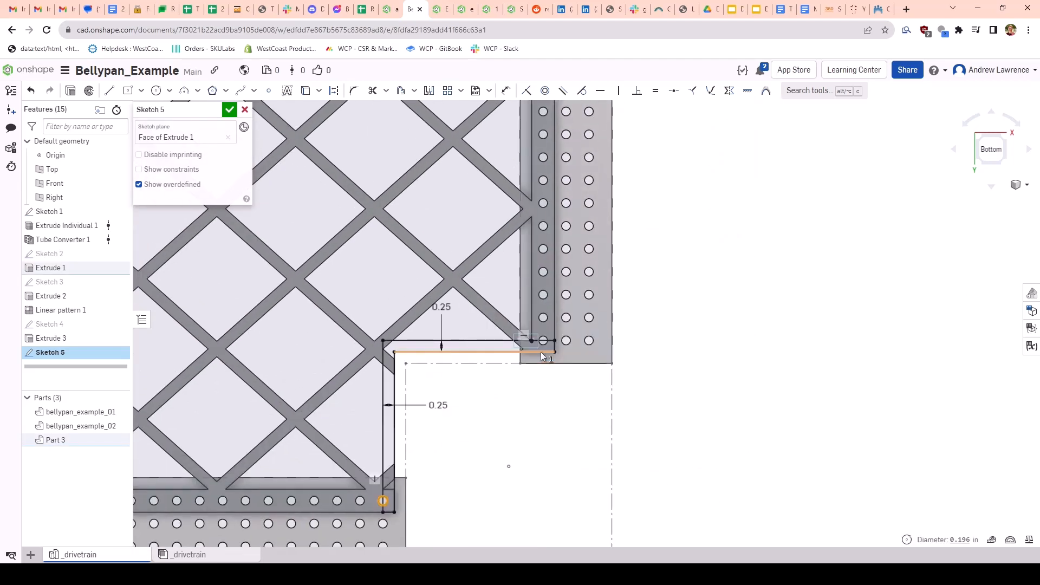
{"action": "scroll", "coordinate": [541, 353], "scroll_direction": "up", "scroll_amount": 5}
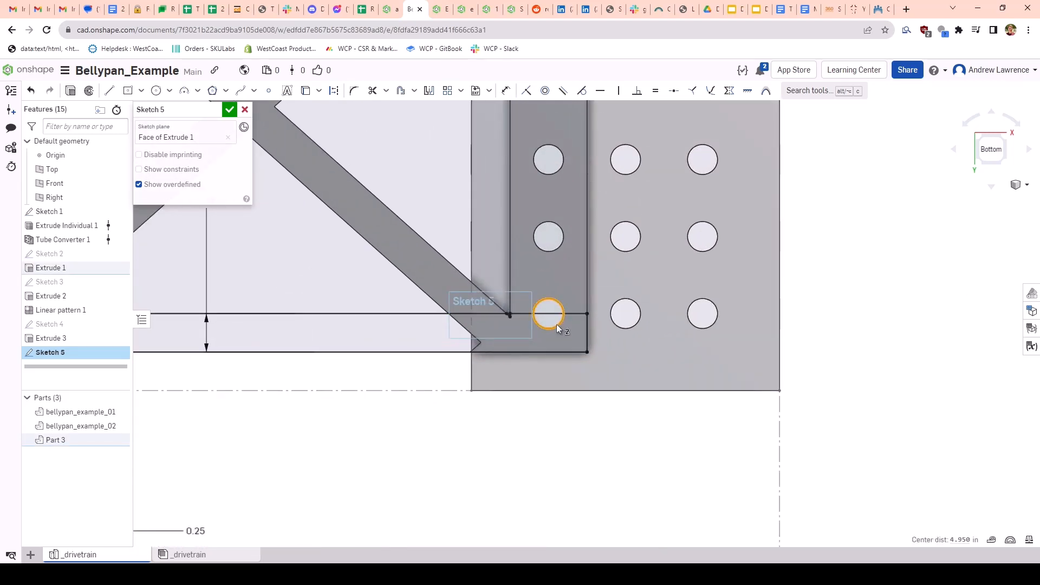
{"action": "key", "text": "u"}
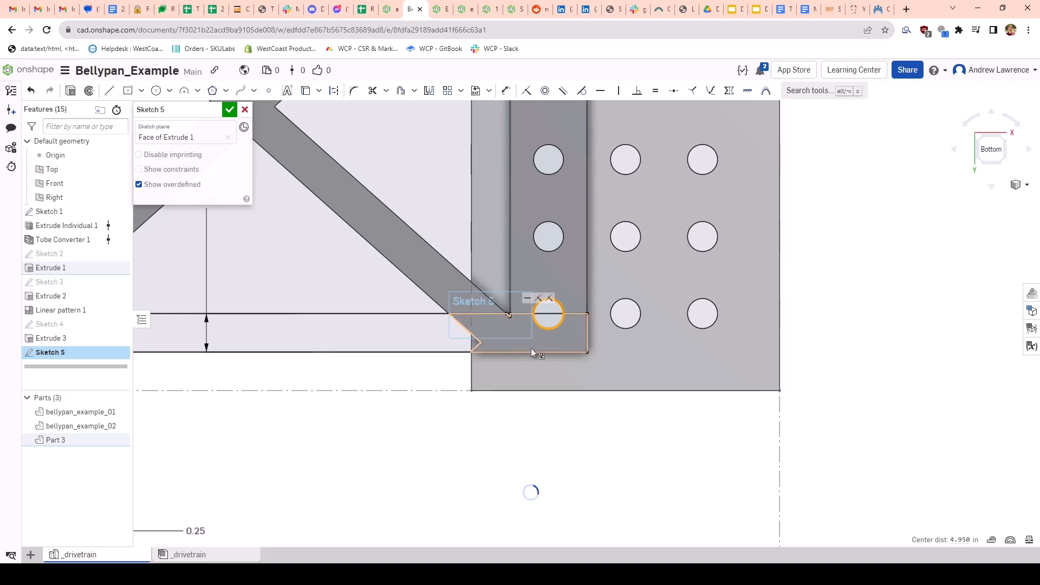
Step: Finish the notch border sketch with its 0.25 in offset outline
{"action": "scroll", "coordinate": [416, 360], "scroll_direction": "down", "scroll_amount": 5}
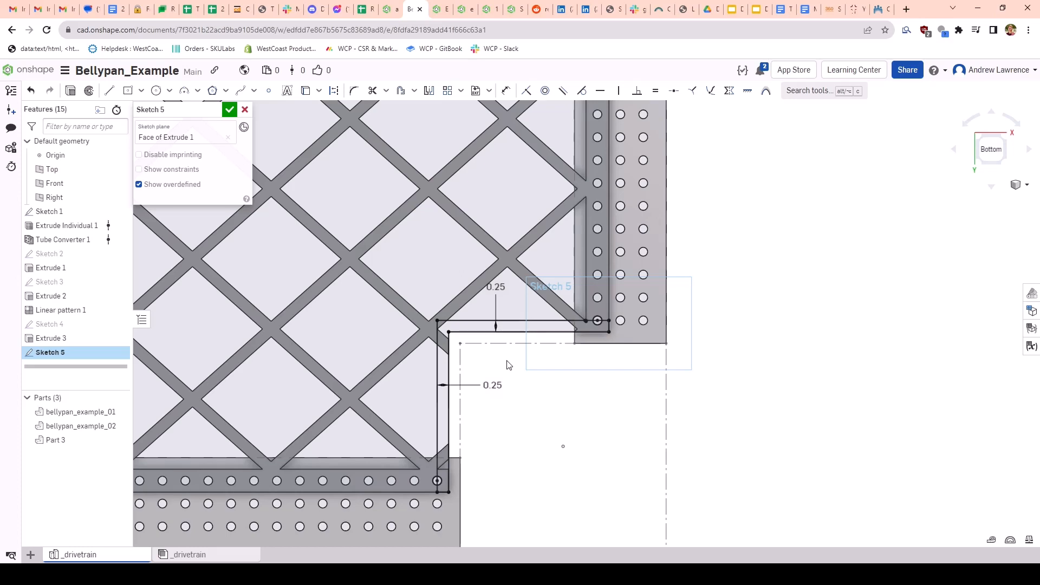
{"action": "key", "text": "Return"}
{"action": "key", "text": "shift+e"}
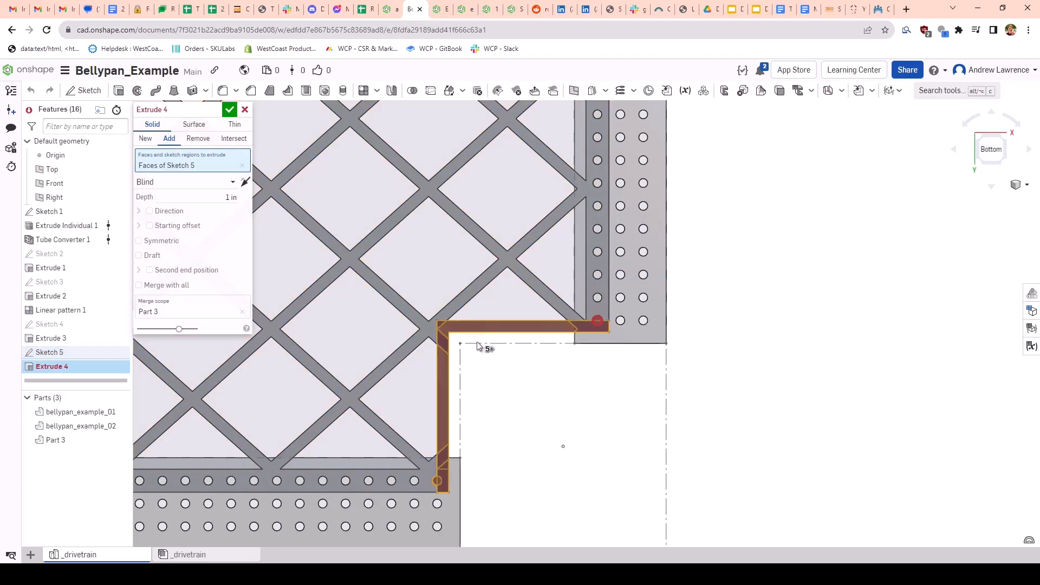
{"action": "scroll", "coordinate": [478, 345], "scroll_direction": "up", "scroll_amount": 1}
{"action": "scroll", "coordinate": [477, 345], "scroll_direction": "up", "scroll_amount": 3}
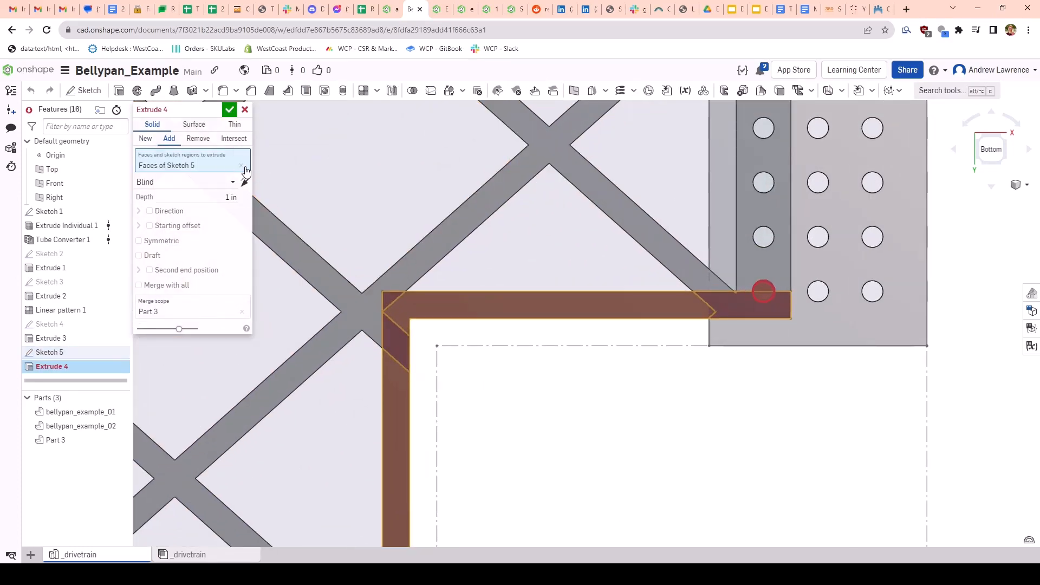
{"action": "left_click", "coordinate": [241, 166]}
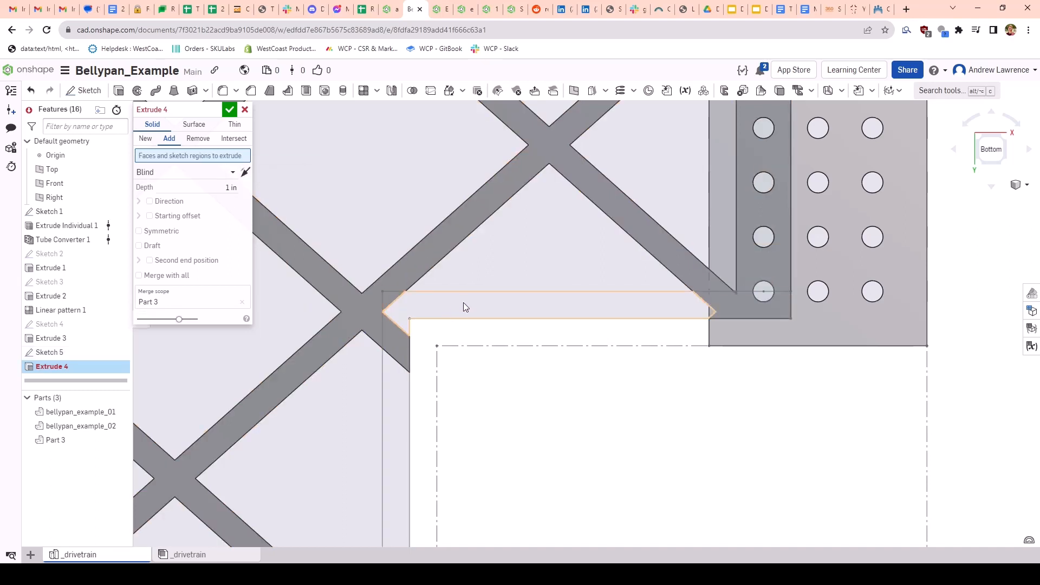
{"action": "left_click", "coordinate": [676, 307]}
{"action": "scroll", "coordinate": [731, 313], "scroll_direction": "up", "scroll_amount": 5}
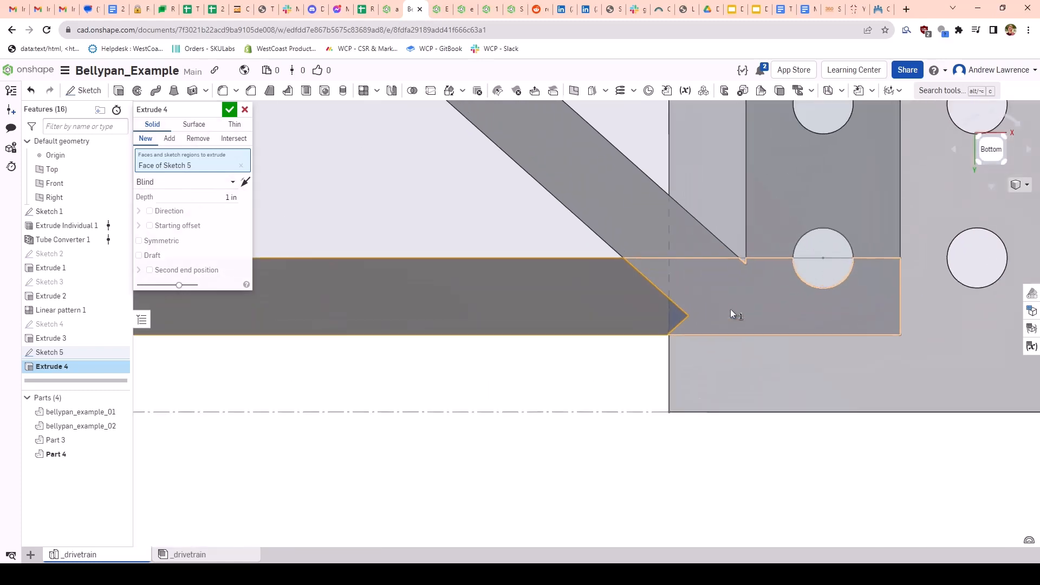
{"action": "scroll", "coordinate": [737, 289], "scroll_direction": "down", "scroll_amount": 1}
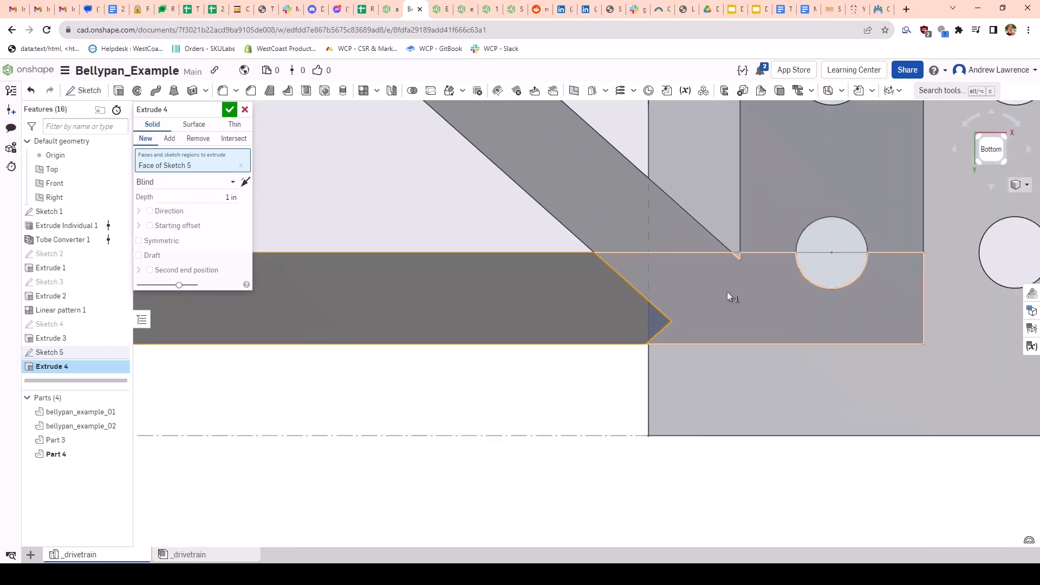
{"action": "scroll", "coordinate": [730, 314], "scroll_direction": "down", "scroll_amount": 5}
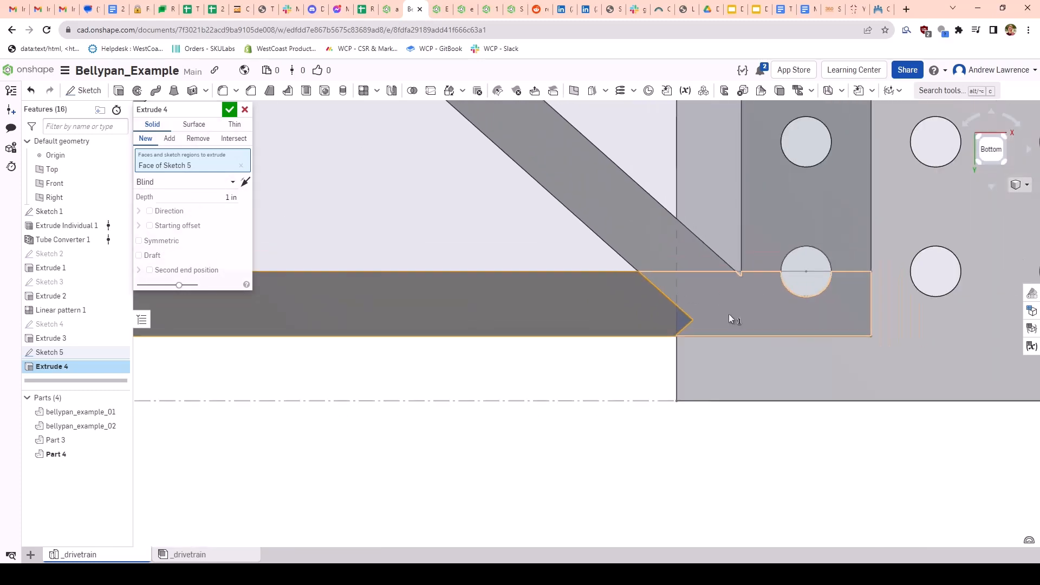
{"action": "scroll", "coordinate": [468, 385], "scroll_direction": "up", "scroll_amount": 2}
{"action": "left_click", "coordinate": [450, 389]}
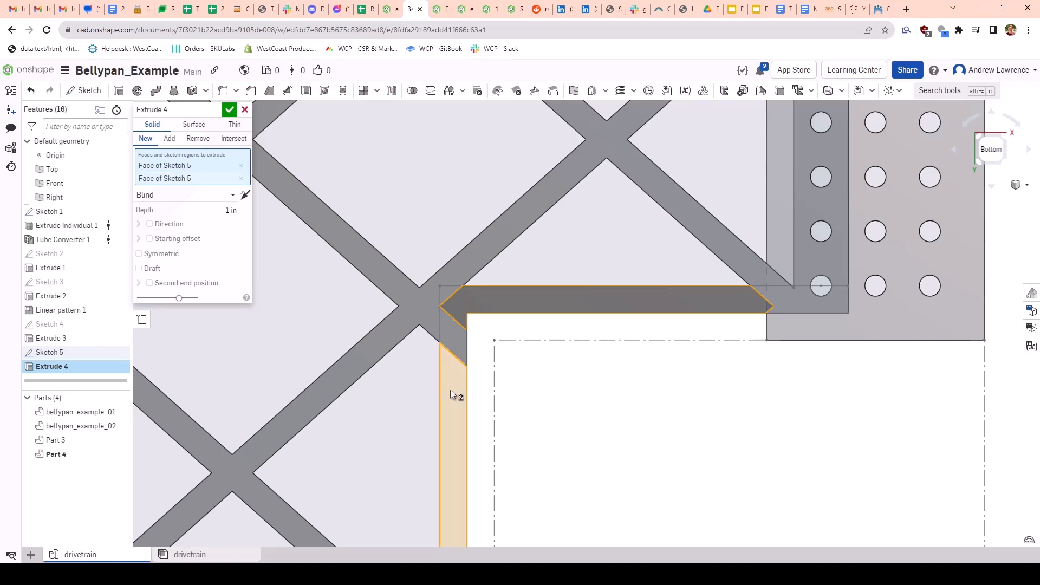
{"action": "scroll", "coordinate": [454, 318], "scroll_direction": "up", "scroll_amount": 4}
{"action": "scroll", "coordinate": [453, 317], "scroll_direction": "down", "scroll_amount": 3}
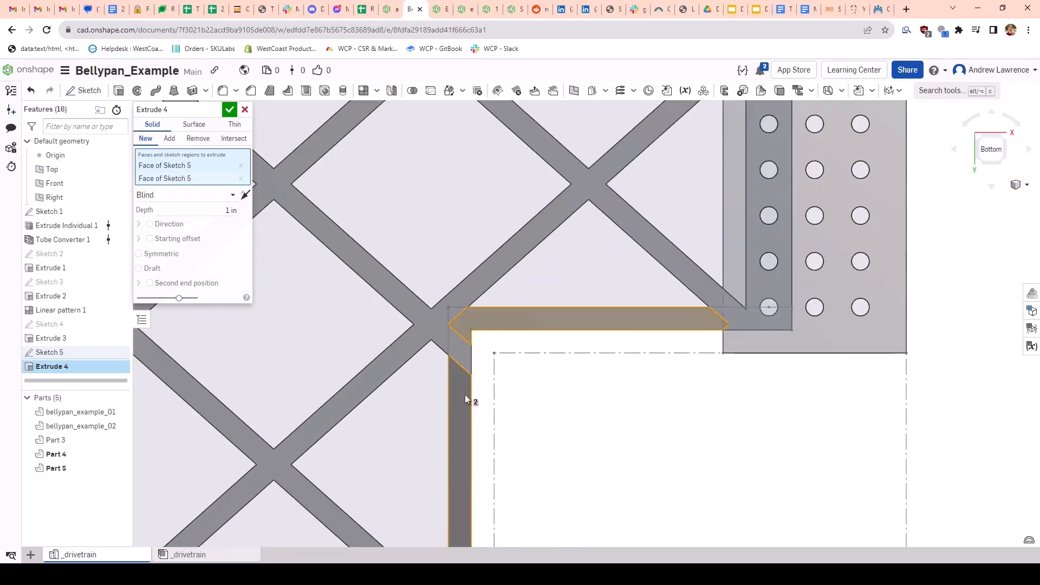
{"action": "scroll", "coordinate": [461, 350], "scroll_direction": "up", "scroll_amount": 2}
{"action": "left_click", "coordinate": [461, 349]}
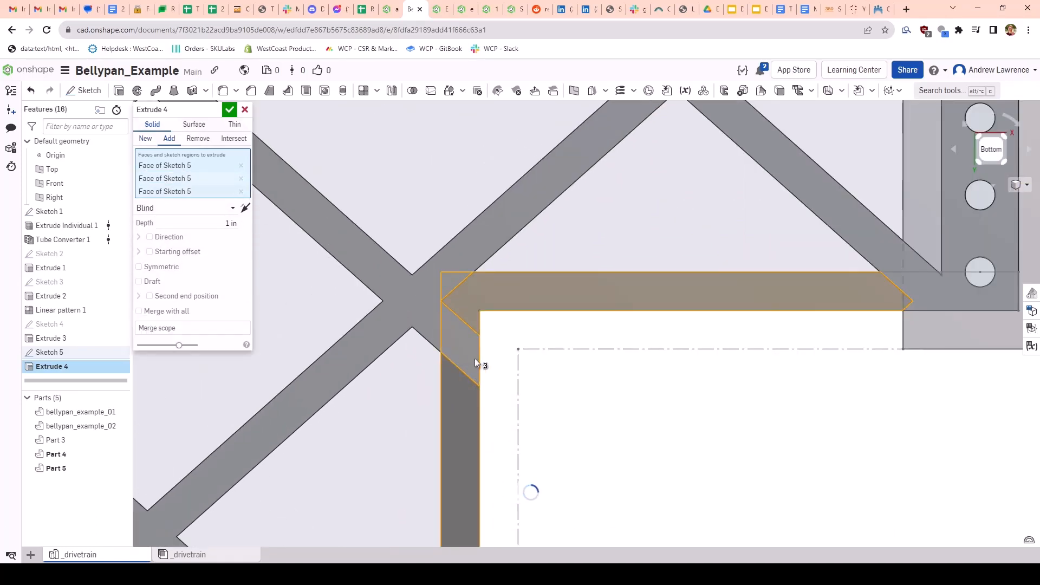
{"action": "left_click", "coordinate": [452, 278]}
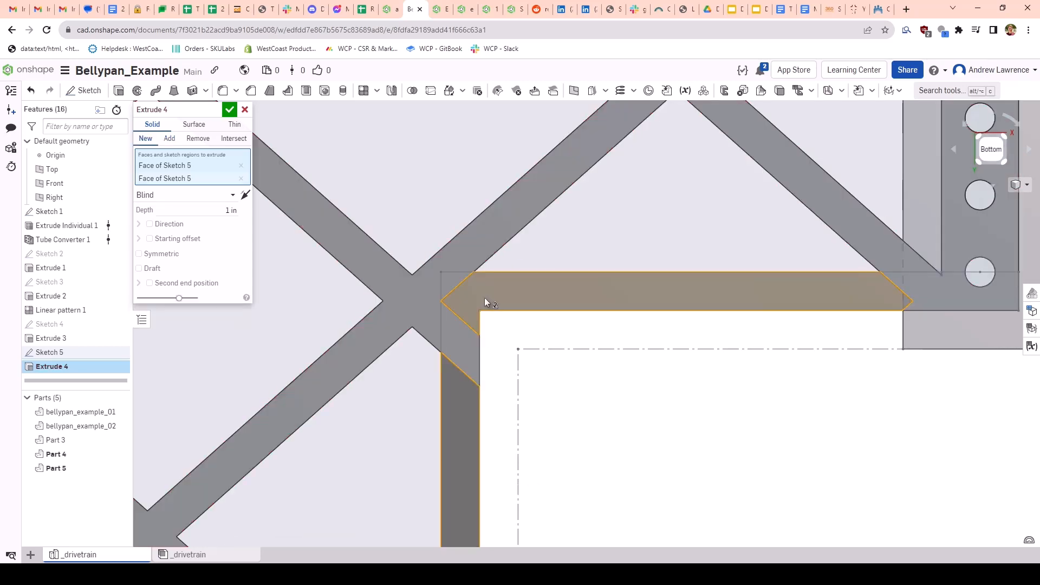
{"action": "scroll", "coordinate": [487, 322], "scroll_direction": "down", "scroll_amount": 5}
{"action": "scroll", "coordinate": [467, 408], "scroll_direction": "up", "scroll_amount": 5}
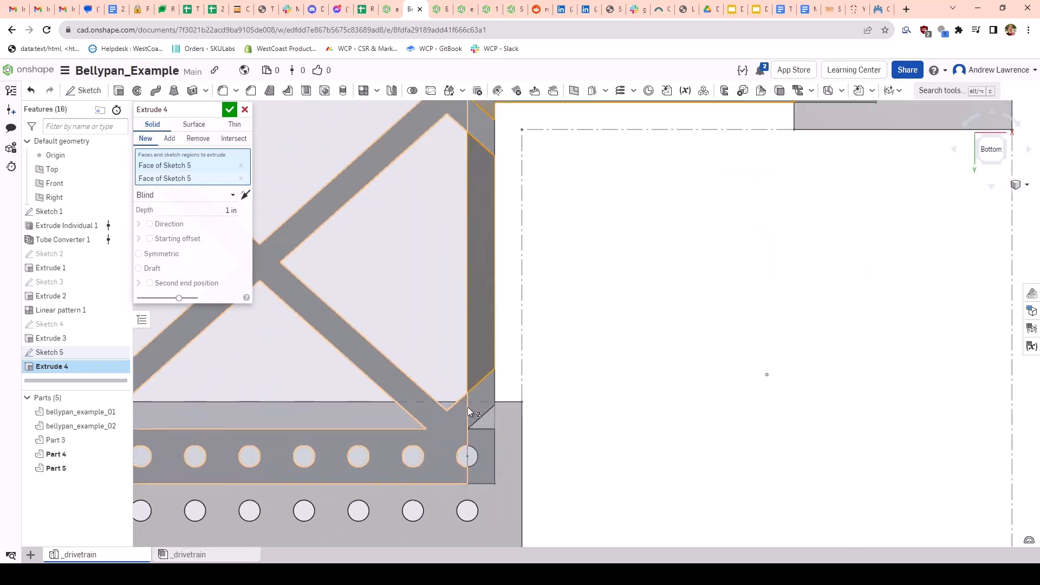
{"action": "right_click_drag", "start_coordinate": [510, 365], "coordinate": [504, 271]}
{"action": "scroll", "coordinate": [501, 261], "scroll_direction": "up", "scroll_amount": 4}
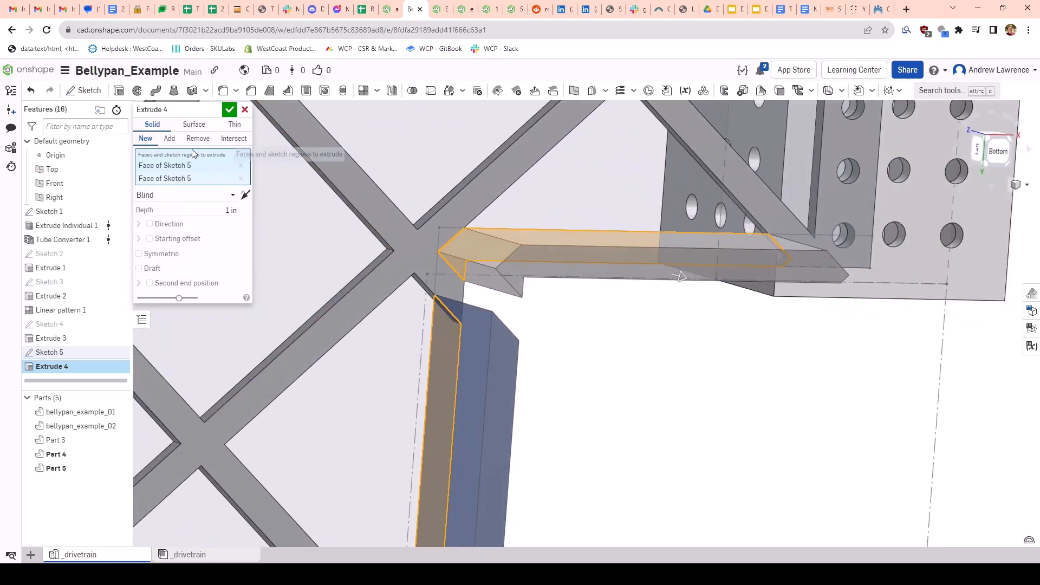
{"action": "left_click", "coordinate": [169, 139]}
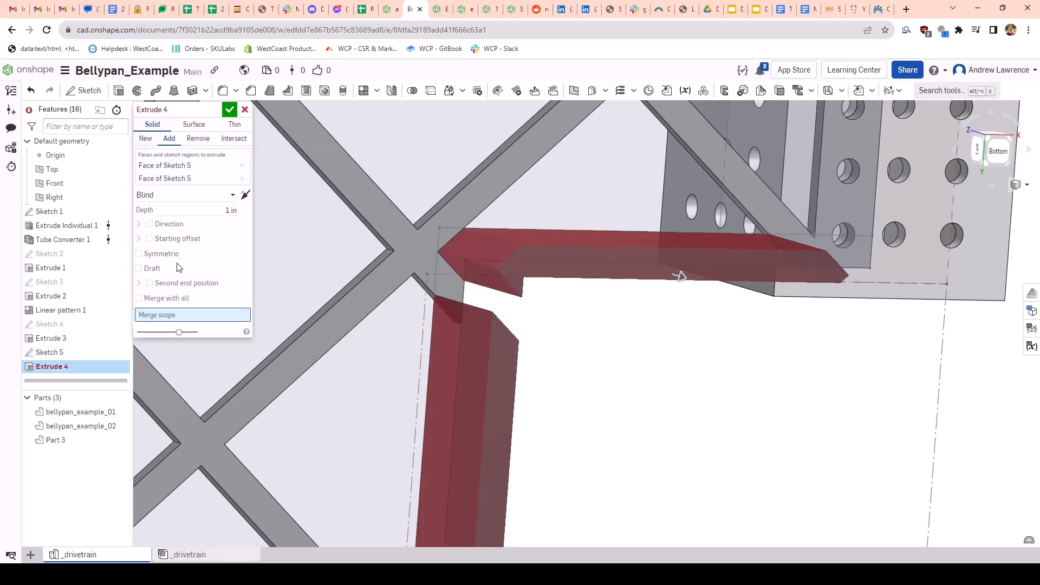
{"action": "scroll", "coordinate": [282, 266], "scroll_direction": "down", "scroll_amount": 4}
{"action": "key", "text": "Escape"}
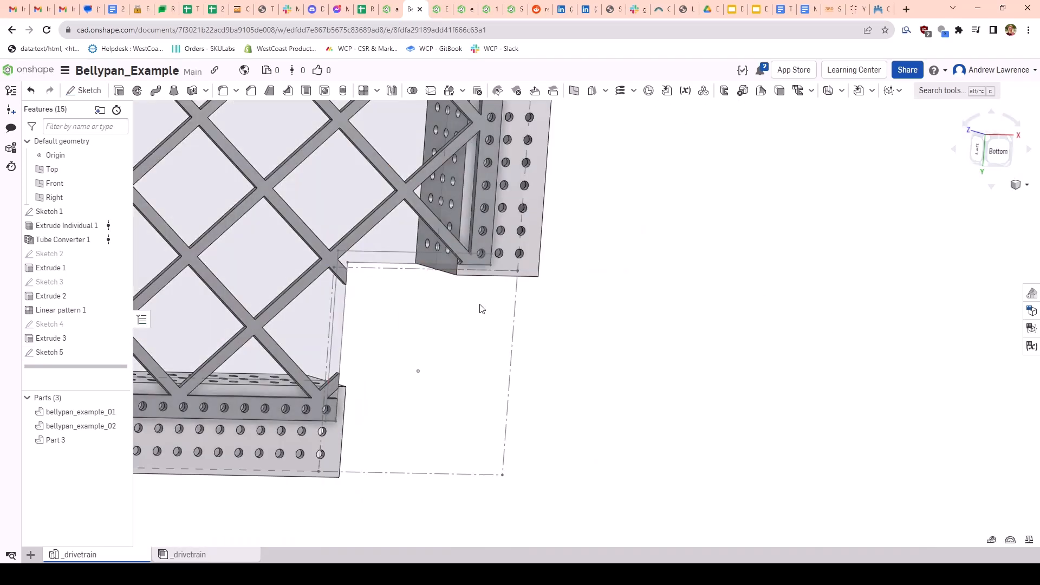
Step: Examine the whole belly pan from the bottom view and check its vertical and horizontal centerlines against the four corner notches
{"action": "scroll", "coordinate": [573, 311], "scroll_direction": "down", "scroll_amount": 3}
{"action": "key", "text": "shift+6"}
{"action": "scroll", "coordinate": [575, 311], "scroll_direction": "down", "scroll_amount": 5}
{"action": "middle_click_drag", "start_coordinate": [448, 198], "coordinate": [485, 279]}
{"action": "scroll", "coordinate": [485, 278], "scroll_direction": "up", "scroll_amount": 5}
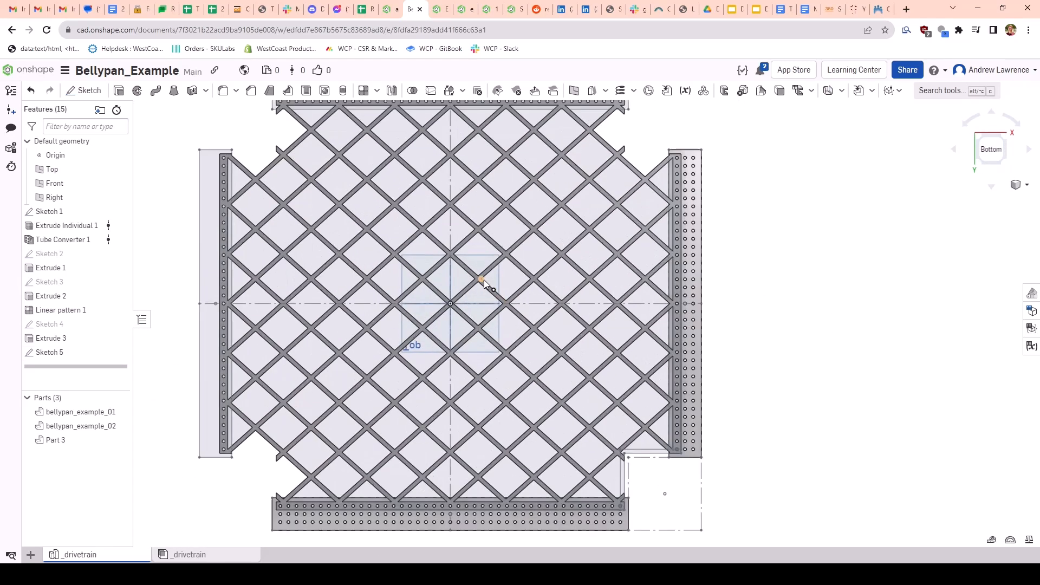
{"action": "left_click", "coordinate": [437, 221]}
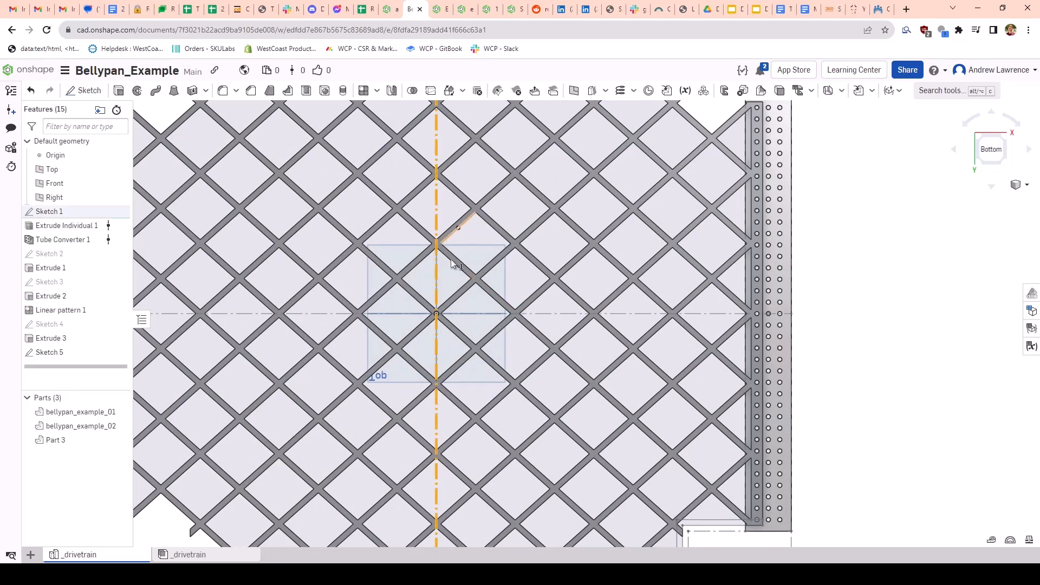
{"action": "left_click", "coordinate": [488, 313]}
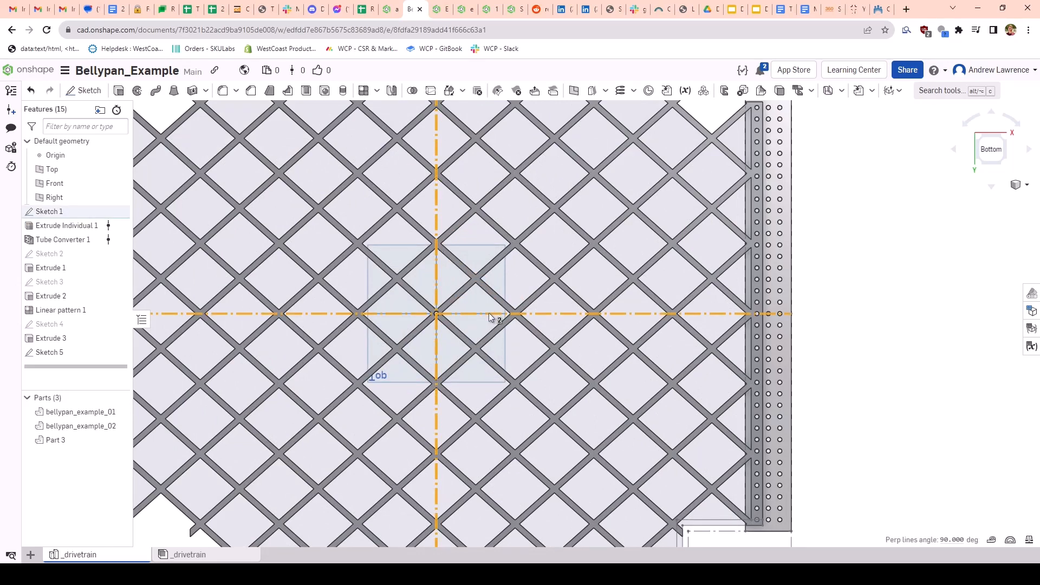
{"action": "scroll", "coordinate": [646, 341], "scroll_direction": "down", "scroll_amount": 3}
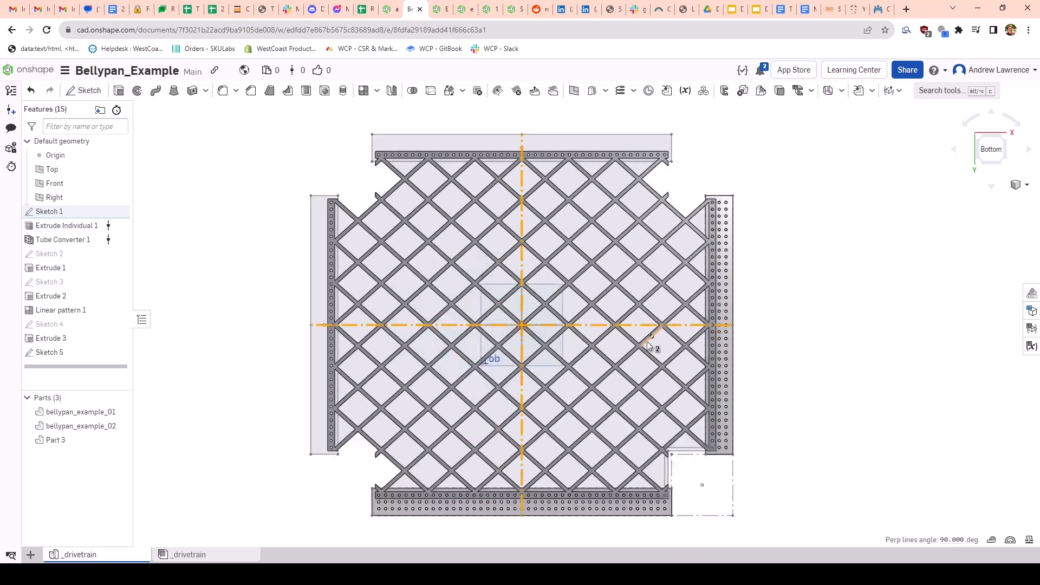
{"action": "scroll", "coordinate": [648, 343], "scroll_direction": "down", "scroll_amount": 2}
{"action": "scroll", "coordinate": [703, 360], "scroll_direction": "up", "scroll_amount": 3}
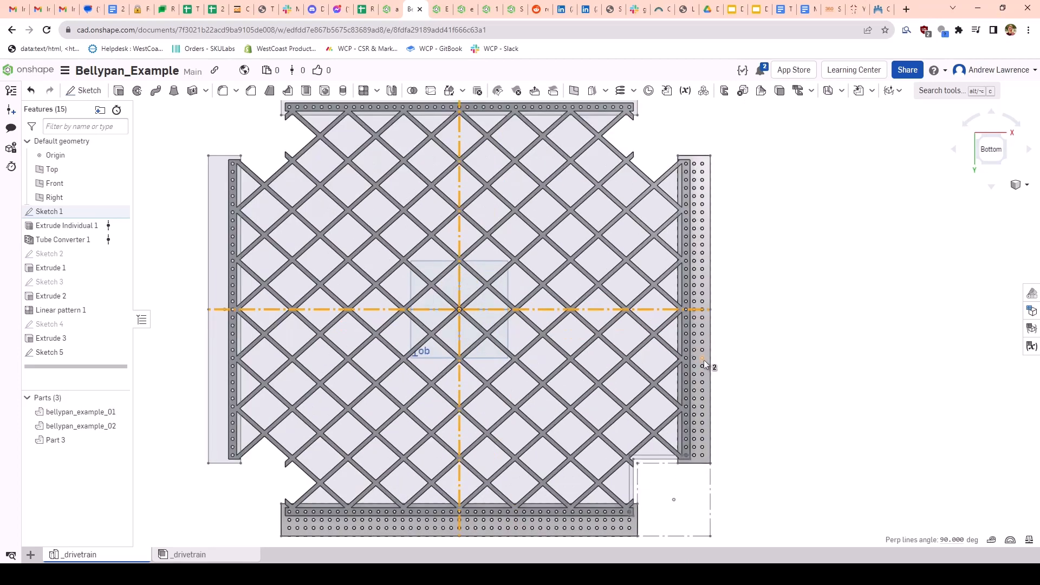
{"action": "left_click", "coordinate": [754, 332]}
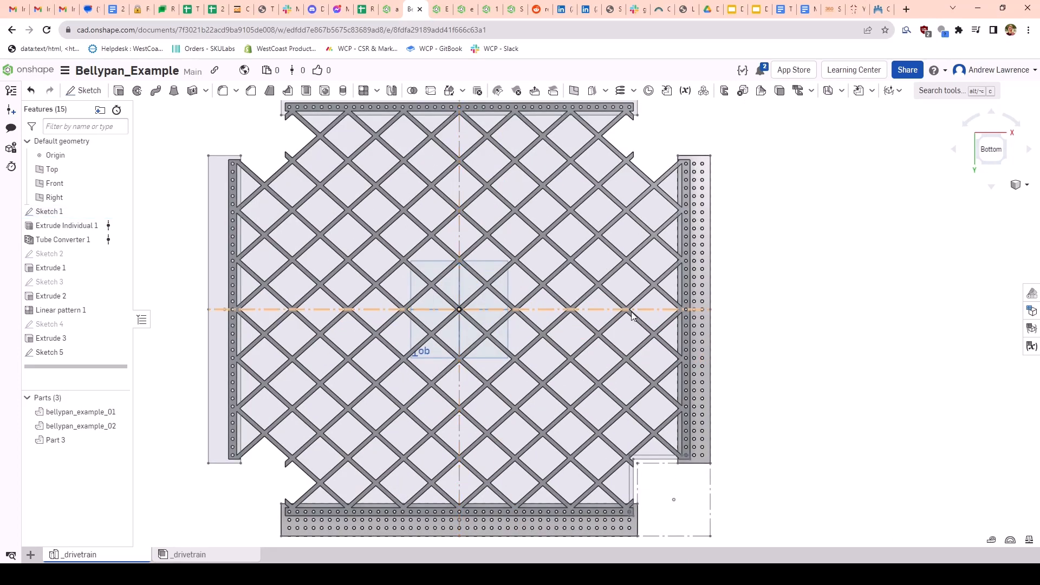
{"action": "left_click", "coordinate": [603, 309]}
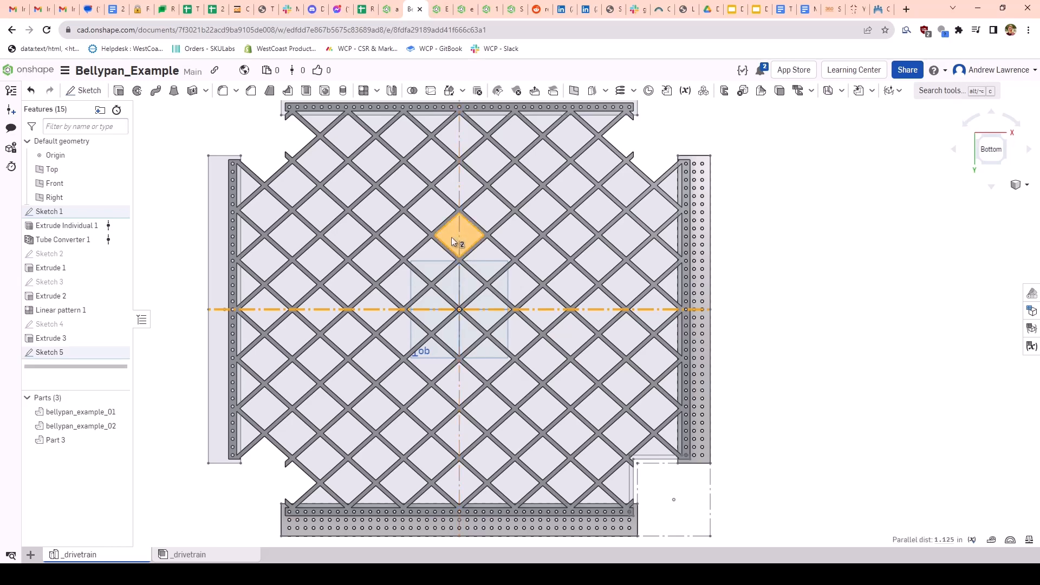
{"action": "left_click", "coordinate": [459, 237]}
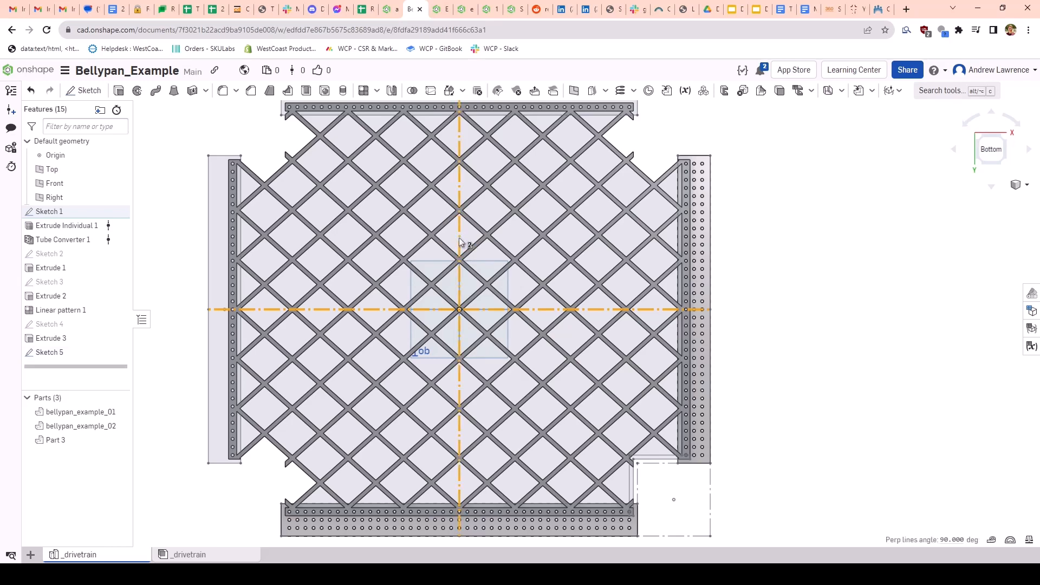
{"action": "key", "text": "Escape"}
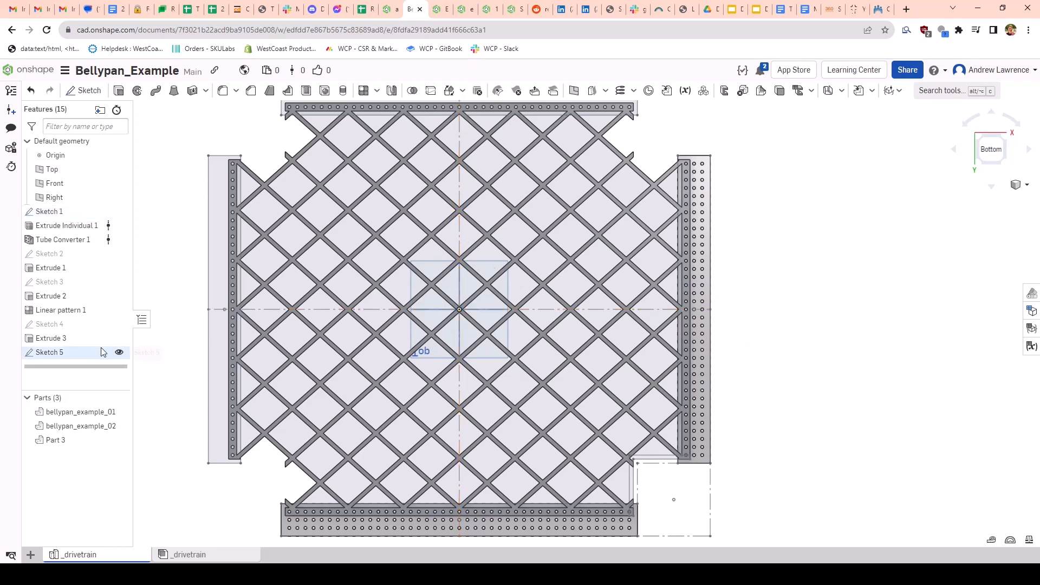
Step: Reopen the notch border sketch and project the belly pan's vertical and horizontal centerlines into it
{"action": "right_click", "coordinate": [74, 355]}
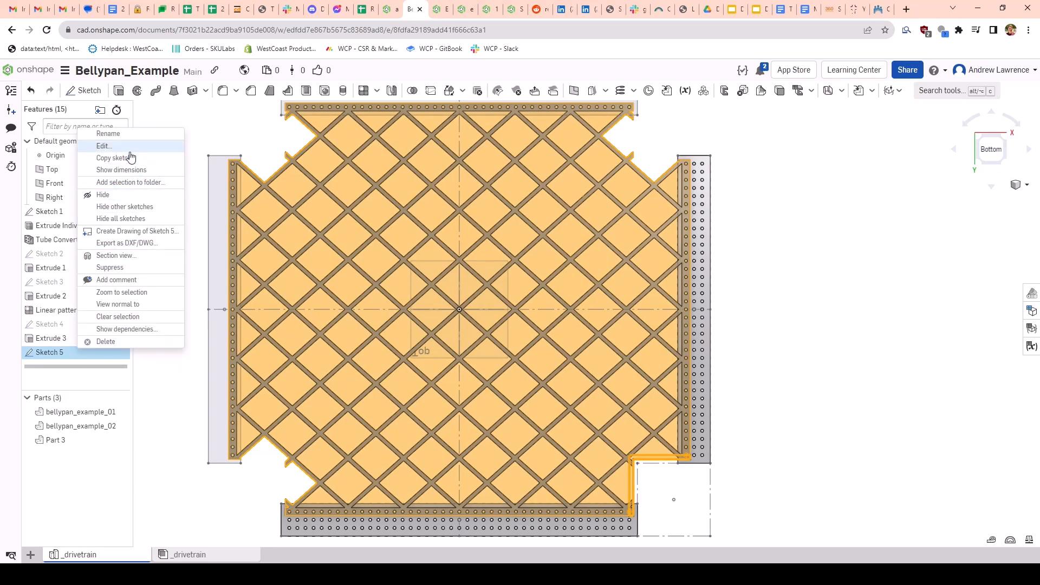
{"action": "left_click", "coordinate": [108, 145]}
{"action": "left_click", "coordinate": [459, 226]}
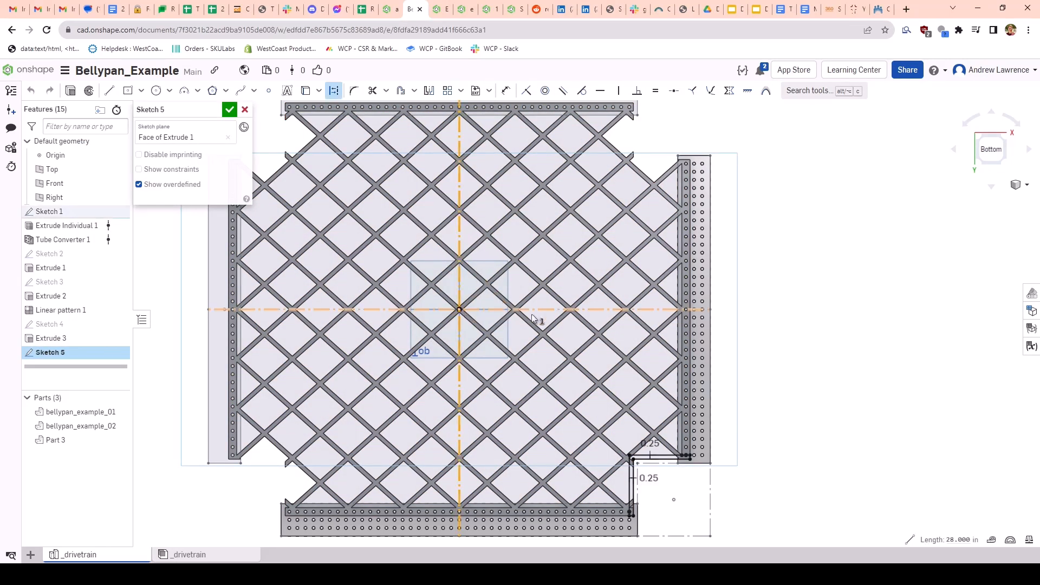
{"action": "left_click", "coordinate": [544, 310]}
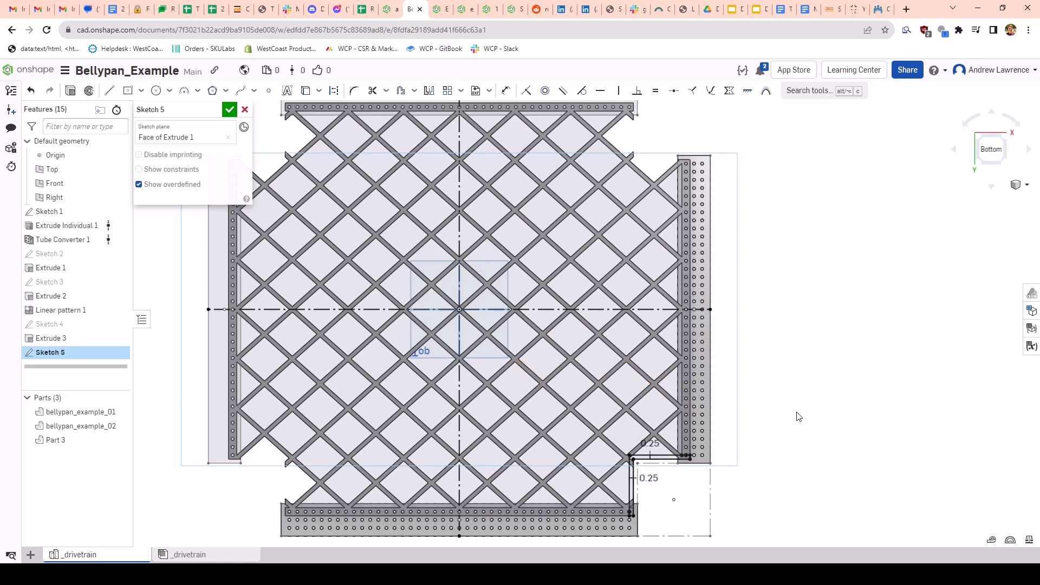
{"action": "left_click", "coordinate": [429, 91]}
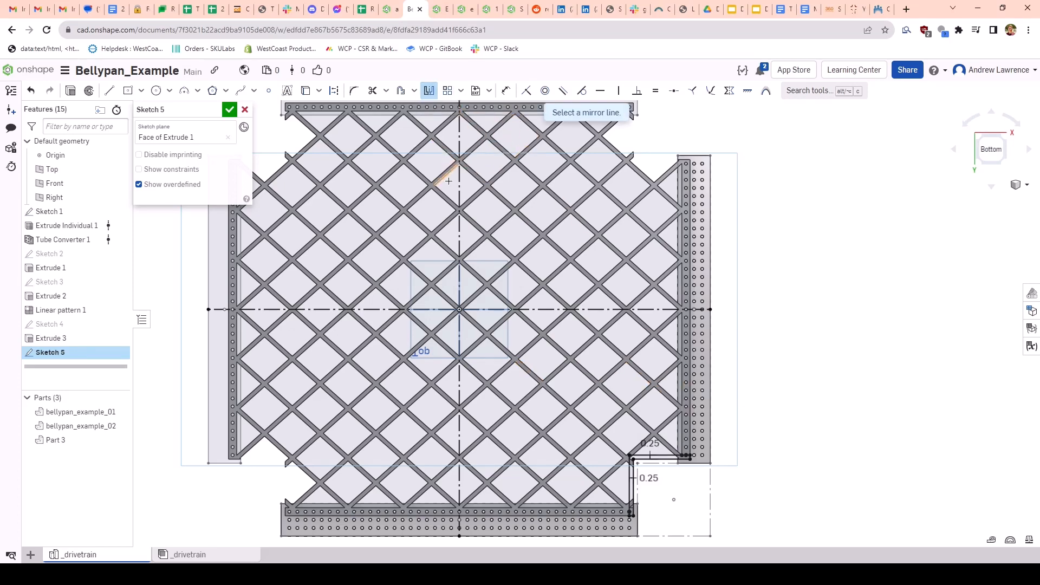
{"action": "left_click", "coordinate": [459, 225]}
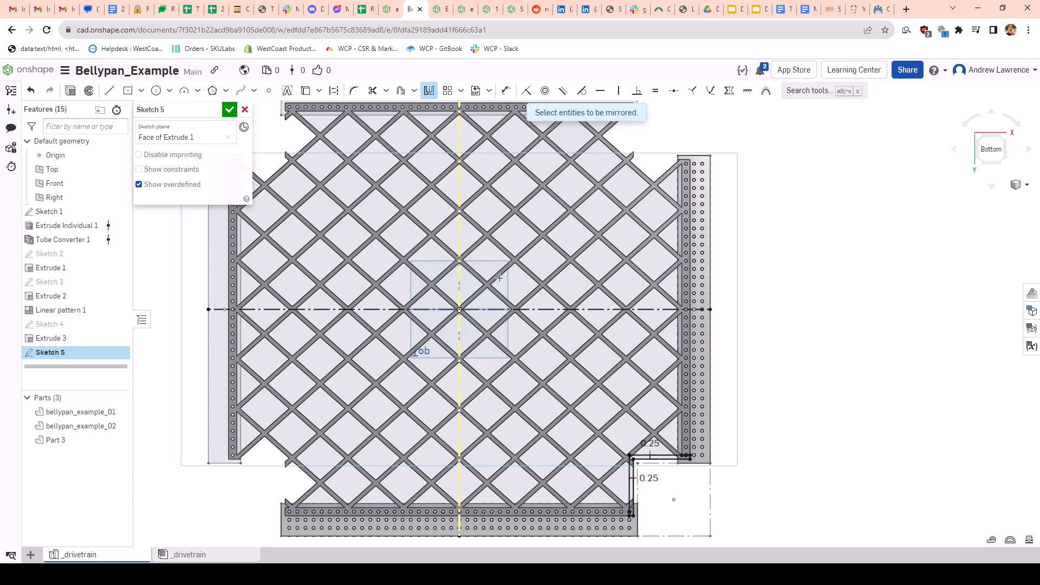
{"action": "scroll", "coordinate": [585, 280], "scroll_direction": "down", "scroll_amount": 3}
{"action": "key", "text": "Escape"}
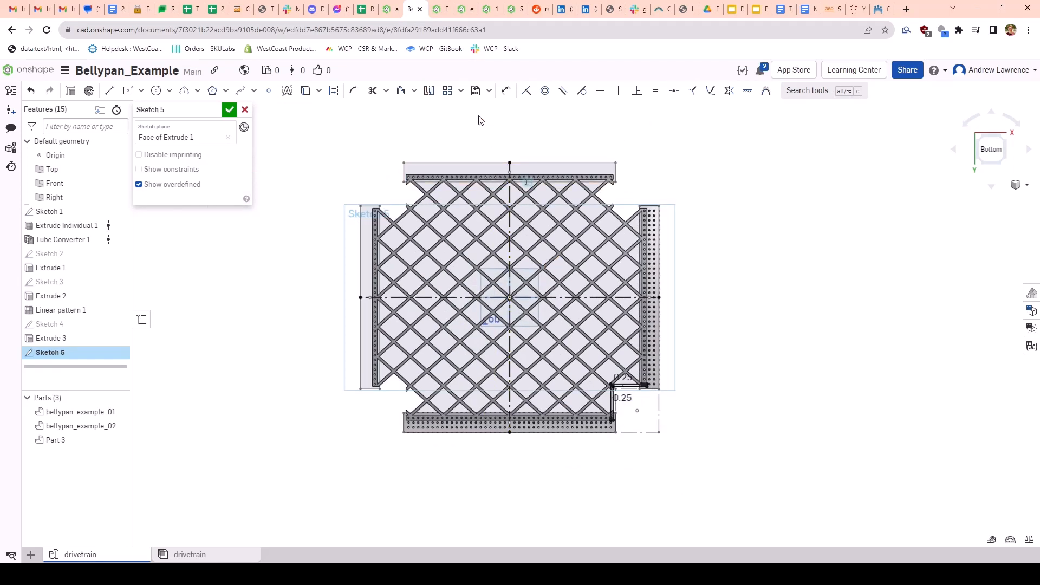
Step: Mirror the notch border geometry about the horizontal centerline onto the opposite corner notch
{"action": "left_click", "coordinate": [429, 90]}
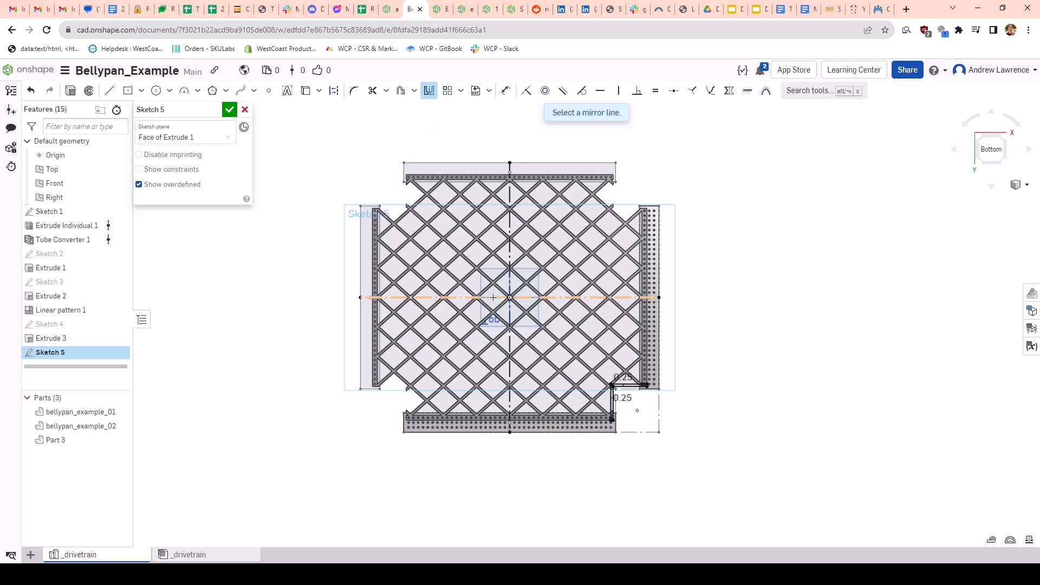
{"action": "left_click", "coordinate": [552, 297]}
{"action": "scroll", "coordinate": [631, 402], "scroll_direction": "up", "scroll_amount": 5}
{"action": "left_click_drag", "start_coordinate": [525, 323], "coordinate": [685, 476]}
{"action": "key", "text": "f"}
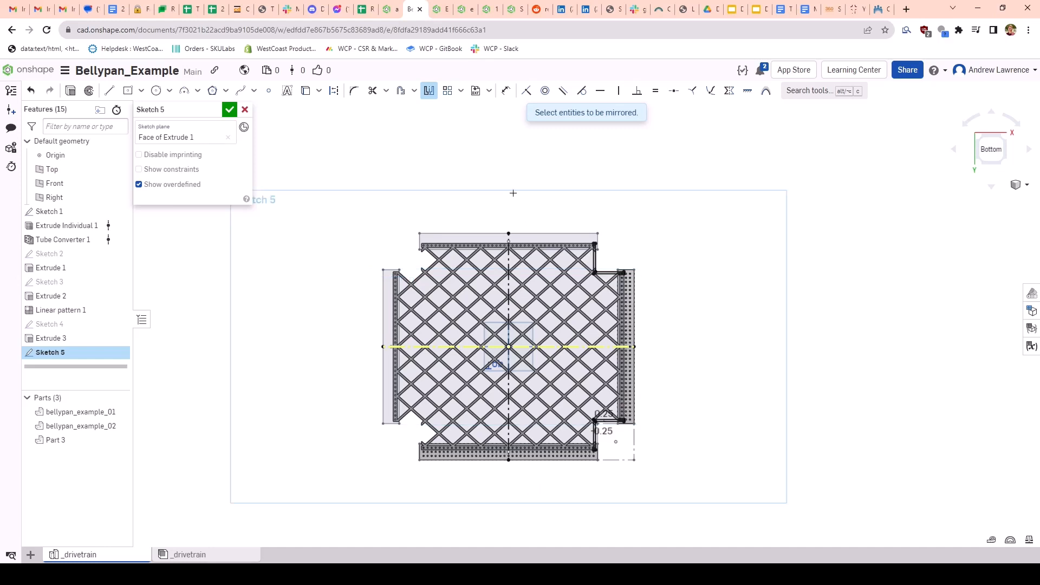
Step: Mirror both notch borders about the vertical centerline onto the two remaining corner notches
{"action": "left_click", "coordinate": [430, 92]}
{"action": "left_click", "coordinate": [429, 92]}
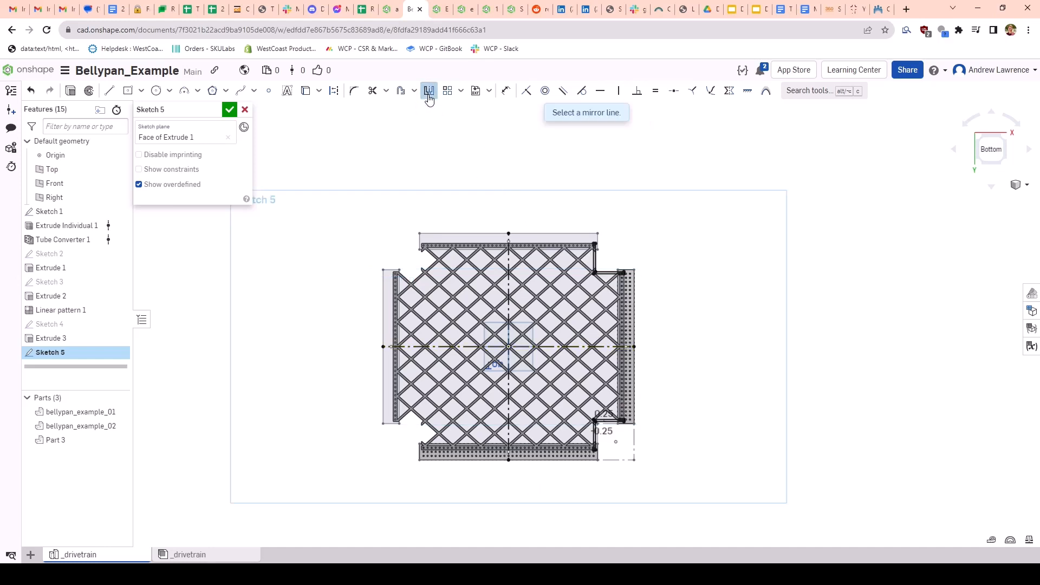
{"action": "left_click", "coordinate": [508, 295]}
{"action": "left_click_drag", "start_coordinate": [575, 204], "coordinate": [682, 501]}
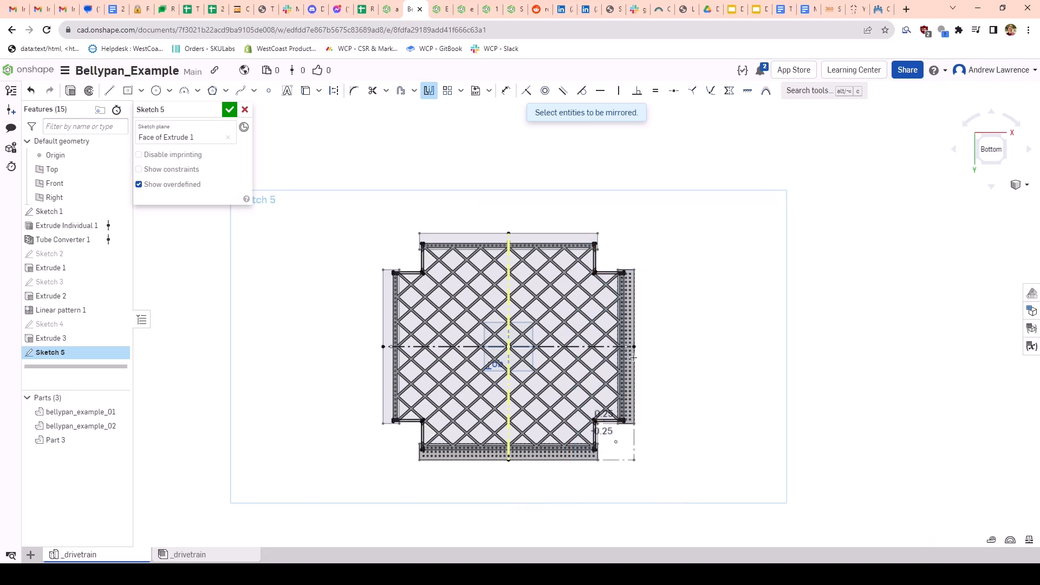
{"action": "scroll", "coordinate": [554, 334], "scroll_direction": "up", "scroll_amount": 3}
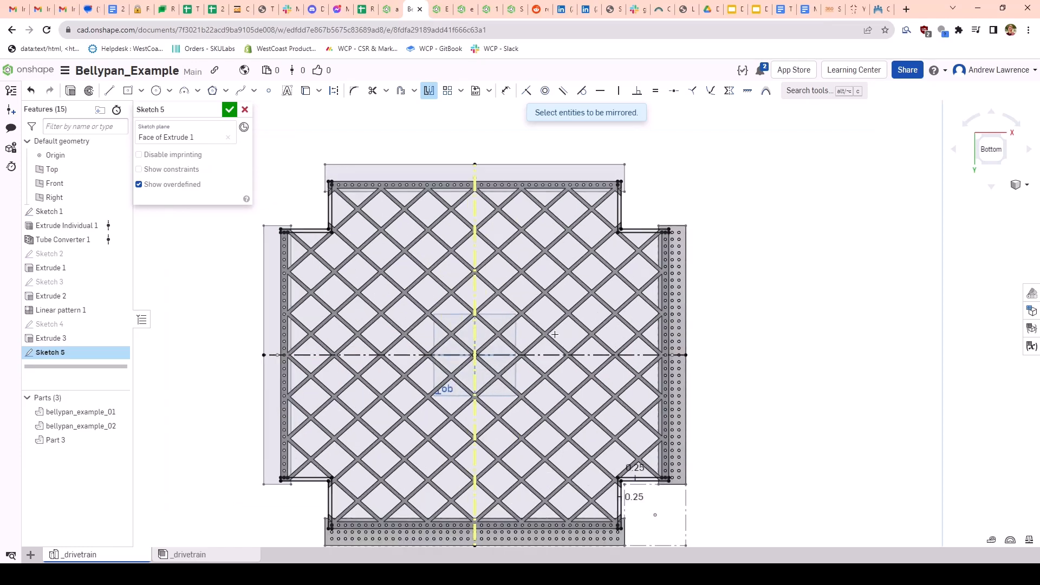
Step: Start an extrusion from the notch border sketch and clear its preselected faces
{"action": "scroll", "coordinate": [634, 469], "scroll_direction": "up", "scroll_amount": 3}
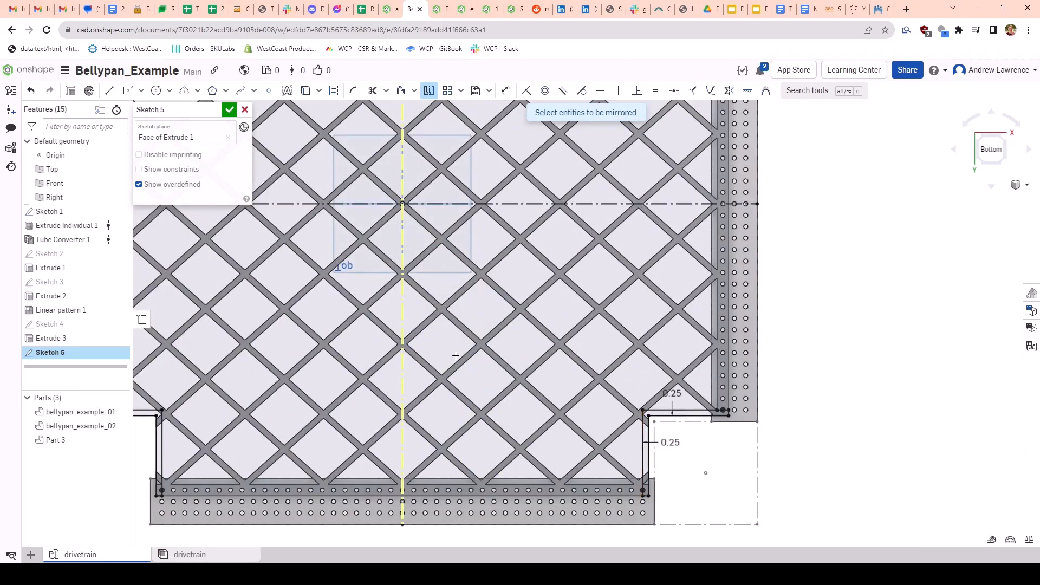
{"action": "key", "text": "shift+e"}
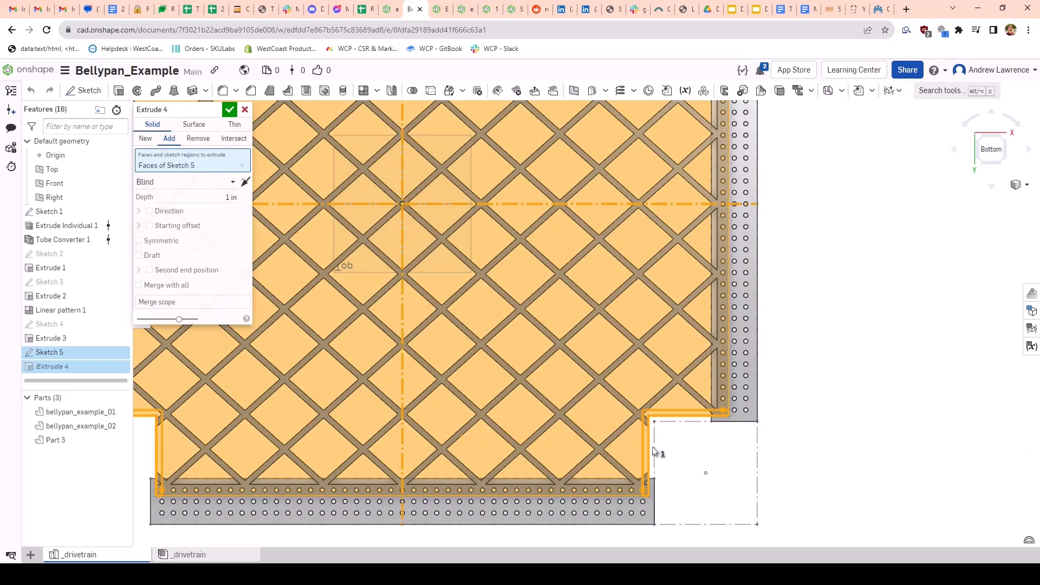
{"action": "scroll", "coordinate": [705, 420], "scroll_direction": "up", "scroll_amount": 4}
{"action": "scroll", "coordinate": [668, 414], "scroll_direction": "up", "scroll_amount": 5}
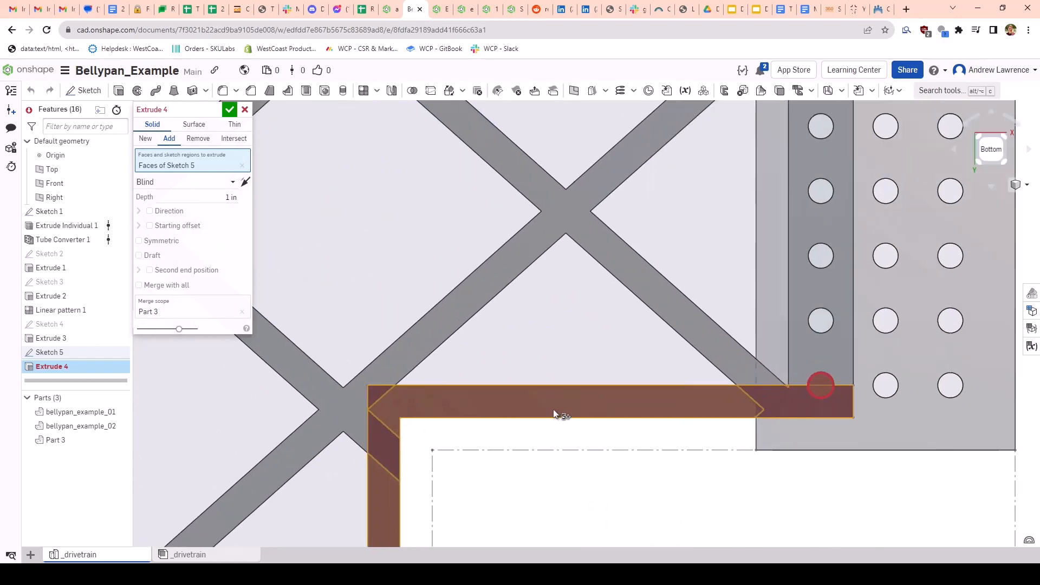
{"action": "scroll", "coordinate": [816, 386], "scroll_direction": "up", "scroll_amount": 5}
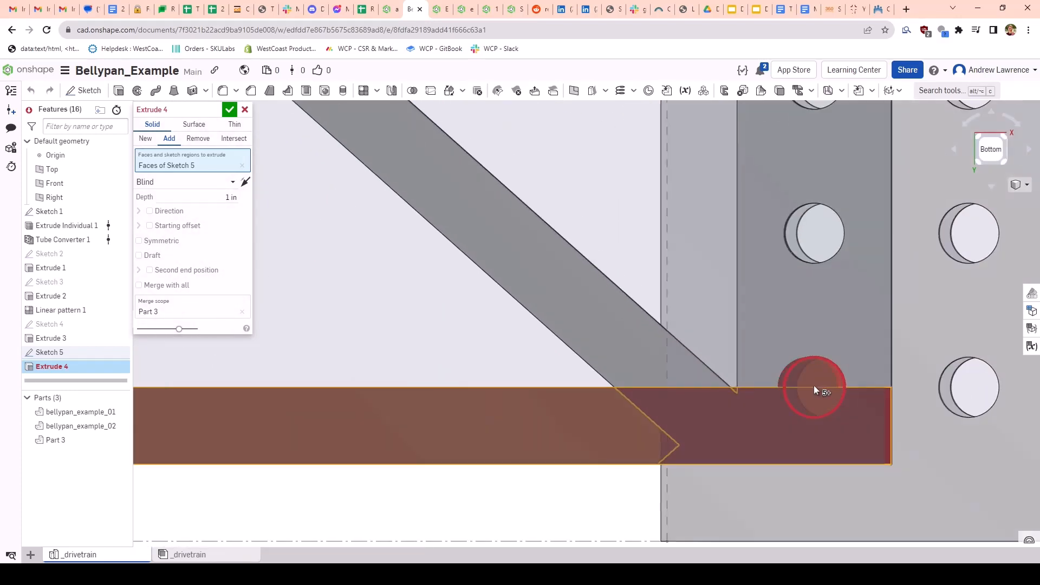
{"action": "right_click_drag", "start_coordinate": [814, 385], "coordinate": [795, 389]}
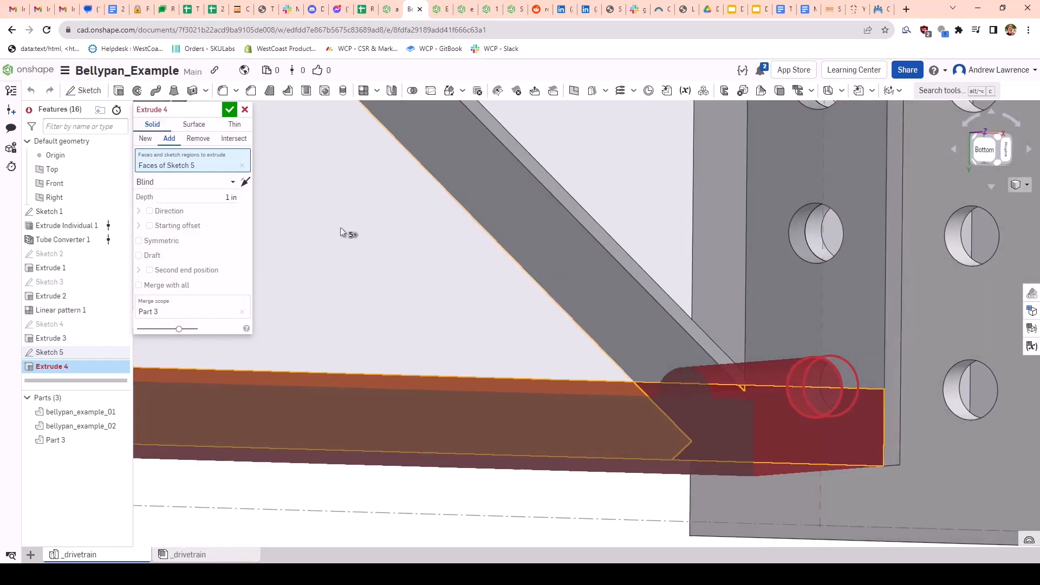
{"action": "left_click", "coordinate": [242, 165]}
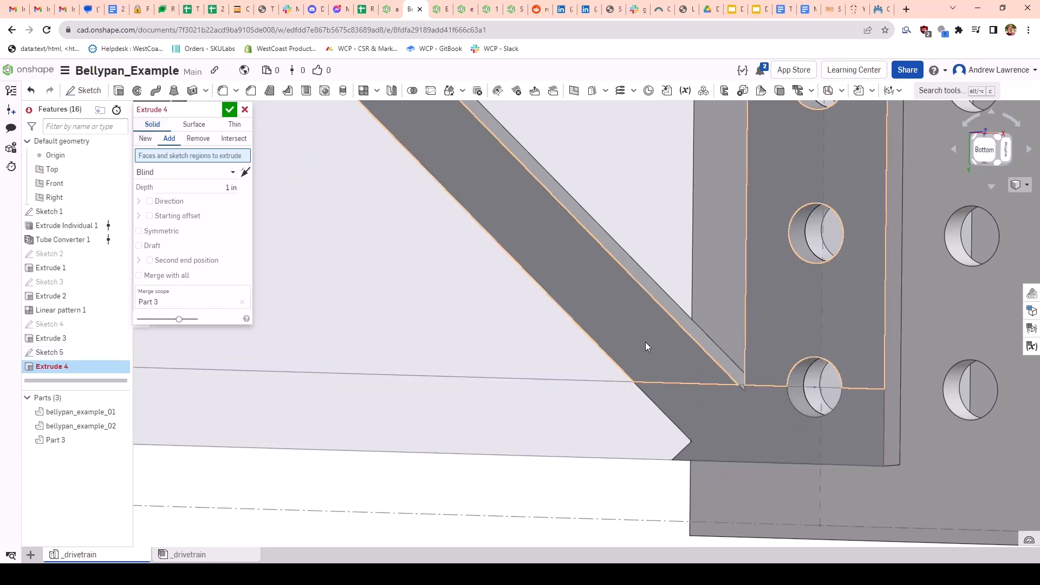
Step: Select the horizontal and vertical border strips of the lower-right notch as extrusion profiles
{"action": "left_click", "coordinate": [622, 427]}
{"action": "scroll", "coordinate": [581, 411], "scroll_direction": "down", "scroll_amount": 3}
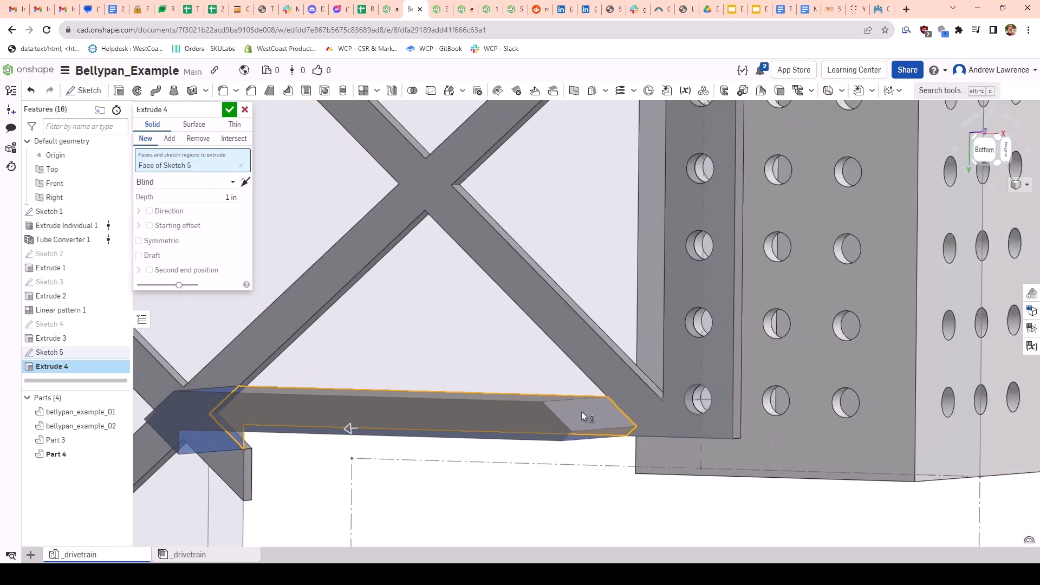
{"action": "scroll", "coordinate": [521, 394], "scroll_direction": "down", "scroll_amount": 5}
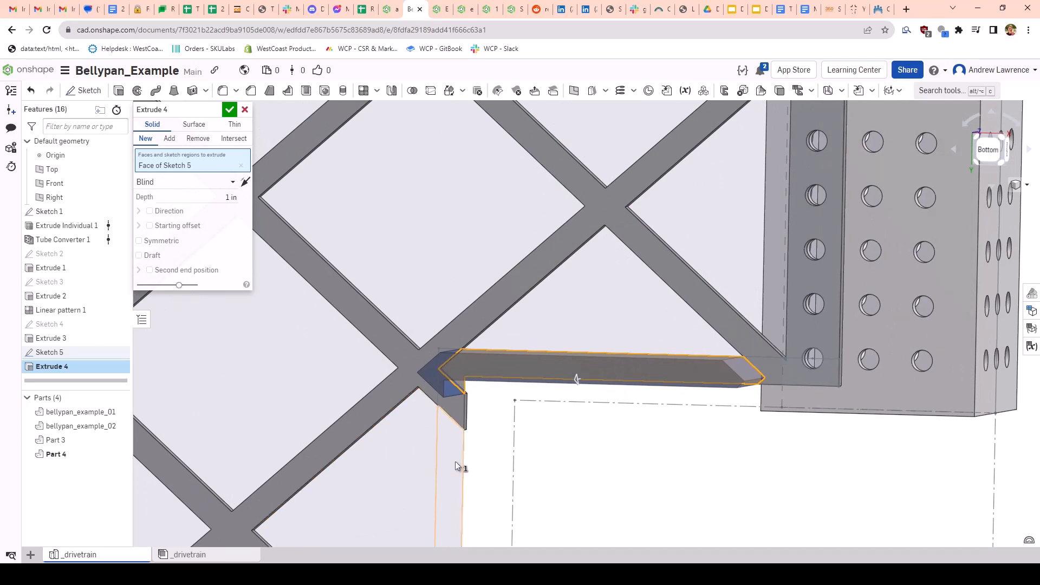
{"action": "left_click", "coordinate": [455, 459]}
Step: Add the upper-right notch's vertical strip, horizontal strip and small corner triangle to the extrusion profiles
{"action": "middle_click_drag", "start_coordinate": [456, 458], "coordinate": [432, 561]}
{"action": "scroll", "coordinate": [466, 382], "scroll_direction": "down", "scroll_amount": 4}
{"action": "scroll", "coordinate": [491, 232], "scroll_direction": "down", "scroll_amount": 3}
{"action": "scroll", "coordinate": [497, 274], "scroll_direction": "up", "scroll_amount": 7}
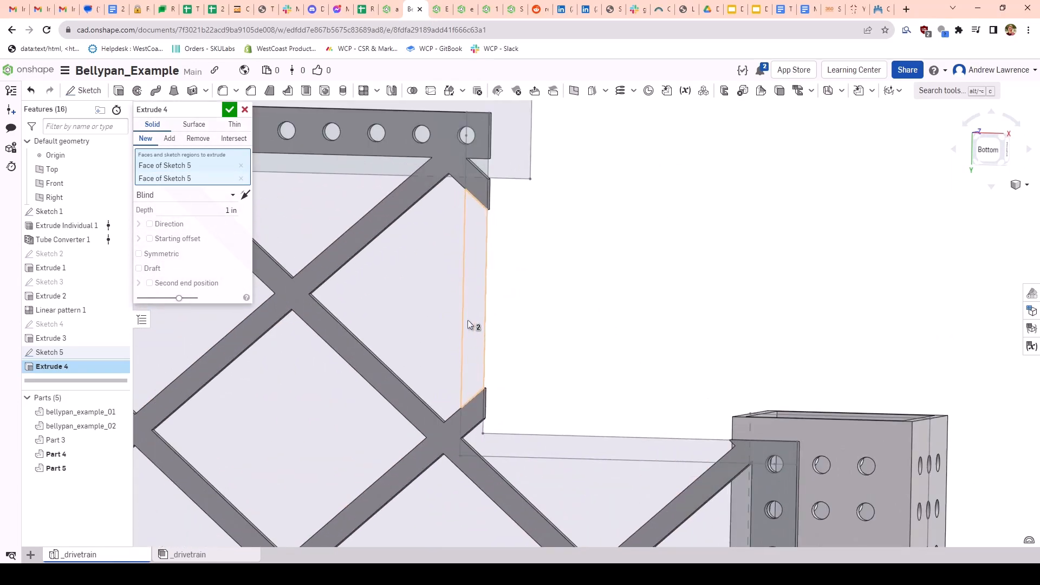
{"action": "left_click", "coordinate": [474, 302]}
{"action": "left_click", "coordinate": [531, 448]}
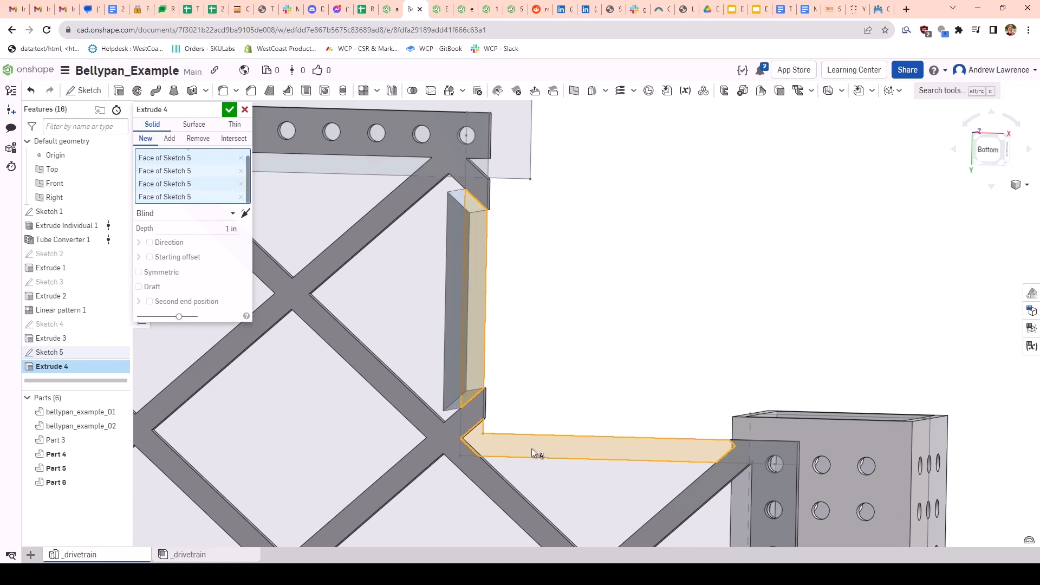
{"action": "right_click_drag", "start_coordinate": [516, 444], "coordinate": [491, 436]}
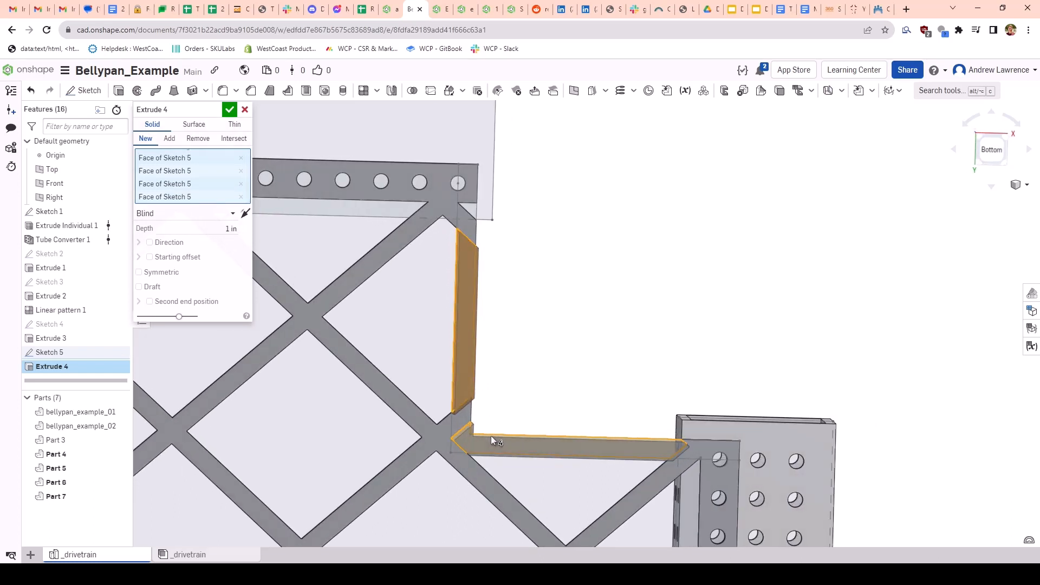
{"action": "scroll", "coordinate": [477, 199], "scroll_direction": "up", "scroll_amount": 4}
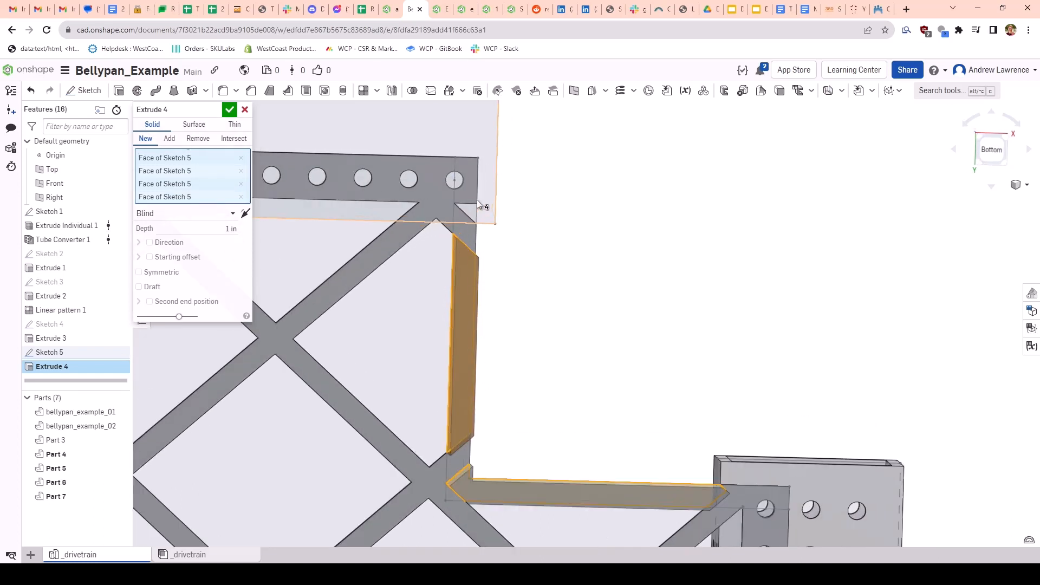
{"action": "left_click", "coordinate": [469, 213]}
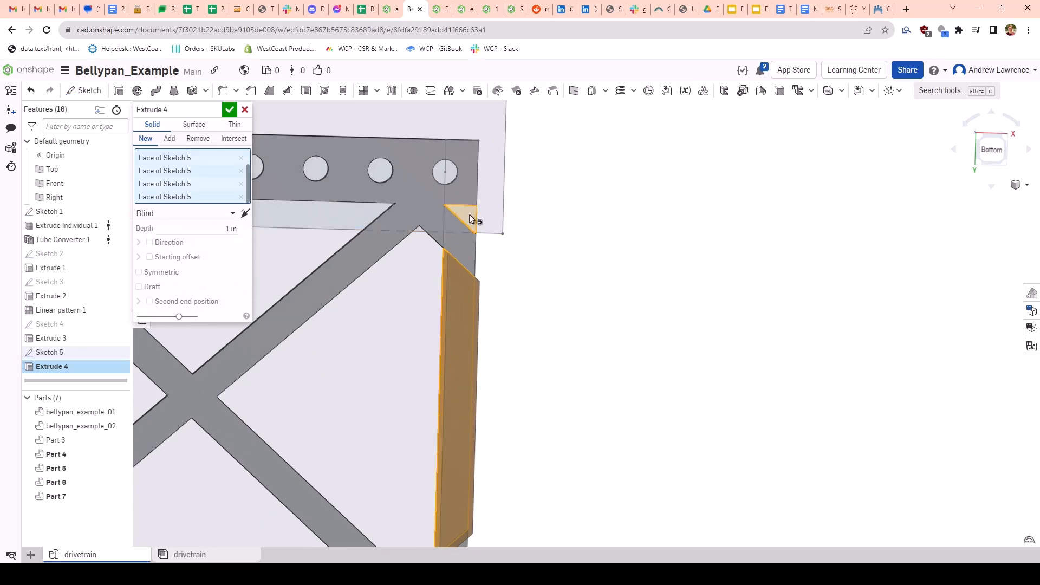
Step: Add the small triangle at the lower end of the lower-right notch's vertical border to the extrusion profiles
{"action": "scroll", "coordinate": [514, 325], "scroll_direction": "down", "scroll_amount": 4}
{"action": "scroll", "coordinate": [612, 472], "scroll_direction": "down", "scroll_amount": 3}
{"action": "middle_click_drag", "start_coordinate": [613, 480], "coordinate": [626, 177]}
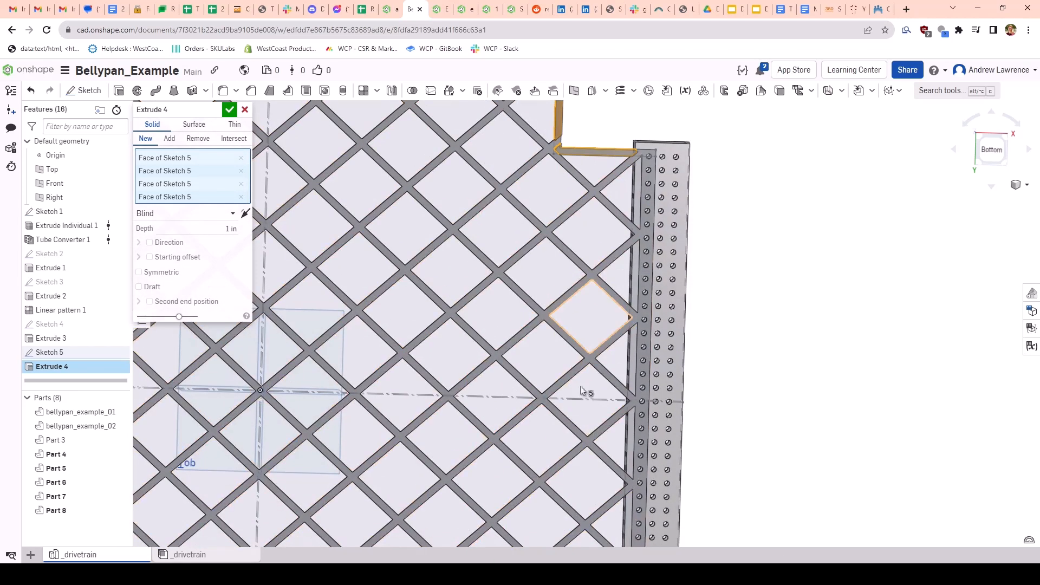
{"action": "middle_click_drag", "start_coordinate": [561, 455], "coordinate": [548, 178]}
{"action": "scroll", "coordinate": [546, 515], "scroll_direction": "up", "scroll_amount": 5}
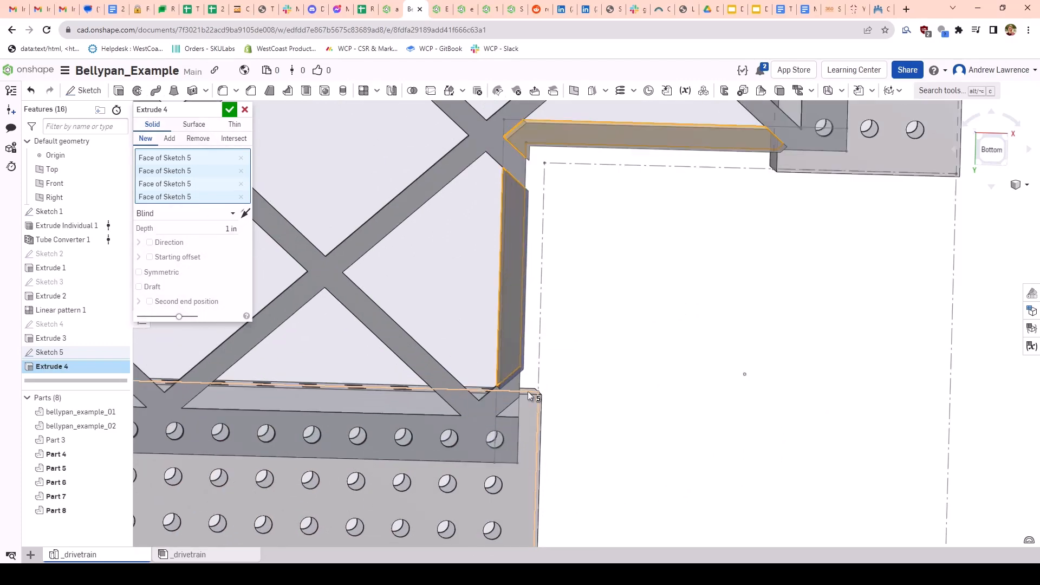
{"action": "scroll", "coordinate": [528, 391], "scroll_direction": "up", "scroll_amount": 2}
{"action": "scroll", "coordinate": [525, 374], "scroll_direction": "down", "scroll_amount": 4}
{"action": "scroll", "coordinate": [524, 356], "scroll_direction": "down", "scroll_amount": 5}
{"action": "middle_click_drag", "start_coordinate": [536, 281], "coordinate": [542, 503]}
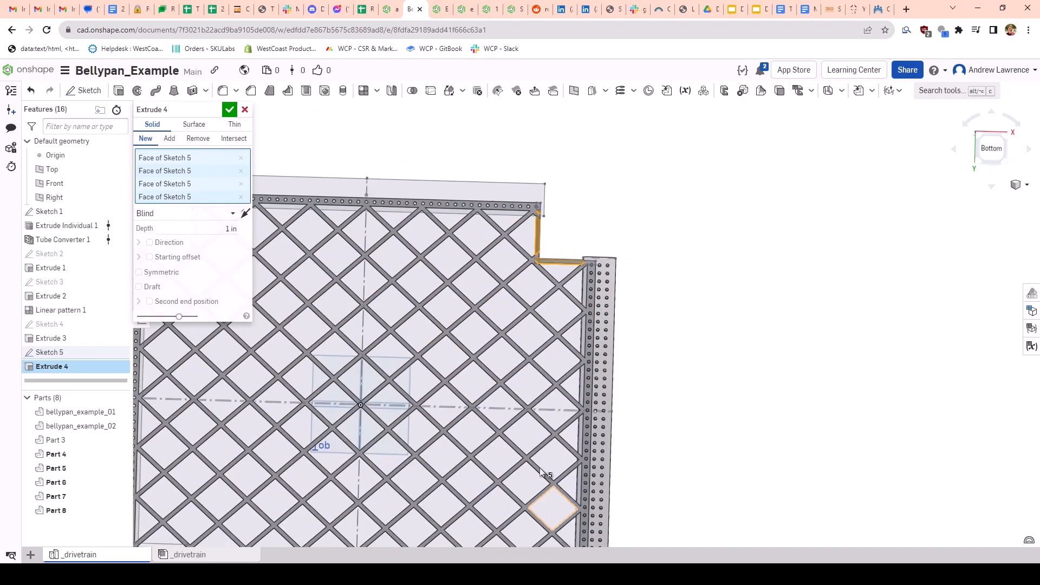
{"action": "scroll", "coordinate": [531, 202], "scroll_direction": "up", "scroll_amount": 6}
{"action": "scroll", "coordinate": [562, 222], "scroll_direction": "up", "scroll_amount": 1}
{"action": "scroll", "coordinate": [563, 230], "scroll_direction": "up", "scroll_amount": 6}
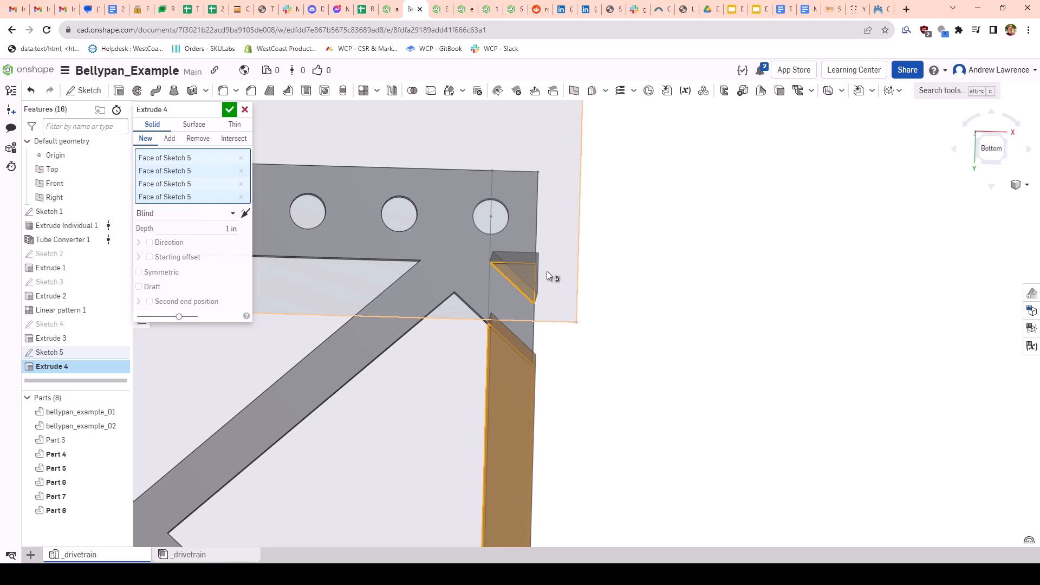
{"action": "scroll", "coordinate": [547, 271], "scroll_direction": "down", "scroll_amount": 8}
{"action": "middle_click_drag", "start_coordinate": [537, 292], "coordinate": [544, 227]}
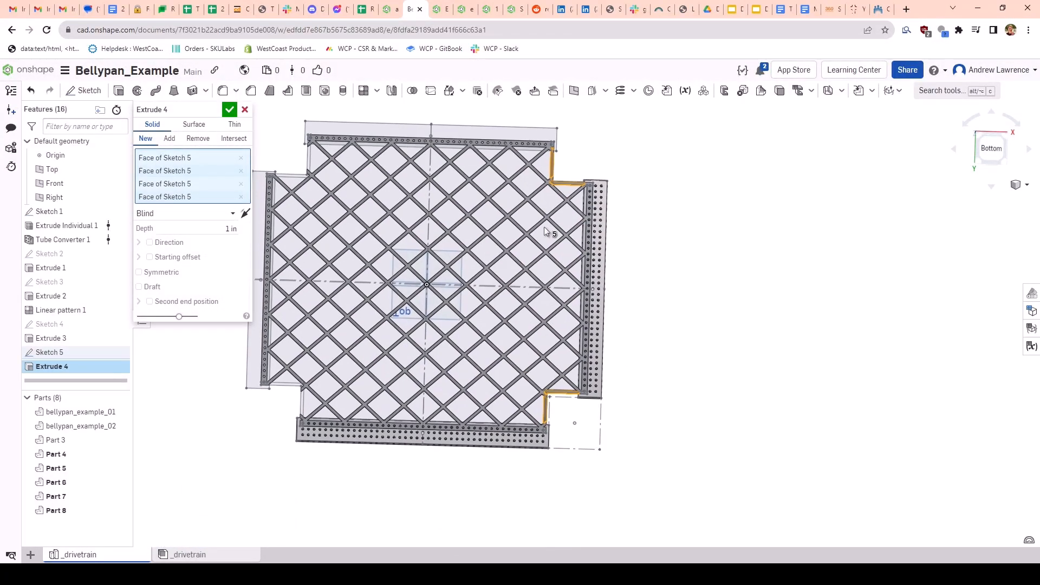
{"action": "scroll", "coordinate": [548, 427], "scroll_direction": "up", "scroll_amount": 8}
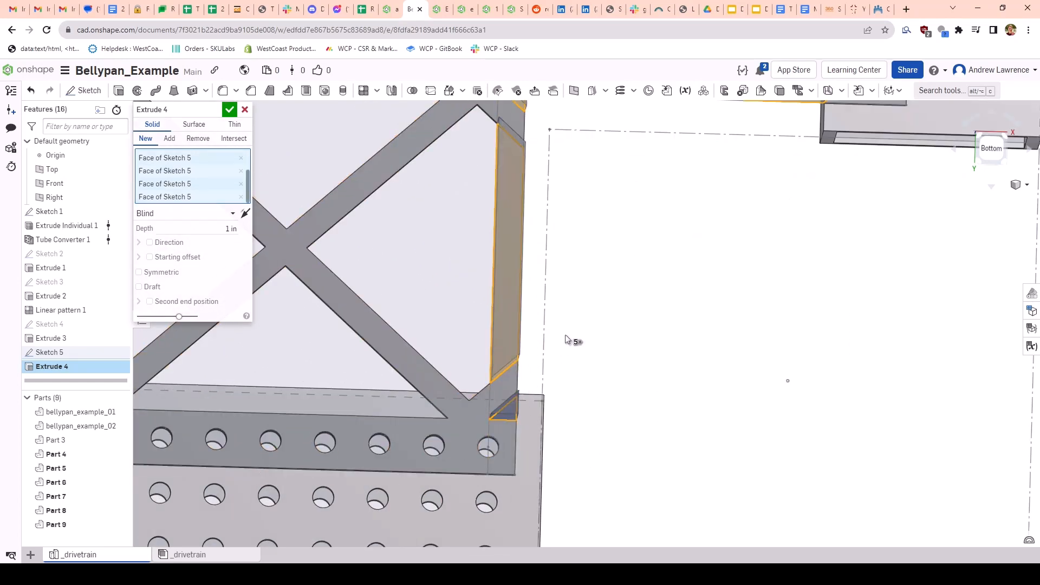
{"action": "scroll", "coordinate": [566, 341], "scroll_direction": "down", "scroll_amount": 5}
{"action": "scroll", "coordinate": [623, 301], "scroll_direction": "up", "scroll_amount": 3}
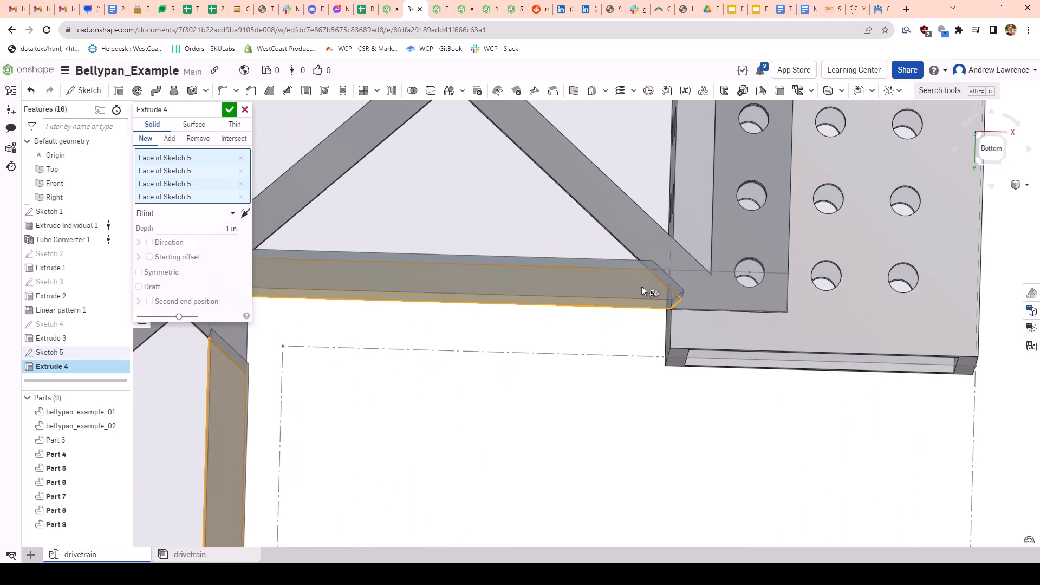
Step: Add the upper-left notch's small triangle, vertical strip and horizontal strip to the extrusion profiles
{"action": "scroll", "coordinate": [642, 286], "scroll_direction": "down", "scroll_amount": 8}
{"action": "middle_click_drag", "start_coordinate": [468, 145], "coordinate": [613, 353]}
{"action": "middle_click_drag", "start_coordinate": [544, 216], "coordinate": [651, 345]}
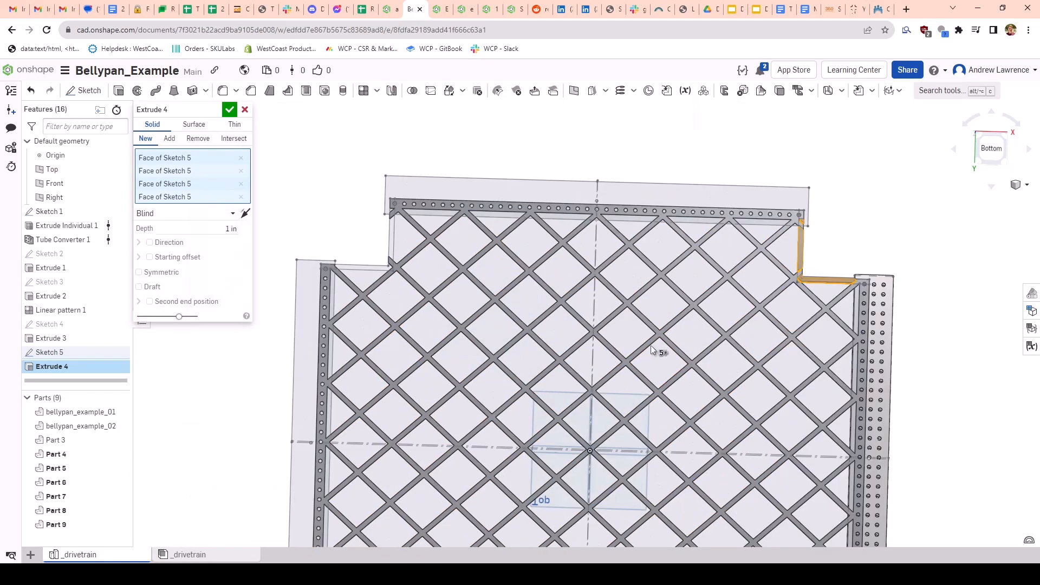
{"action": "scroll", "coordinate": [368, 212], "scroll_direction": "up", "scroll_amount": 6}
{"action": "middle_click_drag", "start_coordinate": [646, 407], "coordinate": [495, 239]}
{"action": "scroll", "coordinate": [706, 312], "scroll_direction": "up", "scroll_amount": 6}
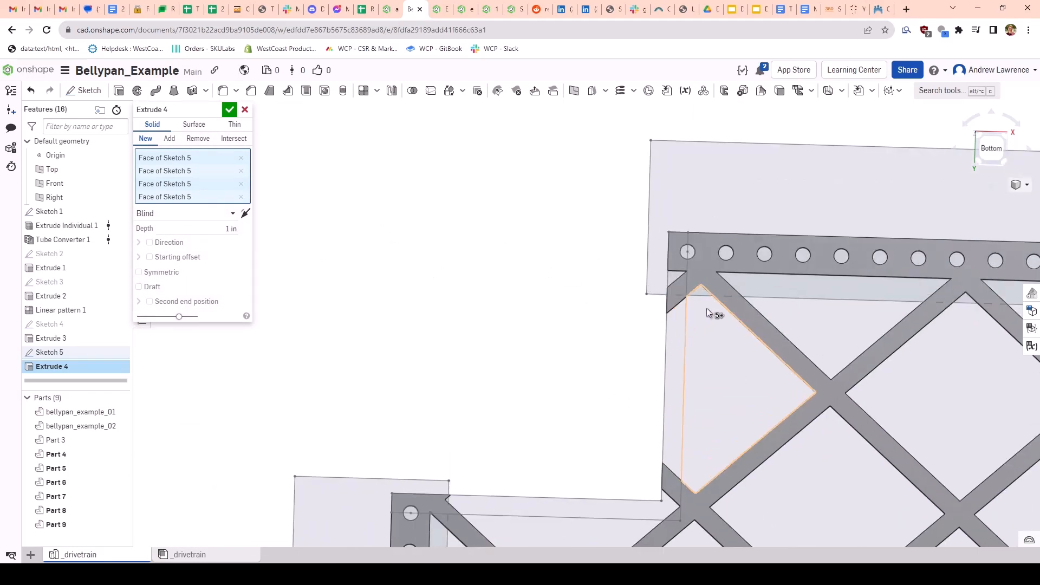
{"action": "left_click", "coordinate": [621, 373]}
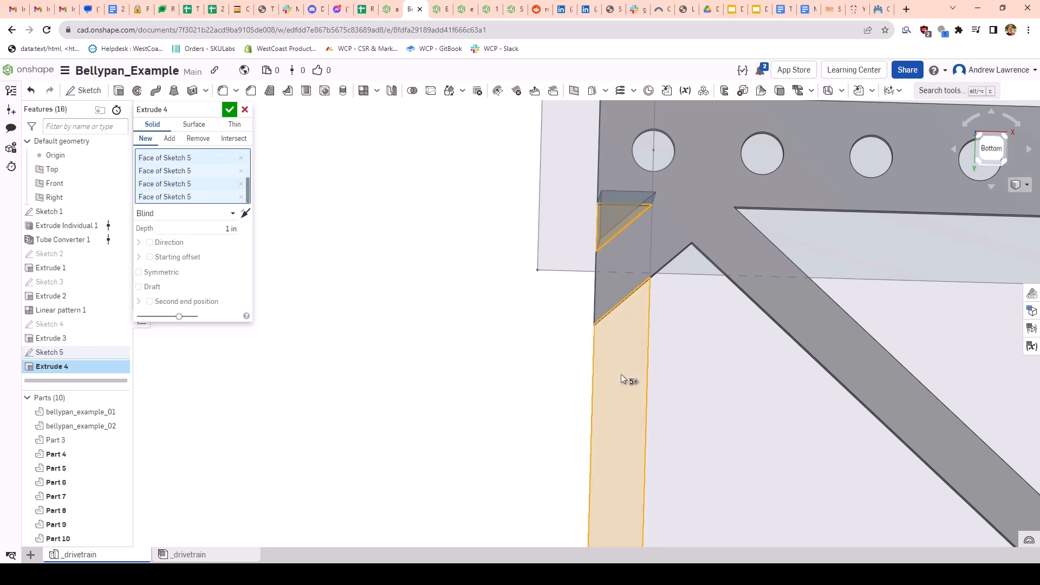
{"action": "scroll", "coordinate": [599, 401], "scroll_direction": "down", "scroll_amount": 5}
{"action": "middle_click_drag", "start_coordinate": [598, 407], "coordinate": [601, 245]}
{"action": "scroll", "coordinate": [600, 390], "scroll_direction": "up", "scroll_amount": 4}
{"action": "left_click", "coordinate": [599, 389]}
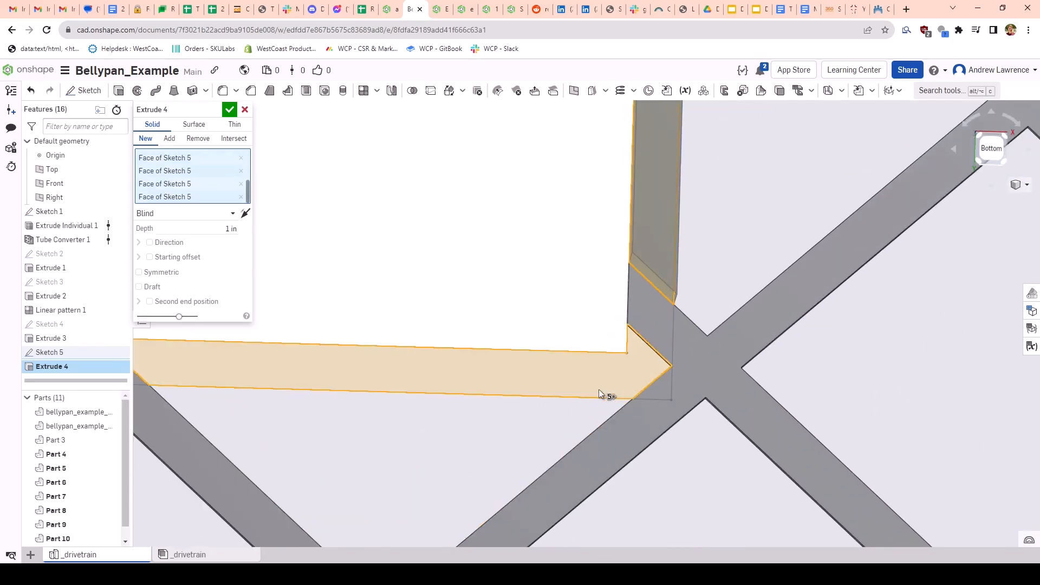
Step: Add the horizontal border strip of the lower-left notch to the extrusion profiles
{"action": "scroll", "coordinate": [520, 367], "scroll_direction": "down", "scroll_amount": 3}
{"action": "middle_click_drag", "start_coordinate": [519, 368], "coordinate": [561, 354]}
{"action": "scroll", "coordinate": [545, 387], "scroll_direction": "down", "scroll_amount": 7}
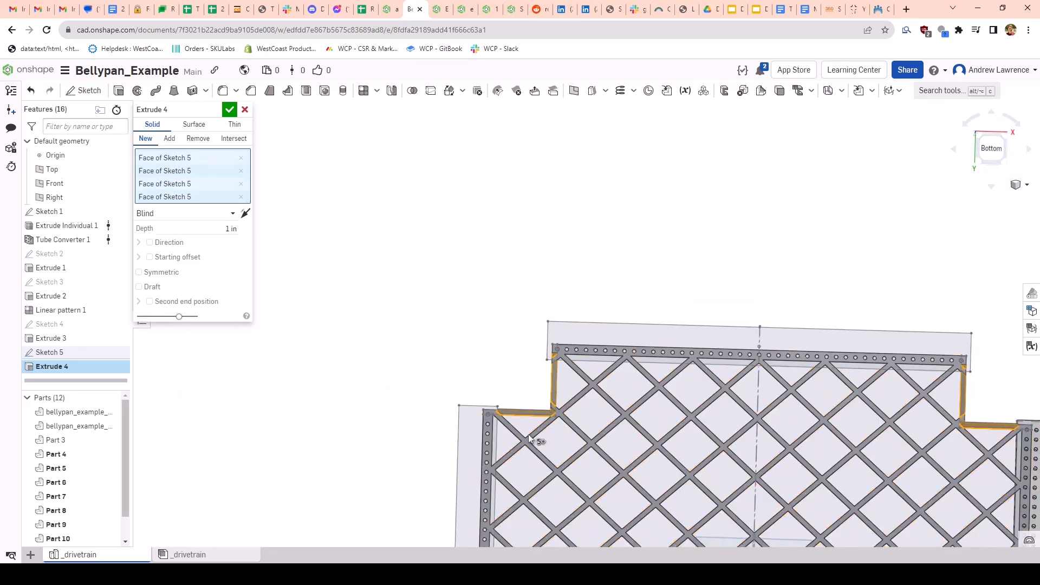
{"action": "middle_click_drag", "start_coordinate": [532, 441], "coordinate": [534, 162]}
{"action": "middle_click_drag", "start_coordinate": [512, 434], "coordinate": [503, 323]}
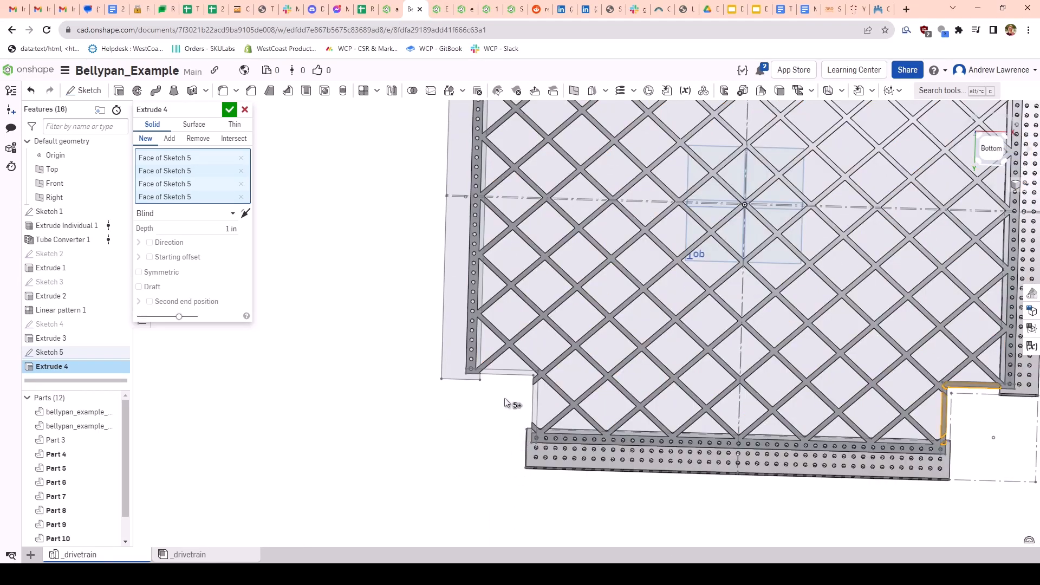
{"action": "scroll", "coordinate": [505, 390], "scroll_direction": "up", "scroll_amount": 6}
{"action": "scroll", "coordinate": [507, 379], "scroll_direction": "up", "scroll_amount": 3}
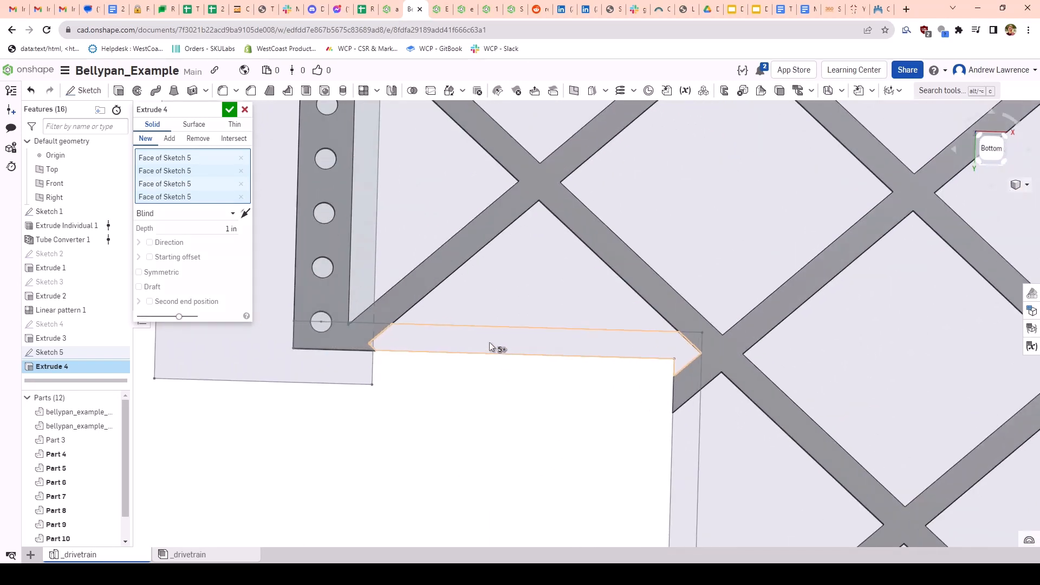
{"action": "left_click", "coordinate": [489, 342]}
{"action": "scroll", "coordinate": [333, 337], "scroll_direction": "up", "scroll_amount": 3}
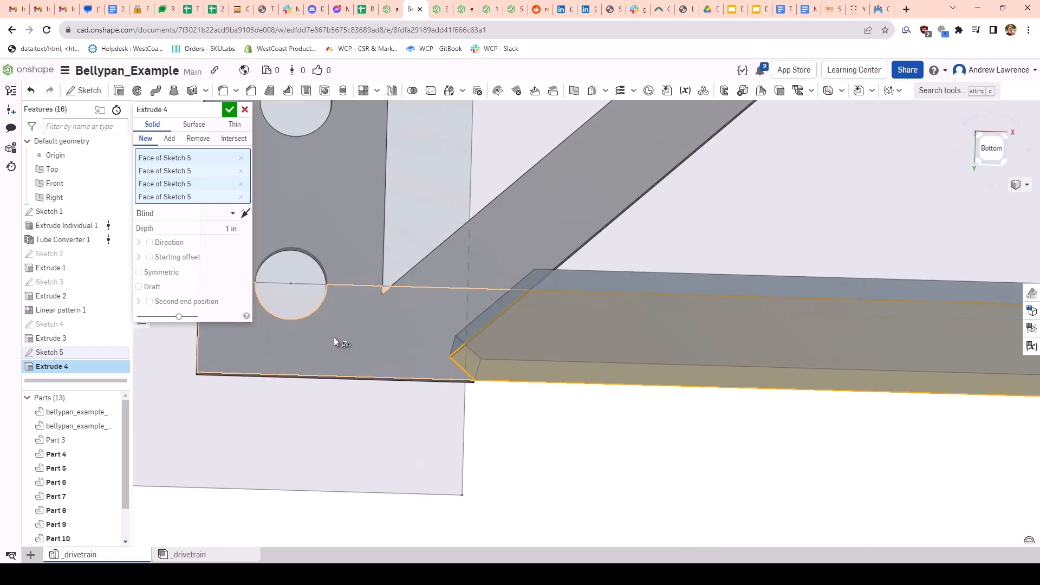
{"action": "scroll", "coordinate": [575, 368], "scroll_direction": "down", "scroll_amount": 7}
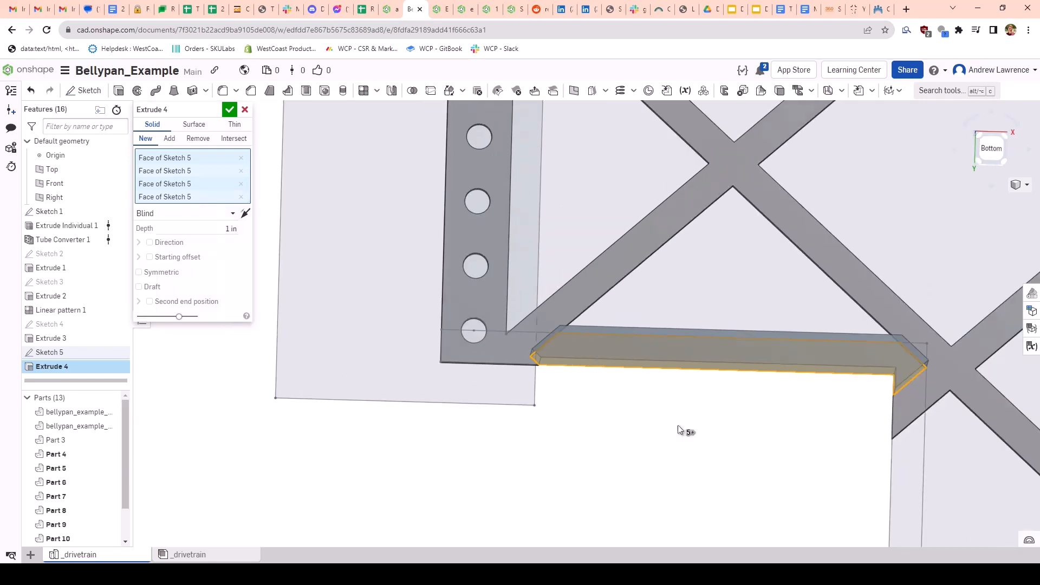
Step: Add the lower-left notch's vertical border strip and small corner triangle to the extrusion profiles
{"action": "middle_click_drag", "start_coordinate": [681, 430], "coordinate": [568, 317]}
{"action": "scroll", "coordinate": [632, 334], "scroll_direction": "up", "scroll_amount": 3}
{"action": "left_click", "coordinate": [709, 346]}
{"action": "scroll", "coordinate": [704, 374], "scroll_direction": "down", "scroll_amount": 5}
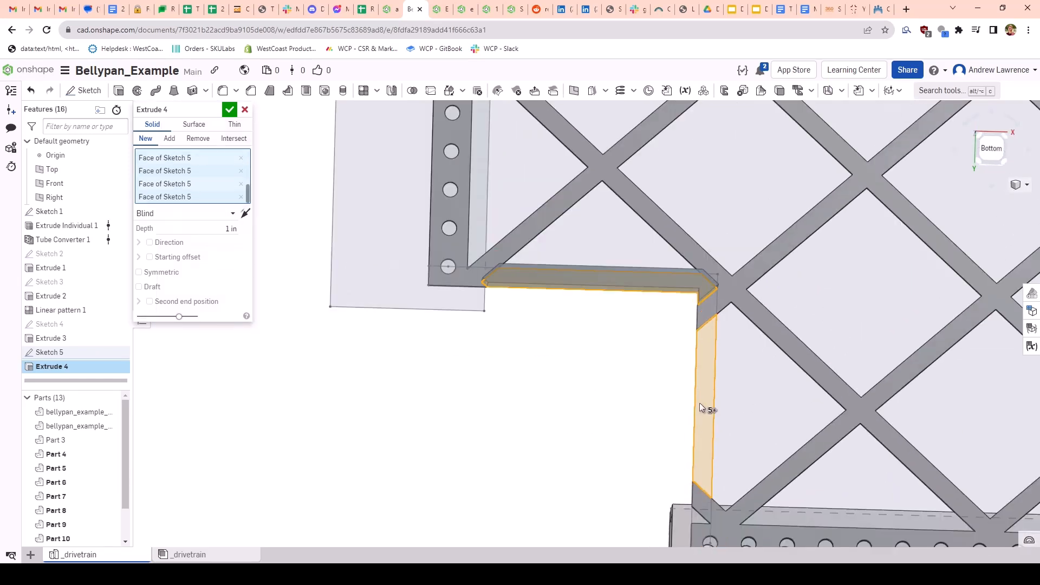
{"action": "scroll", "coordinate": [613, 389], "scroll_direction": "up", "scroll_amount": 3}
{"action": "left_click", "coordinate": [611, 389]}
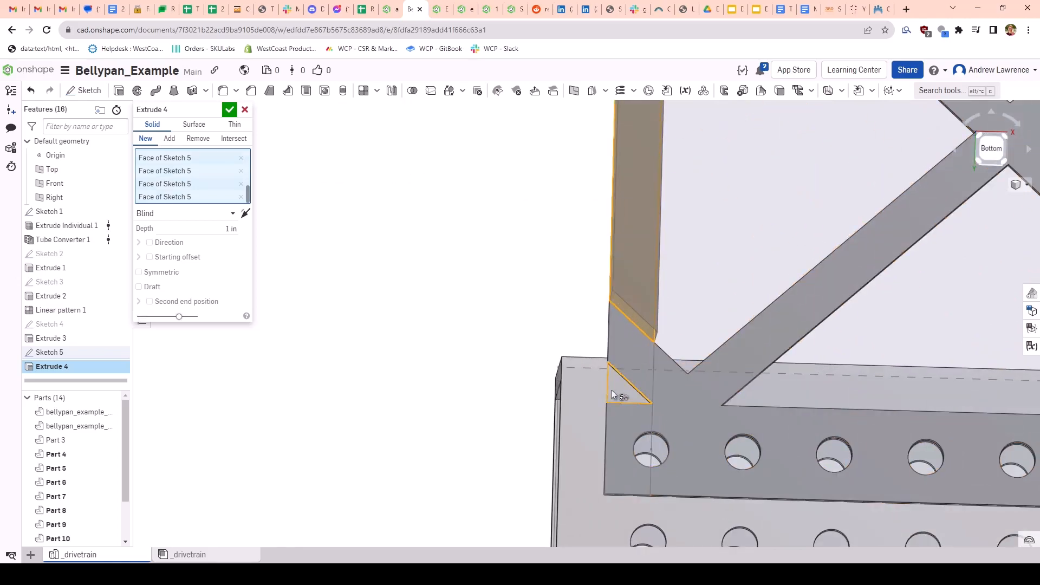
{"action": "scroll", "coordinate": [665, 401], "scroll_direction": "down", "scroll_amount": 3}
Step: Set the extrusion to Add and choose the lattice belly pan, Part 3, as its merge scope
{"action": "right_click_drag", "start_coordinate": [694, 359], "coordinate": [755, 356]}
{"action": "scroll", "coordinate": [717, 346], "scroll_direction": "down", "scroll_amount": 6}
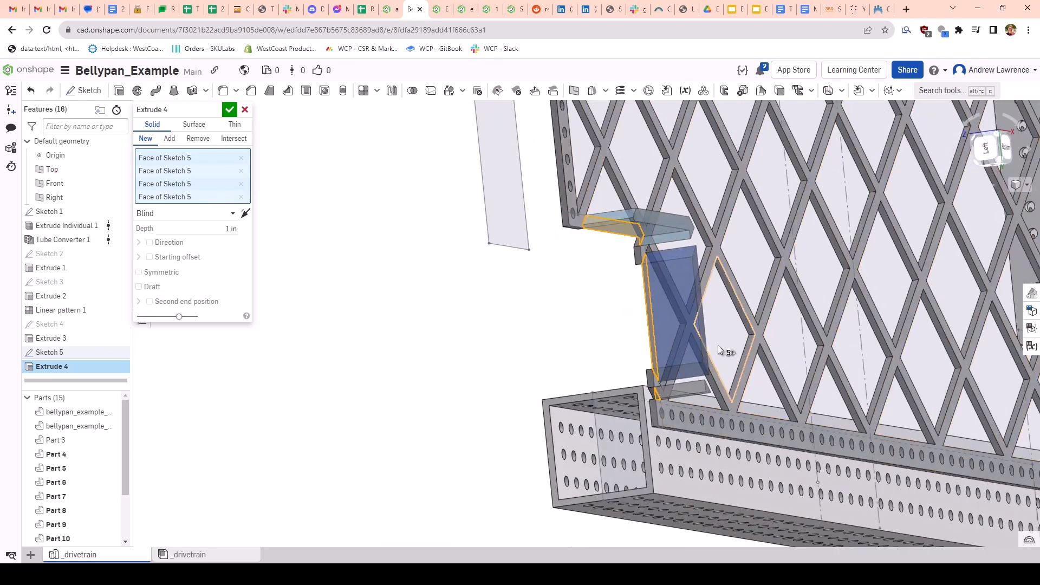
{"action": "middle_click_drag", "start_coordinate": [665, 340], "coordinate": [488, 432]}
{"action": "scroll", "coordinate": [566, 379], "scroll_direction": "down", "scroll_amount": 3}
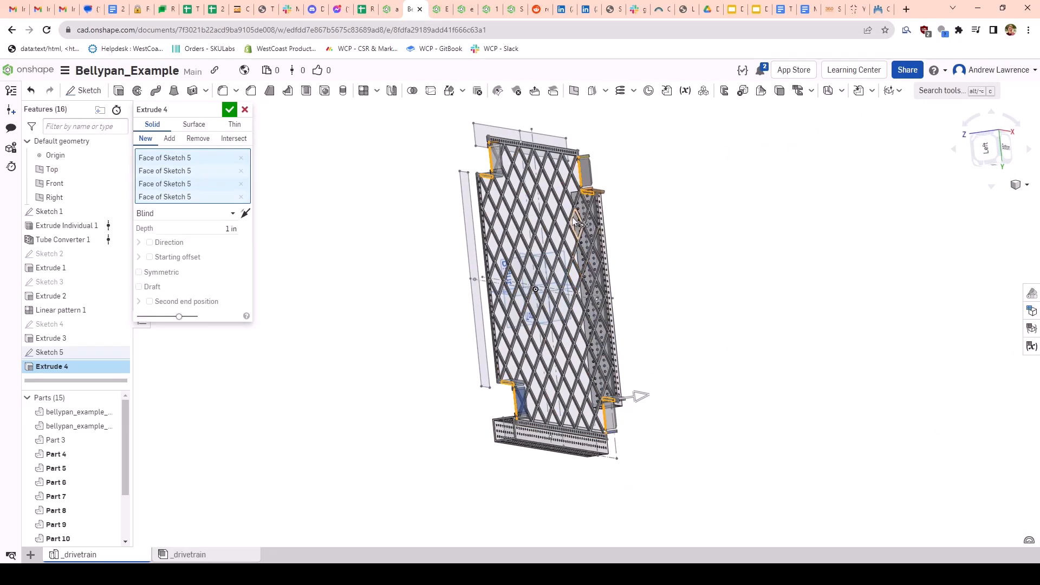
{"action": "scroll", "coordinate": [577, 211], "scroll_direction": "up", "scroll_amount": 2}
{"action": "left_click", "coordinate": [170, 138]}
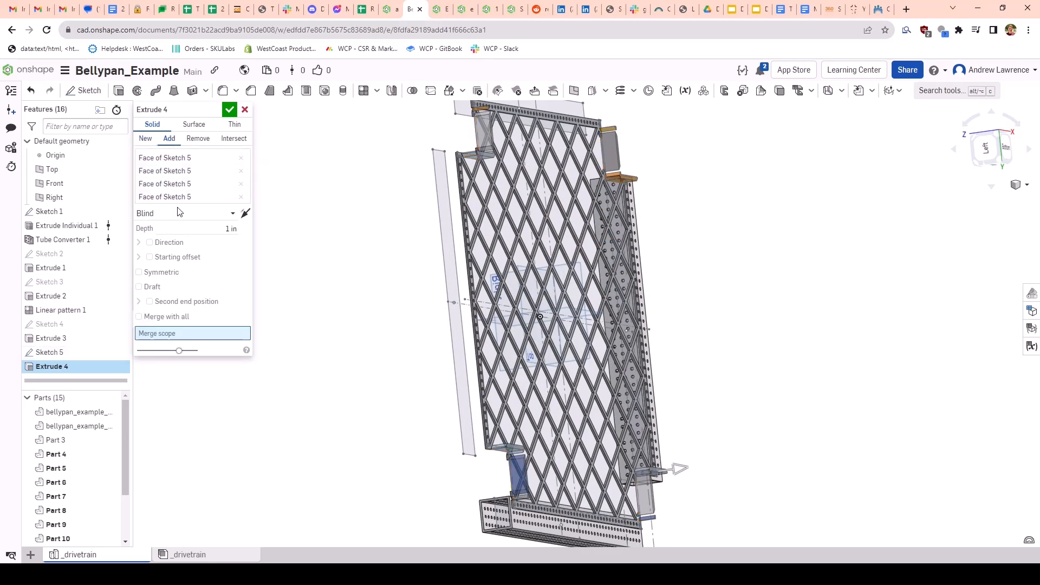
{"action": "left_click", "coordinate": [548, 378]}
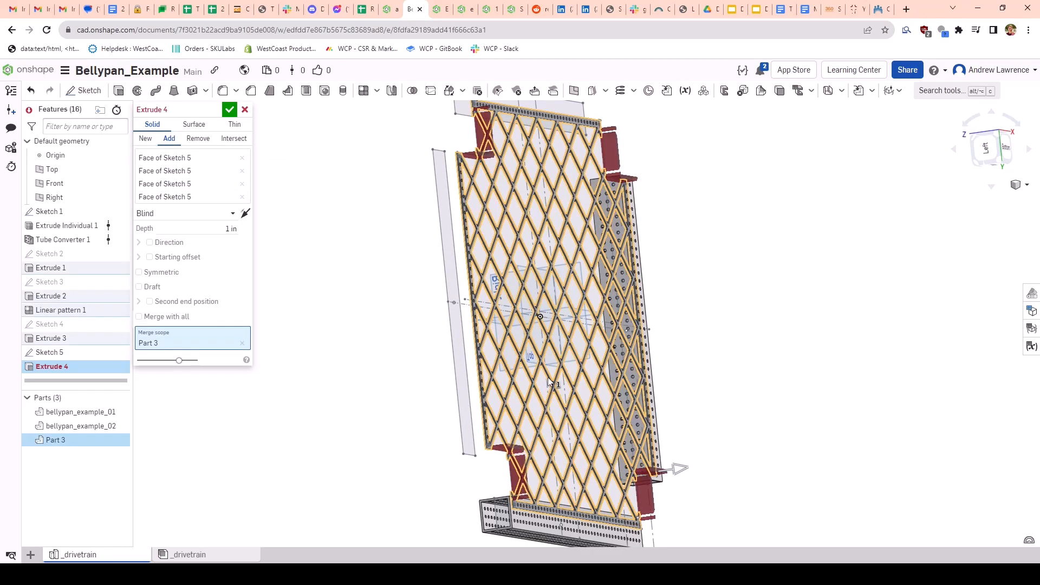
Step: Set the border strip extrusion to end Up to face, using the top face of the lattice plate
{"action": "left_click", "coordinate": [187, 215]}
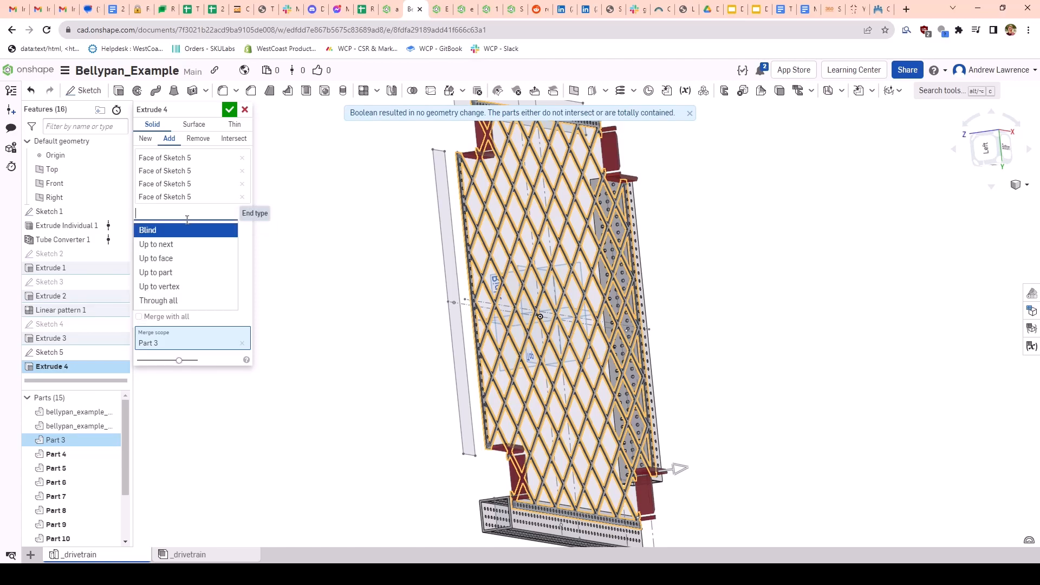
{"action": "left_click", "coordinate": [181, 263]}
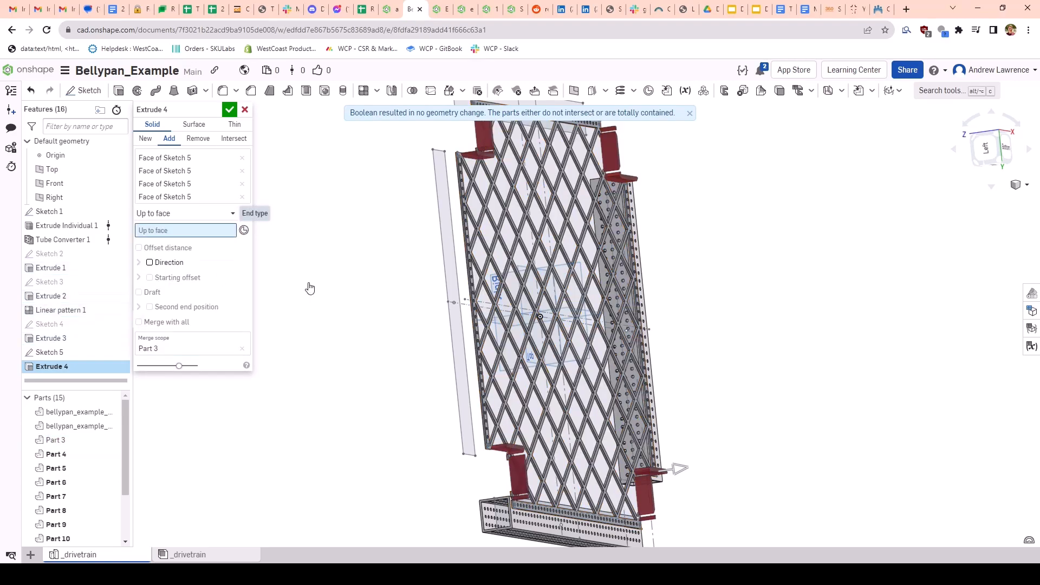
{"action": "right_click_drag", "start_coordinate": [325, 287], "coordinate": [623, 336]}
{"action": "scroll", "coordinate": [698, 351], "scroll_direction": "up", "scroll_amount": 5}
{"action": "scroll", "coordinate": [694, 325], "scroll_direction": "up", "scroll_amount": 3}
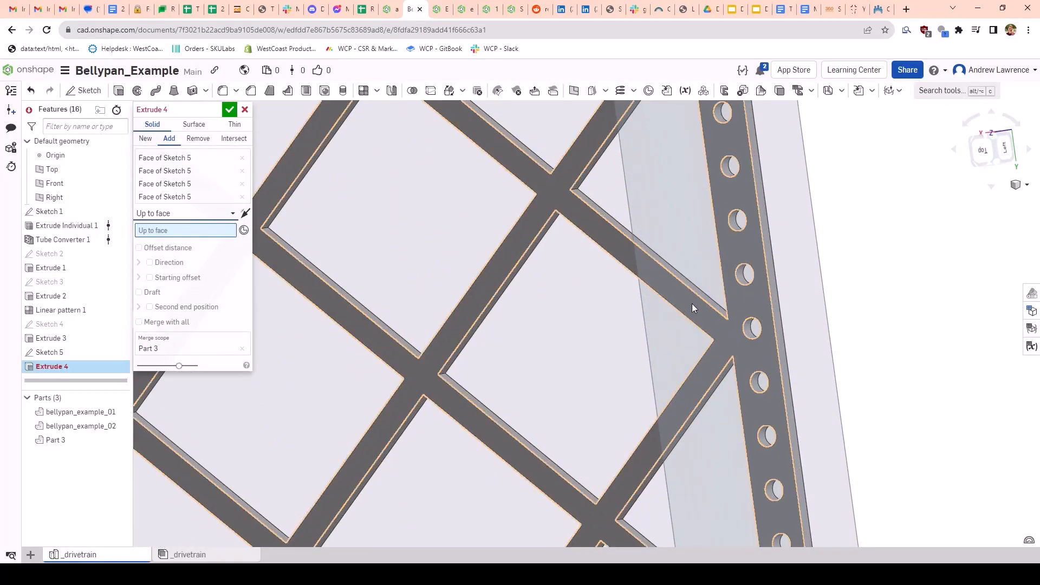
{"action": "left_click", "coordinate": [694, 302]}
{"action": "scroll", "coordinate": [693, 300], "scroll_direction": "down", "scroll_amount": 6}
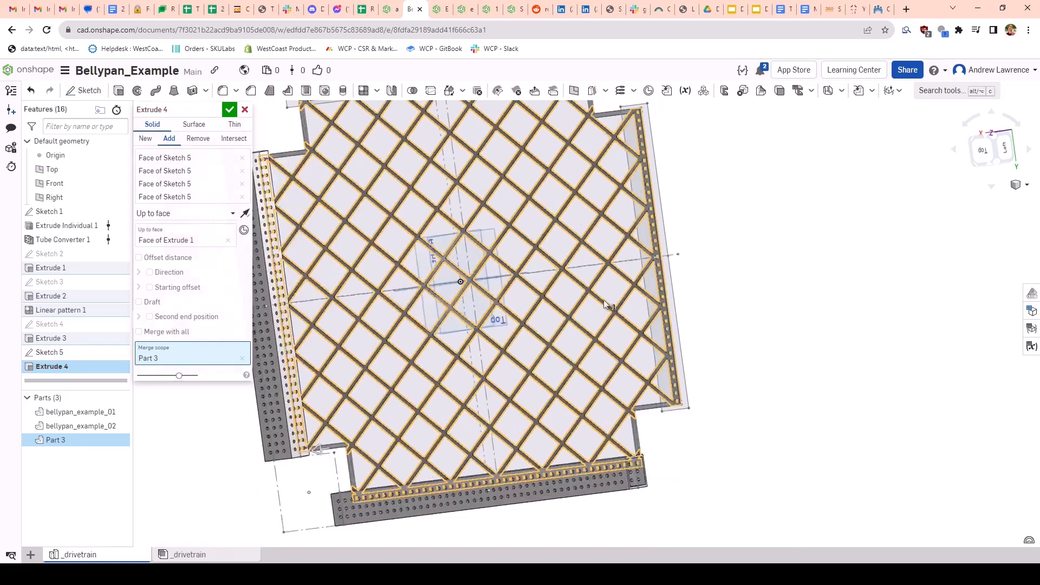
Step: Check the border strip preview at the corner notches and accept the extrusion
{"action": "scroll", "coordinate": [573, 197], "scroll_direction": "up", "scroll_amount": 6}
{"action": "scroll", "coordinate": [569, 198], "scroll_direction": "up", "scroll_amount": 3}
{"action": "right_click_drag", "start_coordinate": [564, 201], "coordinate": [537, 246]}
{"action": "scroll", "coordinate": [537, 242], "scroll_direction": "down", "scroll_amount": 5}
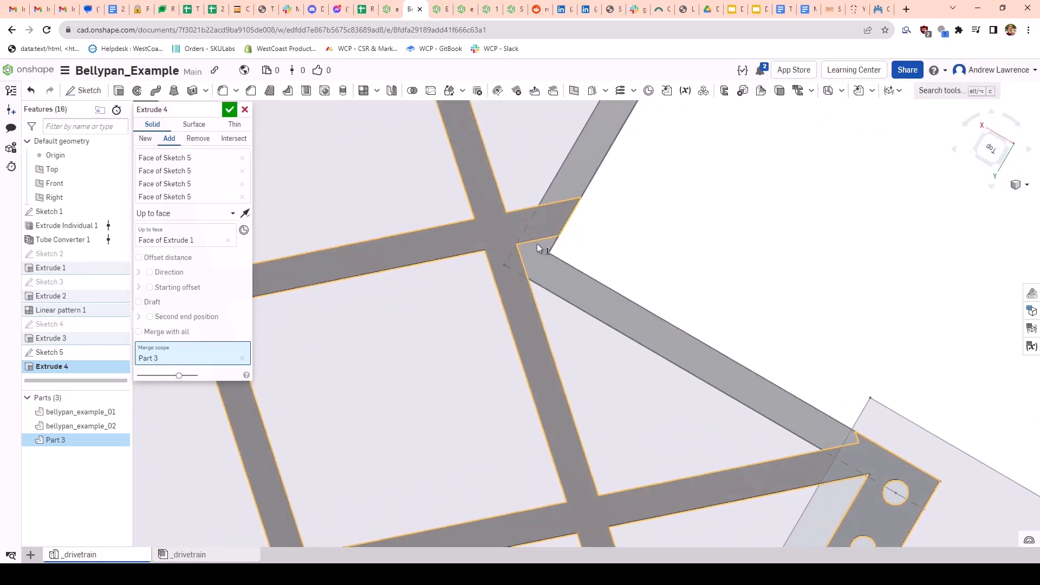
{"action": "scroll", "coordinate": [540, 260], "scroll_direction": "up", "scroll_amount": 5}
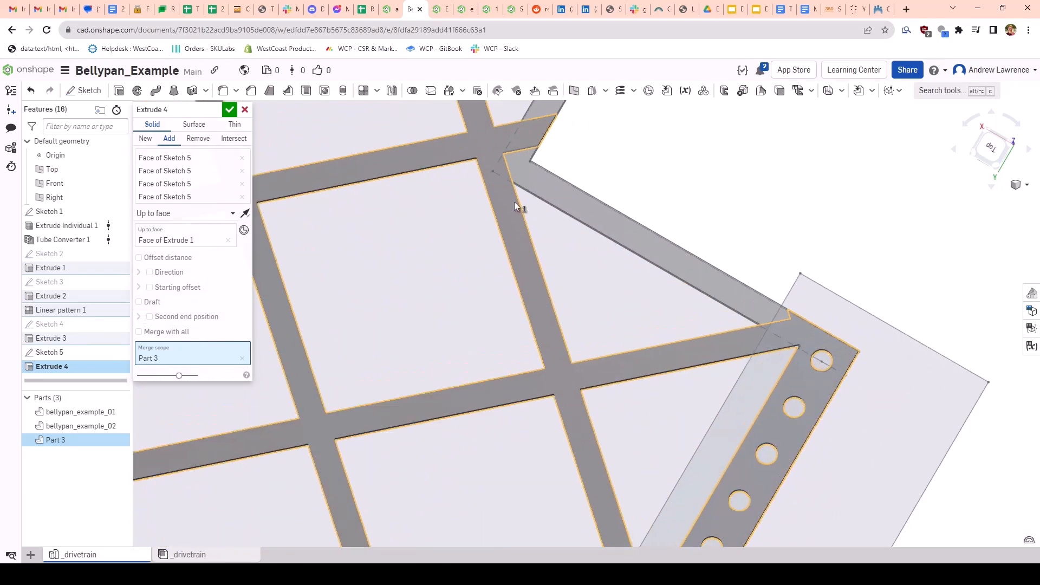
{"action": "scroll", "coordinate": [515, 201], "scroll_direction": "down", "scroll_amount": 7}
{"action": "middle_click_drag", "start_coordinate": [510, 203], "coordinate": [802, 399]}
{"action": "scroll", "coordinate": [551, 302], "scroll_direction": "down", "scroll_amount": 5}
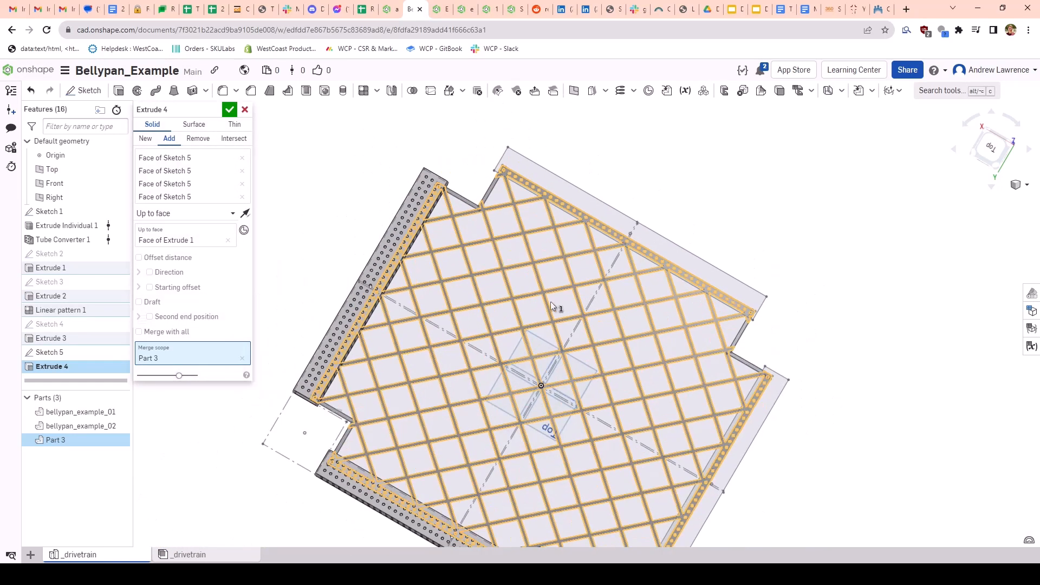
{"action": "right_click_drag", "start_coordinate": [551, 300], "coordinate": [506, 345]}
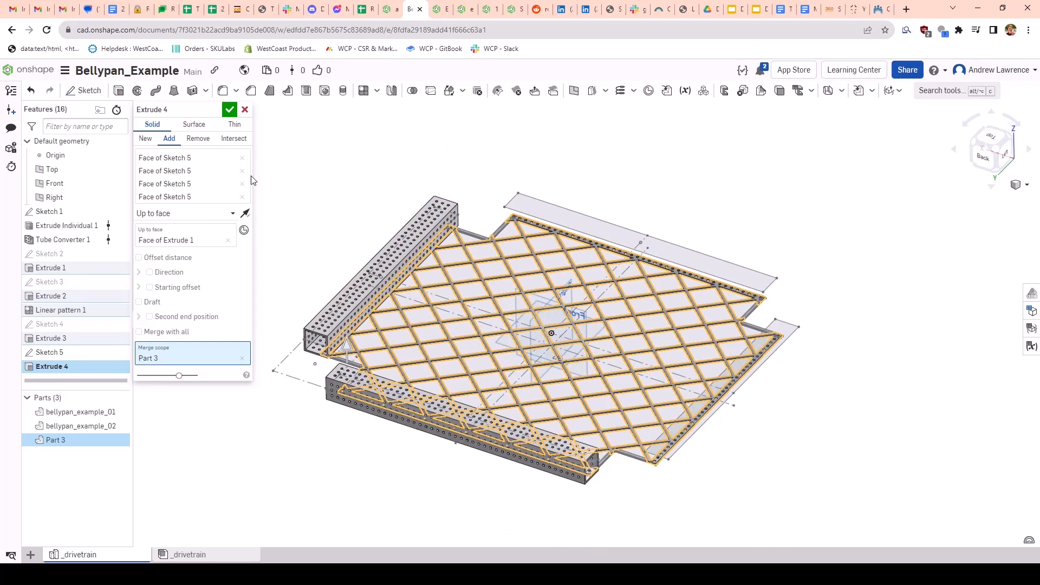
{"action": "left_click", "coordinate": [230, 110]}
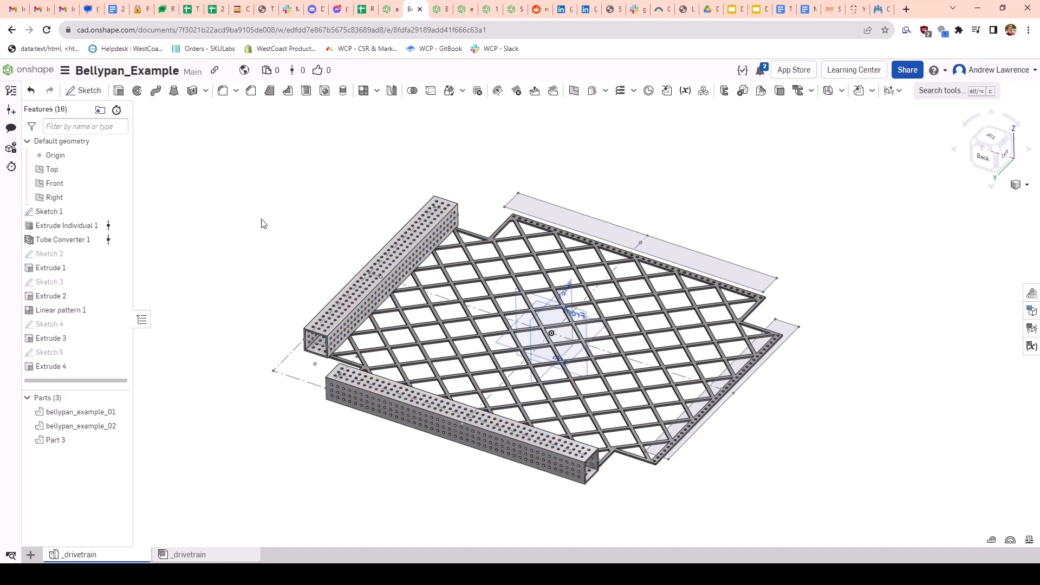
Step: Inspect the merged border strips at a corner notch and across the whole lattice plate
{"action": "scroll", "coordinate": [621, 458], "scroll_direction": "up", "scroll_amount": 10}
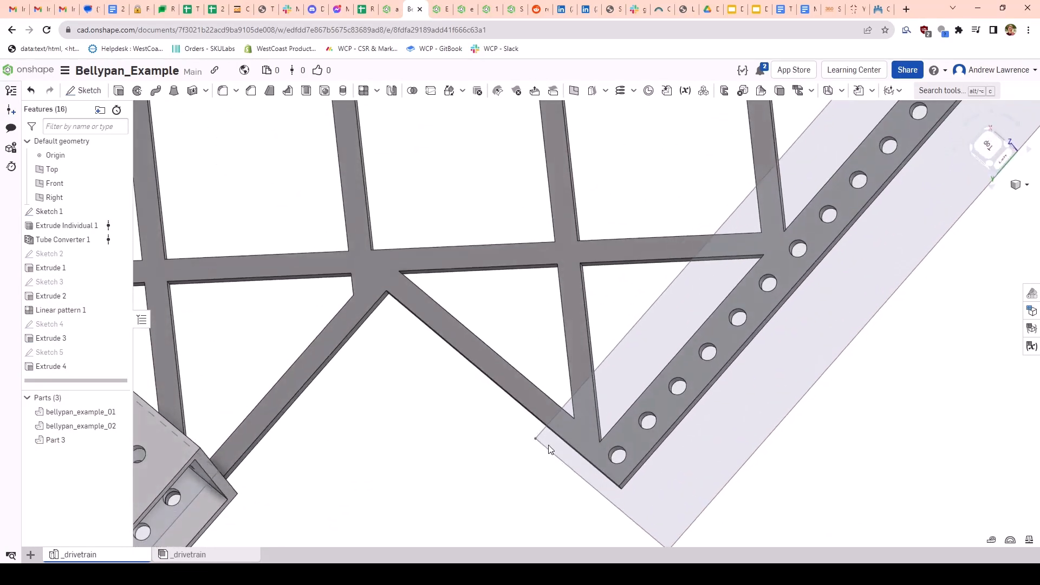
{"action": "scroll", "coordinate": [369, 273], "scroll_direction": "up", "scroll_amount": 4}
{"action": "middle_click_drag", "start_coordinate": [376, 275], "coordinate": [451, 327]}
{"action": "mouse_move", "coordinate": [451, 328]}
{"action": "right_mouse_down"}
{"action": "mouse_move", "coordinate": [470, 363]}
{"action": "mouse_move", "coordinate": [447, 339]}
{"action": "right_mouse_up"}
{"action": "scroll", "coordinate": [444, 337], "scroll_direction": "down", "scroll_amount": 4}
{"action": "scroll", "coordinate": [445, 342], "scroll_direction": "down", "scroll_amount": 3}
{"action": "scroll", "coordinate": [465, 390], "scroll_direction": "down", "scroll_amount": 5}
{"action": "middle_click_drag", "start_coordinate": [477, 339], "coordinate": [503, 467]}
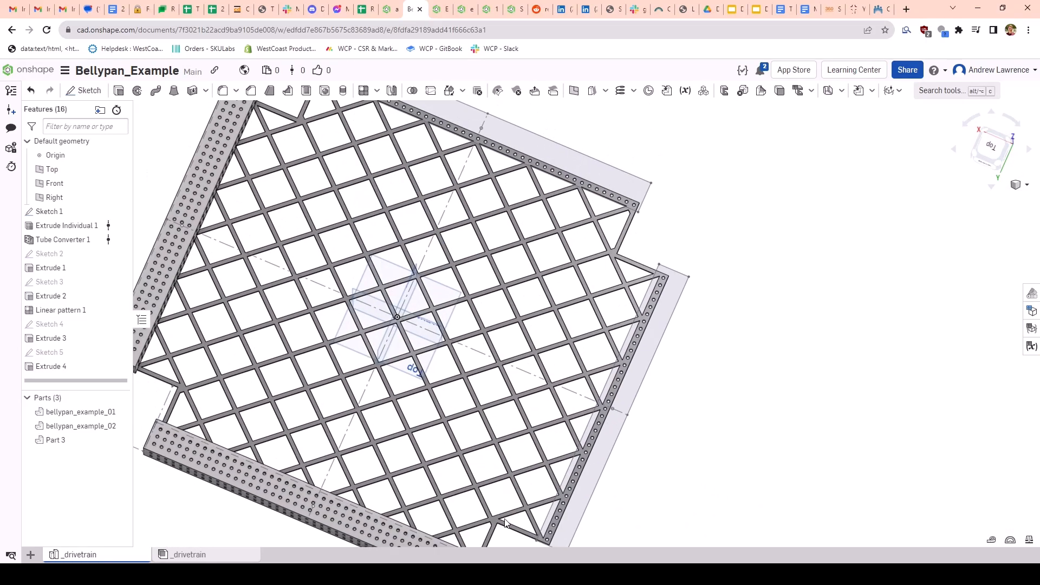
{"action": "scroll", "coordinate": [504, 467], "scroll_direction": "down", "scroll_amount": 1}
{"action": "right_click_drag", "start_coordinate": [503, 427], "coordinate": [396, 428]}
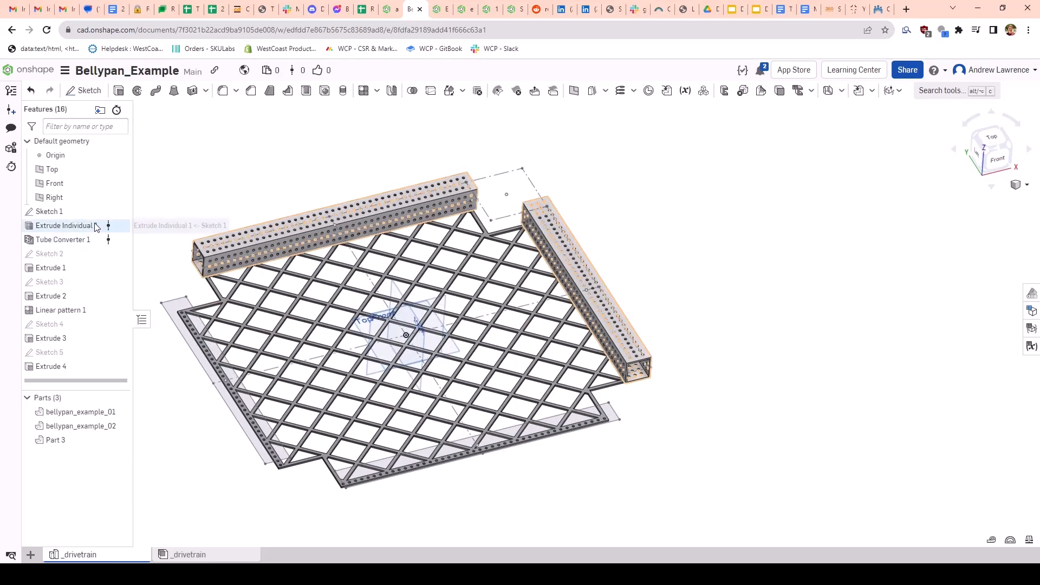
Step: Hide Sketch 1 to leave only the tubes and lattice plate on view
{"action": "left_click", "coordinate": [120, 211]}
{"action": "middle_click_drag", "start_coordinate": [437, 276], "coordinate": [489, 280]}
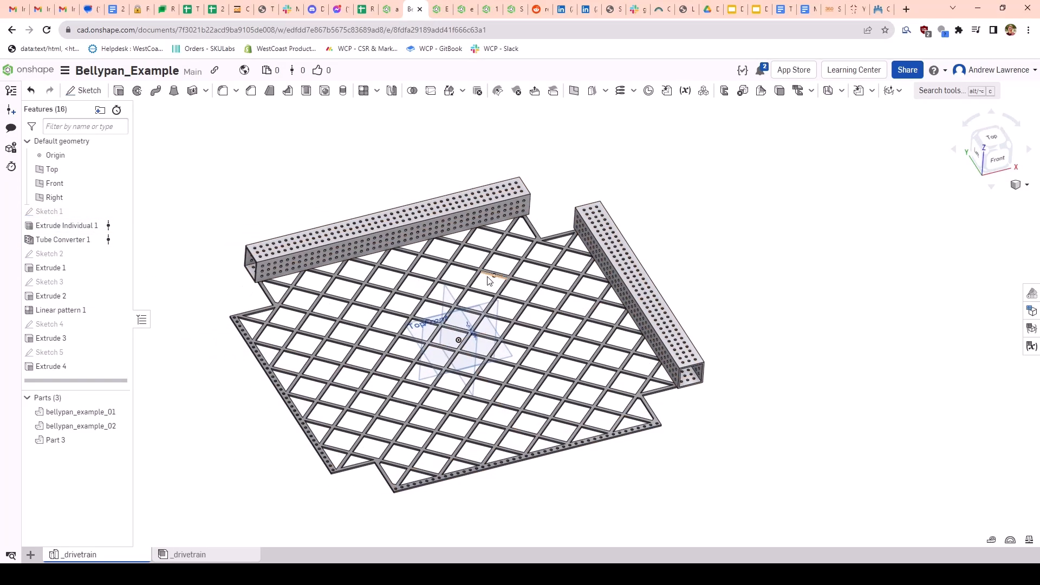
{"action": "right_click_drag", "start_coordinate": [989, 157], "coordinate": [958, 196]}
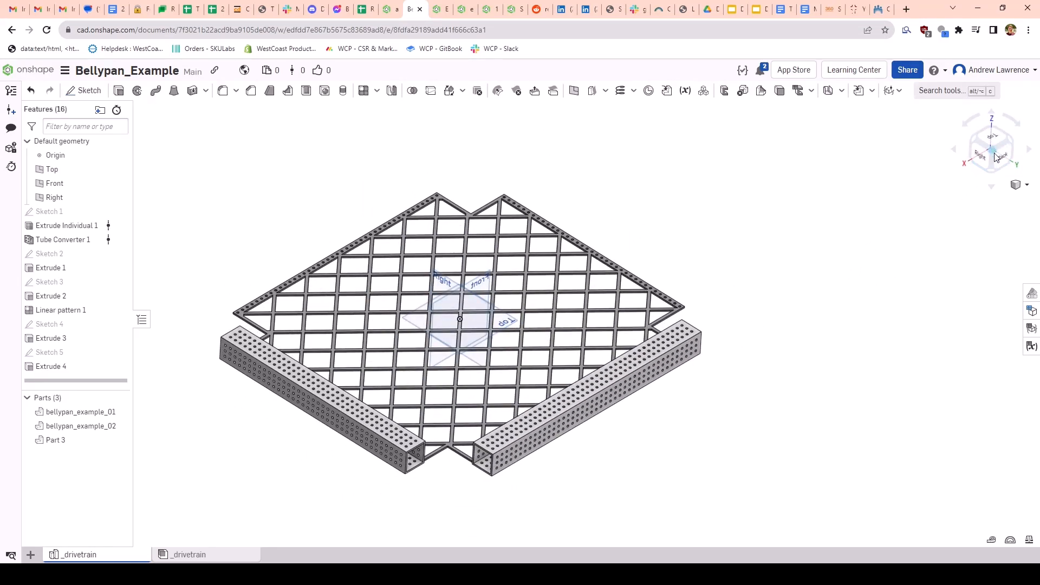
{"action": "mouse_move", "coordinate": [995, 157]}
{"action": "right_mouse_down"}
{"action": "mouse_move", "coordinate": [952, 203]}
{"action": "mouse_move", "coordinate": [1003, 149]}
{"action": "mouse_move", "coordinate": [1001, 164]}
{"action": "right_mouse_up"}
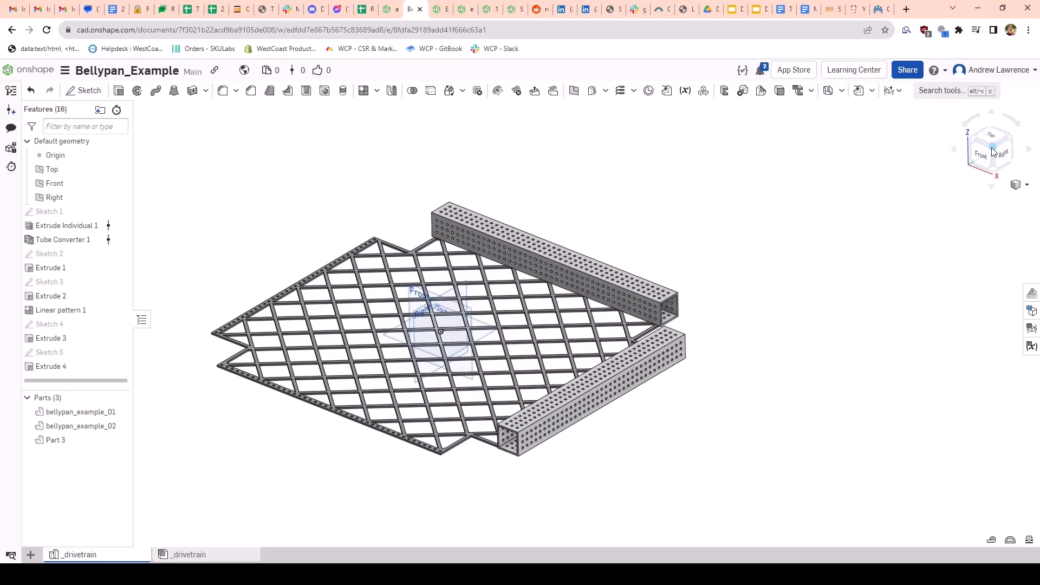
Step: Examine the closed pockets and strip joints around the notch between the two perforated plate edges
{"action": "scroll", "coordinate": [301, 374], "scroll_direction": "up", "scroll_amount": 10}
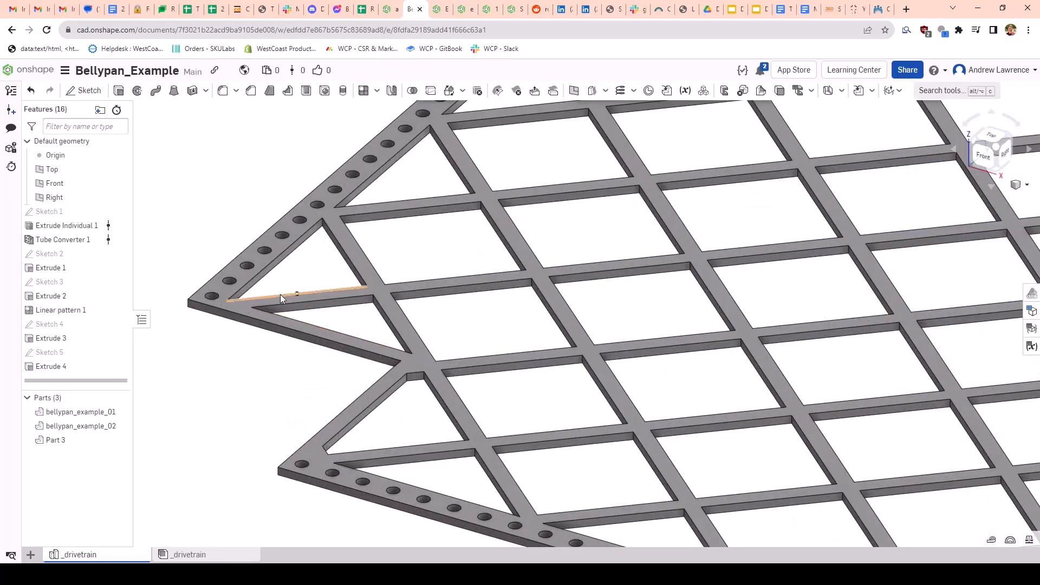
{"action": "middle_click_drag", "start_coordinate": [281, 294], "coordinate": [348, 342]}
{"action": "scroll", "coordinate": [474, 420], "scroll_direction": "up", "scroll_amount": 4}
{"action": "right_click_drag", "start_coordinate": [480, 381], "coordinate": [479, 423]}
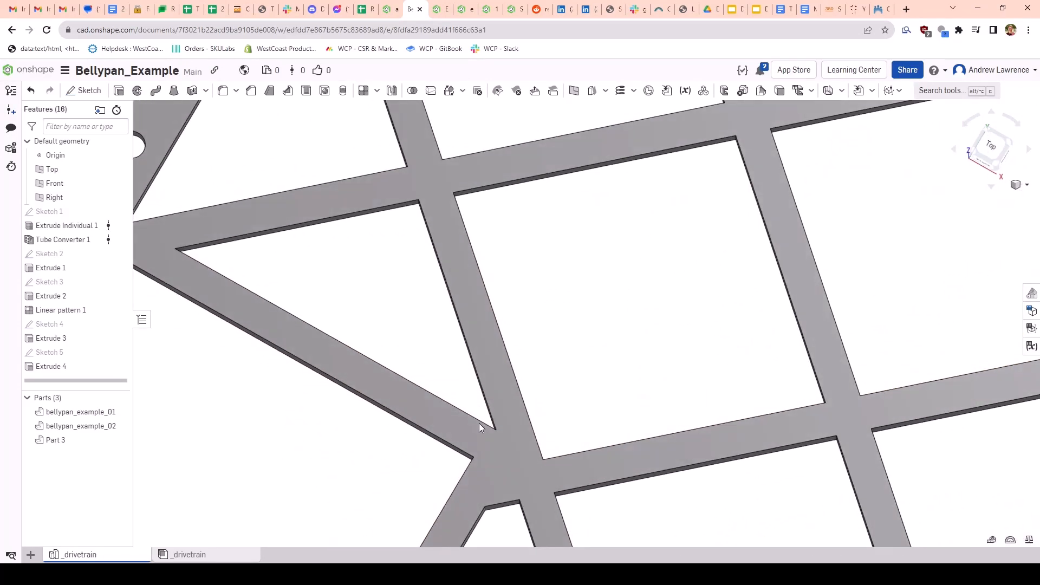
{"action": "scroll", "coordinate": [479, 423], "scroll_direction": "down", "scroll_amount": 5}
{"action": "scroll", "coordinate": [286, 285], "scroll_direction": "up", "scroll_amount": 5}
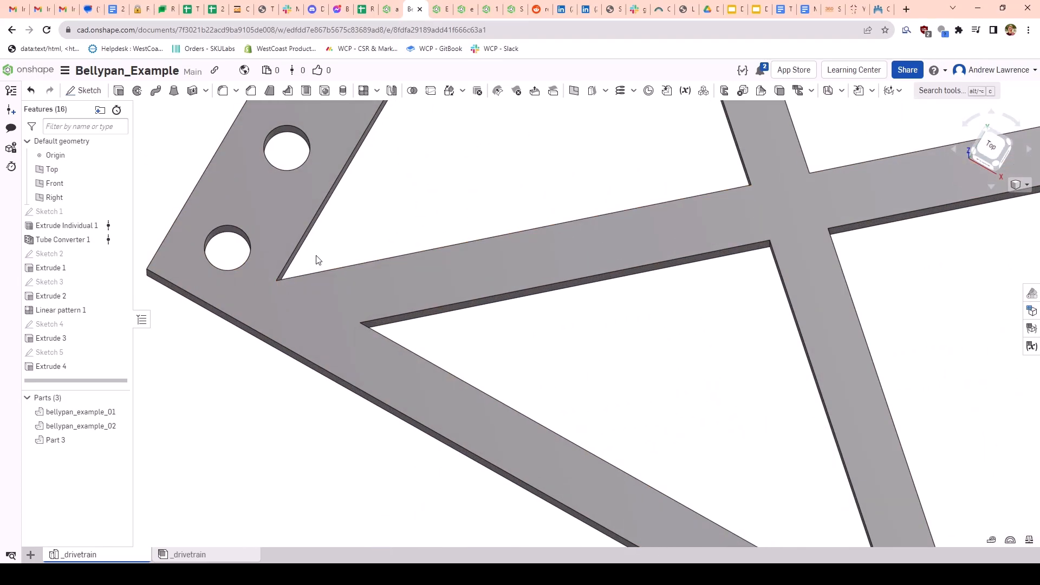
{"action": "scroll", "coordinate": [480, 365], "scroll_direction": "down", "scroll_amount": 8}
{"action": "scroll", "coordinate": [505, 401], "scroll_direction": "up", "scroll_amount": 2}
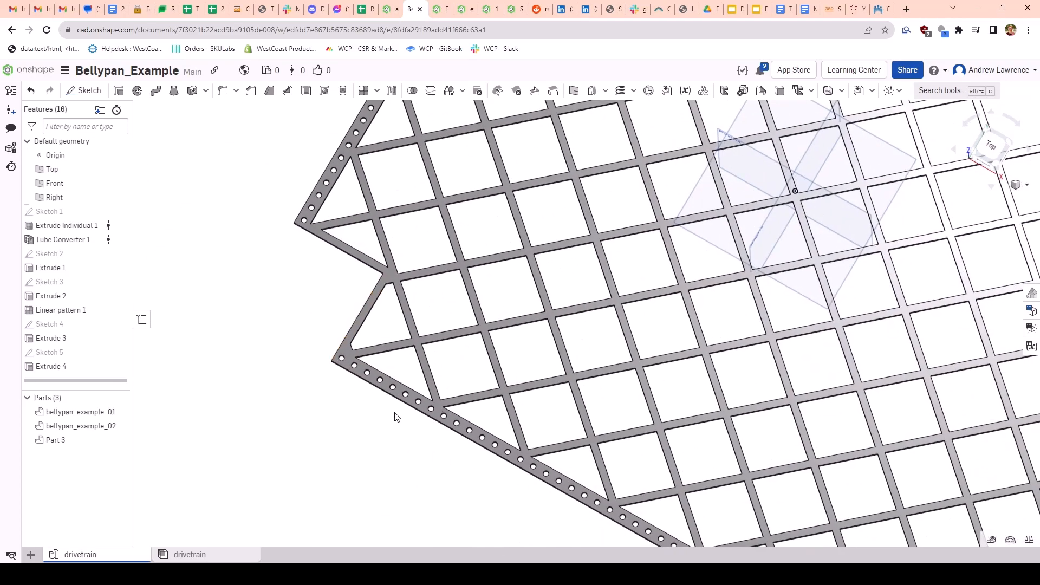
{"action": "scroll", "coordinate": [345, 304], "scroll_direction": "up", "scroll_amount": 6}
{"action": "scroll", "coordinate": [339, 292], "scroll_direction": "down", "scroll_amount": 1}
{"action": "scroll", "coordinate": [378, 332], "scroll_direction": "up", "scroll_amount": 3}
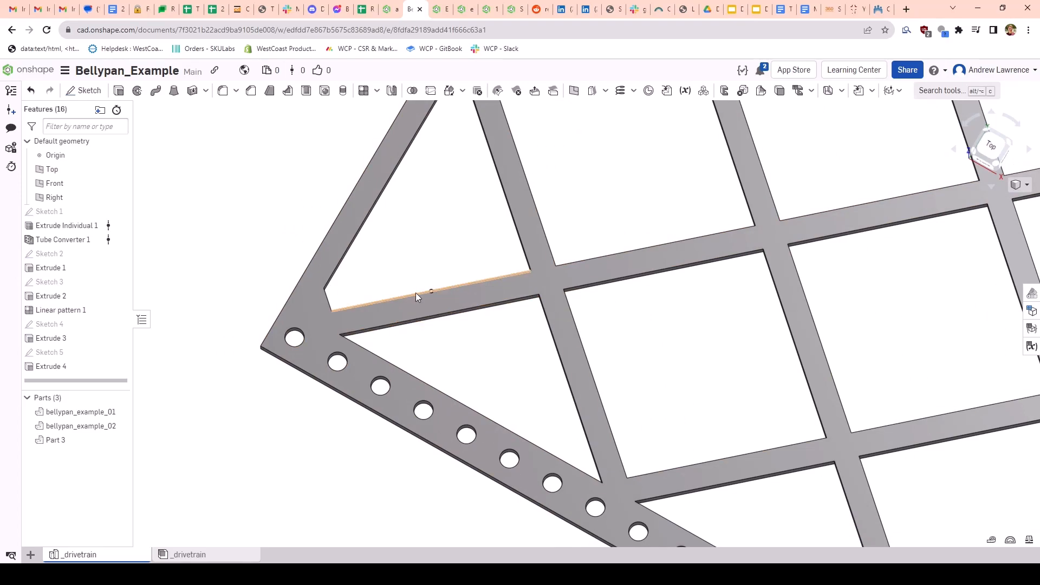
{"action": "scroll", "coordinate": [346, 495], "scroll_direction": "down", "scroll_amount": 3}
{"action": "scroll", "coordinate": [335, 443], "scroll_direction": "down", "scroll_amount": 3}
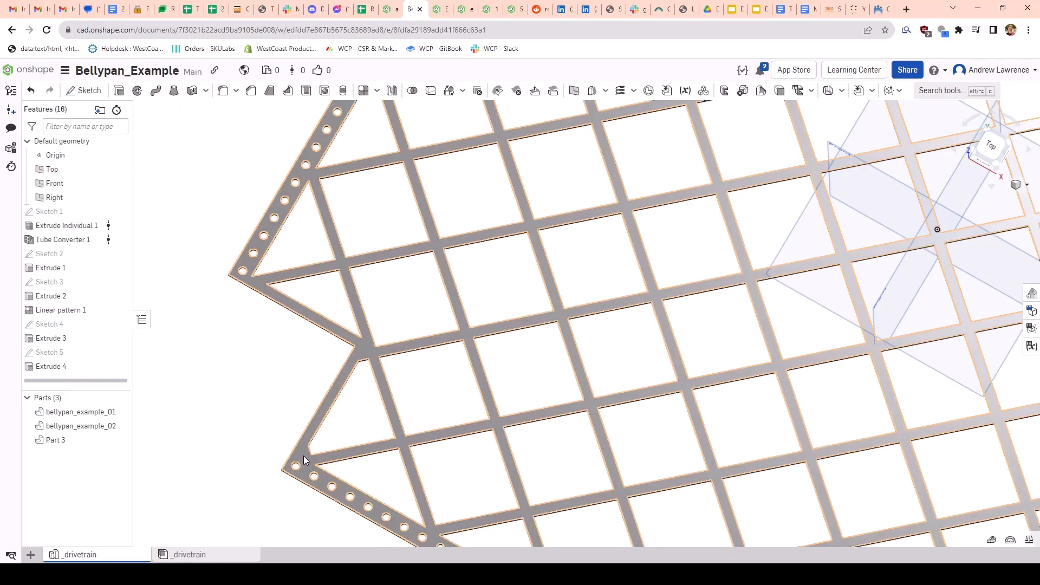
{"action": "scroll", "coordinate": [305, 460], "scroll_direction": "up", "scroll_amount": 2}
{"action": "scroll", "coordinate": [672, 458], "scroll_direction": "down", "scroll_amount": 5}
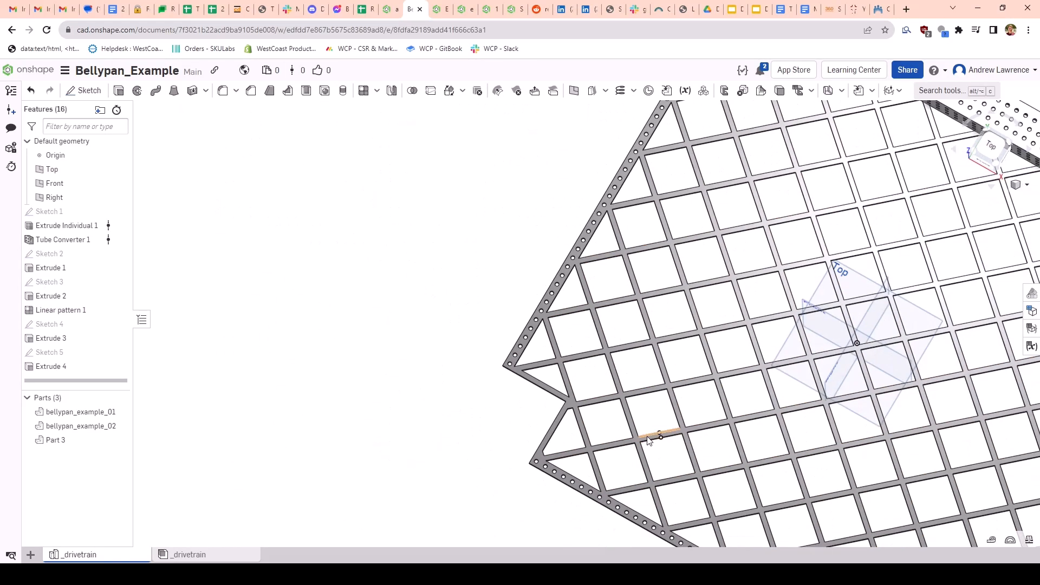
{"action": "right_click_drag", "start_coordinate": [648, 440], "coordinate": [478, 276]}
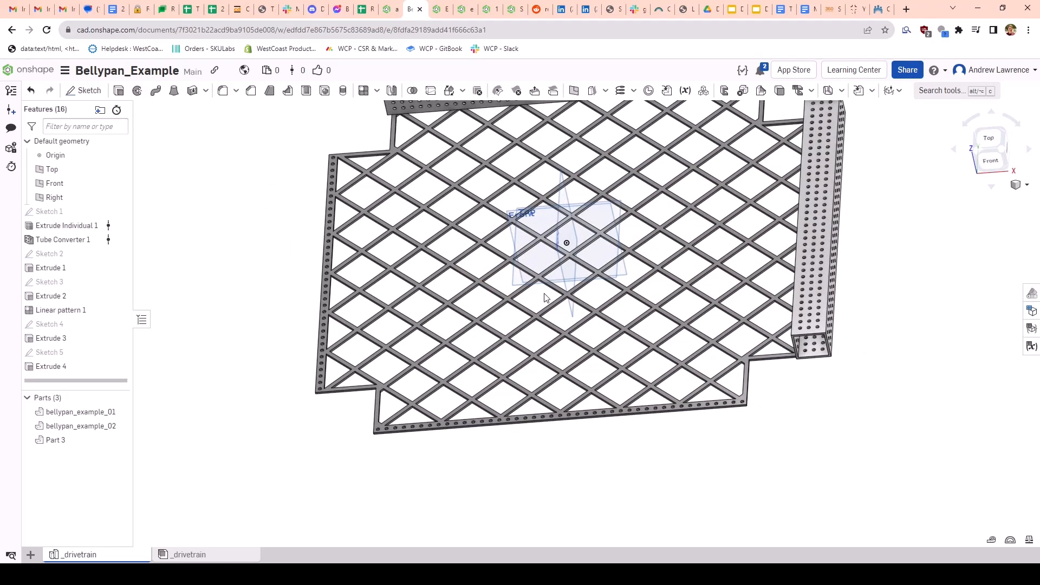
{"action": "middle_click_drag", "start_coordinate": [545, 297], "coordinate": [504, 371]}
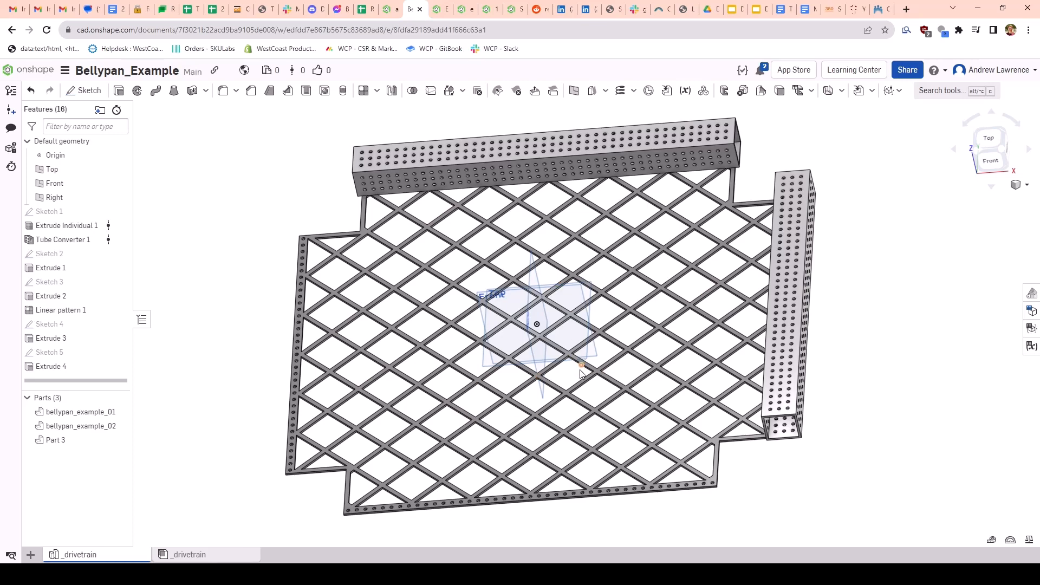
{"action": "mouse_move", "coordinate": [581, 374]}
{"action": "right_mouse_down"}
{"action": "mouse_move", "coordinate": [583, 327]}
{"action": "mouse_move", "coordinate": [580, 364]}
{"action": "right_mouse_up"}
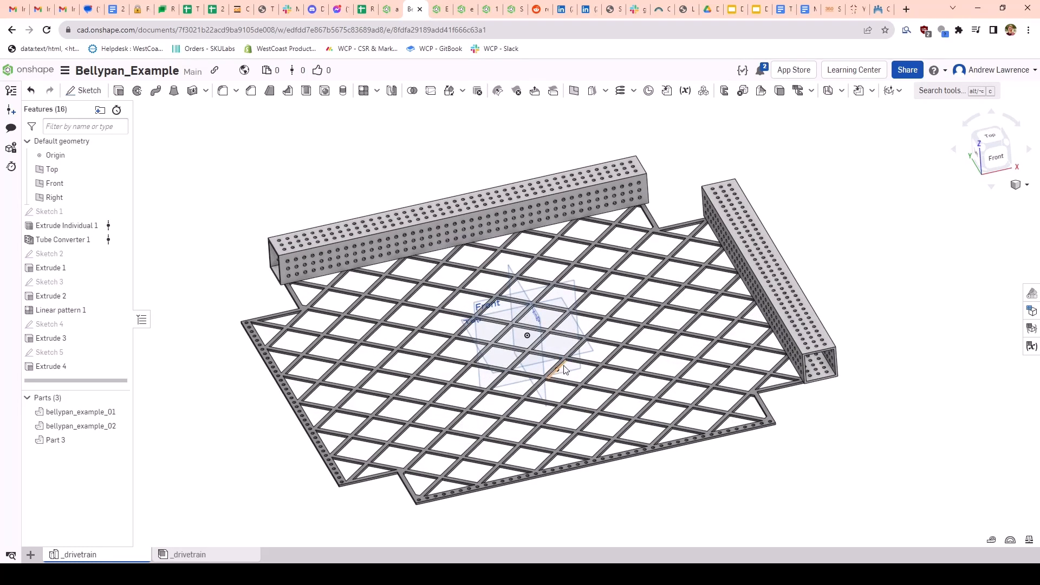
Step: Rename the lattice belly pan, Part 3, as bellypan_example_03
{"action": "right_click", "coordinate": [98, 443]}
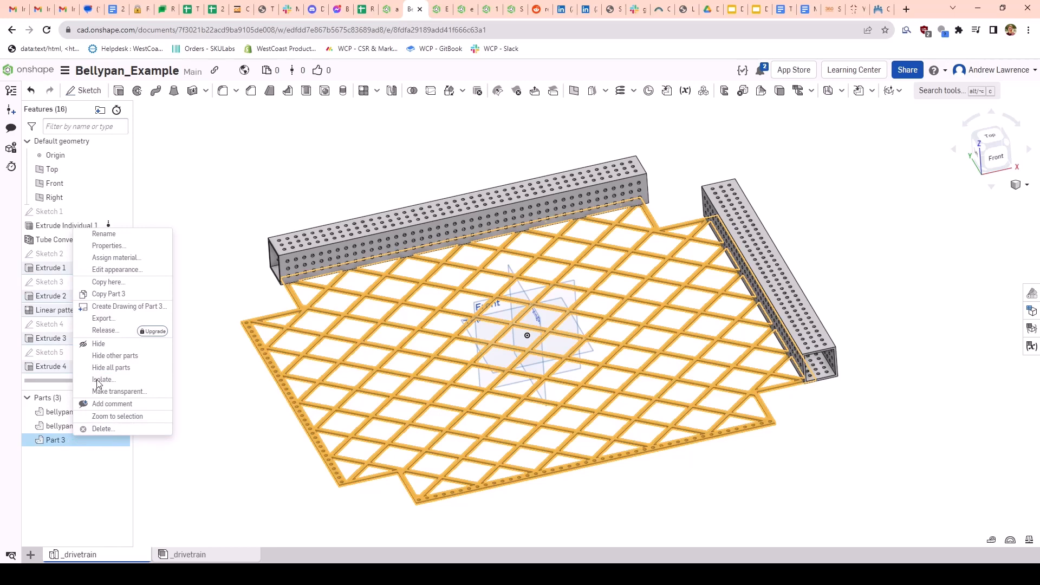
{"action": "left_click", "coordinate": [118, 235]}
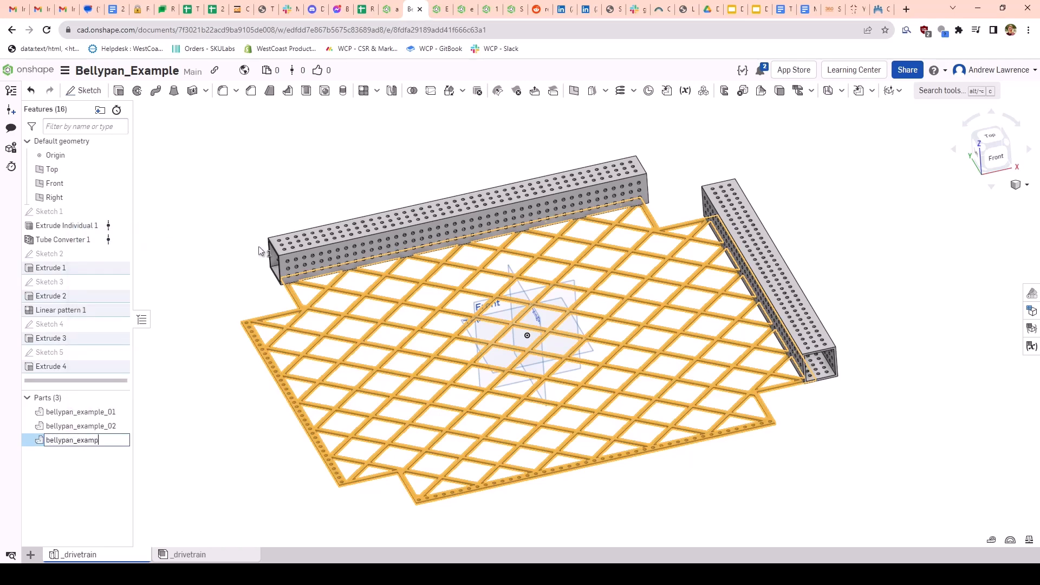
{"action": "type", "text": "bellypan_example_03"}
{"action": "key", "text": "Return"}
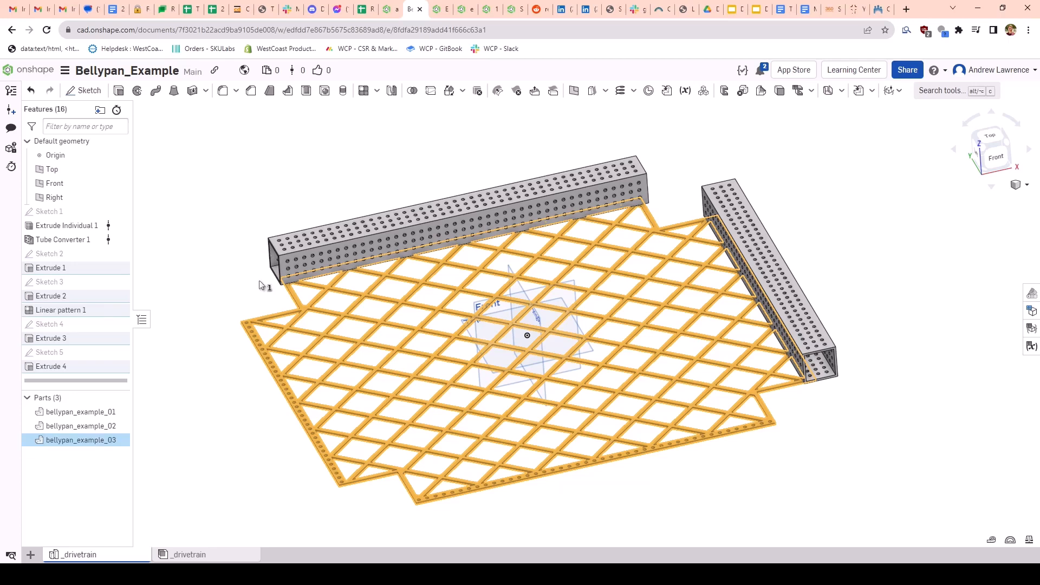
Step: Search the Onshape Material Library for "alloy" and assign Hardened Alloy Steel to bellypan_example_03
{"action": "right_click", "coordinate": [84, 439]}
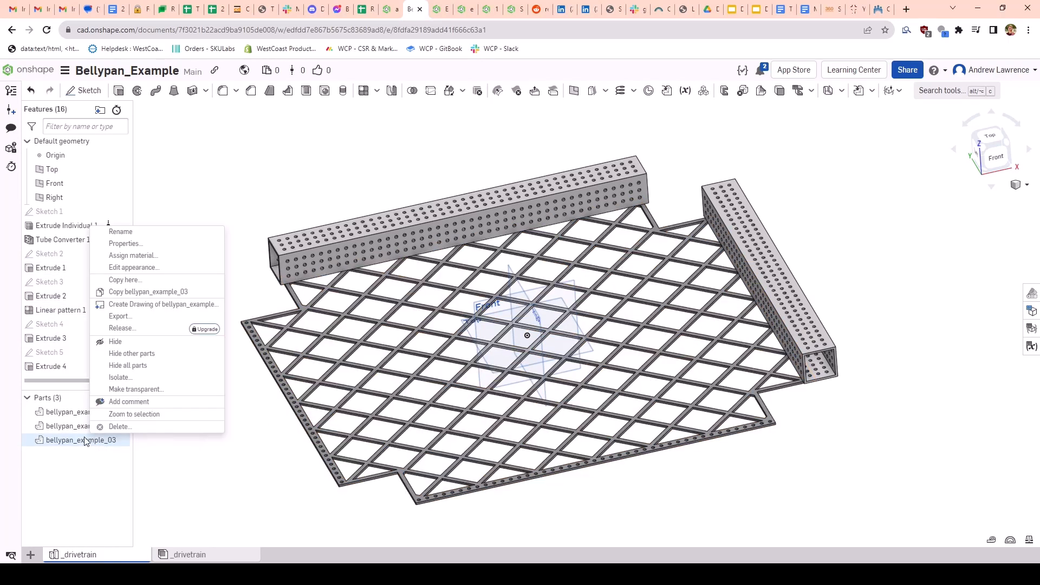
{"action": "left_click", "coordinate": [157, 258]}
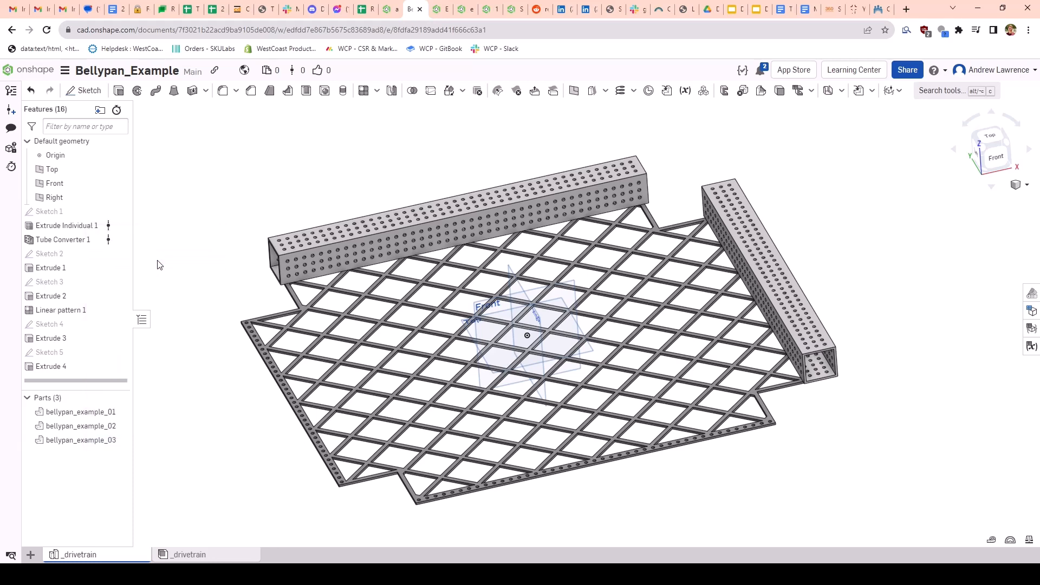
{"action": "left_click", "coordinate": [196, 413]}
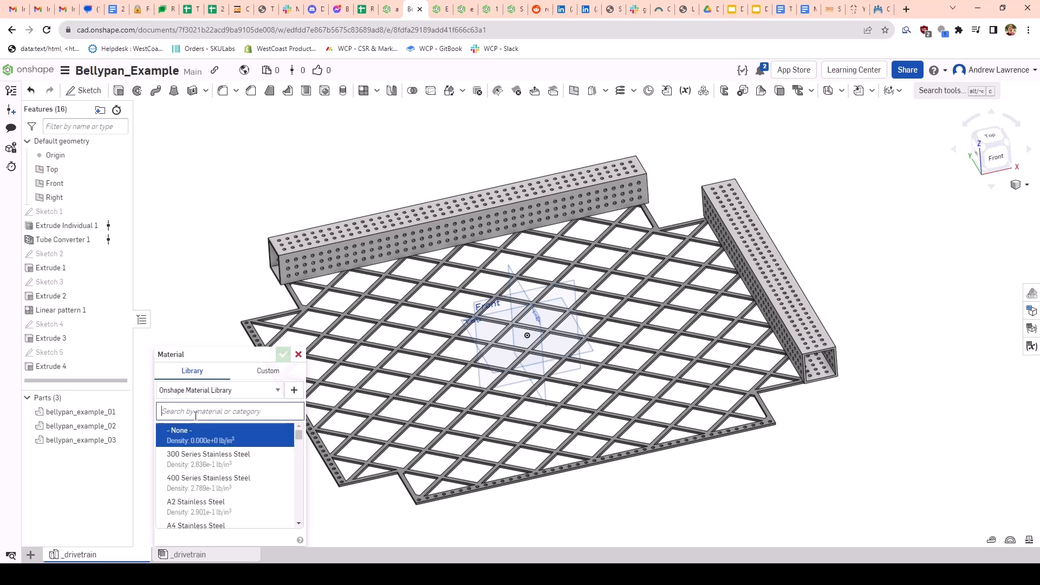
{"action": "type", "text": "alloy"}
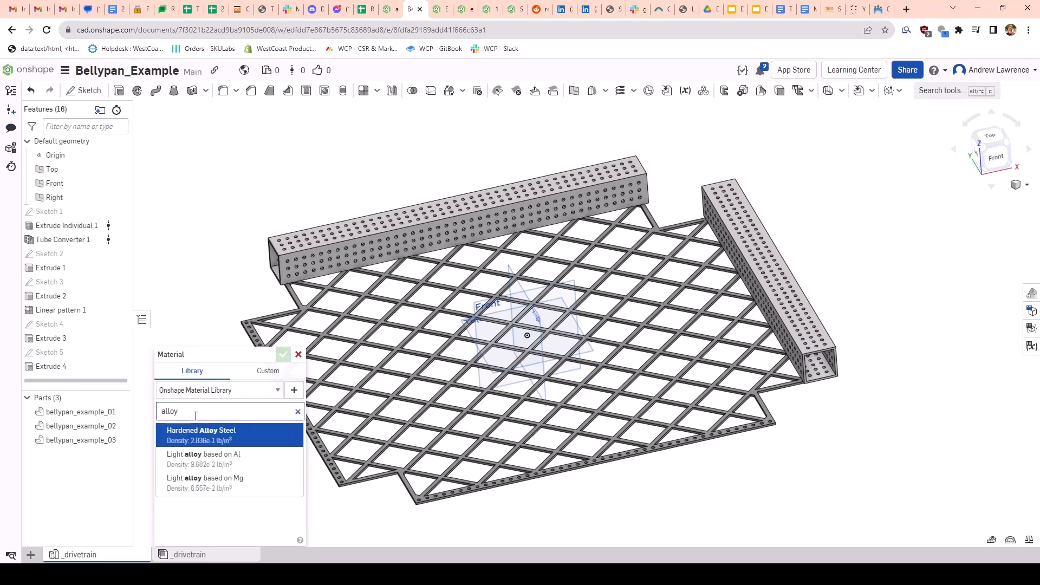
{"action": "left_click", "coordinate": [252, 435]}
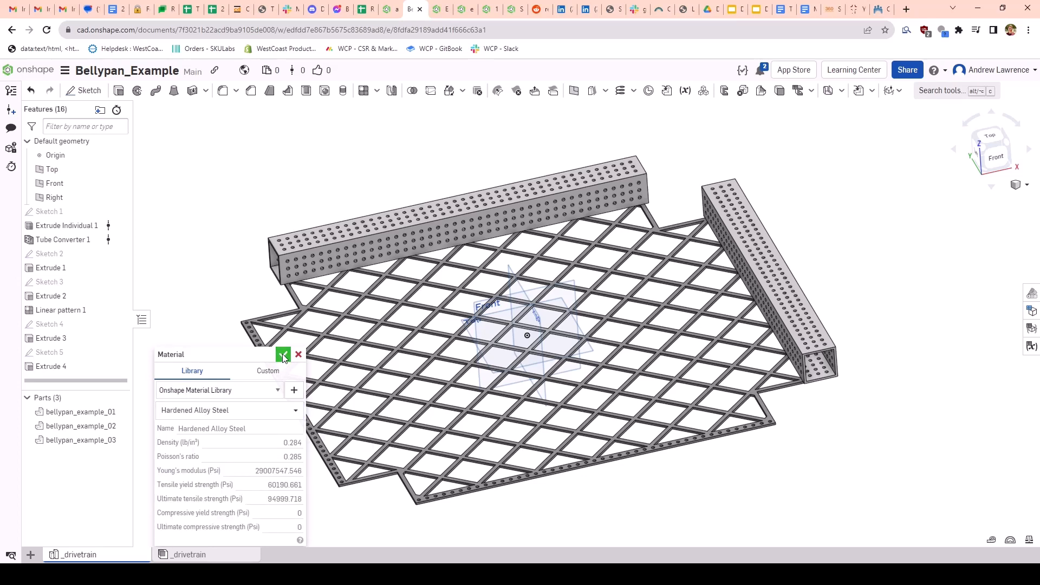
{"action": "left_click", "coordinate": [283, 355]}
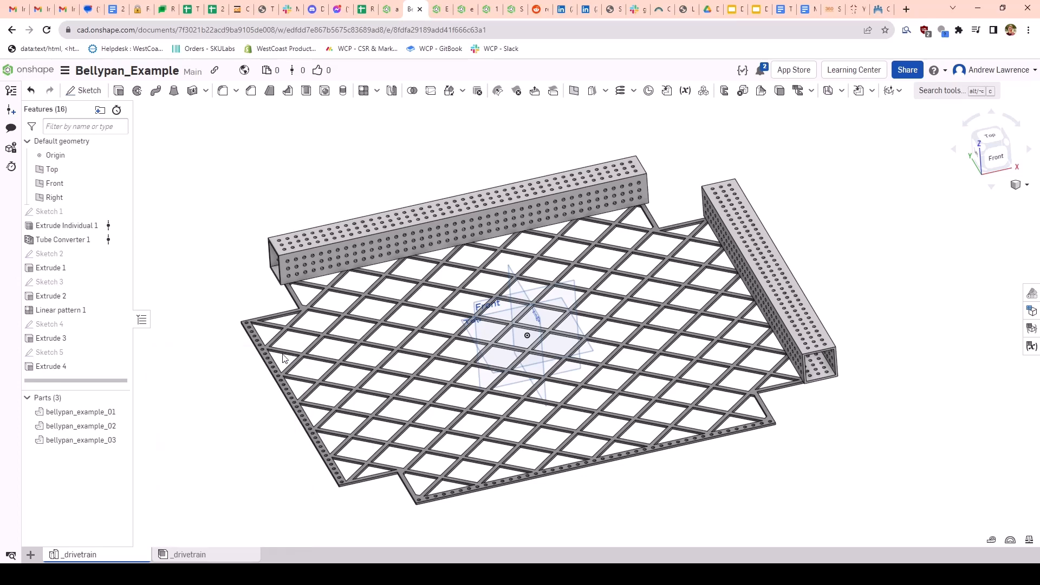
{"action": "left_click", "coordinate": [75, 442]}
{"action": "right_click", "coordinate": [75, 441]}
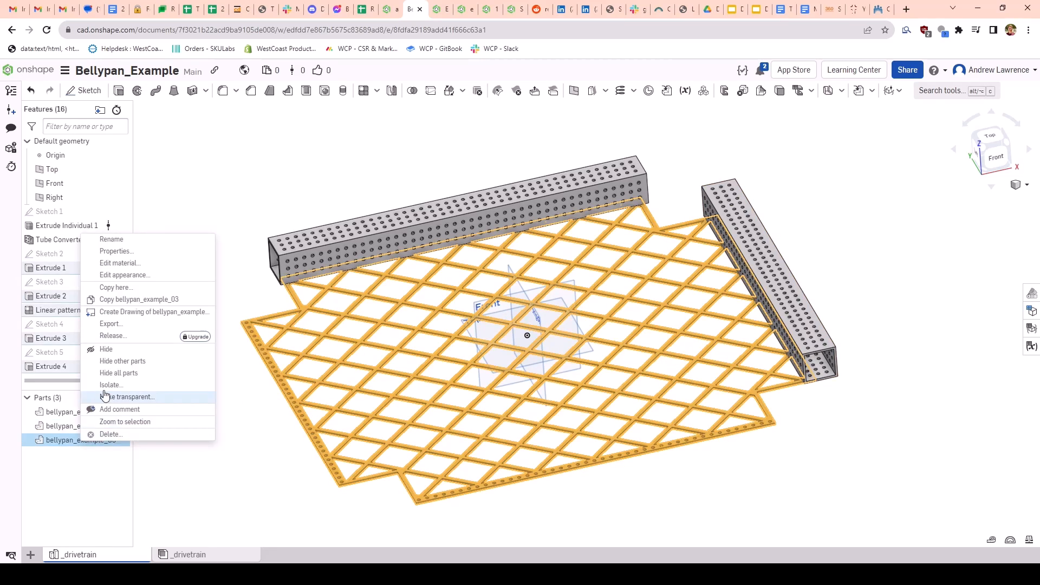
{"action": "left_click", "coordinate": [129, 276]}
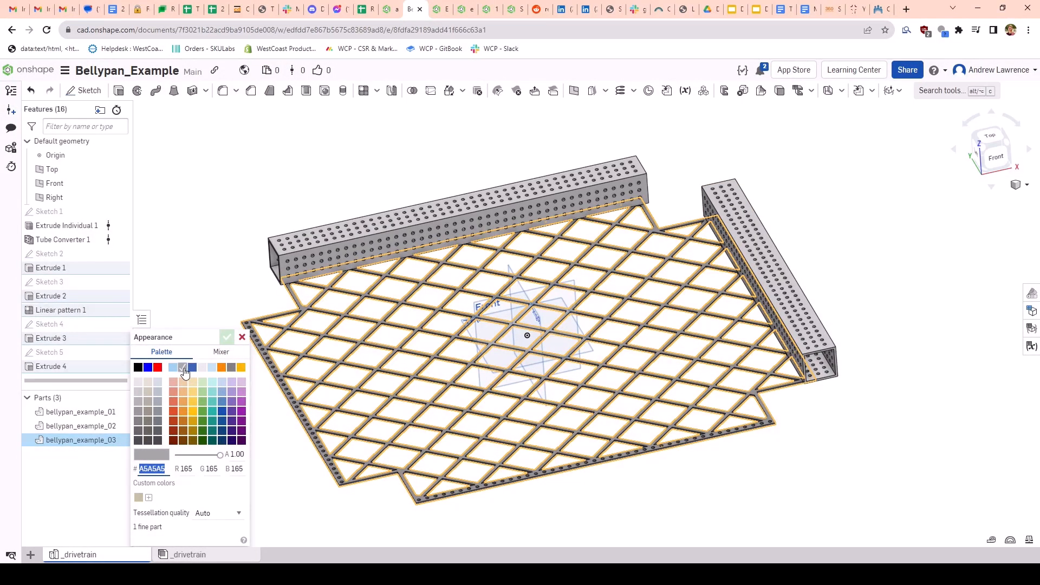
{"action": "left_click", "coordinate": [183, 369]}
{"action": "left_click", "coordinate": [244, 338]}
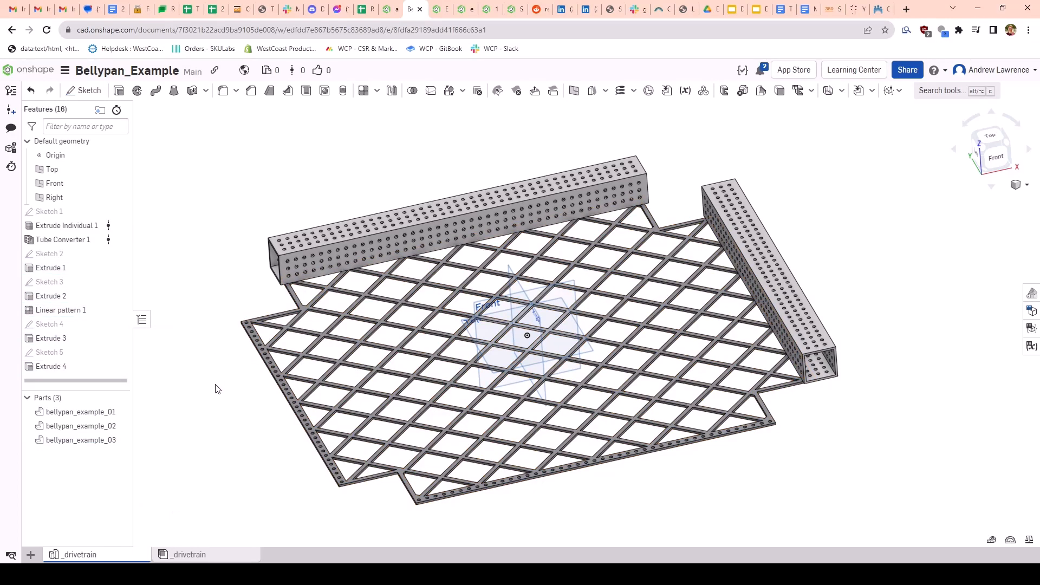
Step: Check the mass of bellypan_example_03 in its part properties, leaving the properties unchanged
{"action": "right_click", "coordinate": [82, 446]}
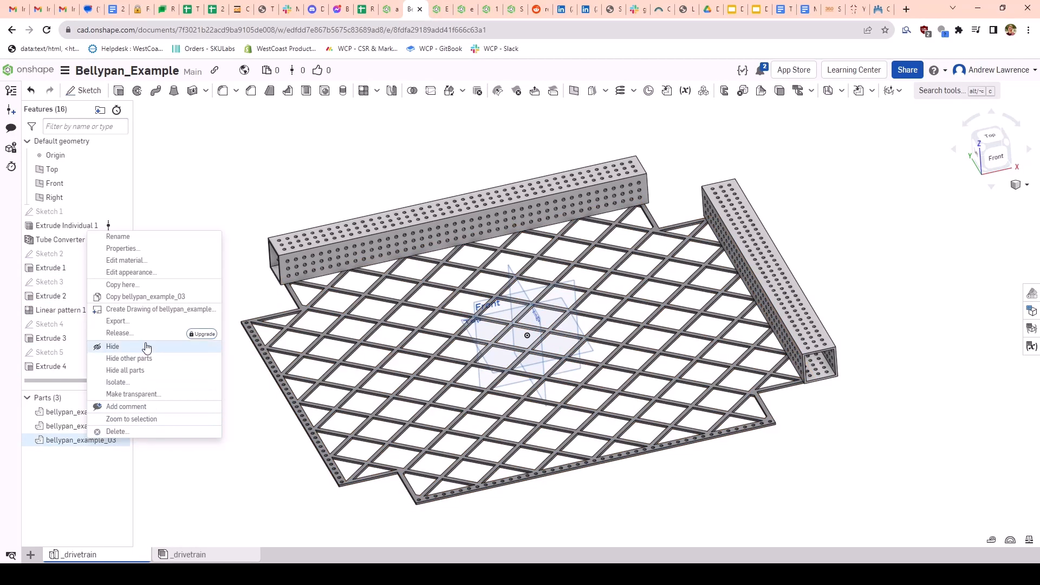
{"action": "left_click", "coordinate": [157, 248]}
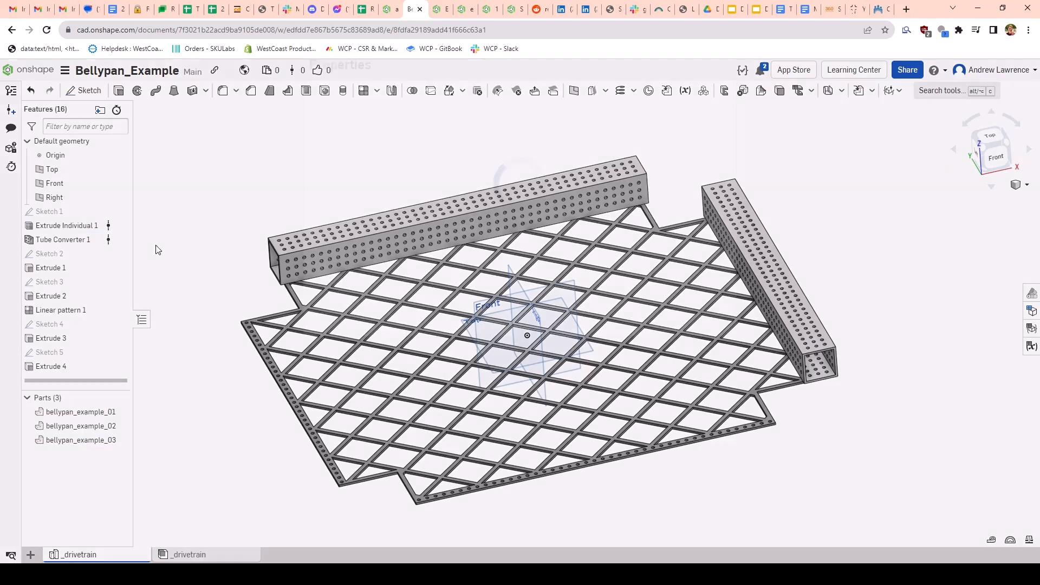
{"action": "scroll", "coordinate": [467, 187], "scroll_direction": "down", "scroll_amount": 5}
{"action": "scroll", "coordinate": [468, 186], "scroll_direction": "down", "scroll_amount": 3}
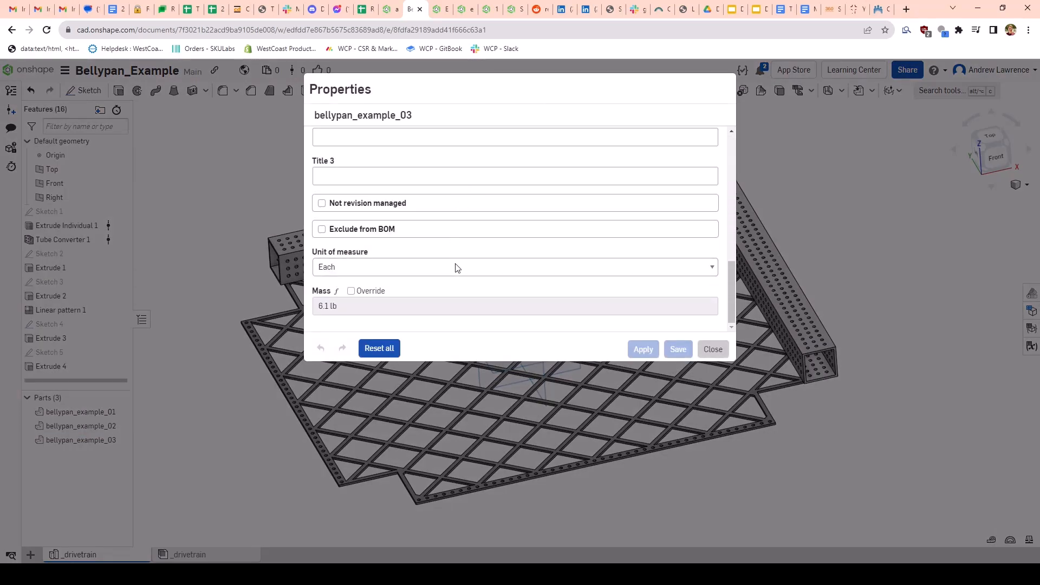
{"action": "left_click", "coordinate": [713, 349]}
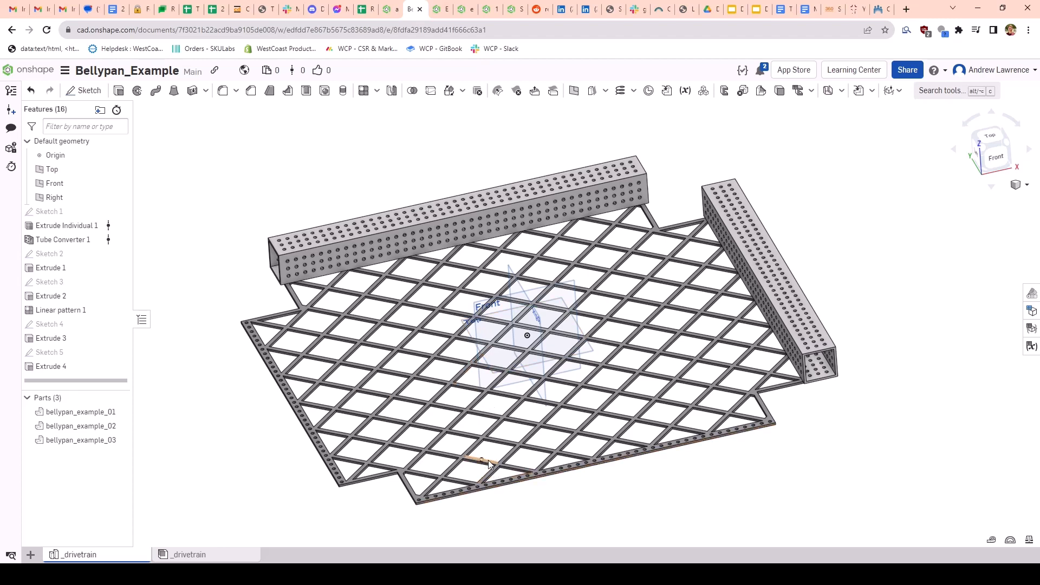
Step: Examine the lattice joints and border strips at the belly pan's notched corners, including where they meet the tubes
{"action": "scroll", "coordinate": [764, 391], "scroll_direction": "up", "scroll_amount": 5}
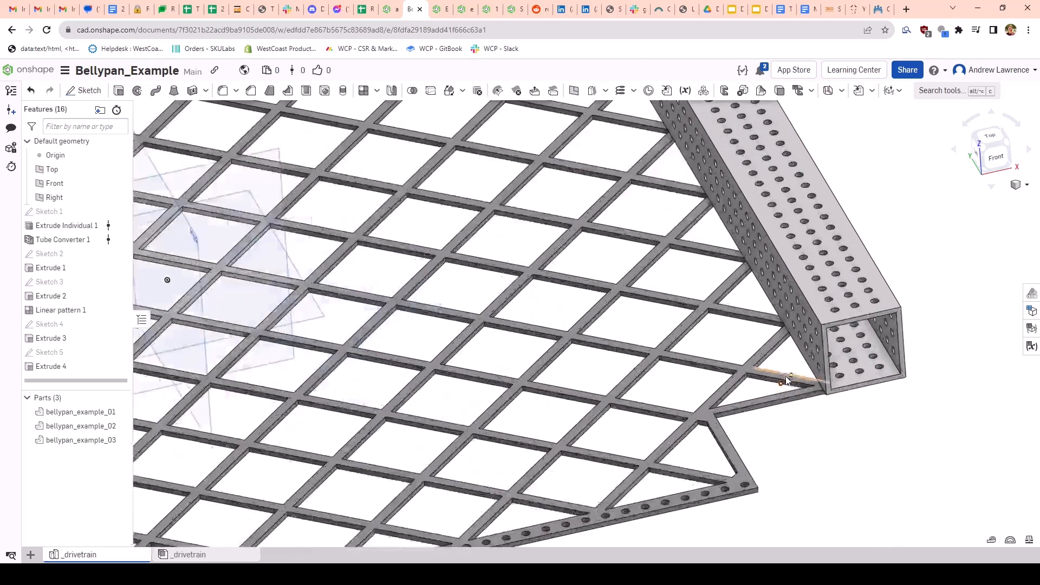
{"action": "scroll", "coordinate": [722, 424], "scroll_direction": "up", "scroll_amount": 4}
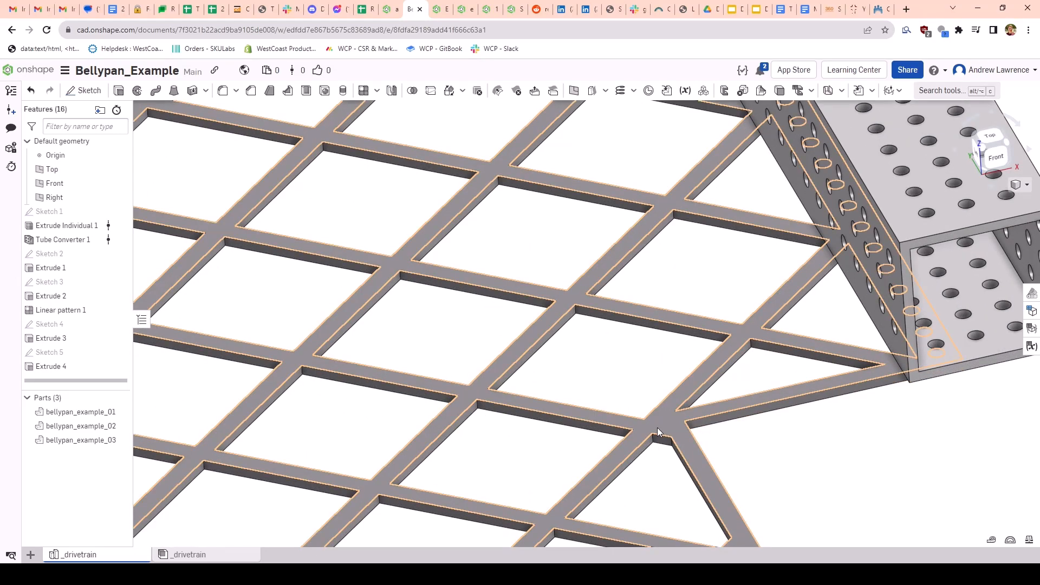
{"action": "key", "text": "f"}
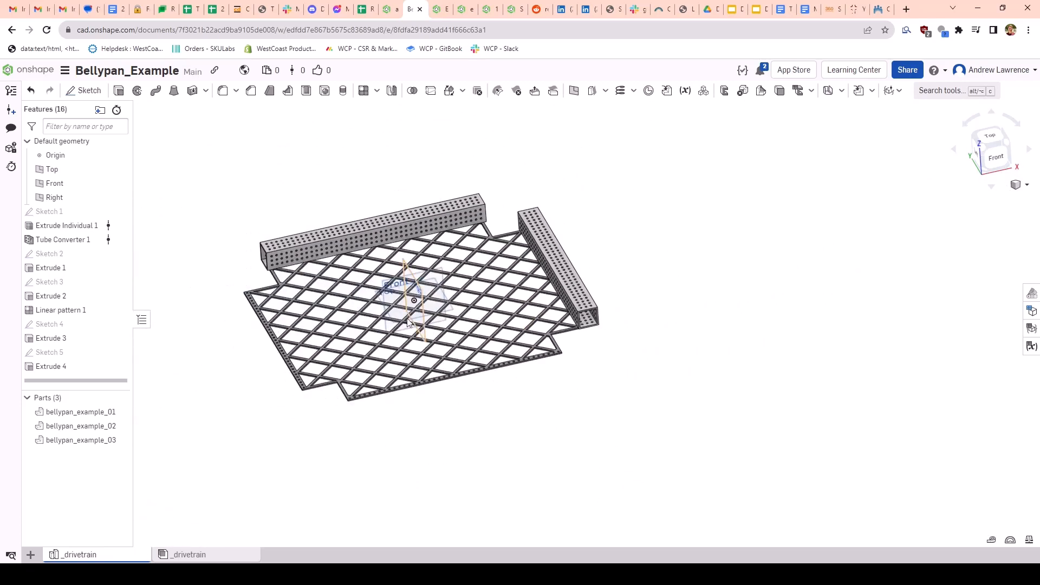
{"action": "scroll", "coordinate": [300, 352], "scroll_direction": "up", "scroll_amount": 5}
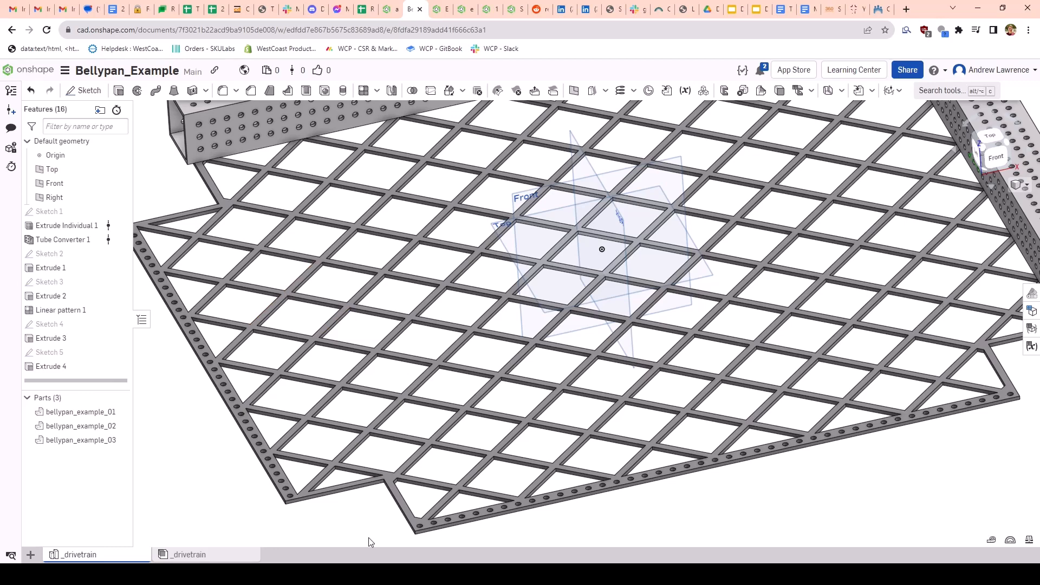
{"action": "scroll", "coordinate": [314, 526], "scroll_direction": "up", "scroll_amount": 5}
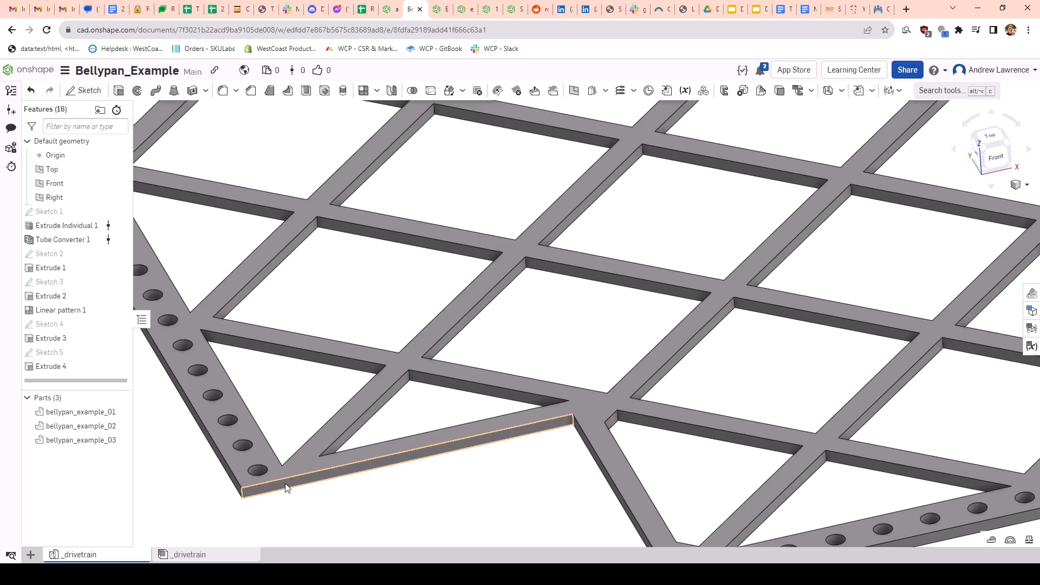
{"action": "scroll", "coordinate": [492, 271], "scroll_direction": "down", "scroll_amount": 10}
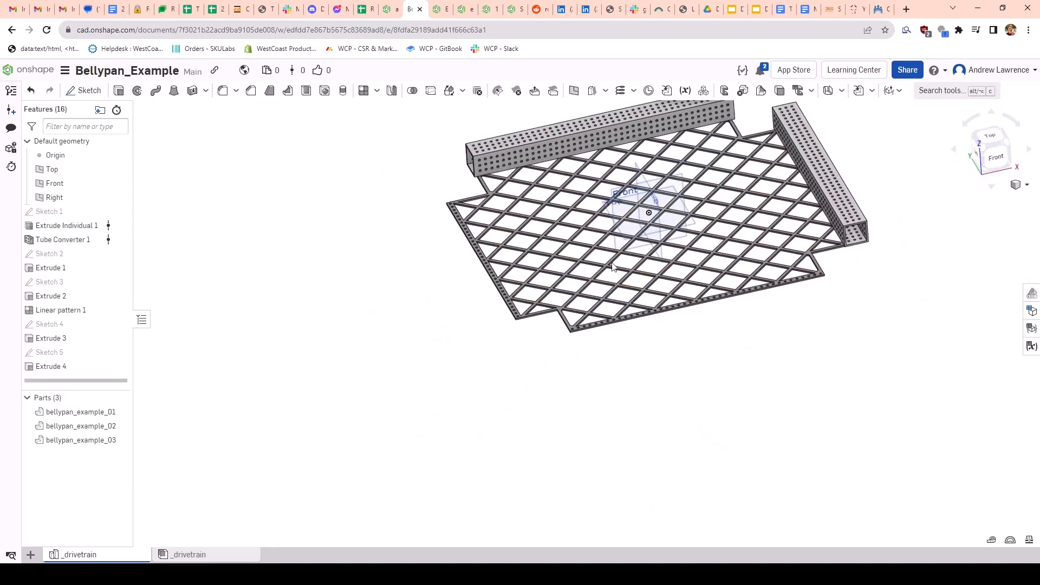
{"action": "scroll", "coordinate": [555, 358], "scroll_direction": "up", "scroll_amount": 5}
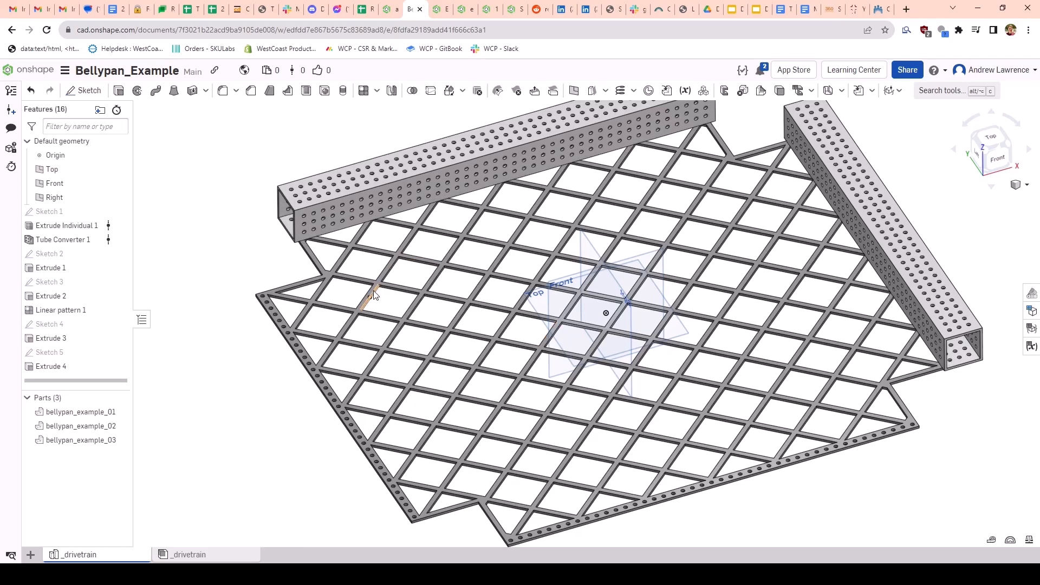
Step: Open the _drivetrain assembly and examine how a swerve module sits on the perforated tube ends at the frame corner
{"action": "left_click", "coordinate": [214, 555]}
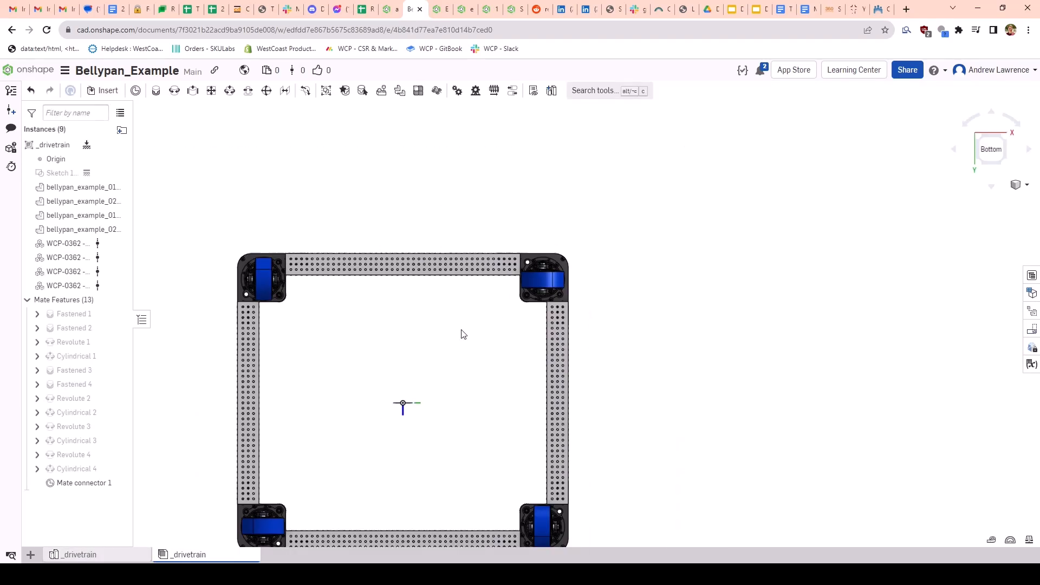
{"action": "key", "text": "p"}
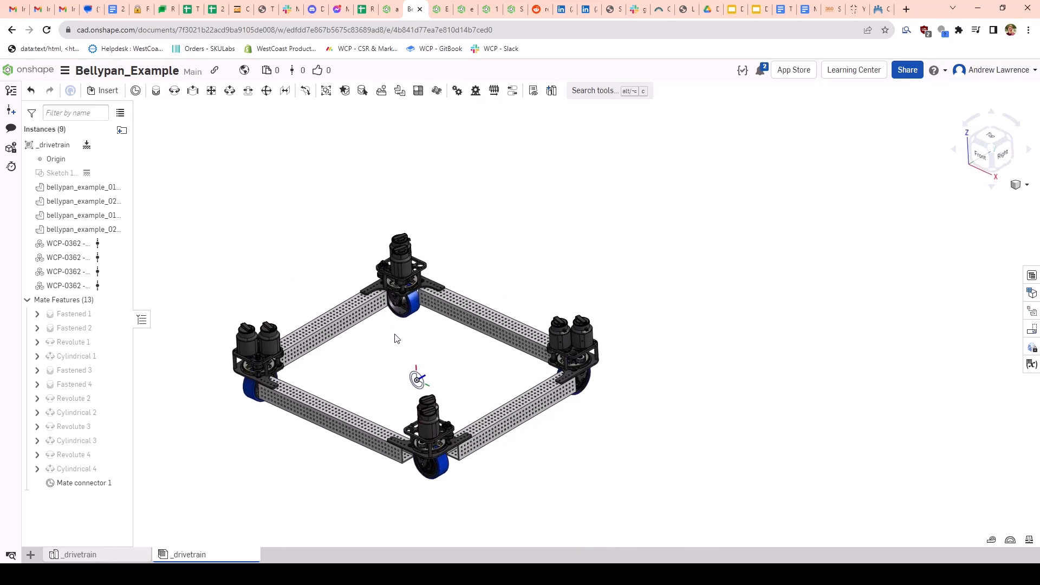
{"action": "scroll", "coordinate": [394, 339], "scroll_direction": "up", "scroll_amount": 2}
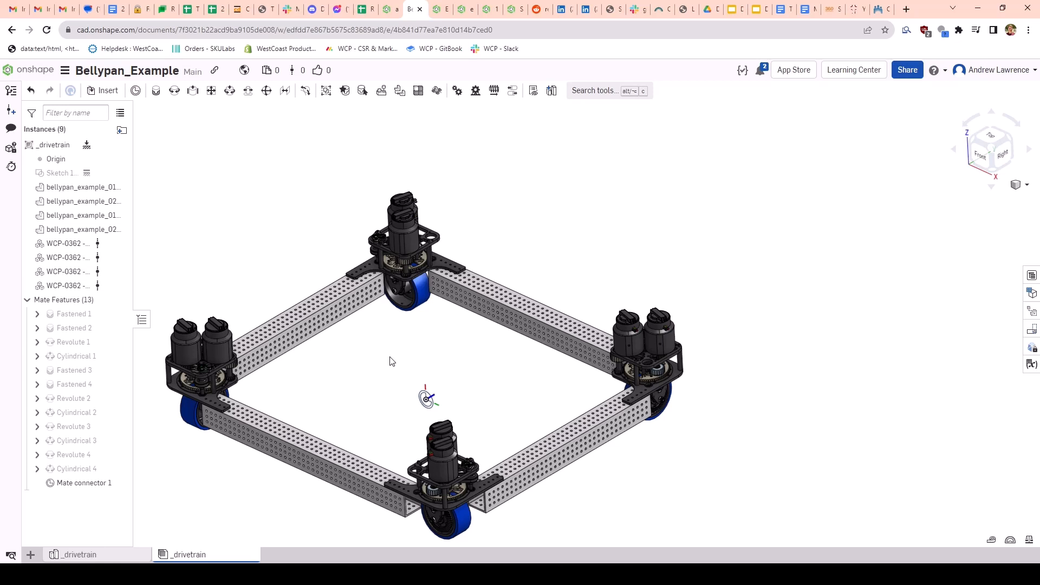
{"action": "scroll", "coordinate": [394, 282], "scroll_direction": "up", "scroll_amount": 1}
{"action": "scroll", "coordinate": [379, 274], "scroll_direction": "up", "scroll_amount": 5}
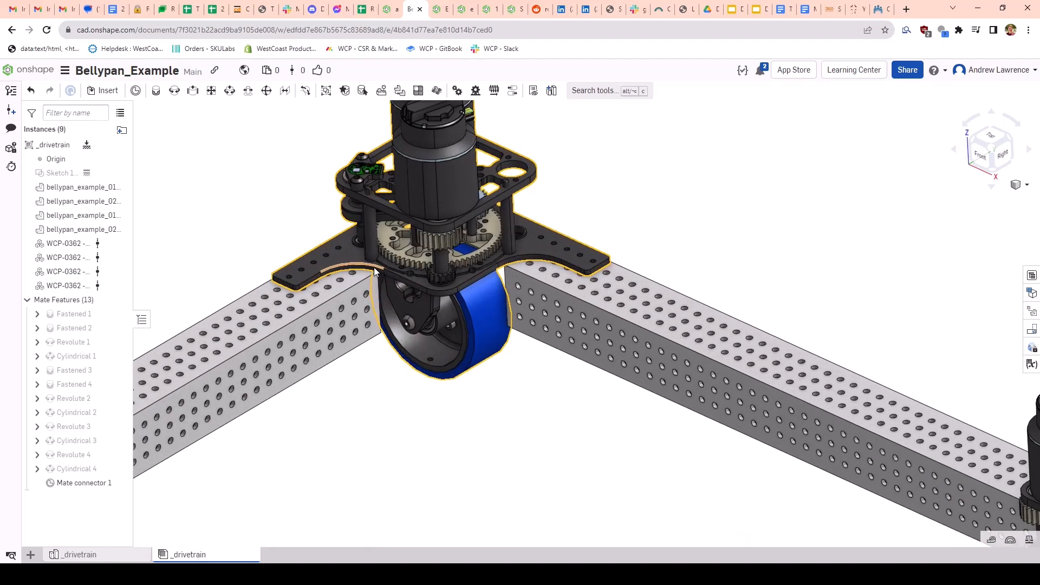
{"action": "scroll", "coordinate": [374, 270], "scroll_direction": "up", "scroll_amount": 10}
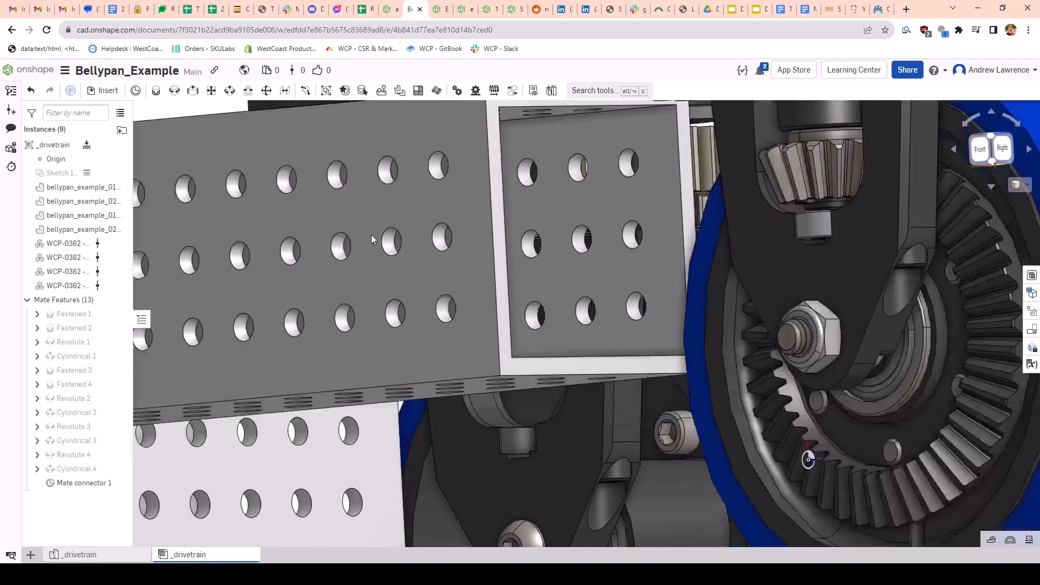
{"action": "right_click_drag", "start_coordinate": [372, 235], "coordinate": [365, 286]}
{"action": "scroll", "coordinate": [365, 286], "scroll_direction": "down", "scroll_amount": 8}
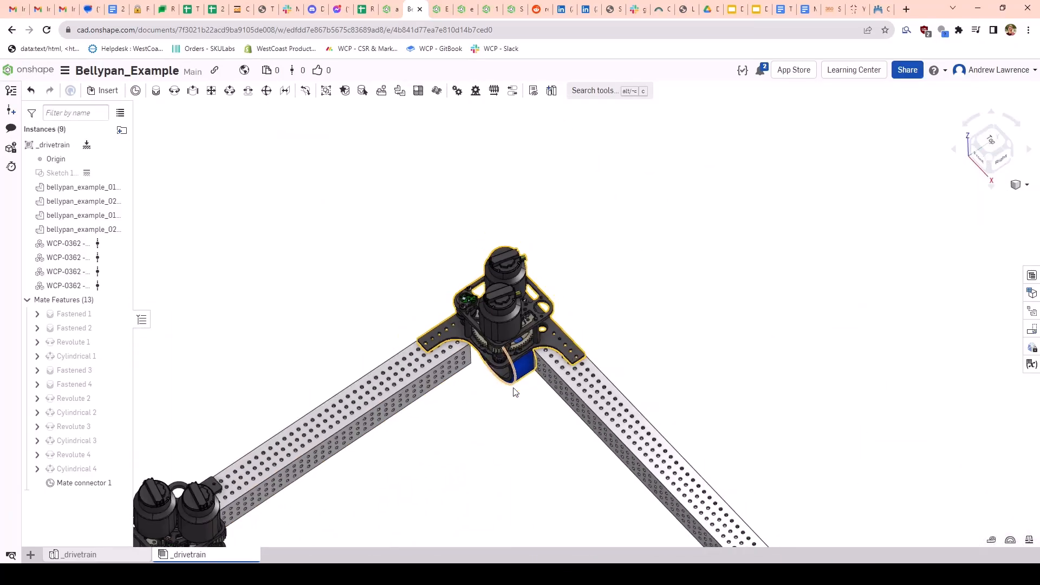
{"action": "scroll", "coordinate": [540, 450], "scroll_direction": "down", "scroll_amount": 5}
{"action": "right_click_drag", "start_coordinate": [541, 450], "coordinate": [557, 365]}
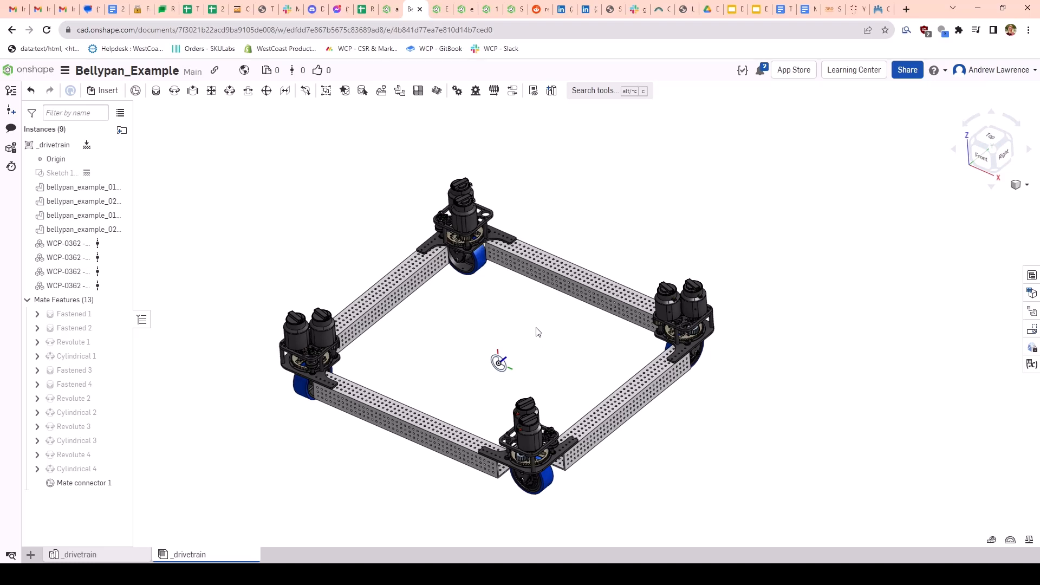
Step: Examine the open area inside the drivetrain frame between the four tubes and swerve modules from several angles
{"action": "mouse_move", "coordinate": [530, 350]}
{"action": "right_mouse_down"}
{"action": "mouse_move", "coordinate": [524, 333]}
{"action": "mouse_move", "coordinate": [533, 340]}
{"action": "right_mouse_up"}
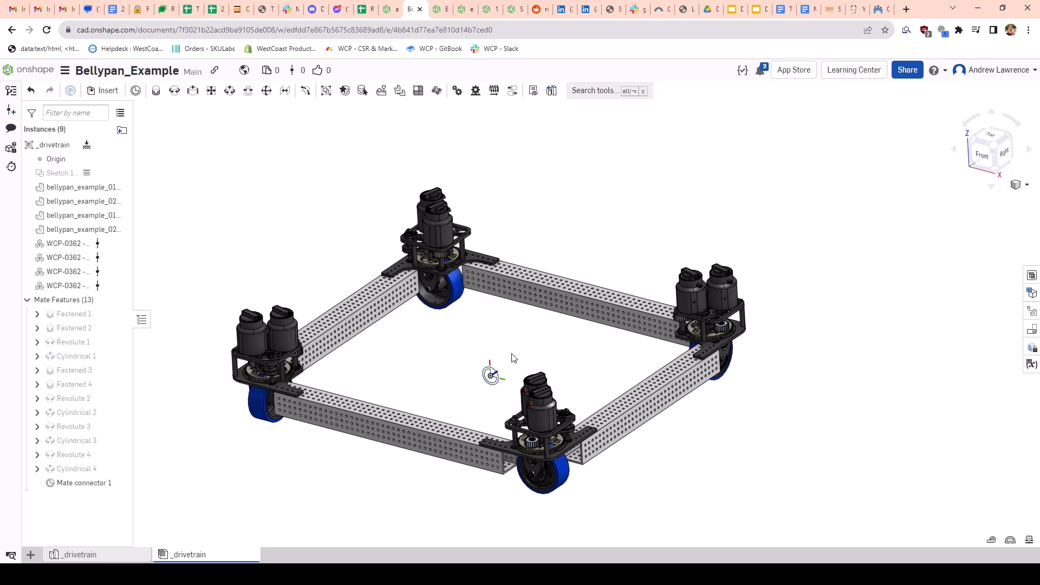
{"action": "scroll", "coordinate": [480, 344], "scroll_direction": "up", "scroll_amount": 2}
{"action": "scroll", "coordinate": [481, 343], "scroll_direction": "up", "scroll_amount": 3}
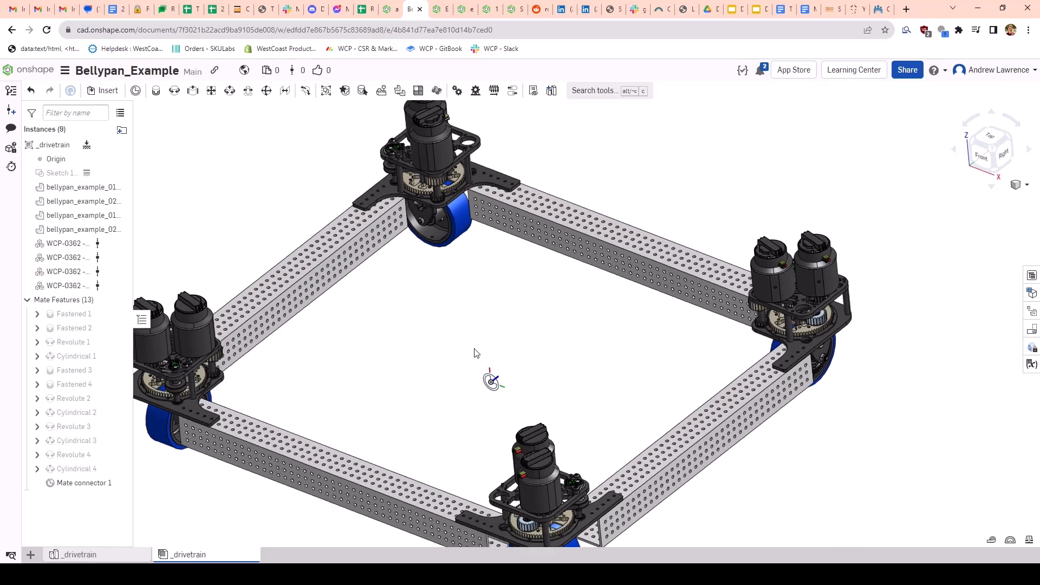
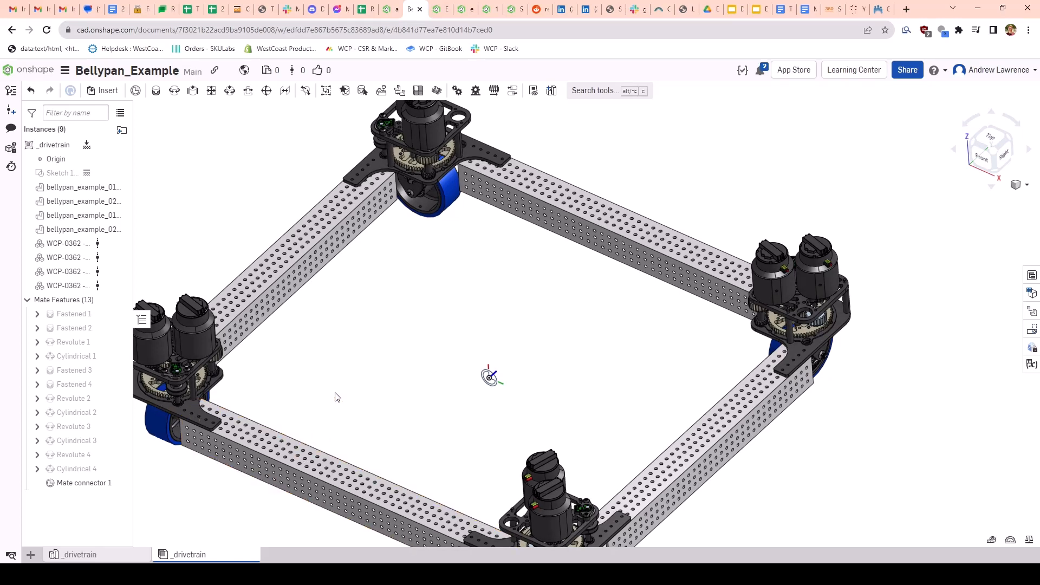
{"action": "scroll", "coordinate": [334, 365], "scroll_direction": "down", "scroll_amount": 3}
{"action": "right_click_drag", "start_coordinate": [333, 365], "coordinate": [302, 390]}
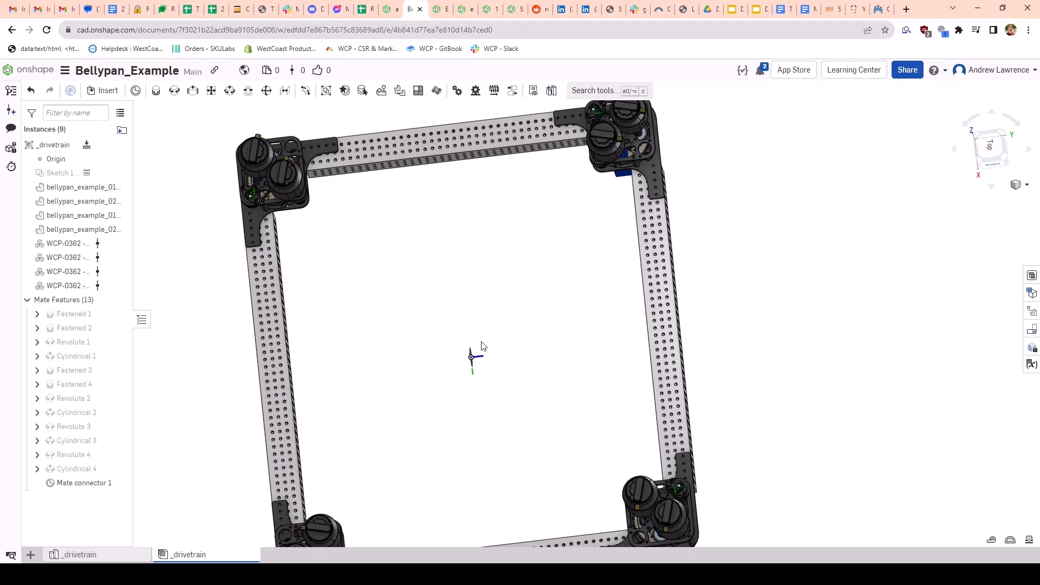
{"action": "scroll", "coordinate": [468, 357], "scroll_direction": "up", "scroll_amount": 2}
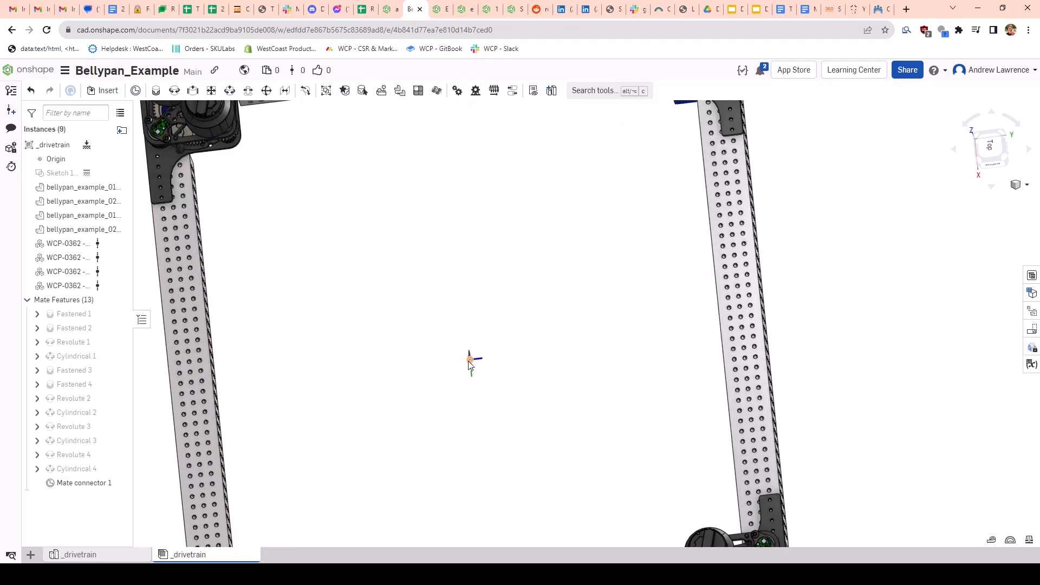
{"action": "right_click_drag", "start_coordinate": [463, 372], "coordinate": [480, 334]}
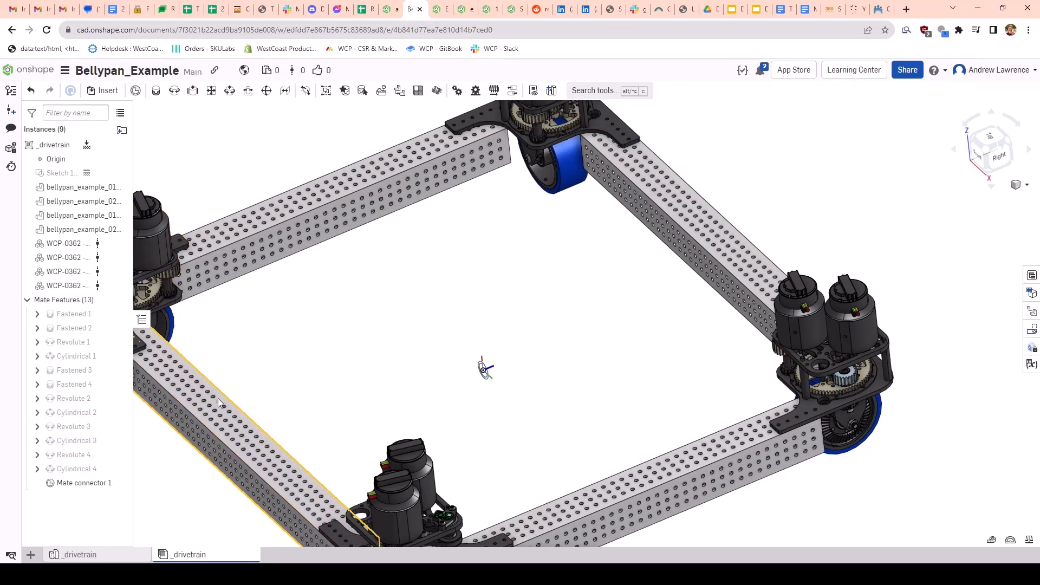
{"action": "scroll", "coordinate": [216, 398], "scroll_direction": "down", "scroll_amount": 3}
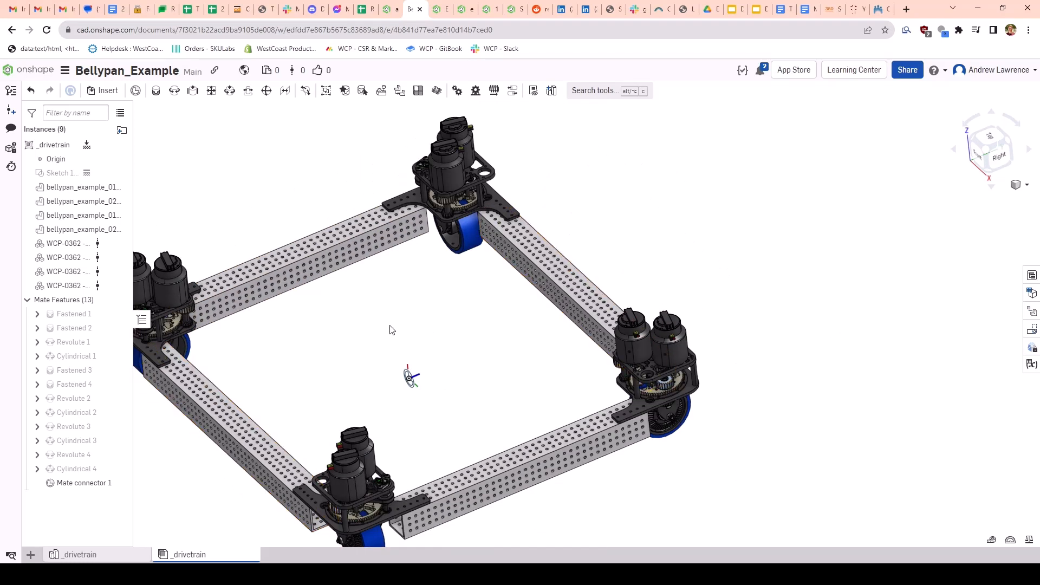
{"action": "scroll", "coordinate": [338, 353], "scroll_direction": "up", "scroll_amount": 2}
{"action": "scroll", "coordinate": [334, 355], "scroll_direction": "up", "scroll_amount": 2}
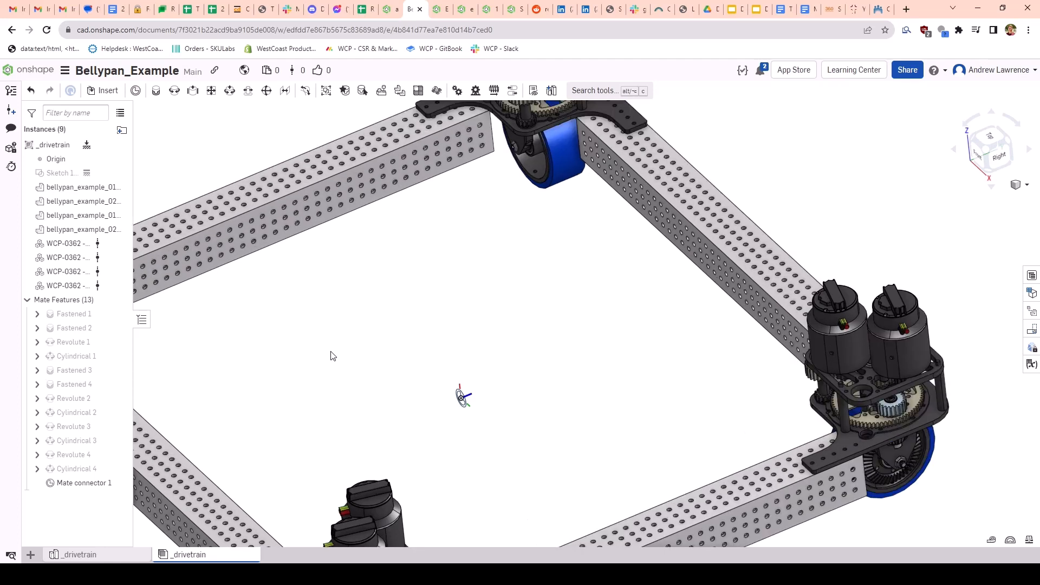
{"action": "scroll", "coordinate": [333, 394], "scroll_direction": "down", "scroll_amount": 3}
{"action": "right_click_drag", "start_coordinate": [348, 393], "coordinate": [382, 376]}
{"action": "middle_click_drag", "start_coordinate": [382, 375], "coordinate": [539, 373]}
{"action": "right_click_drag", "start_coordinate": [539, 374], "coordinate": [546, 380]}
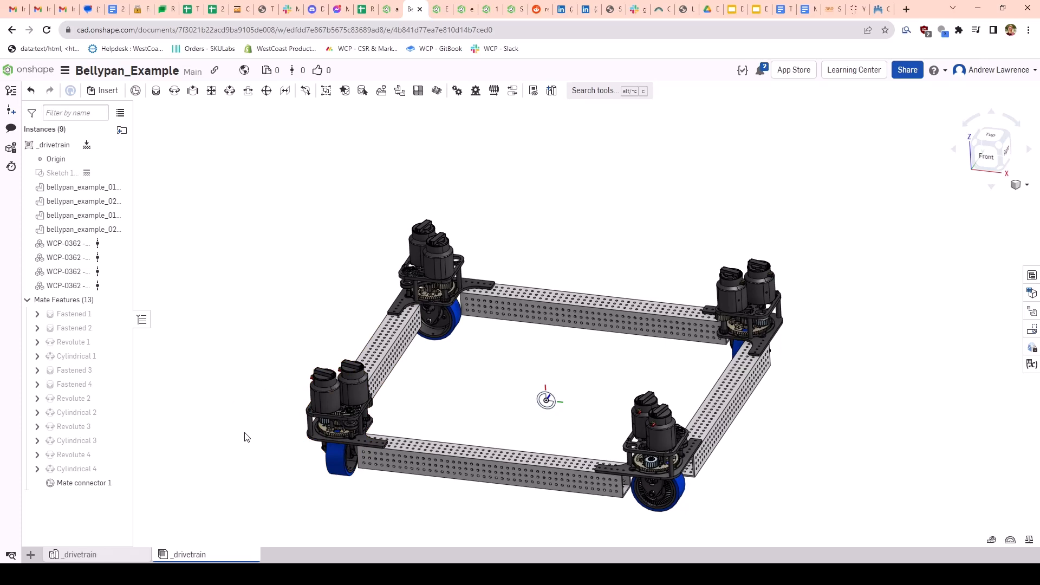
Step: Switch to the Electronics document, open the NI_roborio model and inspect the mounting holes on its back face
{"action": "left_click", "coordinate": [113, 553]}
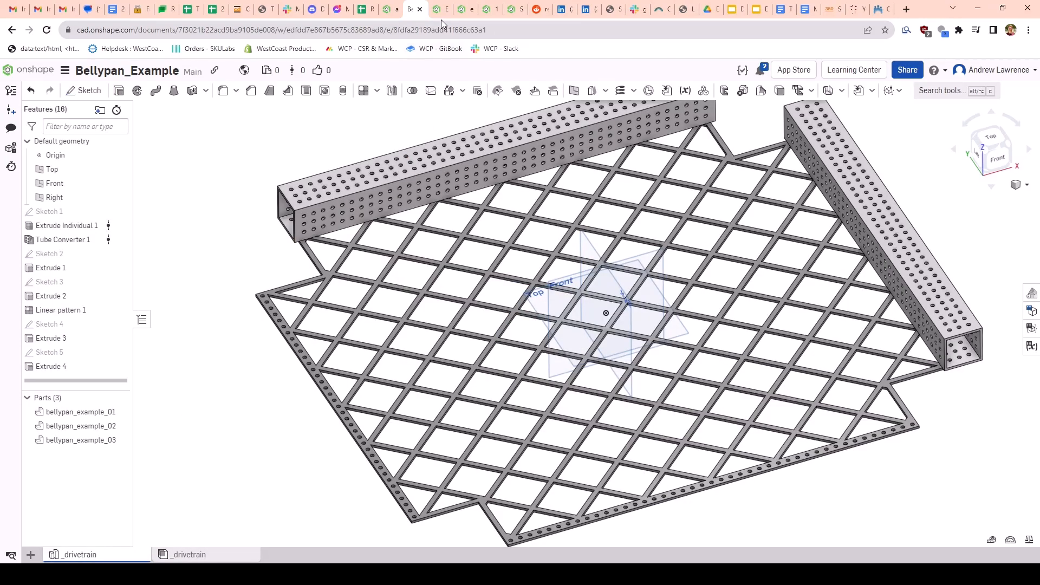
{"action": "left_click", "coordinate": [440, 9]}
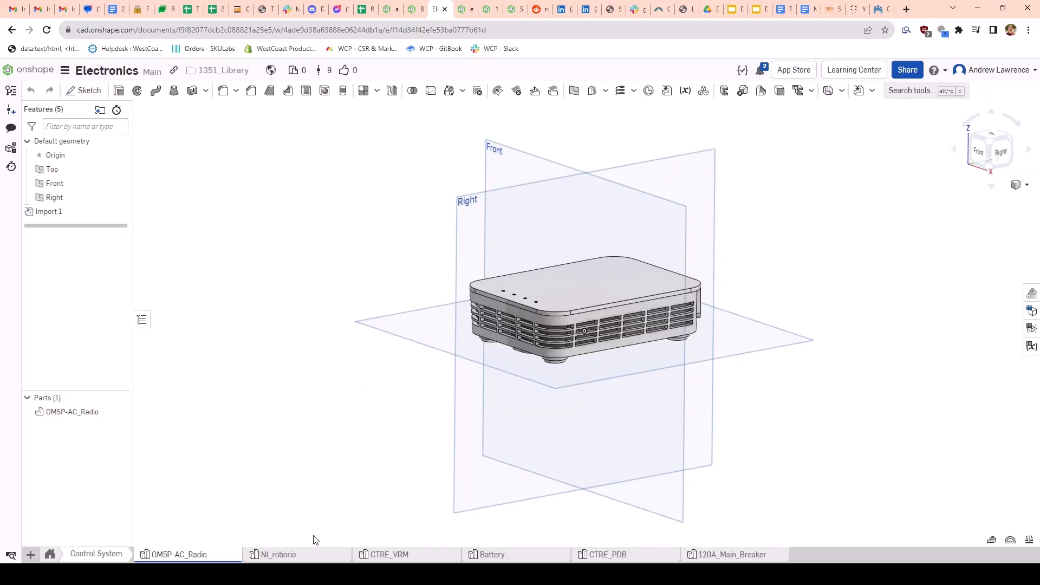
{"action": "left_click", "coordinate": [296, 556]}
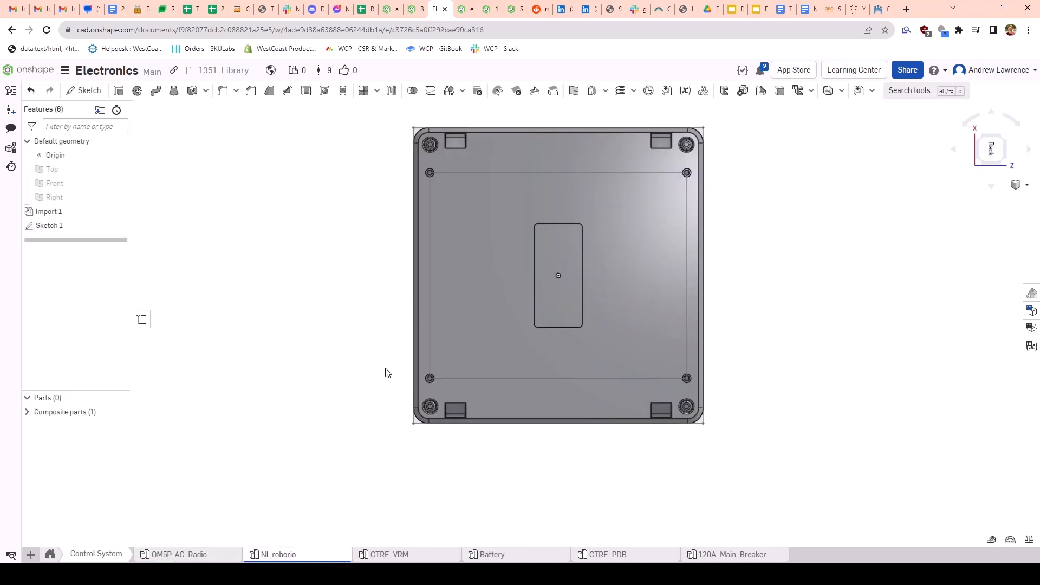
{"action": "scroll", "coordinate": [731, 180], "scroll_direction": "up", "scroll_amount": 1}
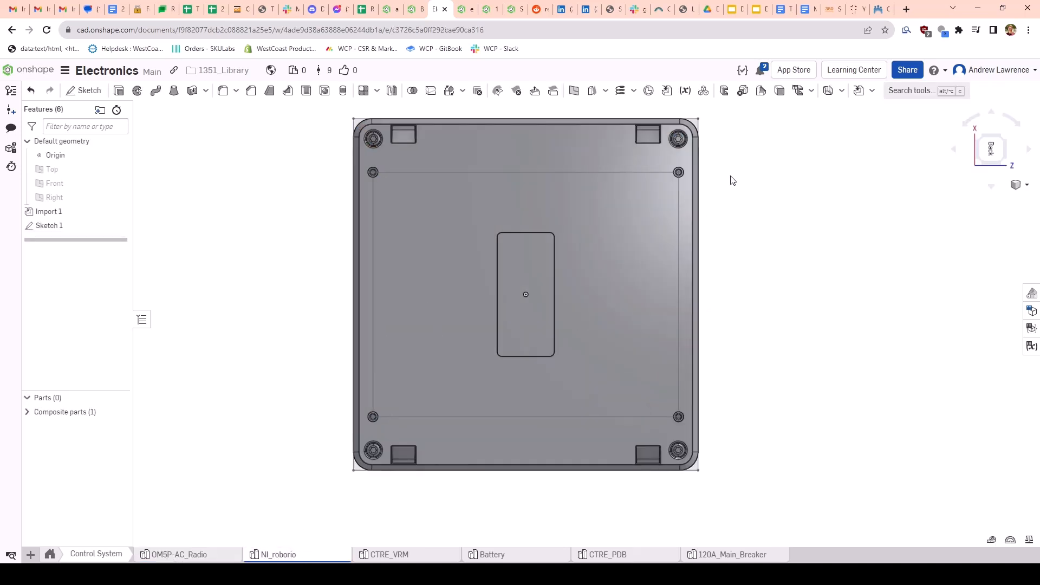
{"action": "scroll", "coordinate": [718, 179], "scroll_direction": "up", "scroll_amount": 1}
{"action": "scroll", "coordinate": [554, 184], "scroll_direction": "down", "scroll_amount": 1}
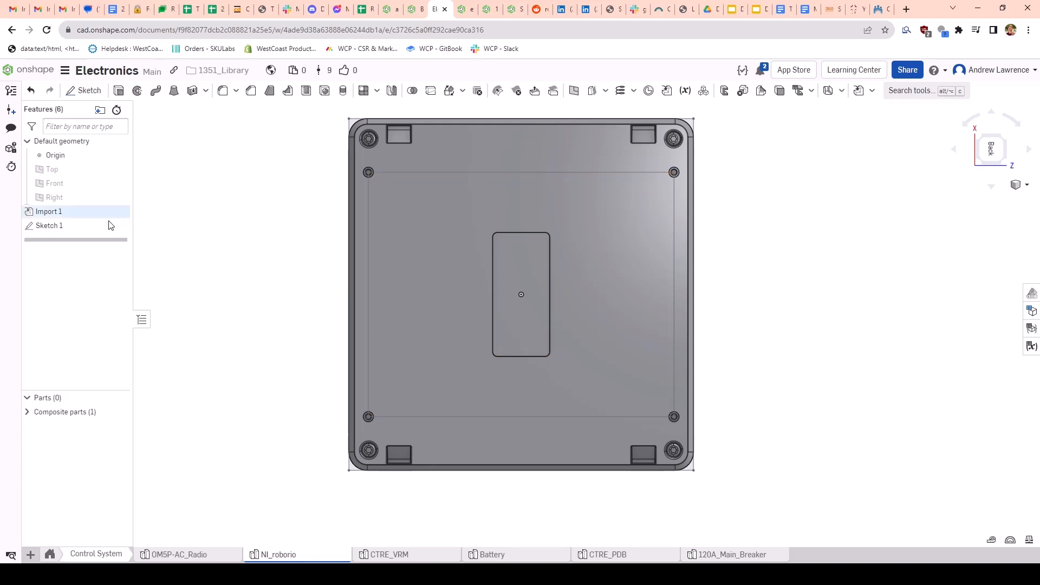
Step: Open Sketch 1 of the NI_roborio model for editing and examine the rectangle connecting its four mounting holes
{"action": "left_click", "coordinate": [88, 226]}
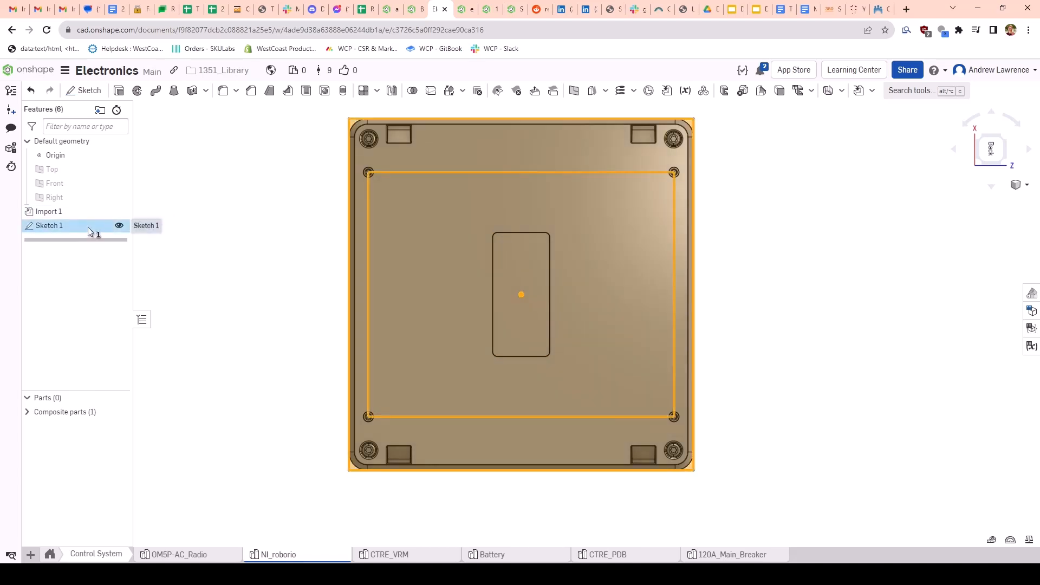
{"action": "right_click", "coordinate": [88, 226]}
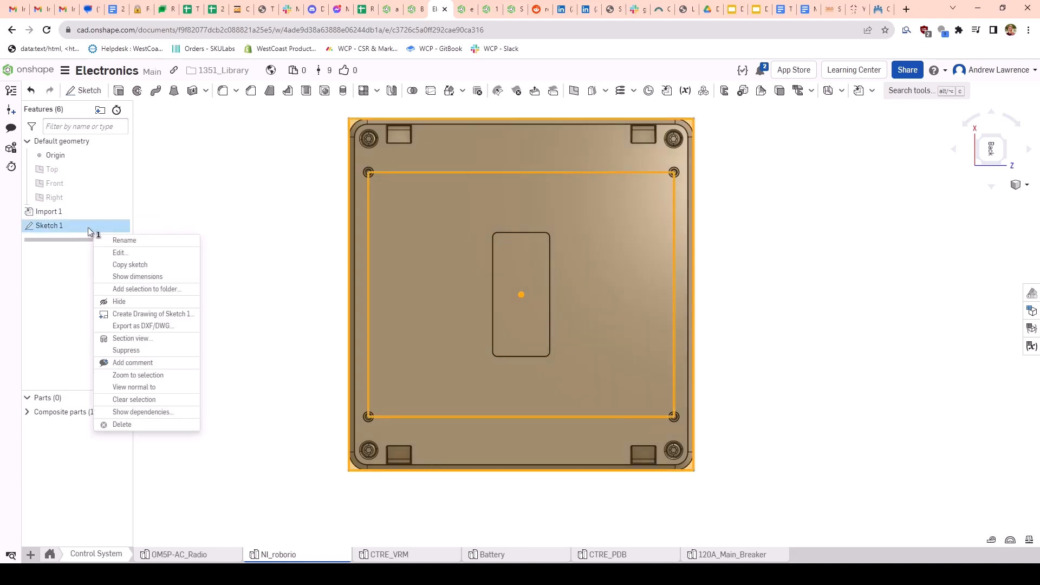
{"action": "left_click", "coordinate": [99, 252]}
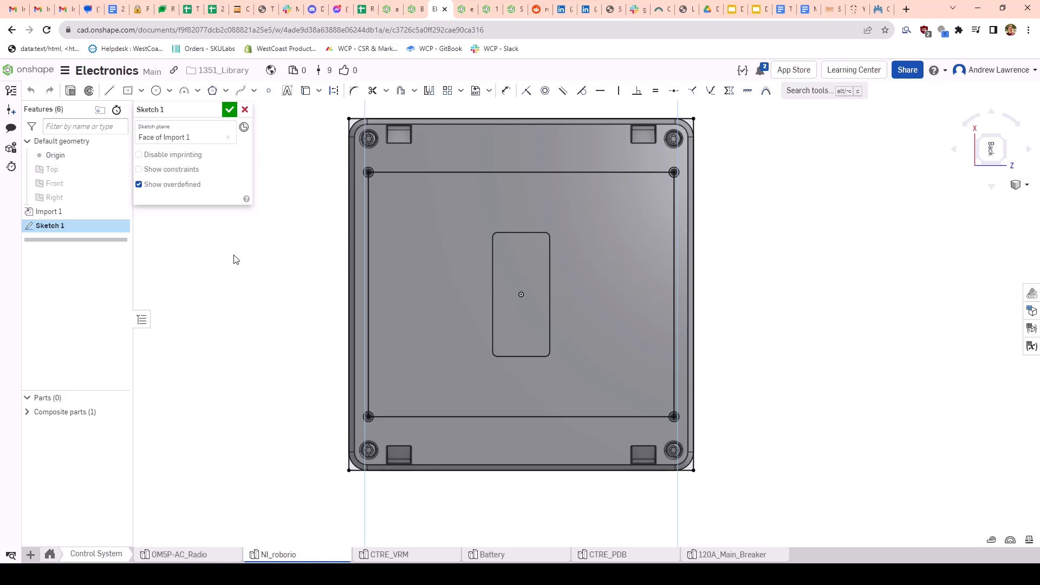
{"action": "scroll", "coordinate": [381, 184], "scroll_direction": "up", "scroll_amount": 5}
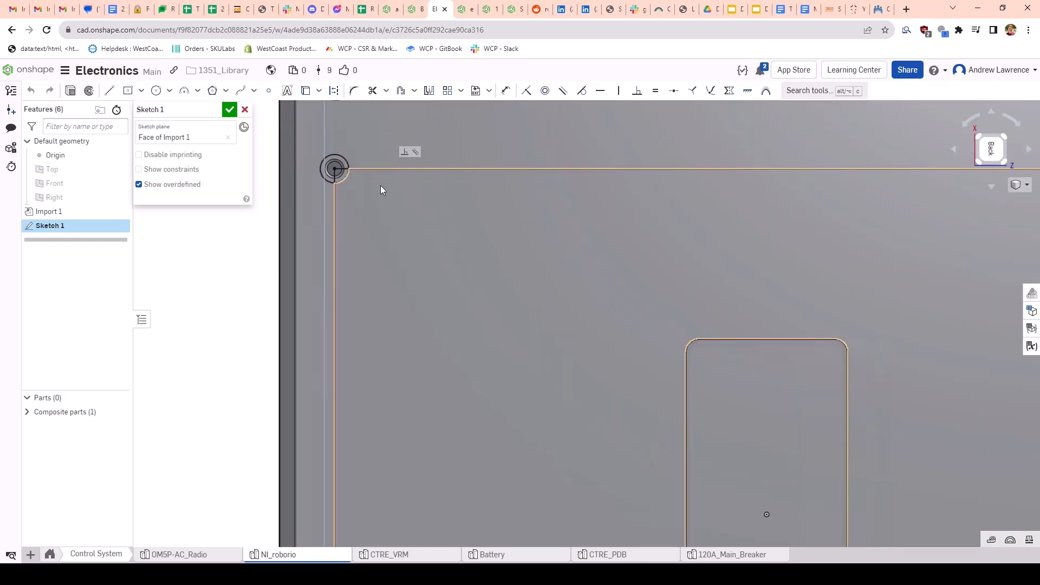
{"action": "scroll", "coordinate": [337, 175], "scroll_direction": "up", "scroll_amount": 1}
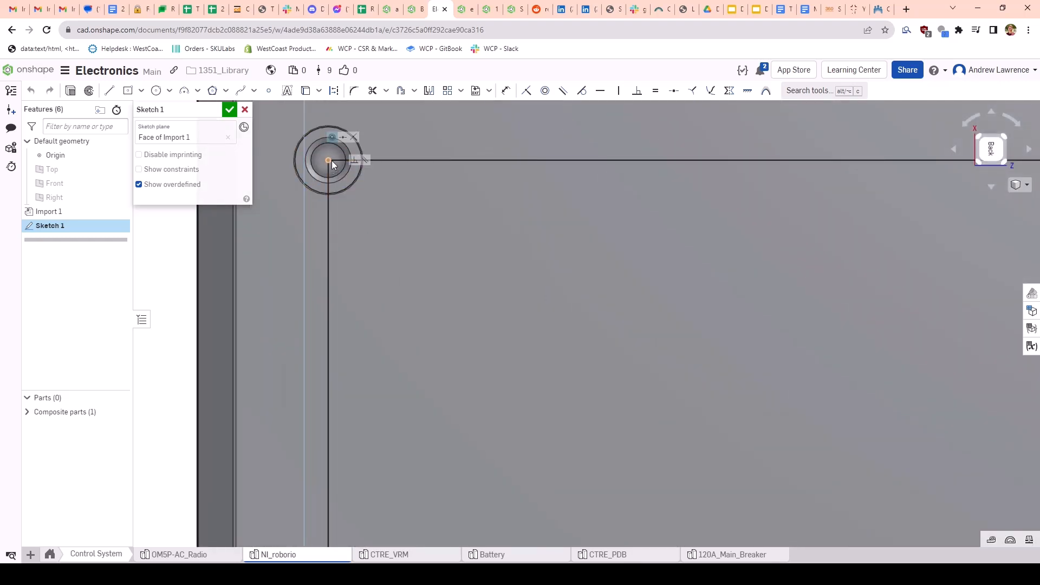
{"action": "scroll", "coordinate": [512, 291], "scroll_direction": "down", "scroll_amount": 8}
{"action": "scroll", "coordinate": [856, 307], "scroll_direction": "down", "scroll_amount": 3}
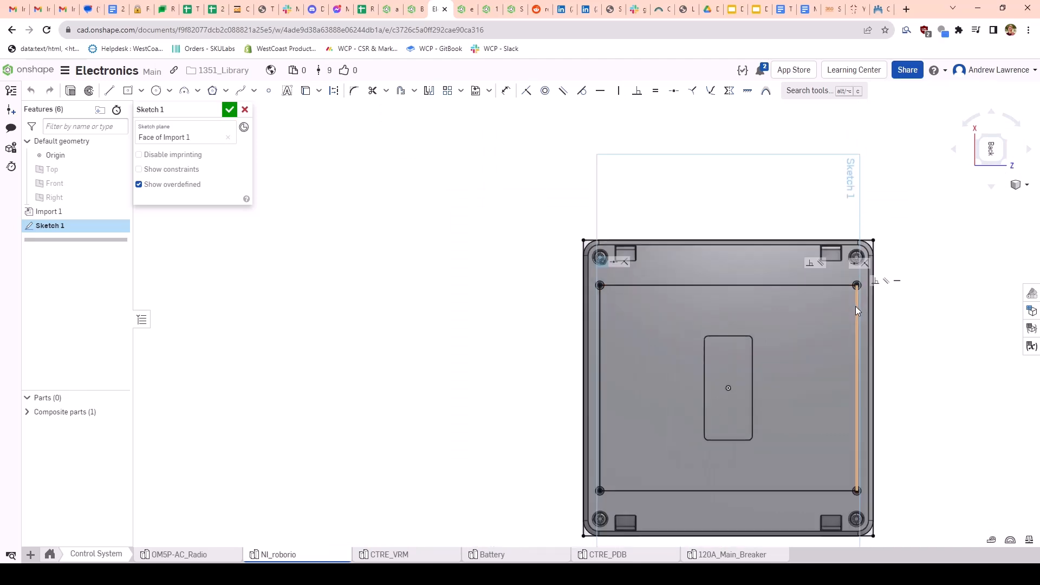
Step: Examine the sketch rectangle around the NI_roborio's outer outline, checking its corners against the rounded body
{"action": "middle_click_drag", "start_coordinate": [761, 420], "coordinate": [657, 378]}
{"action": "scroll", "coordinate": [607, 302], "scroll_direction": "up", "scroll_amount": 2}
{"action": "scroll", "coordinate": [584, 183], "scroll_direction": "up", "scroll_amount": 4}
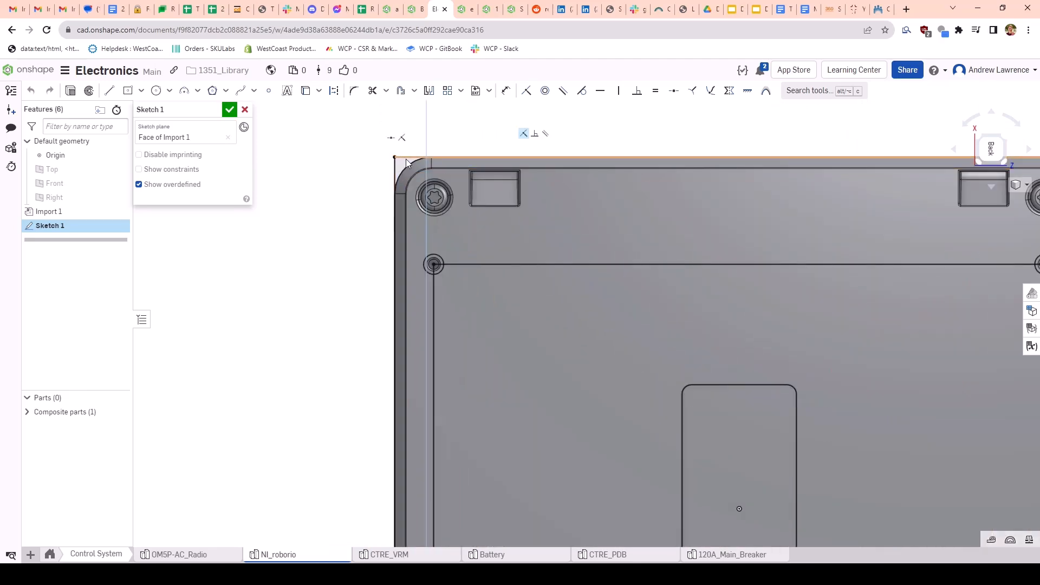
{"action": "scroll", "coordinate": [402, 245], "scroll_direction": "down", "scroll_amount": 5}
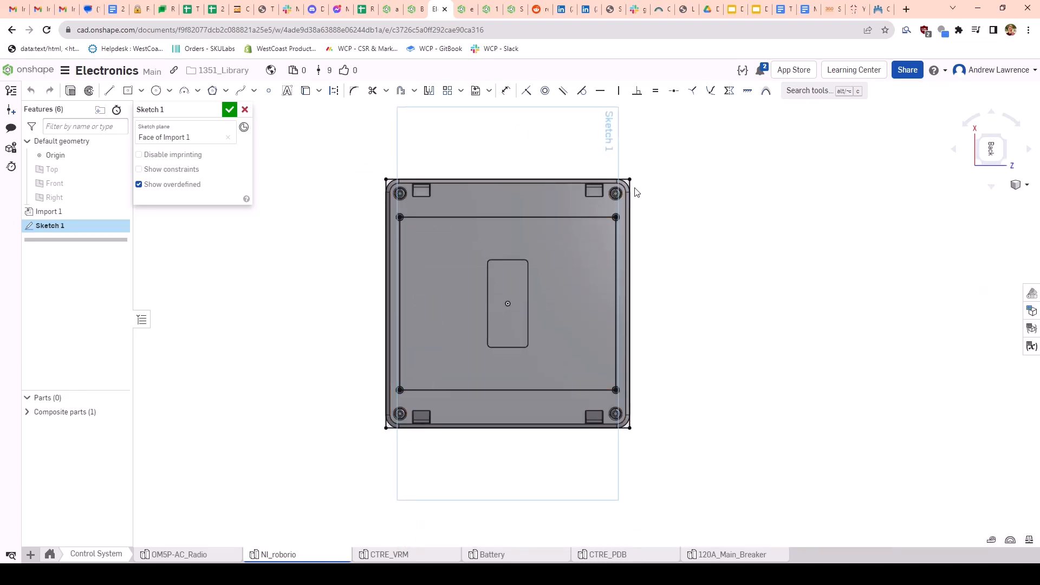
{"action": "left_click", "coordinate": [631, 193]}
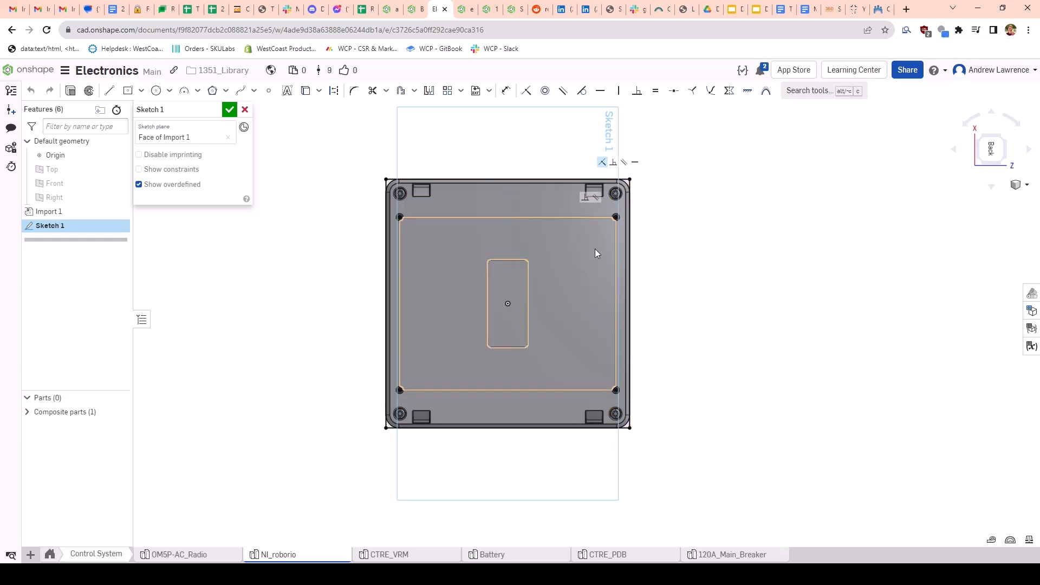
{"action": "scroll", "coordinate": [498, 295], "scroll_direction": "up", "scroll_amount": 2}
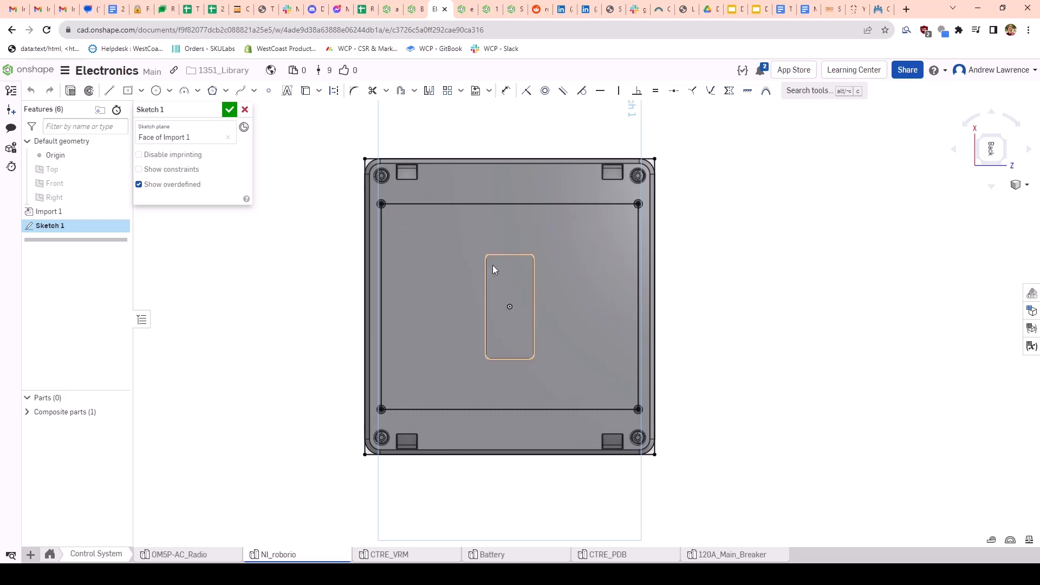
{"action": "scroll", "coordinate": [471, 269], "scroll_direction": "up", "scroll_amount": 3}
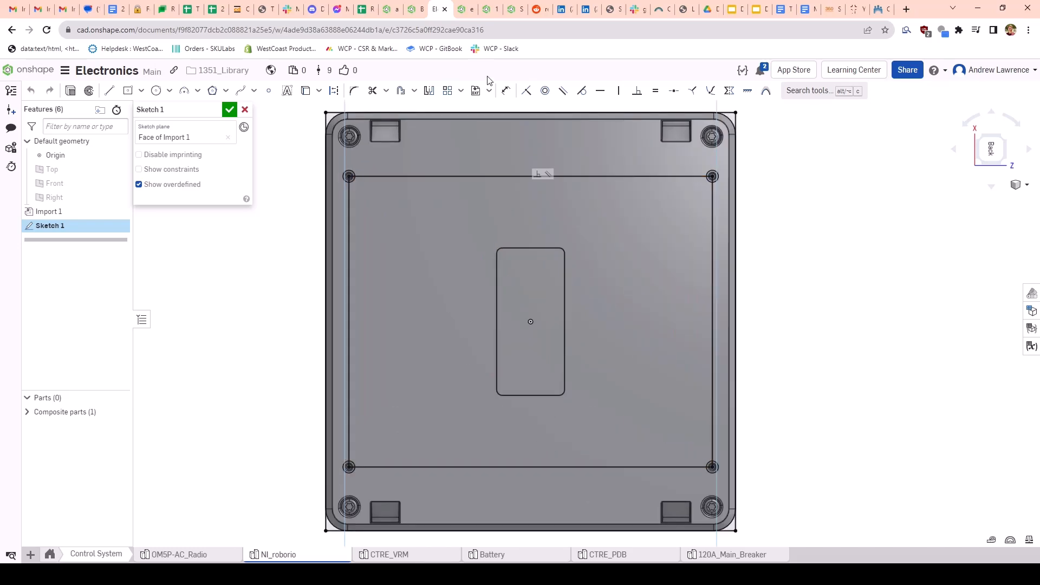
Step: Return to the Bellypan_Example document and view the lattice belly pan and the _drivetrain assembly in isometric view
{"action": "left_click", "coordinate": [414, 9]}
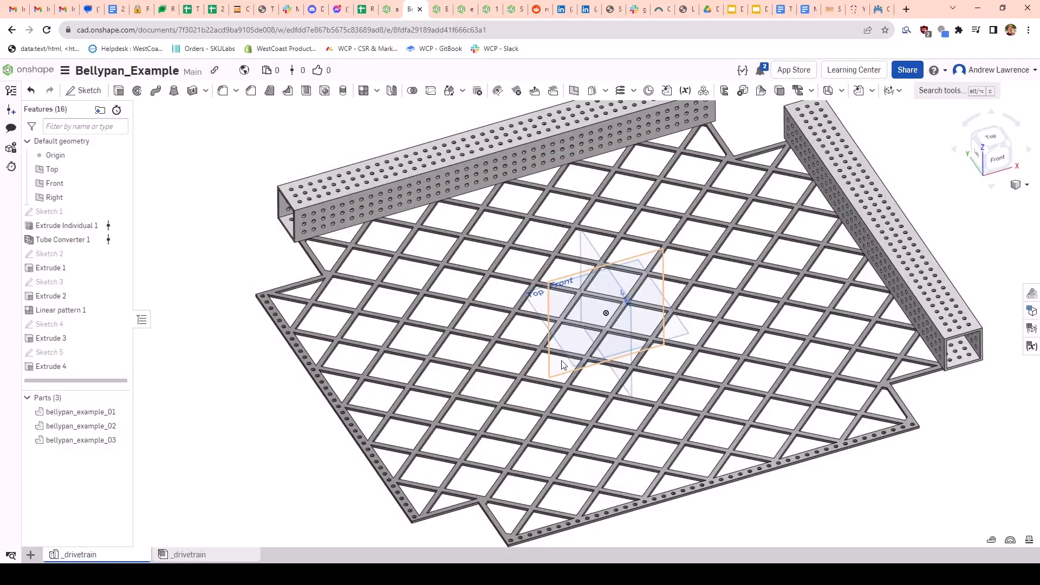
{"action": "scroll", "coordinate": [571, 369], "scroll_direction": "up", "scroll_amount": 1}
{"action": "scroll", "coordinate": [571, 369], "scroll_direction": "down", "scroll_amount": 3}
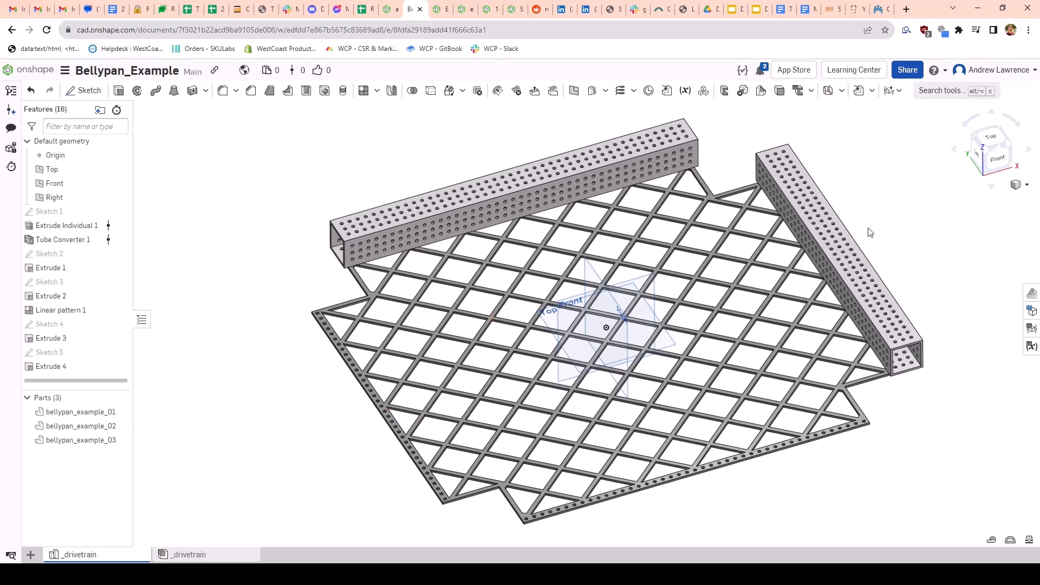
{"action": "right_click_drag", "start_coordinate": [869, 229], "coordinate": [915, 210]}
{"action": "left_click", "coordinate": [991, 162]}
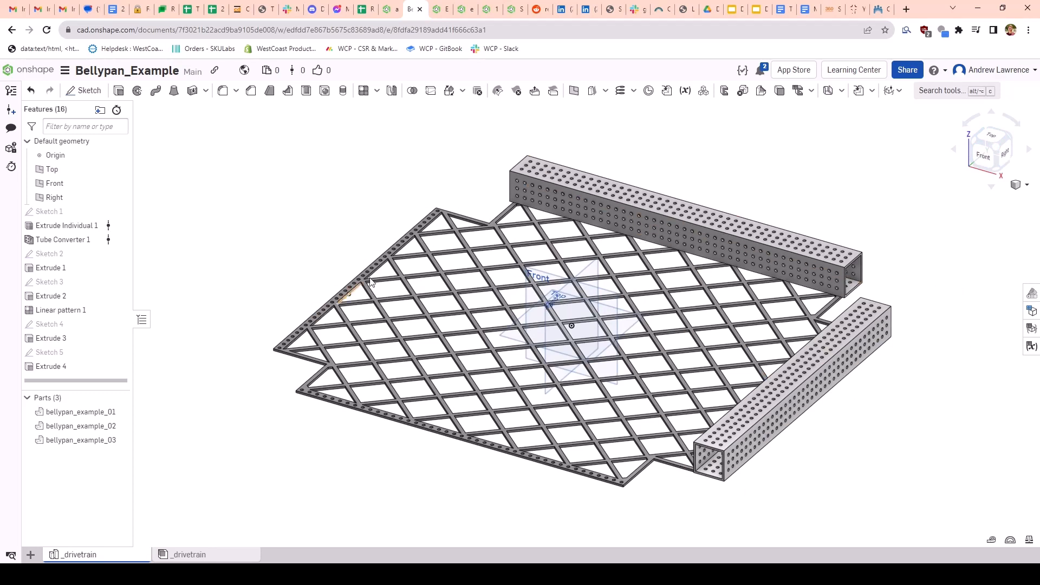
{"action": "left_click", "coordinate": [210, 553]}
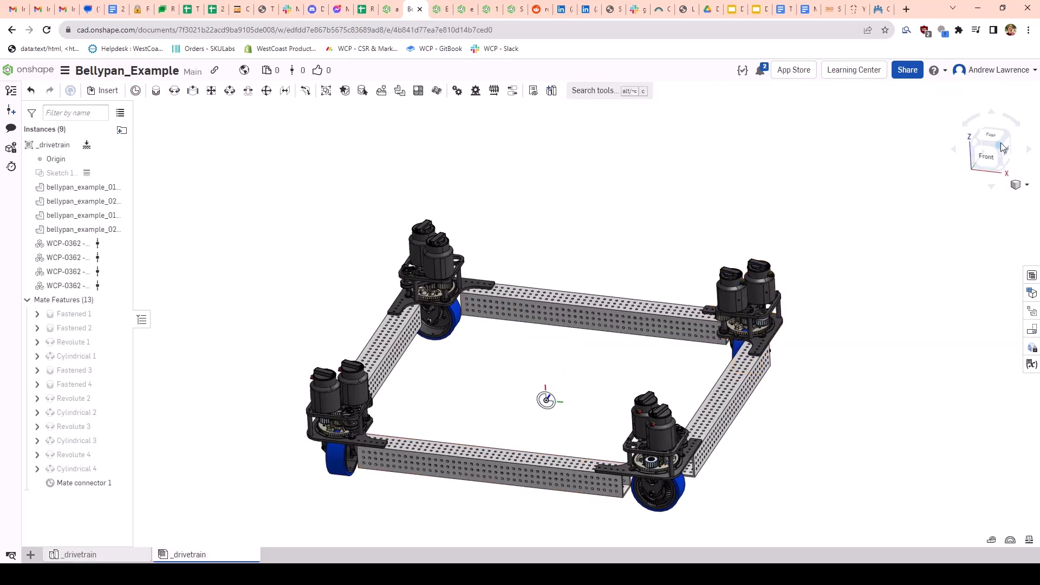
{"action": "left_click", "coordinate": [998, 144]}
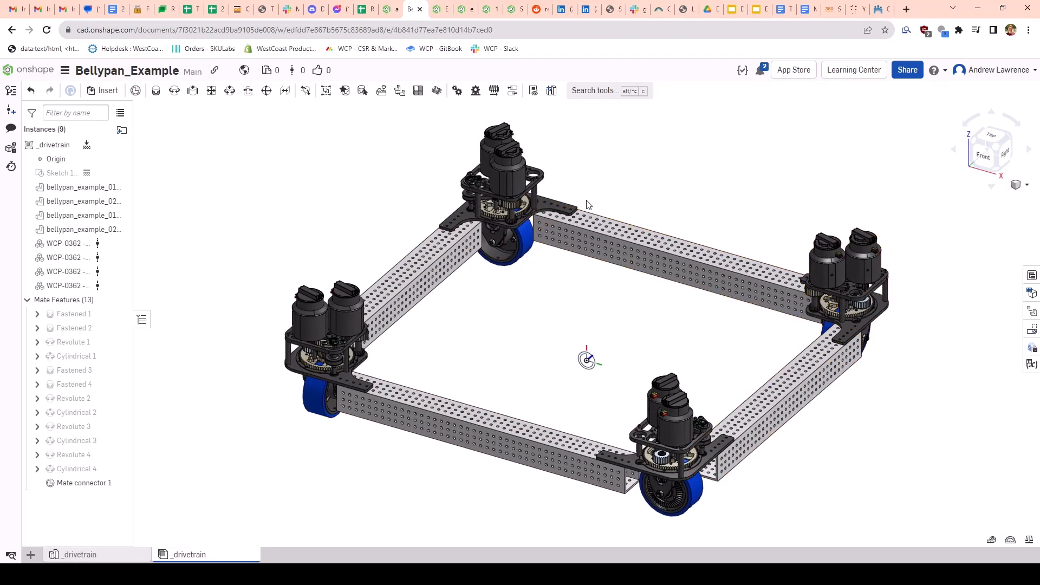
Step: Start a sketch on the top face of the lattice in the _drivetrain part studio and view it normal to the sketch plane
{"action": "left_click", "coordinate": [80, 555]}
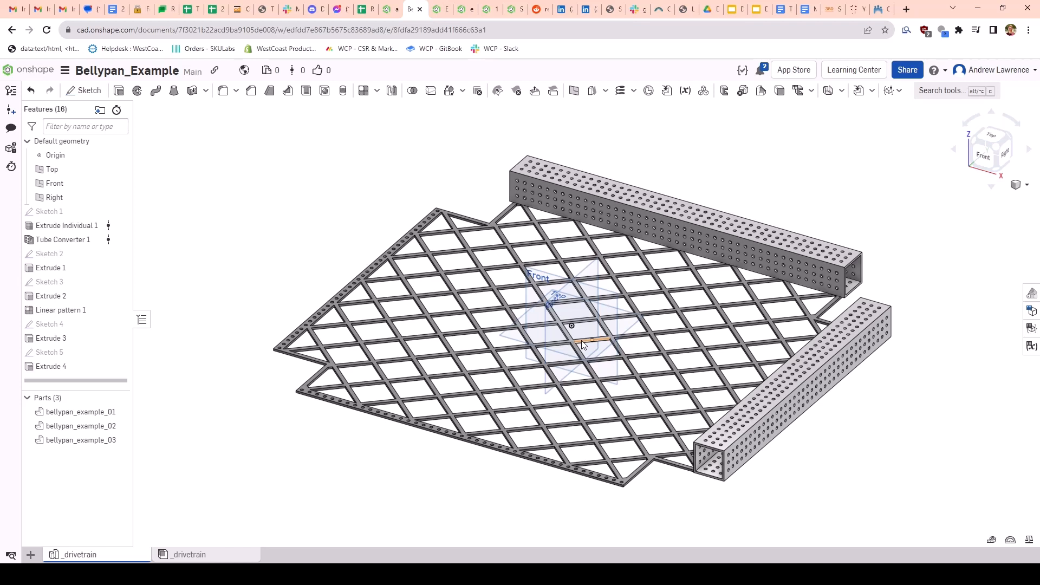
{"action": "scroll", "coordinate": [442, 363], "scroll_direction": "up", "scroll_amount": 5}
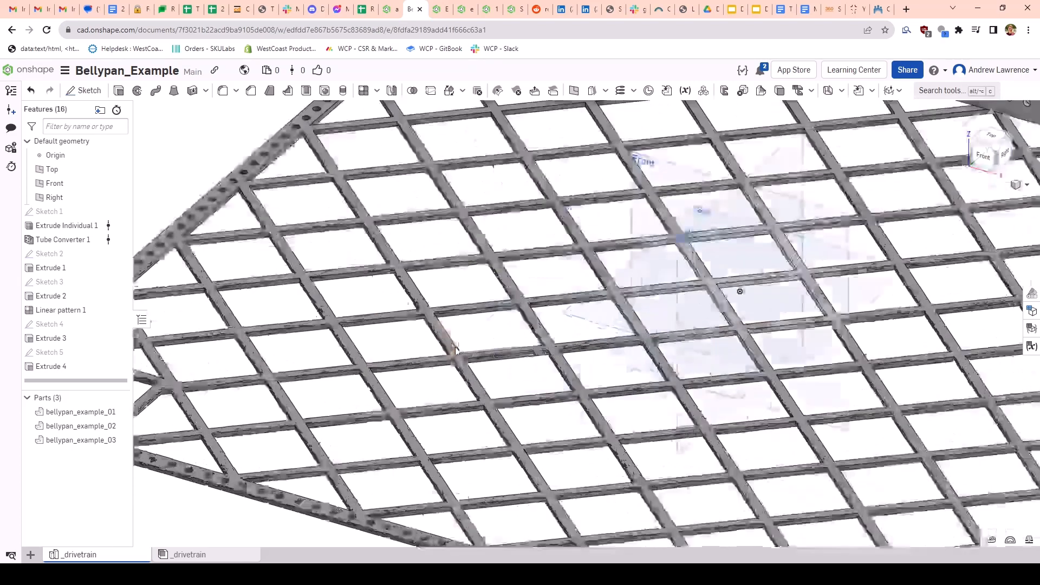
{"action": "left_click", "coordinate": [463, 368]}
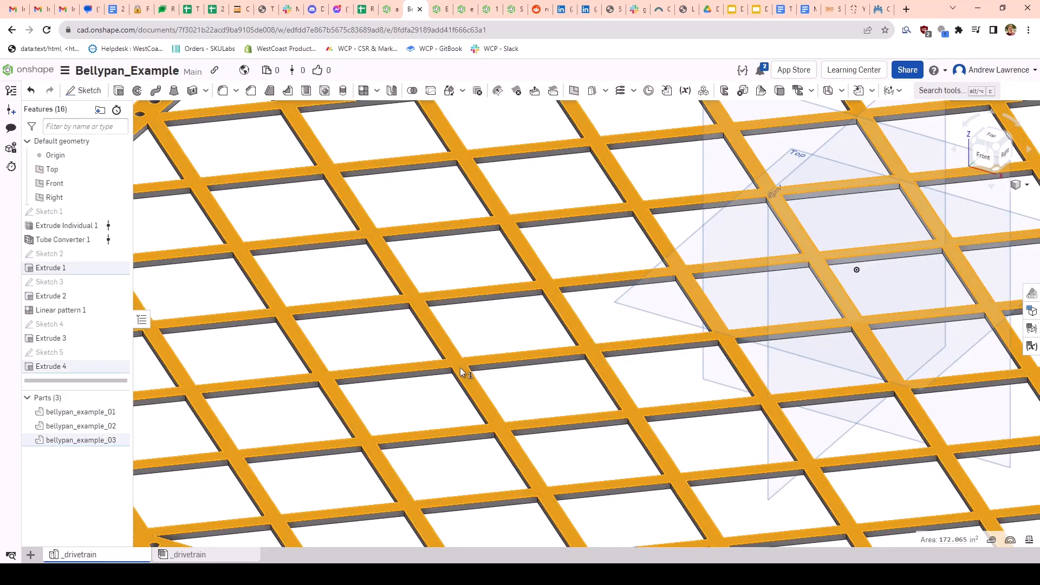
{"action": "key", "text": "s"}
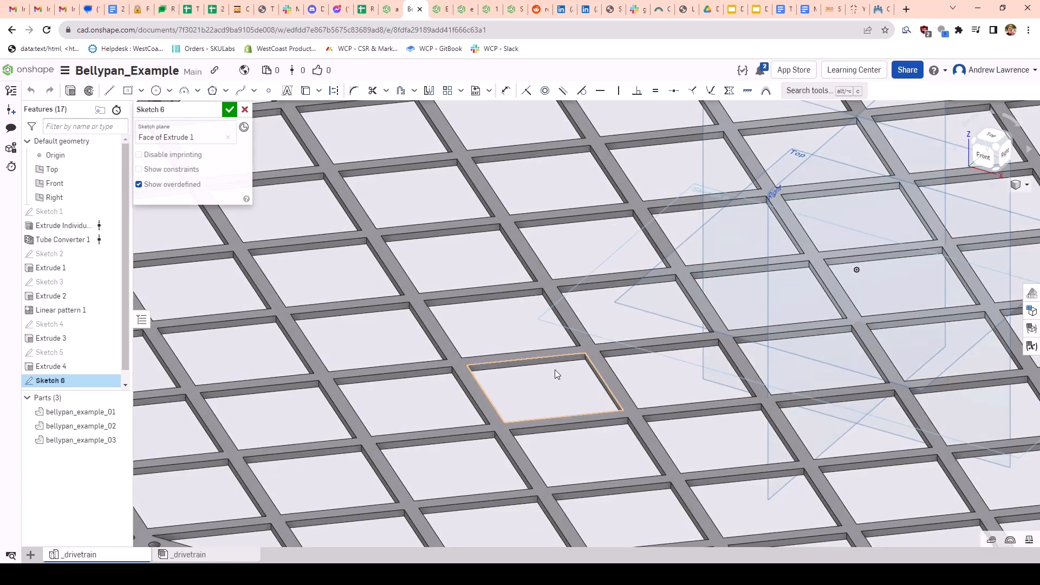
{"action": "key", "text": "n"}
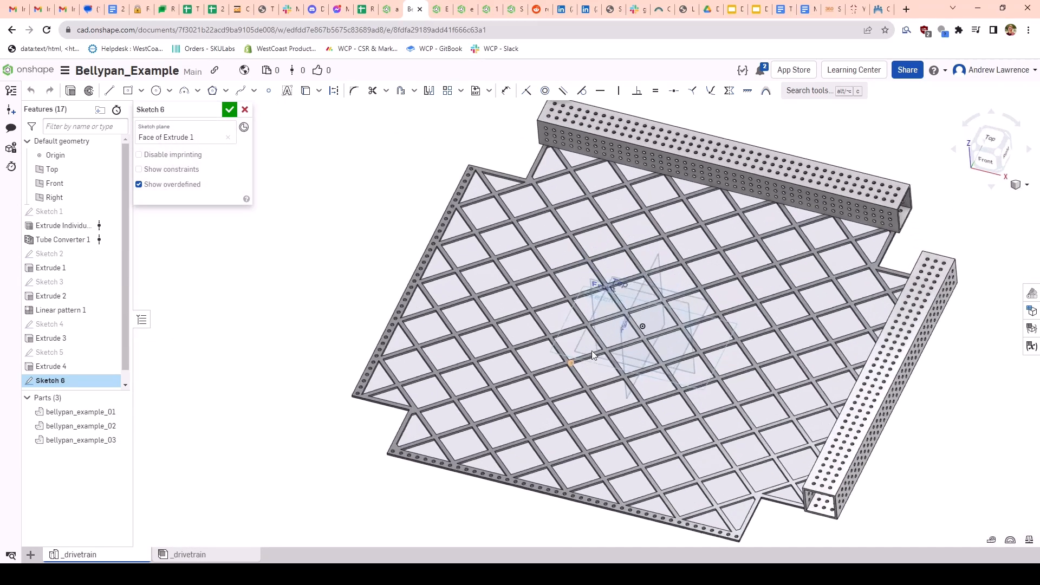
{"action": "scroll", "coordinate": [657, 332], "scroll_direction": "down", "scroll_amount": 3}
{"action": "middle_click_drag", "start_coordinate": [656, 333], "coordinate": [663, 363]}
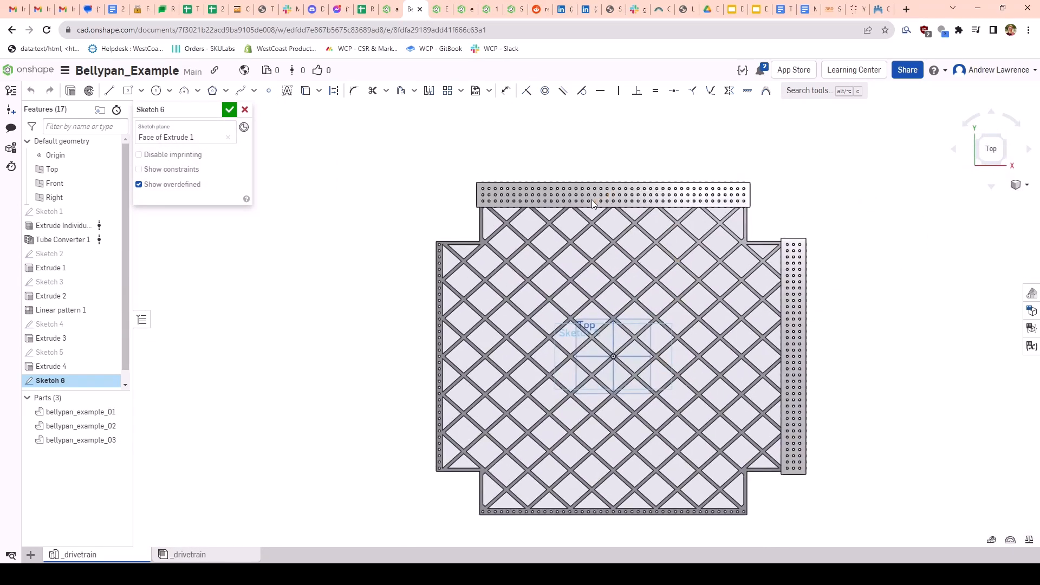
Step: Examine the lattice openings from above, around the origin and towards the side tubes, for space to place electronics
{"action": "scroll", "coordinate": [740, 195], "scroll_direction": "up", "scroll_amount": 1}
{"action": "scroll", "coordinate": [807, 371], "scroll_direction": "up", "scroll_amount": 1}
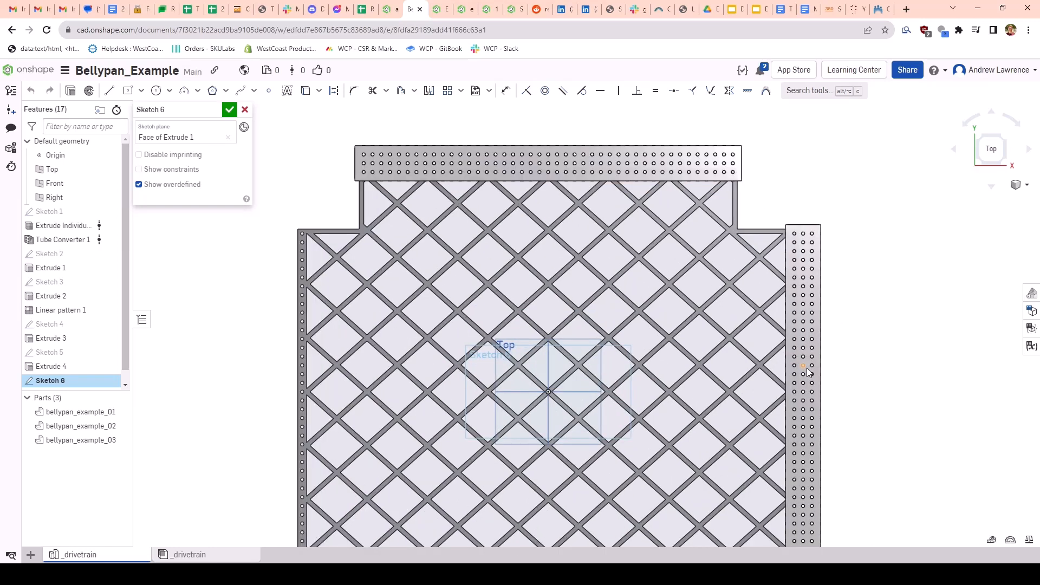
{"action": "scroll", "coordinate": [807, 372], "scroll_direction": "up", "scroll_amount": 1}
{"action": "scroll", "coordinate": [689, 329], "scroll_direction": "down", "scroll_amount": 3}
{"action": "scroll", "coordinate": [671, 324], "scroll_direction": "up", "scroll_amount": 2}
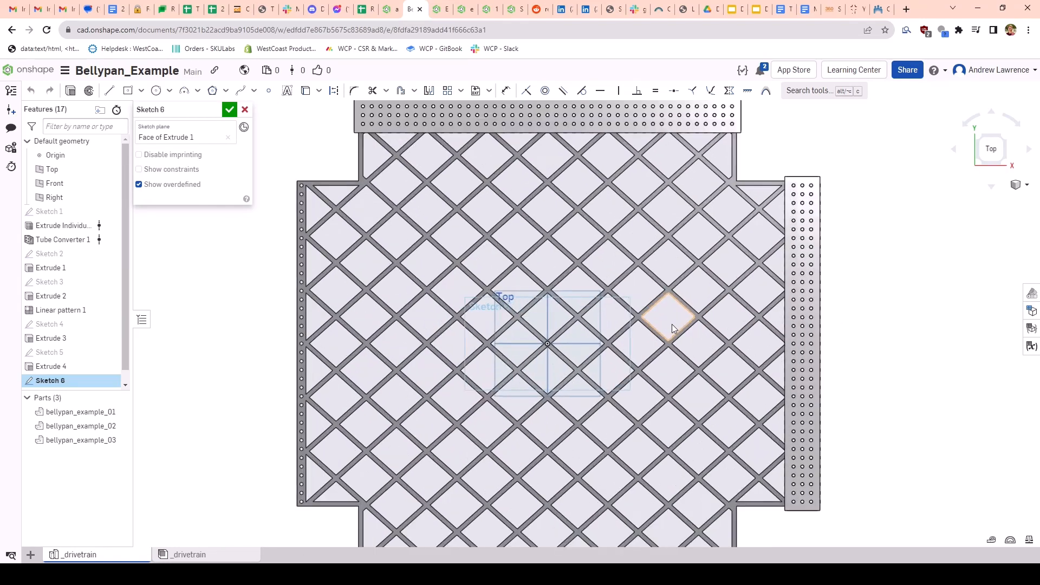
{"action": "scroll", "coordinate": [634, 330], "scroll_direction": "down", "scroll_amount": 2}
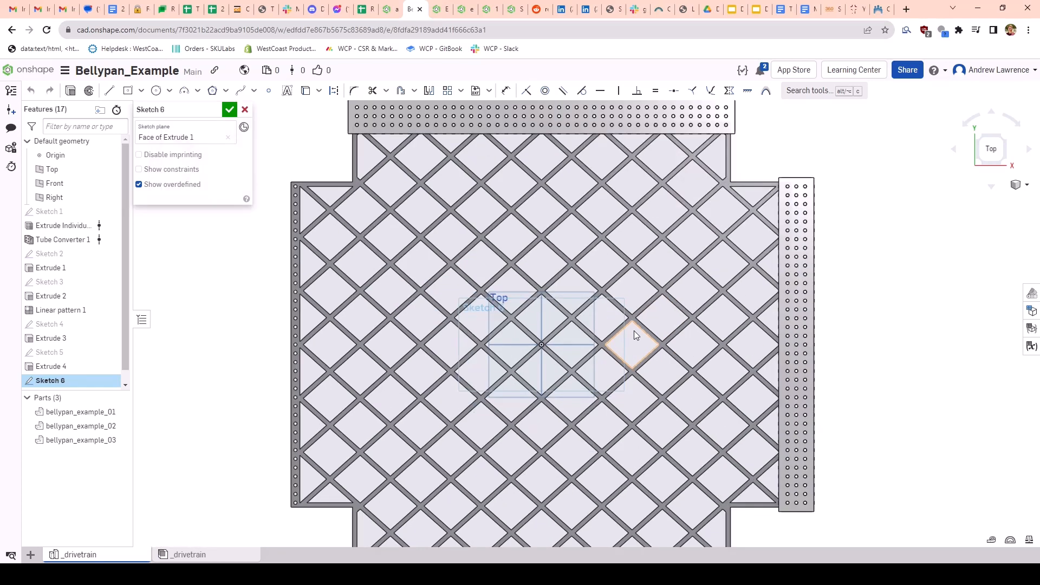
{"action": "scroll", "coordinate": [535, 329], "scroll_direction": "up", "scroll_amount": 4}
{"action": "middle_click_drag", "start_coordinate": [535, 329], "coordinate": [641, 296]}
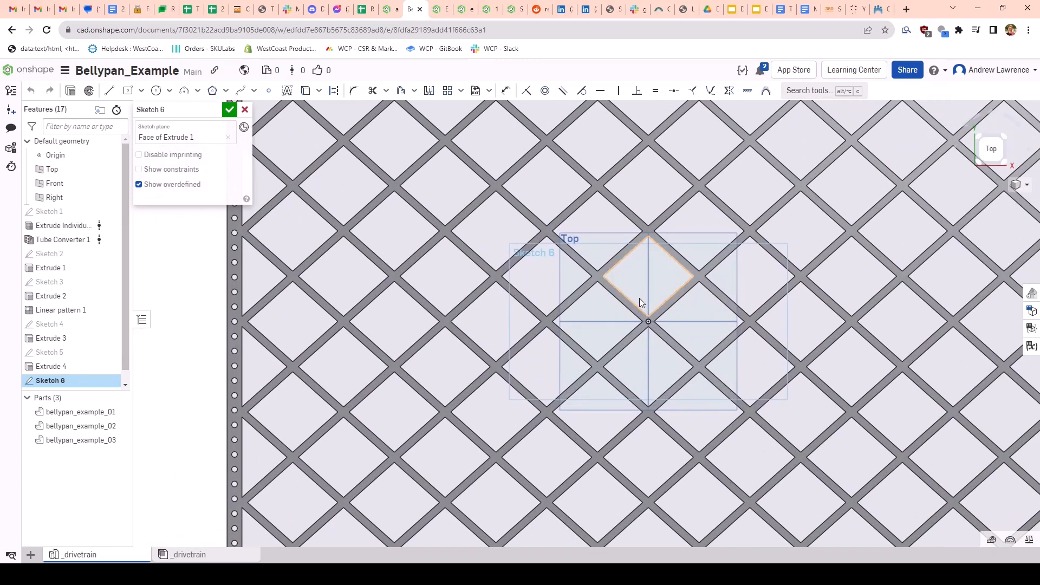
{"action": "scroll", "coordinate": [641, 298], "scroll_direction": "down", "scroll_amount": 3}
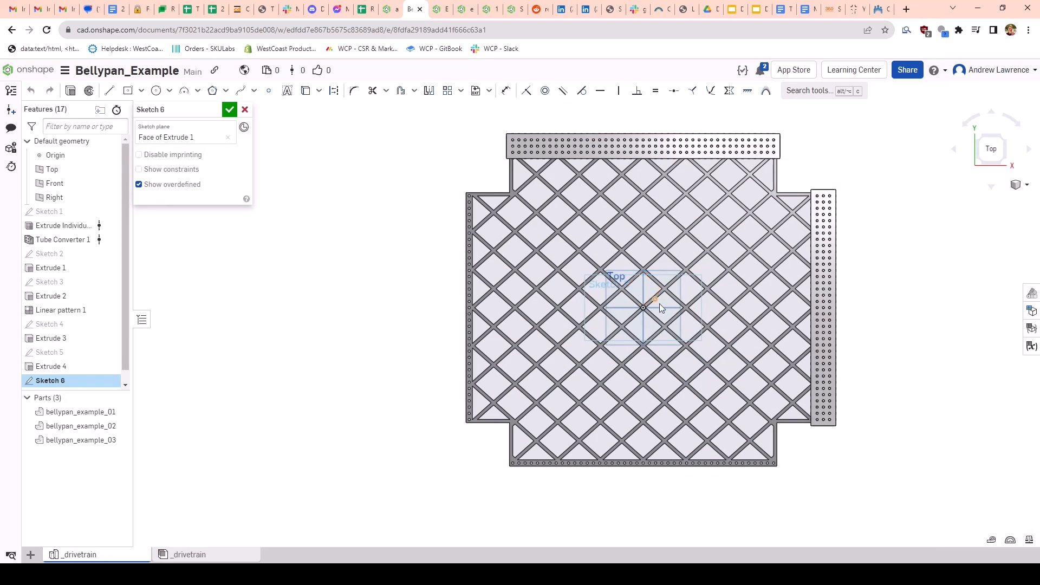
{"action": "scroll", "coordinate": [658, 304], "scroll_direction": "up", "scroll_amount": 1}
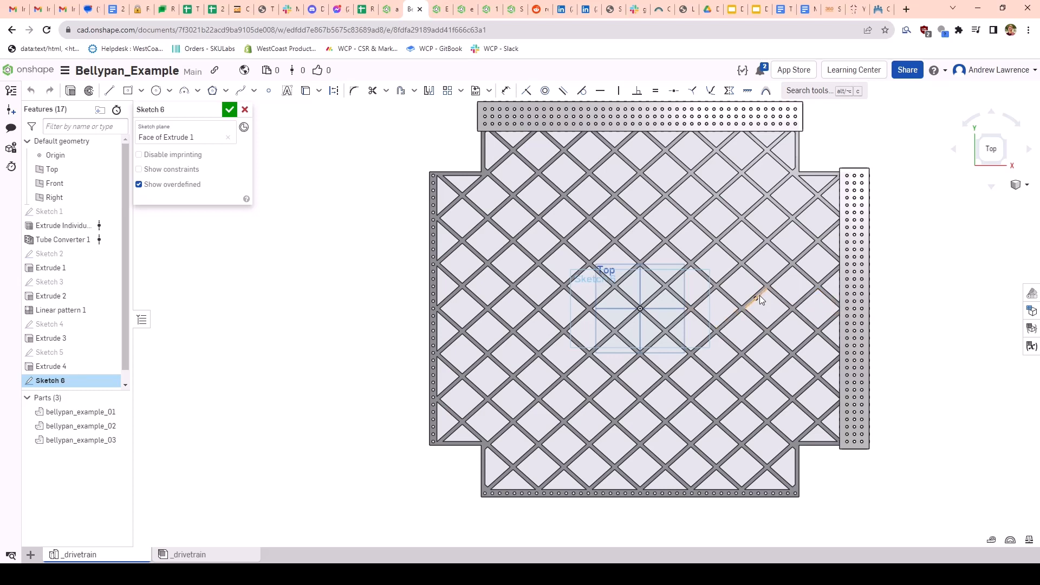
{"action": "scroll", "coordinate": [753, 296], "scroll_direction": "up", "scroll_amount": 1}
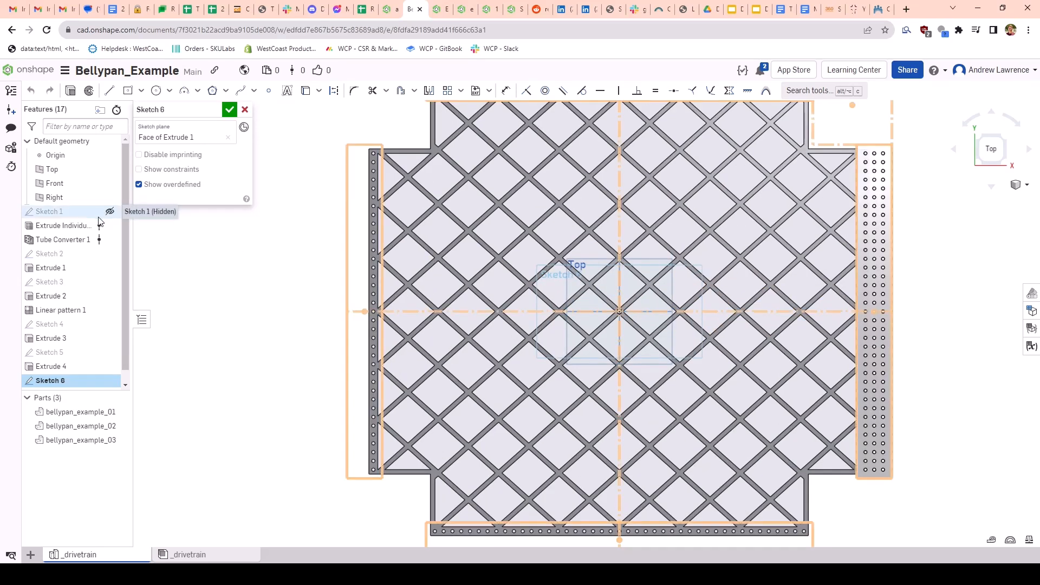
Step: Sketch a center-point rectangle about 7 by 6.5 in over the lattice, left of the origin, as a roboRIO outline
{"action": "key", "text": "g"}
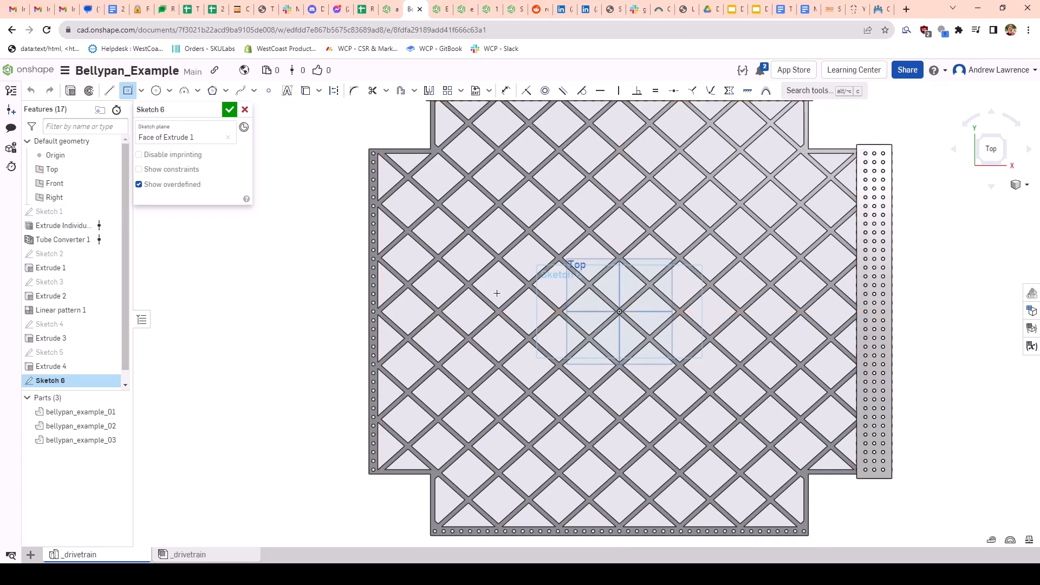
{"action": "left_click", "coordinate": [505, 285]}
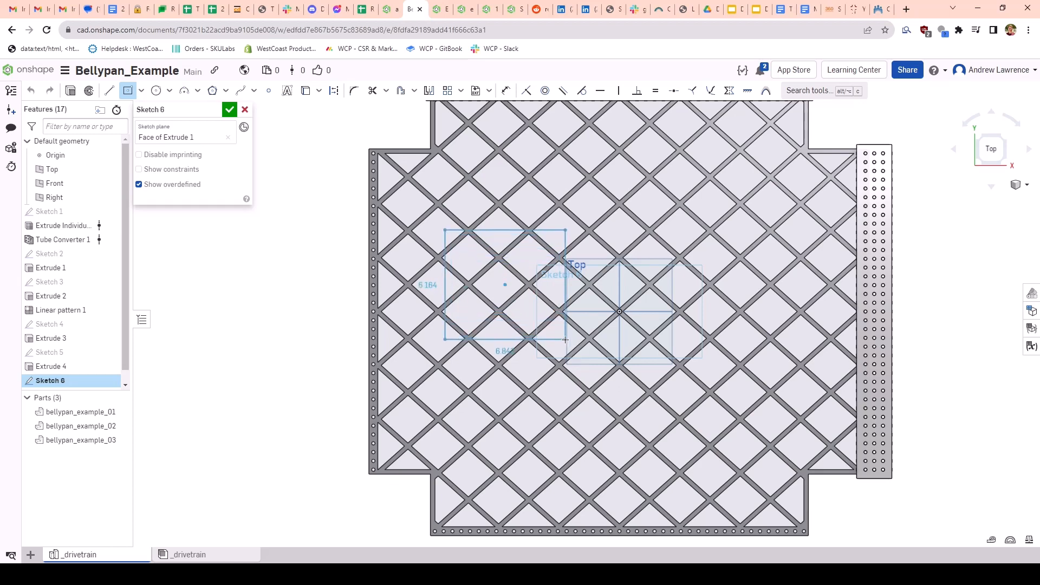
{"action": "left_click", "coordinate": [567, 342]}
{"action": "key", "text": "Escape"}
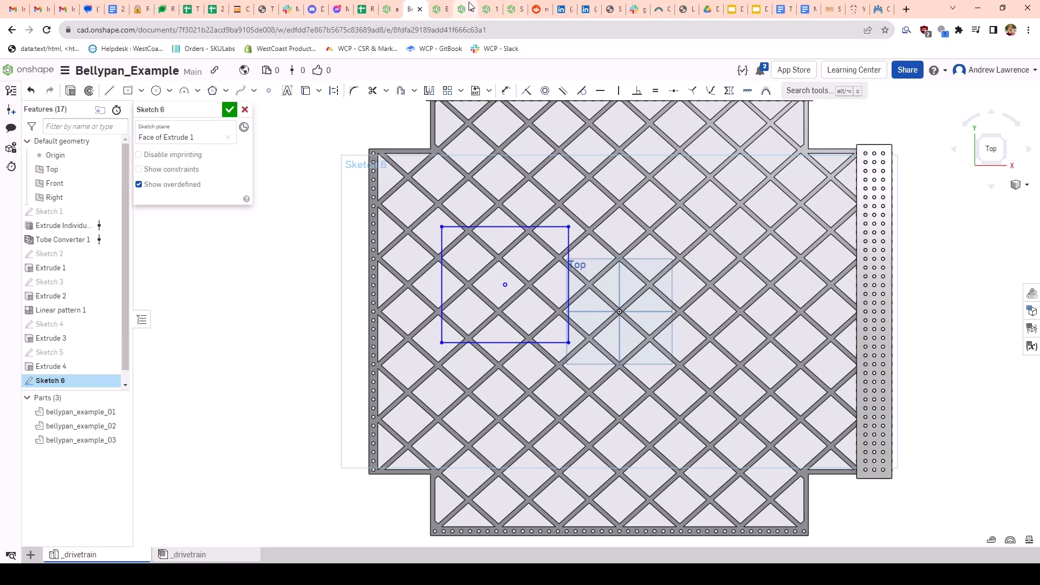
Step: Switch to the Electronics document, close the NI_roborio sketch, open the Battery model and turn it to show its underside
{"action": "left_click", "coordinate": [443, 9]}
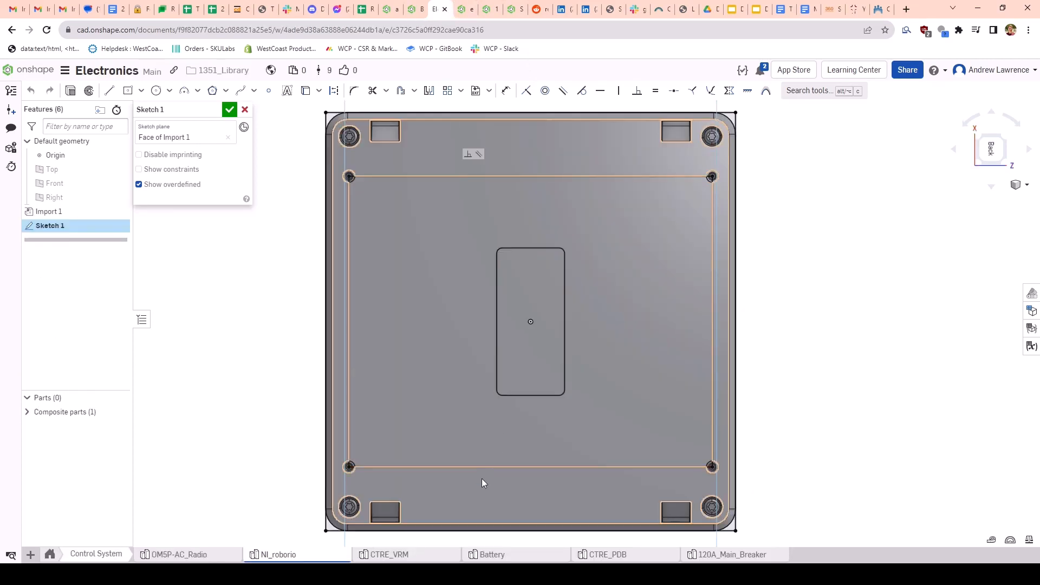
{"action": "left_click", "coordinate": [230, 110]}
{"action": "left_click", "coordinate": [522, 555]}
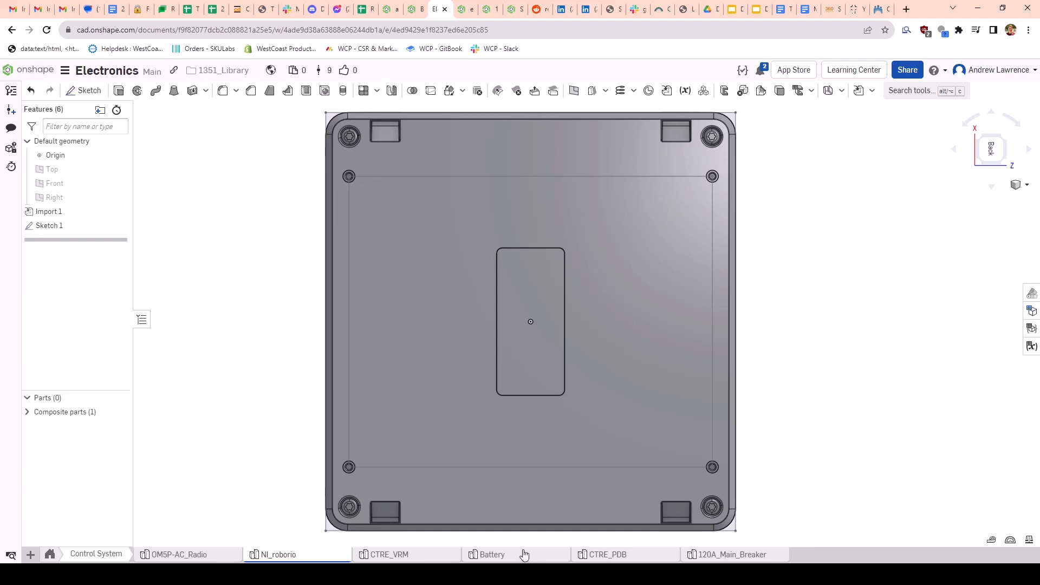
{"action": "right_click_drag", "start_coordinate": [632, 367], "coordinate": [661, 283]}
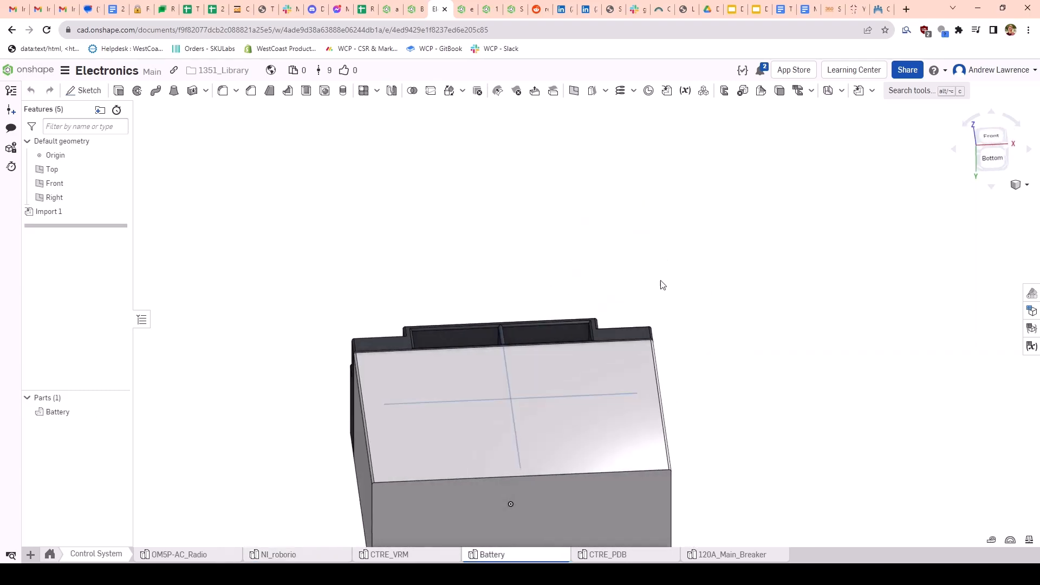
Step: Measure the Battery's overall length between its flat base face and the opposite terminal-side face
{"action": "right_click_drag", "start_coordinate": [560, 462], "coordinate": [712, 376]}
{"action": "left_click", "coordinate": [561, 410]}
{"action": "right_click_drag", "start_coordinate": [561, 410], "coordinate": [778, 362]}
{"action": "key", "text": "Escape"}
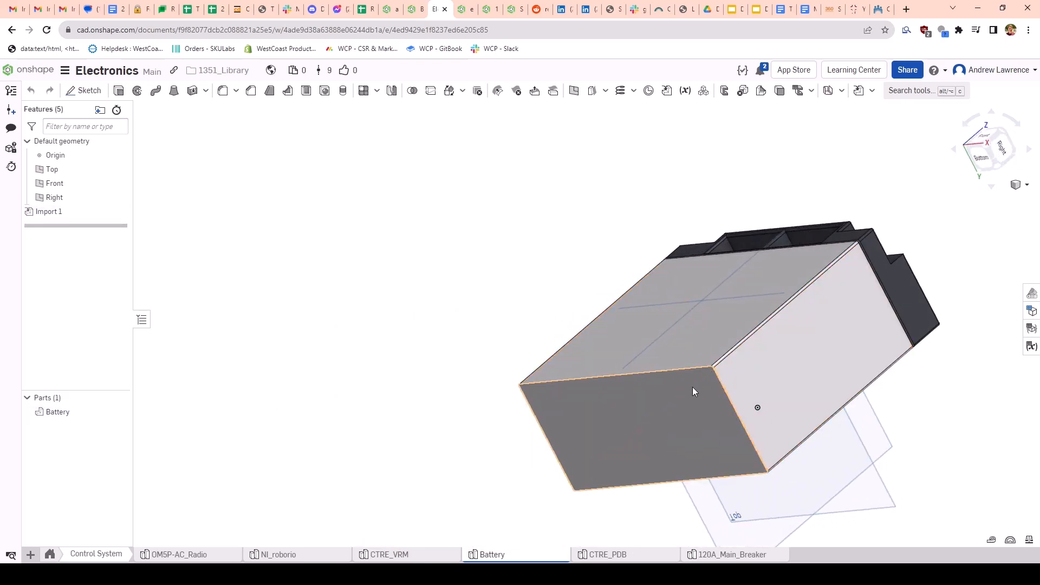
{"action": "left_click", "coordinate": [681, 400]}
{"action": "right_click_drag", "start_coordinate": [681, 400], "coordinate": [438, 375]}
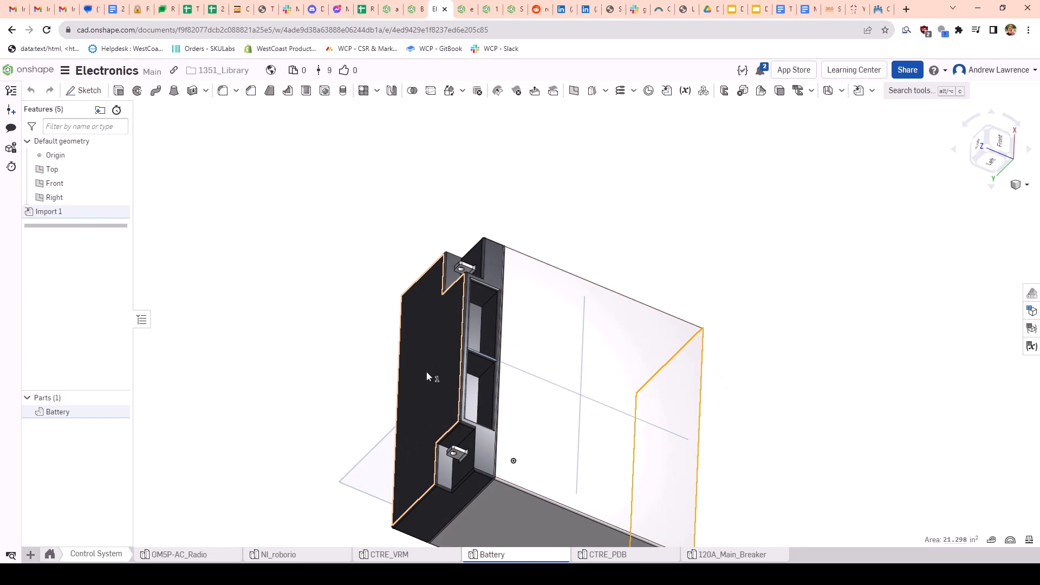
{"action": "left_click", "coordinate": [427, 376]}
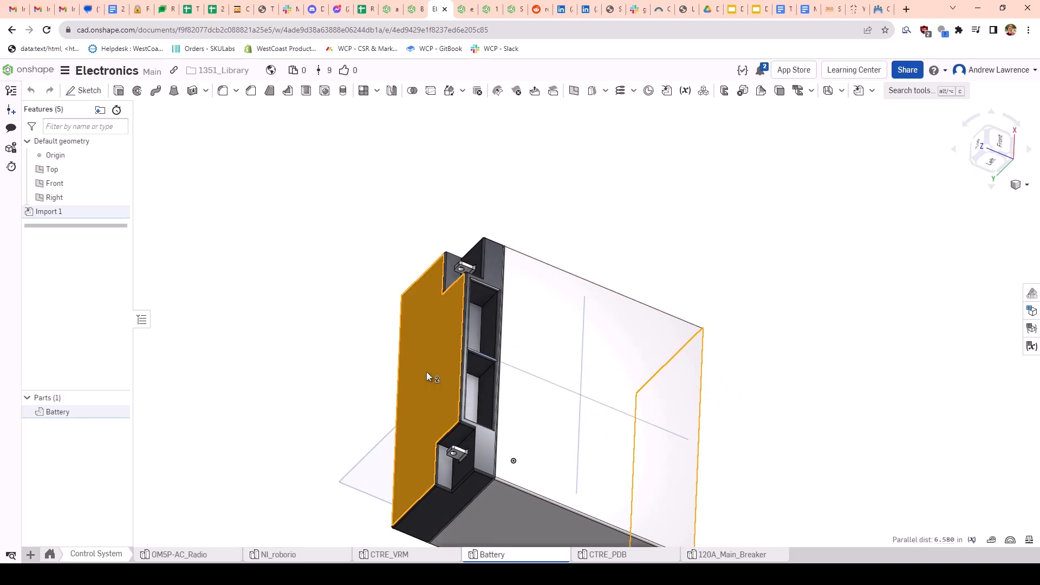
{"action": "key", "text": "Escape"}
{"action": "right_click_drag", "start_coordinate": [427, 372], "coordinate": [399, 360]}
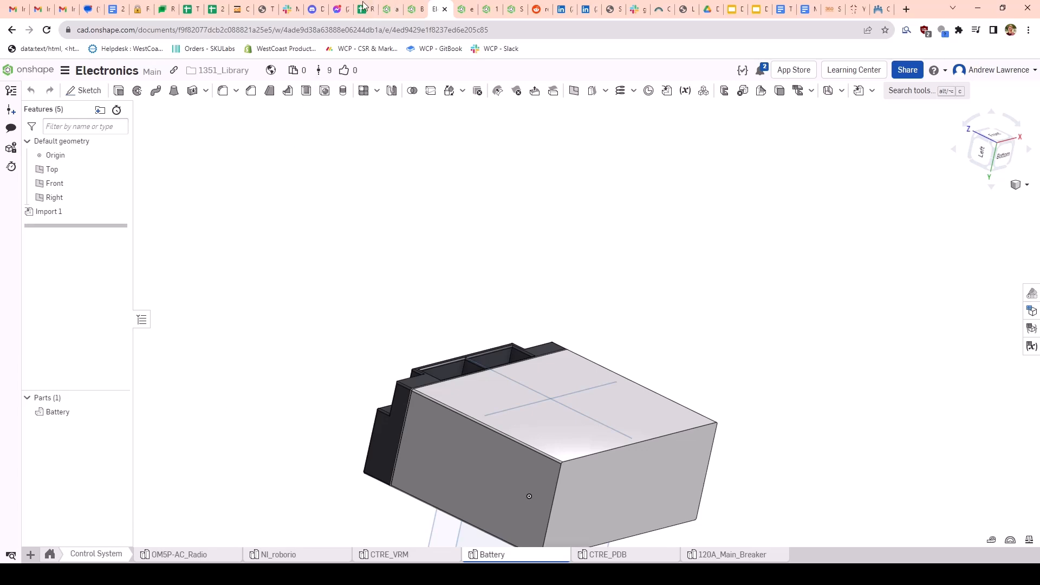
Step: Return to the Bellypan_Example document and dimension the outline rectangle 7.1 in tall and 6.6 in wide
{"action": "left_click", "coordinate": [416, 10]}
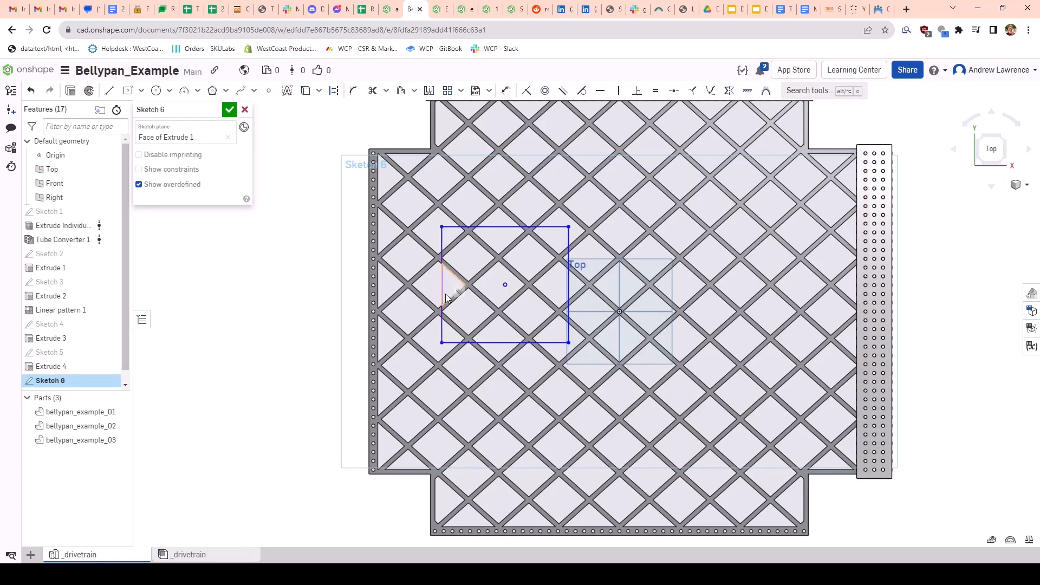
{"action": "scroll", "coordinate": [445, 293], "scroll_direction": "up", "scroll_amount": 3}
{"action": "left_click", "coordinate": [441, 274]}
{"action": "left_click", "coordinate": [218, 285]}
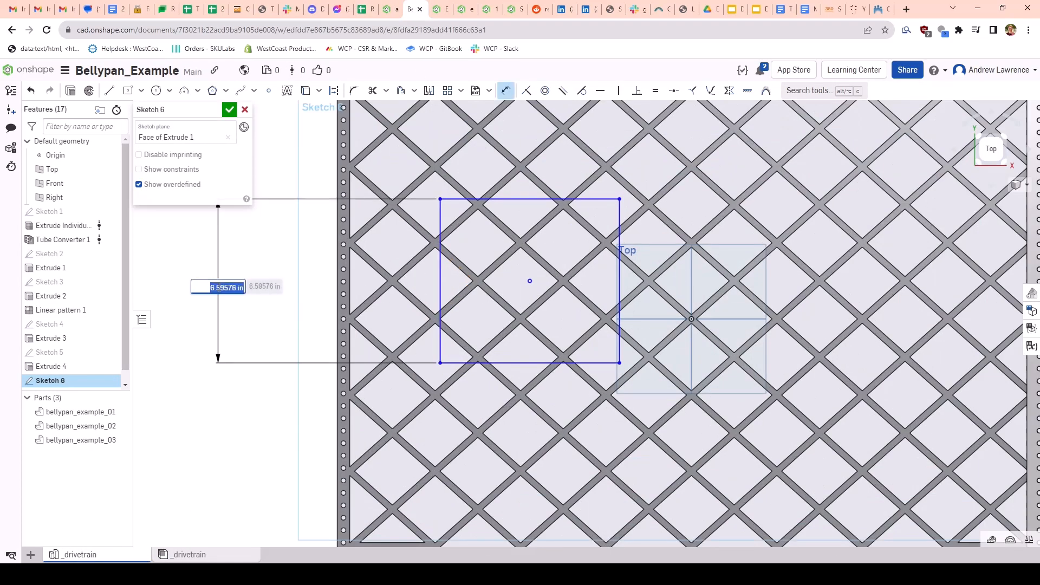
{"action": "type", "text": "7.1"}
{"action": "key", "text": "Return"}
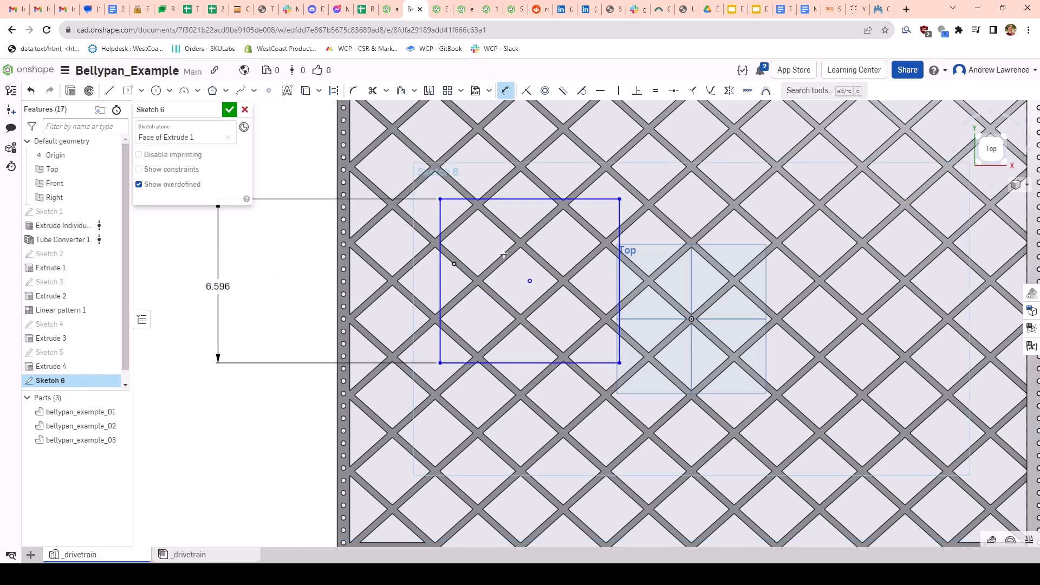
{"action": "left_click", "coordinate": [522, 192]}
{"action": "left_click", "coordinate": [526, 125]}
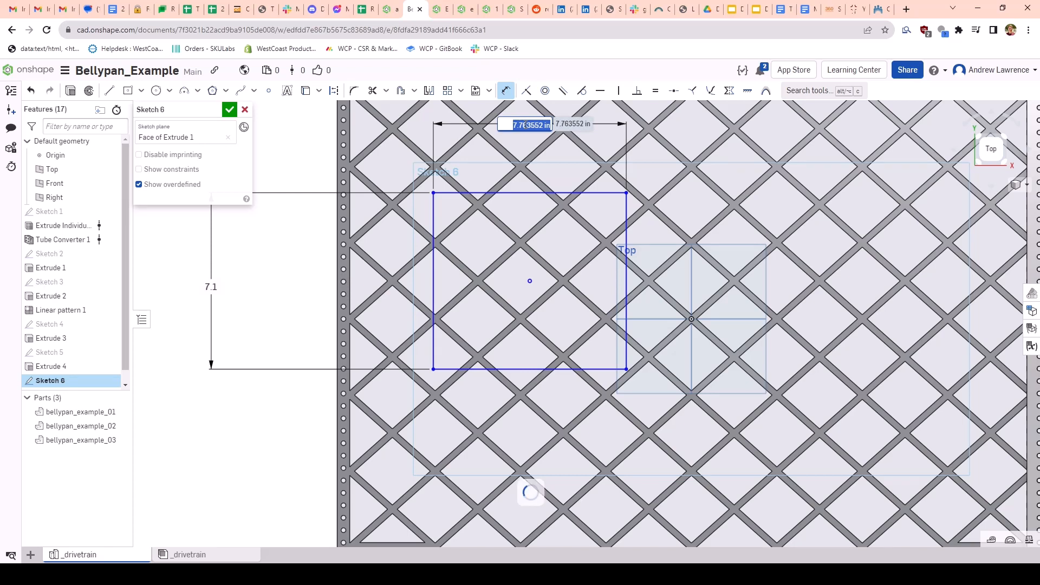
{"action": "key", "text": "Return"}
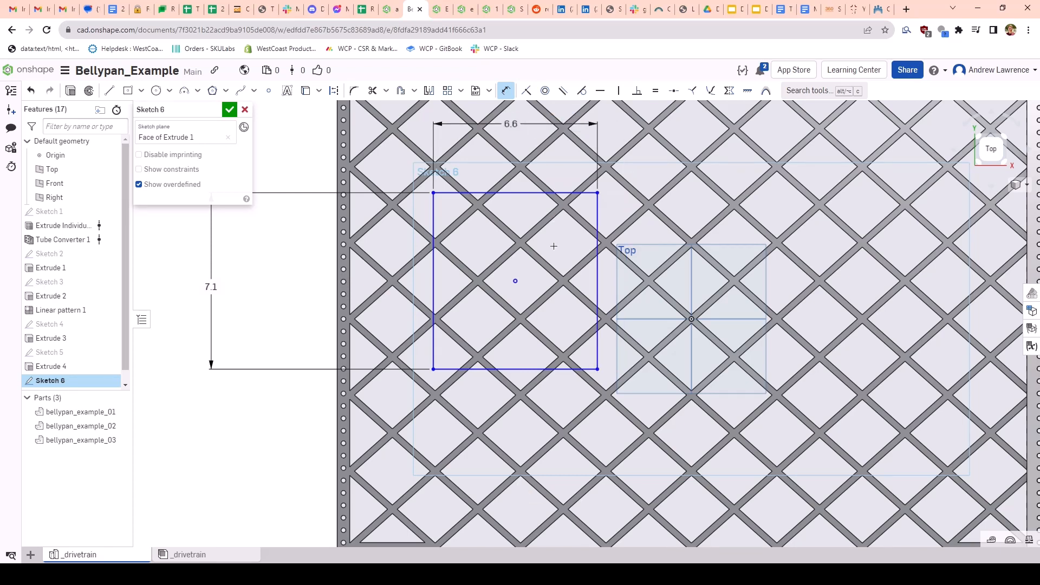
{"action": "key", "text": "Escape"}
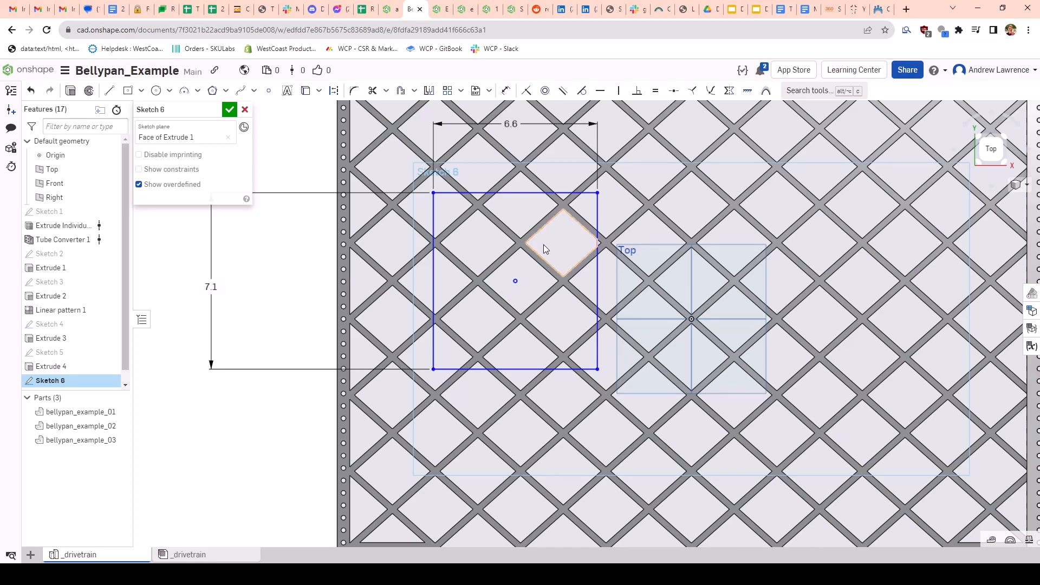
Step: Align the rectangle's center point horizontally with the origin
{"action": "key", "text": "q"}
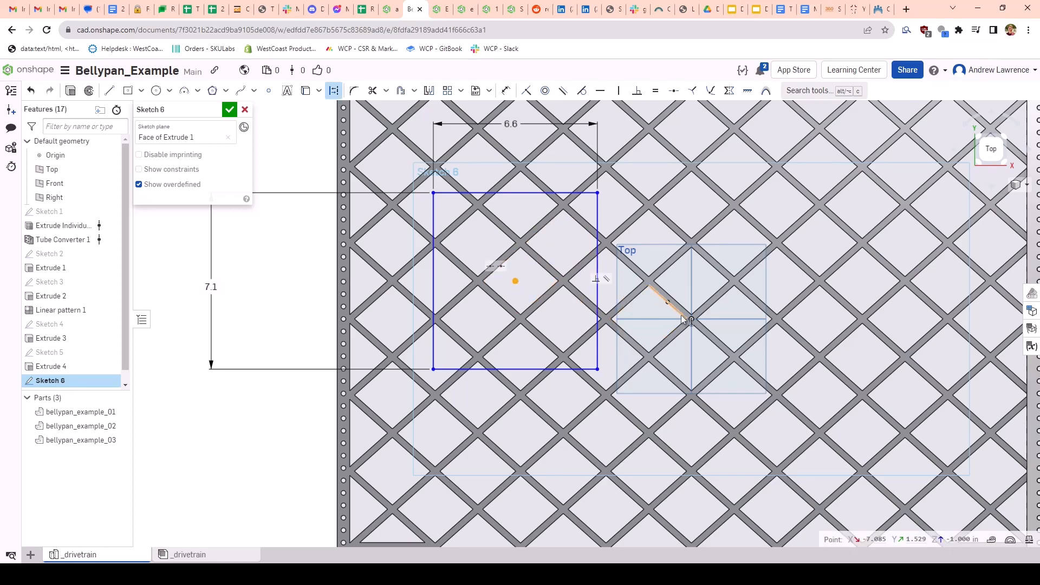
{"action": "scroll", "coordinate": [644, 306], "scroll_direction": "down", "scroll_amount": 2}
{"action": "scroll", "coordinate": [719, 327], "scroll_direction": "up", "scroll_amount": 2}
{"action": "key", "text": "q"}
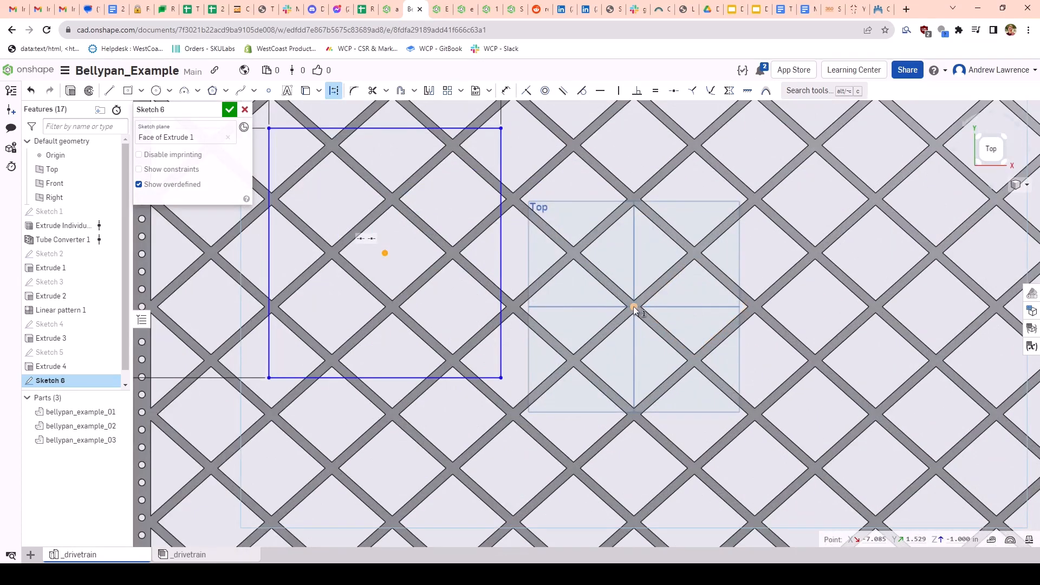
{"action": "key", "text": "Escape"}
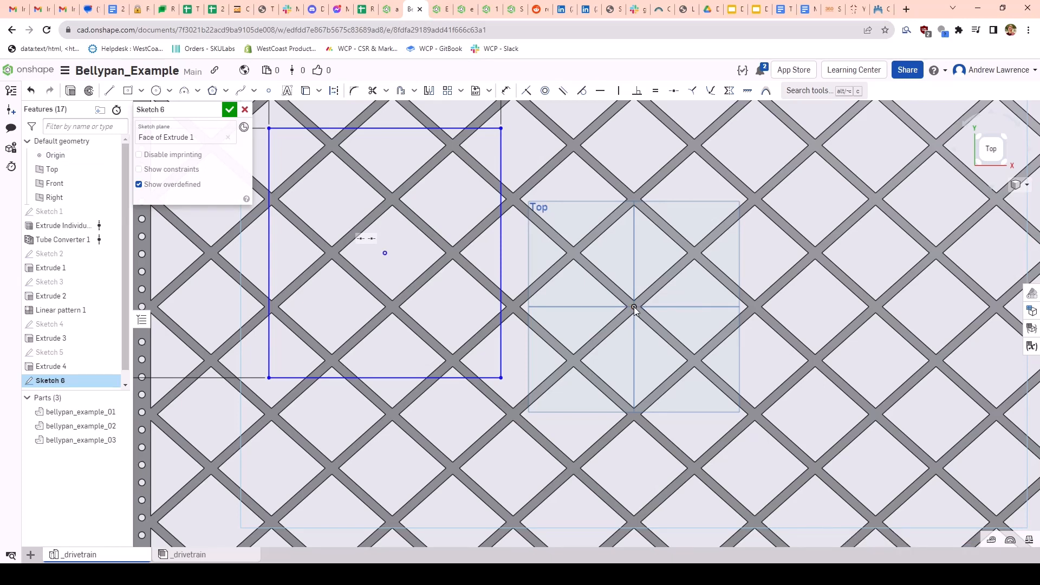
{"action": "scroll", "coordinate": [634, 307], "scroll_direction": "down", "scroll_amount": 2}
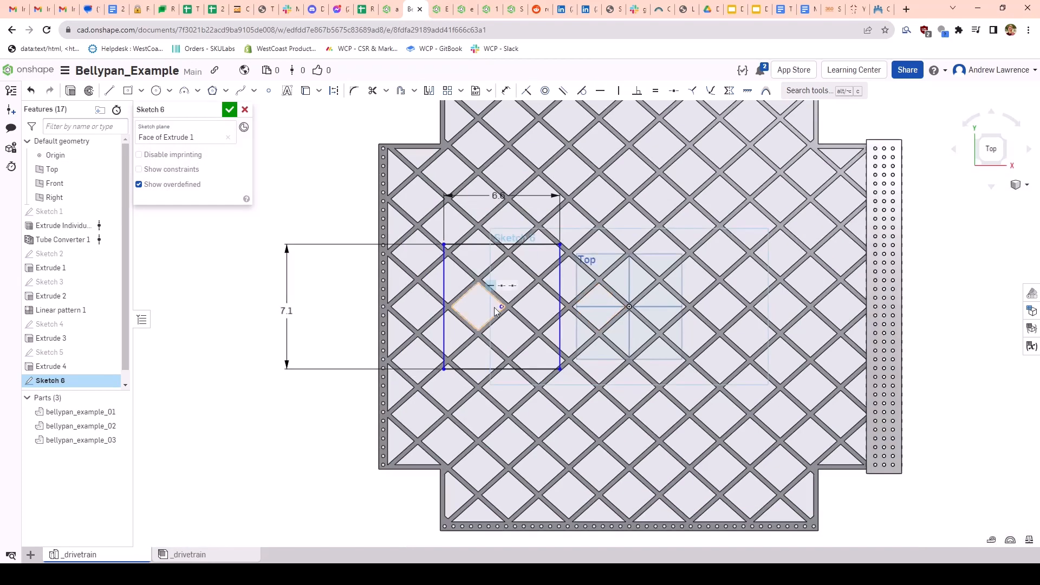
Step: Convert all four sides of the 7.1 by 6.6 in rectangle to construction lines
{"action": "scroll", "coordinate": [538, 309], "scroll_direction": "up", "scroll_amount": 1}
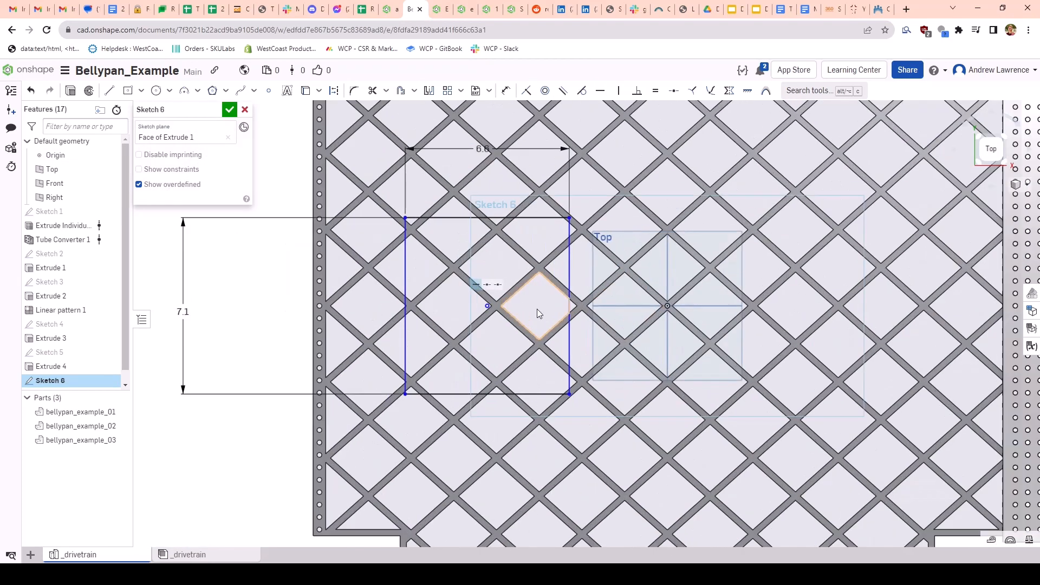
{"action": "left_click", "coordinate": [452, 217]}
{"action": "left_click", "coordinate": [402, 286]}
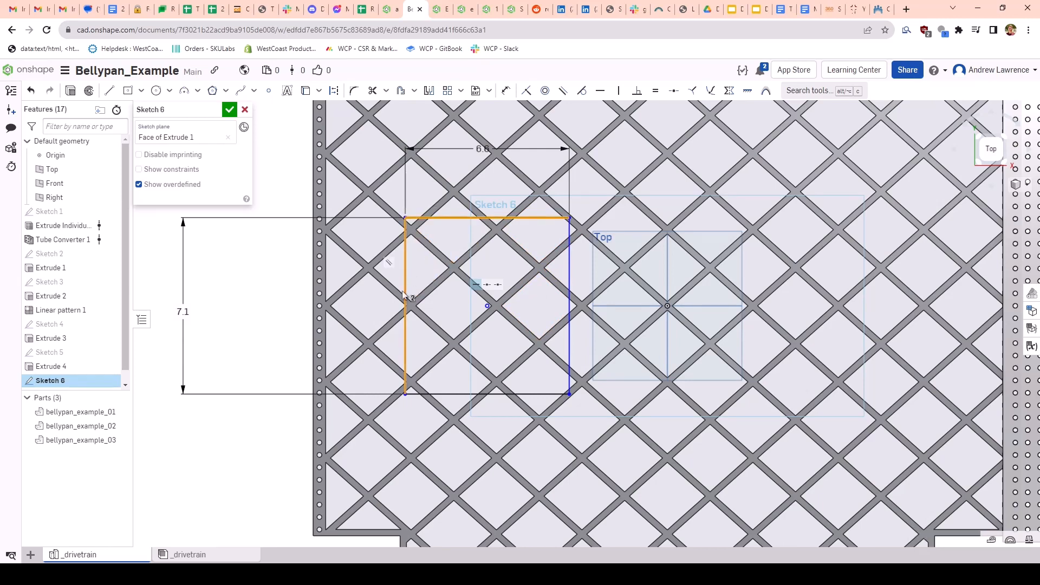
{"action": "left_click", "coordinate": [447, 393]}
{"action": "left_click", "coordinate": [568, 349]}
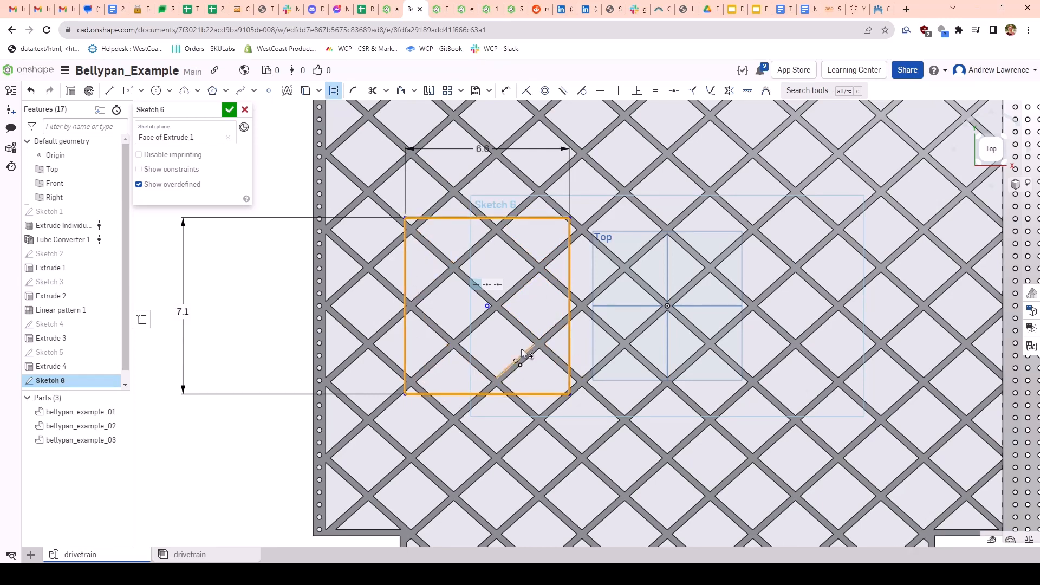
{"action": "key", "text": "q"}
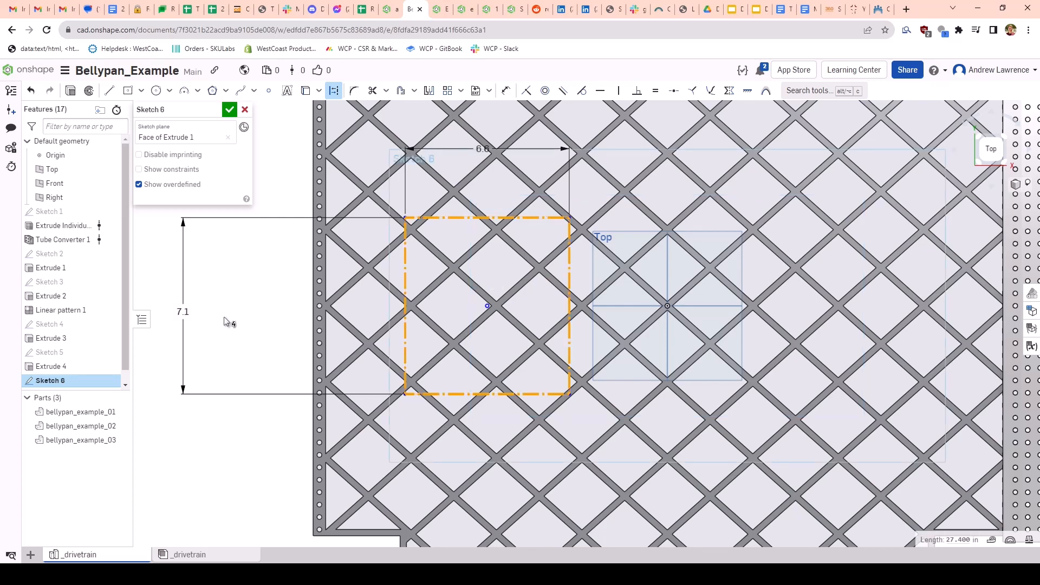
{"action": "left_click", "coordinate": [226, 322]}
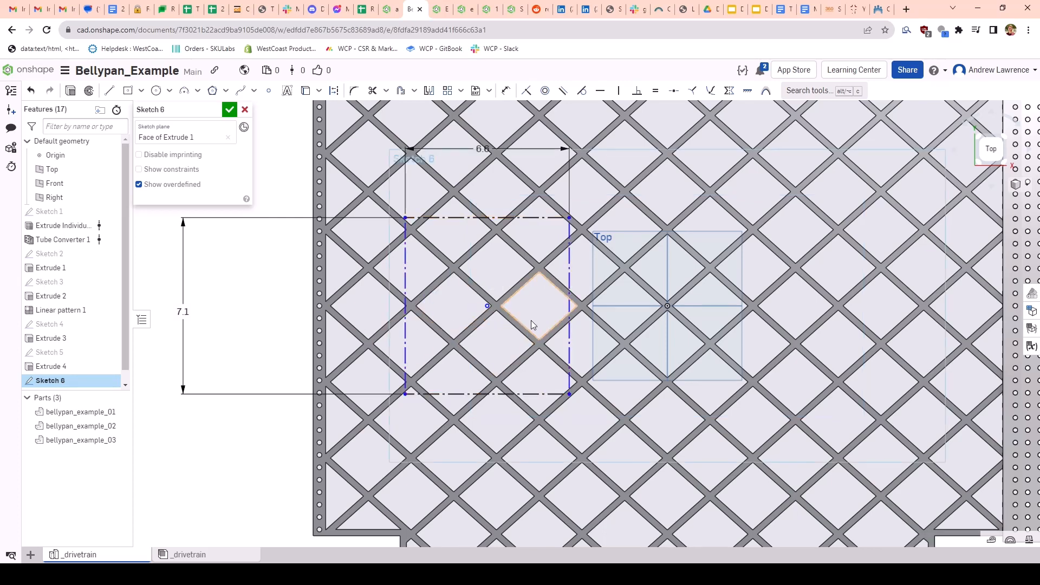
Step: Try to place the construction rectangle against the inner edge of the side tube nearest to it
{"action": "scroll", "coordinate": [531, 320], "scroll_direction": "up", "scroll_amount": 1}
{"action": "scroll", "coordinate": [485, 339], "scroll_direction": "down", "scroll_amount": 3}
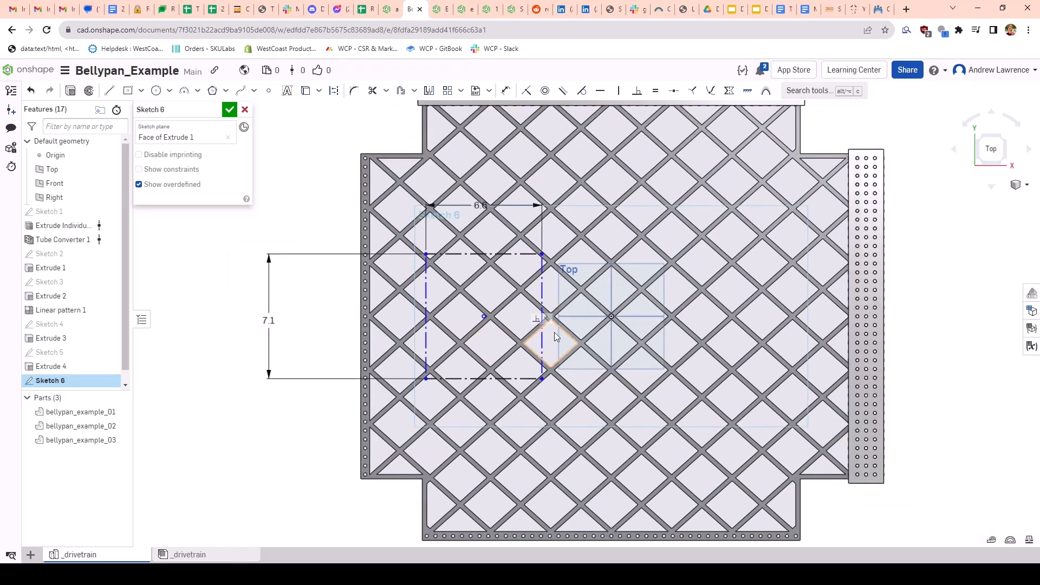
{"action": "scroll", "coordinate": [502, 314], "scroll_direction": "up", "scroll_amount": 2}
{"action": "left_click_drag", "start_coordinate": [471, 319], "coordinate": [450, 369]}
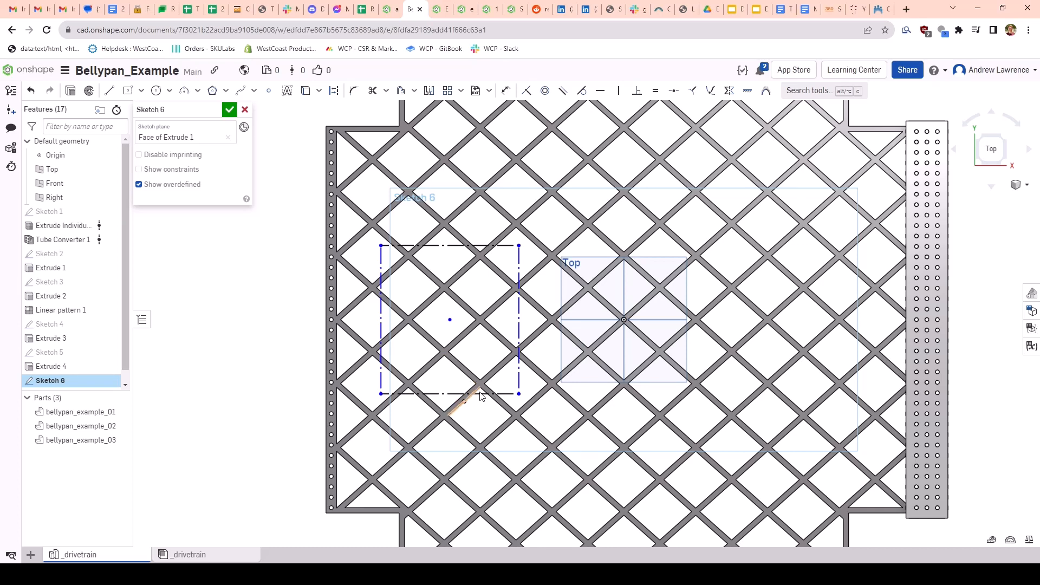
{"action": "scroll", "coordinate": [494, 394], "scroll_direction": "down", "scroll_amount": 3}
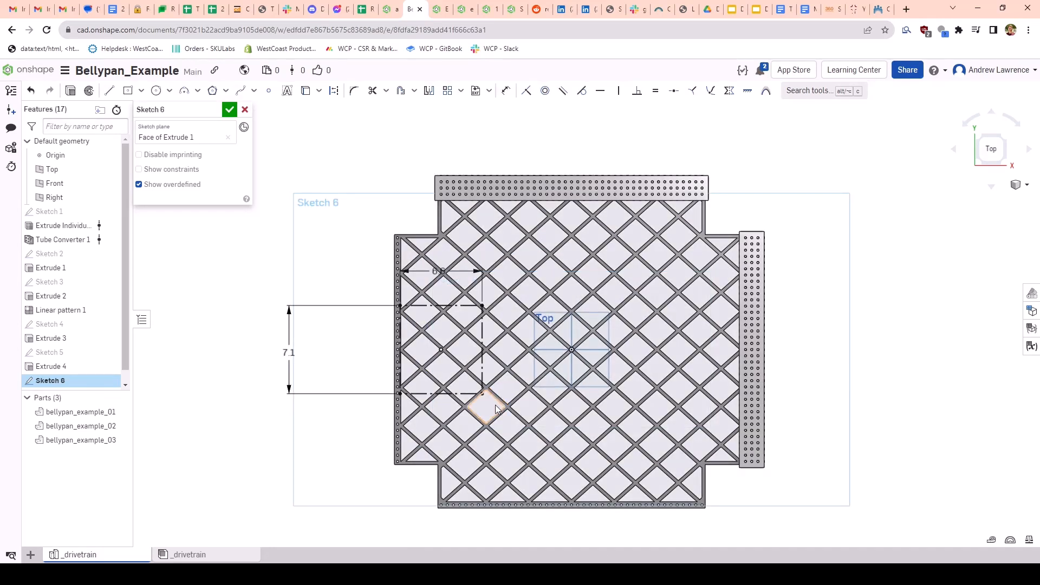
{"action": "scroll", "coordinate": [478, 332], "scroll_direction": "up", "scroll_amount": 2}
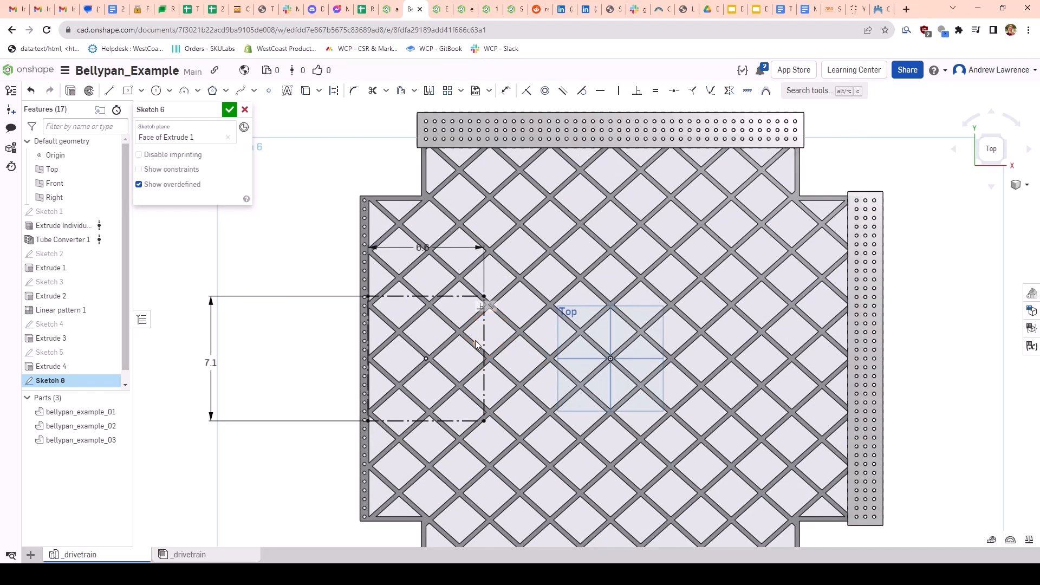
{"action": "key", "text": "ctrl+z"}
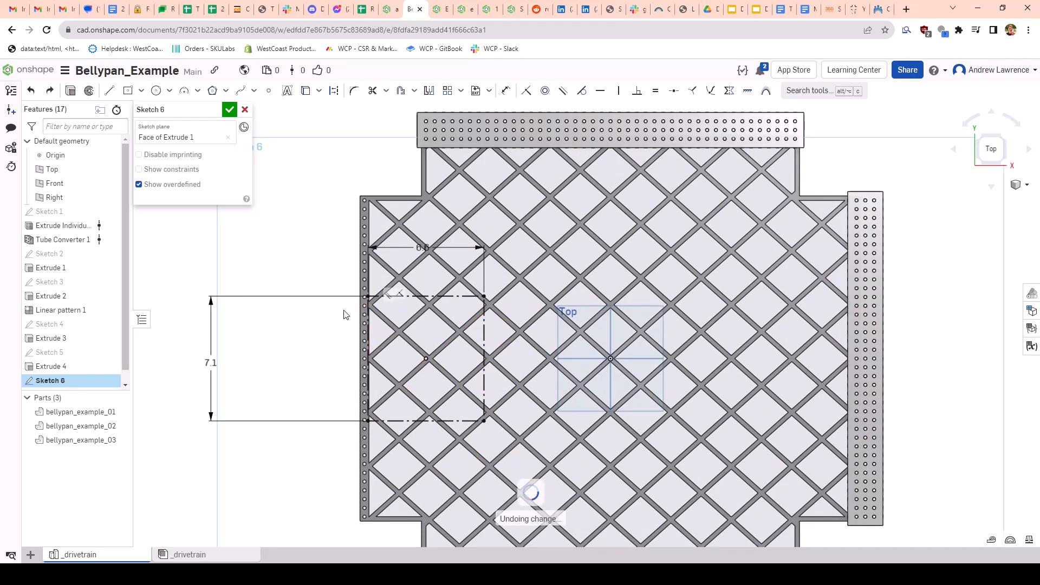
Step: Show Sketch 1 and project its vertical and horizontal centerlines into the current sketch
{"action": "scroll", "coordinate": [403, 303], "scroll_direction": "down", "scroll_amount": 2}
{"action": "scroll", "coordinate": [412, 302], "scroll_direction": "up", "scroll_amount": 2}
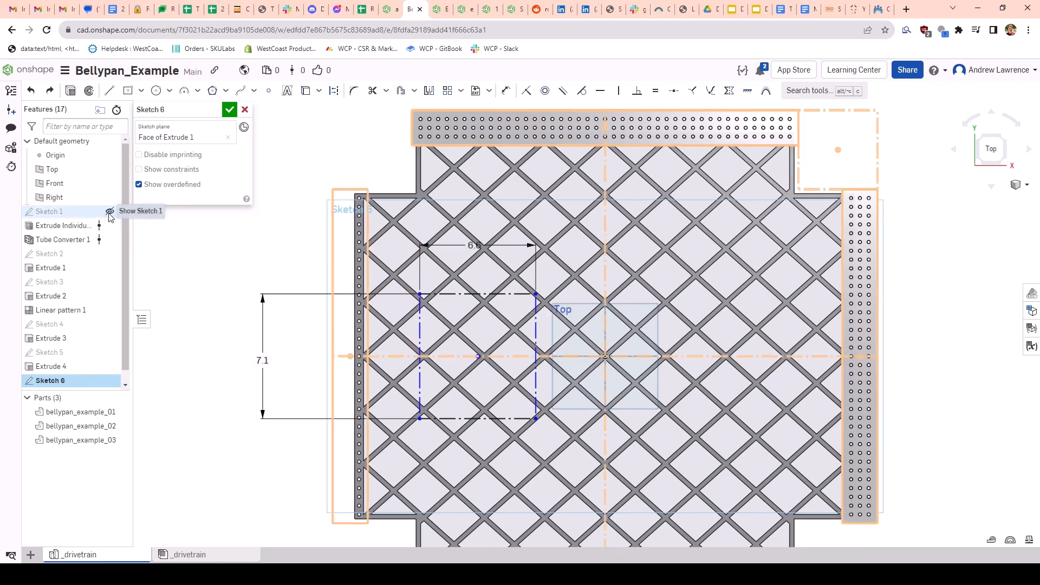
{"action": "left_click", "coordinate": [110, 211]}
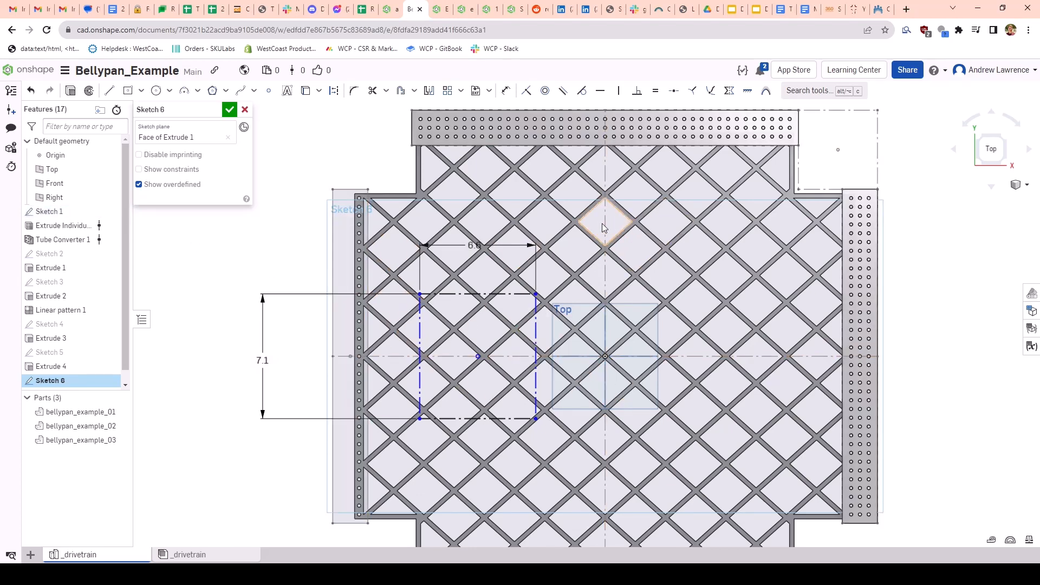
{"action": "key", "text": "u"}
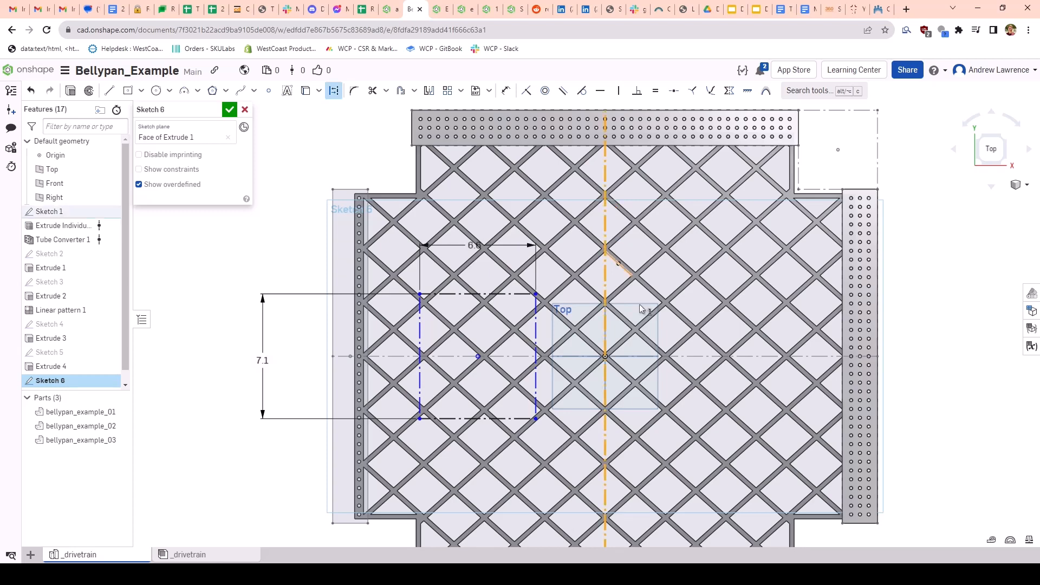
{"action": "left_click", "coordinate": [707, 356]}
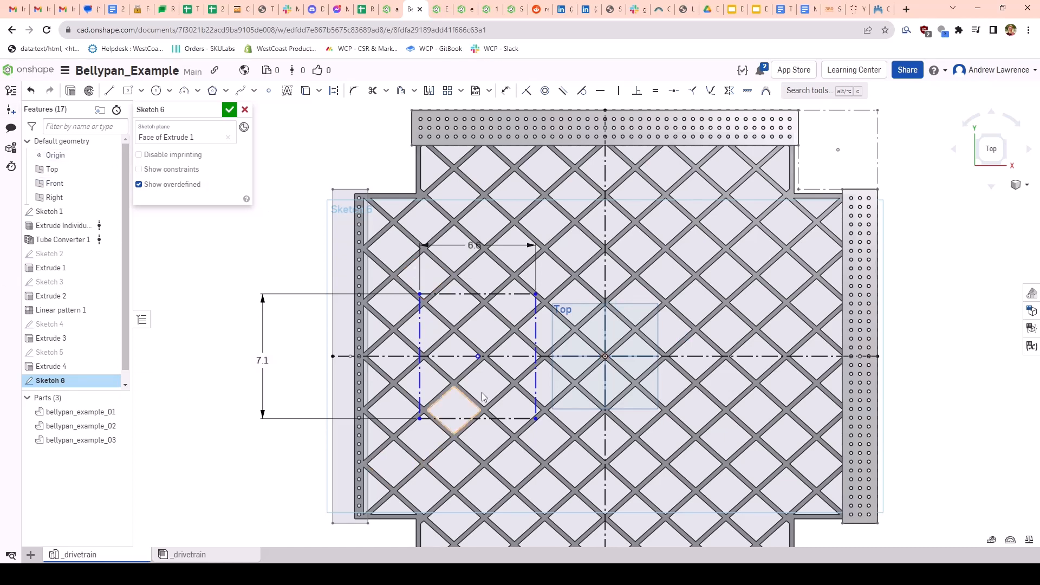
Step: Project the inner edge of the side tube opposite the rectangle into the current sketch as a reference line
{"action": "left_click", "coordinate": [841, 320]}
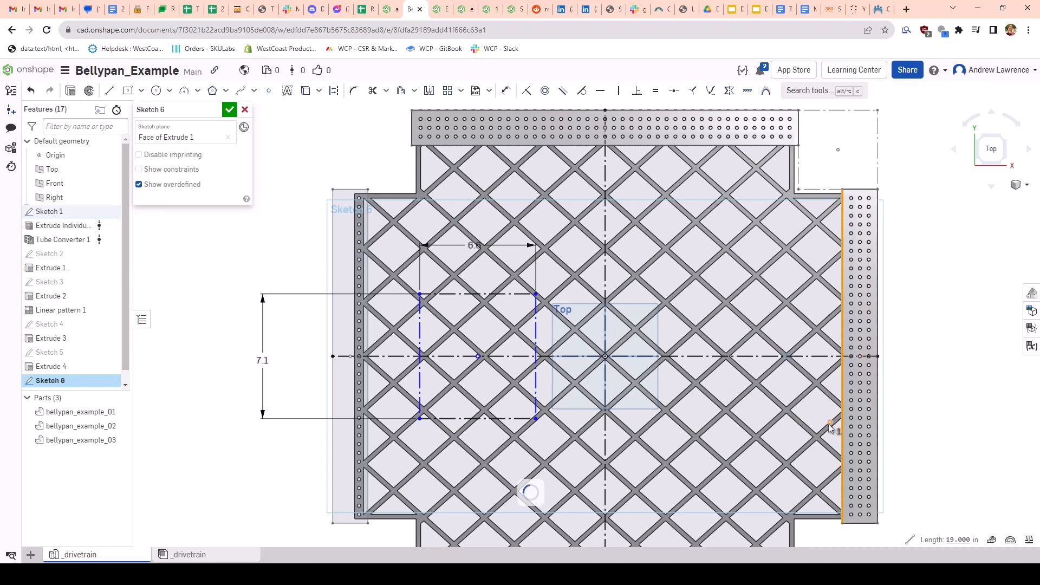
{"action": "scroll", "coordinate": [848, 362], "scroll_direction": "down", "scroll_amount": 2}
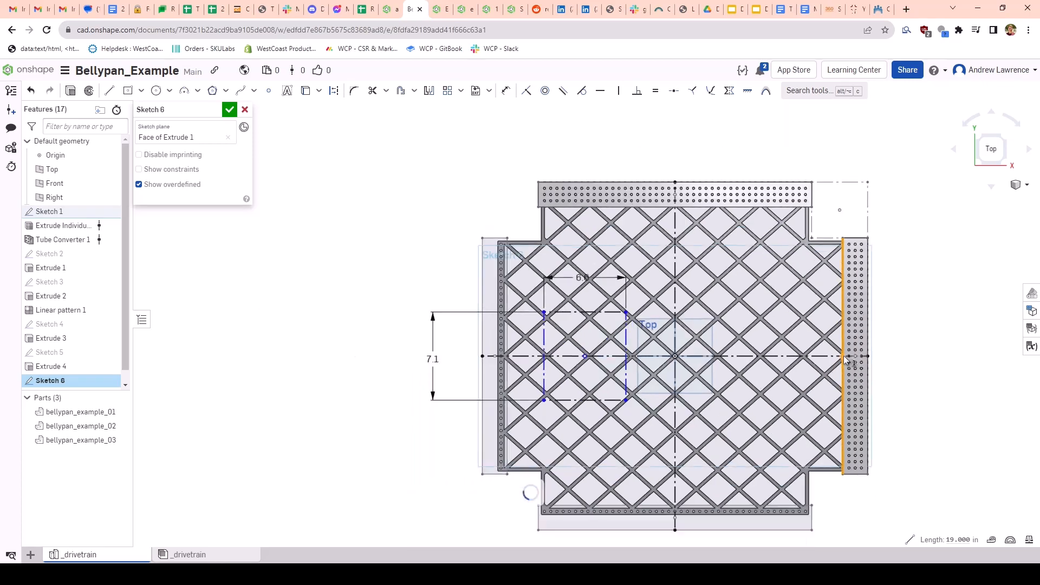
{"action": "scroll", "coordinate": [945, 346], "scroll_direction": "up", "scroll_amount": 1}
{"action": "scroll", "coordinate": [861, 350], "scroll_direction": "up", "scroll_amount": 3}
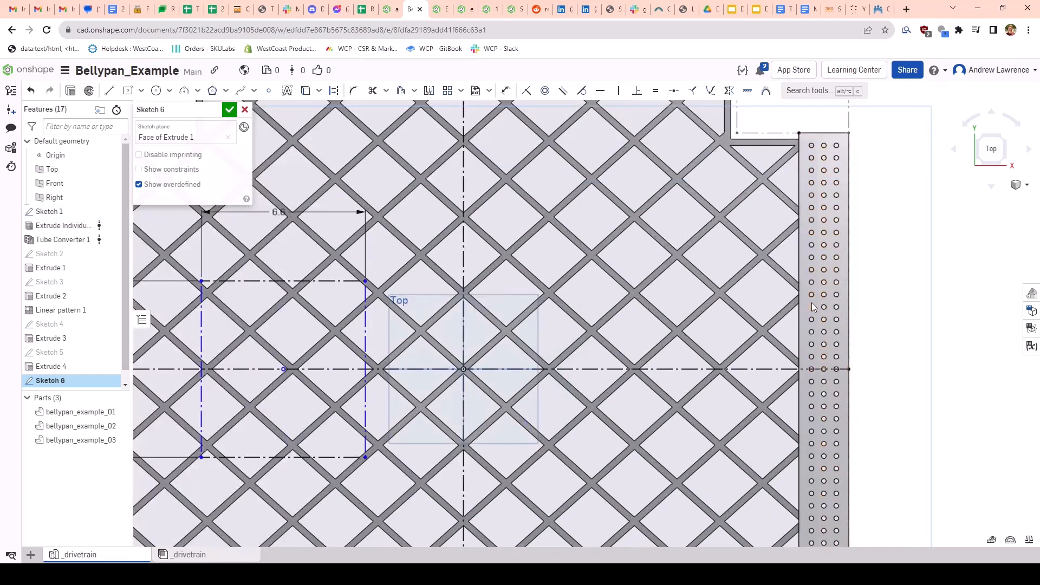
{"action": "key", "text": "d"}
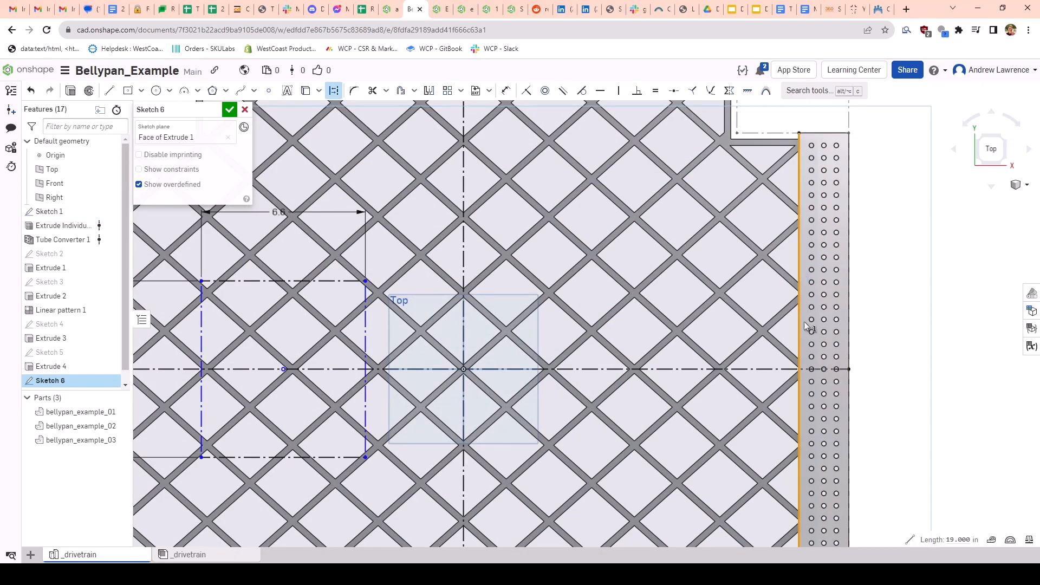
{"action": "scroll", "coordinate": [830, 388], "scroll_direction": "down", "scroll_amount": 3}
{"action": "scroll", "coordinate": [845, 347], "scroll_direction": "up", "scroll_amount": 1}
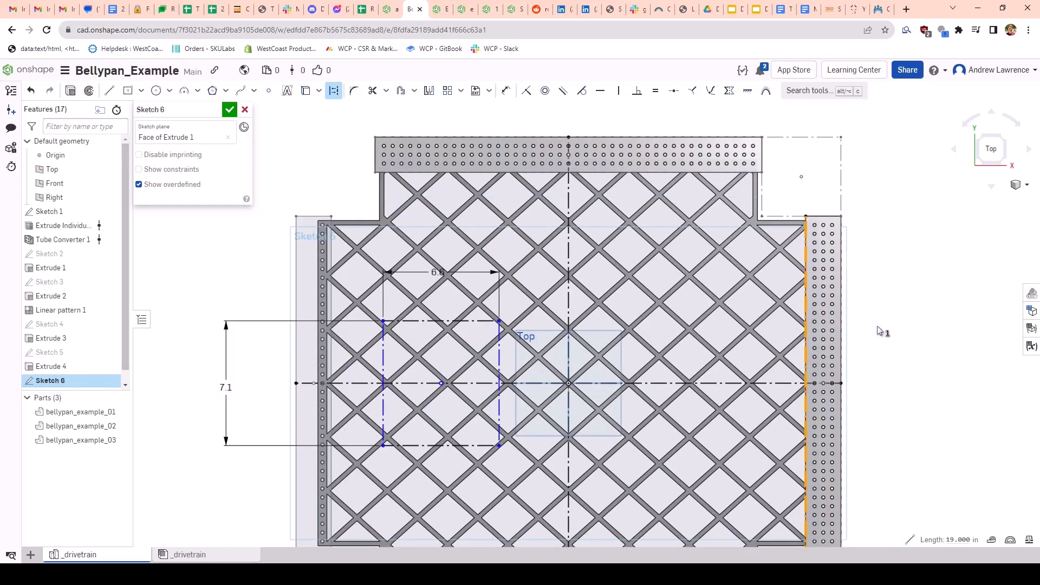
{"action": "key", "text": "Escape"}
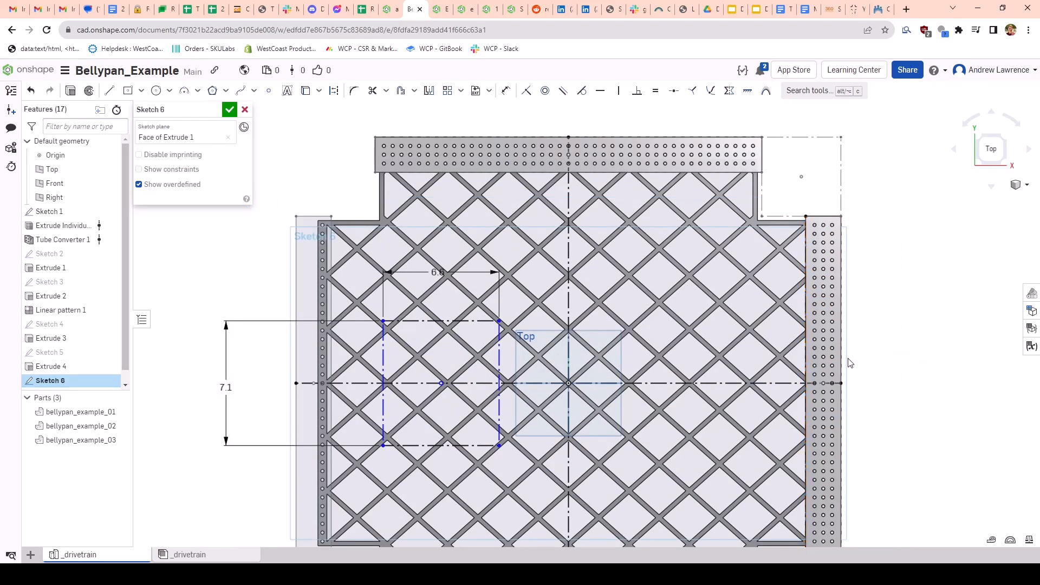
{"action": "left_click", "coordinate": [429, 91]}
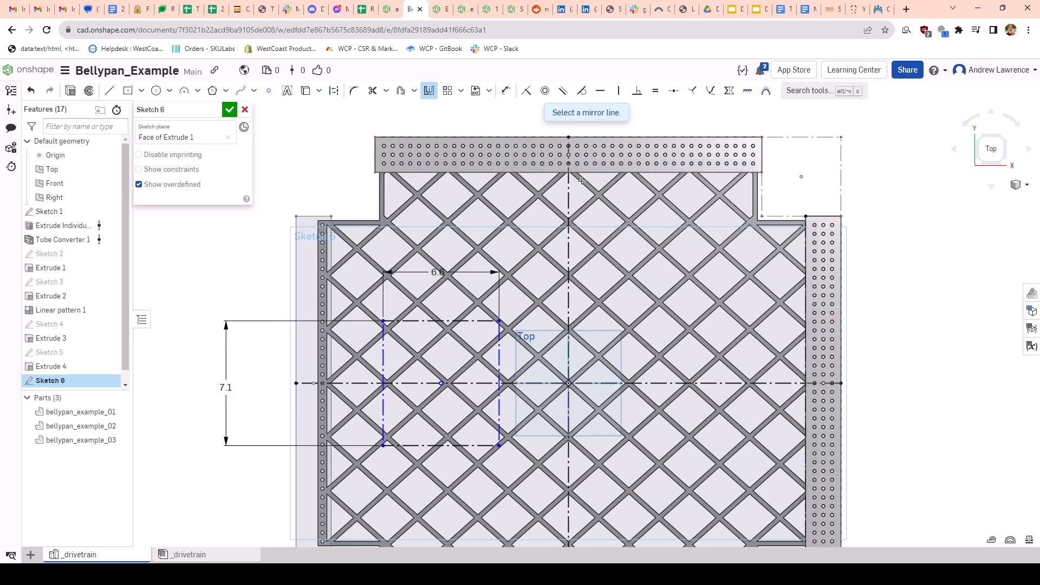
{"action": "left_click", "coordinate": [568, 247]}
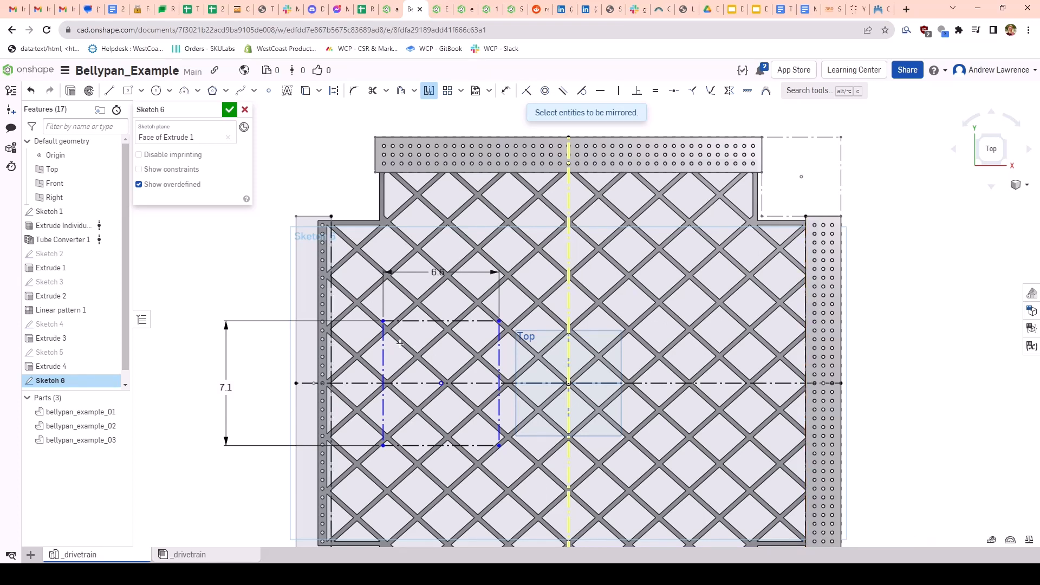
{"action": "scroll", "coordinate": [400, 343], "scroll_direction": "down", "scroll_amount": 3}
{"action": "scroll", "coordinate": [328, 286], "scroll_direction": "up", "scroll_amount": 1}
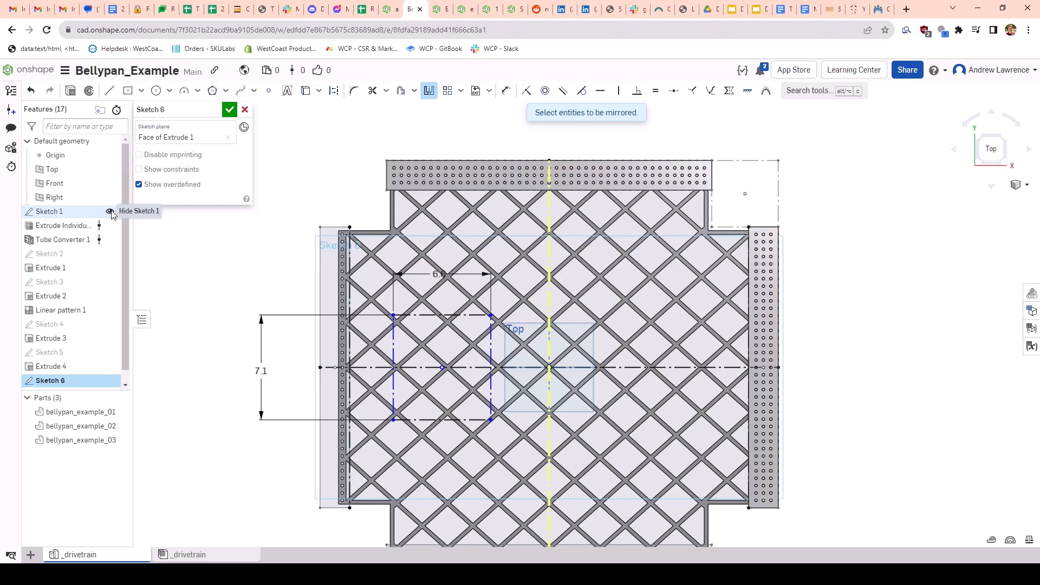
{"action": "left_click", "coordinate": [429, 91]}
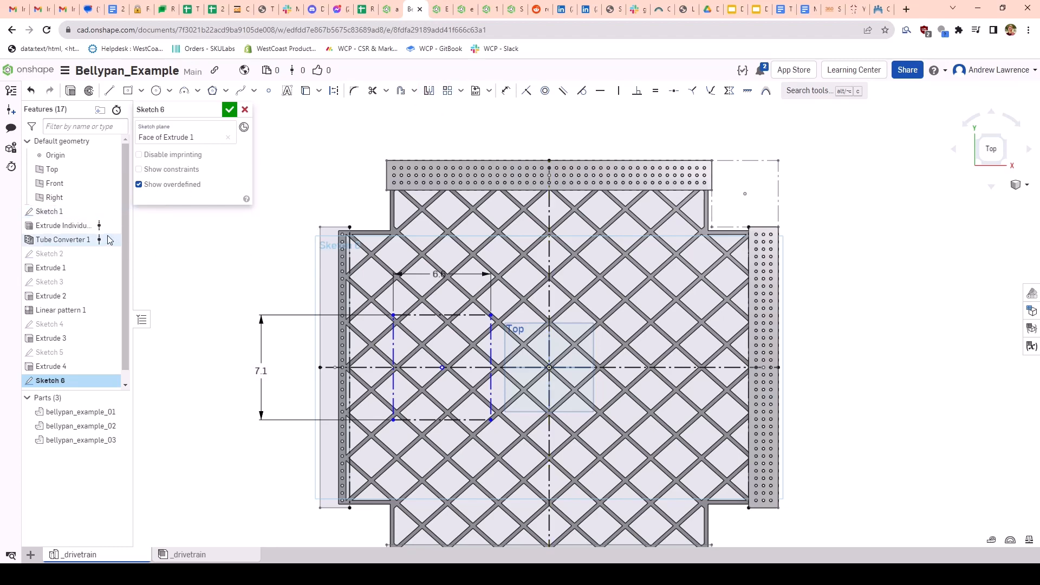
Step: Hide Sketch 1 and make the 7.1 by 6.6 in rectangle's outer side coincident with the nearby side tube's projected inner edge
{"action": "scroll", "coordinate": [318, 255], "scroll_direction": "up", "scroll_amount": 3}
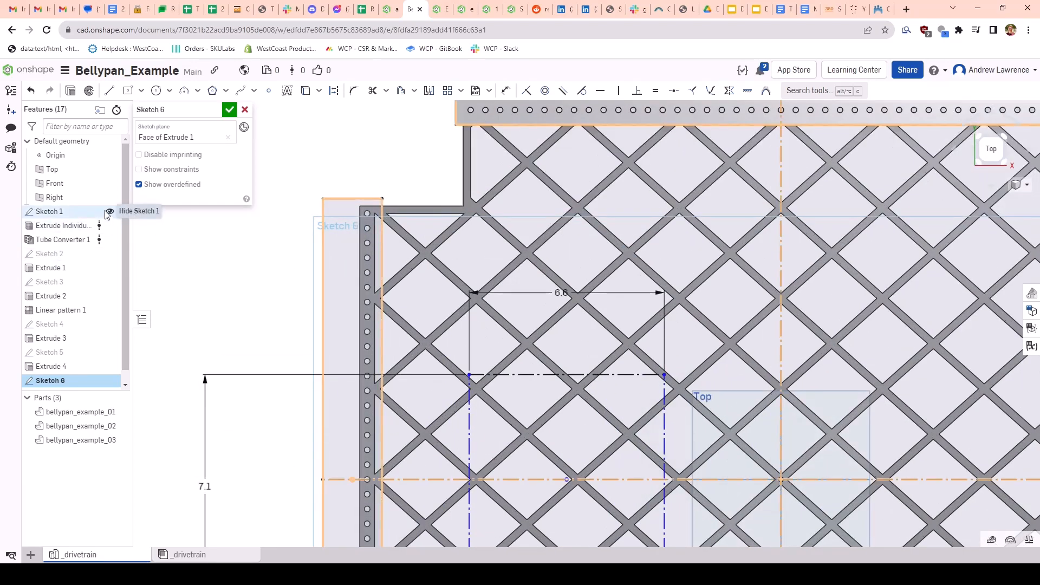
{"action": "scroll", "coordinate": [394, 312], "scroll_direction": "down", "scroll_amount": 3}
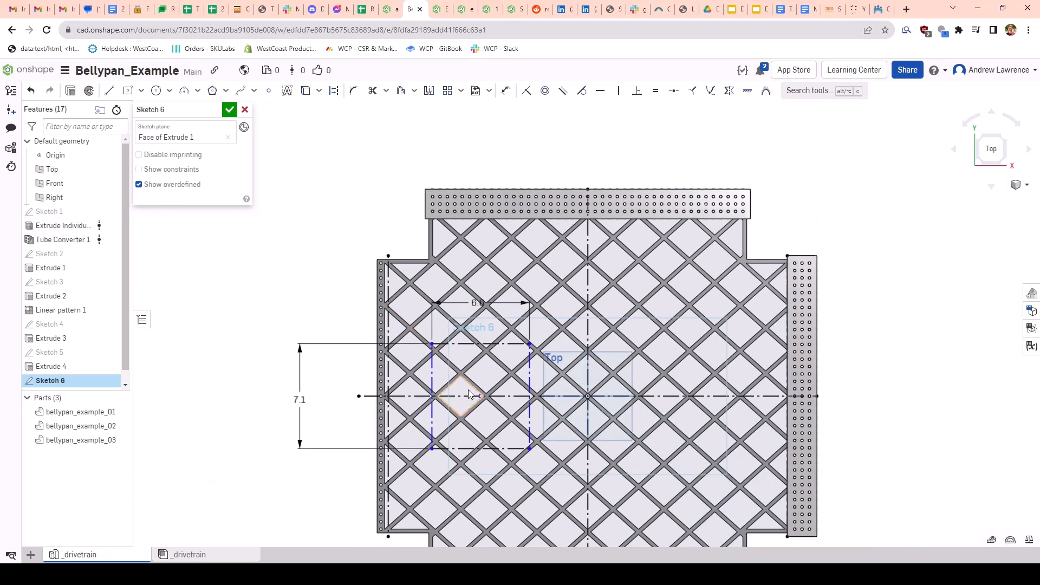
{"action": "scroll", "coordinate": [442, 383], "scroll_direction": "up", "scroll_amount": 2}
{"action": "scroll", "coordinate": [441, 384], "scroll_direction": "up", "scroll_amount": 2}
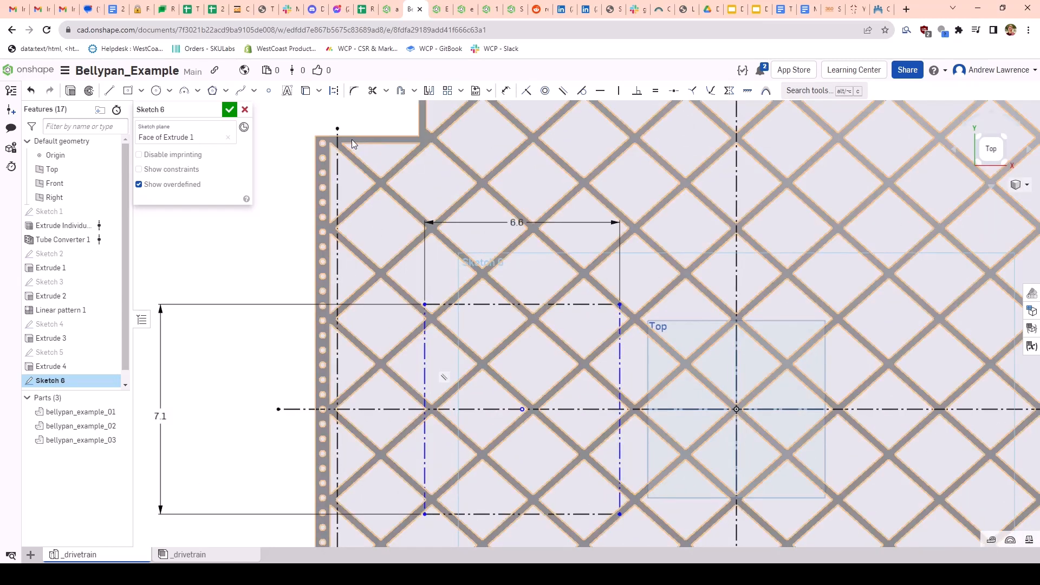
{"action": "left_click", "coordinate": [424, 375]}
{"action": "key", "text": "d"}
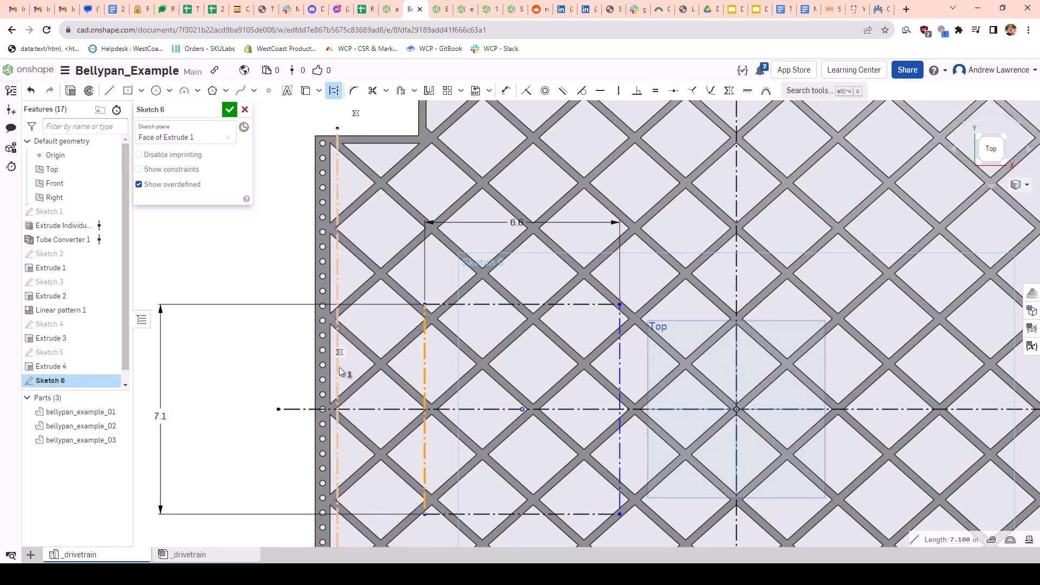
{"action": "left_click", "coordinate": [340, 371]}
{"action": "key", "text": "i"}
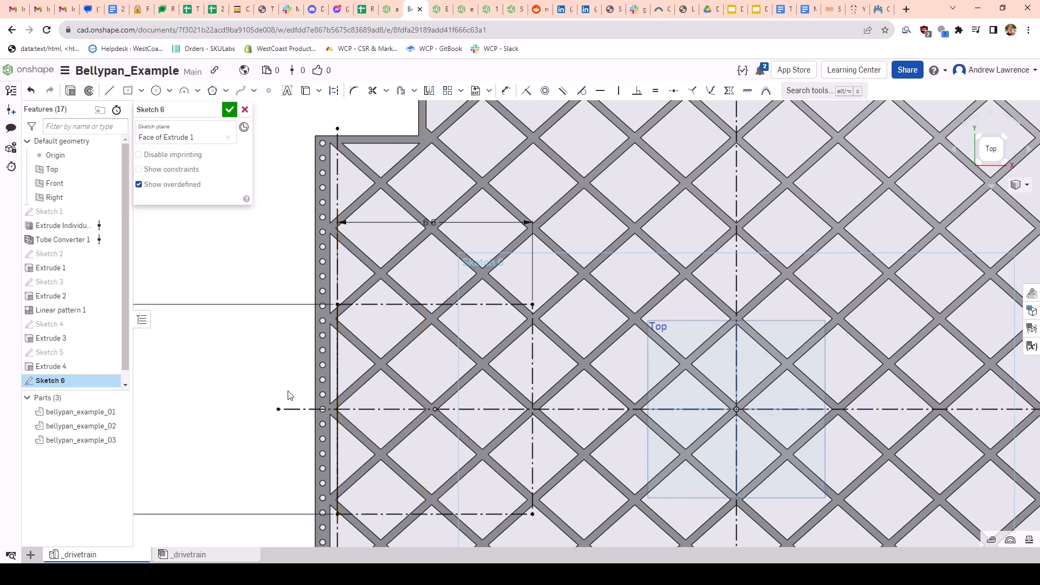
Step: Sketch a center-point rectangle about 7.2 in wide, centered on the horizontal centerline just beside the origin
{"action": "scroll", "coordinate": [497, 414], "scroll_direction": "down", "scroll_amount": 3}
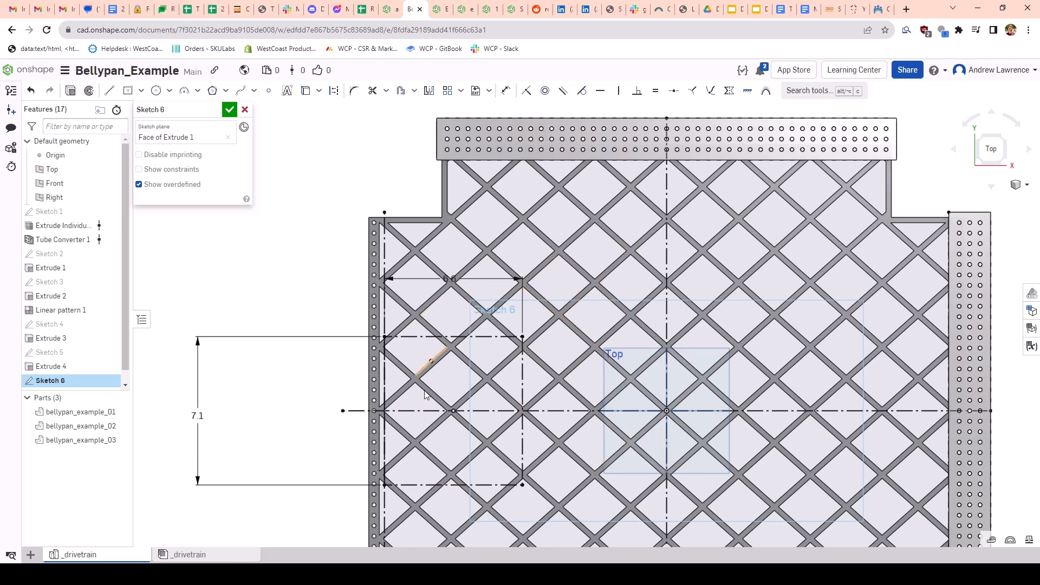
{"action": "scroll", "coordinate": [544, 409], "scroll_direction": "down", "scroll_amount": 3}
{"action": "scroll", "coordinate": [681, 412], "scroll_direction": "up", "scroll_amount": 2}
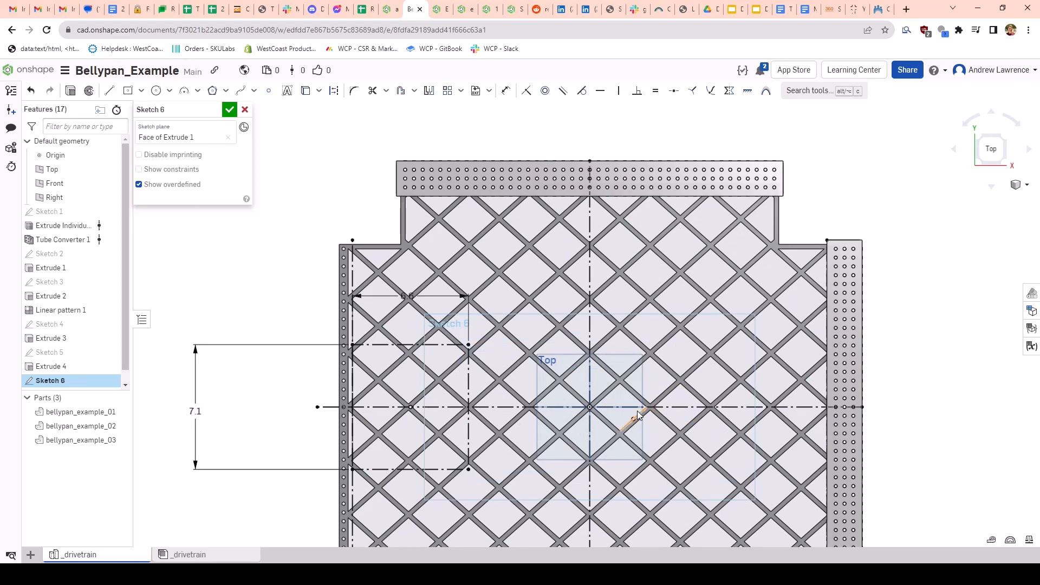
{"action": "scroll", "coordinate": [690, 414], "scroll_direction": "up", "scroll_amount": 2}
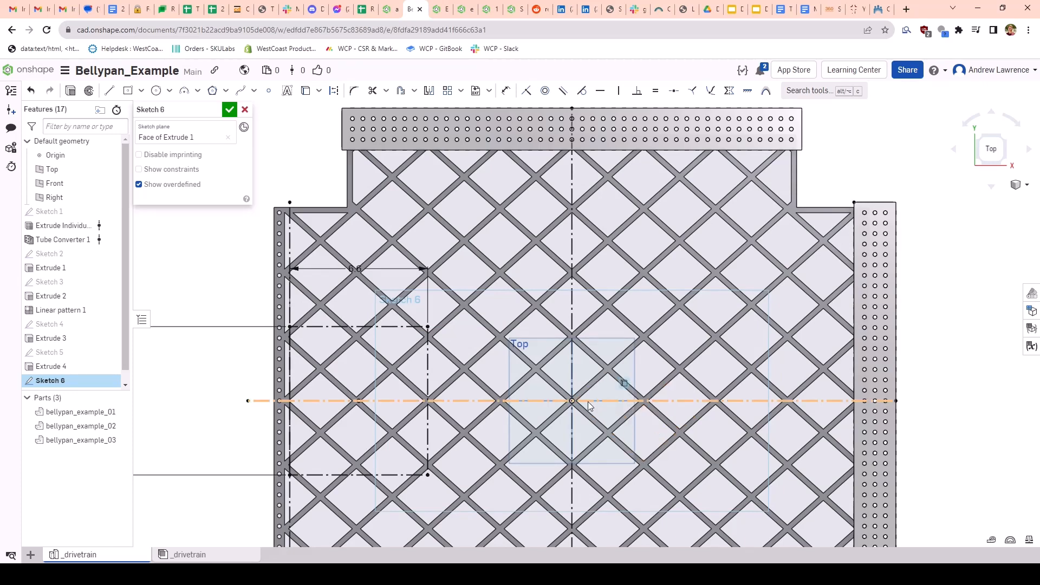
{"action": "scroll", "coordinate": [606, 407], "scroll_direction": "up", "scroll_amount": 3}
{"action": "key", "text": "g"}
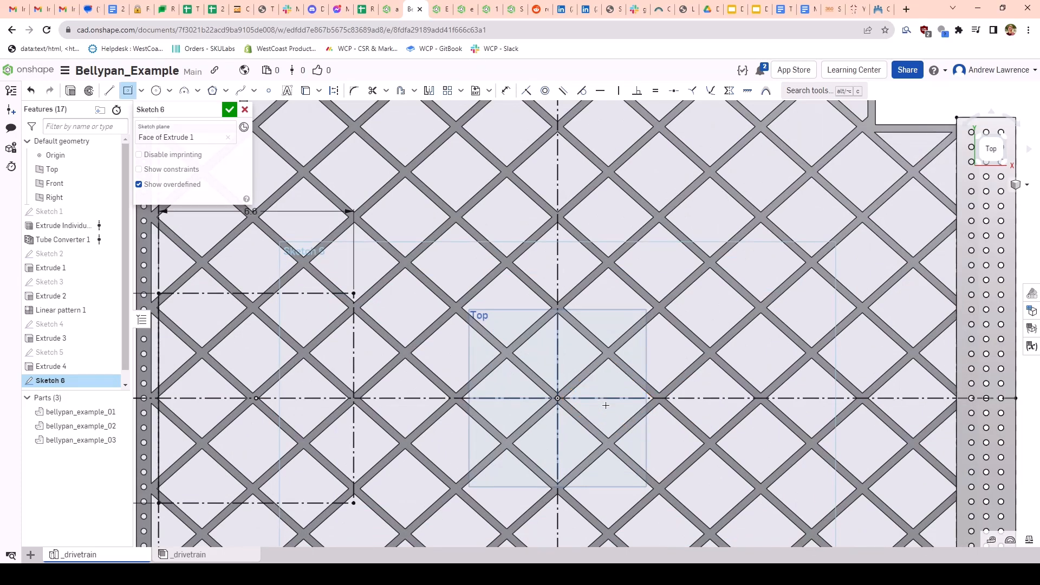
{"action": "left_click", "coordinate": [607, 404]}
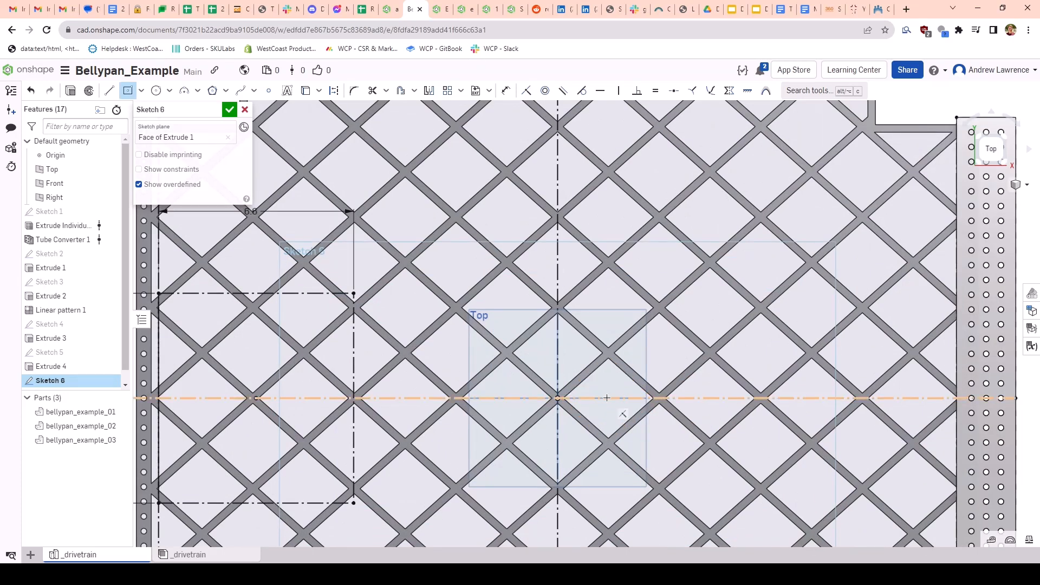
{"action": "left_click", "coordinate": [501, 483]}
{"action": "key", "text": "Escape"}
{"action": "scroll", "coordinate": [560, 382], "scroll_direction": "down", "scroll_amount": 3}
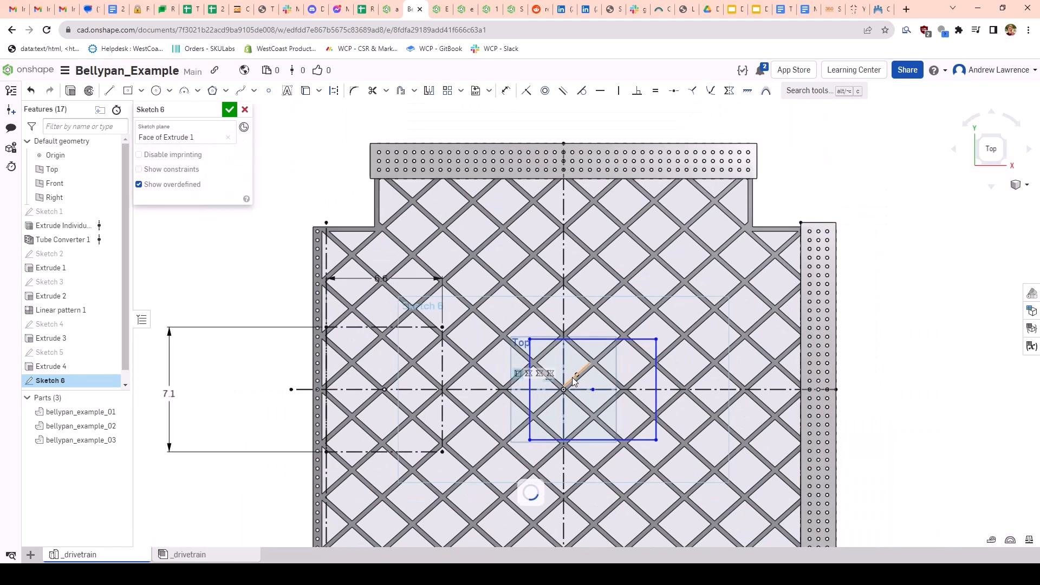
{"action": "scroll", "coordinate": [592, 369], "scroll_direction": "up", "scroll_amount": 1}
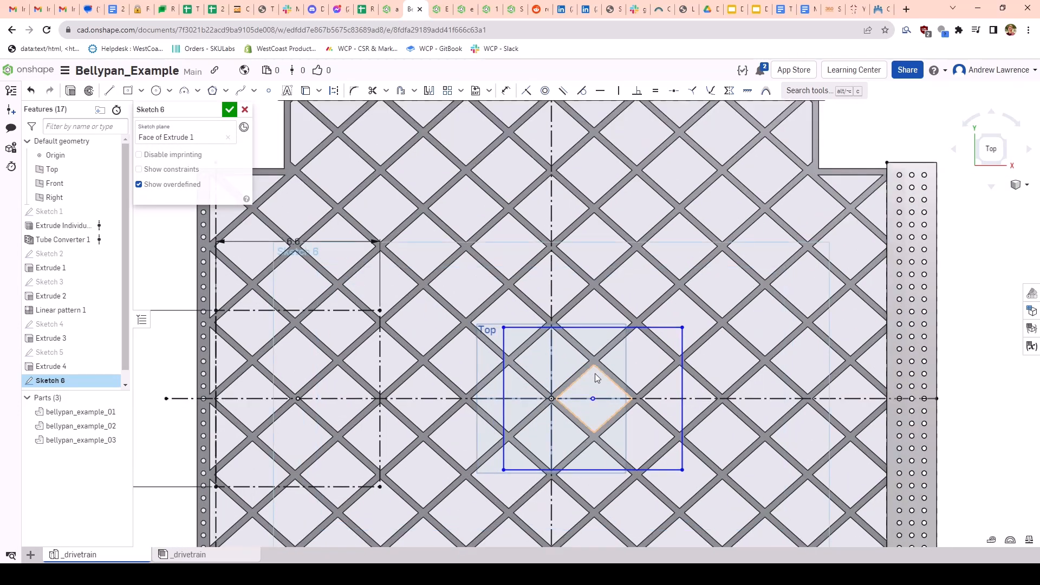
Step: Convert all four sides of the new center rectangle near the origin to construction lines
{"action": "left_click", "coordinate": [541, 327]}
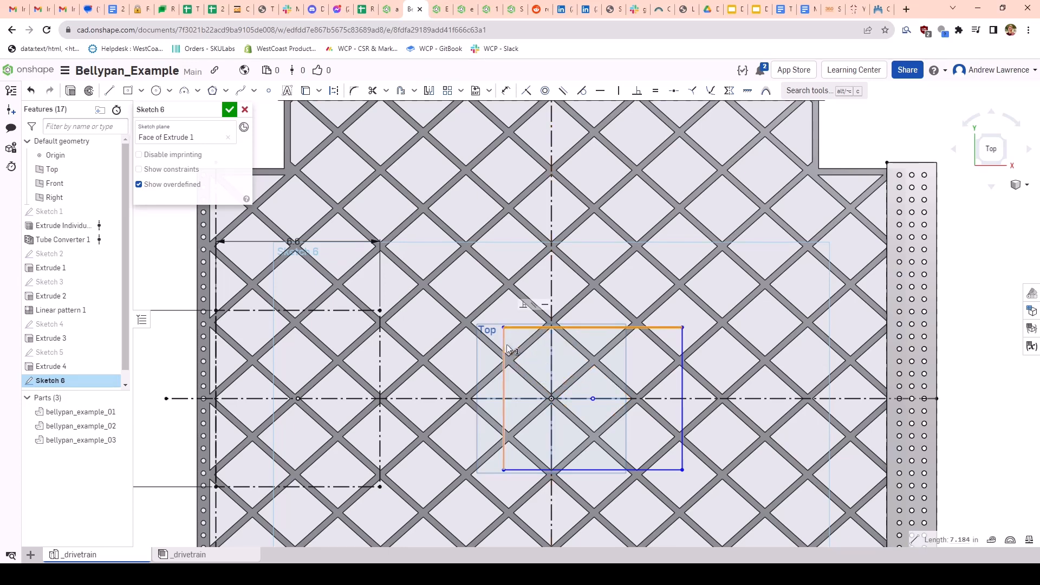
{"action": "left_click", "coordinate": [504, 405]}
{"action": "left_click", "coordinate": [526, 470]}
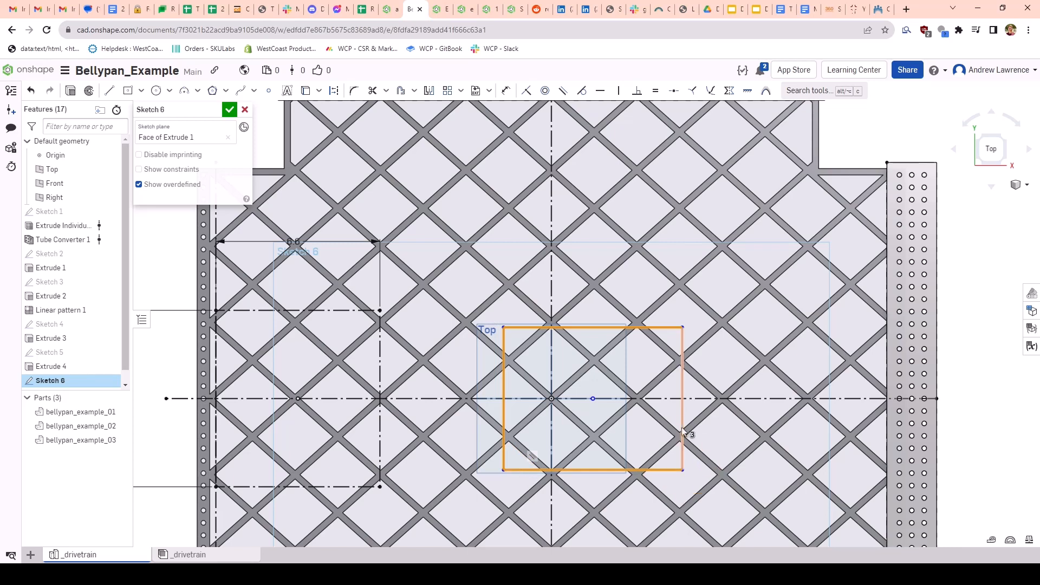
{"action": "left_click", "coordinate": [682, 426]}
{"action": "key", "text": "q"}
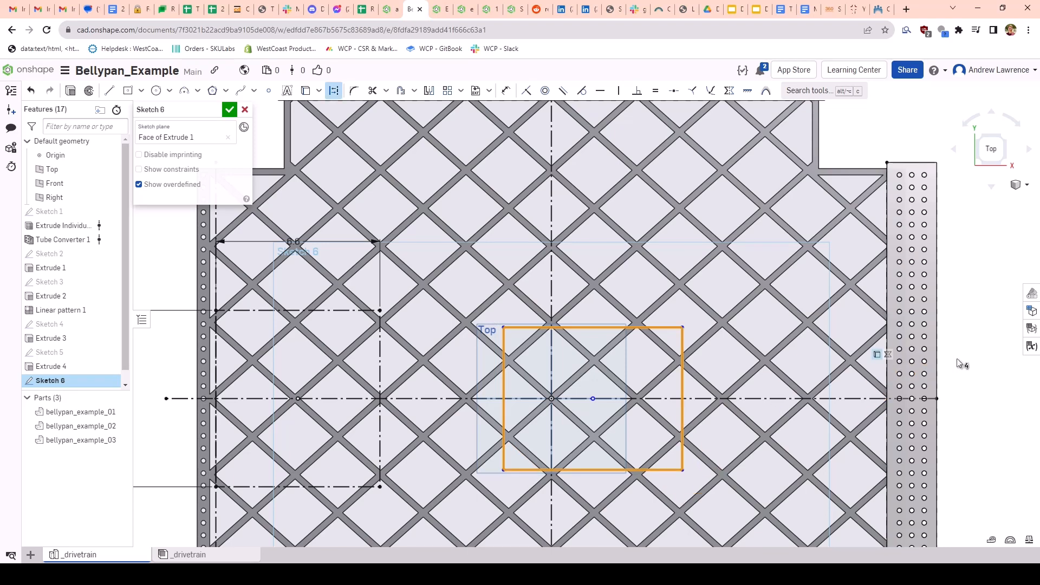
{"action": "left_click", "coordinate": [978, 391]}
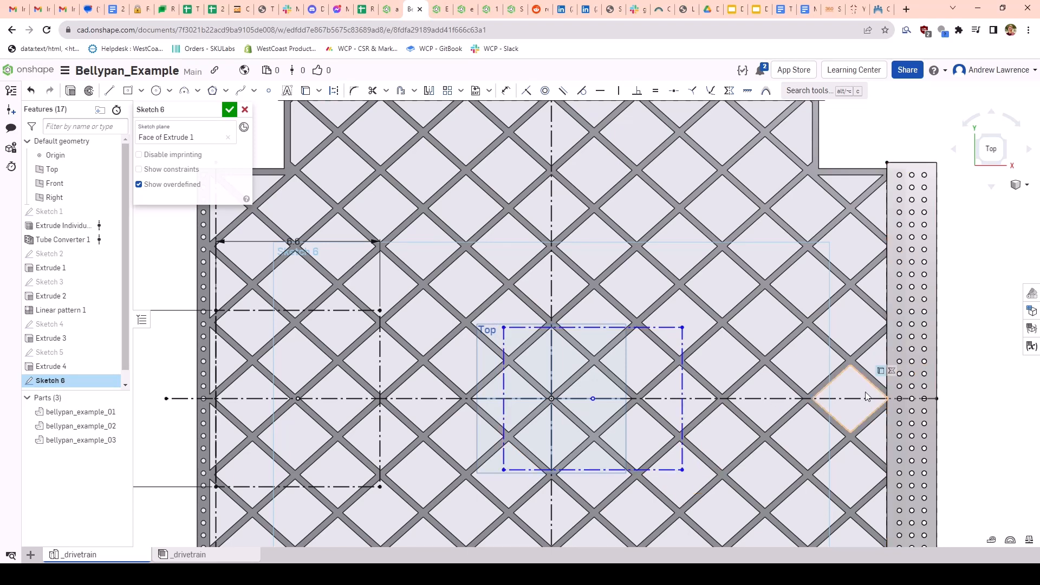
Step: Sketch a smaller center-point rectangle about 4.8 in wide inside the construction rectangle near the origin, sharing its center point
{"action": "scroll", "coordinate": [595, 414], "scroll_direction": "up", "scroll_amount": 3}
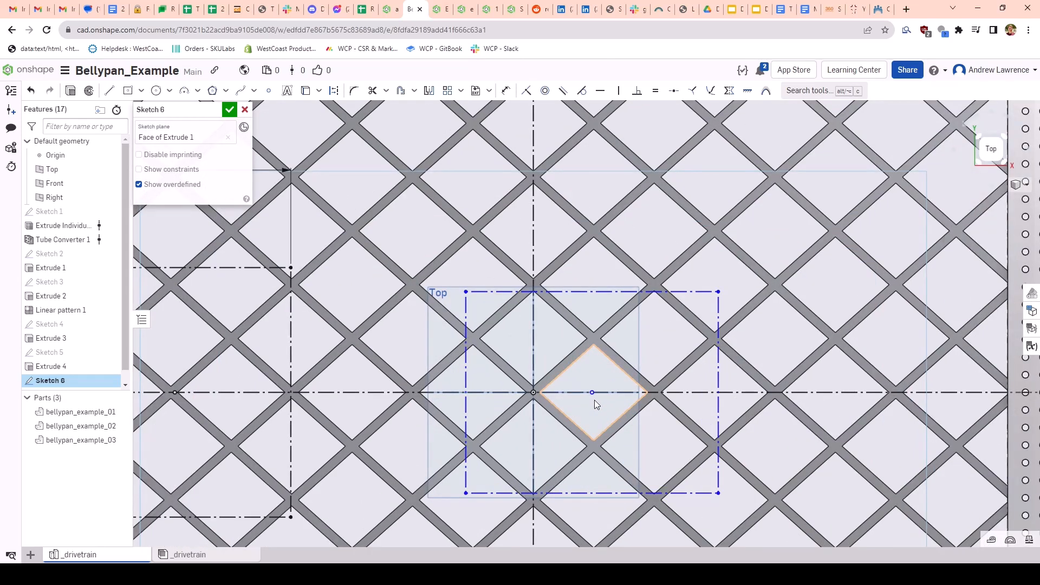
{"action": "key", "text": "g"}
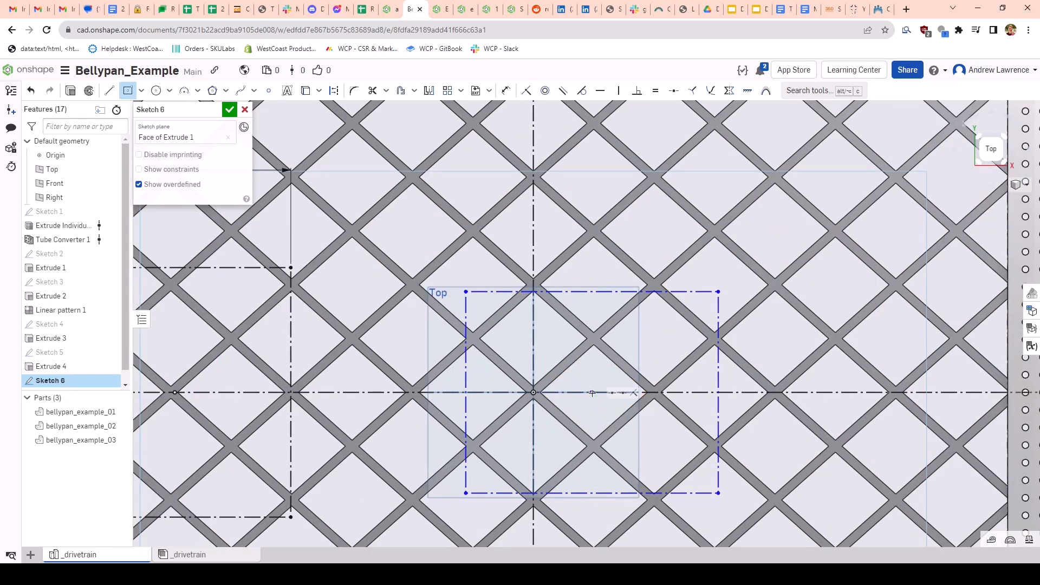
{"action": "left_click", "coordinate": [592, 392]}
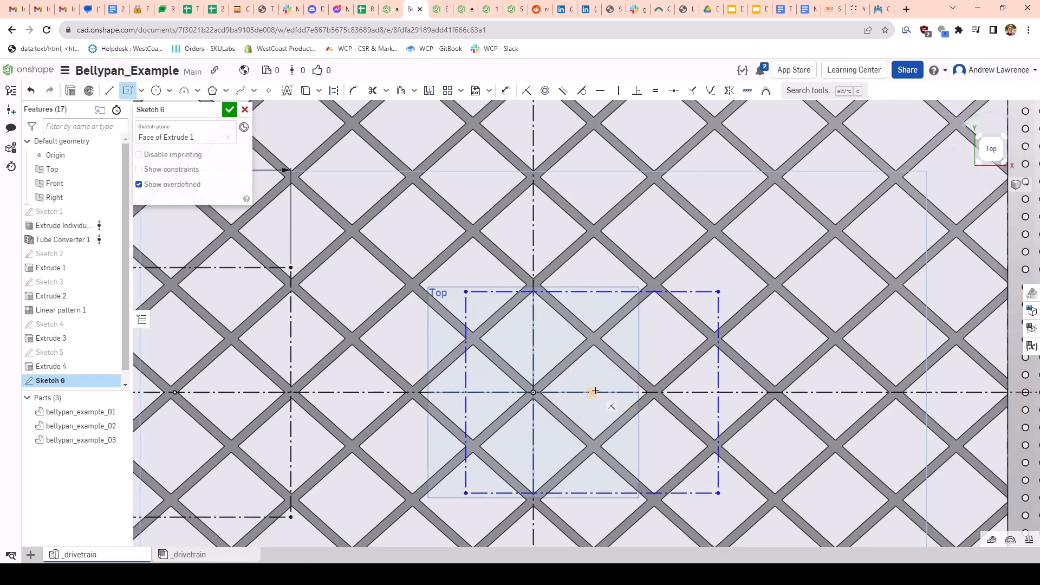
{"action": "left_click", "coordinate": [508, 323]}
{"action": "key", "text": "Escape"}
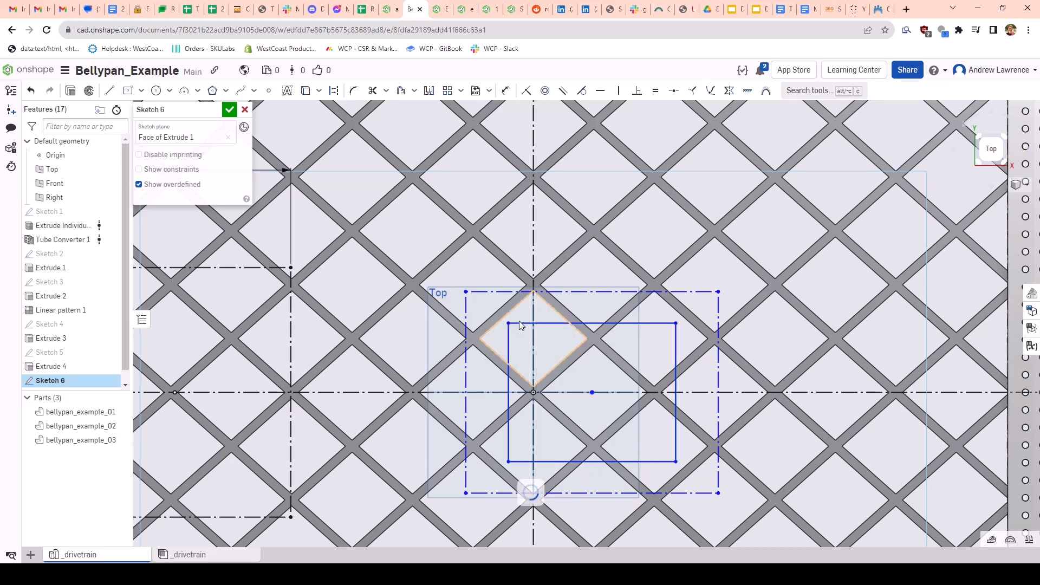
Step: Convert all four sides of the smaller inner rectangle to construction lines
{"action": "left_click", "coordinate": [519, 324]}
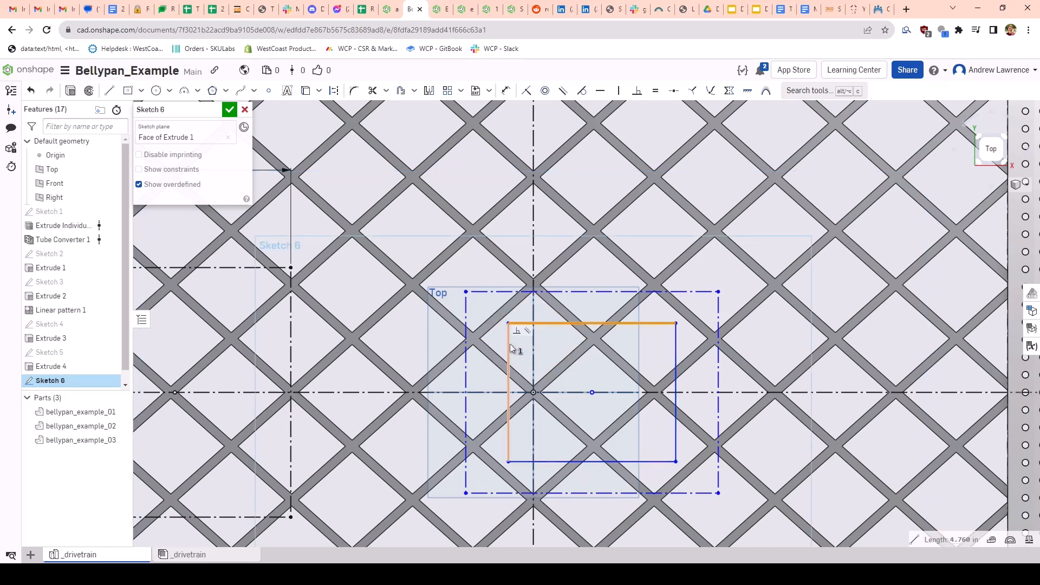
{"action": "left_click", "coordinate": [508, 350]}
{"action": "left_click", "coordinate": [592, 461]}
{"action": "left_click", "coordinate": [675, 452]}
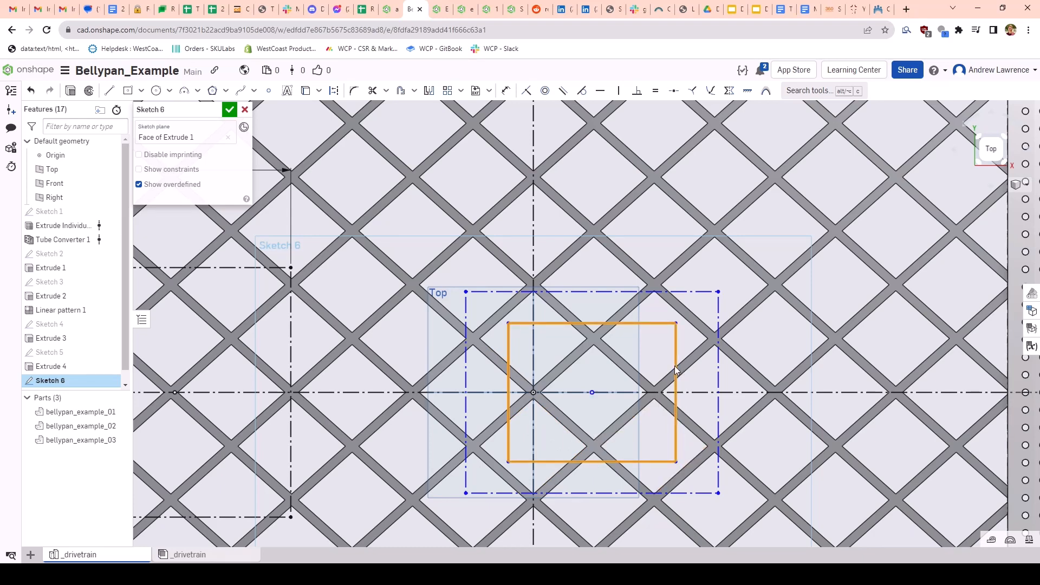
{"action": "key", "text": "o"}
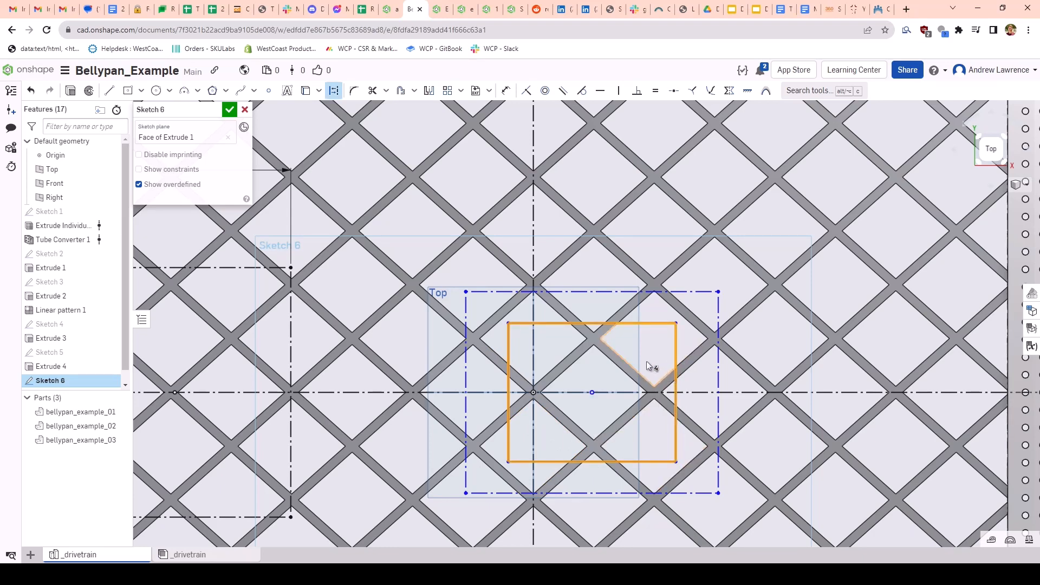
{"action": "scroll", "coordinate": [606, 351], "scroll_direction": "down", "scroll_amount": 5}
{"action": "key", "text": "Escape"}
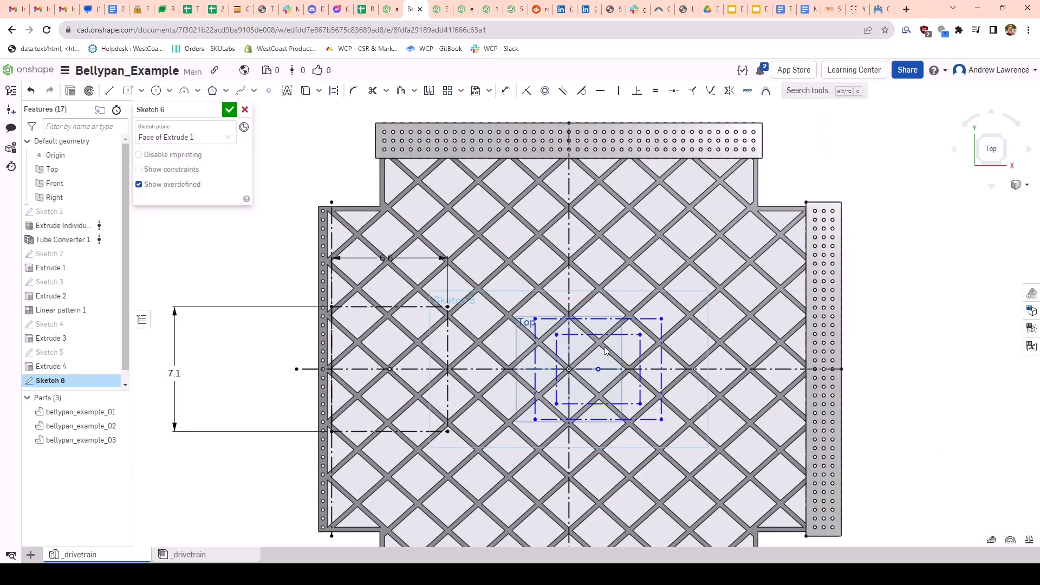
Step: Switch to the Electronics document, open CTRE_PDB, and copy the length of its outer outline's long edge
{"action": "scroll", "coordinate": [601, 346], "scroll_direction": "up", "scroll_amount": 5}
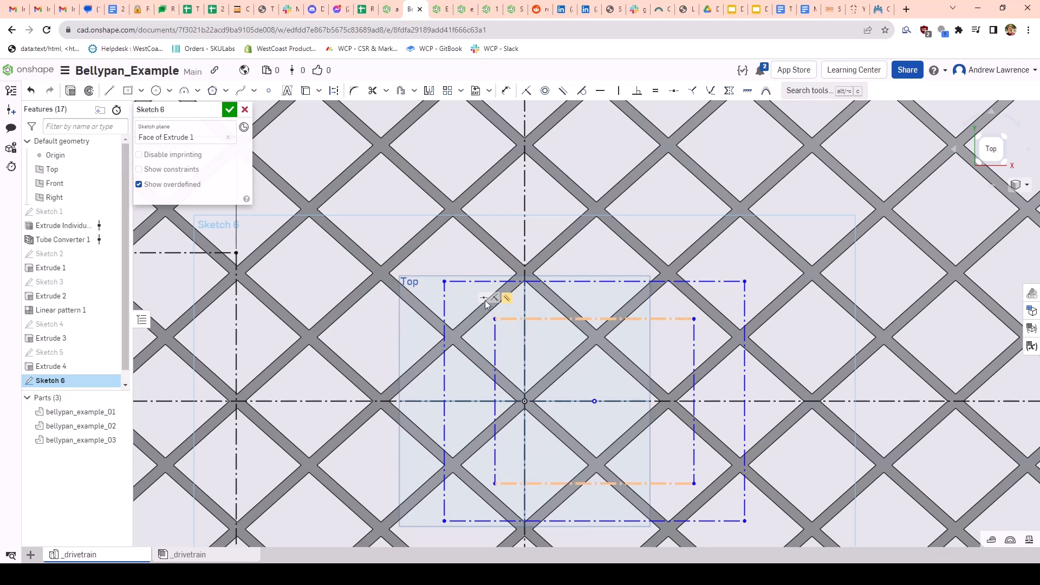
{"action": "scroll", "coordinate": [549, 346], "scroll_direction": "down", "scroll_amount": 5}
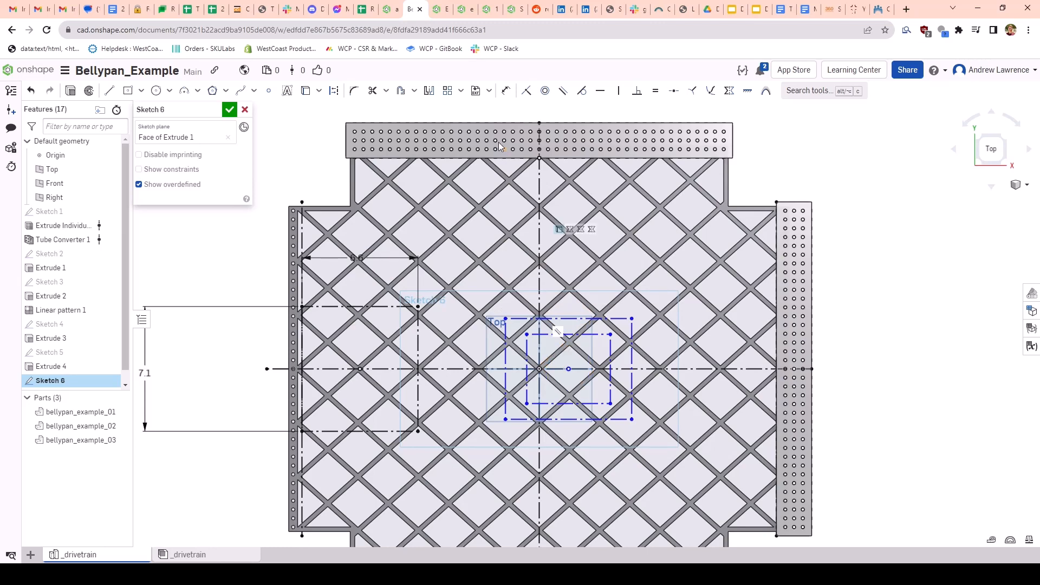
{"action": "left_click", "coordinate": [441, 9]}
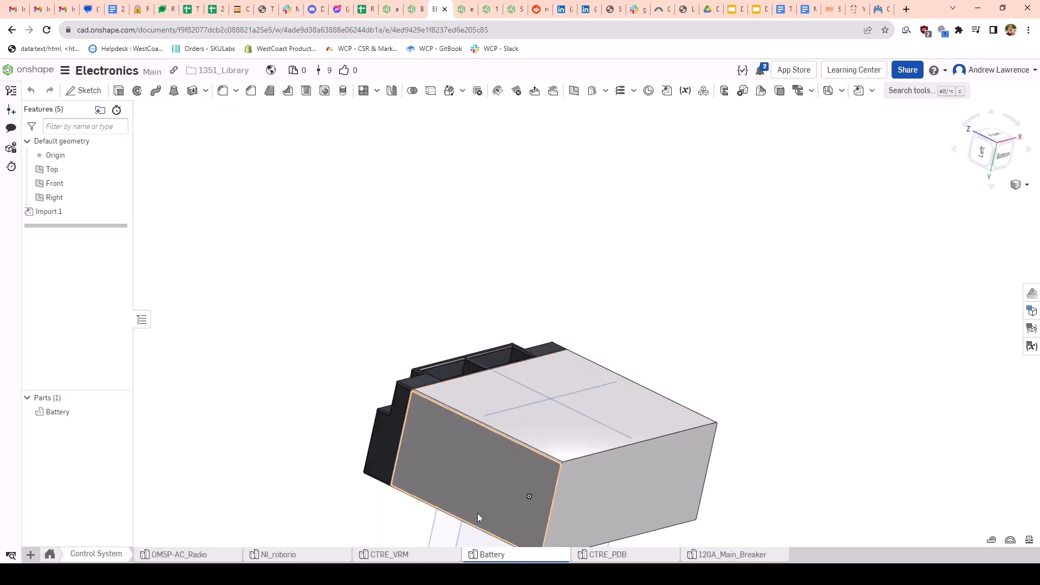
{"action": "left_click", "coordinate": [607, 554]}
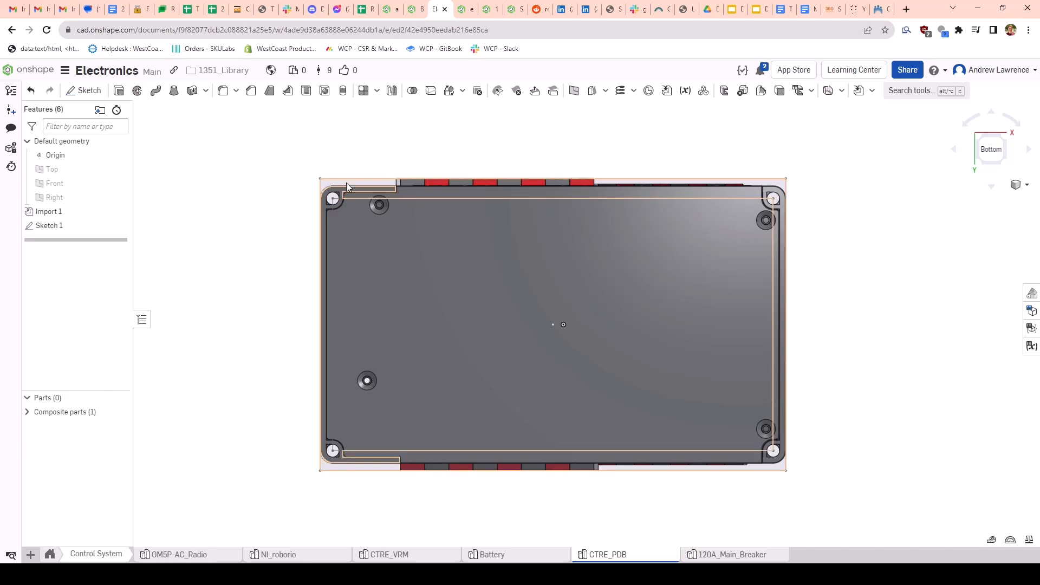
{"action": "left_click", "coordinate": [350, 178]}
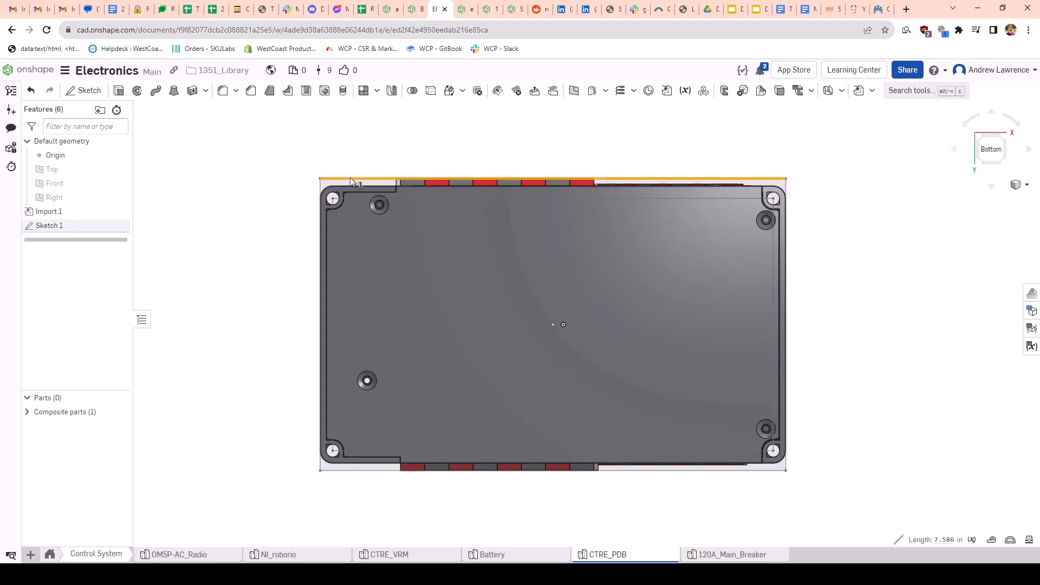
{"action": "left_click", "coordinate": [943, 538]}
{"action": "key", "text": "ctrl+c"}
{"action": "left_click", "coordinate": [943, 453]}
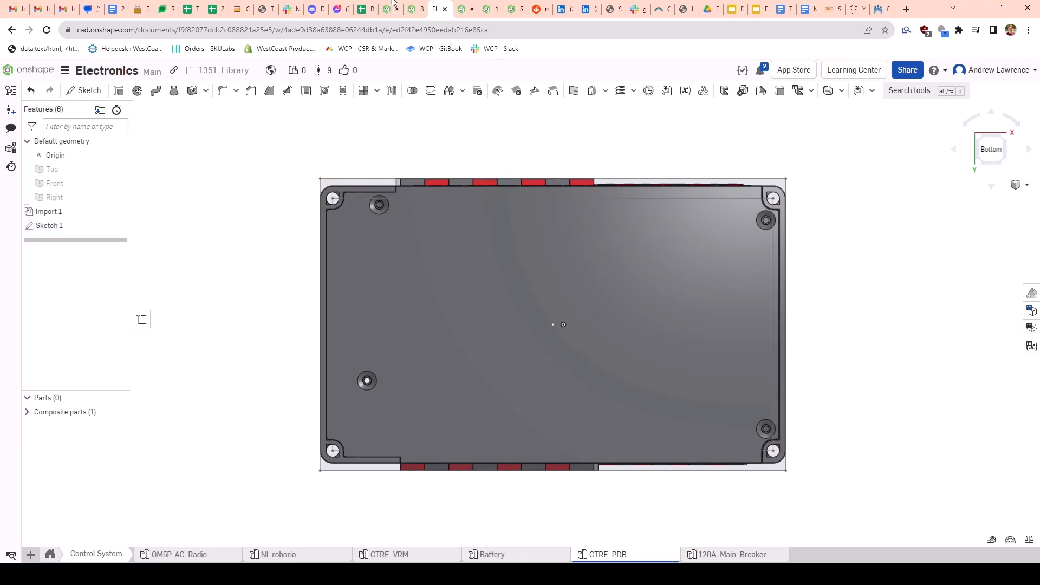
Step: Return to the Bellypan_Example document and dimension the outer center rectangle's width with the copied PDB length, 7.585645 in
{"action": "left_click", "coordinate": [415, 9]}
{"action": "scroll", "coordinate": [565, 299], "scroll_direction": "up", "scroll_amount": 4}
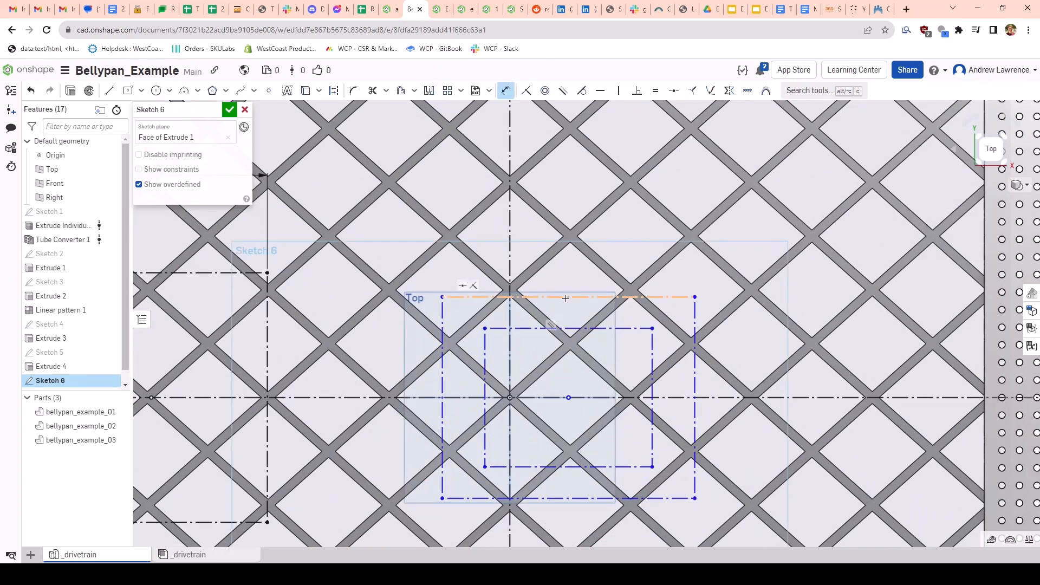
{"action": "left_click", "coordinate": [565, 299]}
{"action": "left_click", "coordinate": [657, 187]}
{"action": "key", "text": "ctrl+v"}
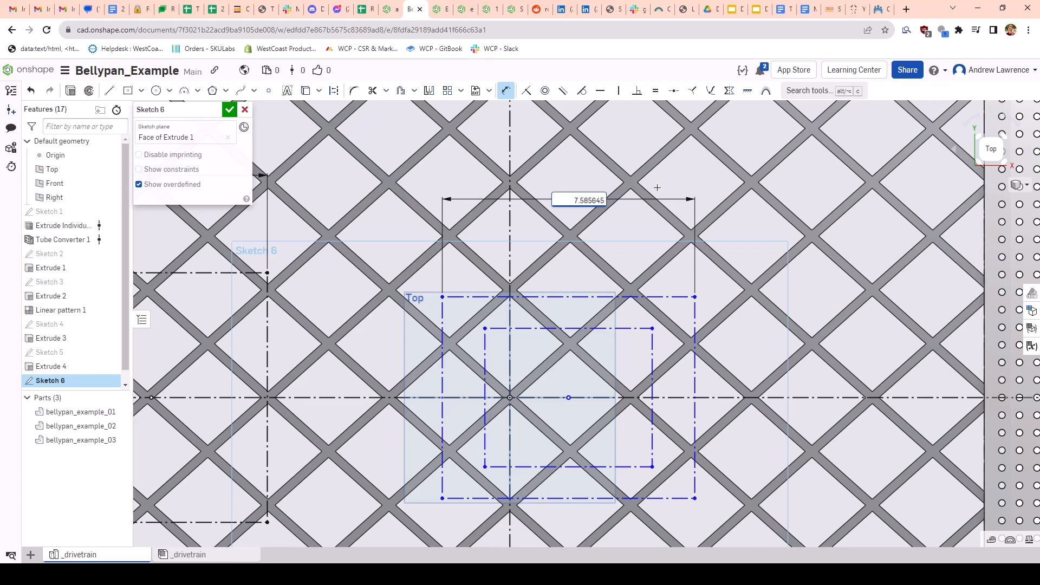
{"action": "key", "text": "ctrl+a"}
{"action": "type", "text": "fedf"}
{"action": "key", "text": "ctrl+a"}
{"action": "key", "text": "ctrl+v"}
{"action": "key", "text": "Return"}
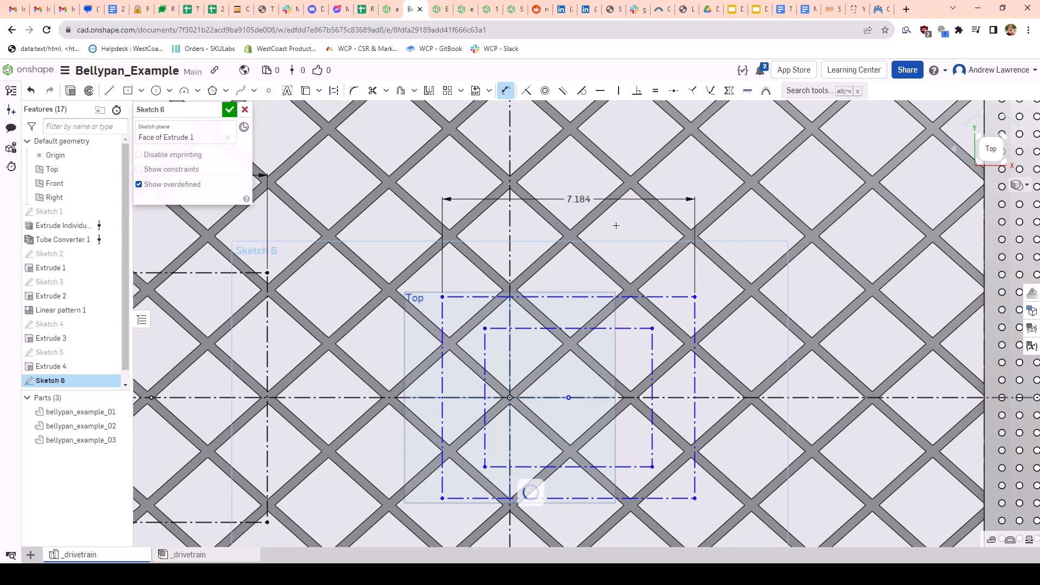
Step: Switch to the Electronics document and copy the length of the short edge of CTRE_PDB's outer outline
{"action": "left_click", "coordinate": [483, 10]}
{"action": "left_click", "coordinate": [466, 9]}
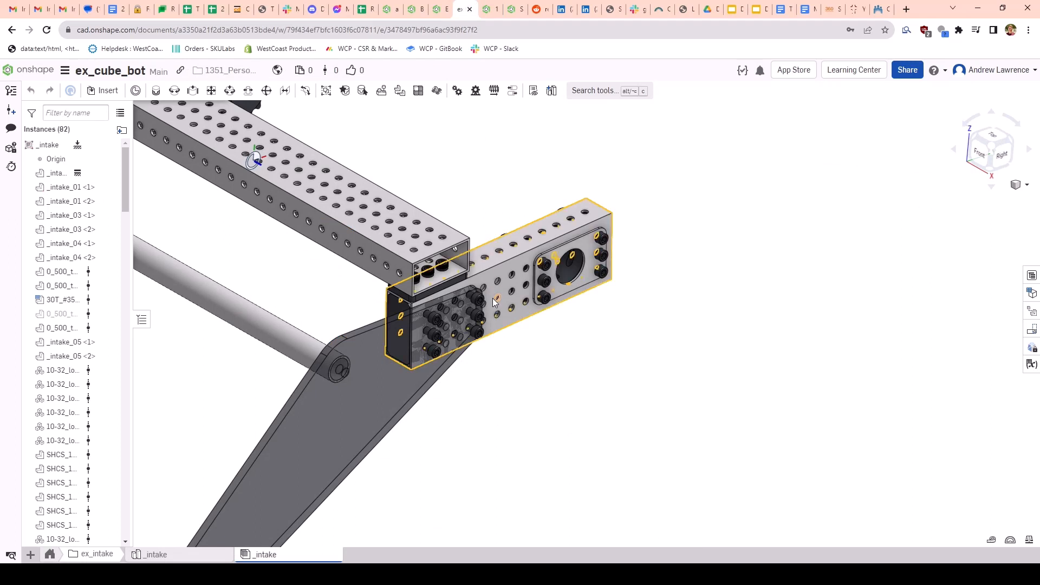
{"action": "left_click", "coordinate": [441, 9]}
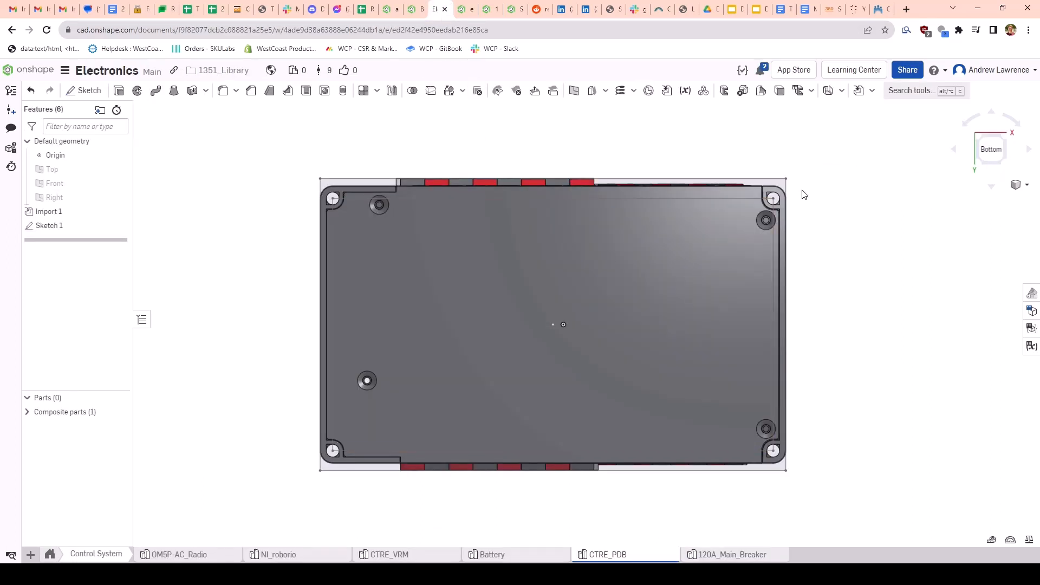
{"action": "left_click", "coordinate": [786, 196]}
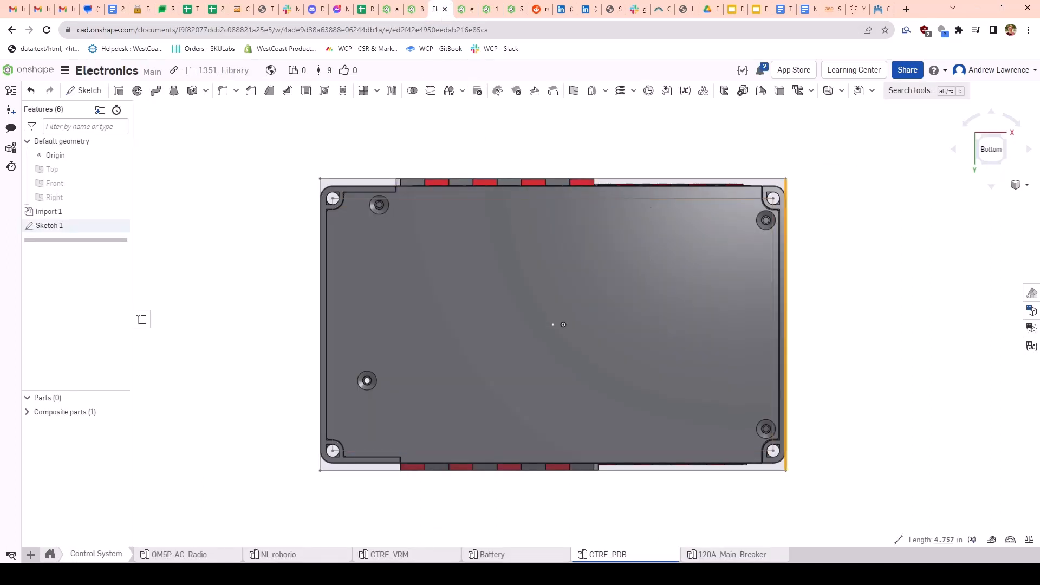
{"action": "double_click", "coordinate": [948, 540]}
Step: Back in Bellypan_Example, dimension the outer center rectangle's height as 4.757 in
{"action": "left_click", "coordinate": [418, 9]}
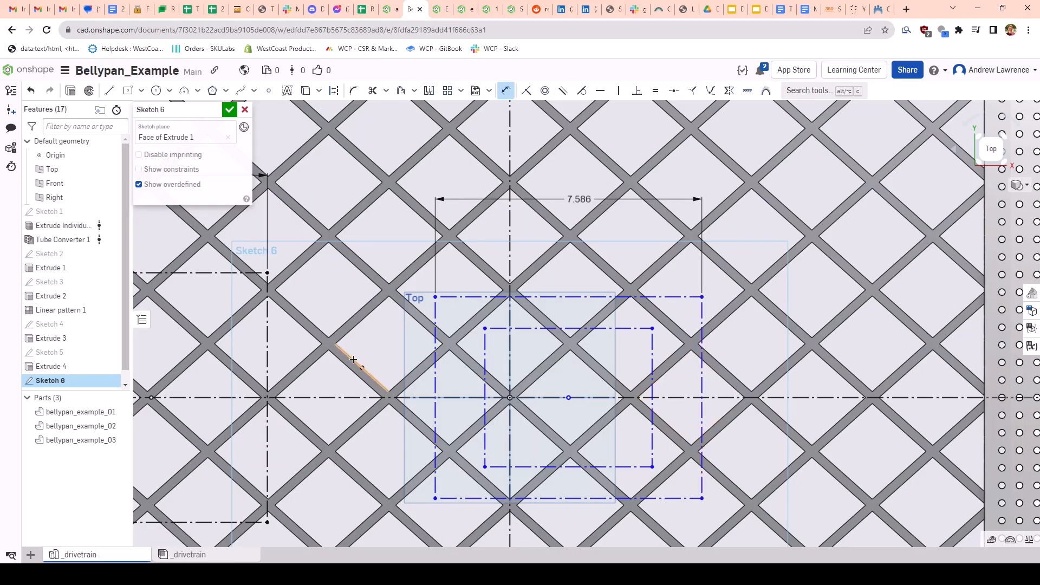
{"action": "left_click", "coordinate": [435, 362]}
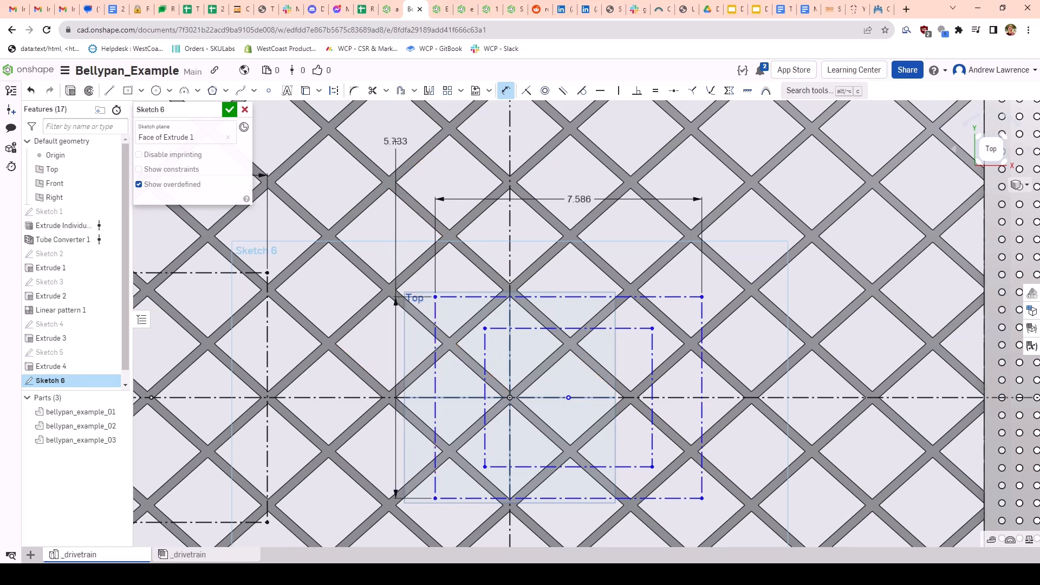
{"action": "left_click", "coordinate": [389, 141]}
{"action": "key", "text": "Return"}
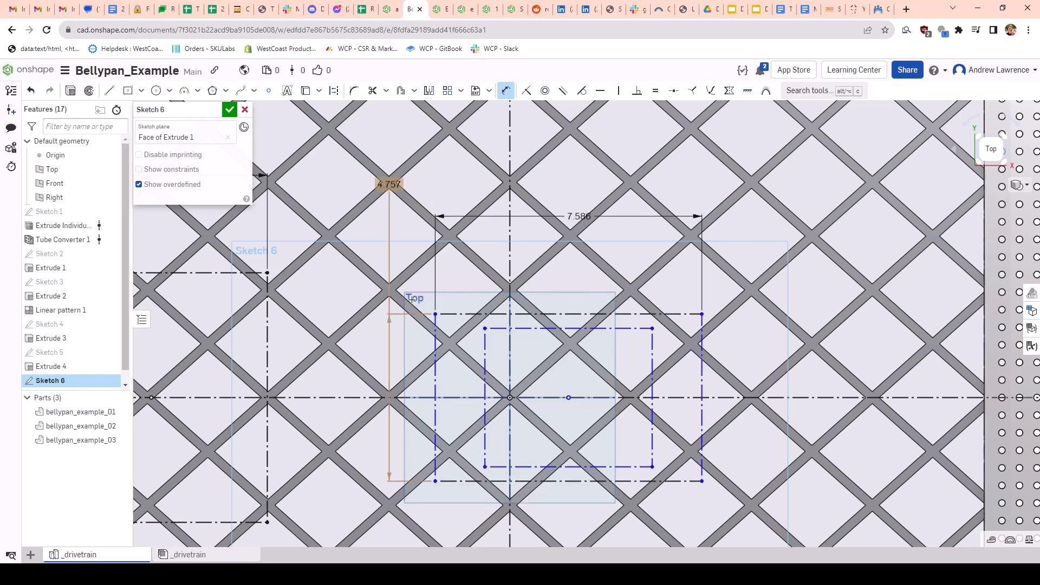
{"action": "scroll", "coordinate": [615, 431], "scroll_direction": "down", "scroll_amount": 3}
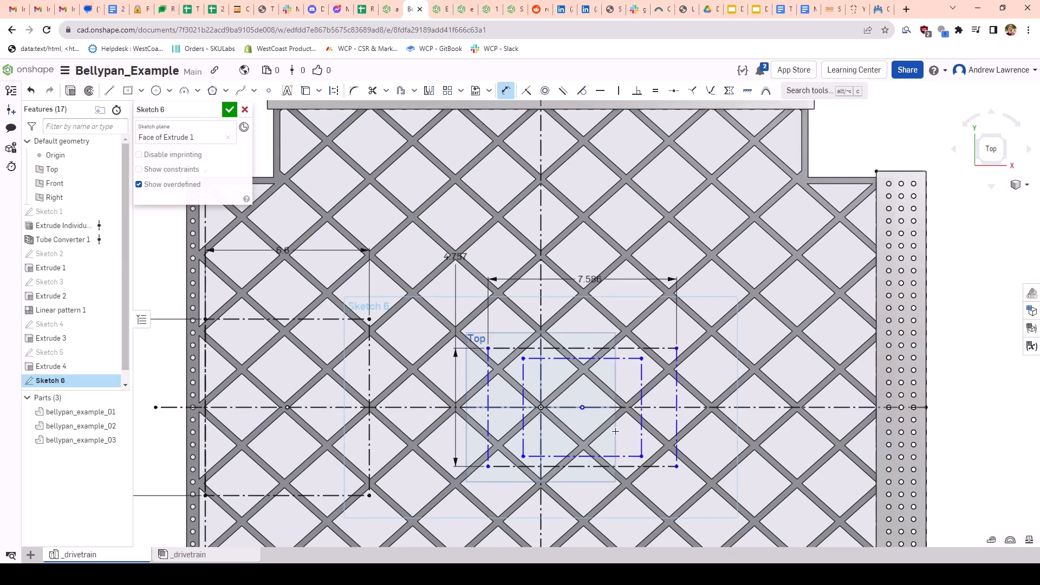
Step: Switch to the Electronics document and copy the length of the short side of CTRE_PDB's mounting-hole rectangle
{"action": "left_click", "coordinate": [439, 9]}
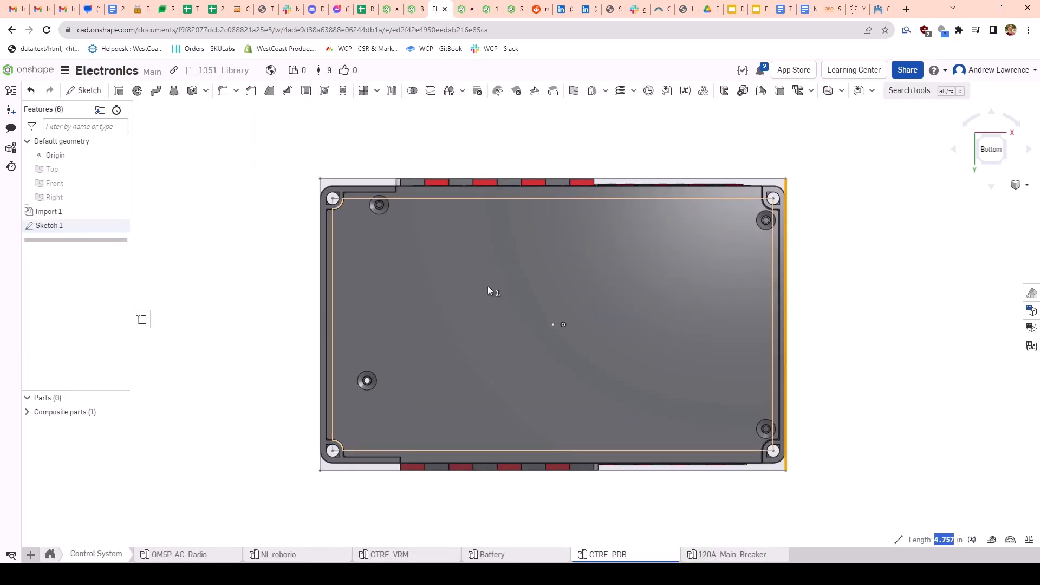
{"action": "scroll", "coordinate": [488, 285], "scroll_direction": "up", "scroll_amount": 2}
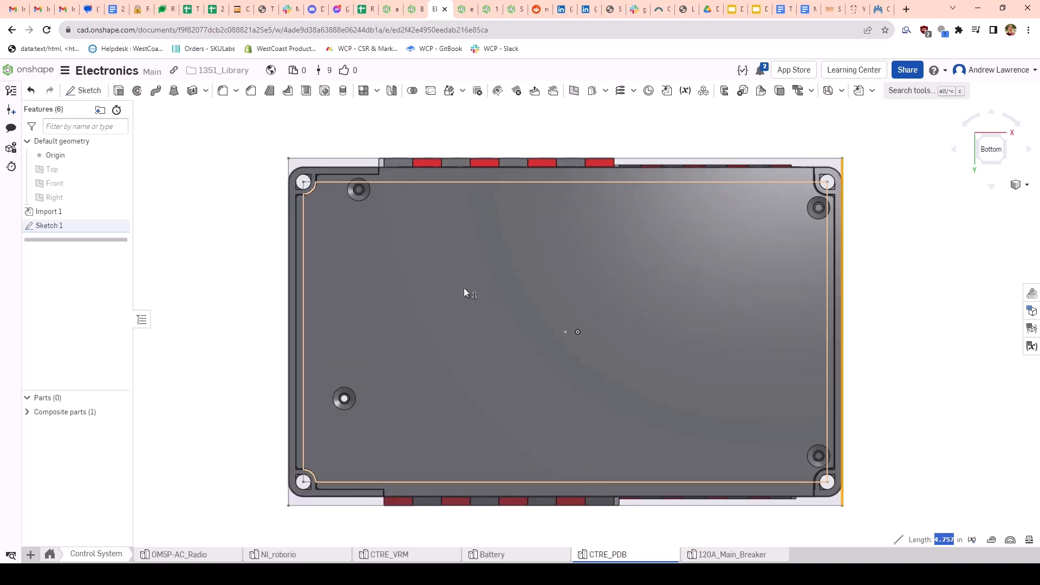
{"action": "left_click", "coordinate": [304, 264]}
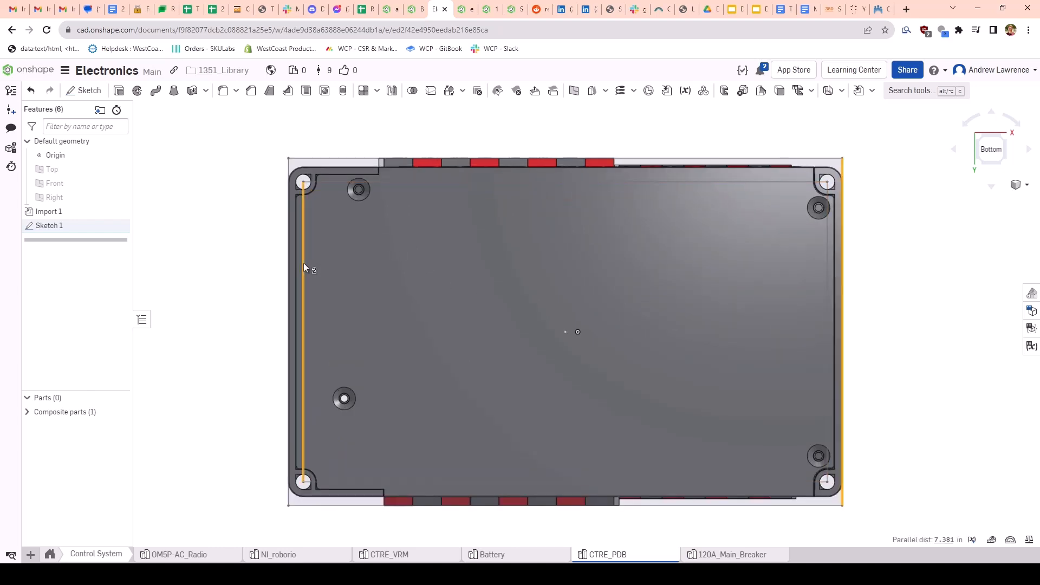
{"action": "left_click", "coordinate": [938, 540]}
{"action": "key", "text": "Escape"}
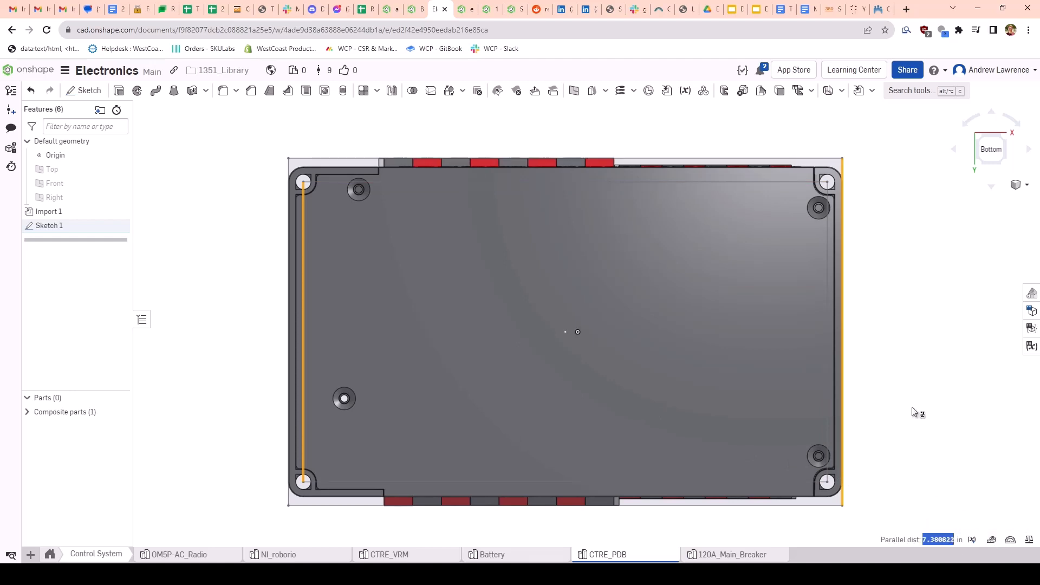
{"action": "left_click", "coordinate": [912, 388]}
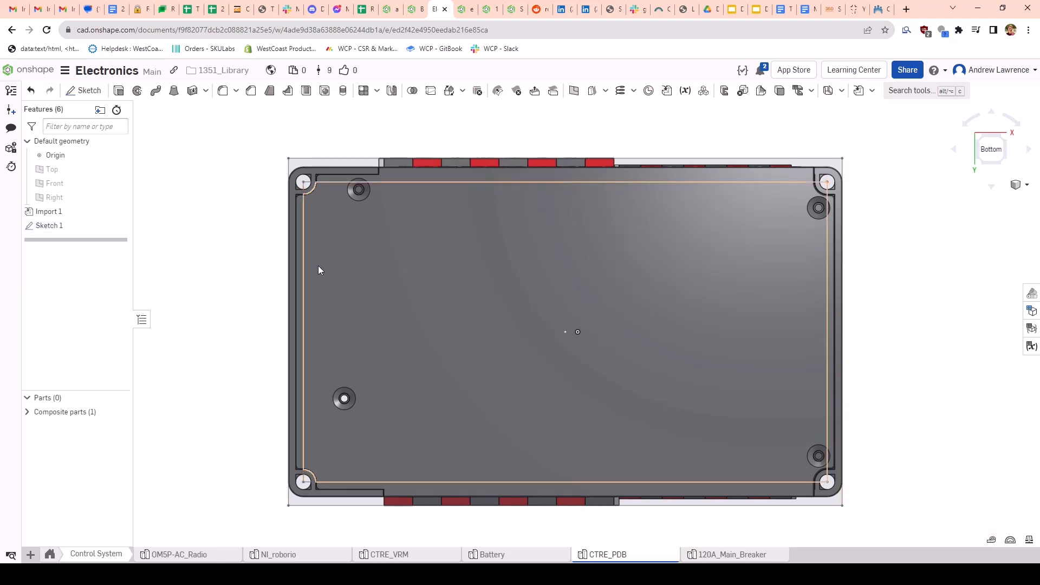
{"action": "left_click", "coordinate": [304, 245]}
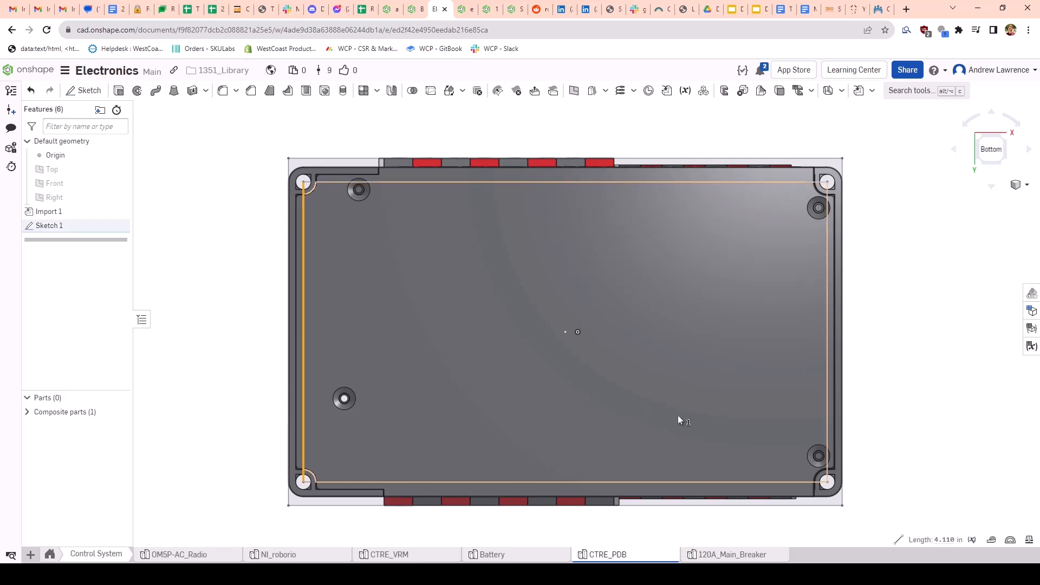
{"action": "double_click", "coordinate": [947, 540]}
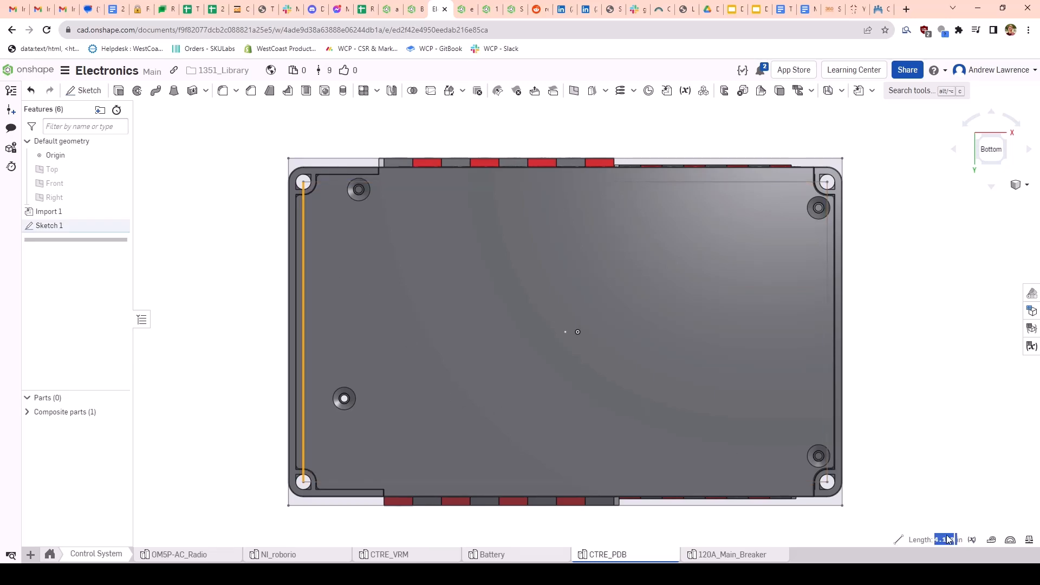
Step: Return to Bellypan_Example and dimension the inner center rectangle's height as 4.110 in
{"action": "left_click", "coordinate": [414, 8]}
{"action": "scroll", "coordinate": [501, 392], "scroll_direction": "up", "scroll_amount": 3}
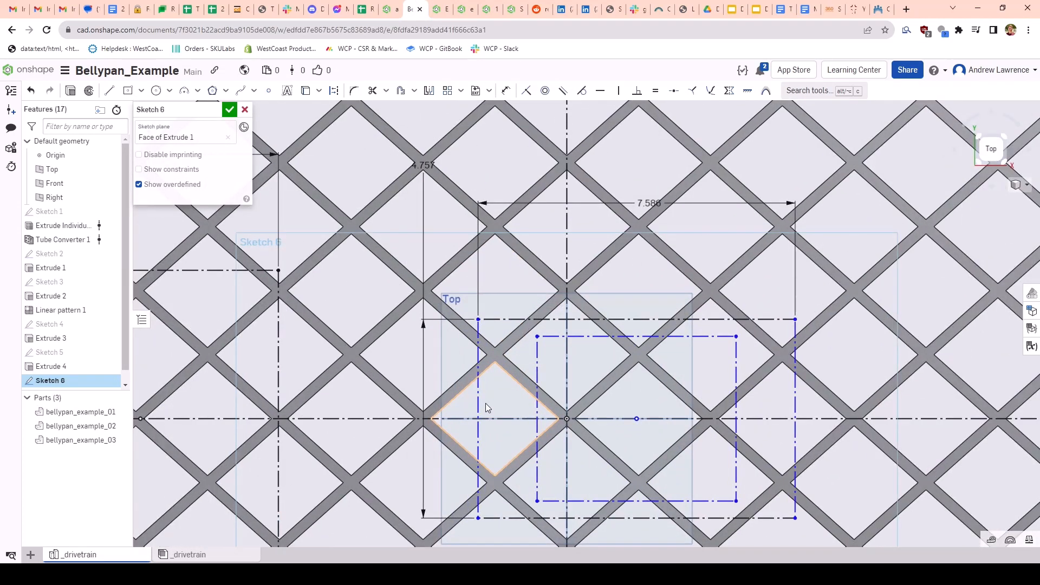
{"action": "key", "text": "u"}
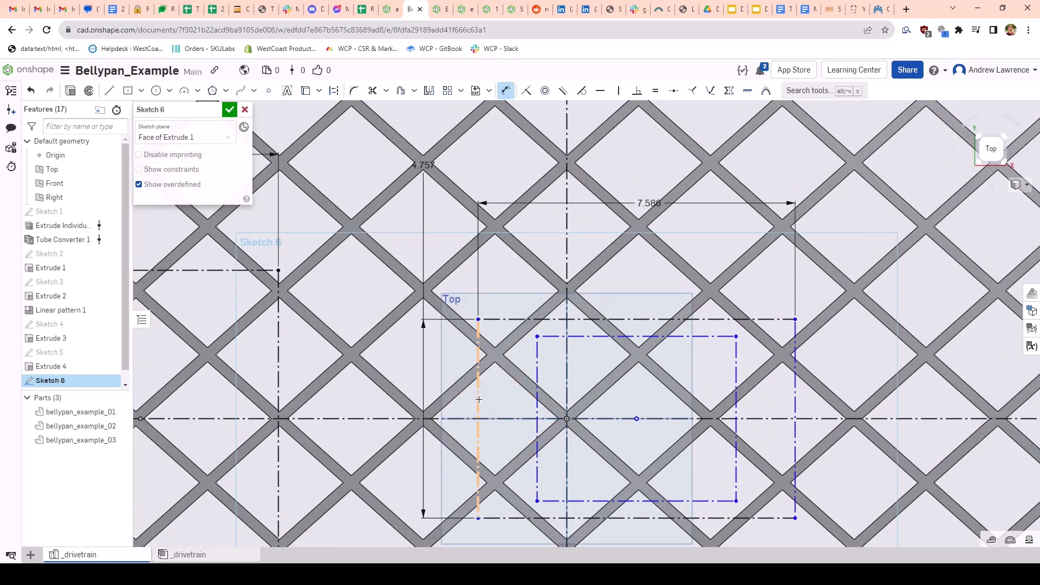
{"action": "left_click", "coordinate": [536, 390]}
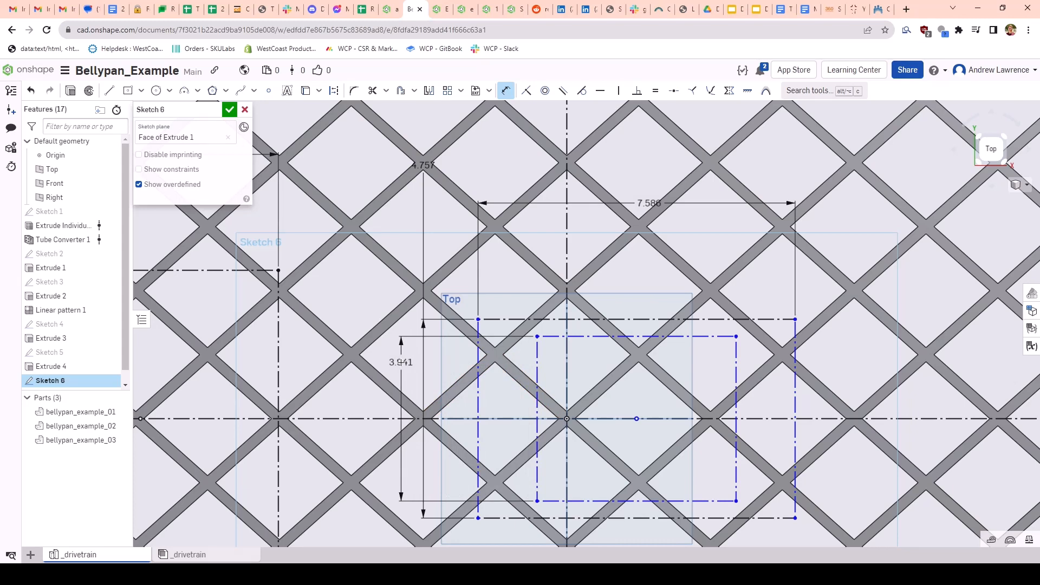
{"action": "left_click", "coordinate": [401, 362]}
{"action": "type", "text": "4.110"}
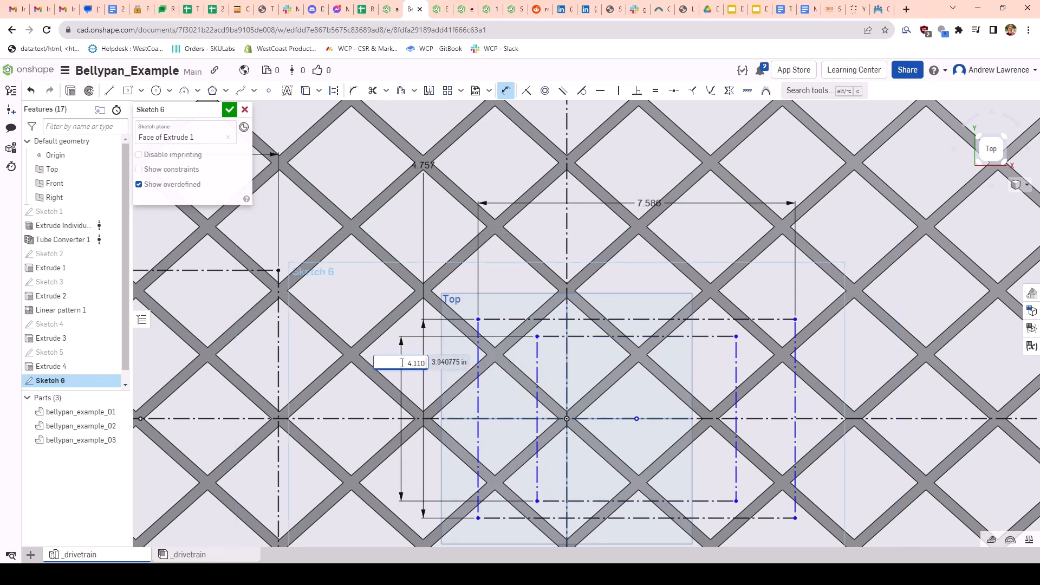
{"action": "key", "text": "Return"}
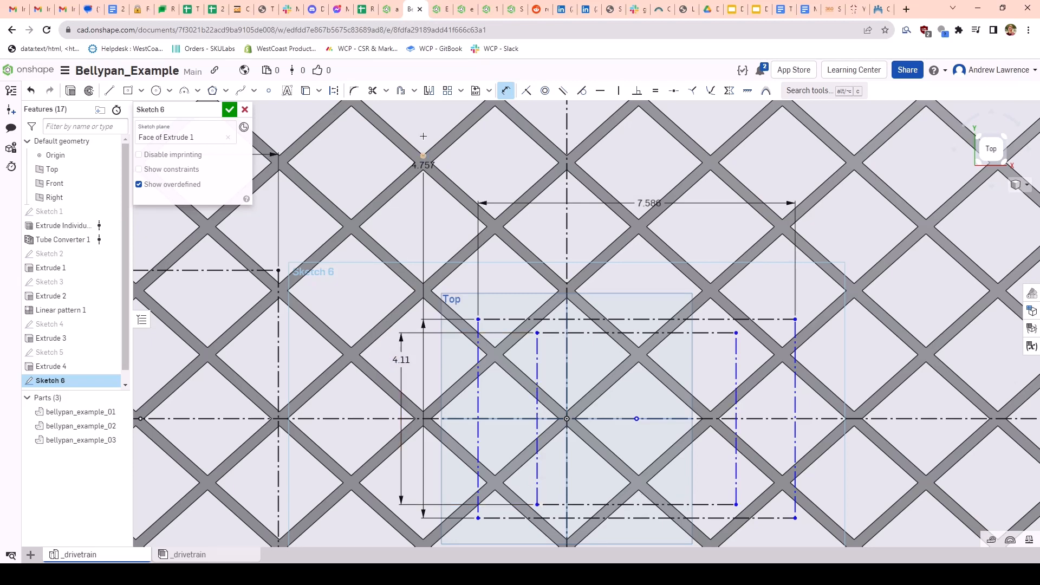
Step: Switch to the Electronics document and copy the length of the long side of CTRE_PDB's mounting-hole rectangle
{"action": "left_click", "coordinate": [438, 9]}
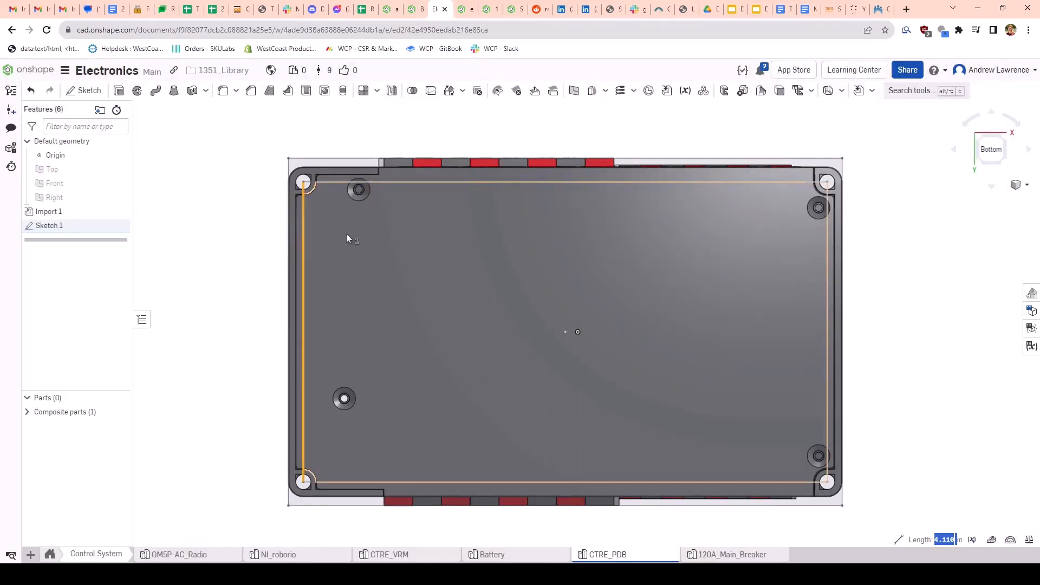
{"action": "key", "text": "Escape"}
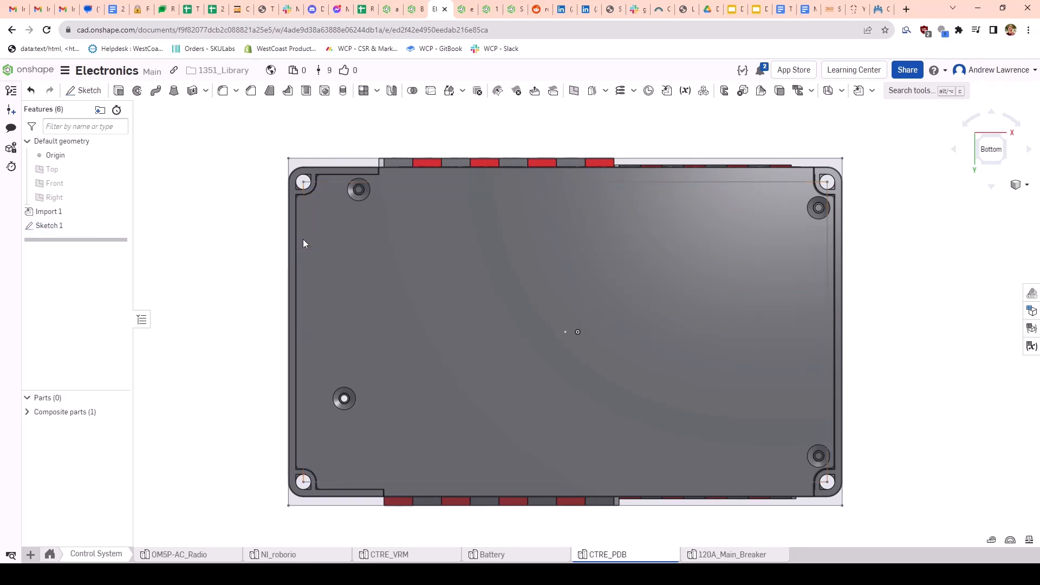
{"action": "left_click", "coordinate": [301, 222]}
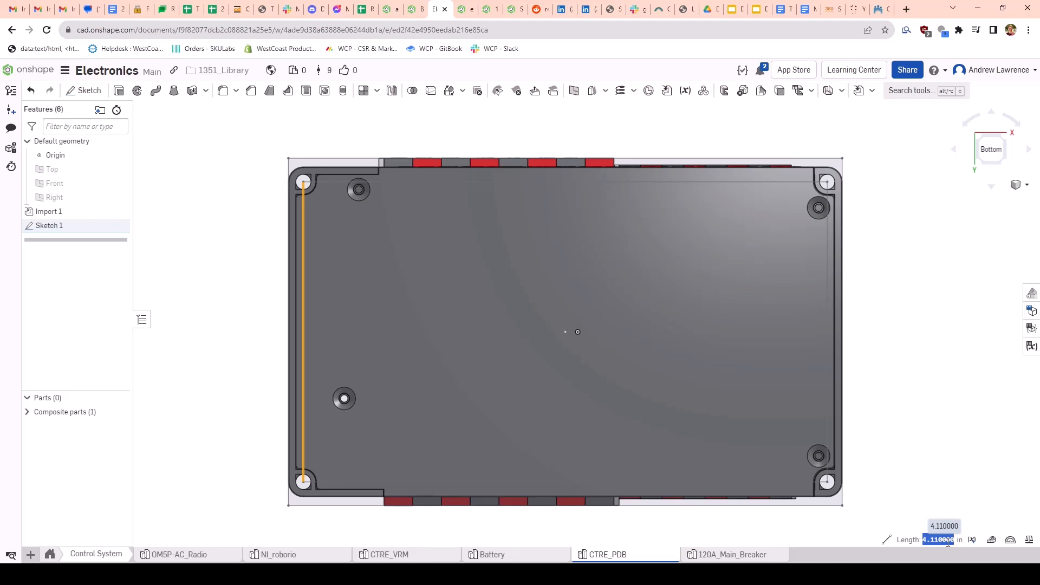
{"action": "left_click", "coordinate": [939, 450]}
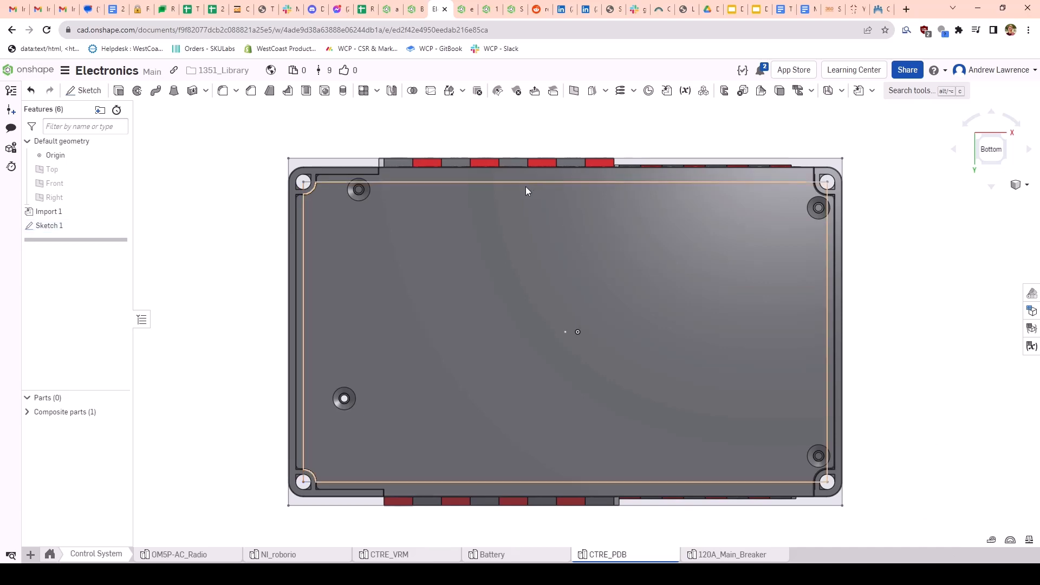
{"action": "left_click", "coordinate": [510, 183]}
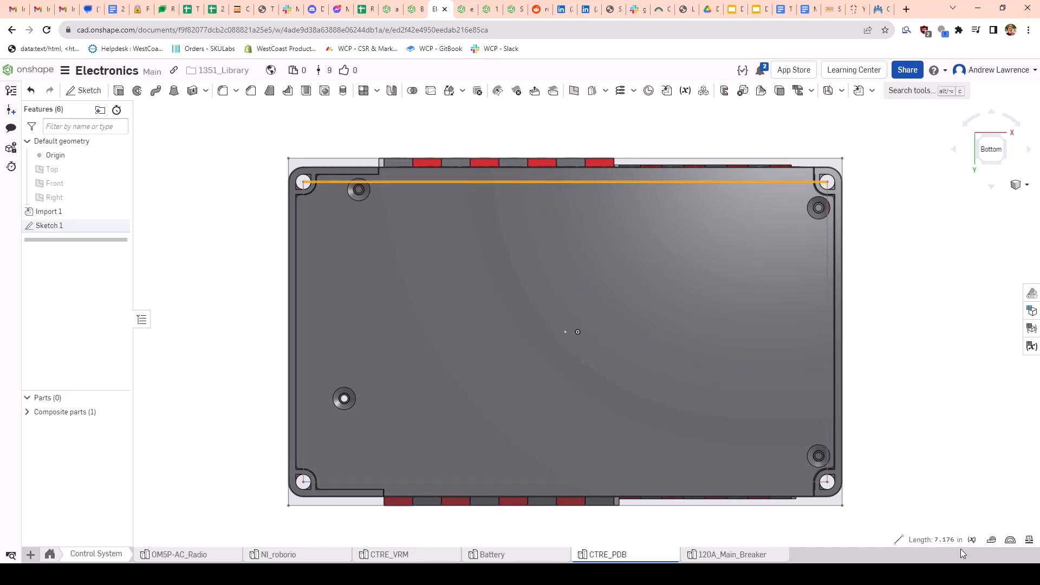
{"action": "left_click", "coordinate": [941, 540]}
{"action": "key", "text": "ctrl+c"}
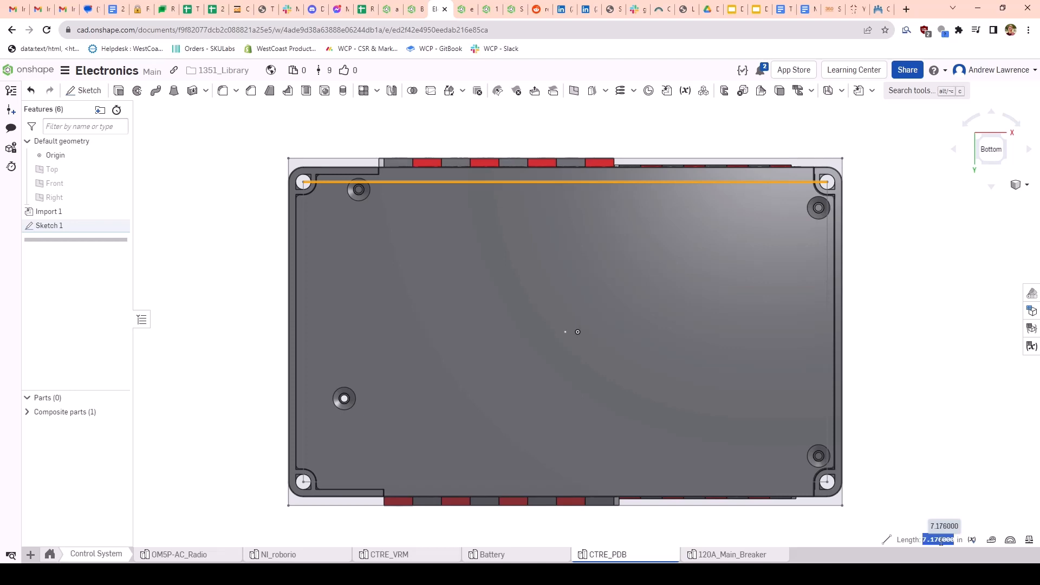
{"action": "left_click", "coordinate": [918, 492]}
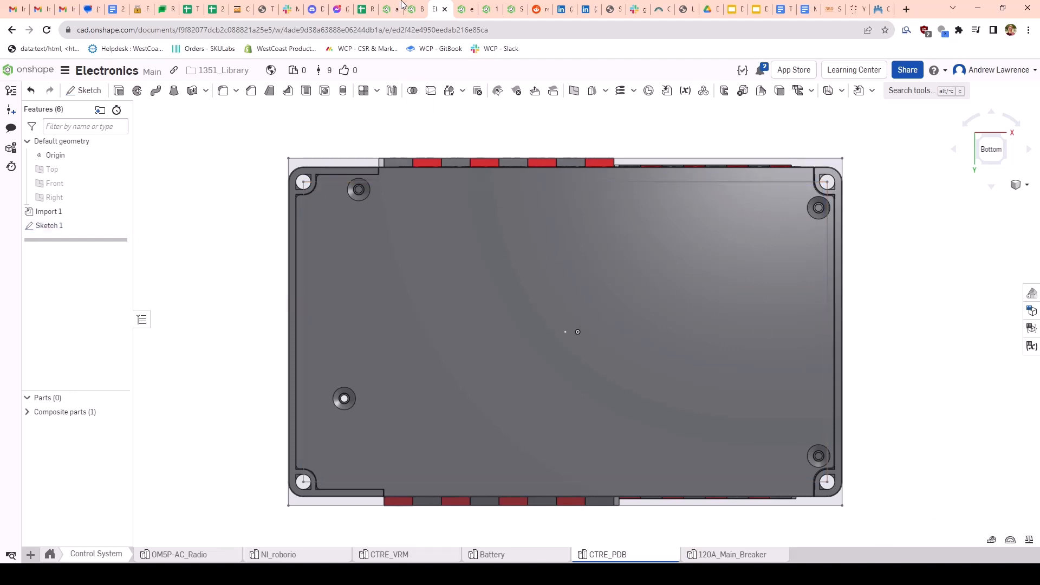
Step: Return to Bellypan_Example and dimension the inner center rectangle's width with the copied value, 7.176 in
{"action": "left_click", "coordinate": [415, 16]}
{"action": "key", "text": "Escape"}
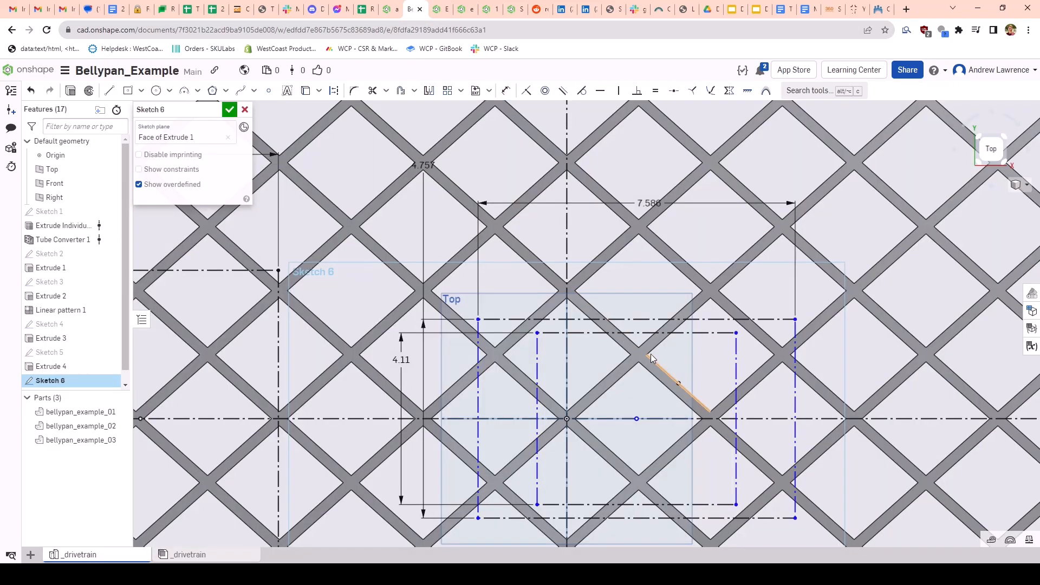
{"action": "key", "text": "d"}
{"action": "left_click", "coordinate": [639, 332]}
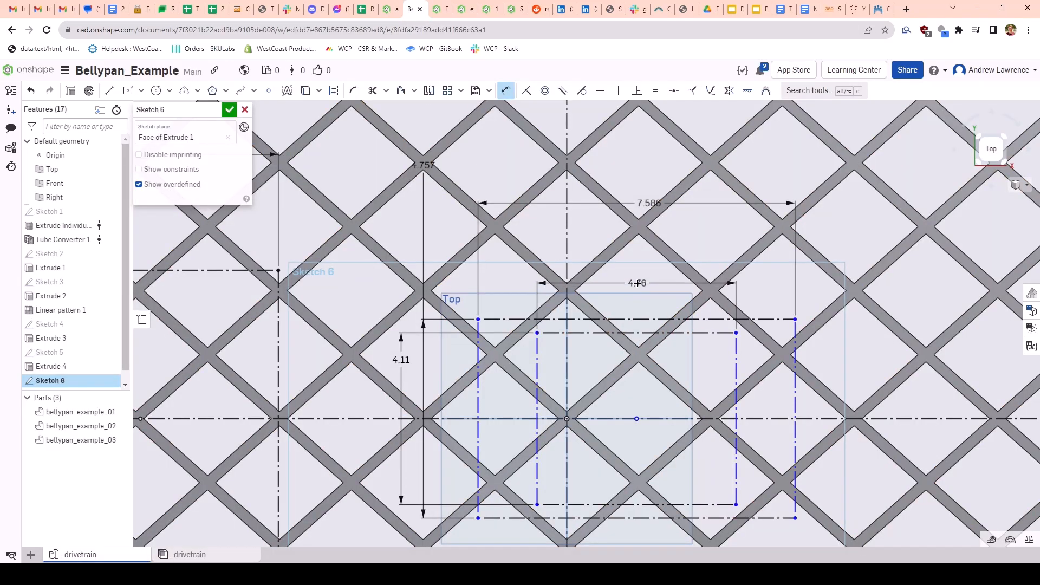
{"action": "left_click", "coordinate": [637, 280]}
{"action": "key", "text": "ctrl+v"}
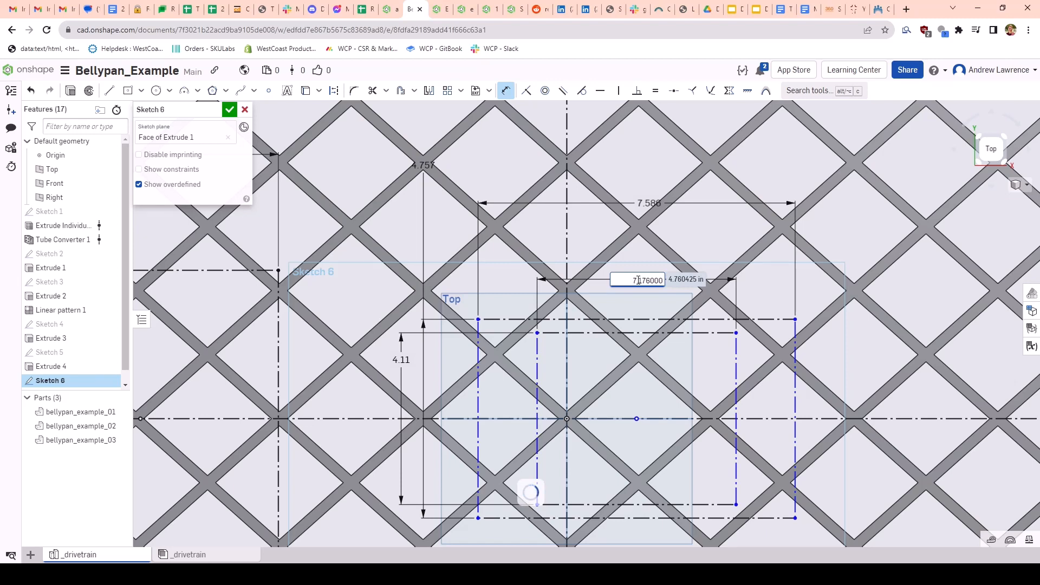
{"action": "key", "text": "Escape"}
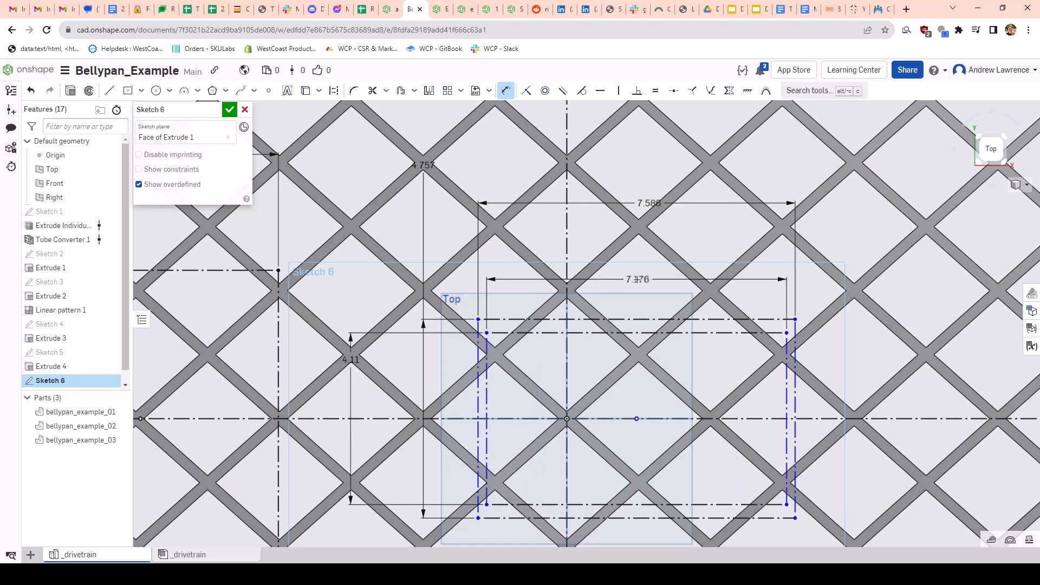
{"action": "scroll", "coordinate": [605, 385], "scroll_direction": "down", "scroll_amount": 2}
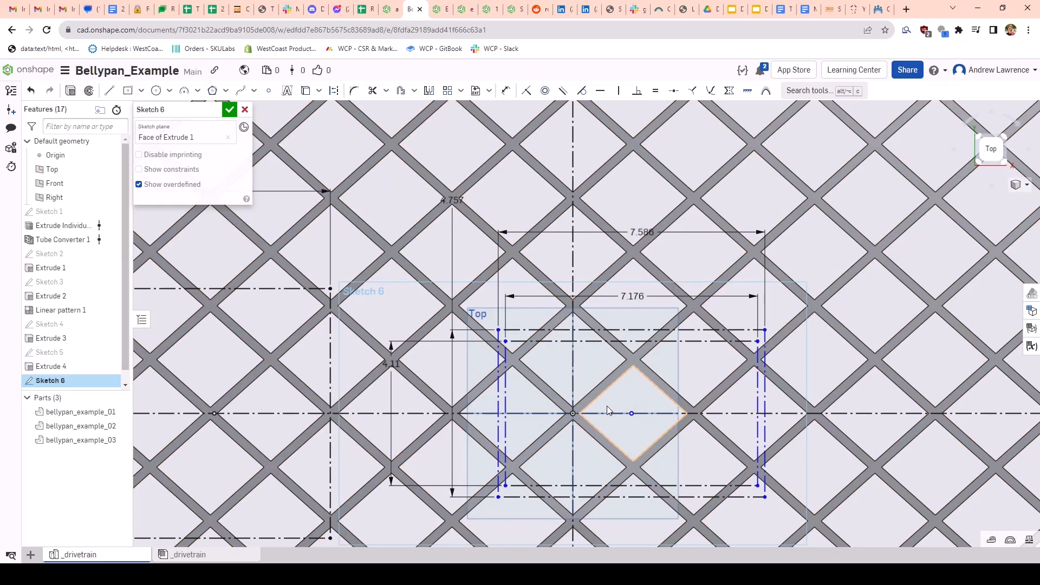
Step: Switch to the Electronics document and measure the diameter of a mounting hole on the CTRE_PDB model
{"action": "left_click", "coordinate": [449, 11]}
{"action": "scroll", "coordinate": [816, 187], "scroll_direction": "up", "scroll_amount": 5}
{"action": "mouse_move", "coordinate": [816, 187]}
{"action": "right_mouse_down"}
{"action": "mouse_move", "coordinate": [811, 148]}
{"action": "mouse_move", "coordinate": [825, 196]}
{"action": "mouse_move", "coordinate": [795, 196]}
{"action": "mouse_move", "coordinate": [688, 121]}
{"action": "right_mouse_up"}
{"action": "left_click", "coordinate": [829, 190]}
{"action": "left_click", "coordinate": [830, 187]}
{"action": "scroll", "coordinate": [830, 187], "scroll_direction": "down", "scroll_amount": 4}
{"action": "scroll", "coordinate": [847, 158], "scroll_direction": "up", "scroll_amount": 4}
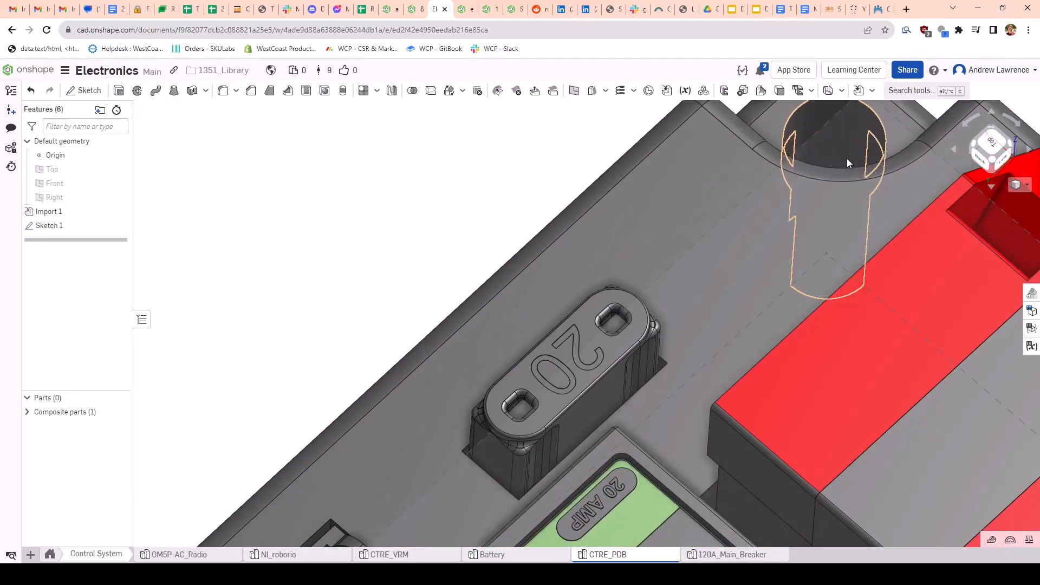
{"action": "left_click", "coordinate": [866, 117]}
{"action": "scroll", "coordinate": [948, 520], "scroll_direction": "down", "scroll_amount": 5}
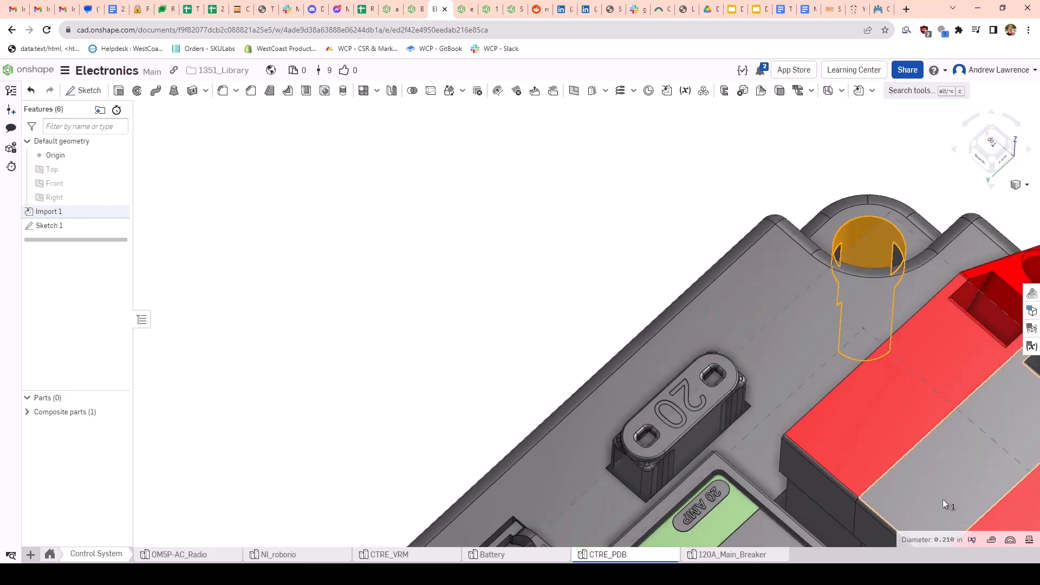
{"action": "left_click", "coordinate": [638, 272]}
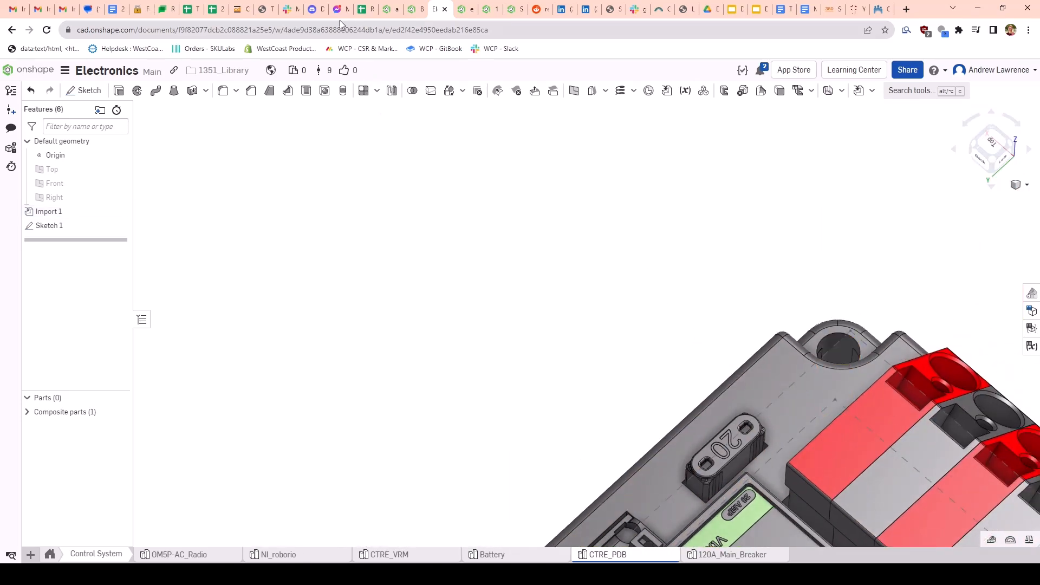
{"action": "scroll", "coordinate": [672, 442], "scroll_direction": "down", "scroll_amount": 8}
{"action": "scroll", "coordinate": [680, 457], "scroll_direction": "up", "scroll_amount": 3}
{"action": "middle_click_drag", "start_coordinate": [680, 456], "coordinate": [523, 275]}
{"action": "right_click_drag", "start_coordinate": [524, 275], "coordinate": [554, 376]}
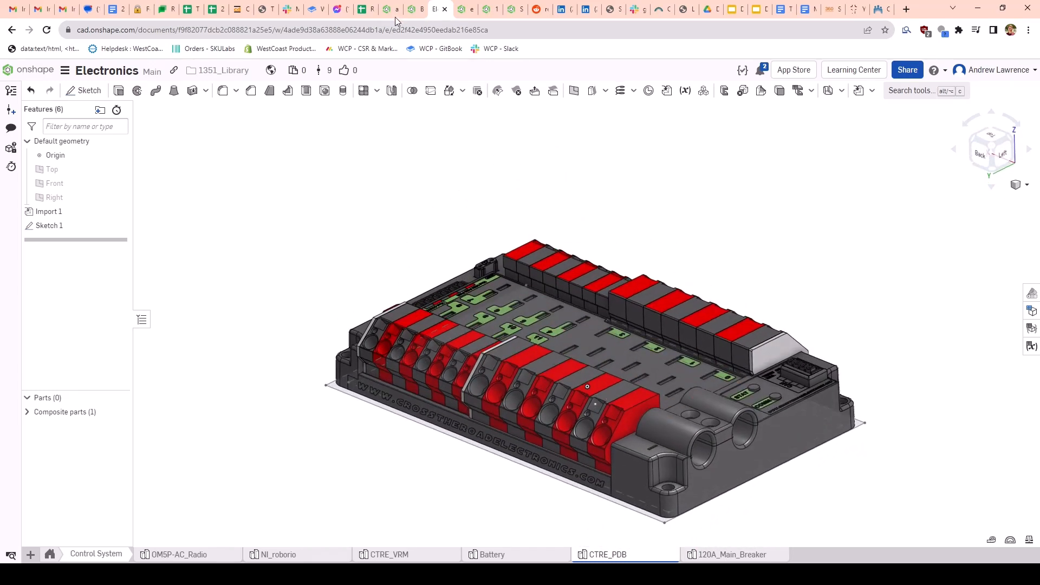
Step: Return to Bellypan_Example and sketch circles about 0.28 in and 0.39 in in diameter on the upper two corners of the inner PDB rectangle
{"action": "left_click", "coordinate": [419, 9]}
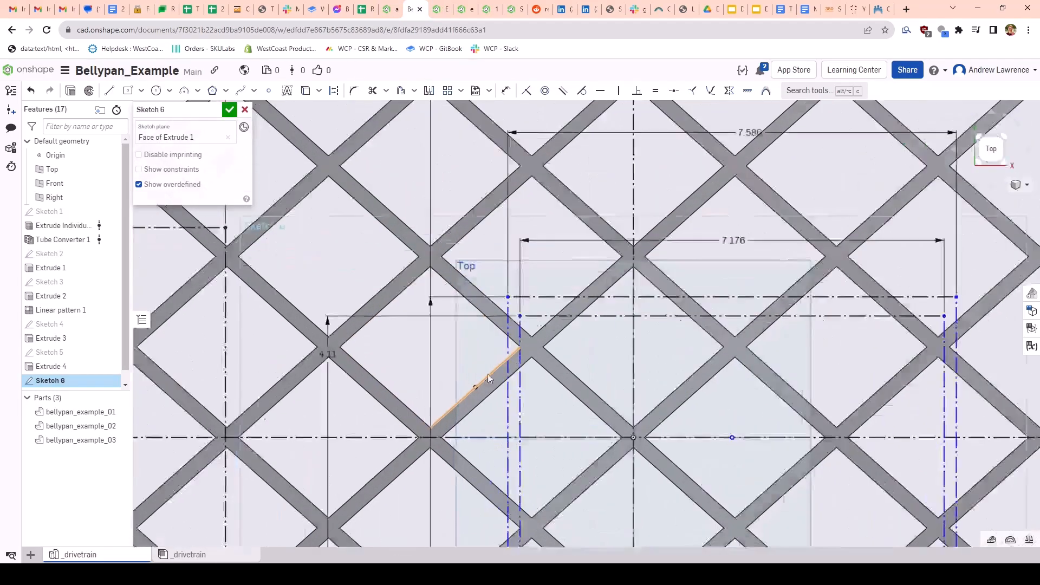
{"action": "scroll", "coordinate": [548, 304], "scroll_direction": "up", "scroll_amount": 5}
{"action": "key", "text": "c"}
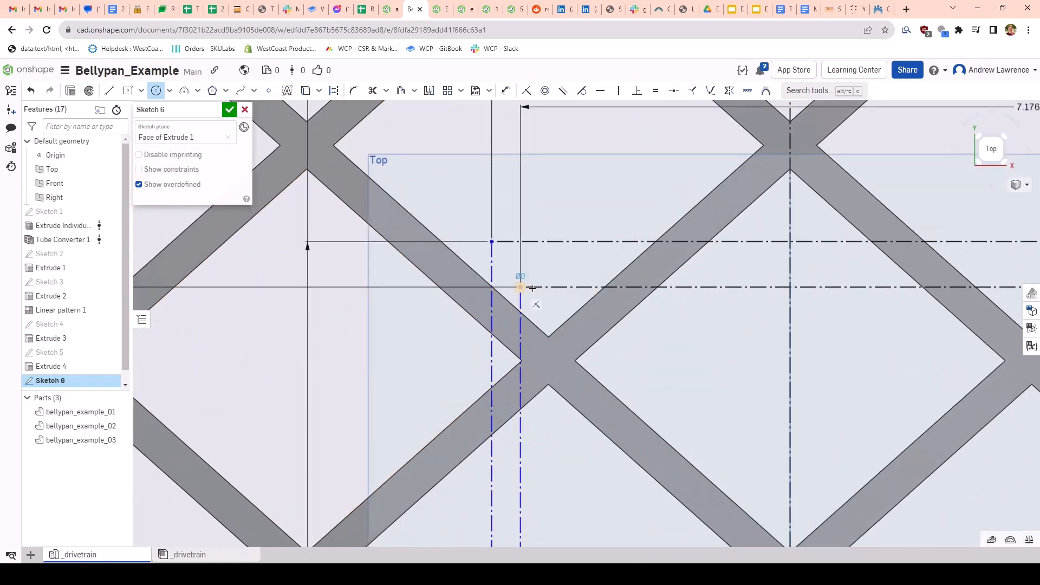
{"action": "scroll", "coordinate": [538, 293], "scroll_direction": "down", "scroll_amount": 4}
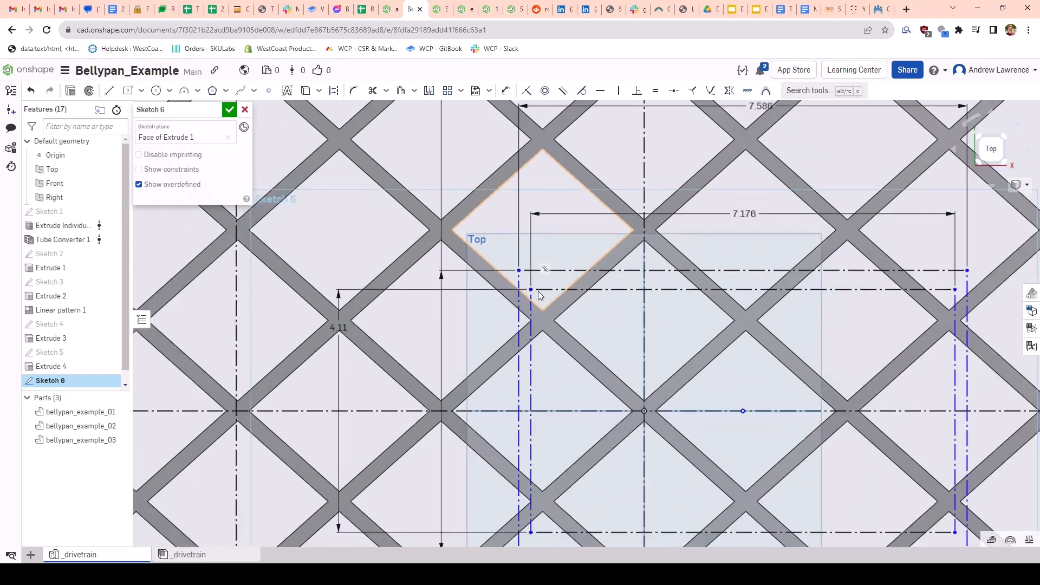
{"action": "scroll", "coordinate": [539, 282], "scroll_direction": "up", "scroll_amount": 5}
{"action": "left_click", "coordinate": [518, 298]}
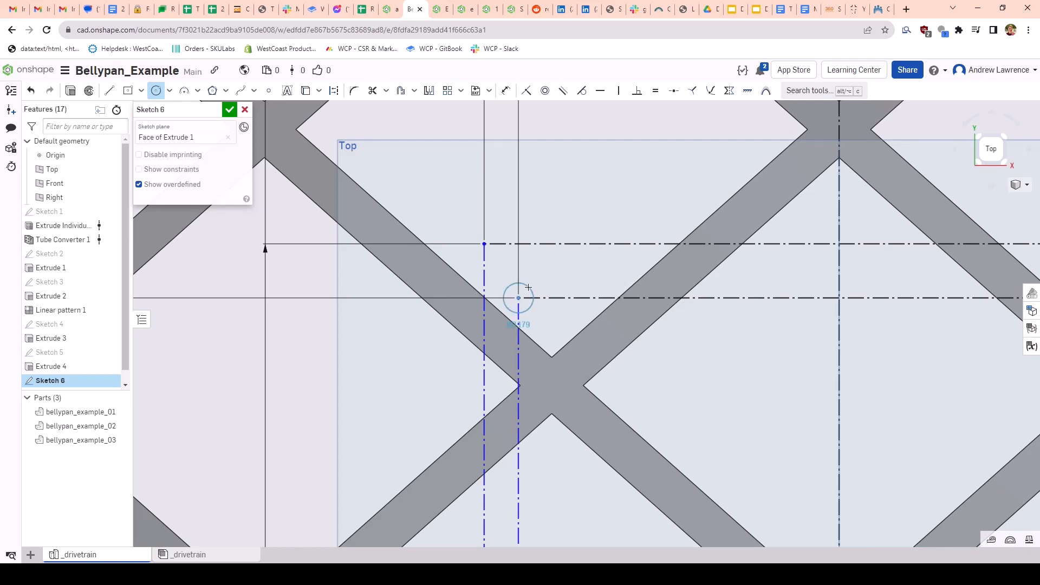
{"action": "left_click", "coordinate": [532, 279]}
{"action": "scroll", "coordinate": [606, 330], "scroll_direction": "down", "scroll_amount": 6}
{"action": "scroll", "coordinate": [759, 356], "scroll_direction": "down", "scroll_amount": 3}
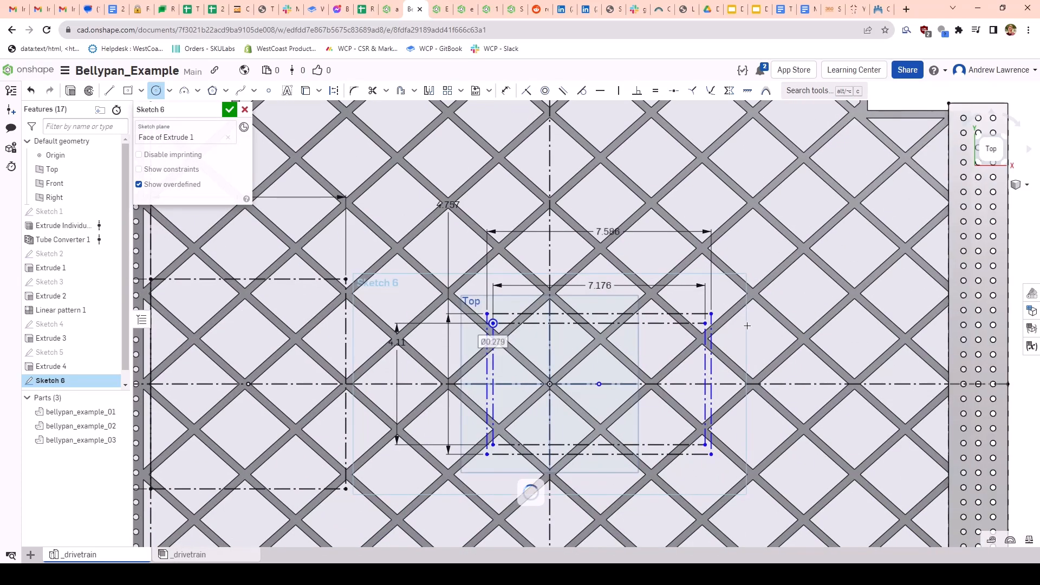
{"action": "scroll", "coordinate": [669, 338], "scroll_direction": "up", "scroll_amount": 10}
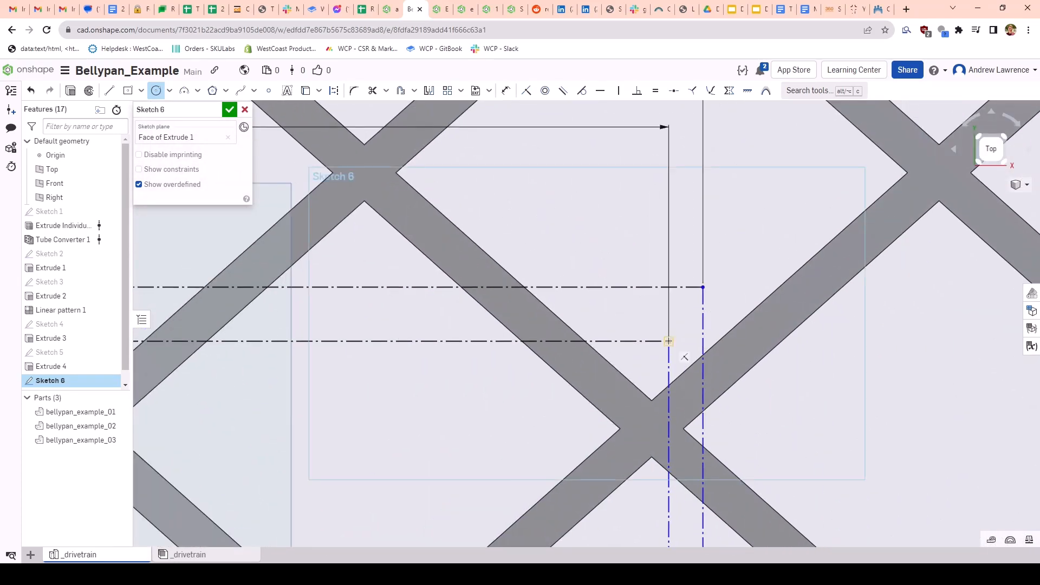
{"action": "left_click", "coordinate": [659, 310]}
{"action": "scroll", "coordinate": [663, 330], "scroll_direction": "down", "scroll_amount": 7}
{"action": "middle_click_drag", "start_coordinate": [656, 391], "coordinate": [635, 317]}
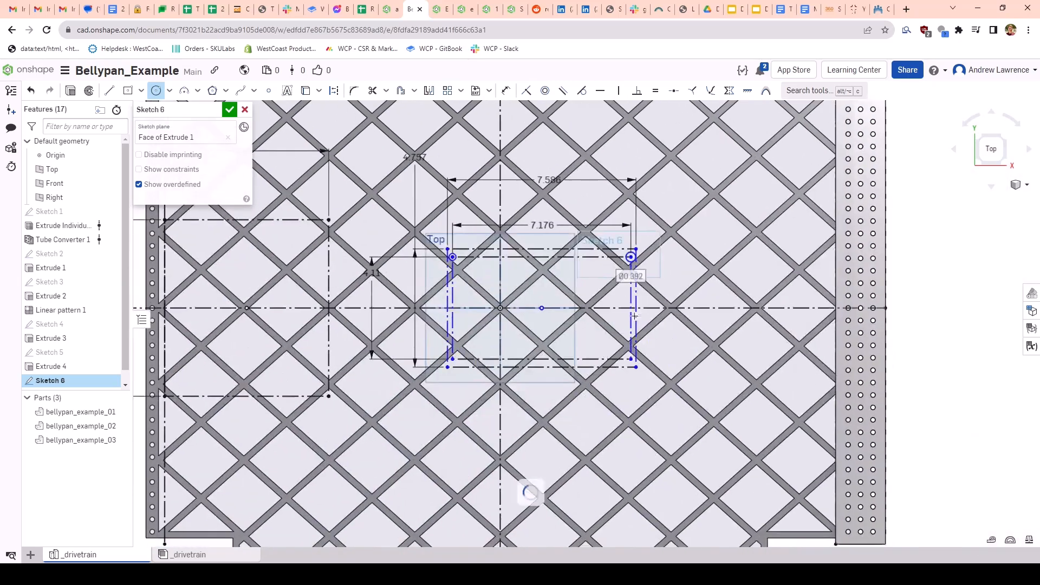
Step: Sketch circles about 0.34 in and 0.46 in in diameter on the lower two corners of the inner PDB rectangle
{"action": "scroll", "coordinate": [636, 333], "scroll_direction": "up", "scroll_amount": 4}
{"action": "scroll", "coordinate": [612, 398], "scroll_direction": "up", "scroll_amount": 4}
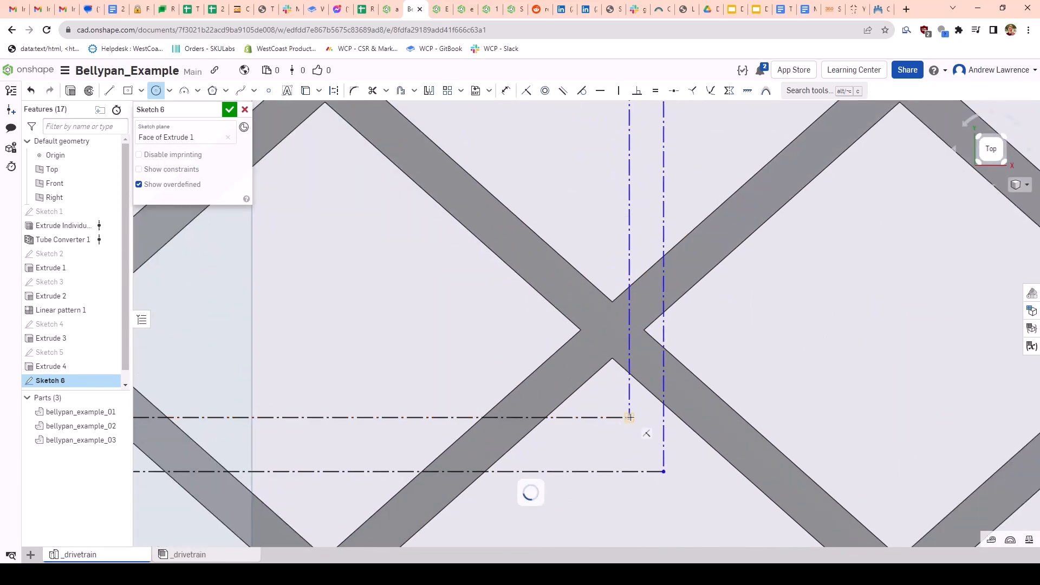
{"action": "left_click", "coordinate": [629, 417]}
{"action": "left_click", "coordinate": [617, 390]}
{"action": "scroll", "coordinate": [615, 389], "scroll_direction": "down", "scroll_amount": 4}
{"action": "middle_click_drag", "start_coordinate": [340, 376], "coordinate": [572, 384]}
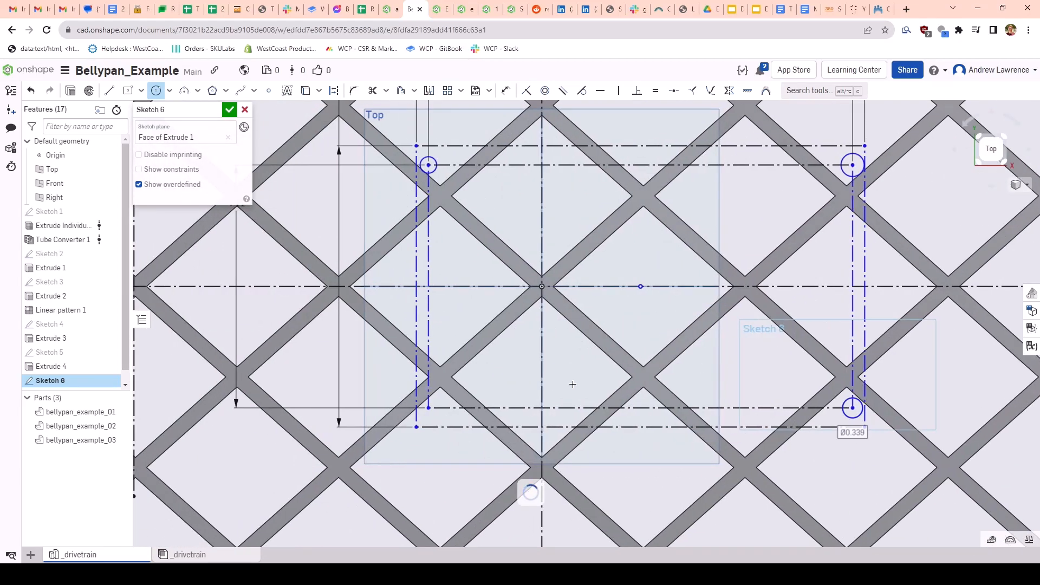
{"action": "scroll", "coordinate": [414, 393], "scroll_direction": "up", "scroll_amount": 6}
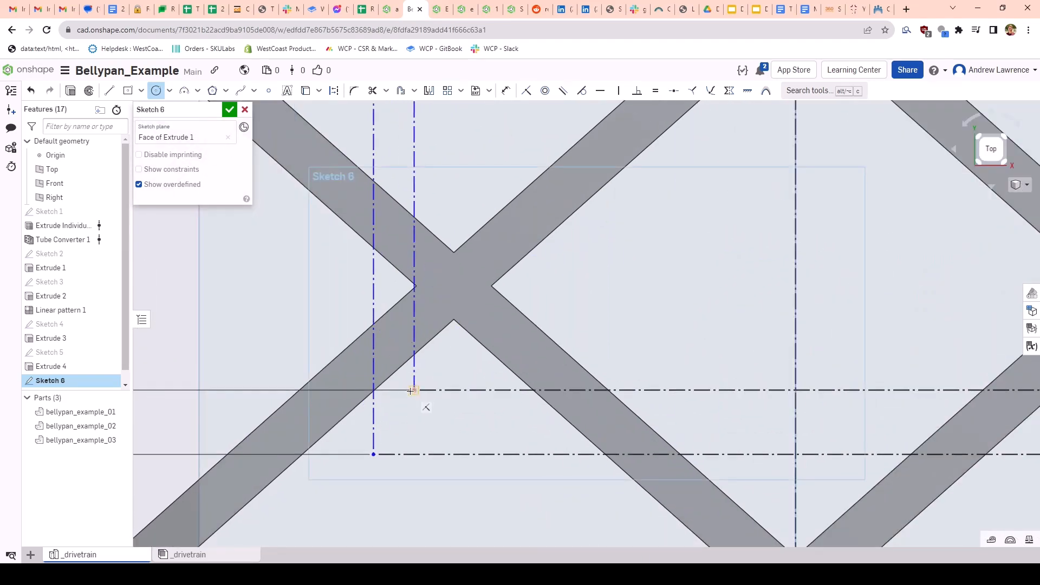
{"action": "left_click", "coordinate": [414, 390]}
{"action": "left_click", "coordinate": [460, 372]}
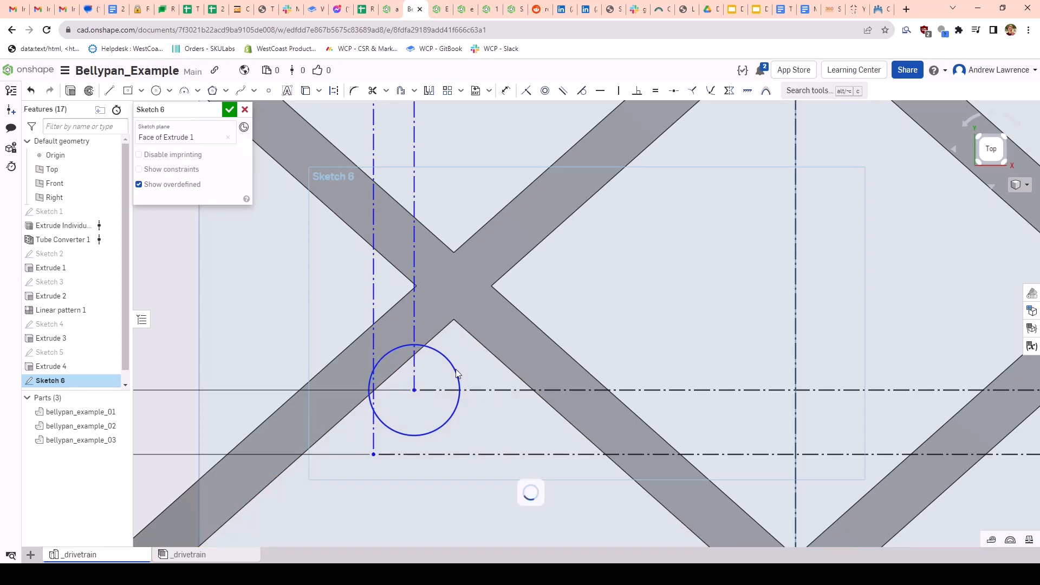
Step: Constrain the four corner circles of the PDB mounting-hole rectangle to equal size
{"action": "left_click", "coordinate": [456, 370]}
{"action": "scroll", "coordinate": [464, 369], "scroll_direction": "down", "scroll_amount": 8}
{"action": "scroll", "coordinate": [486, 239], "scroll_direction": "up", "scroll_amount": 4}
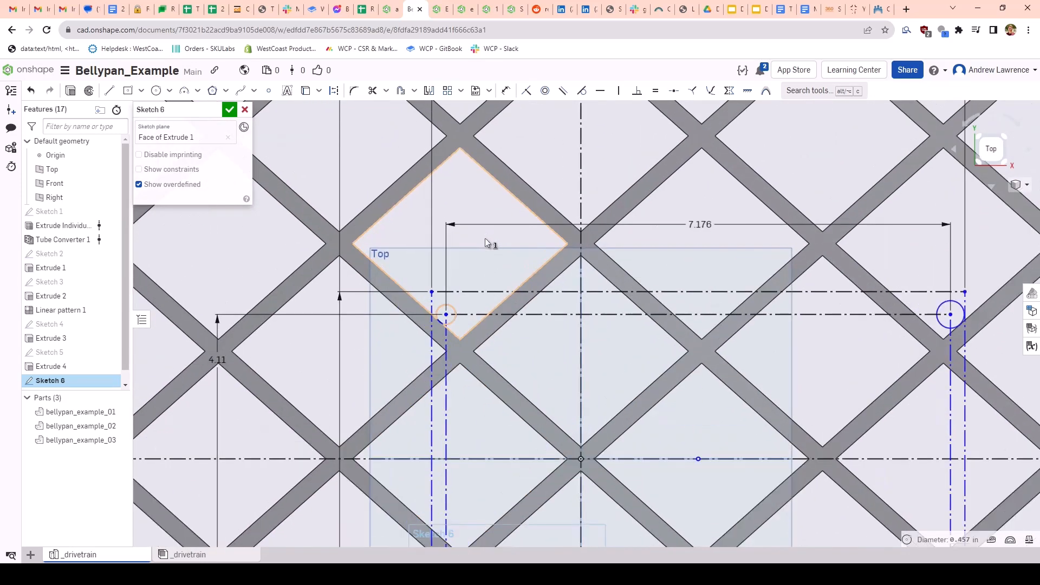
{"action": "scroll", "coordinate": [472, 273], "scroll_direction": "up", "scroll_amount": 3}
{"action": "scroll", "coordinate": [467, 351], "scroll_direction": "down", "scroll_amount": 4}
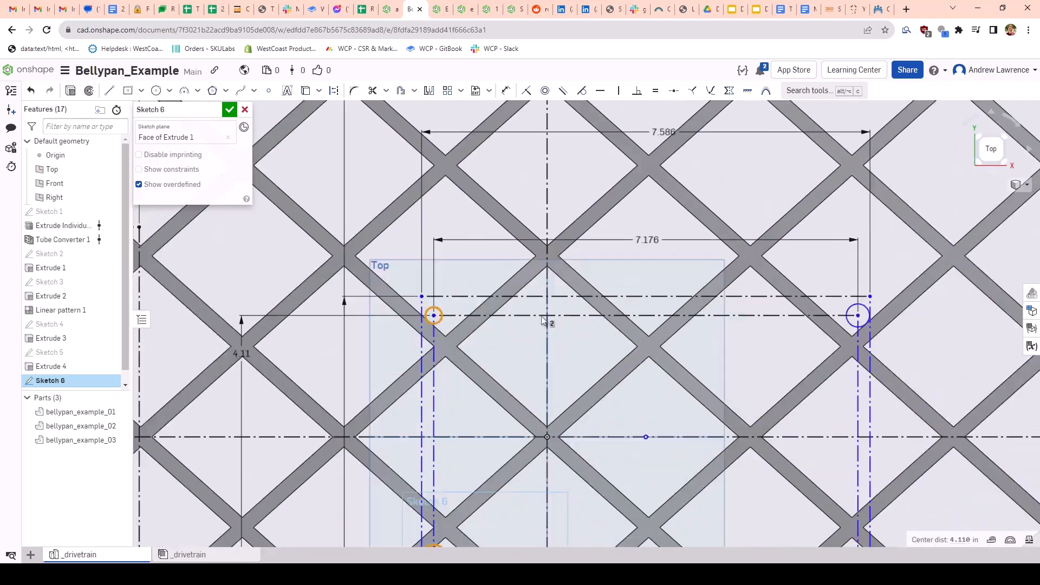
{"action": "scroll", "coordinate": [797, 331], "scroll_direction": "up", "scroll_amount": 6}
{"action": "left_click", "coordinate": [833, 294]}
{"action": "scroll", "coordinate": [631, 221], "scroll_direction": "down", "scroll_amount": 3}
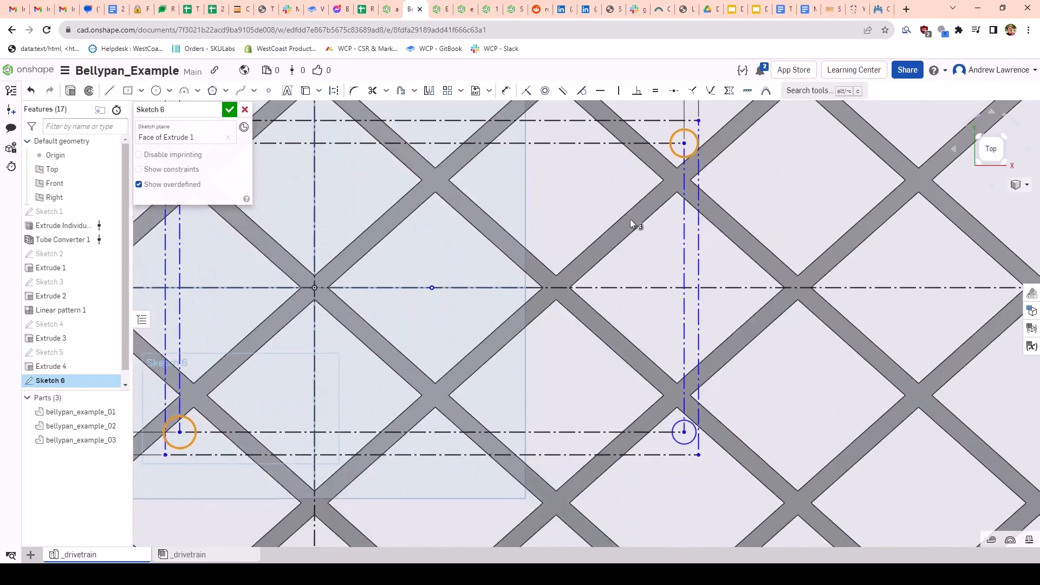
{"action": "scroll", "coordinate": [677, 434], "scroll_direction": "up", "scroll_amount": 3}
{"action": "left_click", "coordinate": [673, 432]}
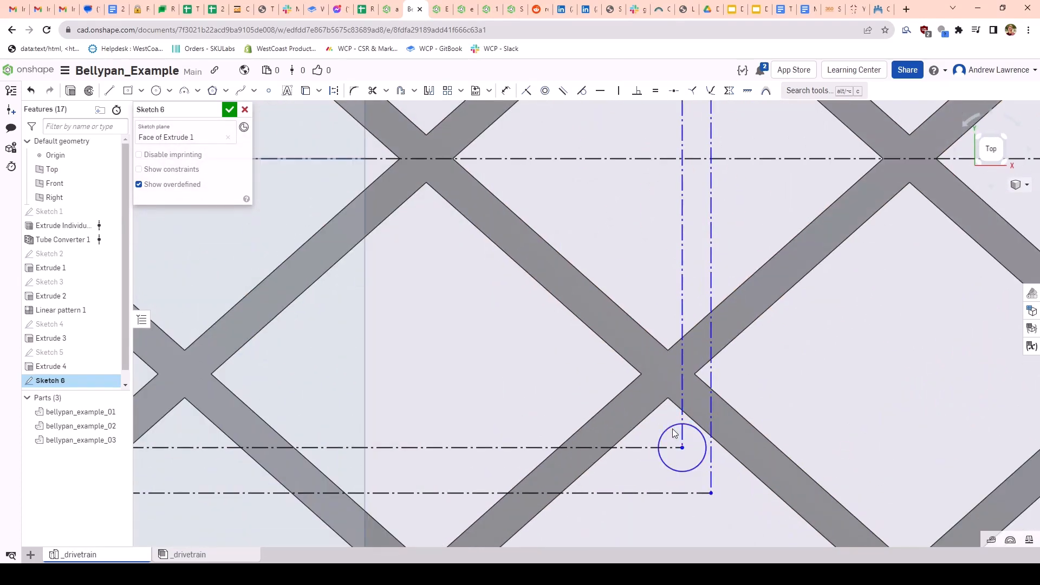
{"action": "scroll", "coordinate": [493, 453], "scroll_direction": "down", "scroll_amount": 5}
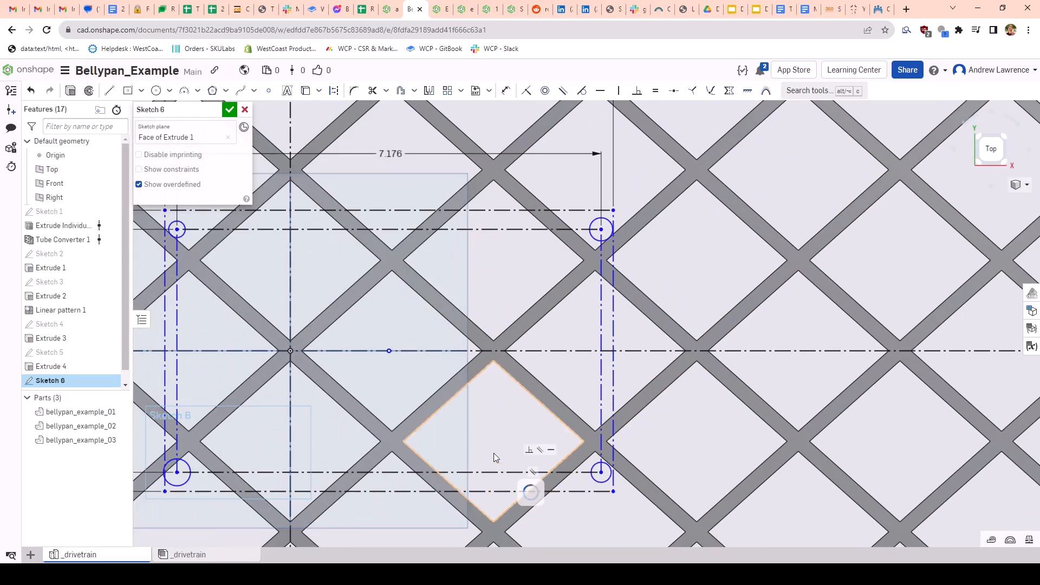
Step: Dimension the diameter of the lower-left PDB mounting-hole circle as 0.159 in
{"action": "scroll", "coordinate": [422, 449], "scroll_direction": "down", "scroll_amount": 3}
{"action": "scroll", "coordinate": [296, 478], "scroll_direction": "up", "scroll_amount": 8}
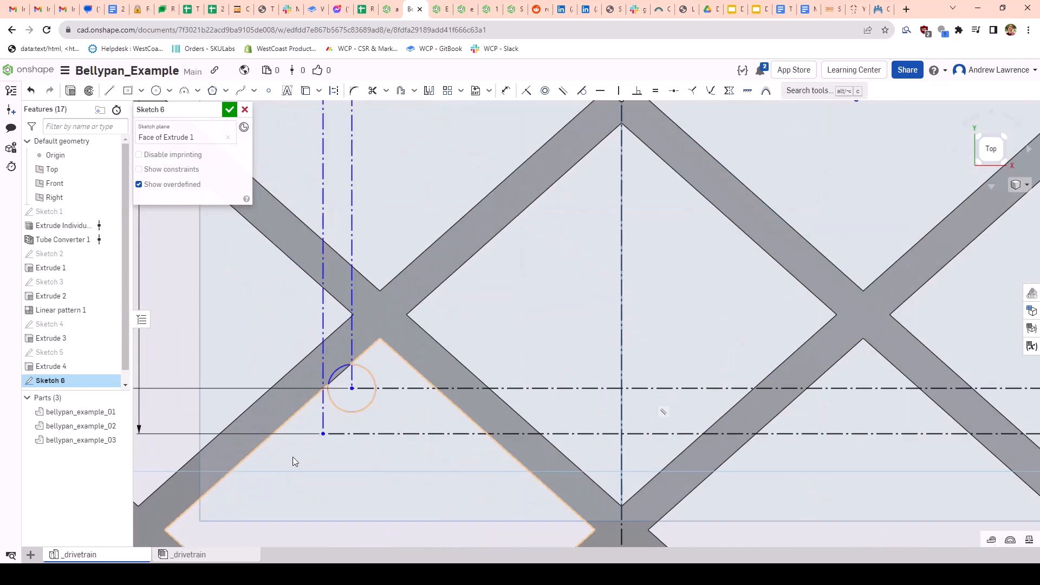
{"action": "key", "text": "d"}
{"action": "left_click", "coordinate": [362, 410]}
{"action": "left_click", "coordinate": [428, 510]}
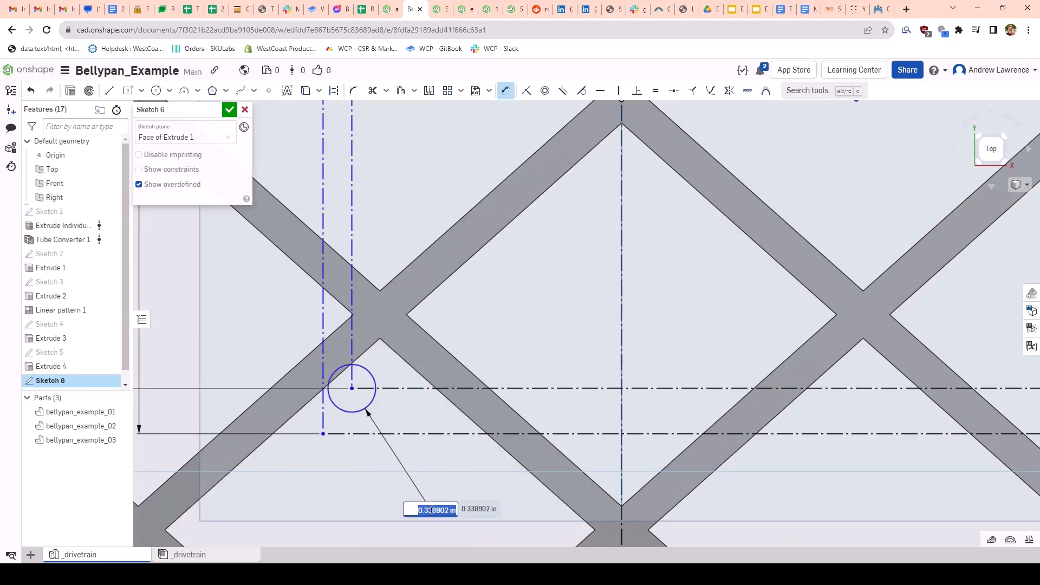
{"action": "type", "text": "0.159"}
{"action": "key", "text": "Return"}
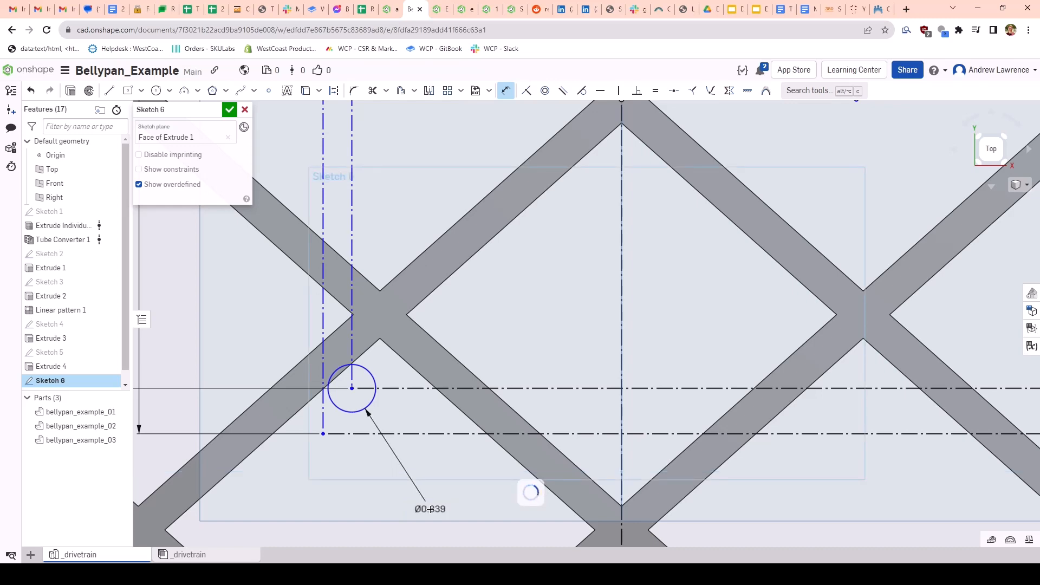
{"action": "scroll", "coordinate": [552, 374], "scroll_direction": "down", "scroll_amount": 5}
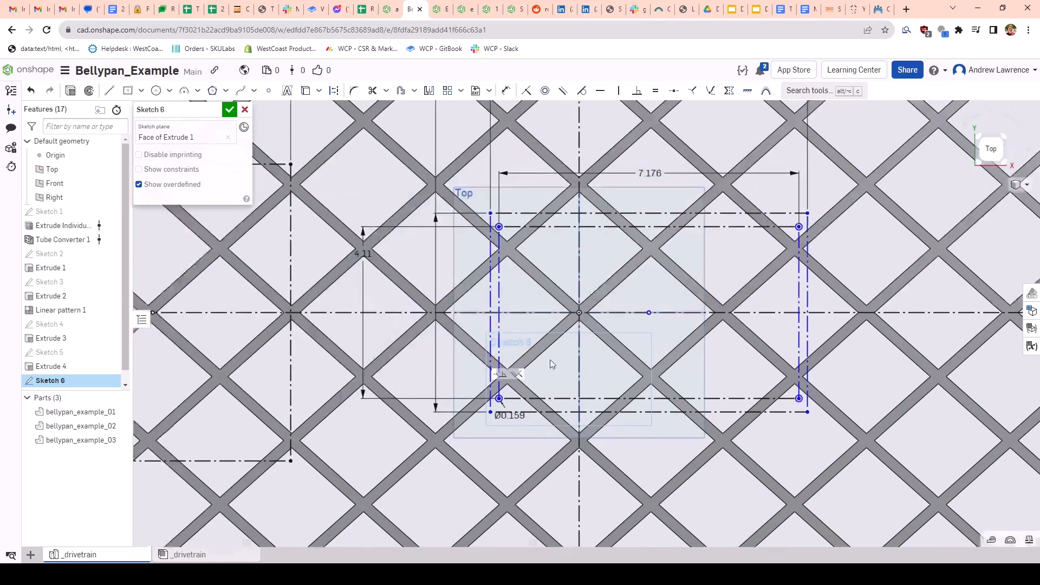
Step: Move the PDB outline along the horizontal centerline toward the battery outline and dimension the gap between the two outlines as 4 in
{"action": "scroll", "coordinate": [552, 364], "scroll_direction": "up", "scroll_amount": 2}
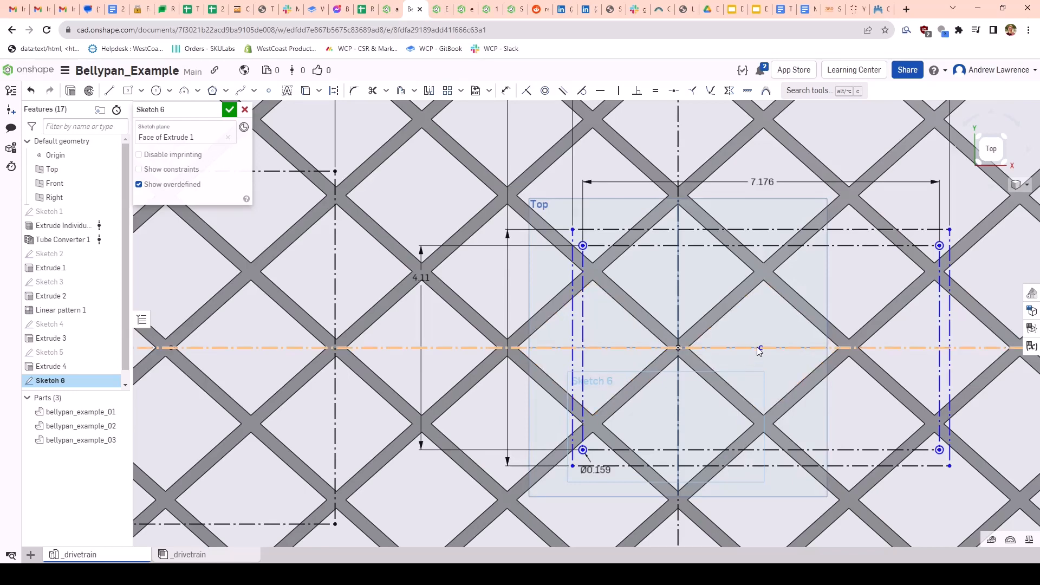
{"action": "mouse_move", "coordinate": [759, 348]}
{"action": "left_mouse_down"}
{"action": "mouse_move", "coordinate": [650, 350]}
{"action": "mouse_move", "coordinate": [757, 360]}
{"action": "mouse_move", "coordinate": [712, 362]}
{"action": "left_mouse_up"}
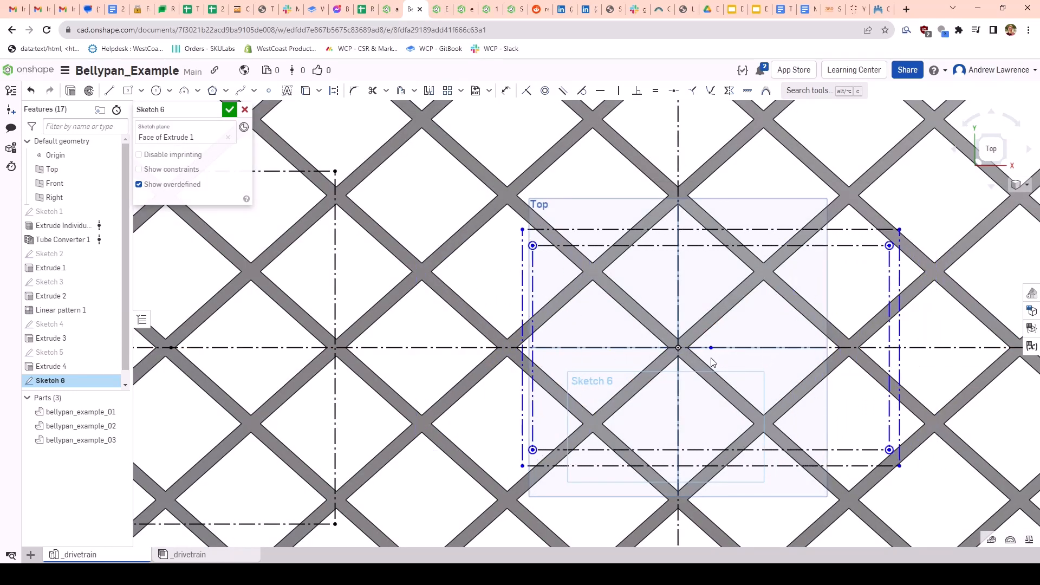
{"action": "scroll", "coordinate": [544, 402], "scroll_direction": "down", "scroll_amount": 2}
{"action": "scroll", "coordinate": [467, 377], "scroll_direction": "up", "scroll_amount": 1}
{"action": "key", "text": "d"}
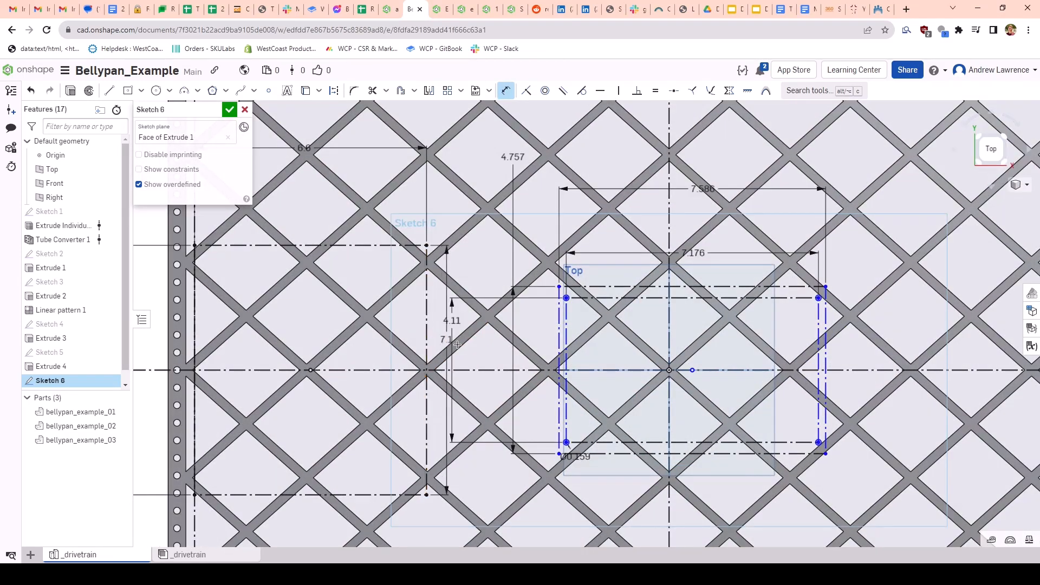
{"action": "left_click", "coordinate": [559, 334]}
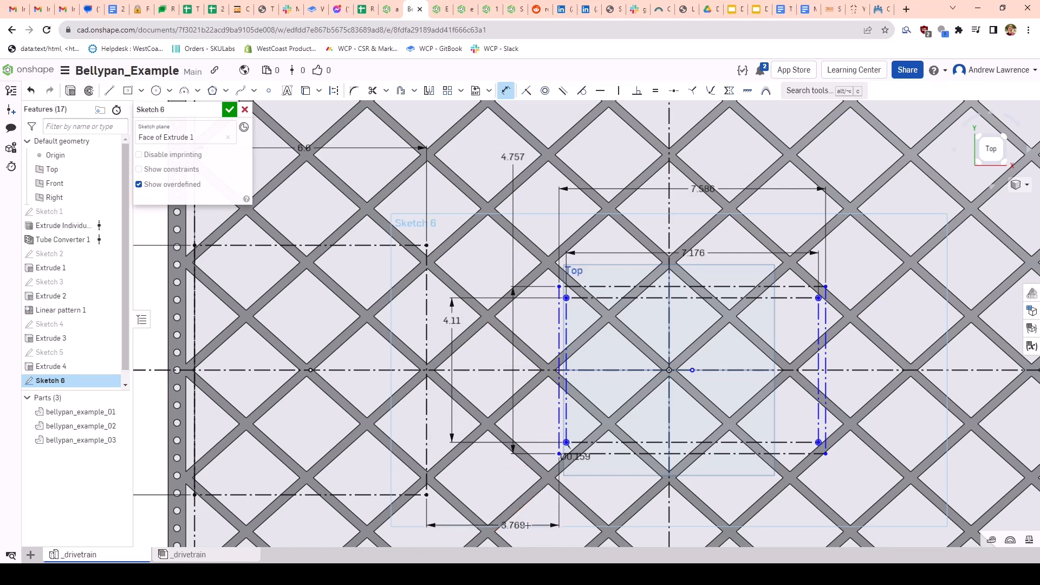
{"action": "left_click", "coordinate": [531, 534]}
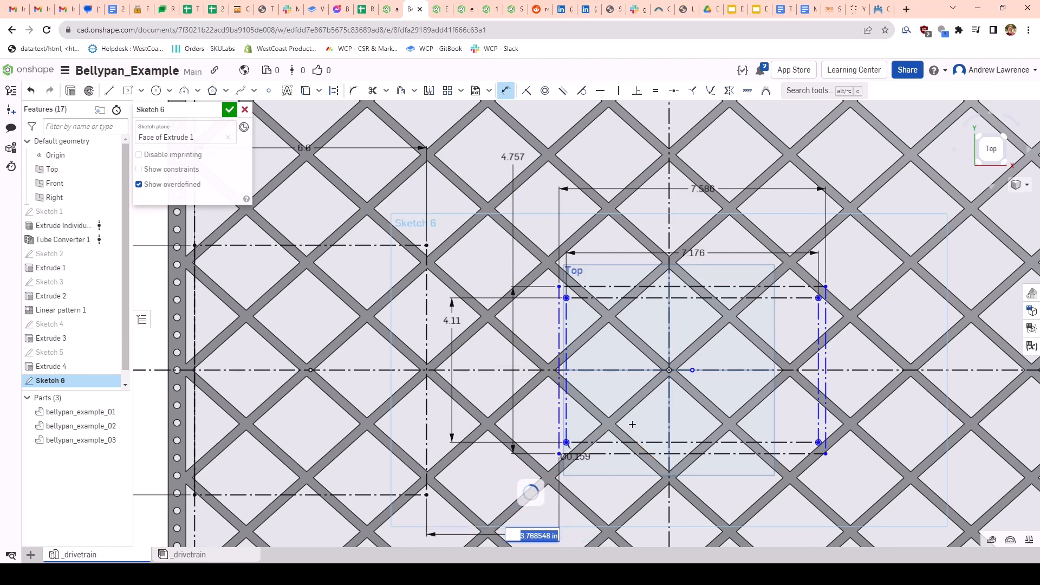
{"action": "key", "text": "Return"}
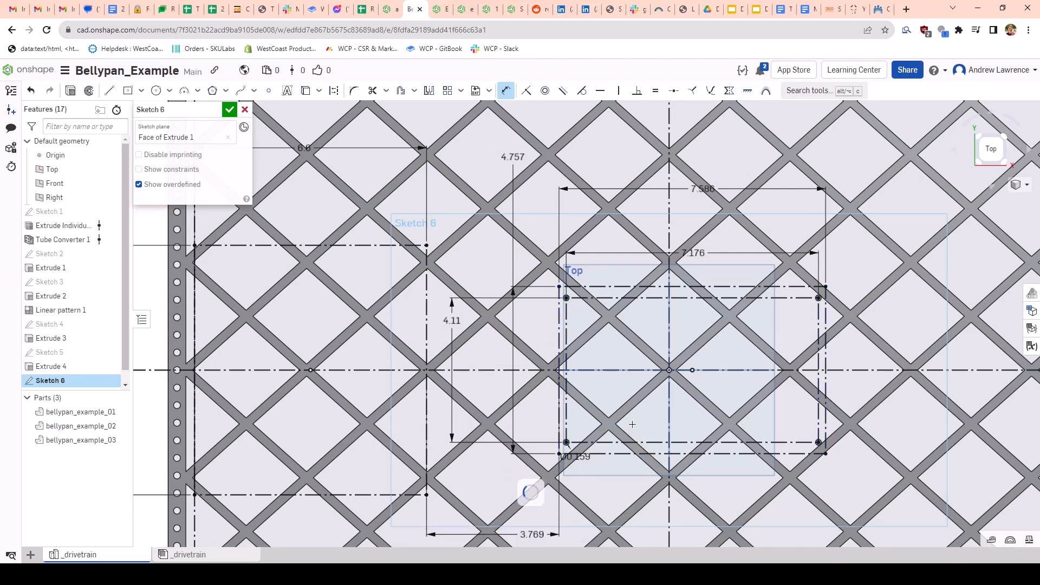
Step: Sketch a center-point rectangle on the horizontal centerline between the PDB outline and the perforated frame tube
{"action": "scroll", "coordinate": [690, 356], "scroll_direction": "down", "scroll_amount": 5}
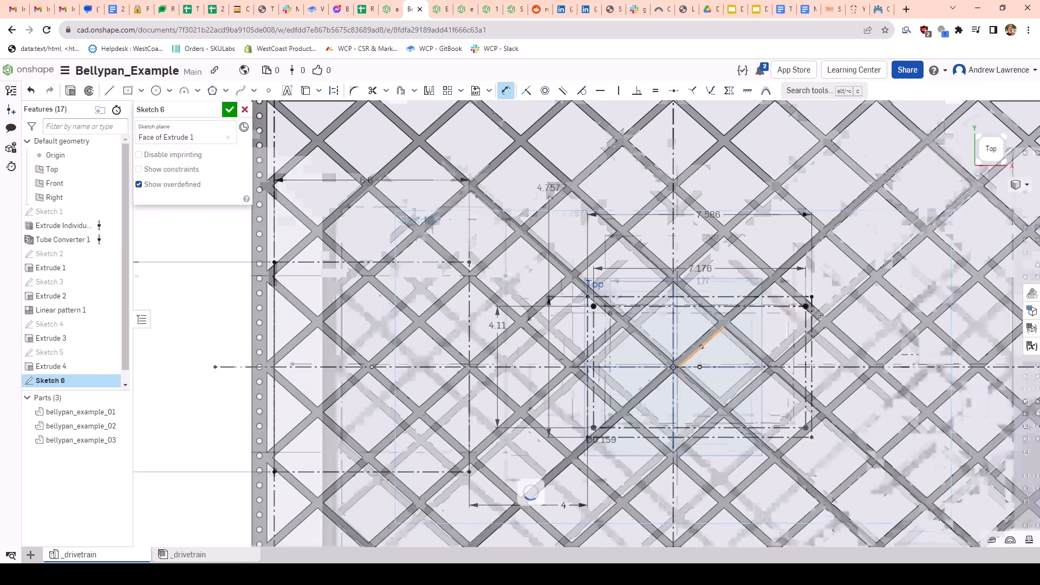
{"action": "scroll", "coordinate": [893, 336], "scroll_direction": "up", "scroll_amount": 4}
{"action": "middle_click_drag", "start_coordinate": [893, 337], "coordinate": [826, 296]}
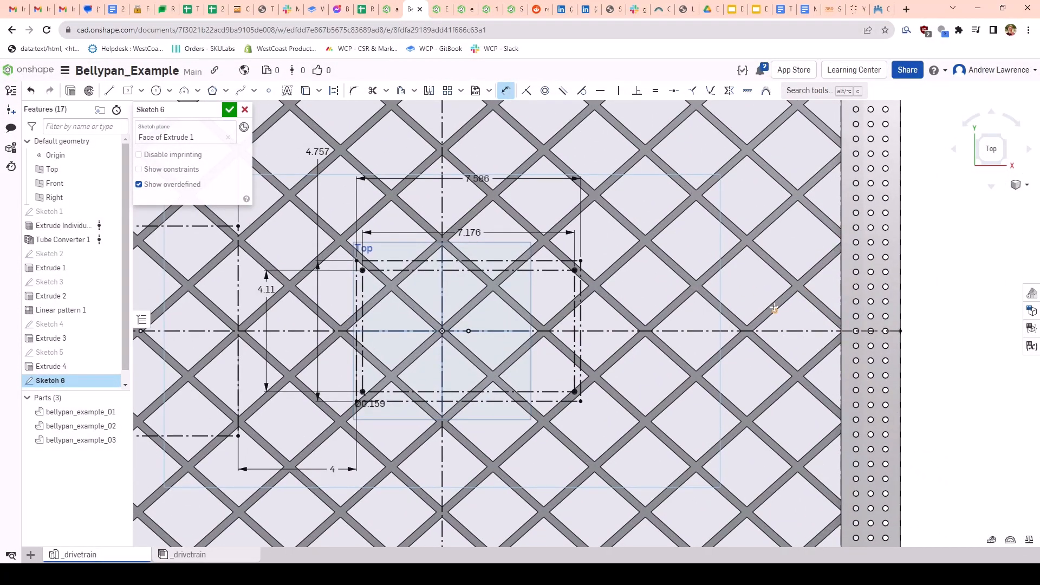
{"action": "scroll", "coordinate": [568, 388], "scroll_direction": "up", "scroll_amount": 2}
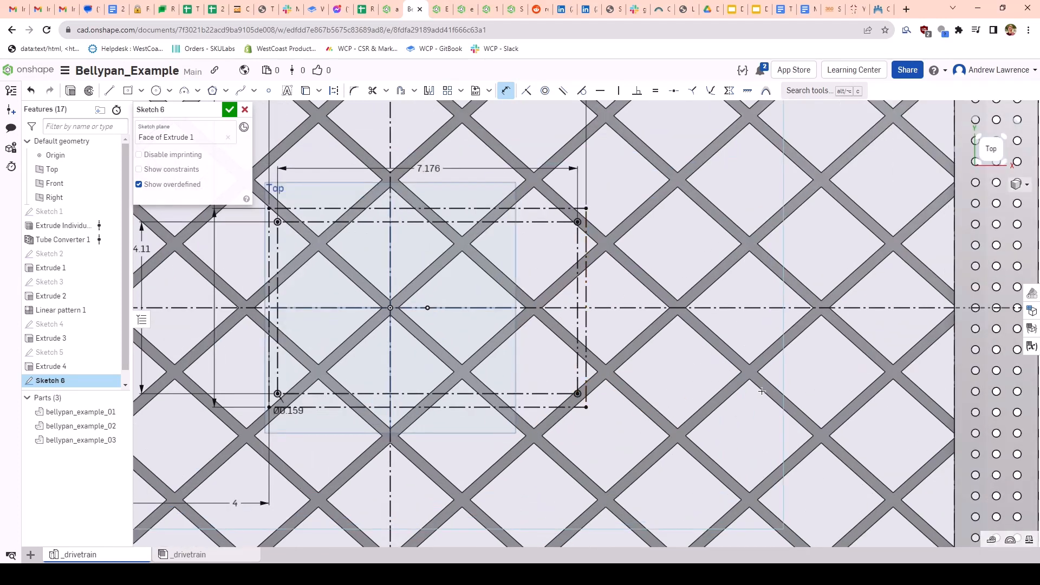
{"action": "scroll", "coordinate": [860, 331], "scroll_direction": "up", "scroll_amount": 2}
{"action": "key", "text": "r"}
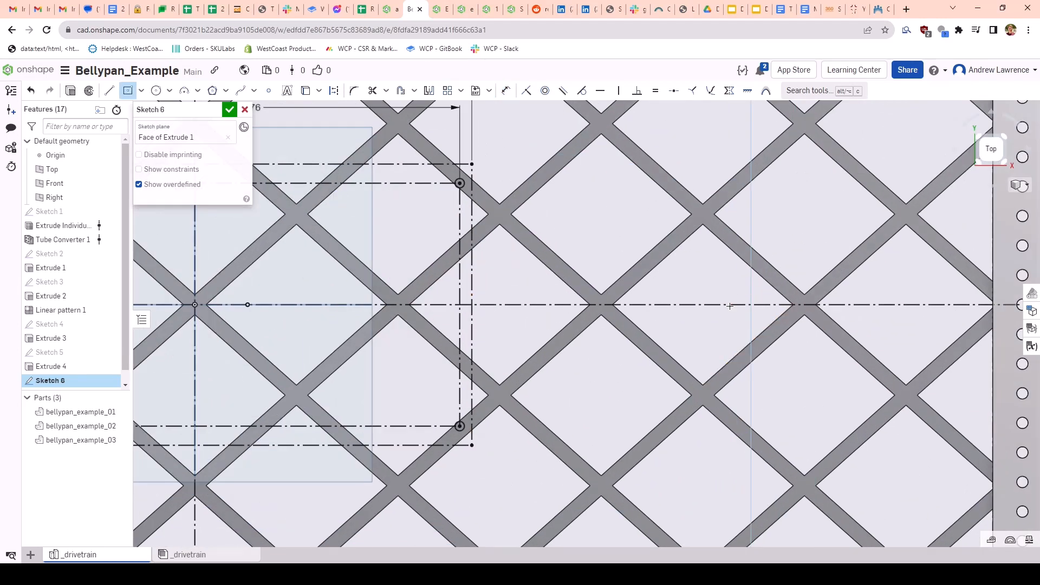
{"action": "left_click", "coordinate": [726, 304]}
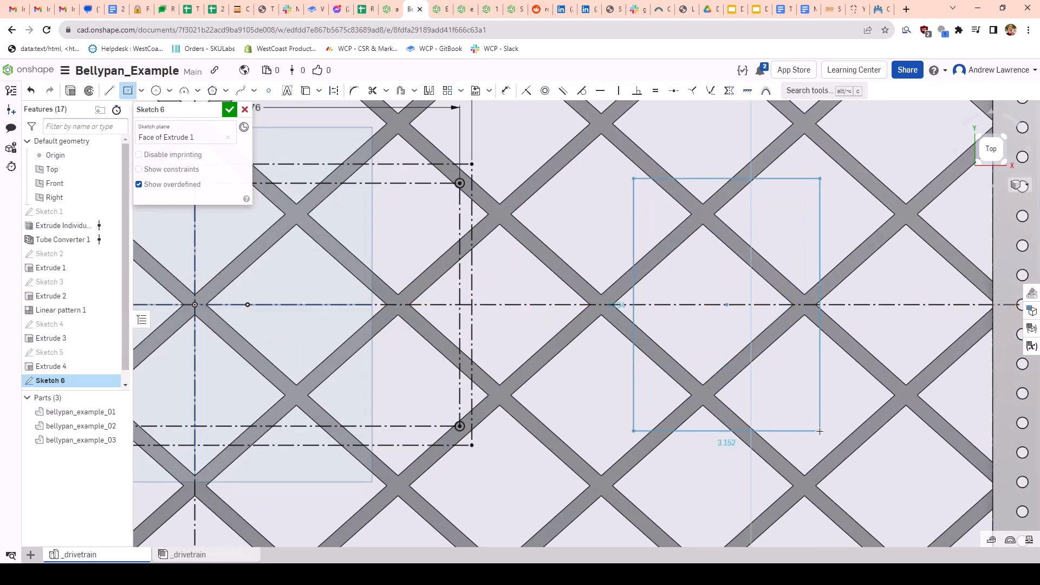
{"action": "left_click", "coordinate": [882, 484]}
{"action": "key", "text": "Escape"}
{"action": "scroll", "coordinate": [840, 344], "scroll_direction": "down", "scroll_amount": 3}
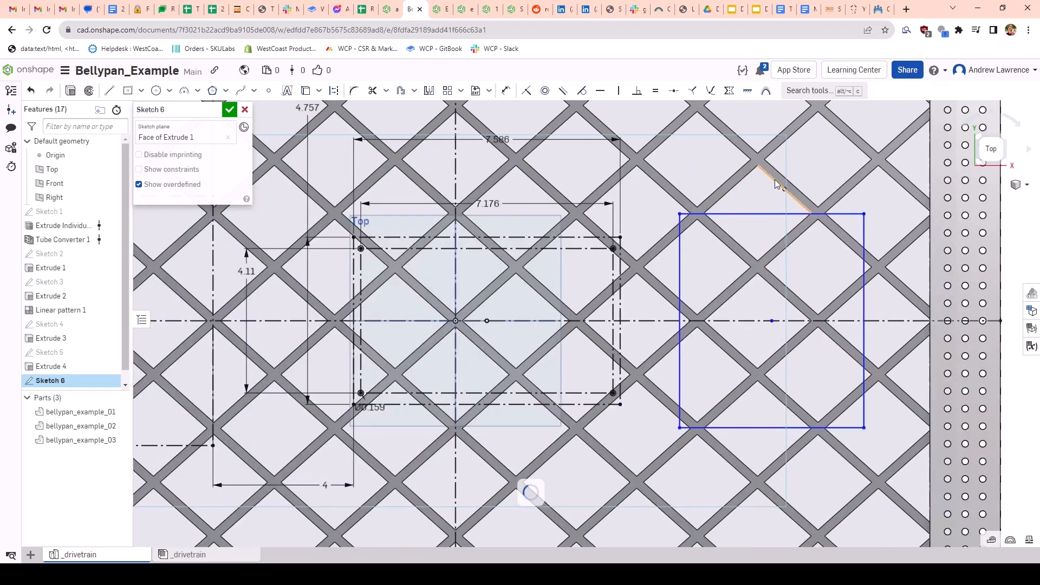
Step: Convert all four sides of the new rectangle beside the PDB outline to construction lines
{"action": "left_click", "coordinate": [757, 215]}
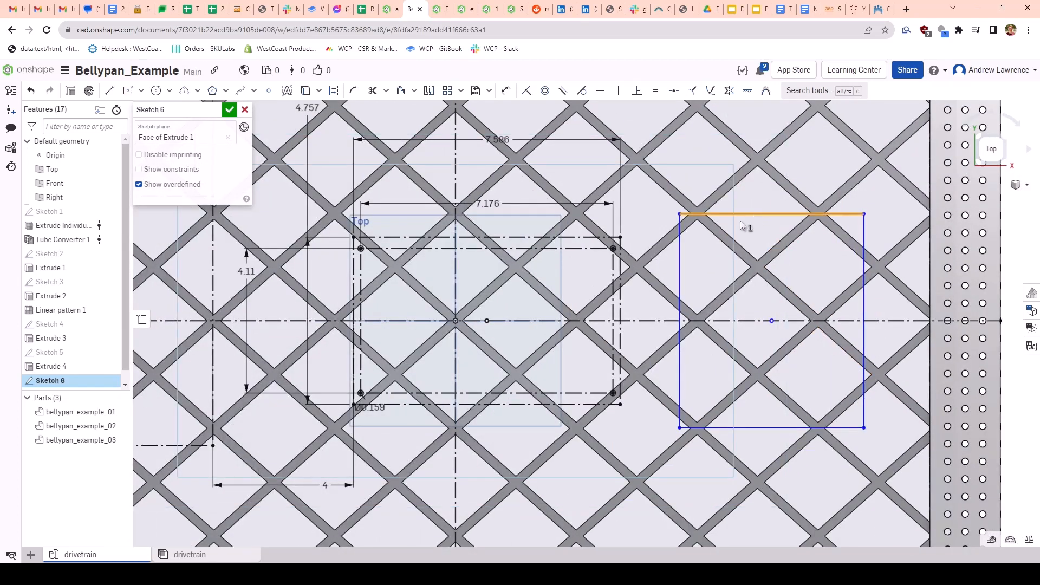
{"action": "left_click", "coordinate": [680, 282]}
{"action": "left_click", "coordinate": [864, 241]}
{"action": "left_click", "coordinate": [806, 427]}
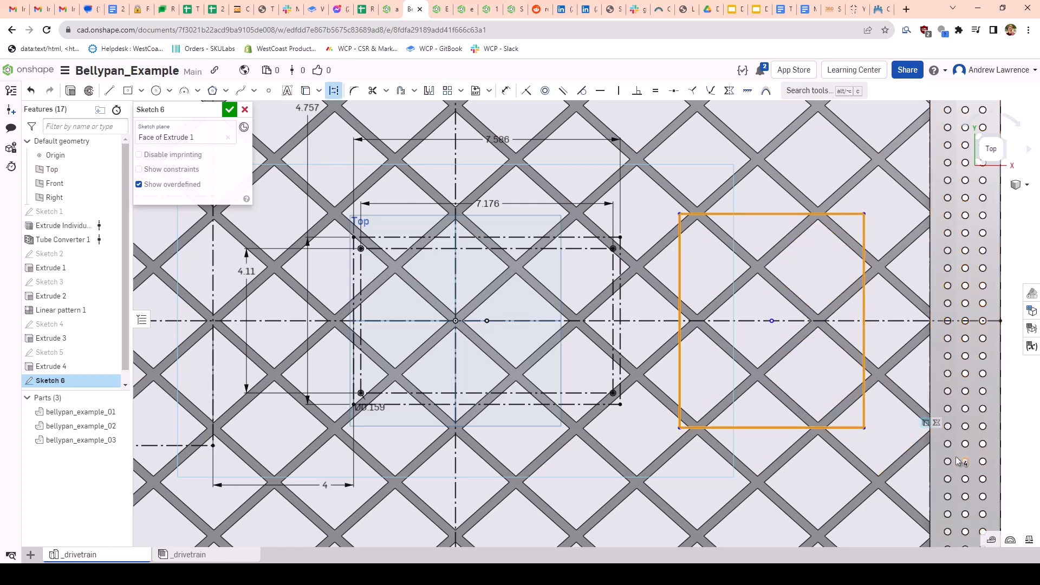
{"action": "key", "text": "q"}
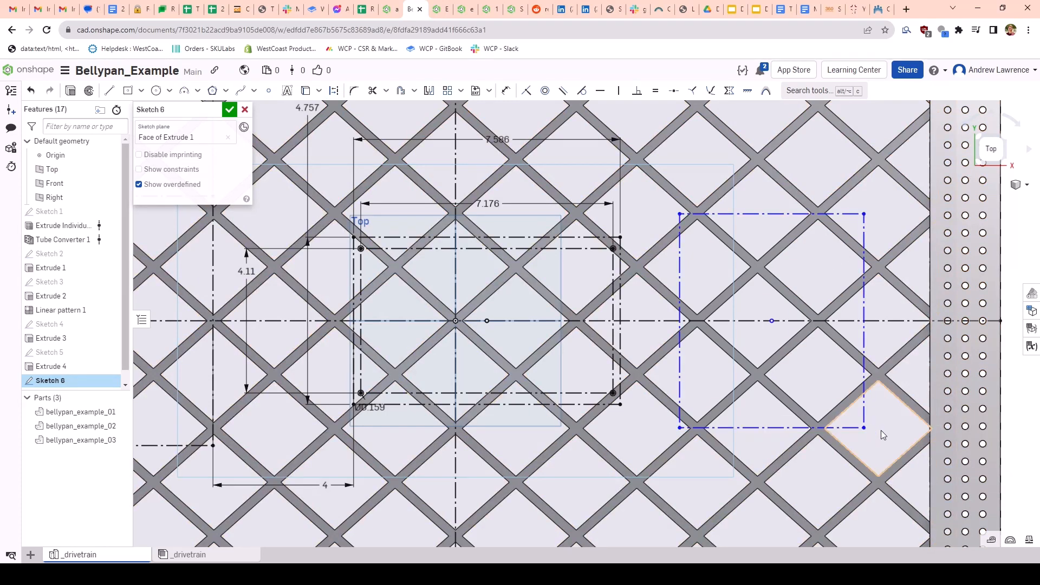
Step: Sketch a second center-point rectangle about 4.66 in wide inside the new construction rectangle, sharing its center point
{"action": "key", "text": "g"}
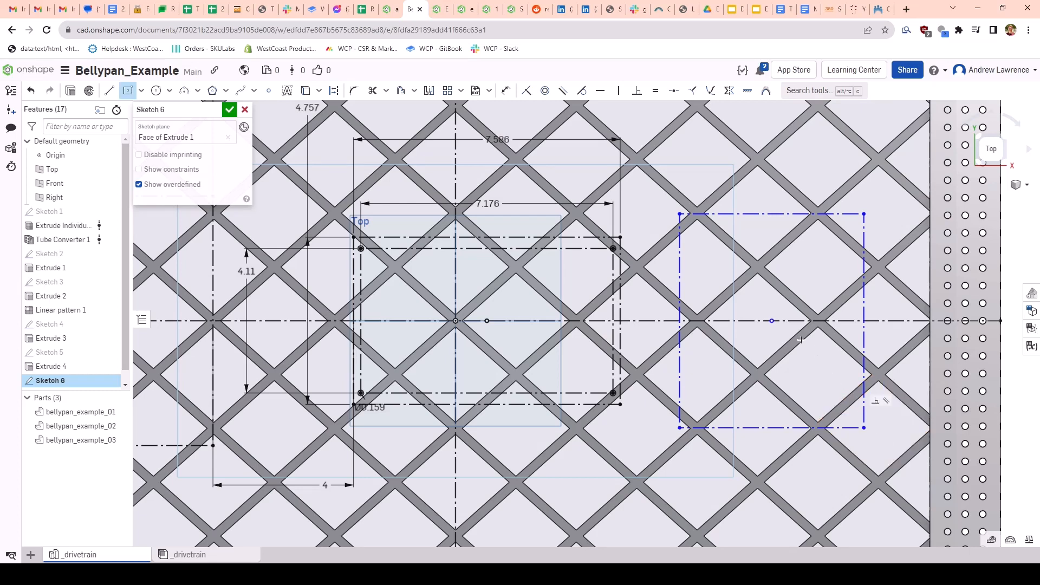
{"action": "left_click", "coordinate": [771, 321]}
{"action": "left_click", "coordinate": [690, 237]}
{"action": "key", "text": "Escape"}
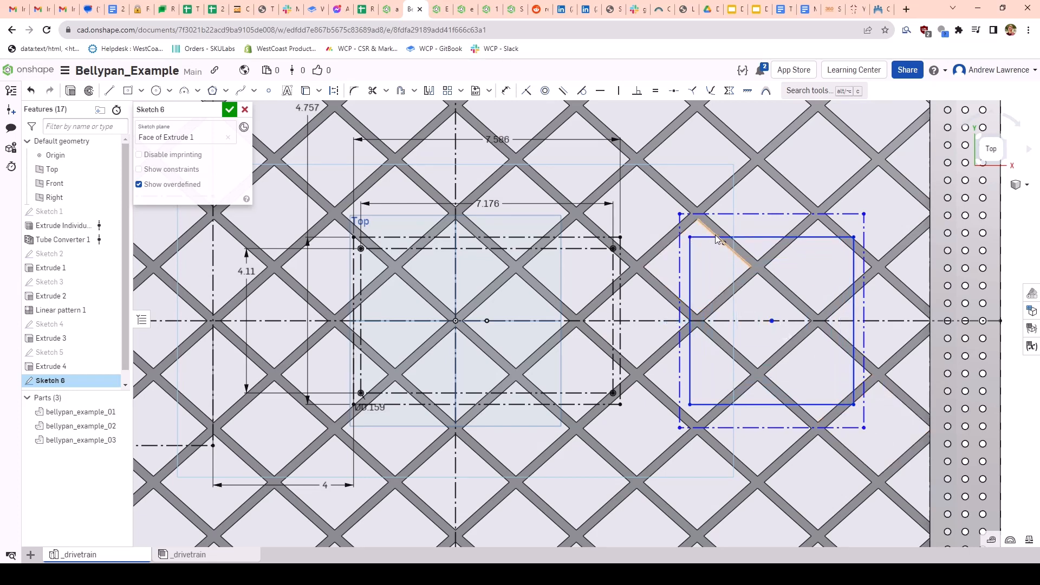
Step: Convert all four sides of the inner mounting-hole rectangle to construction lines and clear the selection
{"action": "left_click", "coordinate": [701, 236]}
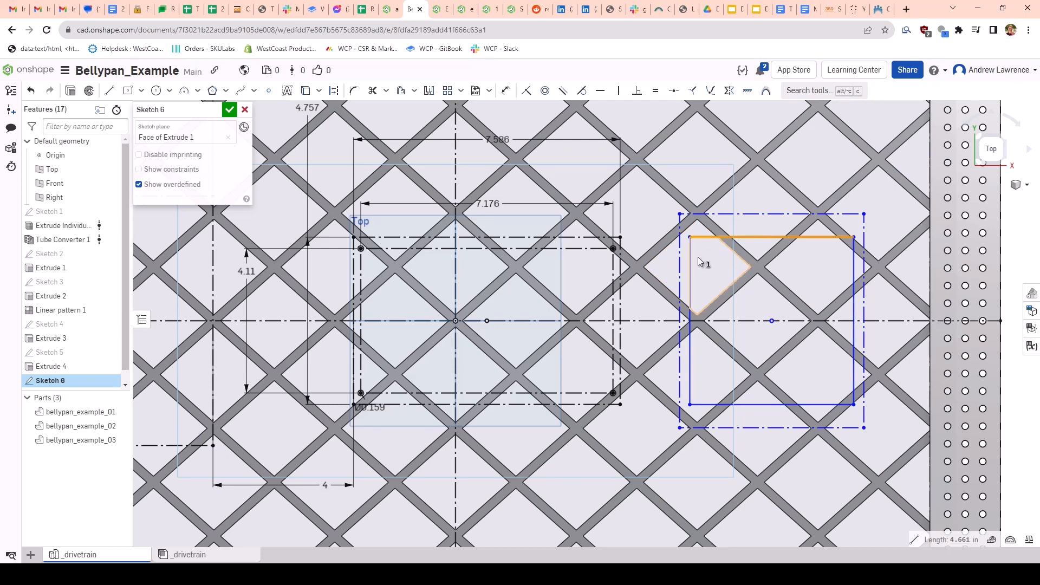
{"action": "left_click", "coordinate": [690, 276]}
{"action": "left_click", "coordinate": [733, 405]}
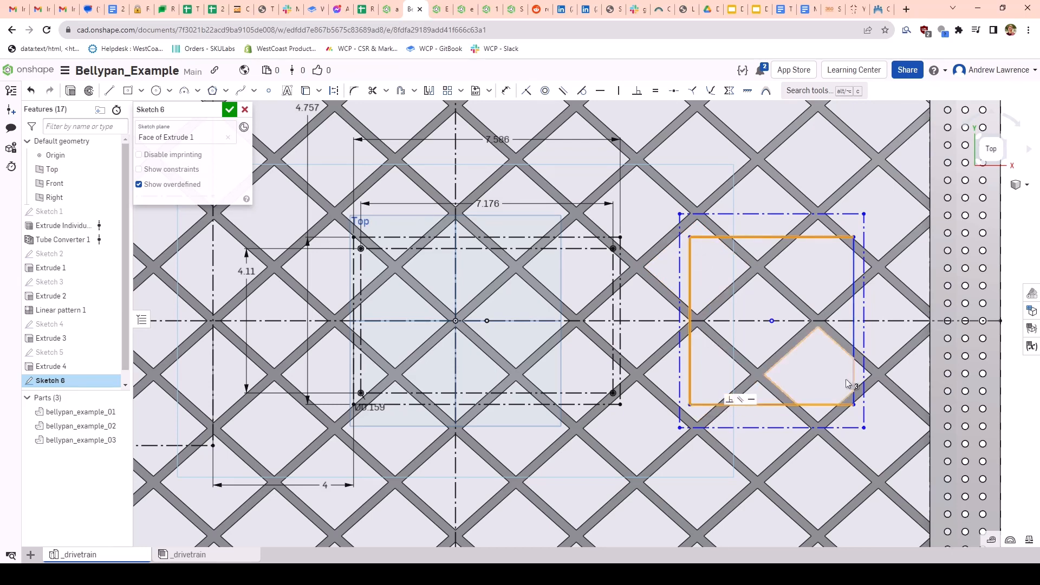
{"action": "left_click", "coordinate": [854, 358]}
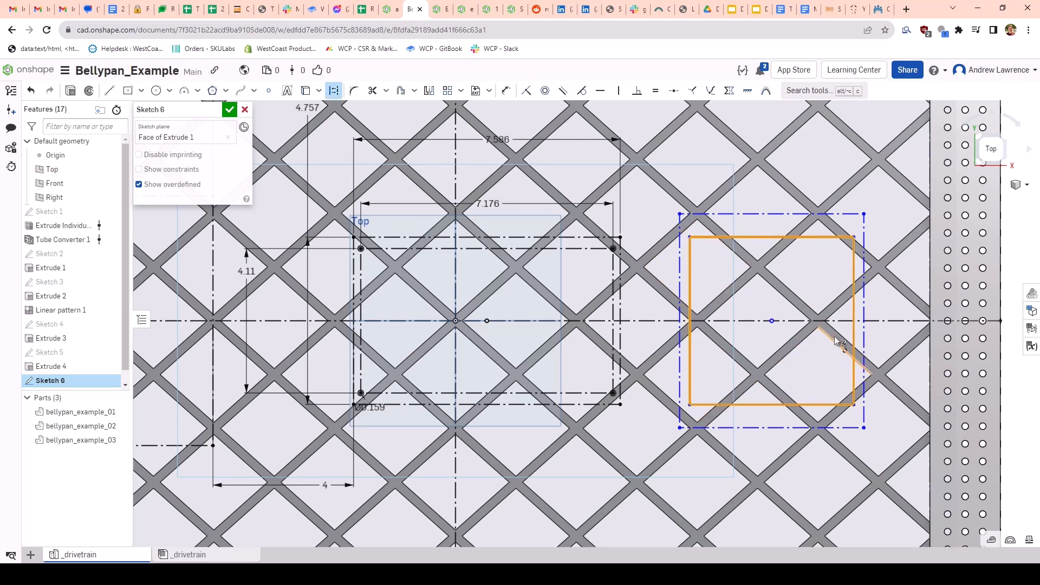
{"action": "key", "text": "q"}
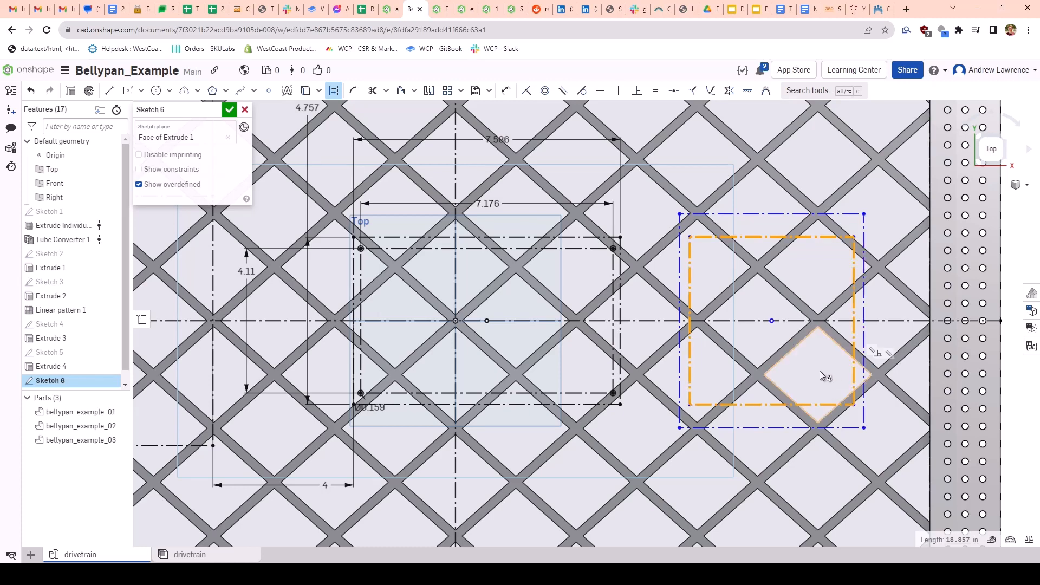
{"action": "left_click", "coordinate": [812, 377]}
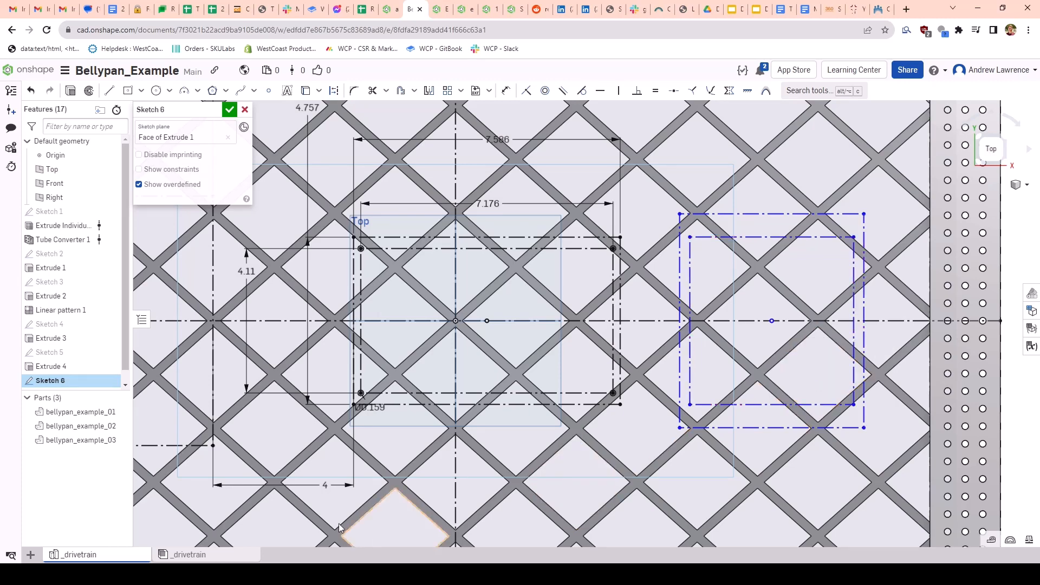
Step: Switch to the Electronics document's NI_roborio model and examine its underside mounting holes, connector face and sketched outline
{"action": "left_click", "coordinate": [441, 11]}
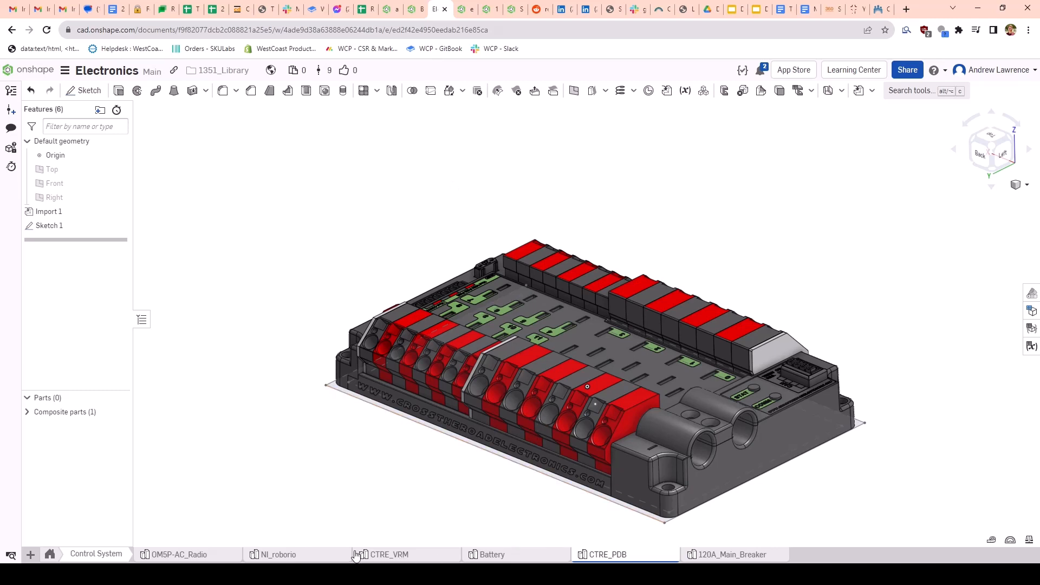
{"action": "left_click", "coordinate": [314, 555]}
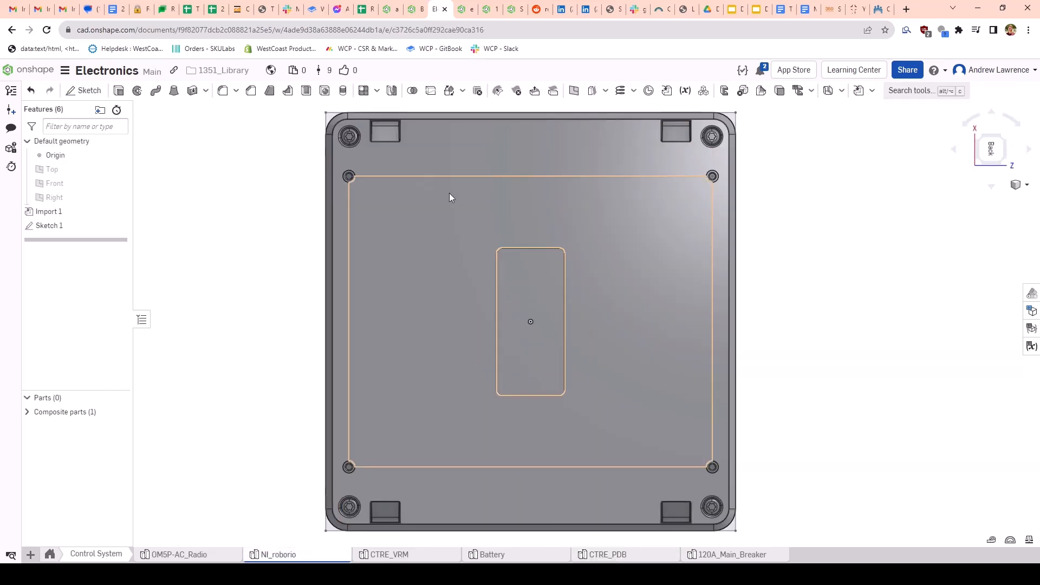
{"action": "scroll", "coordinate": [480, 202], "scroll_direction": "down", "scroll_amount": 2}
{"action": "scroll", "coordinate": [525, 222], "scroll_direction": "up", "scroll_amount": 1}
{"action": "scroll", "coordinate": [525, 222], "scroll_direction": "up", "scroll_amount": 1}
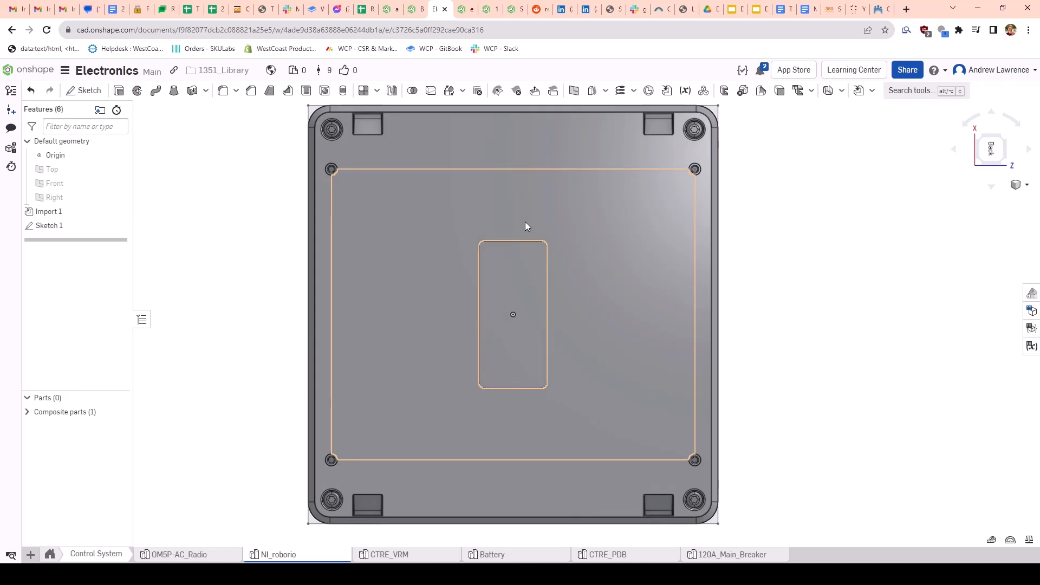
{"action": "mouse_move", "coordinate": [525, 222]}
{"action": "middle_mouse_down"}
{"action": "mouse_move", "coordinate": [547, 233]}
{"action": "mouse_move", "coordinate": [560, 257]}
{"action": "middle_mouse_up"}
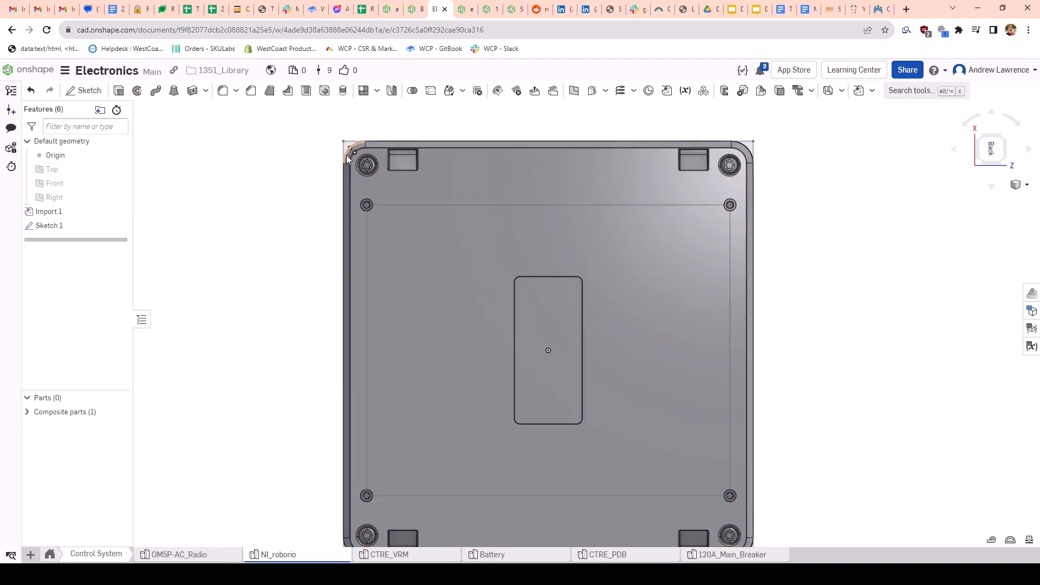
{"action": "scroll", "coordinate": [430, 223], "scroll_direction": "down", "scroll_amount": 1}
{"action": "right_click_drag", "start_coordinate": [430, 224], "coordinate": [788, 275]}
{"action": "scroll", "coordinate": [791, 214], "scroll_direction": "up", "scroll_amount": 2}
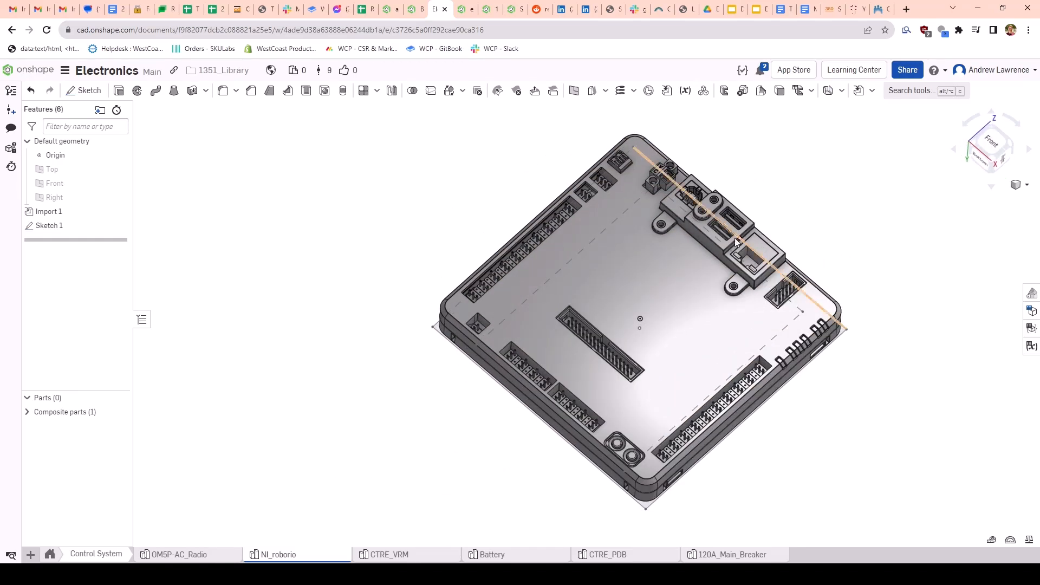
{"action": "right_click_drag", "start_coordinate": [692, 326], "coordinate": [850, 298]}
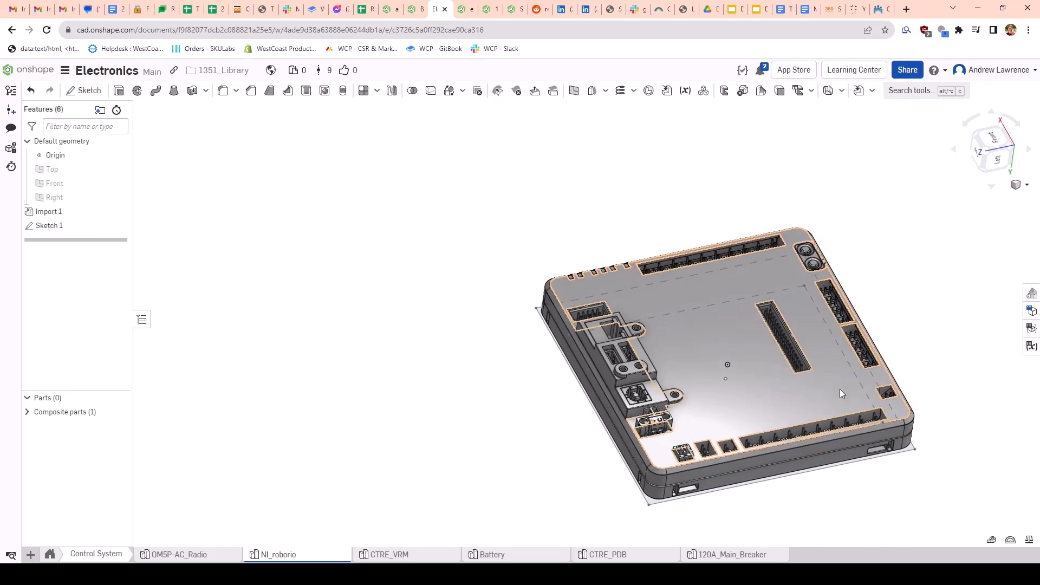
{"action": "scroll", "coordinate": [649, 507], "scroll_direction": "up", "scroll_amount": 5}
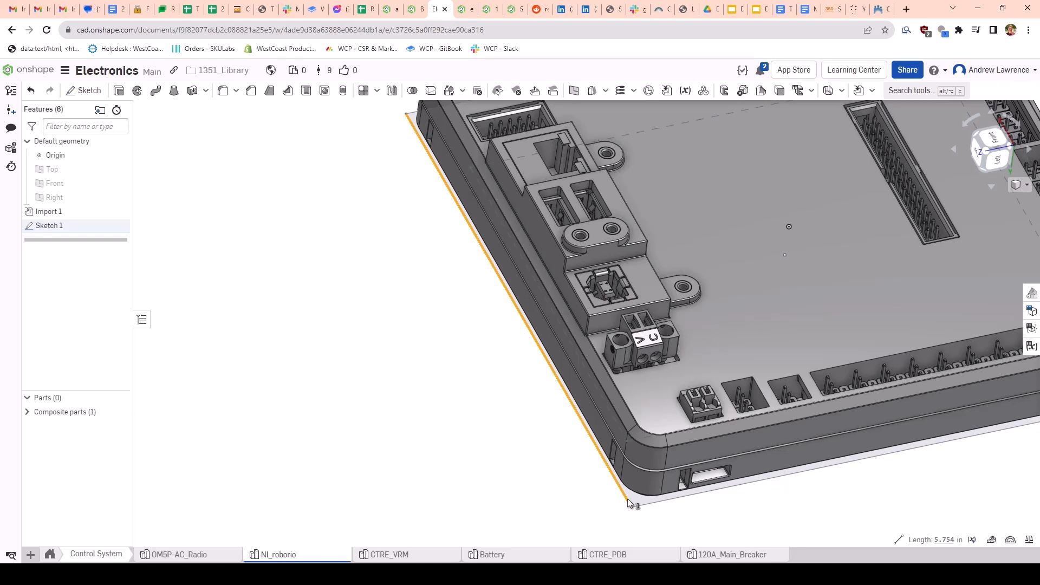
Step: Copy the length of the roboRIO outline's edge beside the USB ports and dimension the outer right-hand rectangle's height in Bellypan_Example as 5.754 in
{"action": "left_click", "coordinate": [942, 538]}
{"action": "key", "text": "ctrl+c"}
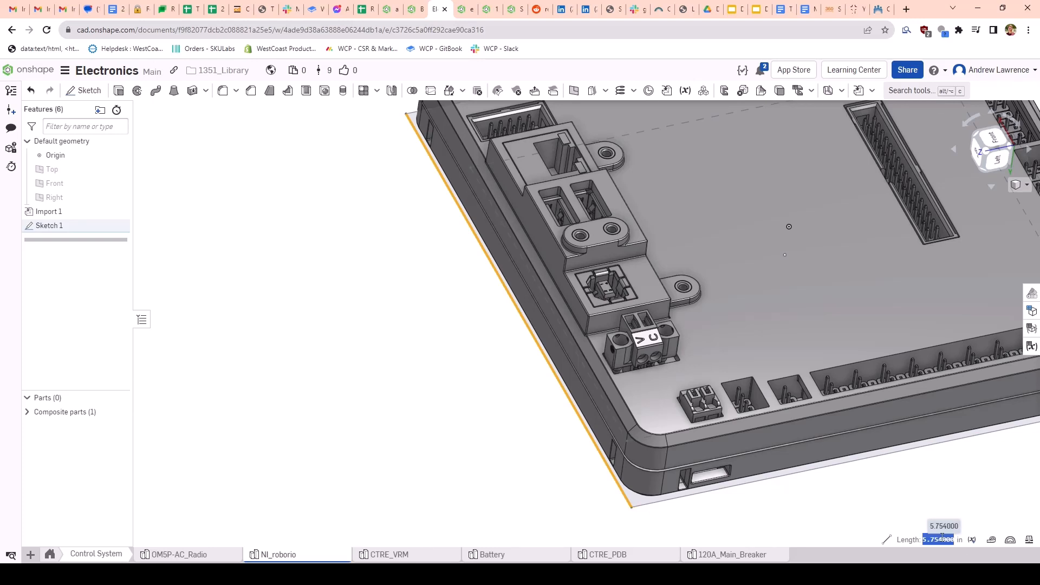
{"action": "left_click", "coordinate": [546, 496]}
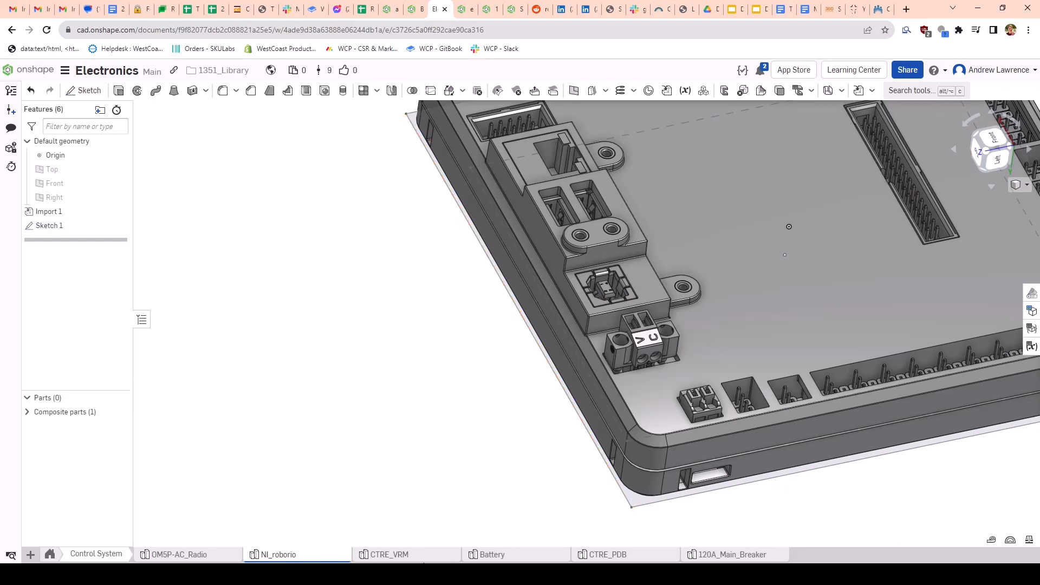
{"action": "left_click", "coordinate": [411, 11]}
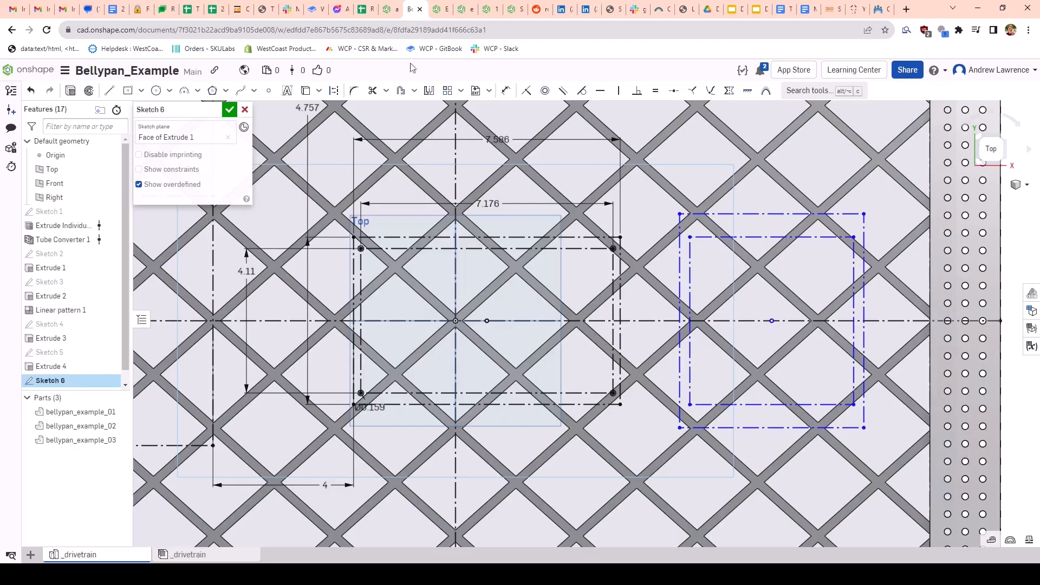
{"action": "scroll", "coordinate": [666, 295], "scroll_direction": "up", "scroll_amount": 3}
{"action": "left_click", "coordinate": [695, 265]}
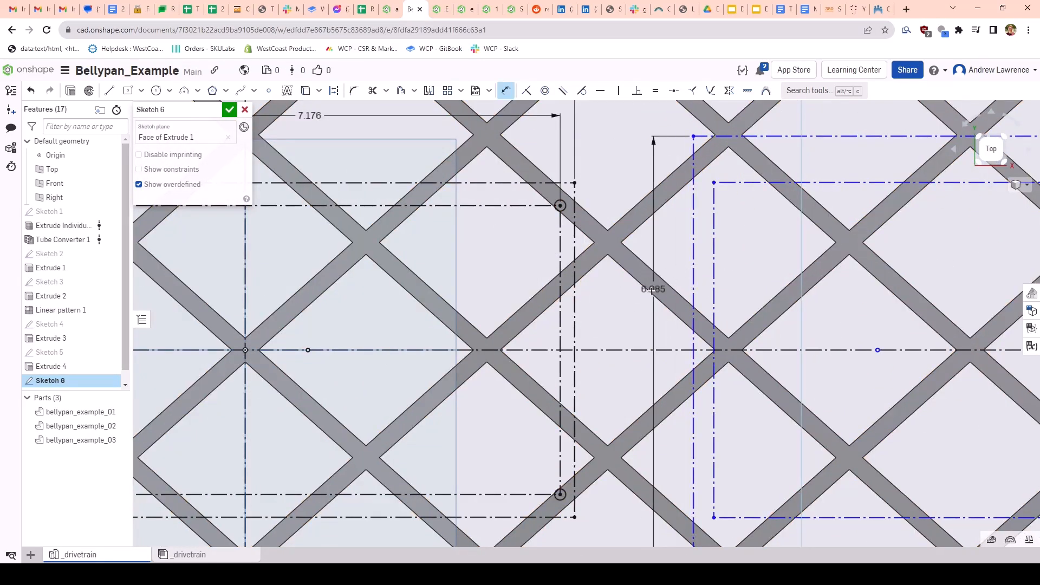
{"action": "left_click", "coordinate": [620, 308]}
{"action": "key", "text": "ctrl+v"}
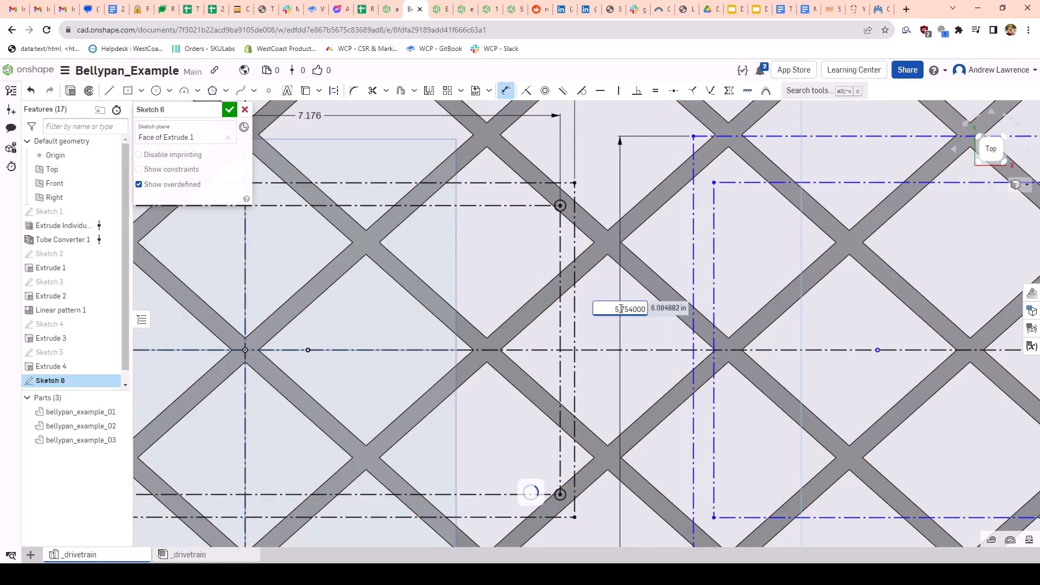
{"action": "key", "text": "Escape"}
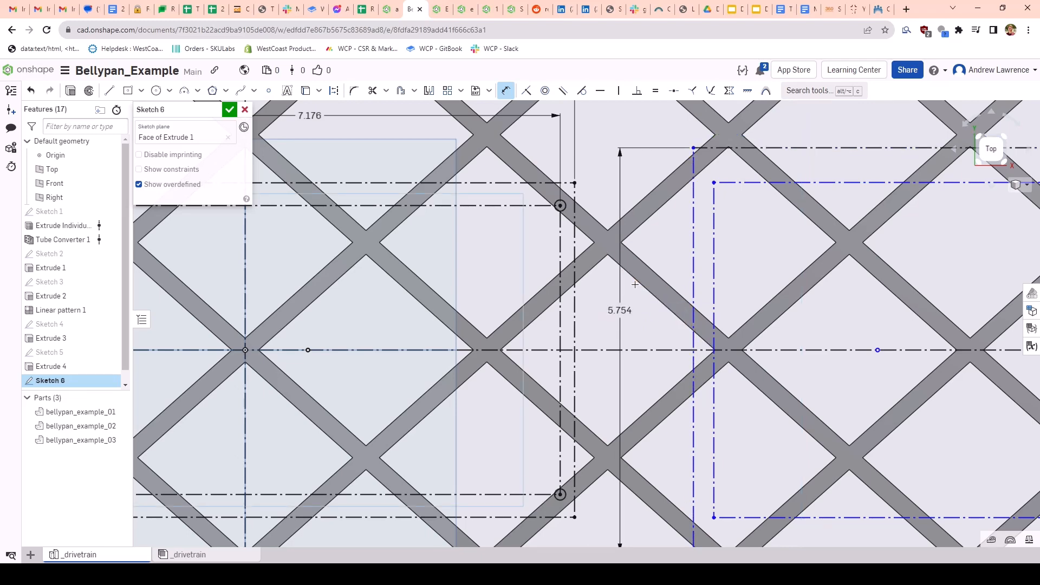
Step: Copy the roboRIO outline's adjacent edge length from the Electronics document and dimension the outer rectangle's width as 5.637 in
{"action": "scroll", "coordinate": [661, 292], "scroll_direction": "down", "scroll_amount": 3}
{"action": "middle_click_drag", "start_coordinate": [658, 309], "coordinate": [605, 308]}
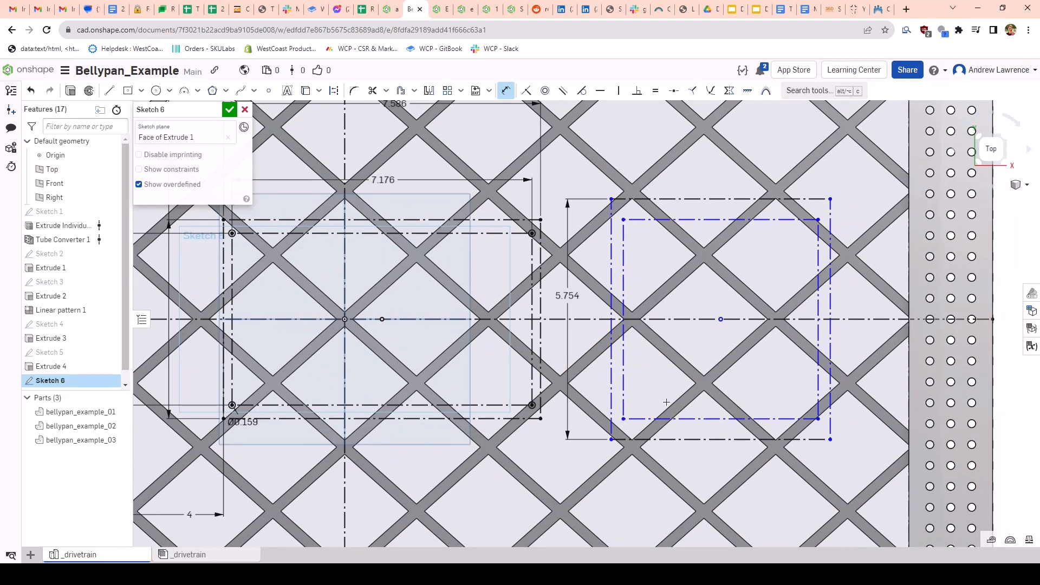
{"action": "left_click", "coordinate": [443, 9]}
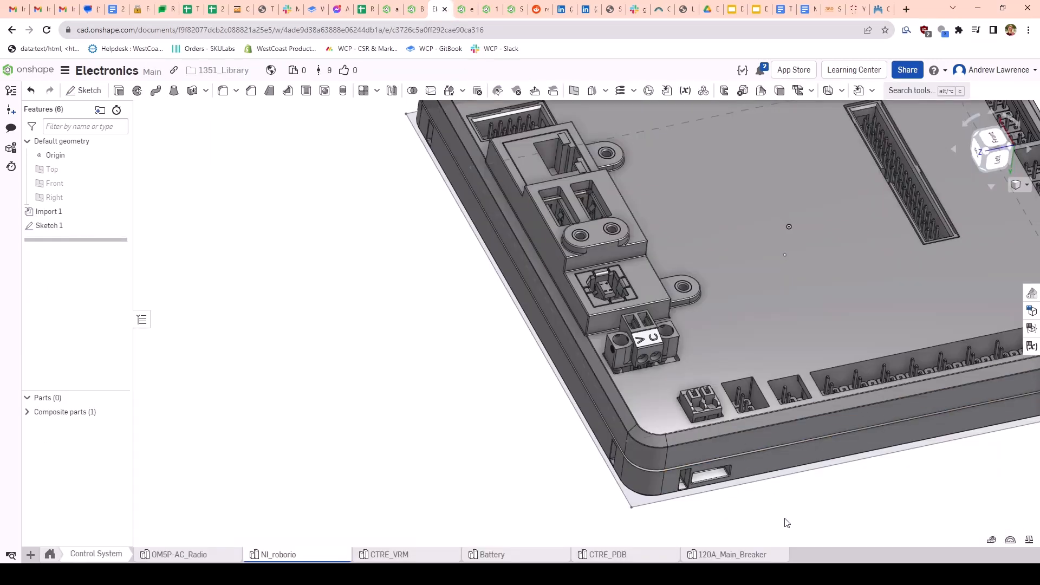
{"action": "left_click", "coordinate": [788, 476]}
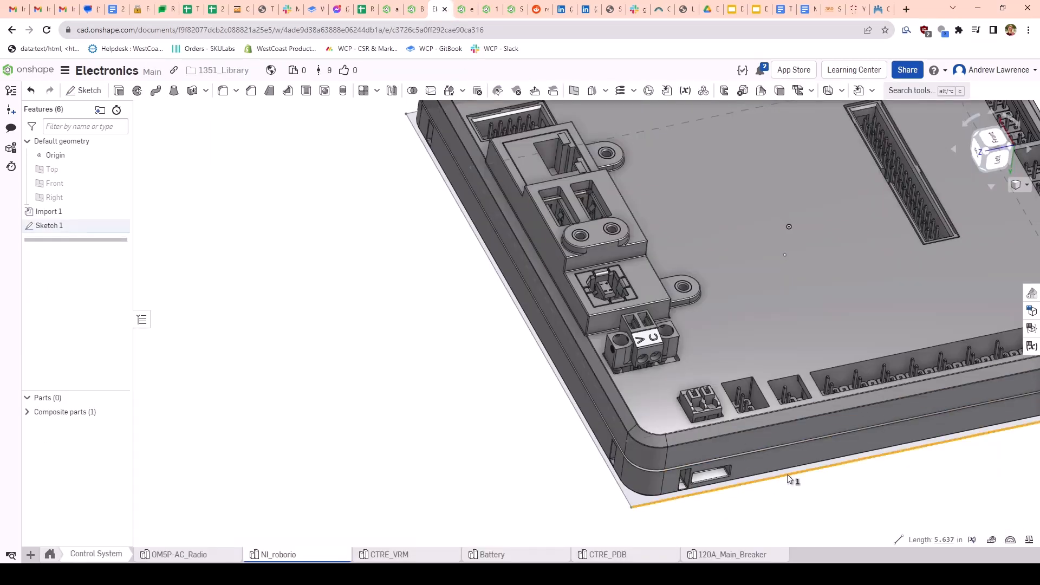
{"action": "double_click", "coordinate": [947, 539]}
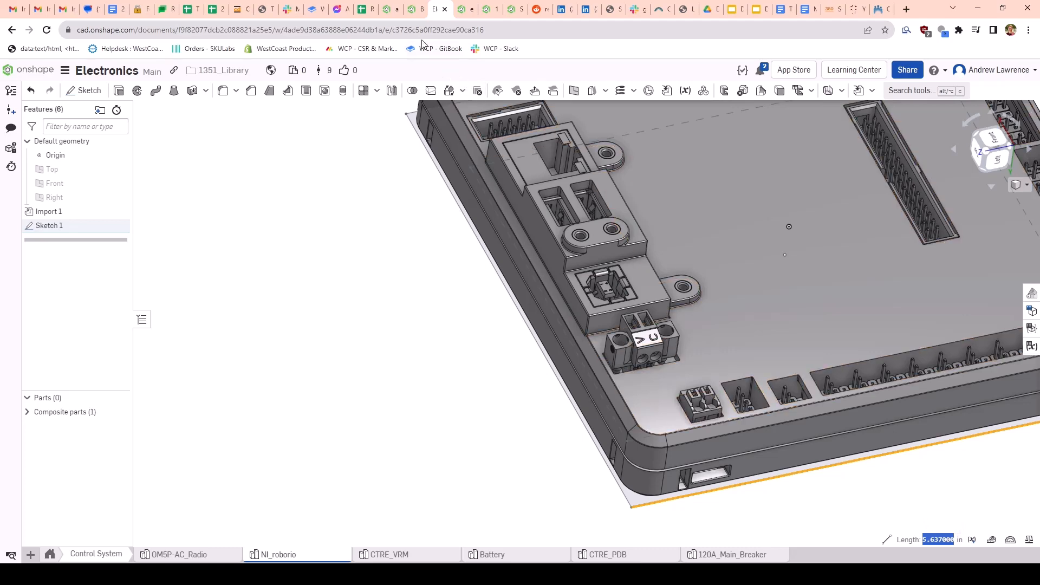
{"action": "left_click", "coordinate": [415, 9]}
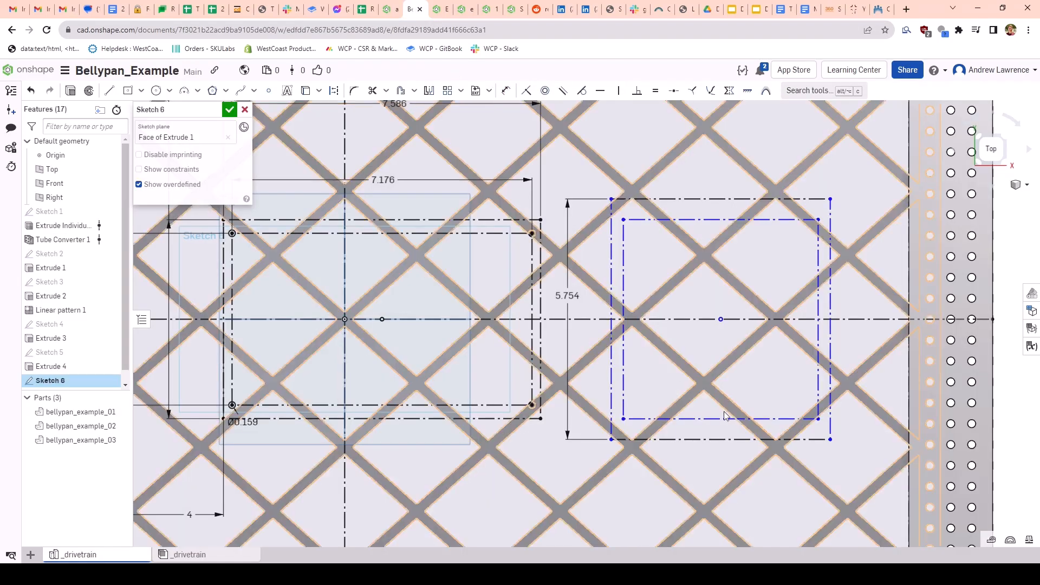
{"action": "key", "text": "u"}
{"action": "left_click", "coordinate": [707, 439]}
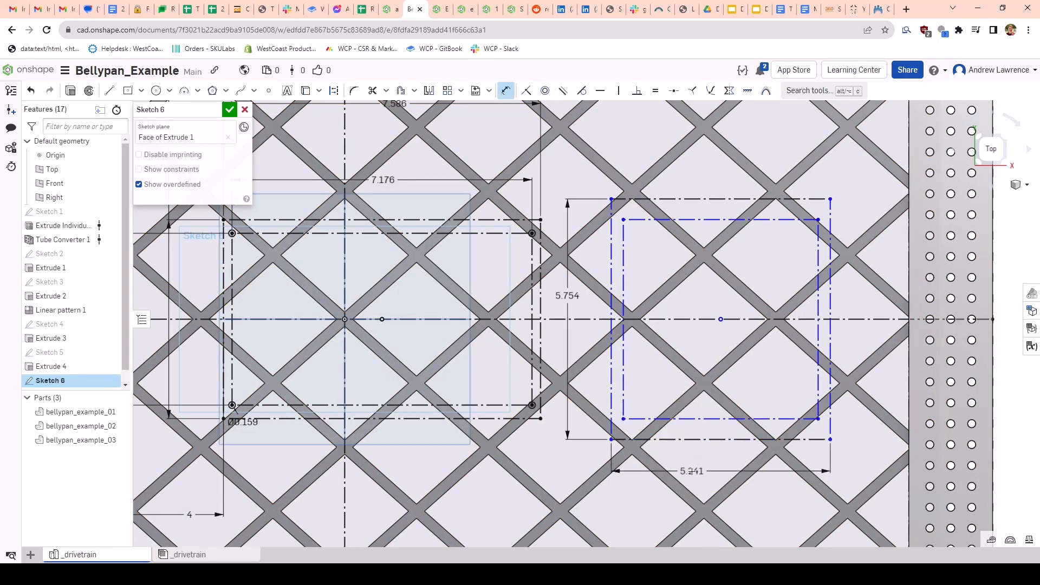
{"action": "left_click", "coordinate": [704, 470]}
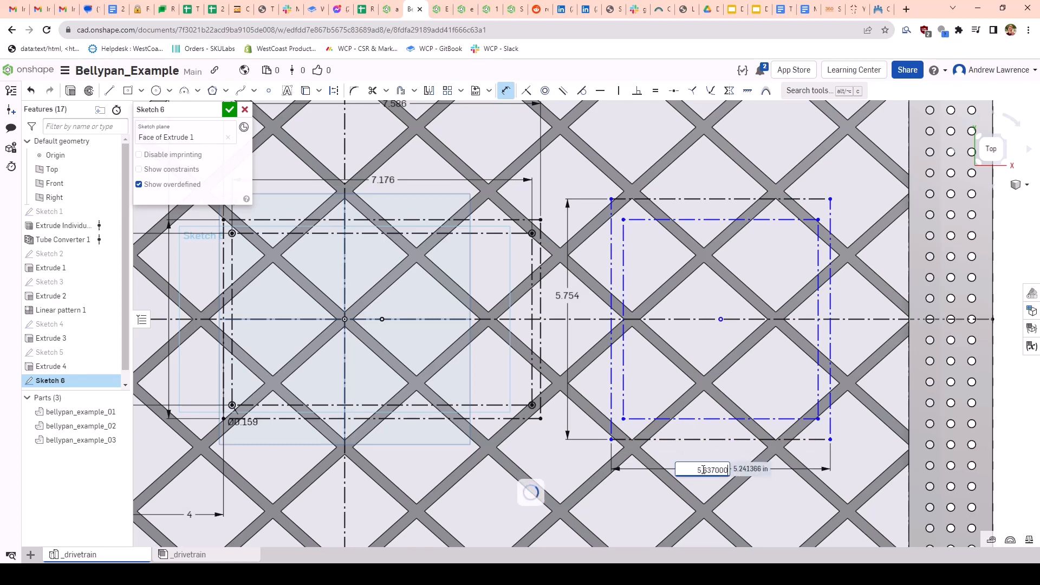
{"action": "key", "text": "Return"}
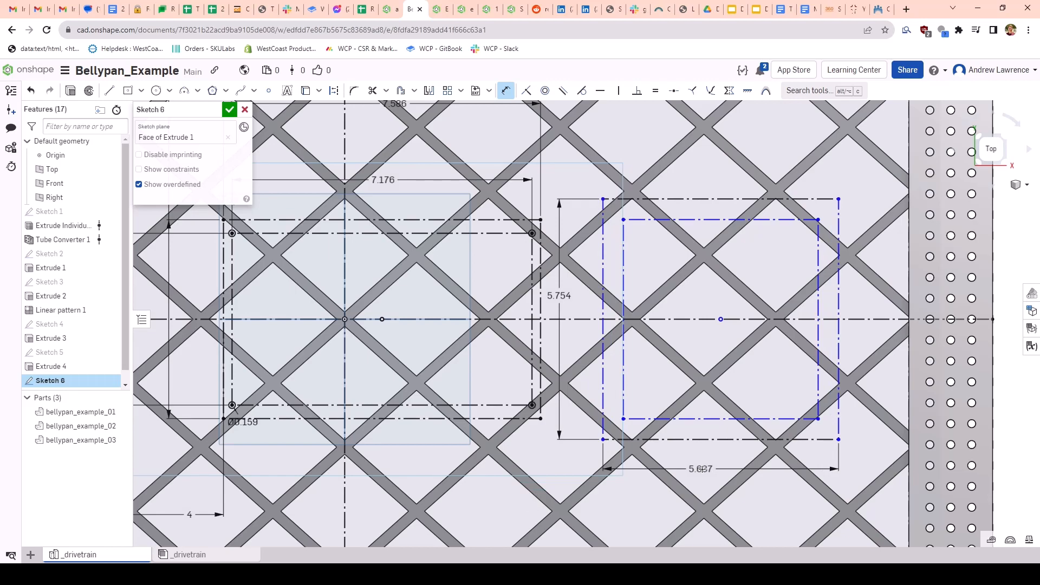
Step: Measure the mounting hole spacing in both directions on the underside of the roboRIO in the Electronics document
{"action": "left_click", "coordinate": [440, 11]}
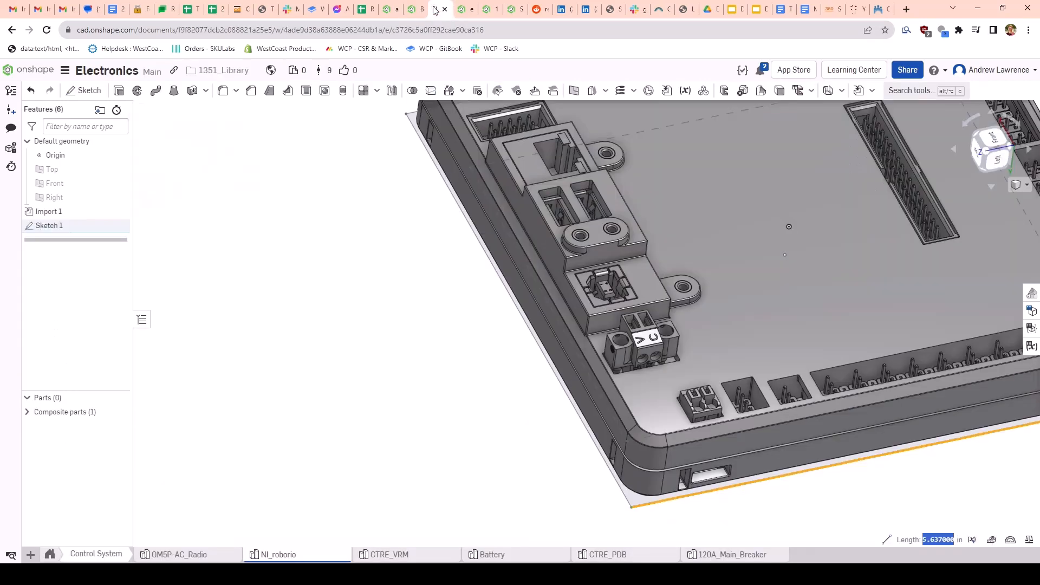
{"action": "right_click_drag", "start_coordinate": [561, 337], "coordinate": [688, 330]}
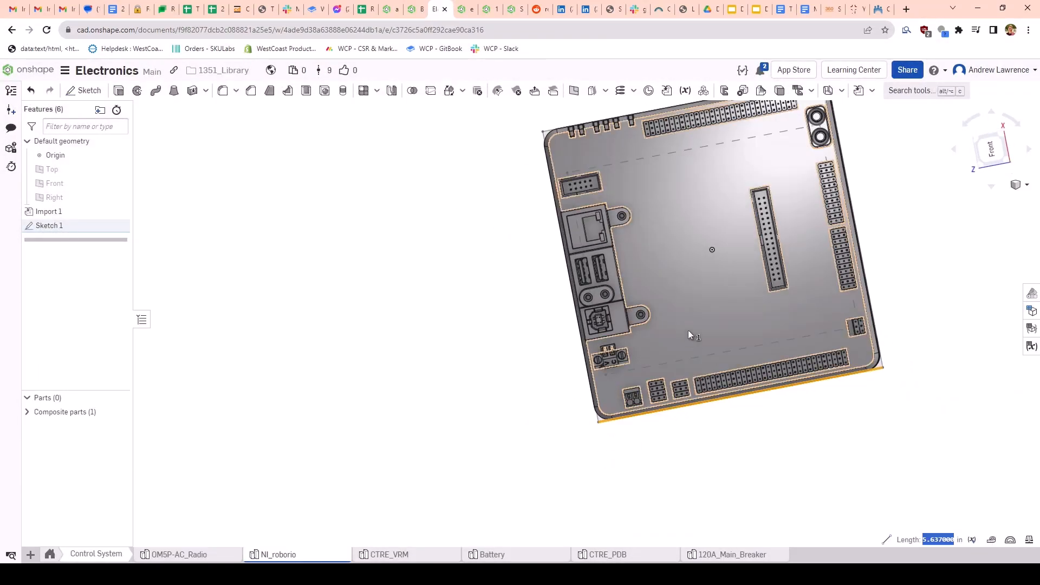
{"action": "right_click_drag", "start_coordinate": [658, 145], "coordinate": [703, 160]}
{"action": "middle_click_drag", "start_coordinate": [703, 161], "coordinate": [604, 349]}
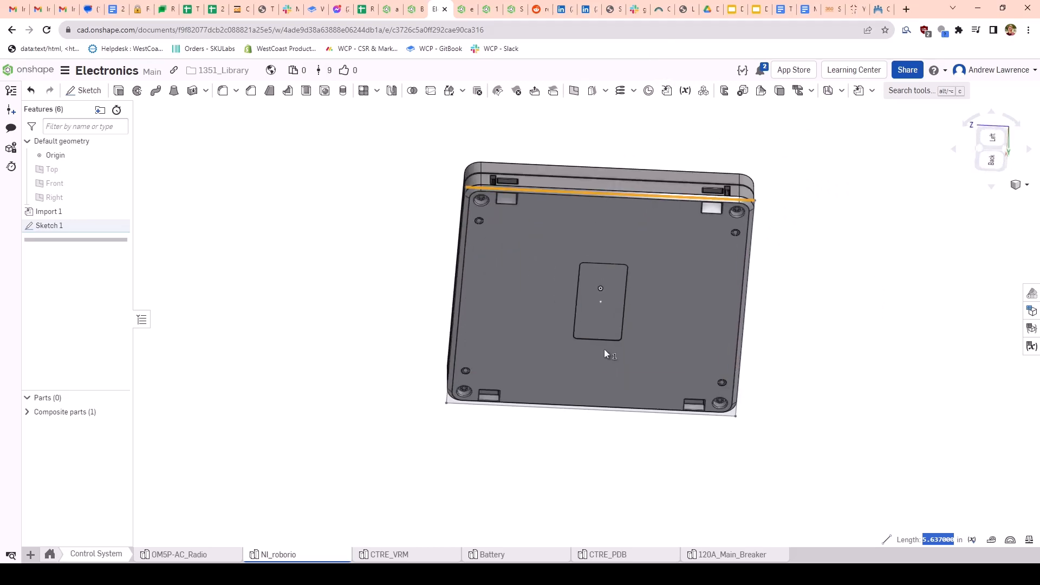
{"action": "left_click", "coordinate": [564, 226]}
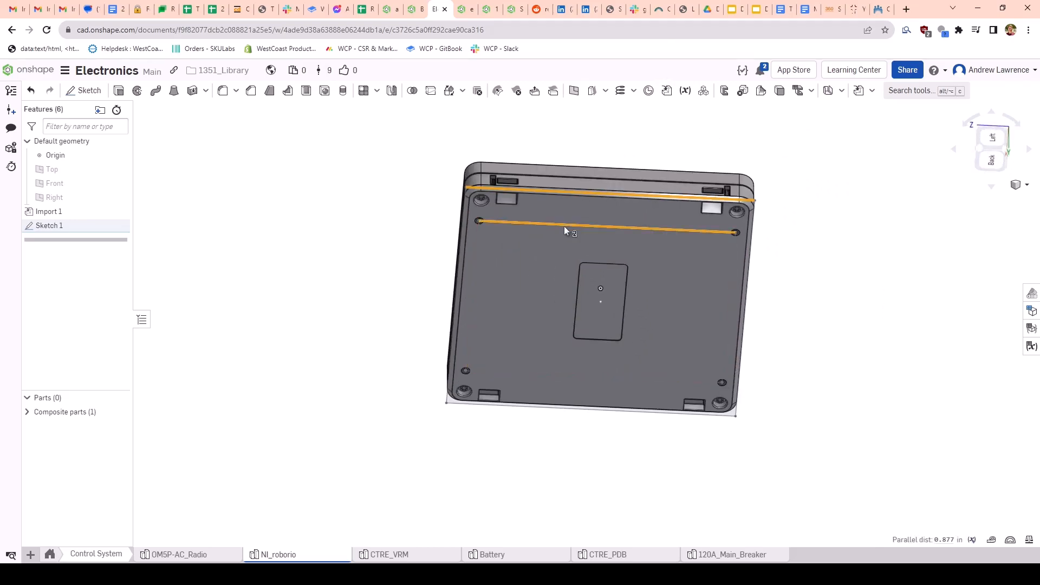
{"action": "key", "text": "Escape"}
{"action": "left_click", "coordinate": [590, 226]}
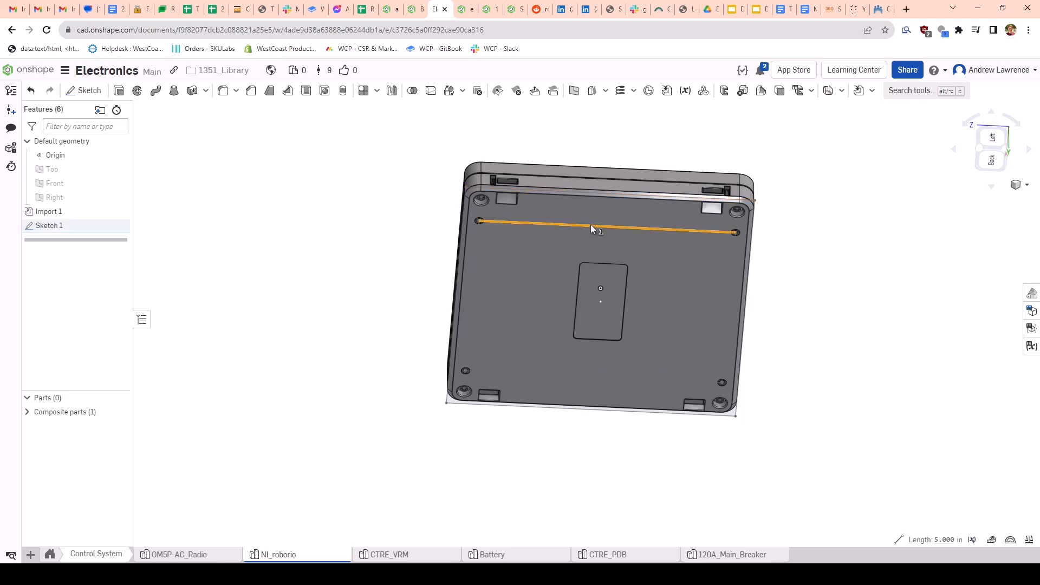
{"action": "key", "text": "Escape"}
{"action": "left_click", "coordinate": [473, 266]}
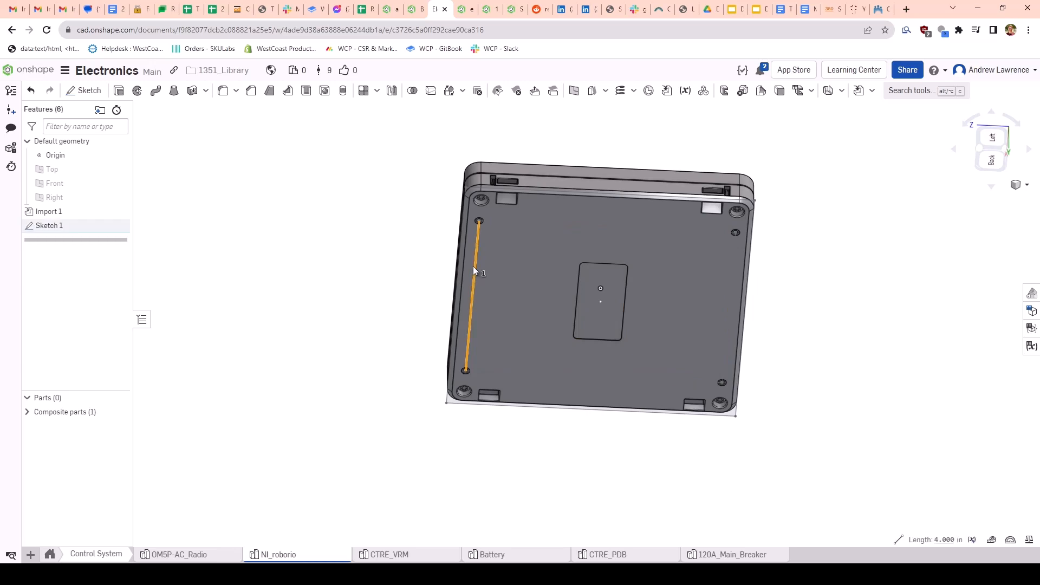
{"action": "left_click", "coordinate": [473, 267]}
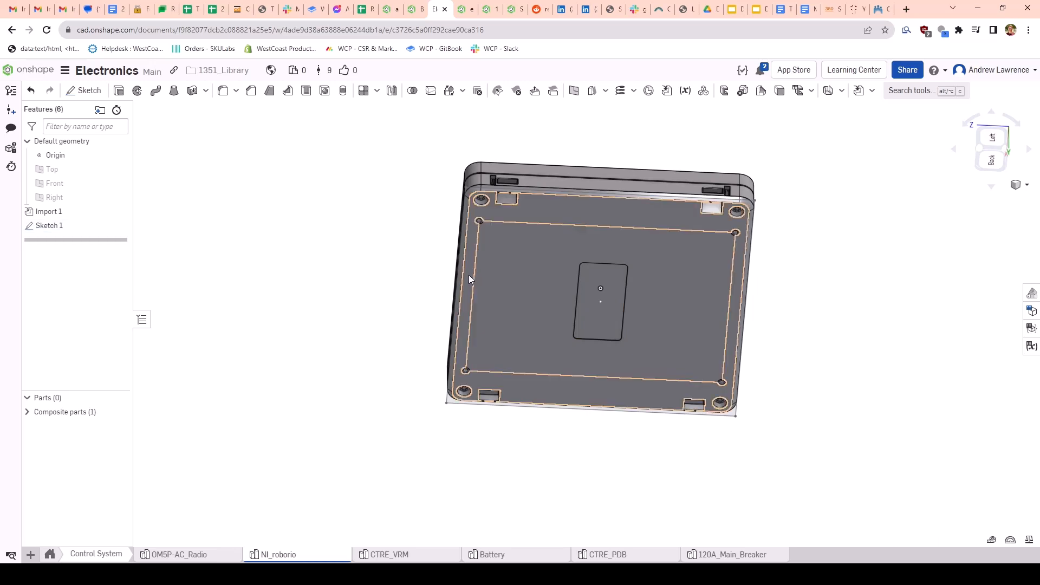
Step: Dimension the inner right-hand rectangle in the Bellypan_Example sketch as 5 in wide and 4 in tall
{"action": "left_click", "coordinate": [410, 14]}
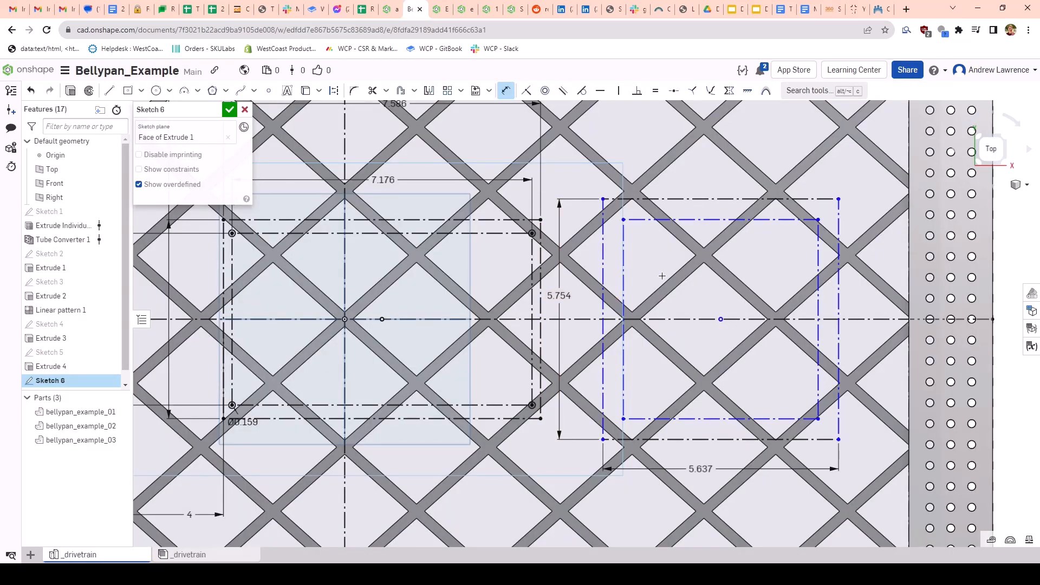
{"action": "key", "text": "Escape"}
{"action": "key", "text": "u"}
{"action": "left_click", "coordinate": [689, 220]}
{"action": "left_click", "coordinate": [706, 172]}
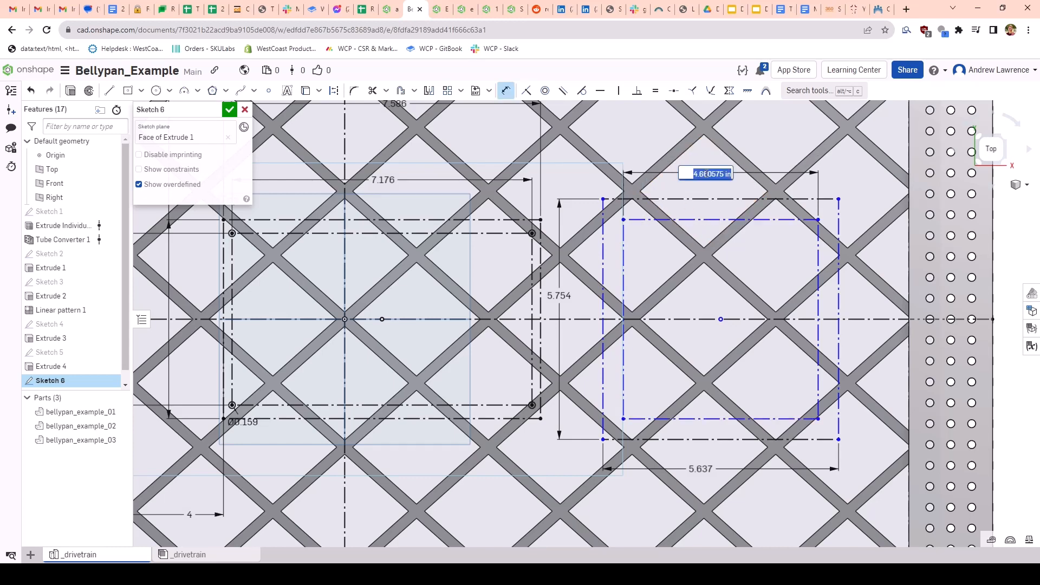
{"action": "type", "text": "5"}
{"action": "key", "text": "Return"}
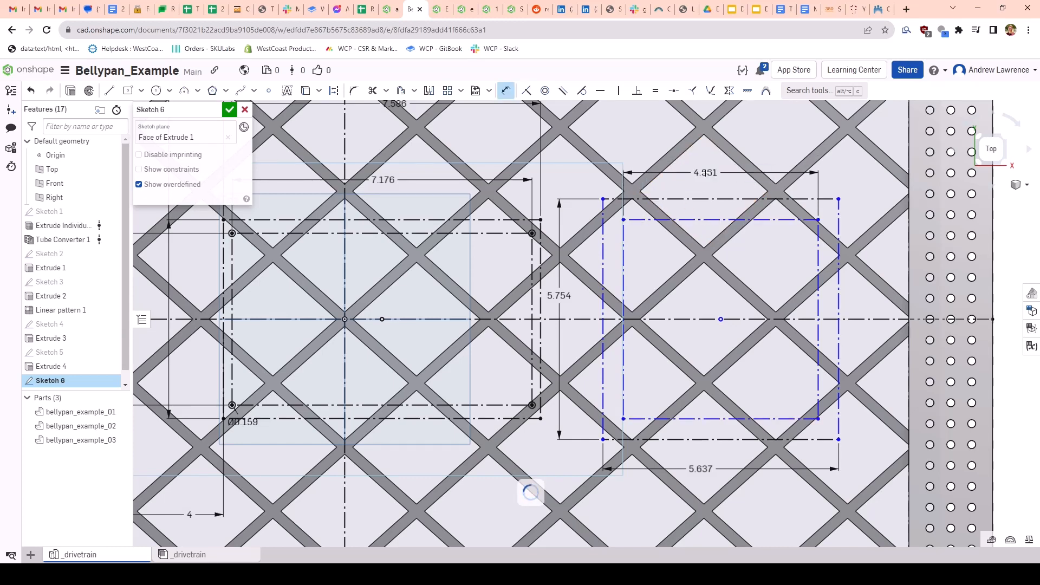
{"action": "left_click", "coordinate": [825, 306]}
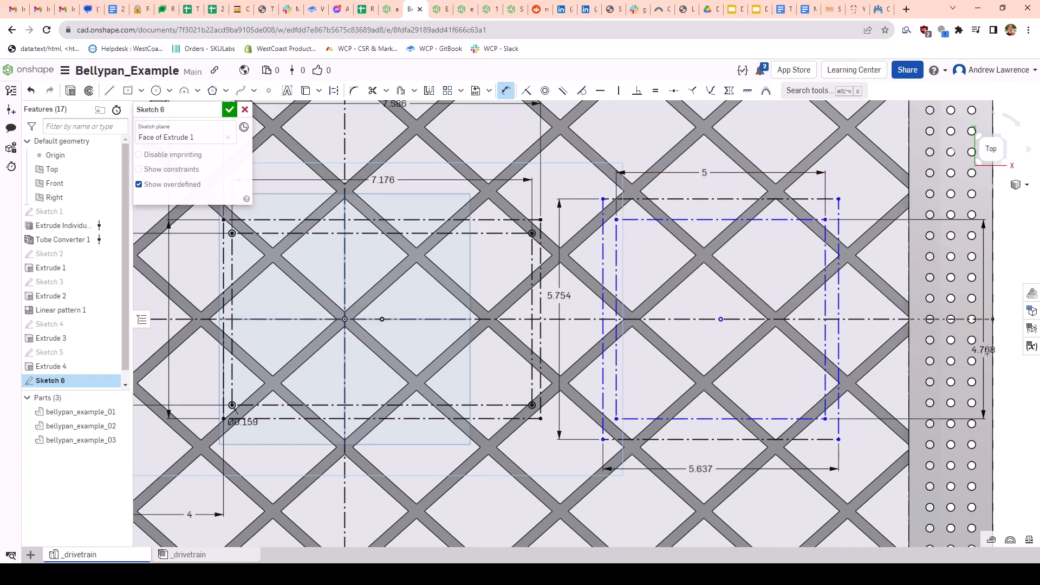
{"action": "left_click", "coordinate": [989, 373]}
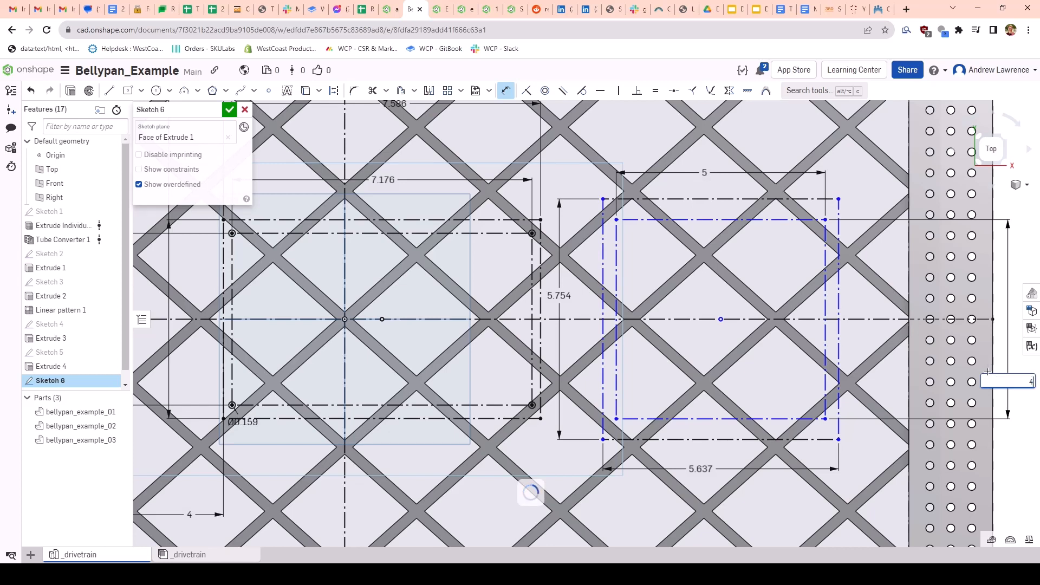
{"action": "key", "text": "Return"}
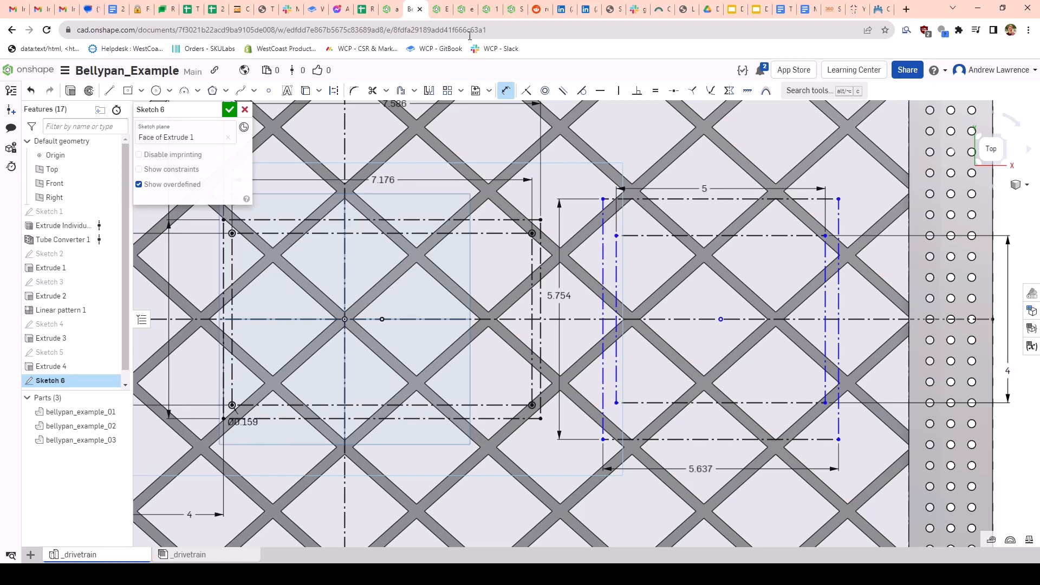
Step: Measure the inner diameter of a small mounting hole on the roboRIO's underside in the Electronics document
{"action": "left_click", "coordinate": [442, 9]}
{"action": "scroll", "coordinate": [707, 246], "scroll_direction": "up", "scroll_amount": 10}
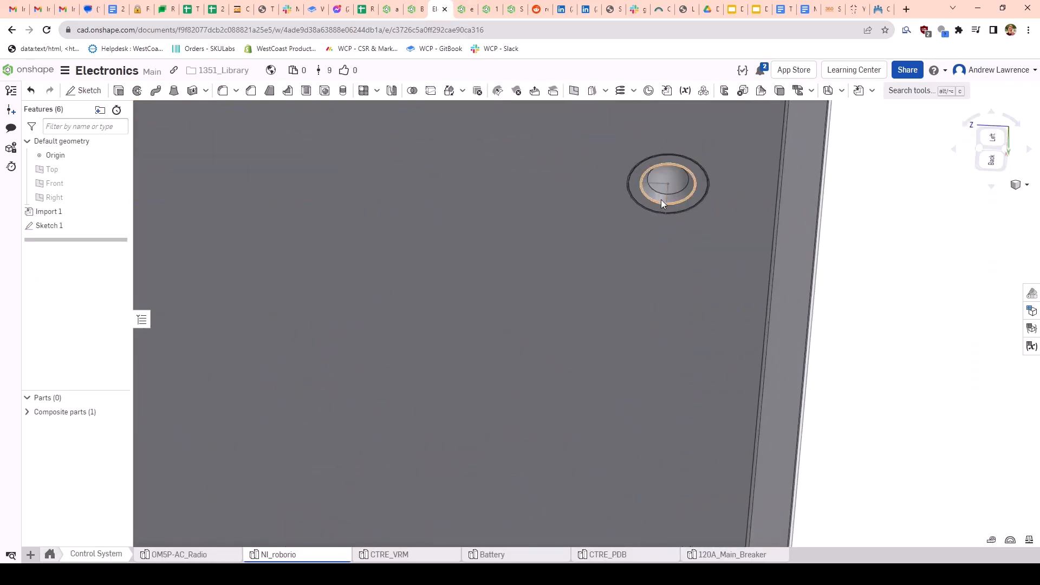
{"action": "scroll", "coordinate": [662, 201], "scroll_direction": "up", "scroll_amount": 3}
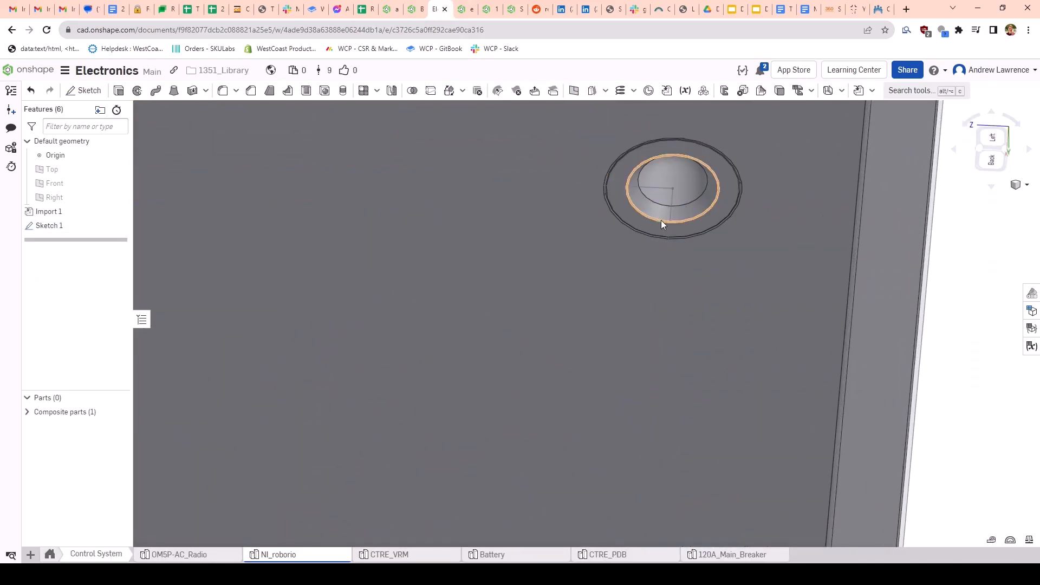
{"action": "right_click_drag", "start_coordinate": [661, 220], "coordinate": [668, 128]}
{"action": "scroll", "coordinate": [648, 209], "scroll_direction": "up", "scroll_amount": 3}
{"action": "left_click", "coordinate": [646, 200]}
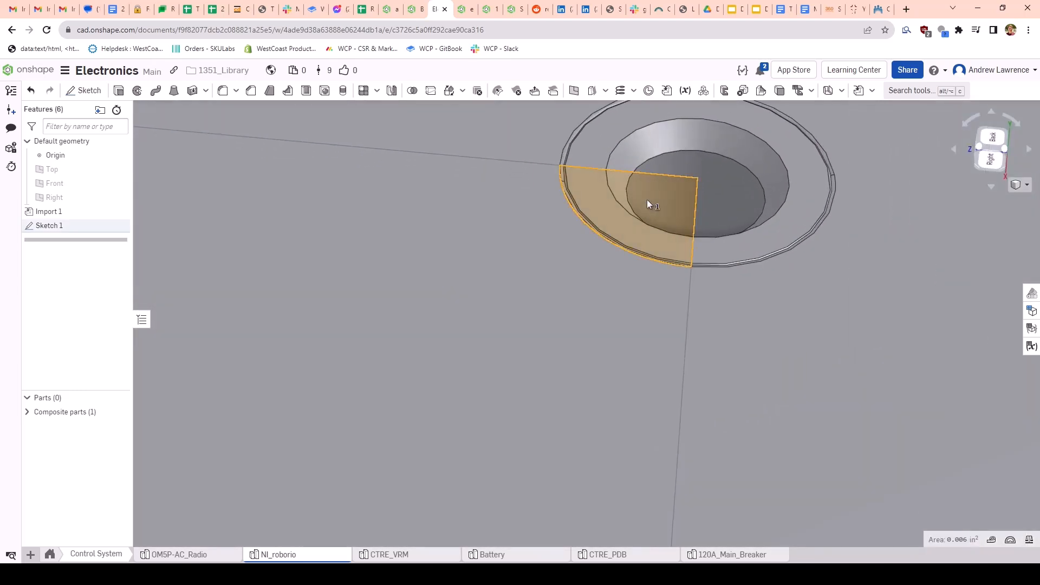
{"action": "key", "text": "space"}
{"action": "scroll", "coordinate": [678, 196], "scroll_direction": "down", "scroll_amount": 2}
{"action": "middle_click_drag", "start_coordinate": [734, 198], "coordinate": [656, 271]}
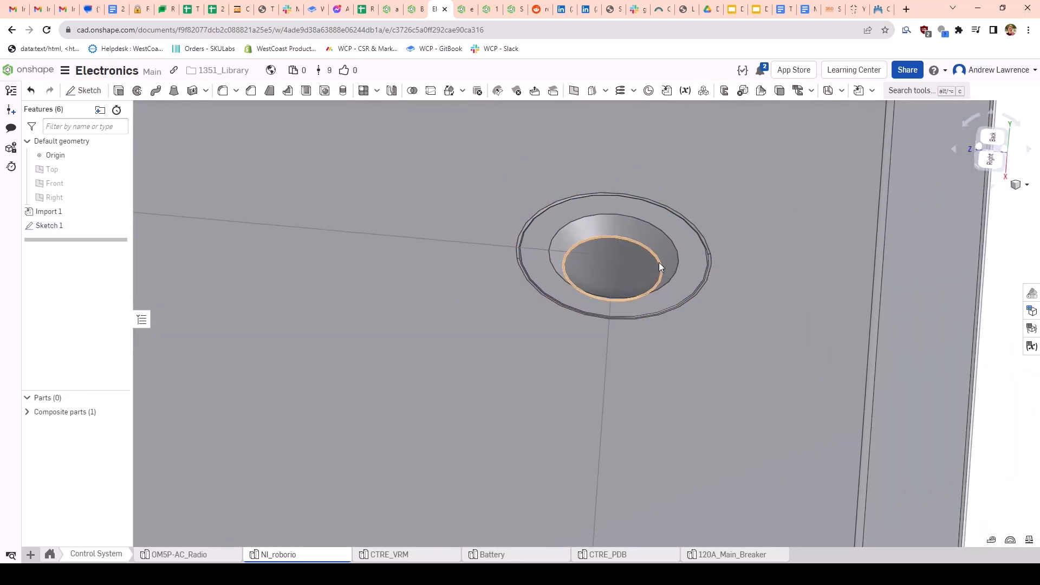
{"action": "left_click", "coordinate": [659, 262]}
{"action": "scroll", "coordinate": [659, 262], "scroll_direction": "down", "scroll_amount": 10}
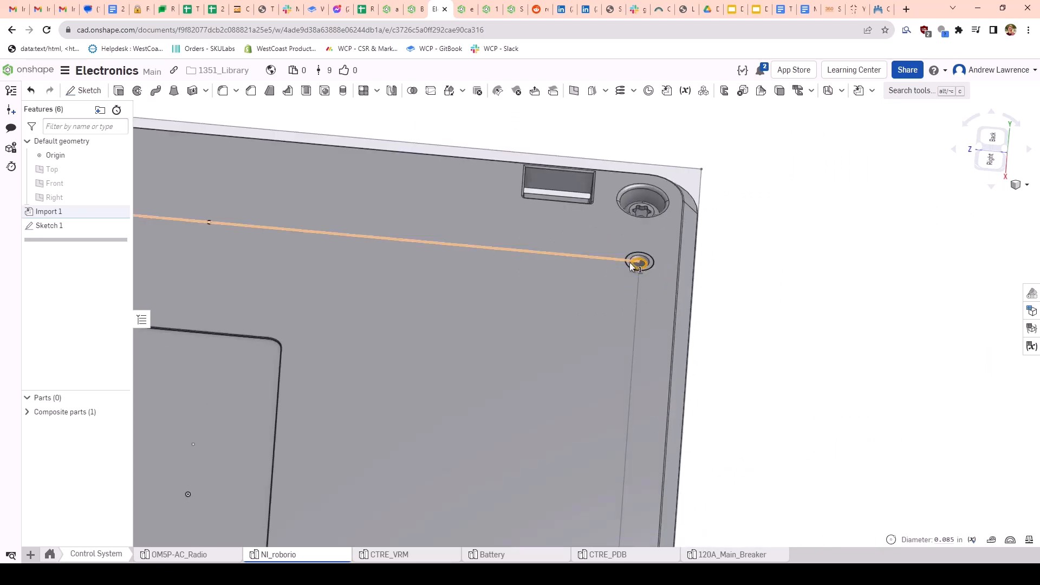
{"action": "right_click_drag", "start_coordinate": [659, 261], "coordinate": [735, 345]}
{"action": "key", "text": "space"}
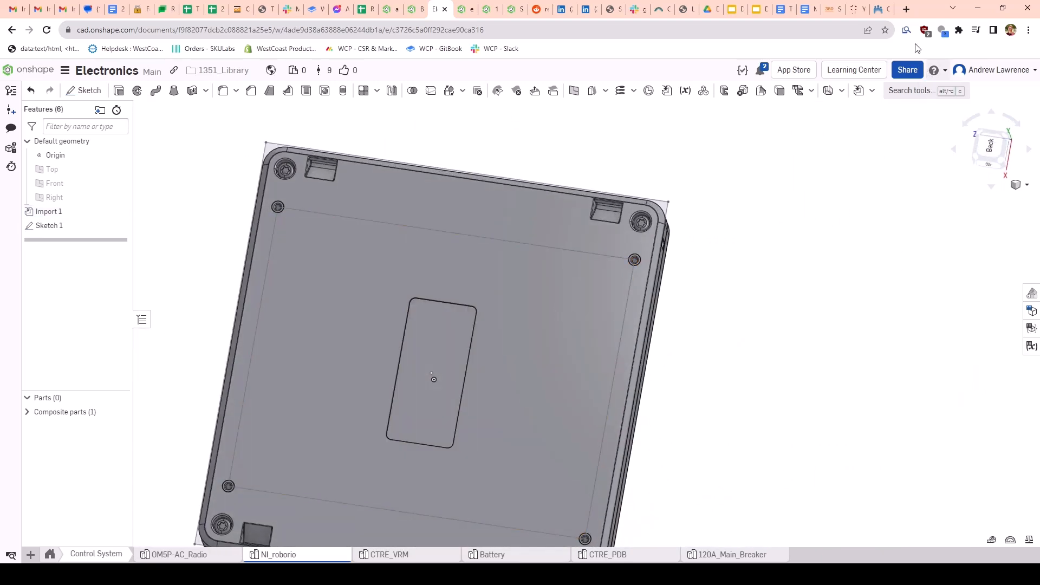
Step: Search the web in a new browser tab for "4-40 clearance hole", check the screw size table, and close the tab
{"action": "left_click", "coordinate": [906, 9]}
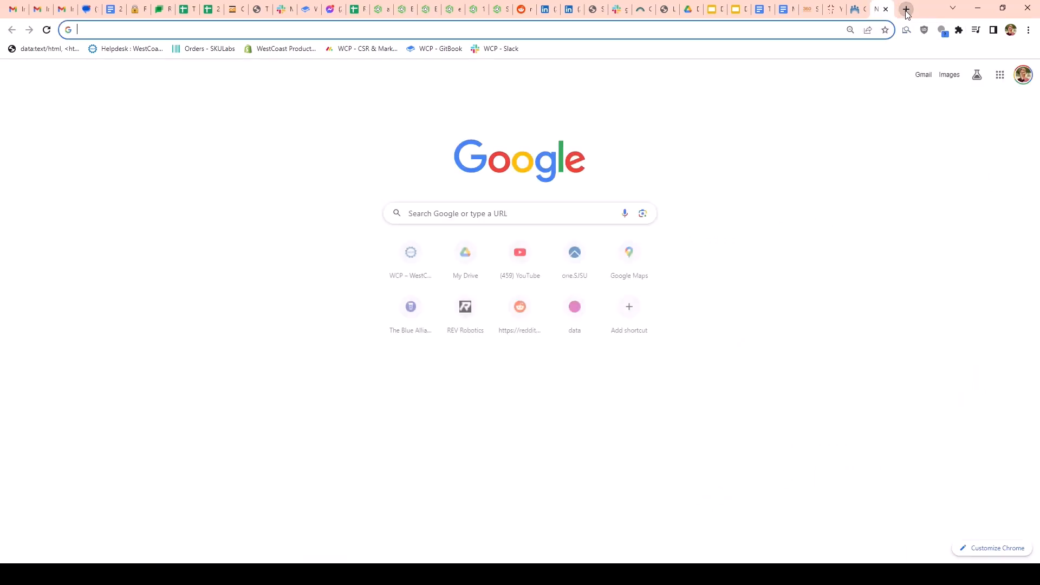
{"action": "type", "text": "4-40 mounting ho"}
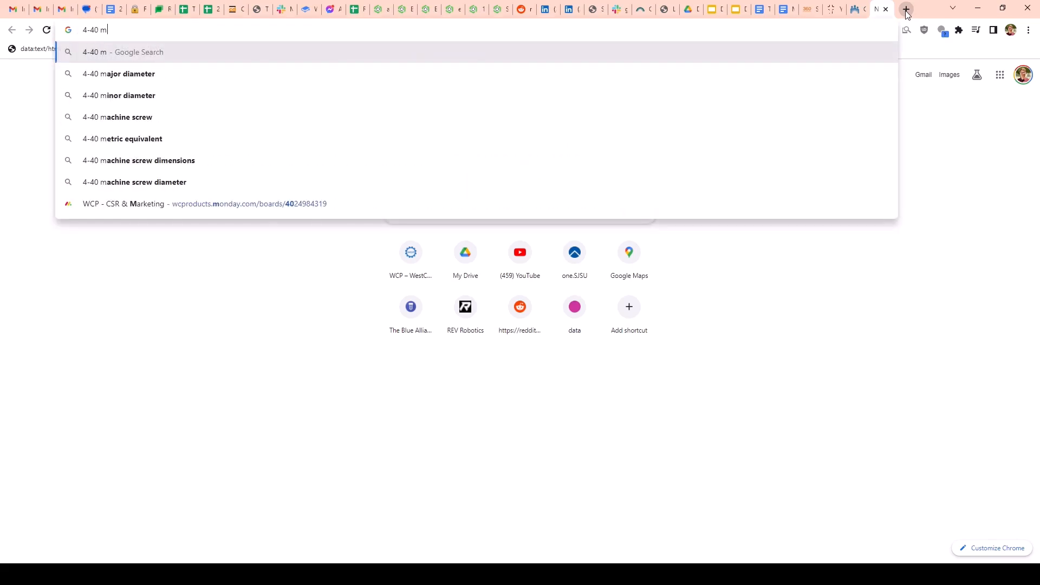
{"action": "key", "text": "BackSpace"}
{"action": "key", "text": "BackSpace"}
{"action": "key", "text": "BackSpace"}
{"action": "key", "text": "BackSpace"}
{"action": "key", "text": "BackSpace"}
{"action": "key", "text": "BackSpace"}
{"action": "key", "text": "BackSpace"}
{"action": "key", "text": "BackSpace"}
{"action": "key", "text": "BackSpace"}
{"action": "key", "text": "BackSpace"}
{"action": "key", "text": "BackSpace"}
{"action": "key", "text": "BackSpace"}
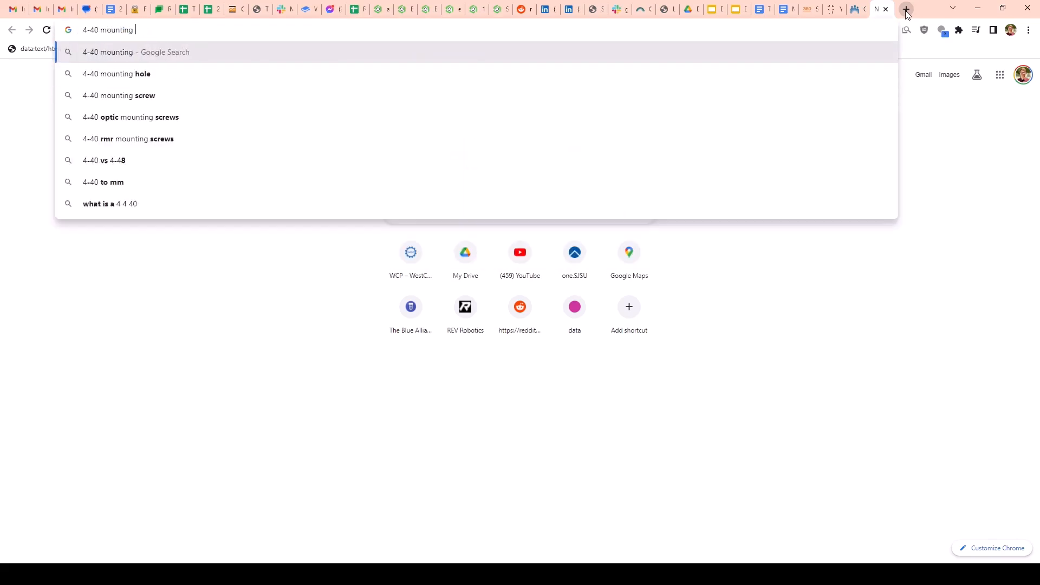
{"action": "type", "text": "ta"}
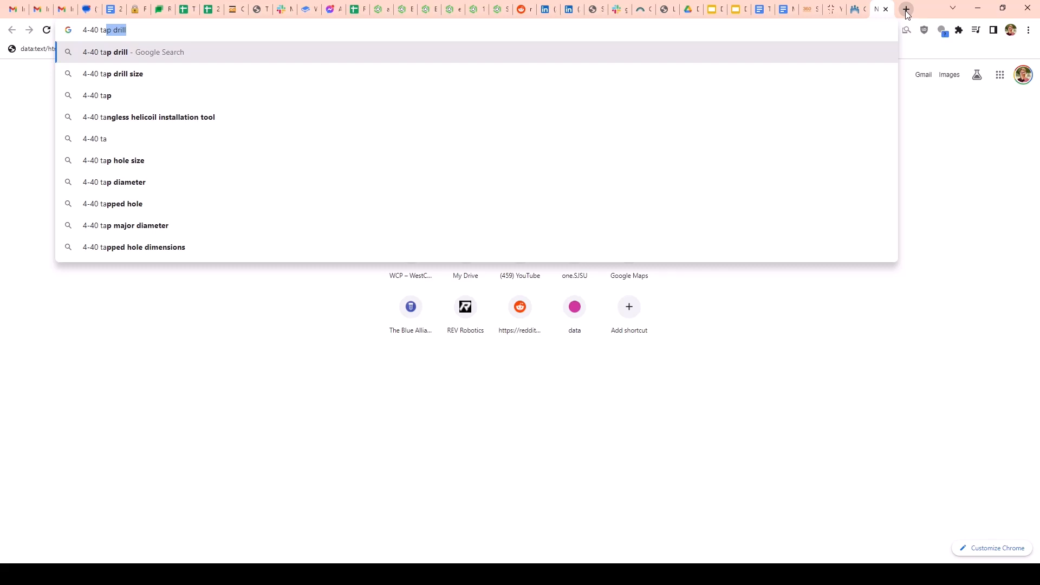
{"action": "key", "text": "BackSpace"}
{"action": "key", "text": "BackSpace"}
{"action": "key", "text": "BackSpace"}
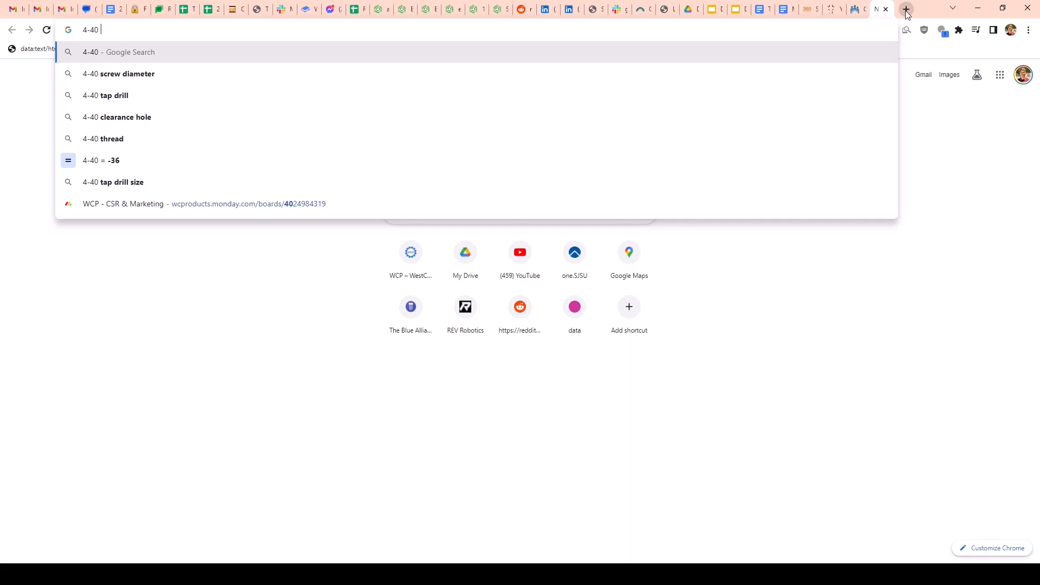
{"action": "key", "text": "Down"}
{"action": "key", "text": "Down"}
{"action": "key", "text": "Down"}
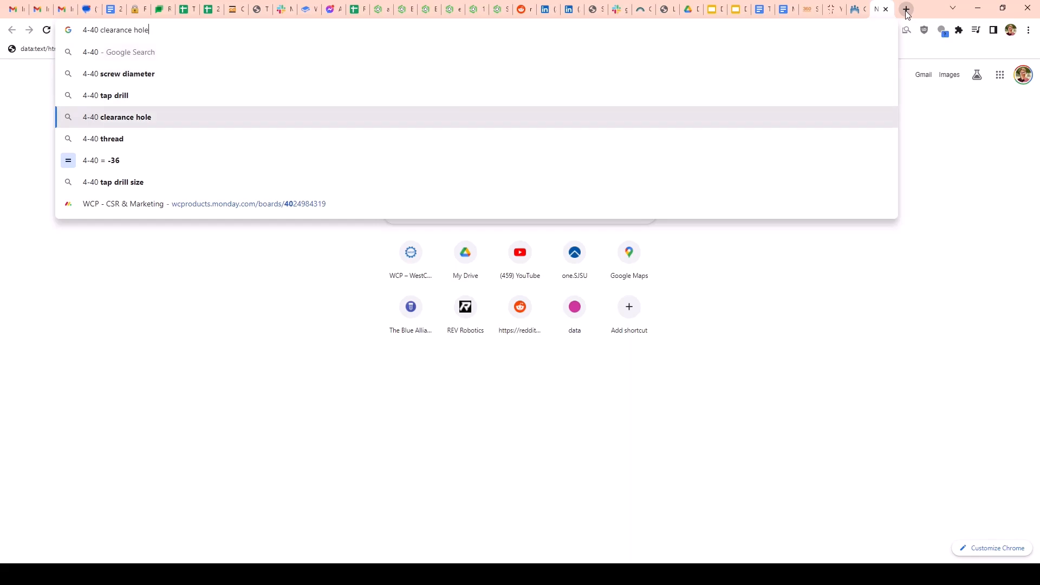
{"action": "key", "text": "Return"}
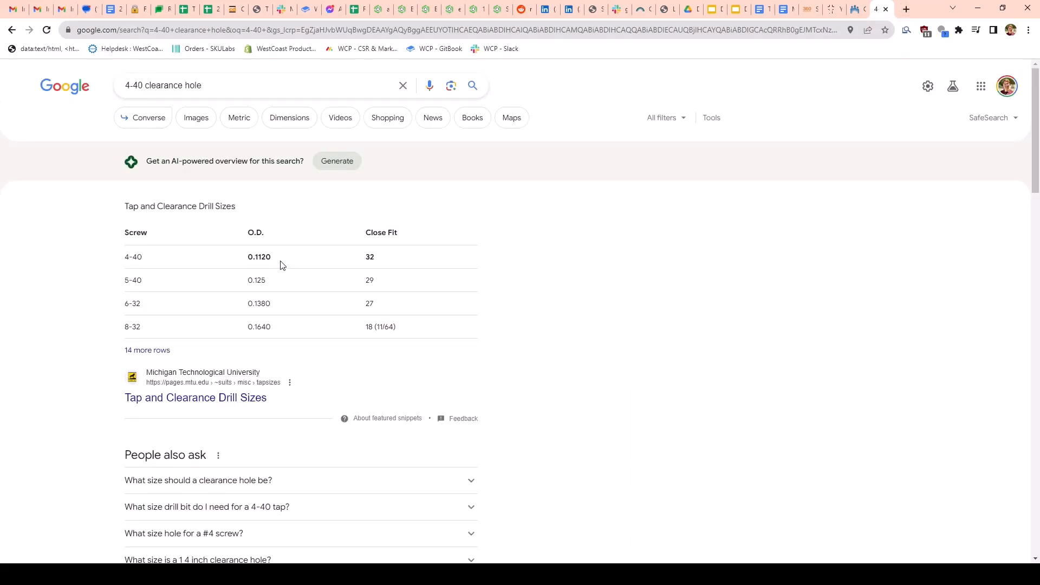
{"action": "key", "text": "ctrl+w"}
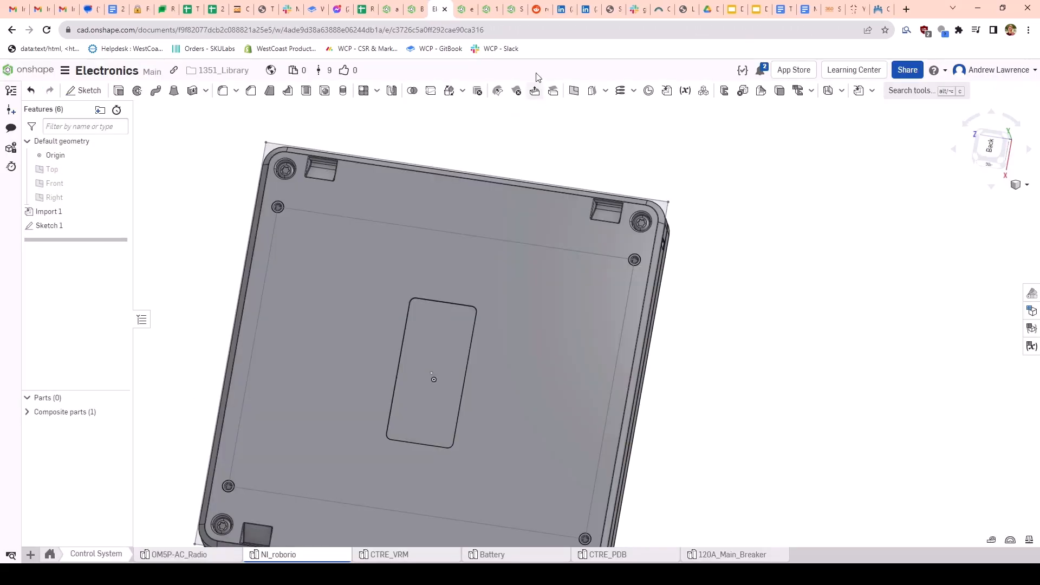
Step: In the Bellypan_Example sketch, draw circles about 0.607 in and 0.541 in across at the inner roboRIO rectangle's upper left and right corners
{"action": "left_click", "coordinate": [419, 13]}
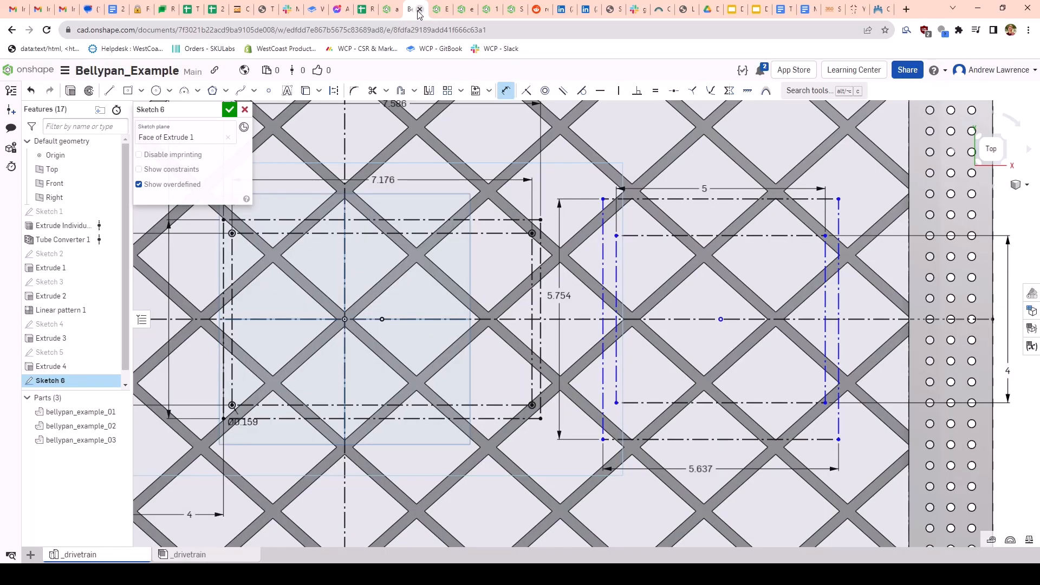
{"action": "middle_click_drag", "start_coordinate": [448, 292], "coordinate": [560, 281]}
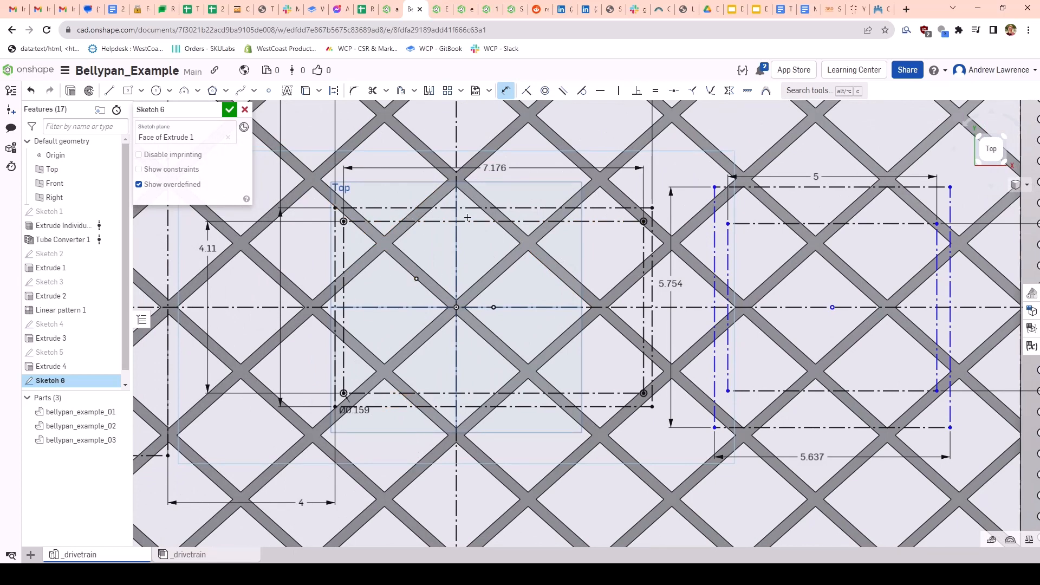
{"action": "scroll", "coordinate": [541, 244], "scroll_direction": "up", "scroll_amount": 4}
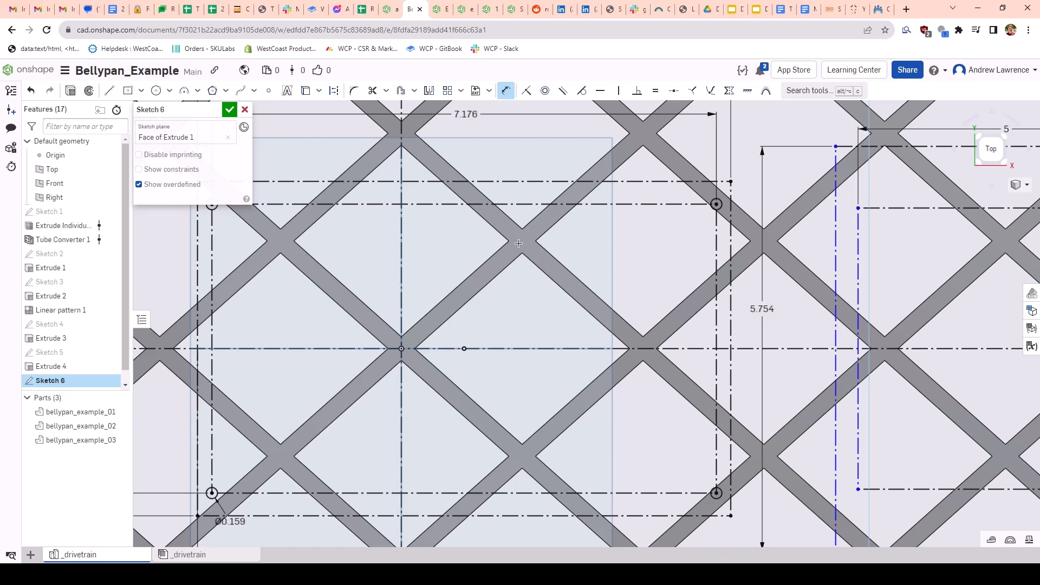
{"action": "scroll", "coordinate": [518, 244], "scroll_direction": "down", "scroll_amount": 5}
{"action": "scroll", "coordinate": [668, 262], "scroll_direction": "up", "scroll_amount": 3}
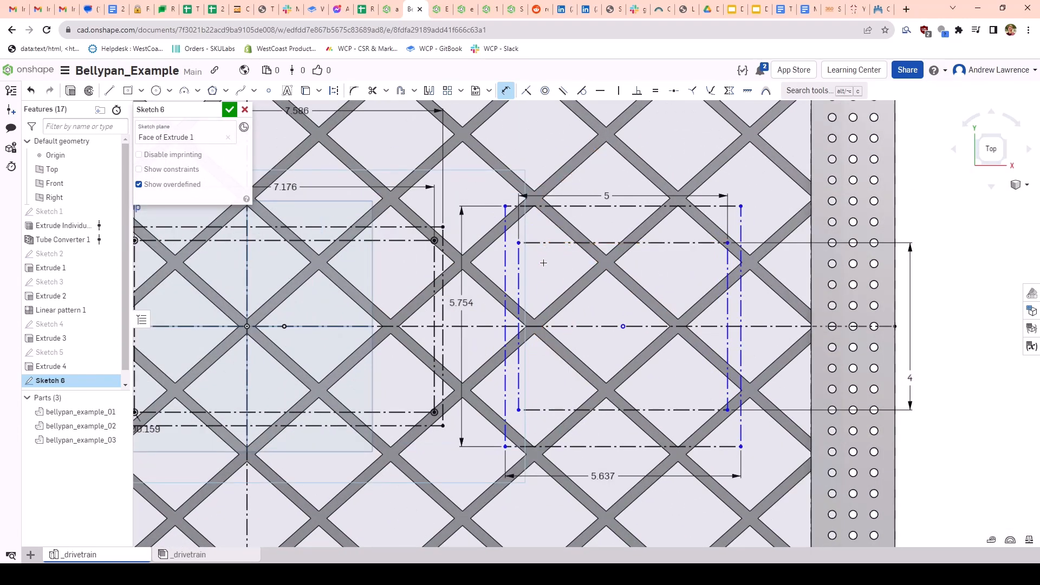
{"action": "scroll", "coordinate": [519, 236], "scroll_direction": "up", "scroll_amount": 4}
{"action": "key", "text": "c"}
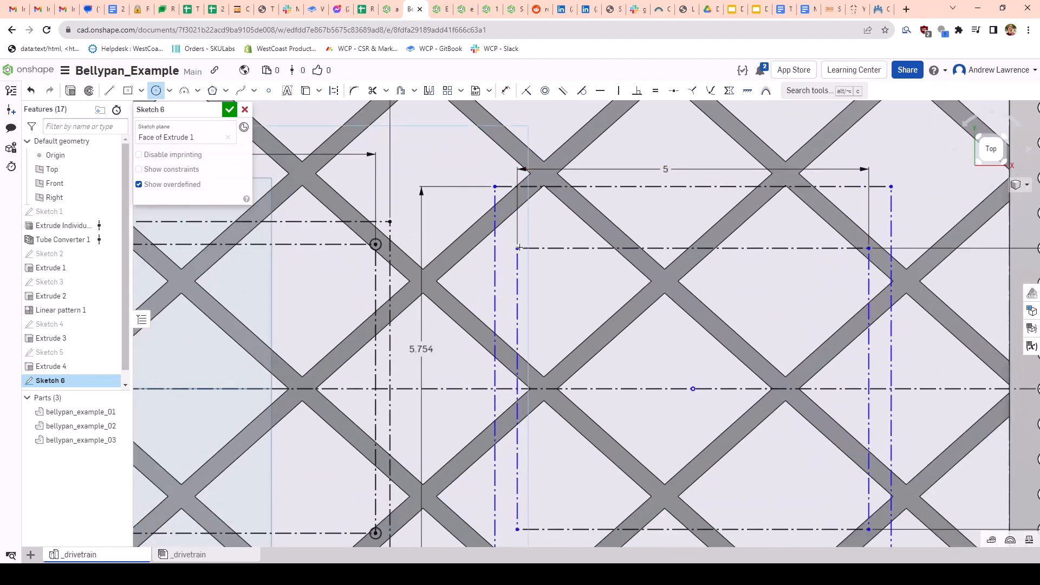
{"action": "left_click", "coordinate": [518, 248]}
{"action": "left_click", "coordinate": [534, 233]}
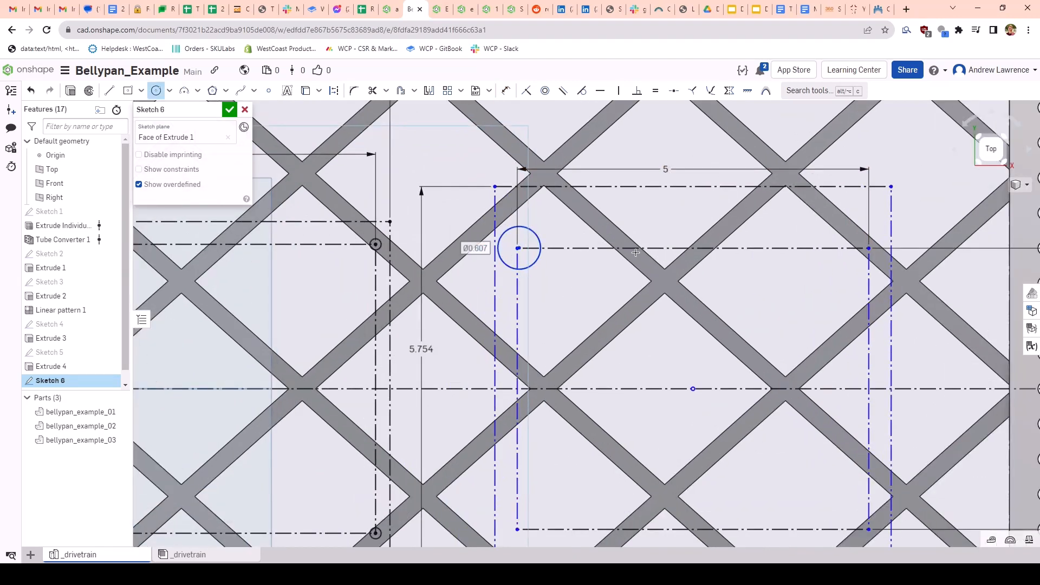
{"action": "left_click", "coordinate": [870, 248]}
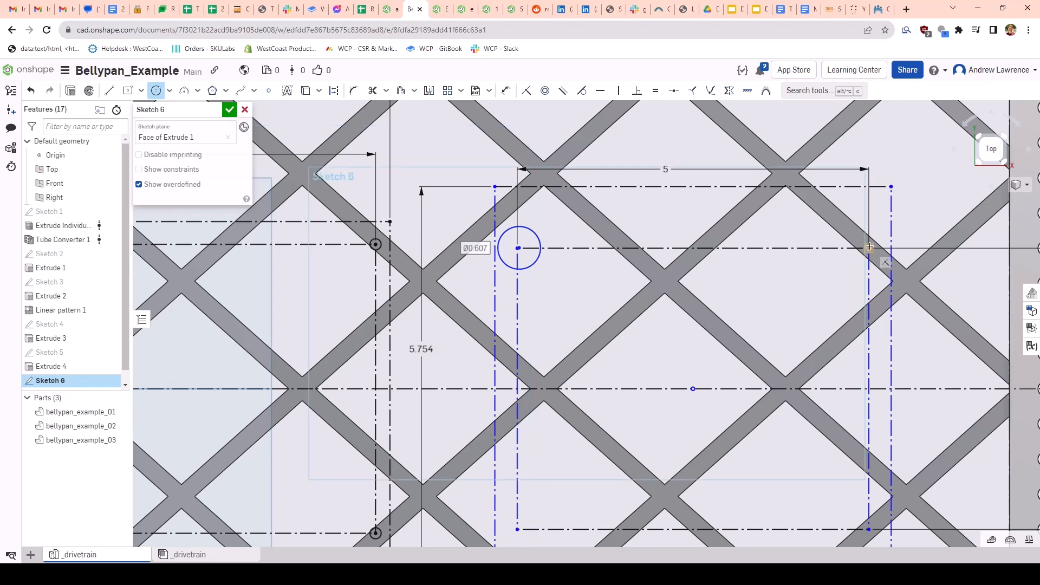
{"action": "left_click", "coordinate": [856, 262]}
Step: Draw a circle about 0.734 in across at the inner rectangle's lower-left corner and another circle at its lower-right corner
{"action": "scroll", "coordinate": [779, 352], "scroll_direction": "down", "scroll_amount": 2}
{"action": "middle_click_drag", "start_coordinate": [716, 473], "coordinate": [668, 362]}
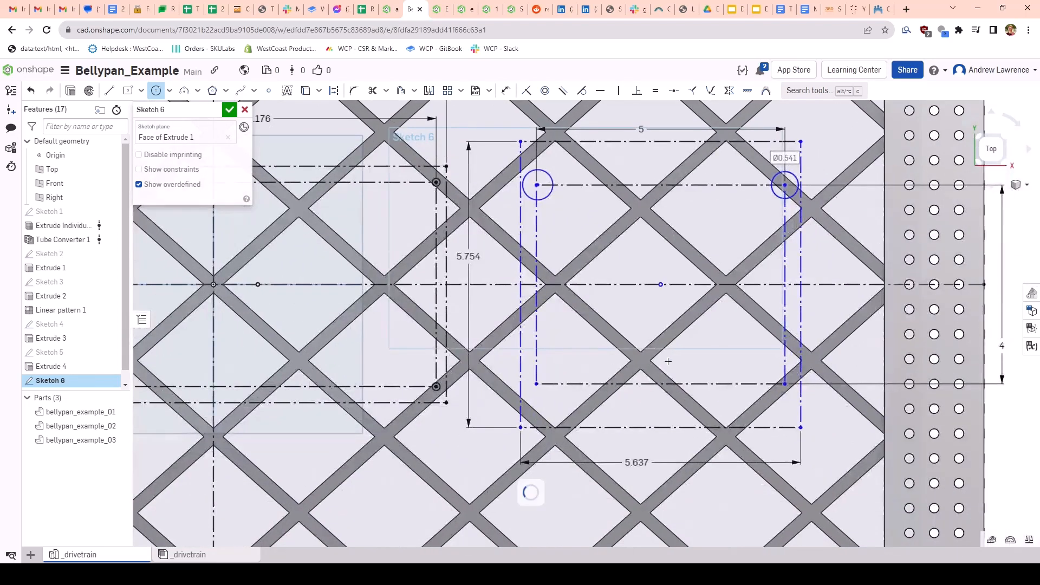
{"action": "scroll", "coordinate": [566, 384], "scroll_direction": "up", "scroll_amount": 1}
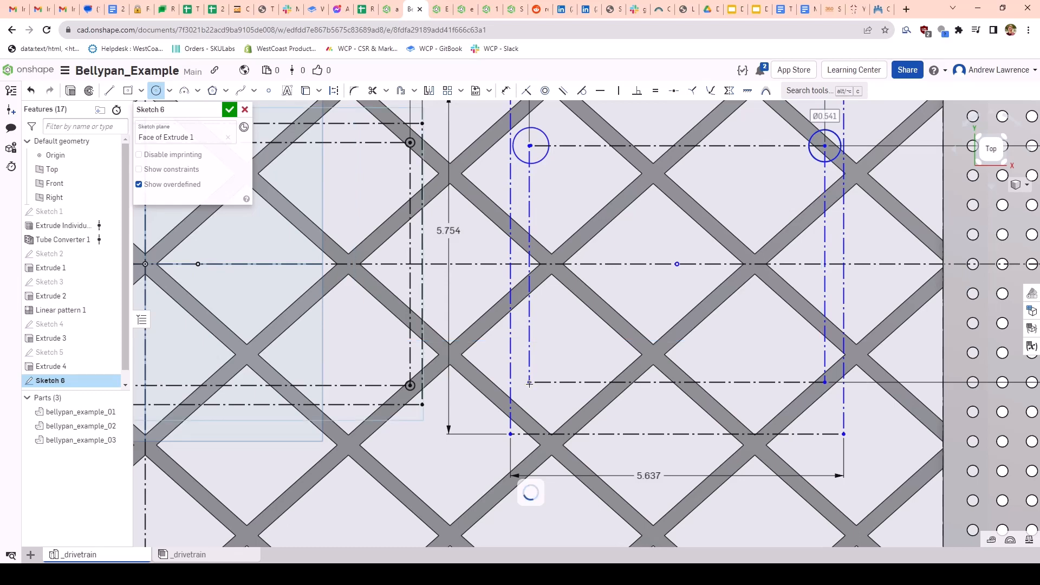
{"action": "left_click", "coordinate": [530, 382]}
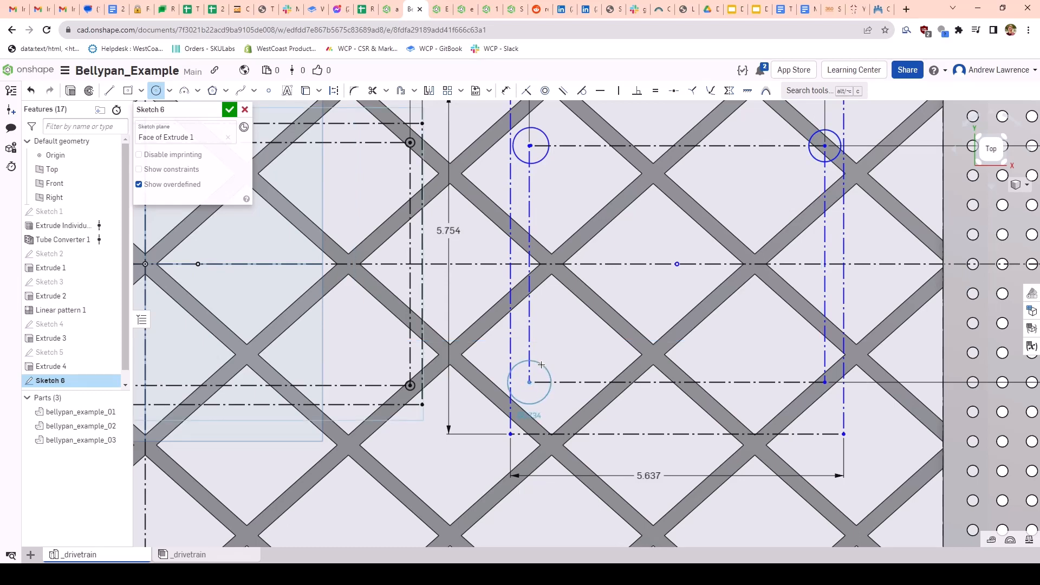
{"action": "left_click", "coordinate": [544, 397]}
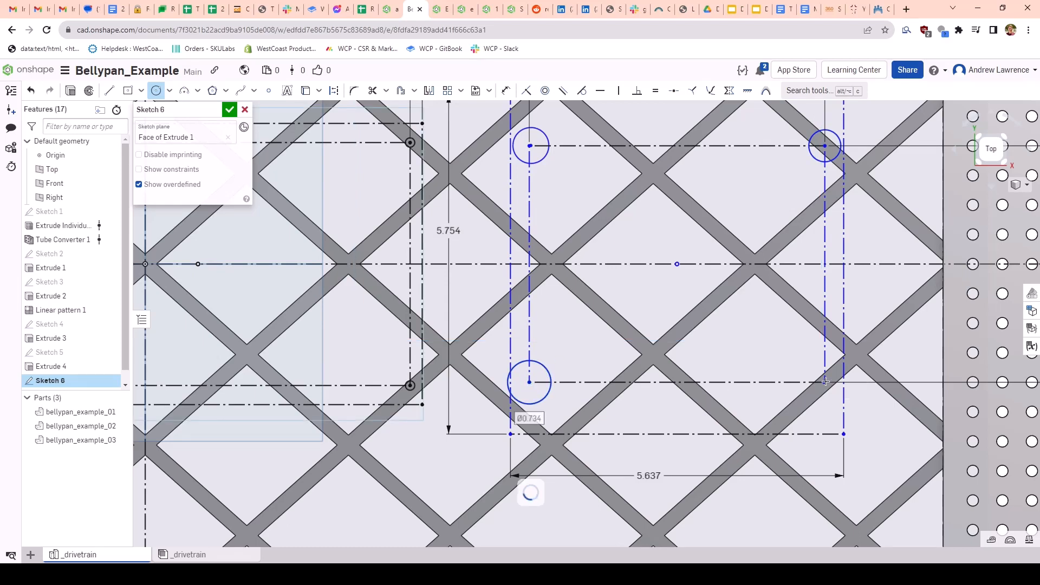
{"action": "scroll", "coordinate": [826, 381], "scroll_direction": "up", "scroll_amount": 5}
{"action": "left_click", "coordinate": [825, 381]}
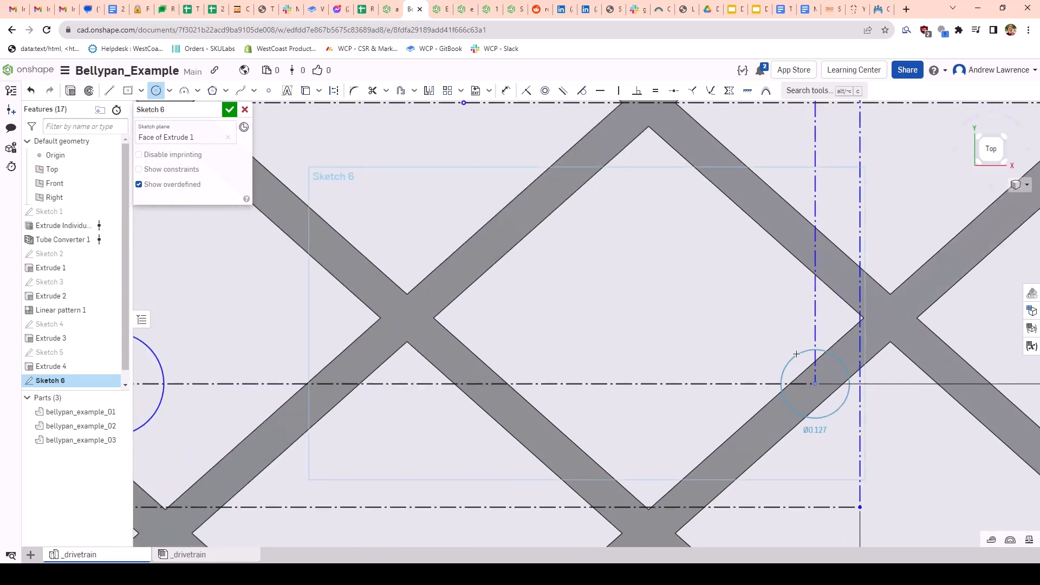
{"action": "left_click", "coordinate": [795, 355]}
{"action": "scroll", "coordinate": [716, 340], "scroll_direction": "down", "scroll_amount": 6}
{"action": "key", "text": "Escape"}
Step: Make the upper-left circle's centre coincident with the inner rectangle's upper-left corner
{"action": "scroll", "coordinate": [545, 184], "scroll_direction": "up", "scroll_amount": 3}
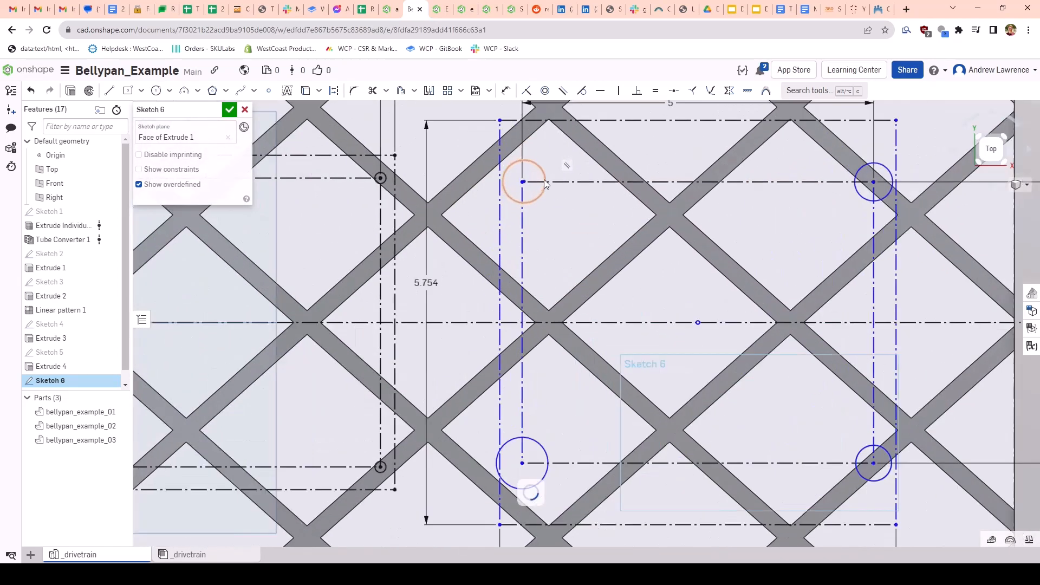
{"action": "scroll", "coordinate": [512, 184], "scroll_direction": "up", "scroll_amount": 5}
{"action": "key", "text": "q"}
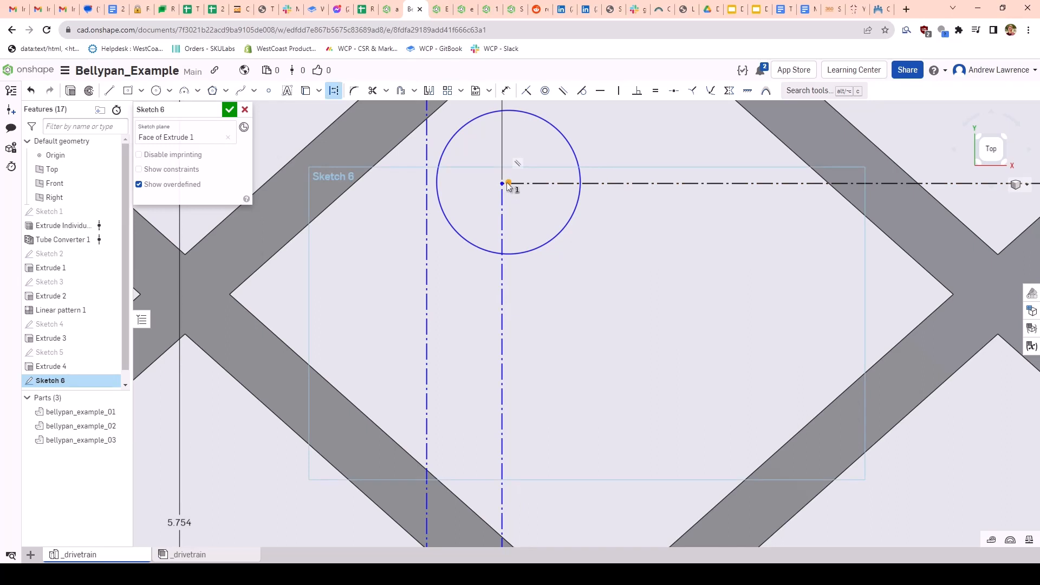
{"action": "left_click", "coordinate": [502, 184]}
{"action": "key", "text": "i"}
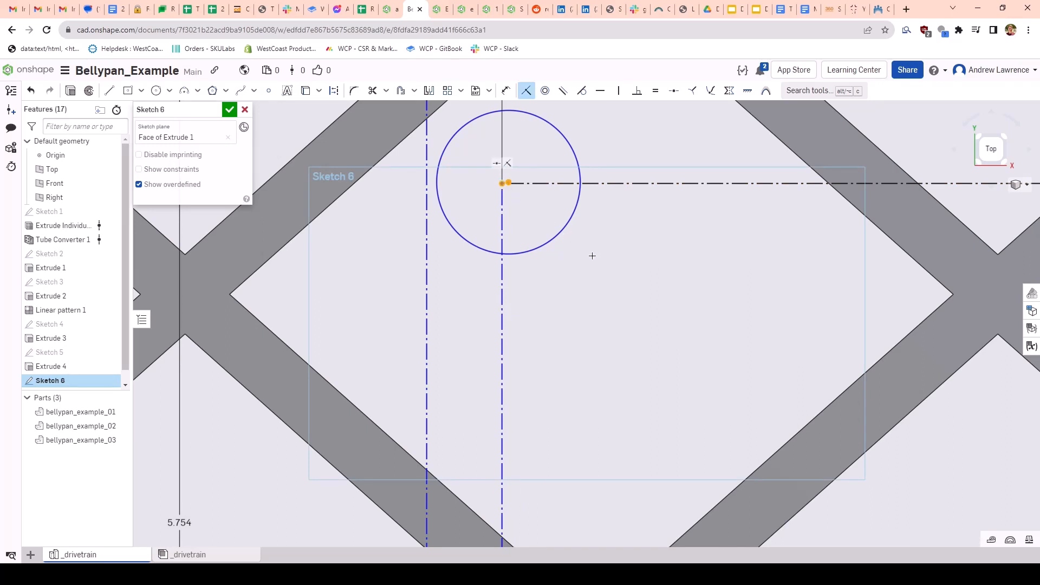
Step: Apply an Equal constraint to all four corner circles of the roboRIO hole pattern
{"action": "left_click", "coordinate": [556, 234]}
{"action": "scroll", "coordinate": [596, 240], "scroll_direction": "down", "scroll_amount": 4}
{"action": "middle_click_drag", "start_coordinate": [657, 261], "coordinate": [425, 226]}
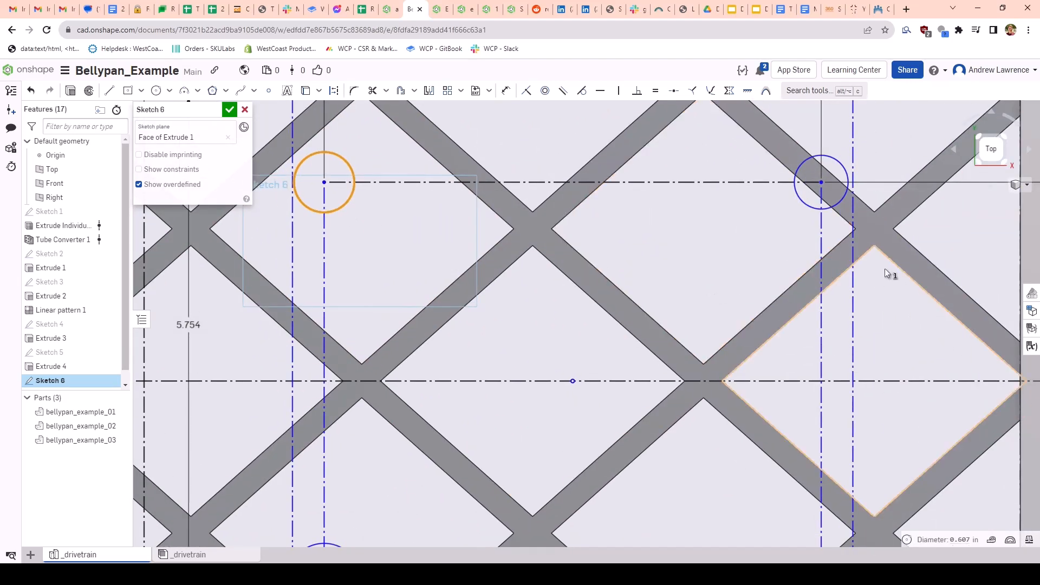
{"action": "left_click", "coordinate": [797, 199]}
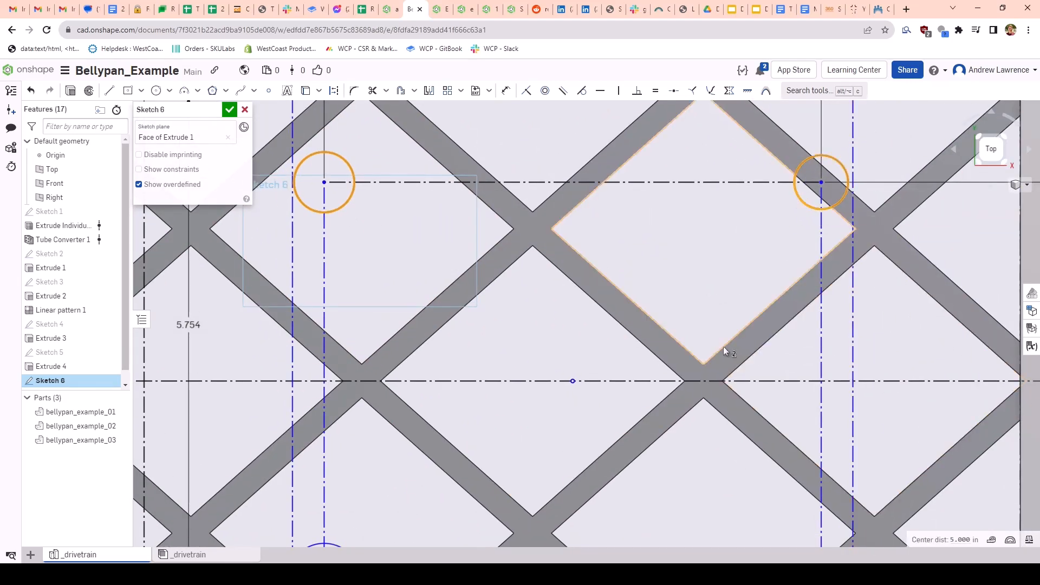
{"action": "scroll", "coordinate": [724, 350], "scroll_direction": "down", "scroll_amount": 1}
{"action": "middle_click_drag", "start_coordinate": [724, 351], "coordinate": [784, 177]}
{"action": "left_click", "coordinate": [476, 360]}
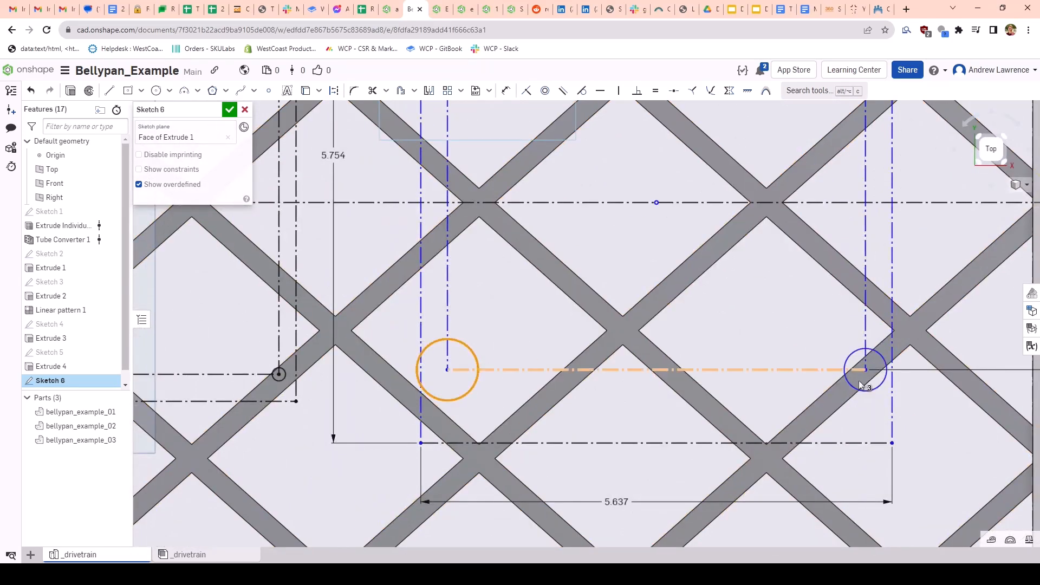
{"action": "left_click", "coordinate": [882, 389]}
{"action": "scroll", "coordinate": [722, 318], "scroll_direction": "down", "scroll_amount": 3}
{"action": "key", "text": "e"}
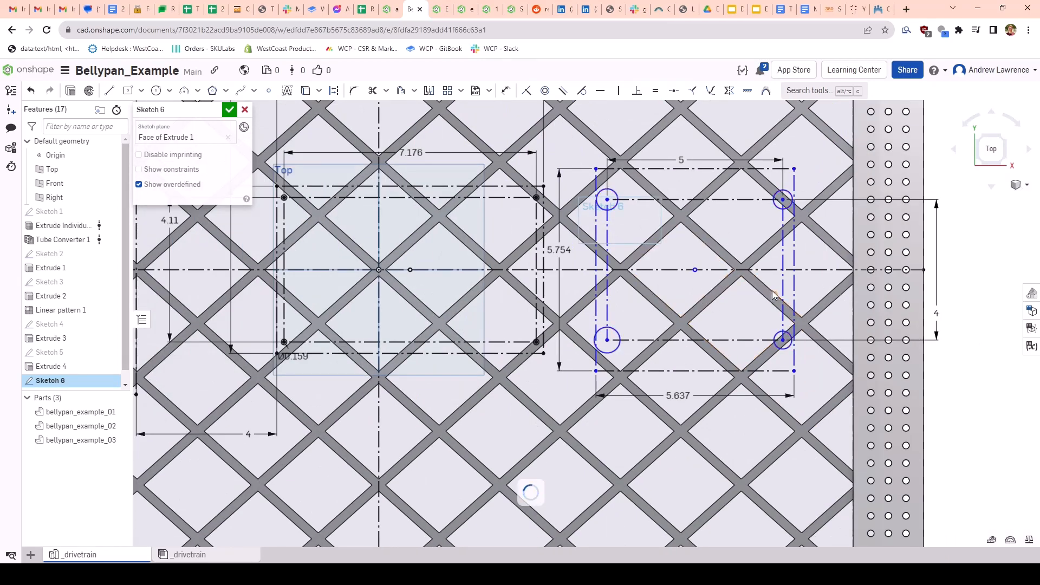
Step: Dimension the upper-left mounting hole circle's diameter as 0.112 in
{"action": "scroll", "coordinate": [796, 200], "scroll_direction": "up", "scroll_amount": 3}
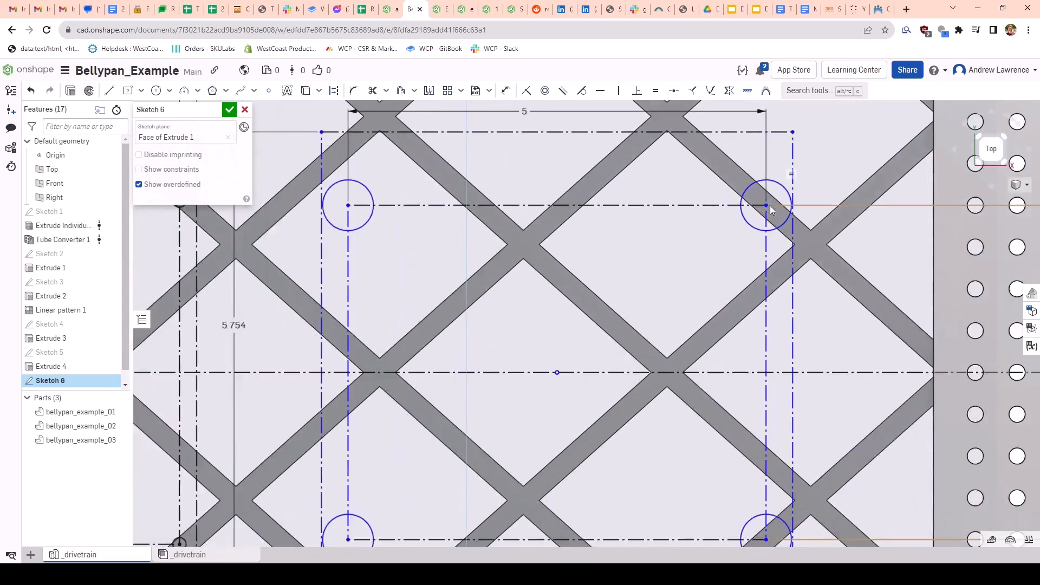
{"action": "key", "text": "u"}
{"action": "left_click", "coordinate": [368, 219]}
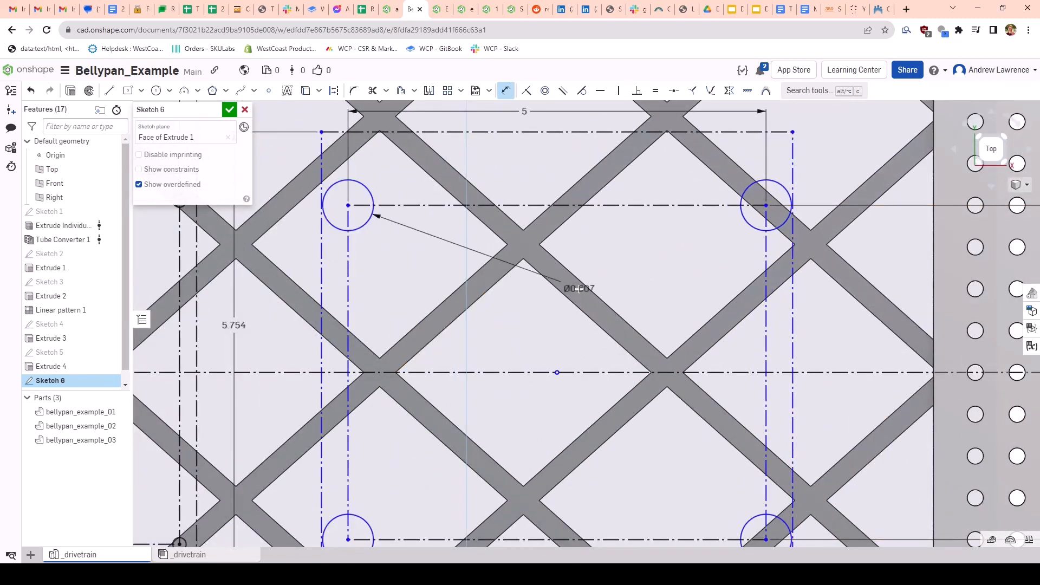
{"action": "left_click", "coordinate": [533, 322]}
{"action": "type", "text": "0"}
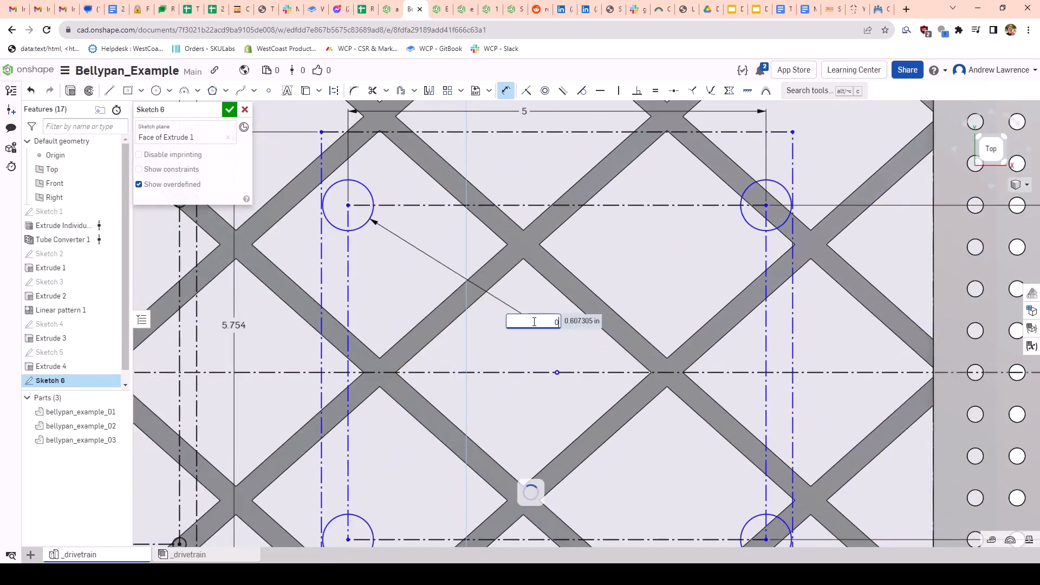
{"action": "type", "text": ".112"}
{"action": "key", "text": "Return"}
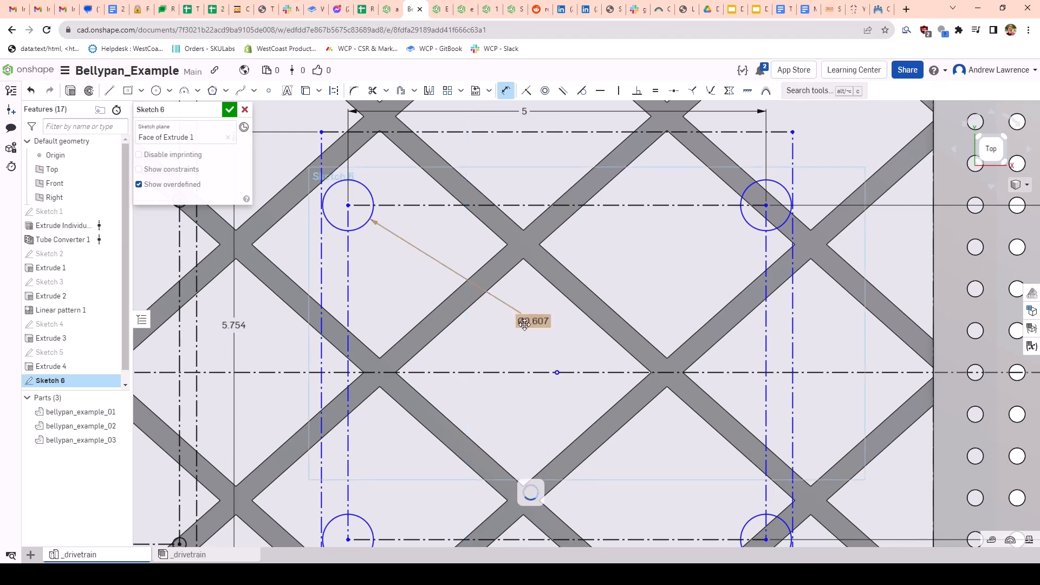
Step: Dimension the gap between the neighbouring component outline's right edge and the roboRIO outline's left edge as 2 in
{"action": "scroll", "coordinate": [536, 335], "scroll_direction": "down", "scroll_amount": 3}
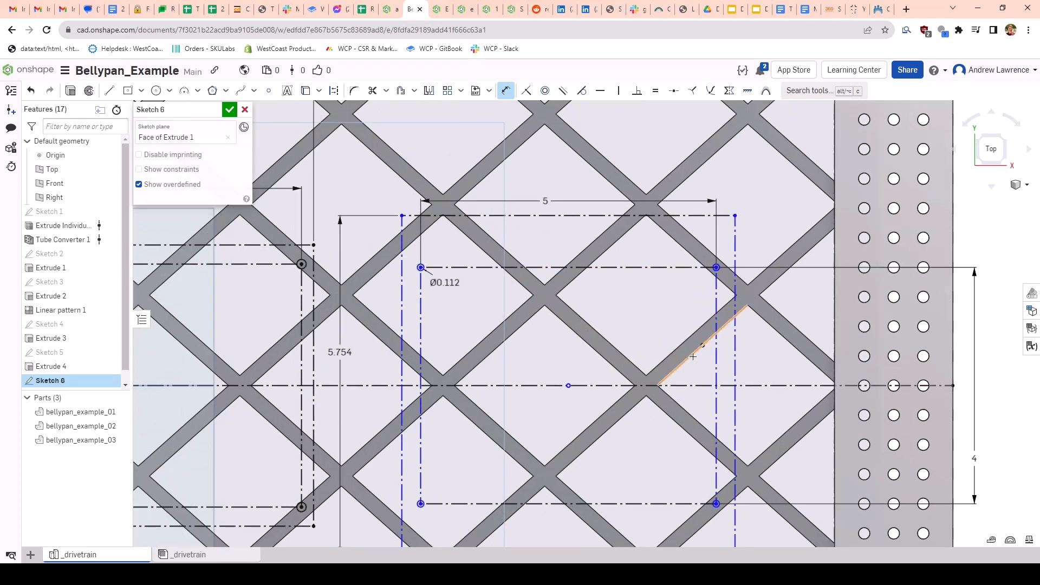
{"action": "scroll", "coordinate": [567, 320], "scroll_direction": "down", "scroll_amount": 3}
{"action": "scroll", "coordinate": [578, 283], "scroll_direction": "up", "scroll_amount": 2}
{"action": "scroll", "coordinate": [575, 306], "scroll_direction": "up", "scroll_amount": 1}
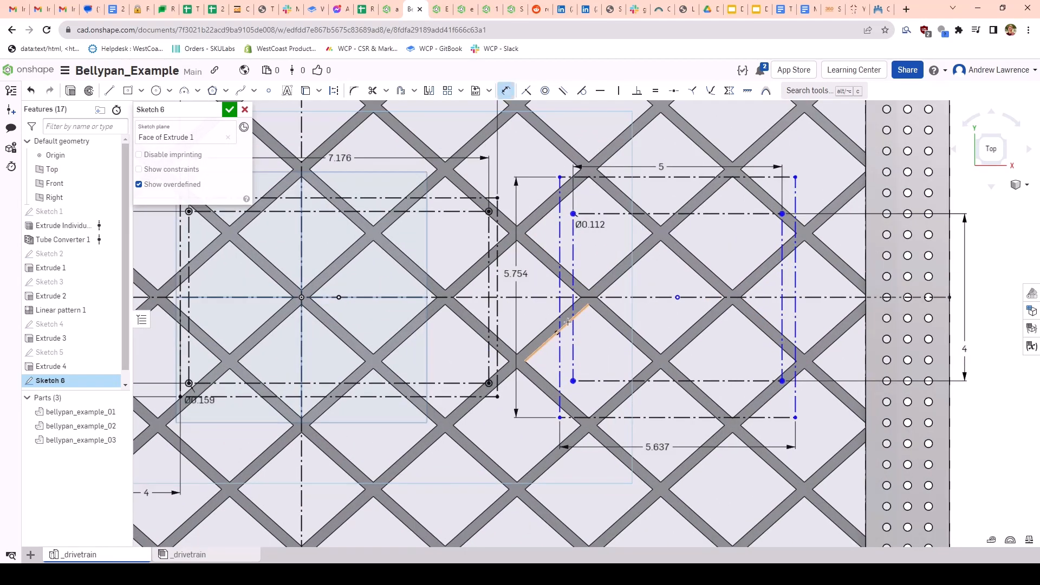
{"action": "left_click", "coordinate": [495, 321]}
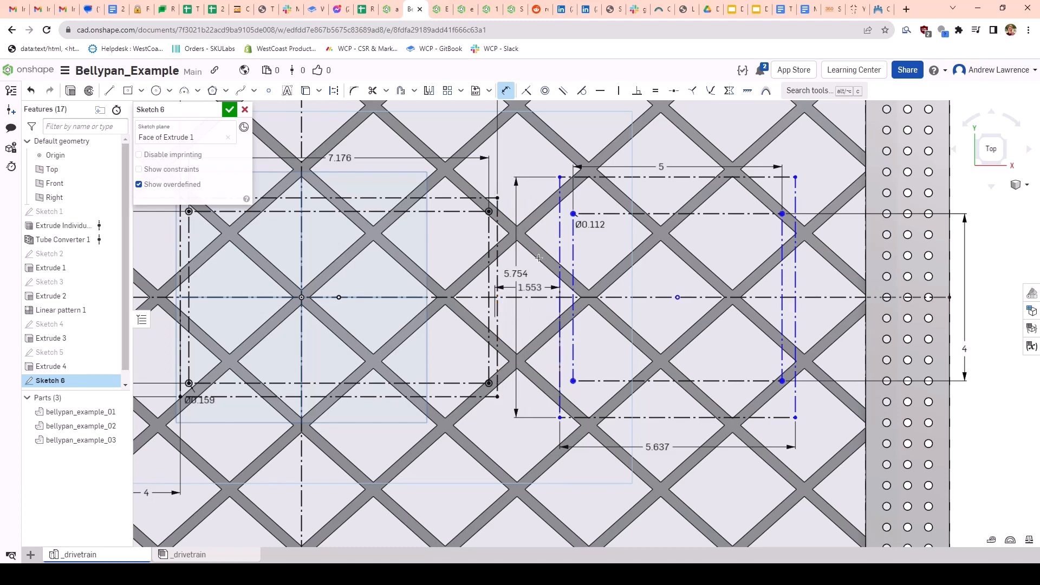
{"action": "left_click", "coordinate": [532, 147]}
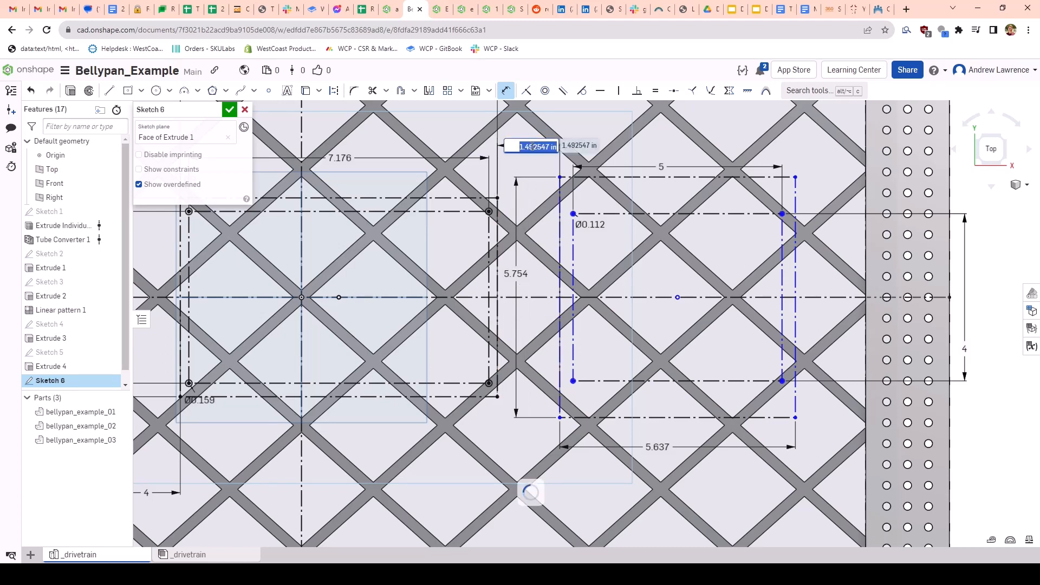
{"action": "key", "text": "Return"}
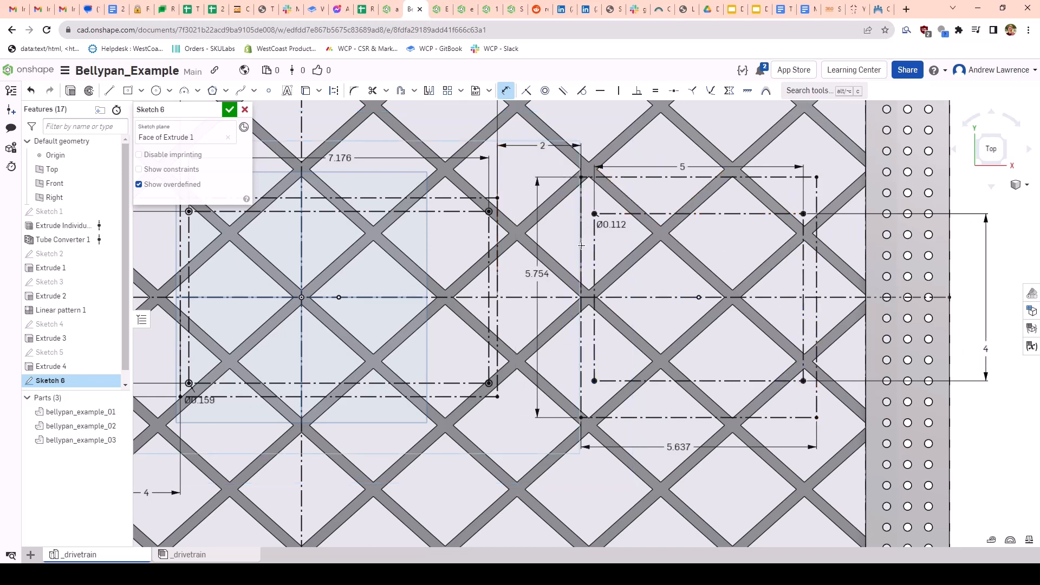
Step: Draw a circle about 0.403 in across, concentric with the central component's upper-left mounting hole
{"action": "scroll", "coordinate": [662, 283], "scroll_direction": "down", "scroll_amount": 5}
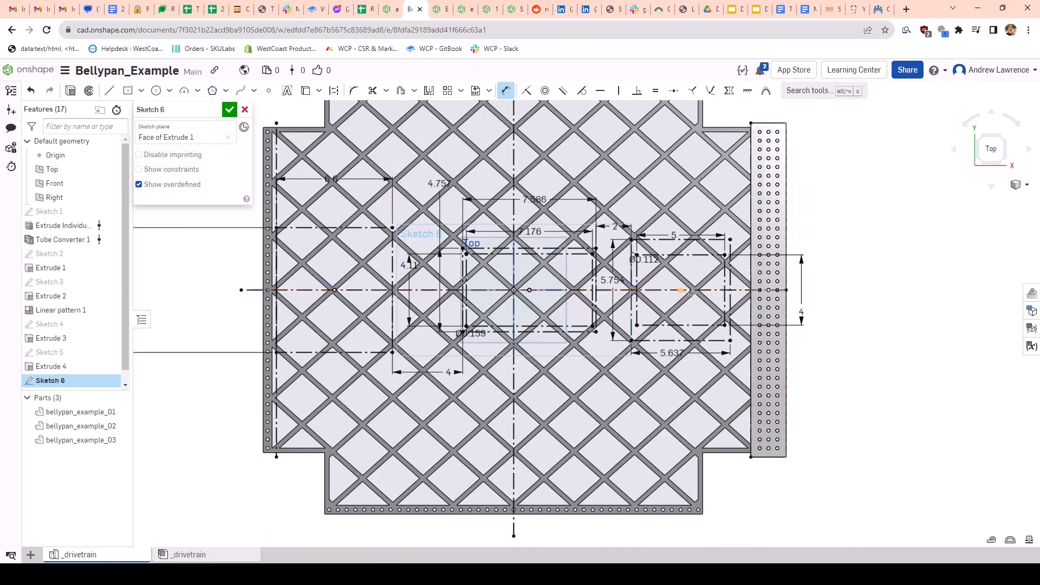
{"action": "scroll", "coordinate": [712, 271], "scroll_direction": "up", "scroll_amount": 2}
{"action": "scroll", "coordinate": [720, 275], "scroll_direction": "down", "scroll_amount": 4}
{"action": "scroll", "coordinate": [686, 320], "scroll_direction": "up", "scroll_amount": 1}
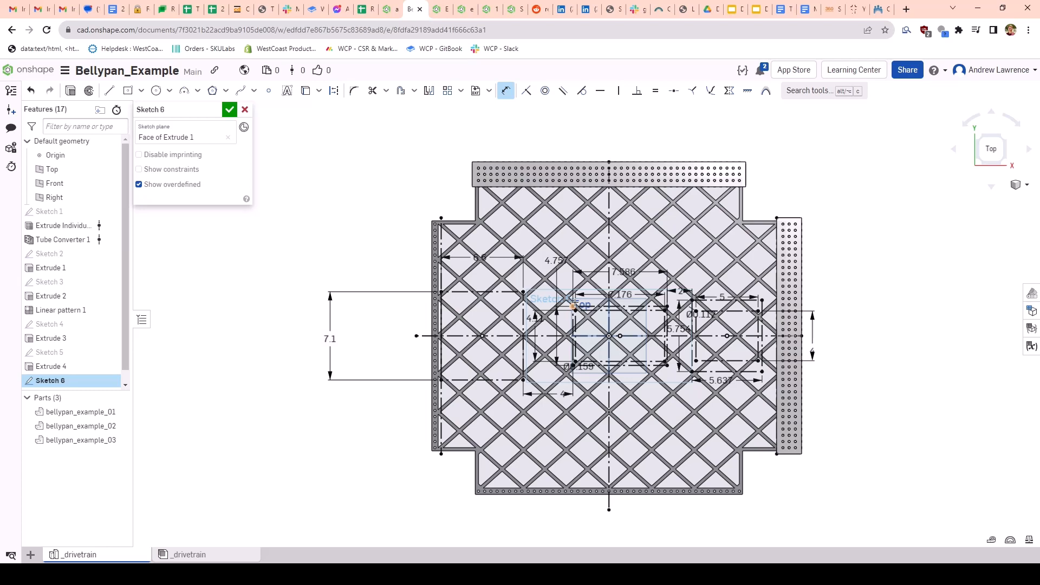
{"action": "scroll", "coordinate": [576, 302], "scroll_direction": "up", "scroll_amount": 10}
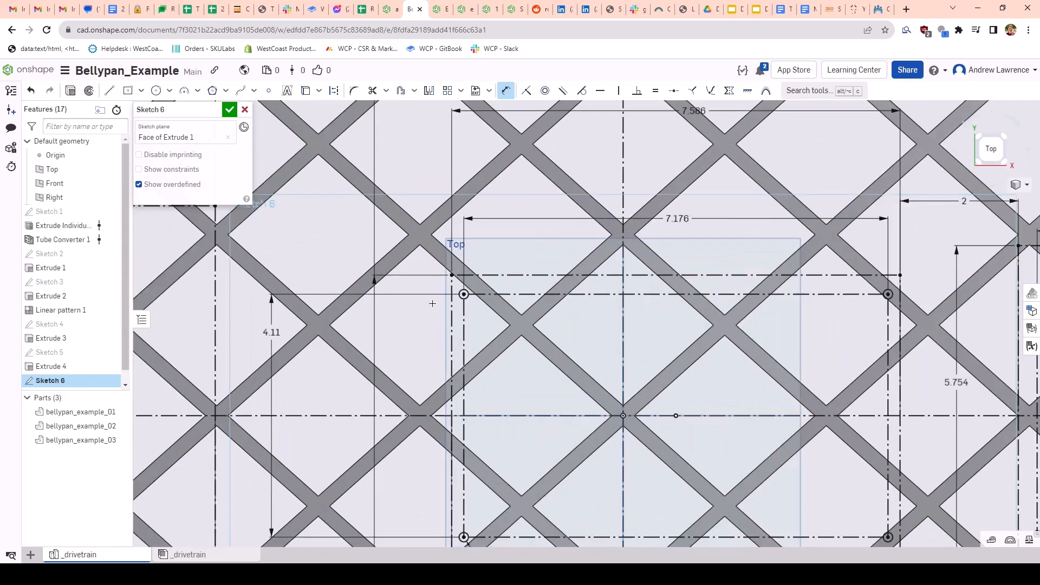
{"action": "scroll", "coordinate": [514, 296], "scroll_direction": "down", "scroll_amount": 4}
{"action": "scroll", "coordinate": [512, 292], "scroll_direction": "up", "scroll_amount": 5}
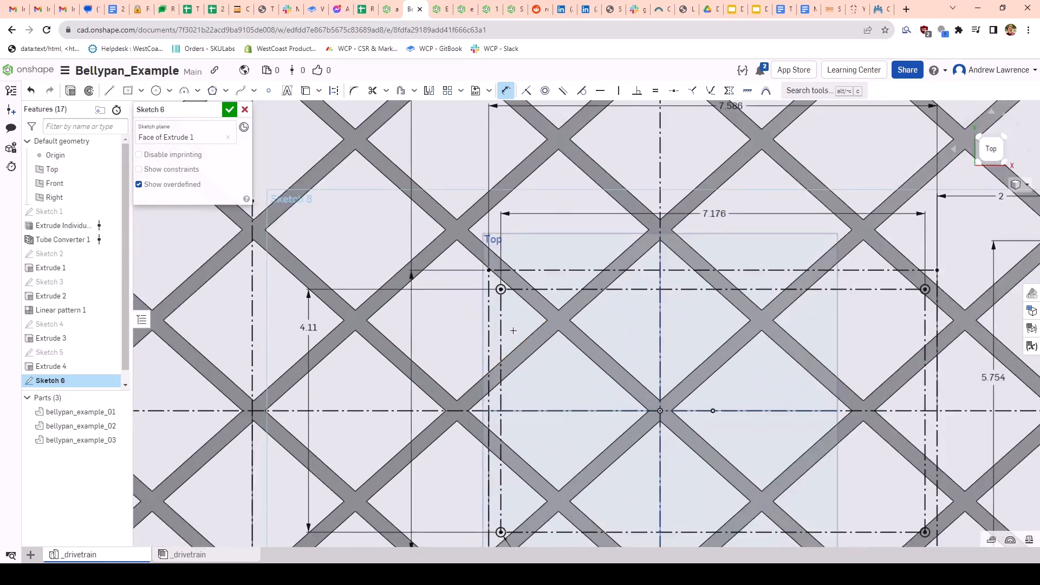
{"action": "scroll", "coordinate": [493, 287], "scroll_direction": "up", "scroll_amount": 2}
{"action": "key", "text": "c"}
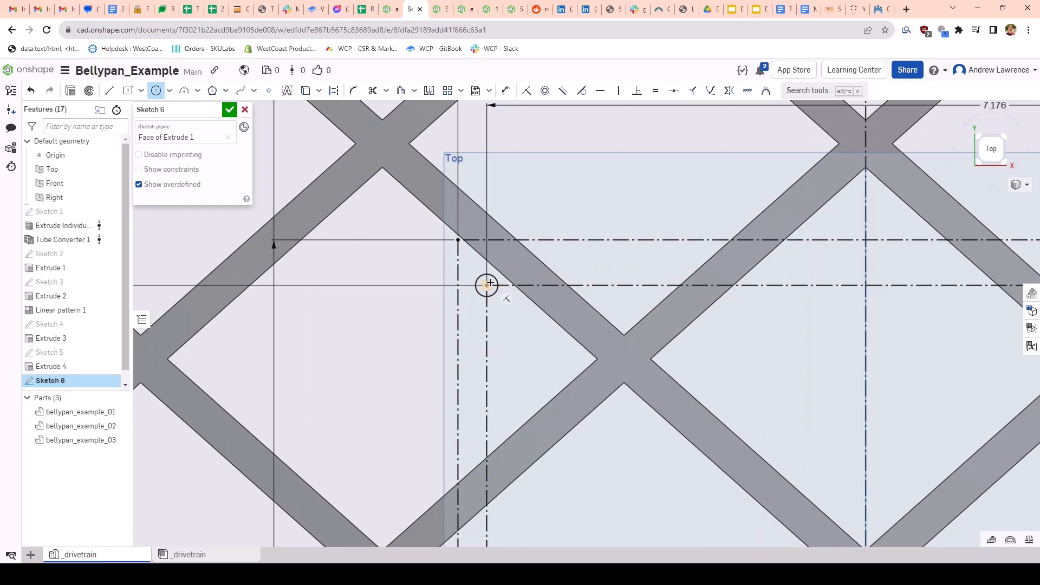
{"action": "left_click", "coordinate": [487, 284]}
{"action": "left_click", "coordinate": [514, 294]}
{"action": "scroll", "coordinate": [519, 300], "scroll_direction": "down", "scroll_amount": 5}
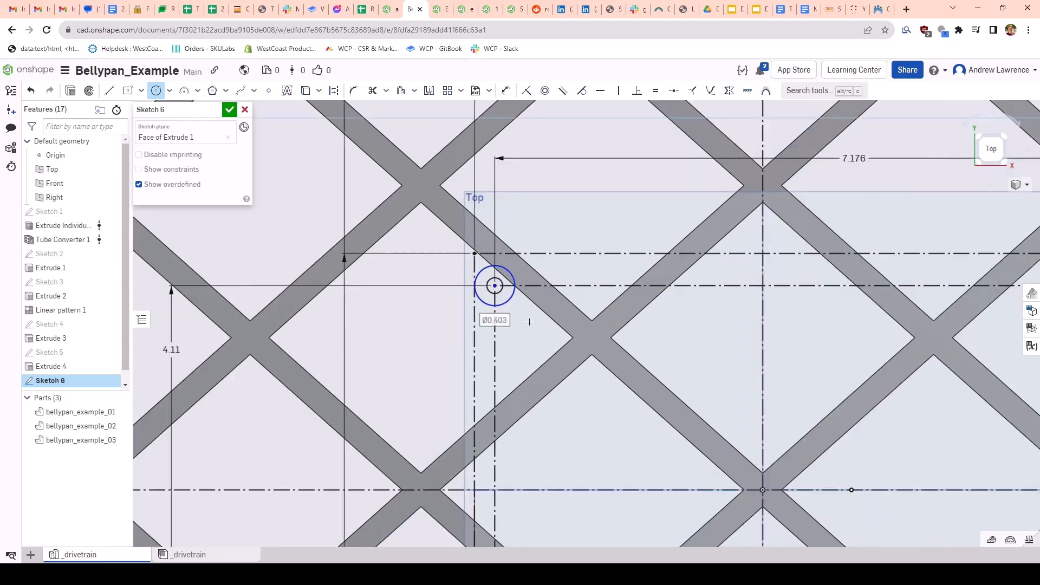
Step: Draw larger concentric circles around the central component's lower-left and lower-right mounting holes, the latter about 0.406 in across
{"action": "middle_click_drag", "start_coordinate": [555, 521], "coordinate": [490, 334]}
{"action": "scroll", "coordinate": [476, 324], "scroll_direction": "up", "scroll_amount": 5}
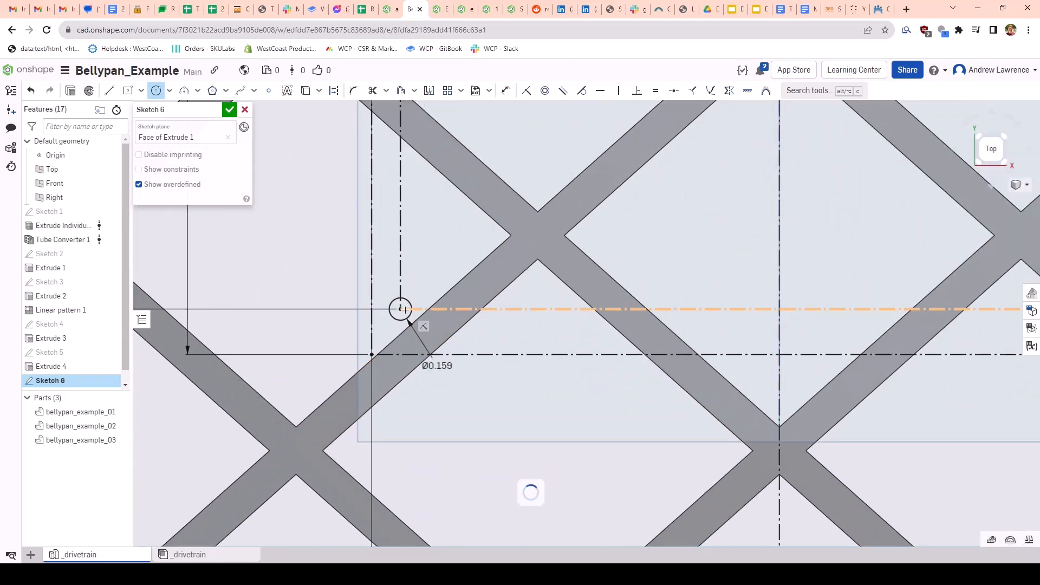
{"action": "left_click", "coordinate": [400, 310]}
{"action": "left_click", "coordinate": [433, 279]}
{"action": "scroll", "coordinate": [529, 300], "scroll_direction": "down", "scroll_amount": 5}
{"action": "middle_click_drag", "start_coordinate": [843, 292], "coordinate": [557, 300]}
{"action": "scroll", "coordinate": [556, 300], "scroll_direction": "up", "scroll_amount": 5}
{"action": "left_click", "coordinate": [551, 338]}
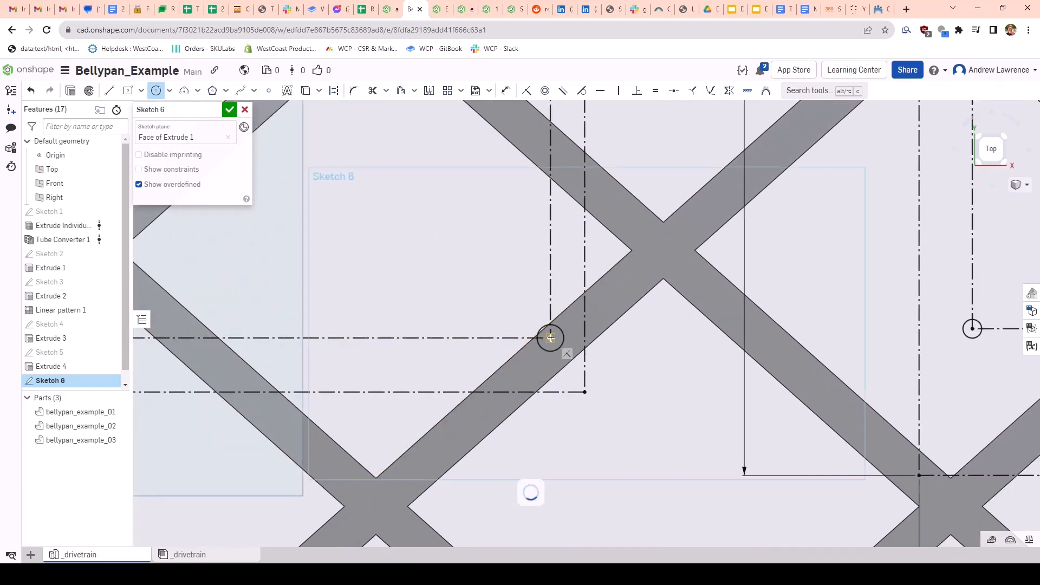
{"action": "left_click", "coordinate": [541, 305]}
Step: Draw a larger concentric circle around the central component's upper-right mounting hole
{"action": "scroll", "coordinate": [525, 542], "scroll_direction": "down", "scroll_amount": 5}
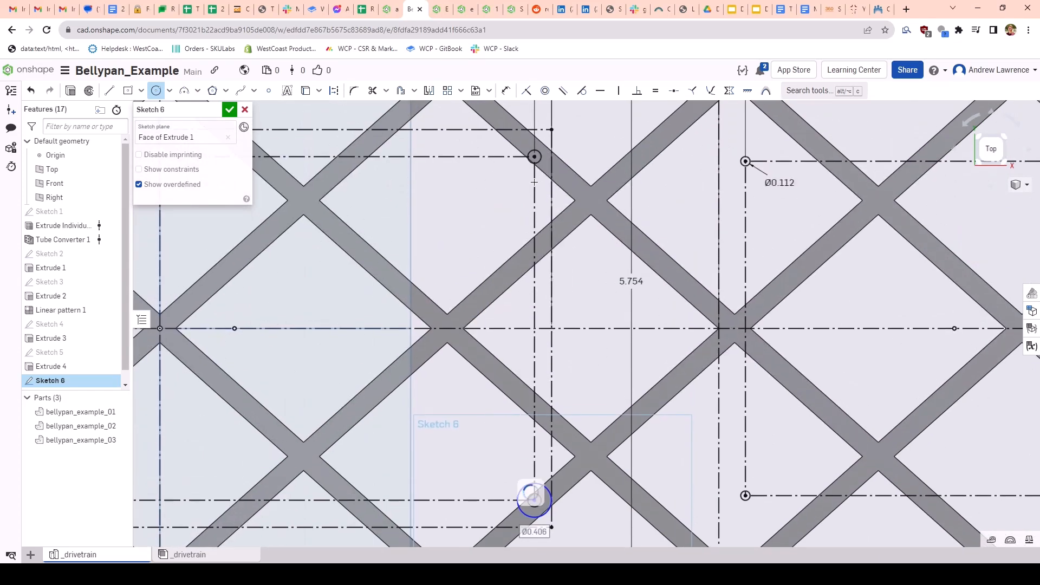
{"action": "scroll", "coordinate": [534, 171], "scroll_direction": "up", "scroll_amount": 5}
{"action": "left_click", "coordinate": [535, 132]}
{"action": "left_click", "coordinate": [523, 169]}
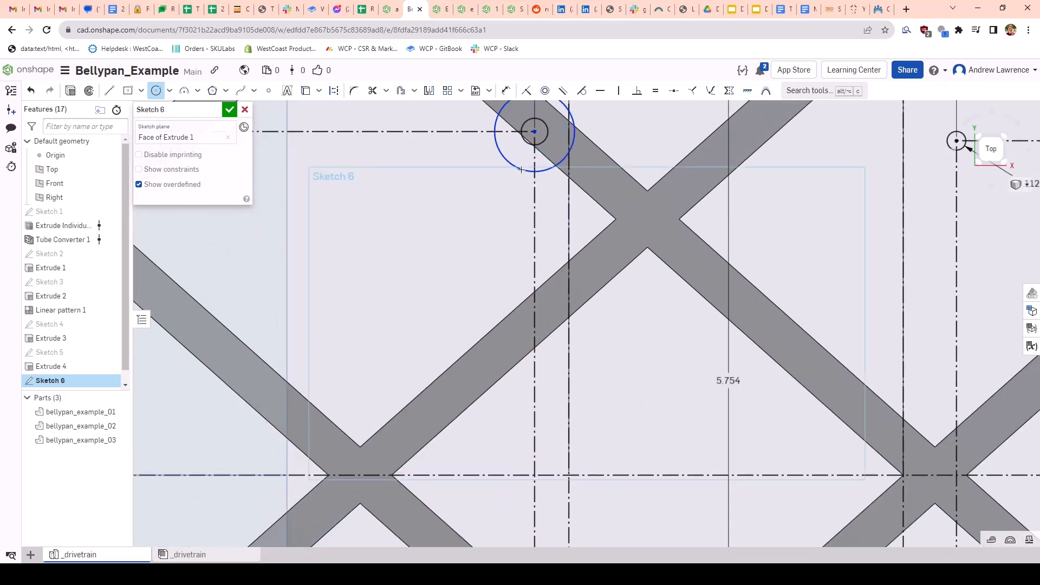
Step: Draw concentric circles about 0.28 in and 0.287 in across around the roboRIO's upper-left and lower-left mounting holes
{"action": "scroll", "coordinate": [521, 204], "scroll_direction": "down", "scroll_amount": 4}
{"action": "scroll", "coordinate": [599, 278], "scroll_direction": "down", "scroll_amount": 2}
{"action": "scroll", "coordinate": [619, 246], "scroll_direction": "up", "scroll_amount": 8}
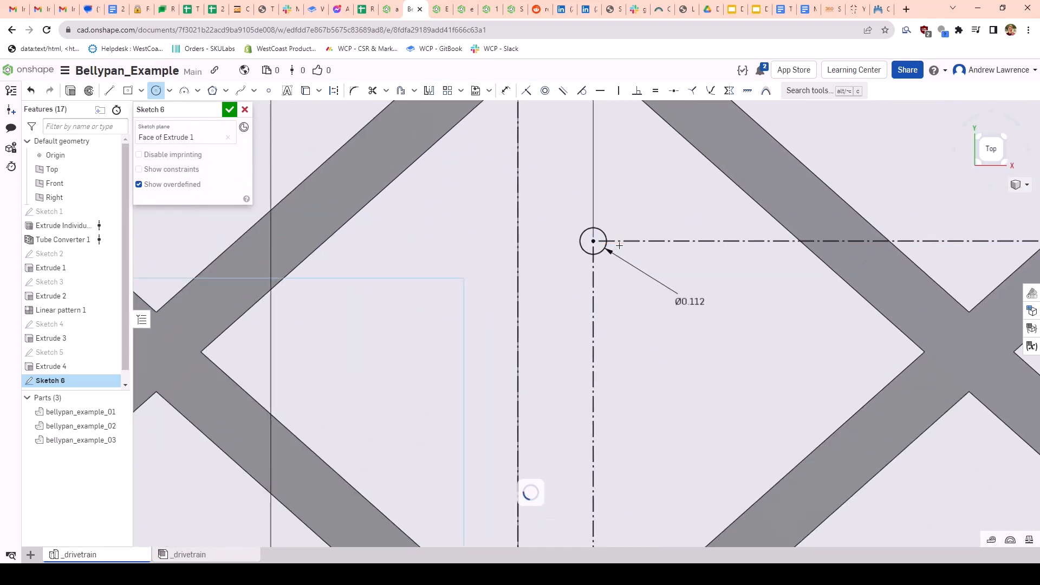
{"action": "left_click", "coordinate": [593, 241]}
{"action": "left_click", "coordinate": [621, 223]}
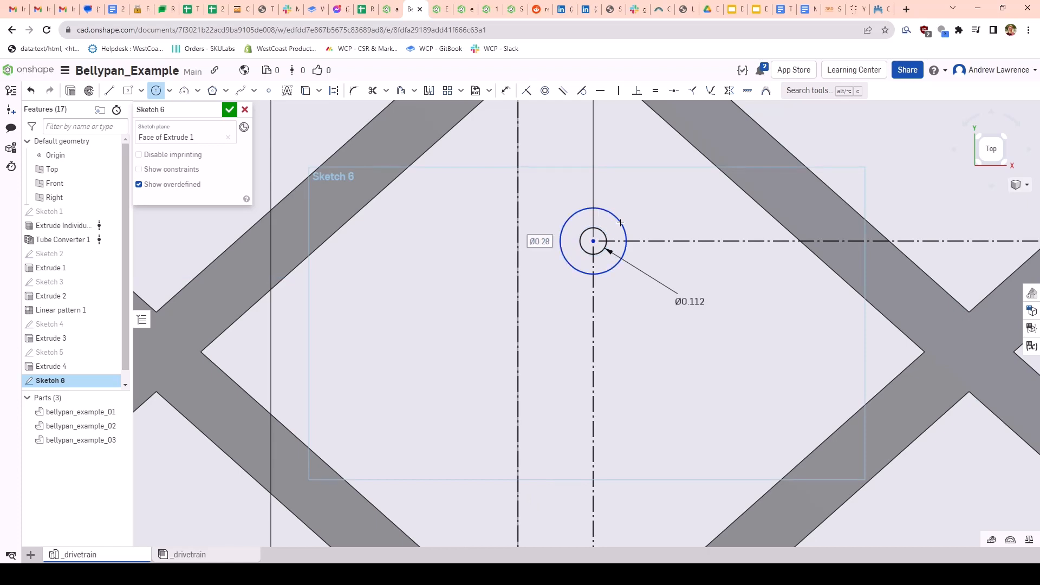
{"action": "scroll", "coordinate": [621, 344], "scroll_direction": "down", "scroll_amount": 5}
{"action": "scroll", "coordinate": [607, 401], "scroll_direction": "down", "scroll_amount": 2}
{"action": "scroll", "coordinate": [537, 430], "scroll_direction": "up", "scroll_amount": 8}
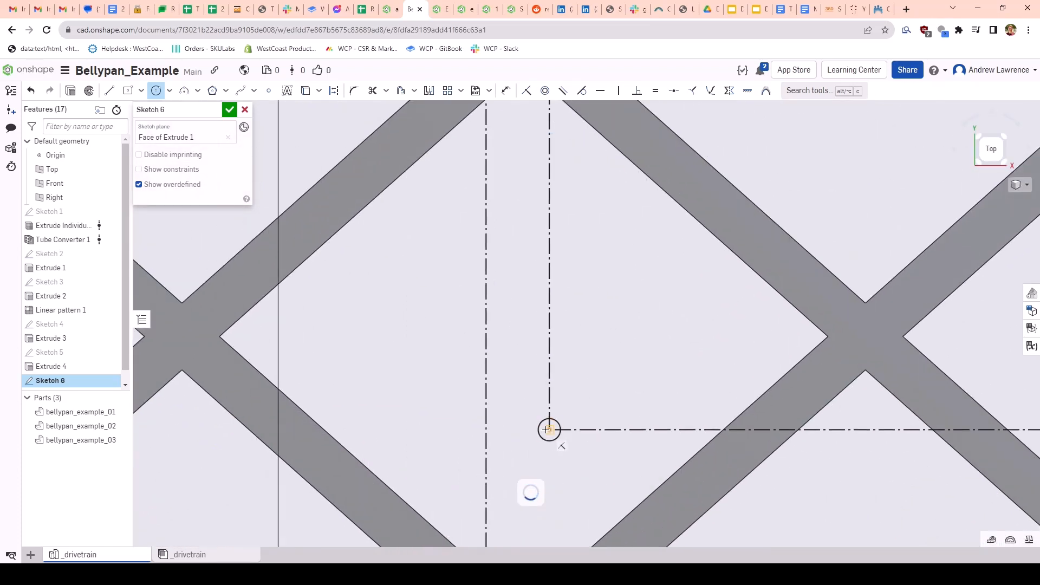
{"action": "left_click", "coordinate": [547, 429]}
{"action": "left_click", "coordinate": [573, 409]}
Step: Draw larger concentric circles around the roboRIO's lower-right and upper-right mounting holes, the latter about 0.27 in across
{"action": "scroll", "coordinate": [567, 378], "scroll_direction": "down", "scroll_amount": 7}
{"action": "scroll", "coordinate": [680, 395], "scroll_direction": "up", "scroll_amount": 4}
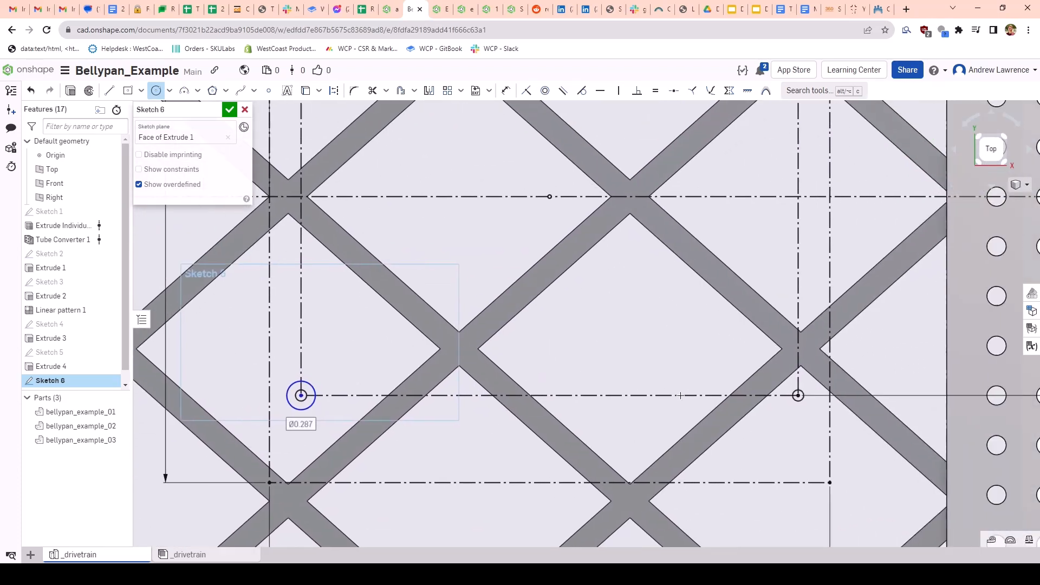
{"action": "scroll", "coordinate": [790, 398], "scroll_direction": "up", "scroll_amount": 6}
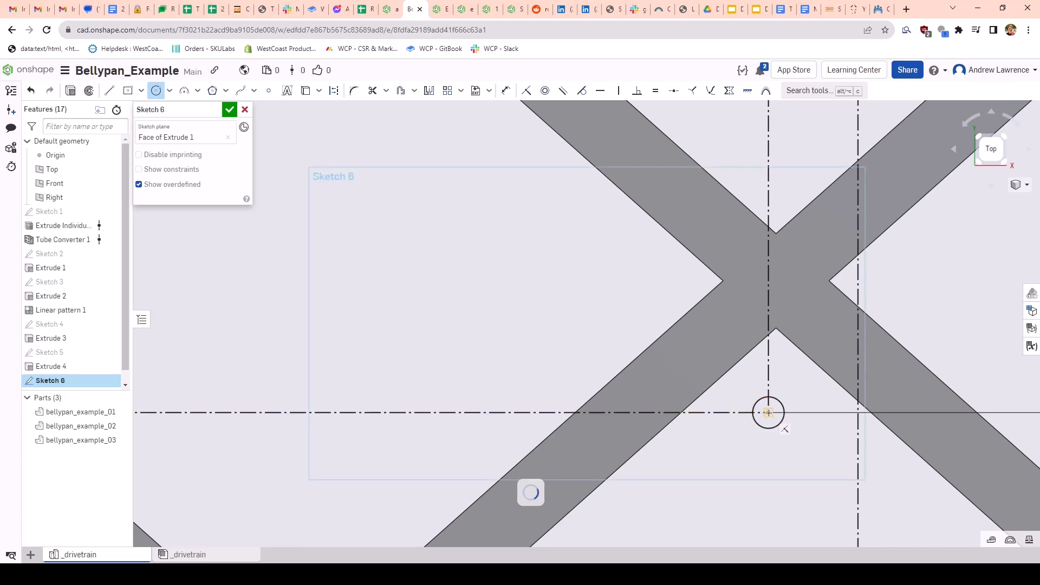
{"action": "left_click", "coordinate": [768, 412]}
{"action": "left_click", "coordinate": [789, 431]}
{"action": "scroll", "coordinate": [770, 380], "scroll_direction": "down", "scroll_amount": 5}
{"action": "middle_click_drag", "start_coordinate": [708, 285], "coordinate": [639, 518]}
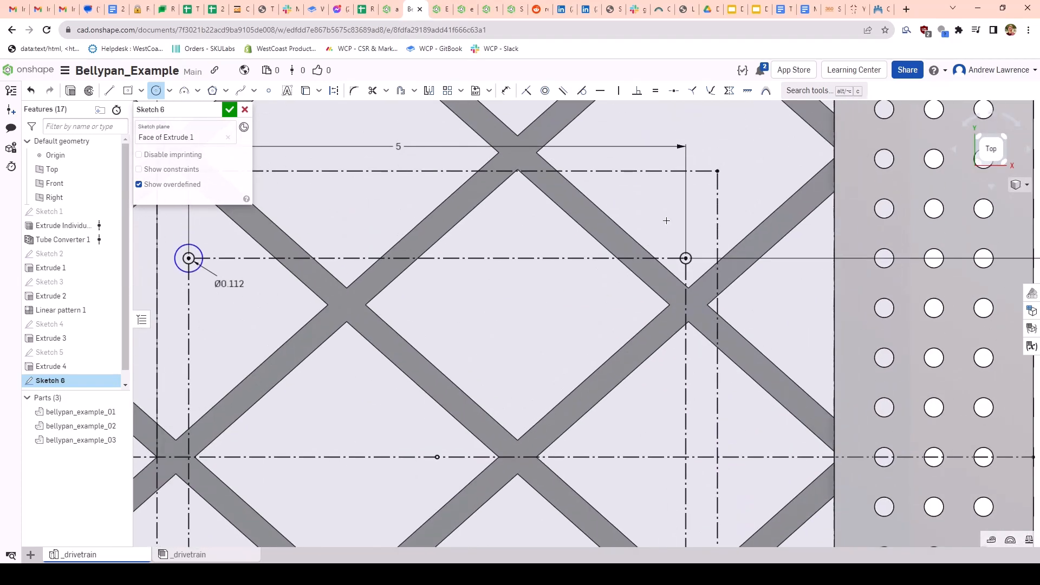
{"action": "scroll", "coordinate": [676, 235], "scroll_direction": "up", "scroll_amount": 3}
{"action": "left_click", "coordinate": [695, 279]}
{"action": "left_click", "coordinate": [718, 269]}
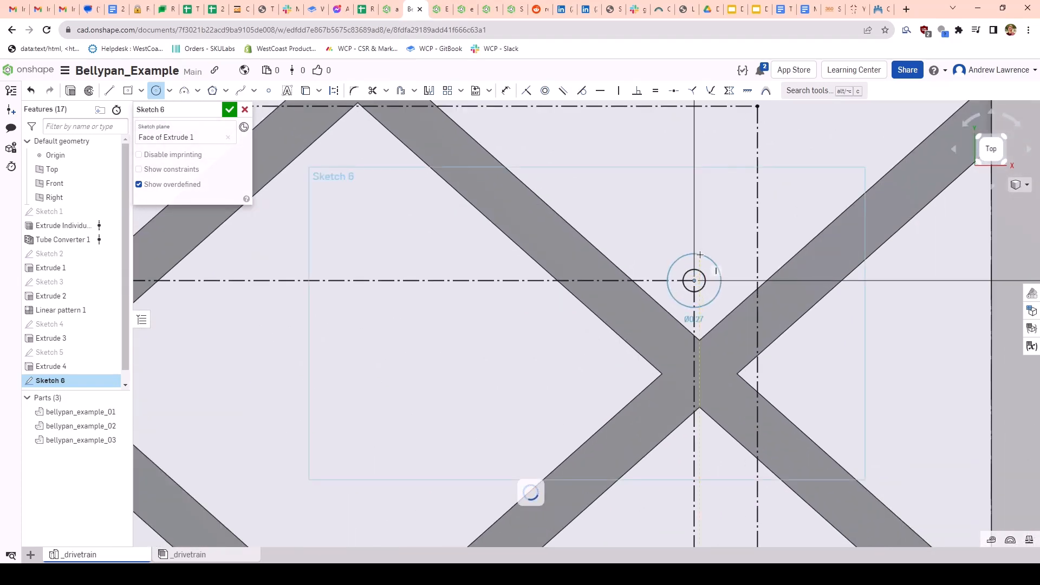
{"action": "key", "text": "Escape"}
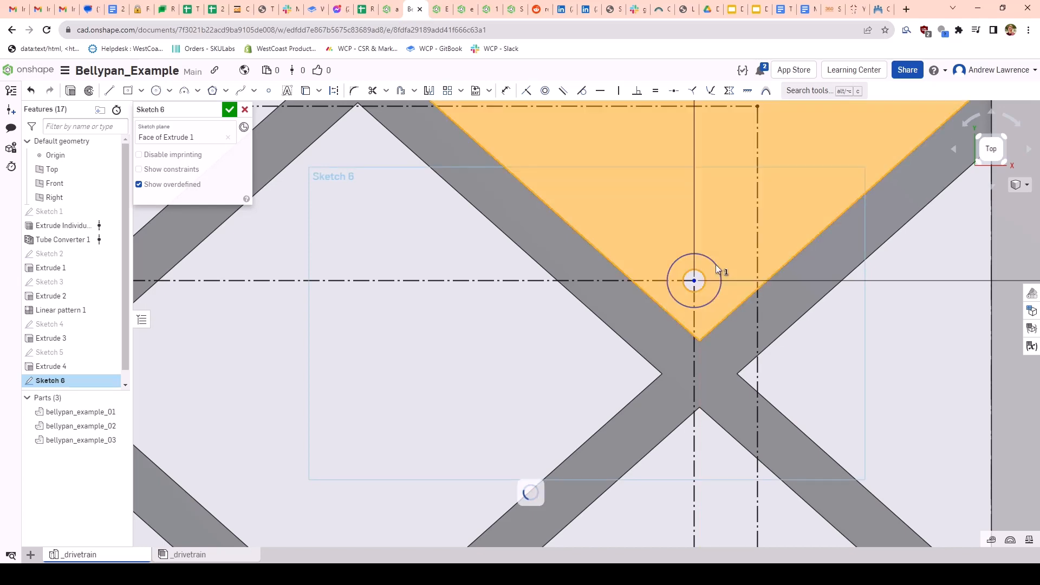
Step: Apply an Equal constraint to all eight outer circles around the roboRIO's and the central component's mounting holes
{"action": "left_click", "coordinate": [722, 271]}
{"action": "scroll", "coordinate": [661, 477], "scroll_direction": "down", "scroll_amount": 5}
{"action": "middle_click_drag", "start_coordinate": [657, 488], "coordinate": [626, 224]}
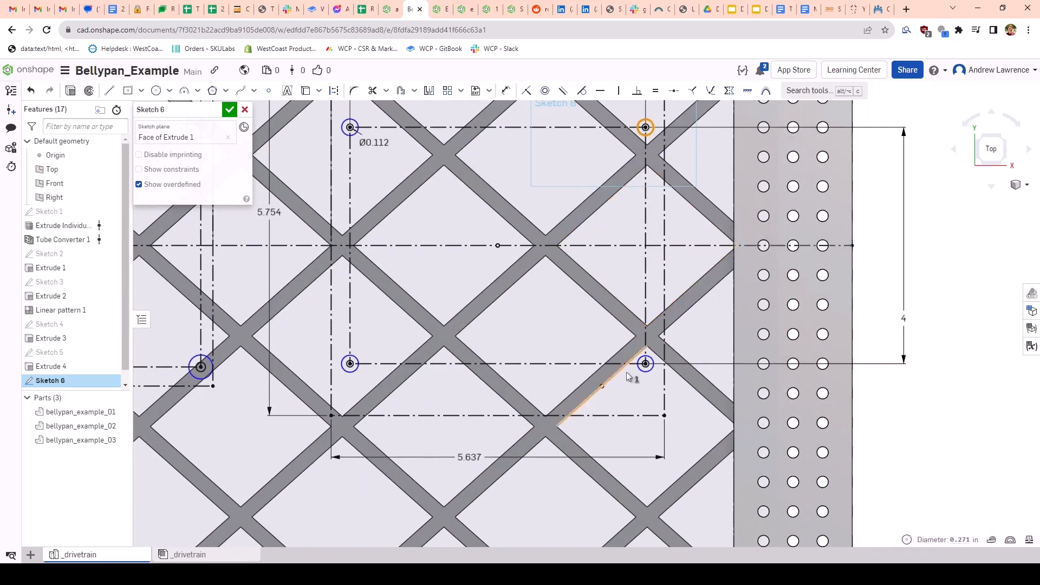
{"action": "scroll", "coordinate": [627, 366], "scroll_direction": "up", "scroll_amount": 4}
{"action": "left_click", "coordinate": [657, 373]}
{"action": "middle_click_drag", "start_coordinate": [539, 358], "coordinate": [841, 406]}
{"action": "scroll", "coordinate": [840, 407], "scroll_direction": "up", "scroll_amount": 1}
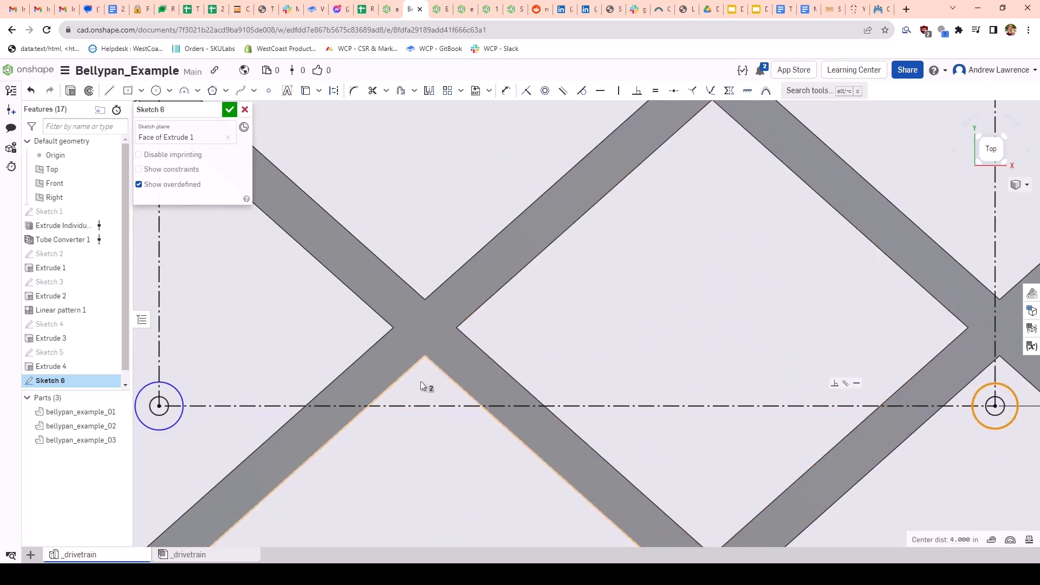
{"action": "left_click", "coordinate": [180, 401]}
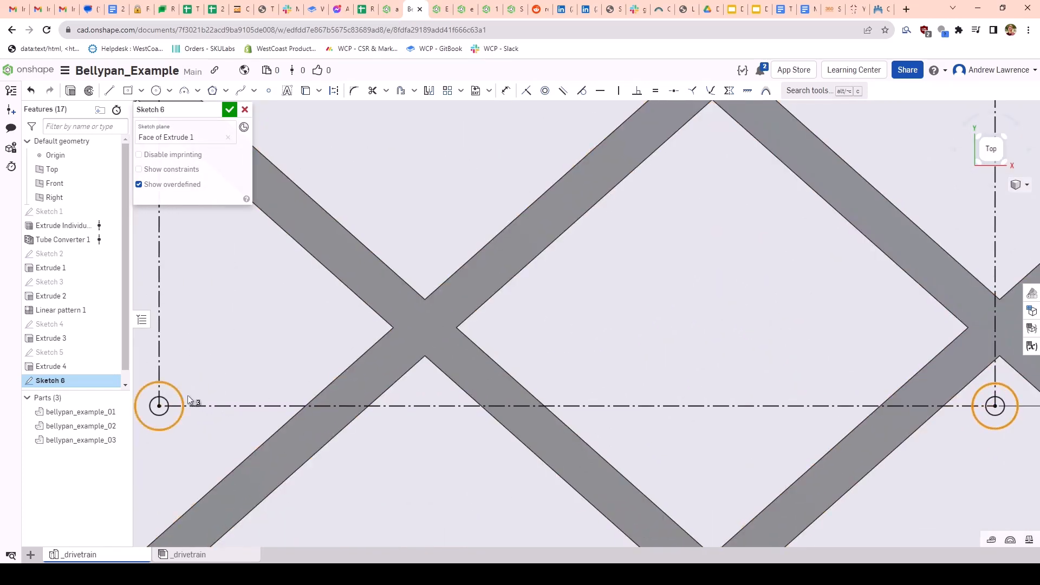
{"action": "middle_click_drag", "start_coordinate": [180, 401], "coordinate": [501, 401]}
{"action": "scroll", "coordinate": [494, 201], "scroll_direction": "down", "scroll_amount": 3}
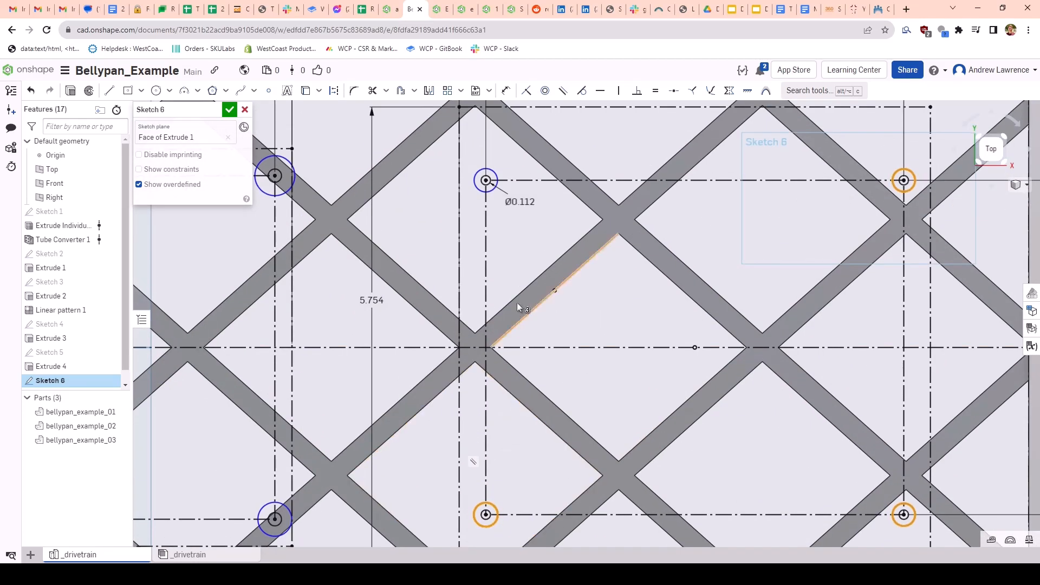
{"action": "scroll", "coordinate": [471, 172], "scroll_direction": "up", "scroll_amount": 5}
{"action": "left_click", "coordinate": [474, 157]}
{"action": "scroll", "coordinate": [479, 213], "scroll_direction": "down", "scroll_amount": 5}
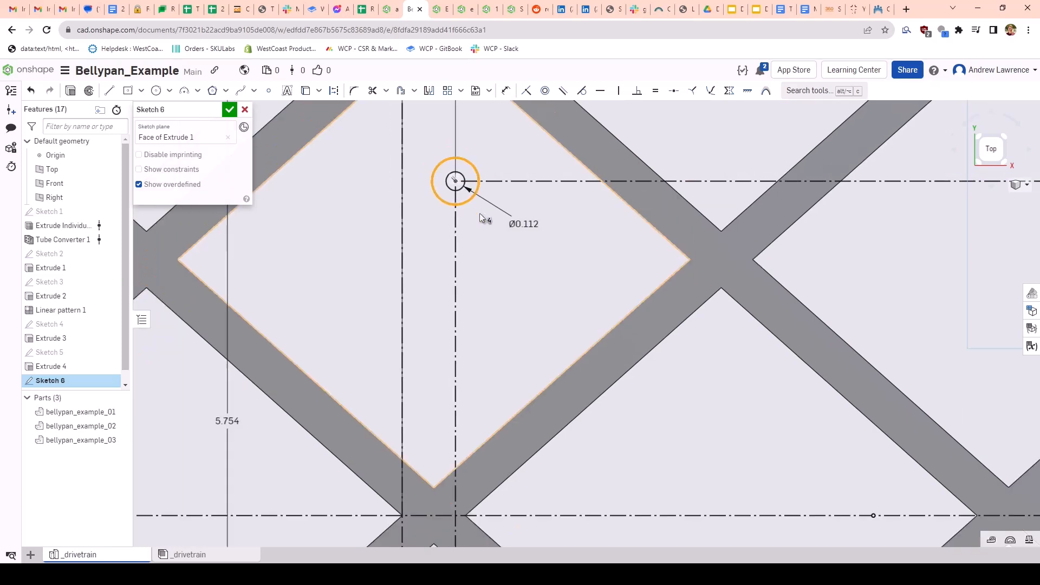
{"action": "middle_click_drag", "start_coordinate": [404, 301], "coordinate": [569, 302]}
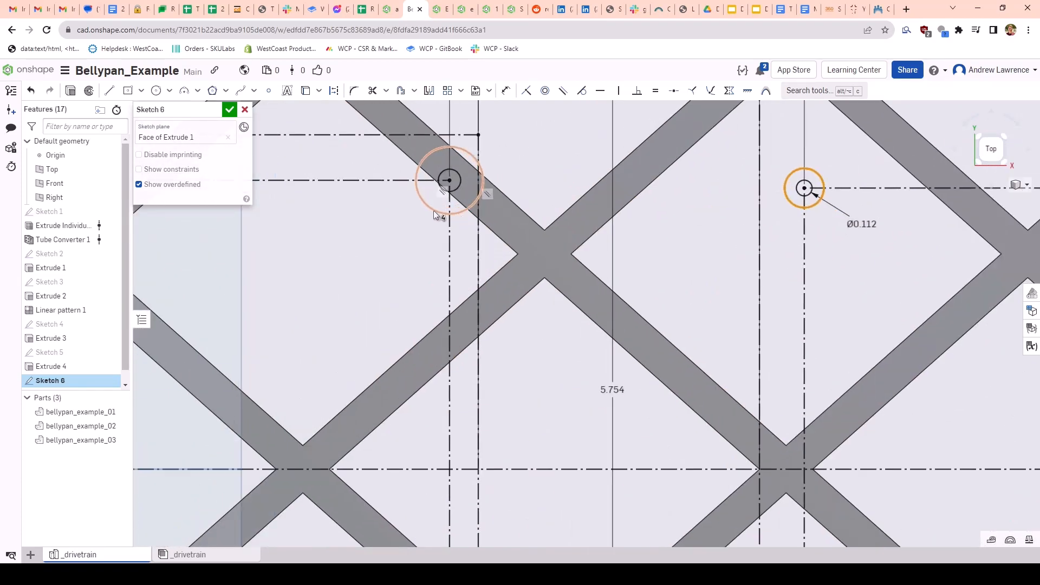
{"action": "left_click", "coordinate": [434, 211]}
{"action": "scroll", "coordinate": [411, 323], "scroll_direction": "down", "scroll_amount": 5}
{"action": "middle_click_drag", "start_coordinate": [408, 325], "coordinate": [640, 330]}
{"action": "scroll", "coordinate": [255, 276], "scroll_direction": "up", "scroll_amount": 1}
{"action": "scroll", "coordinate": [248, 283], "scroll_direction": "up", "scroll_amount": 2}
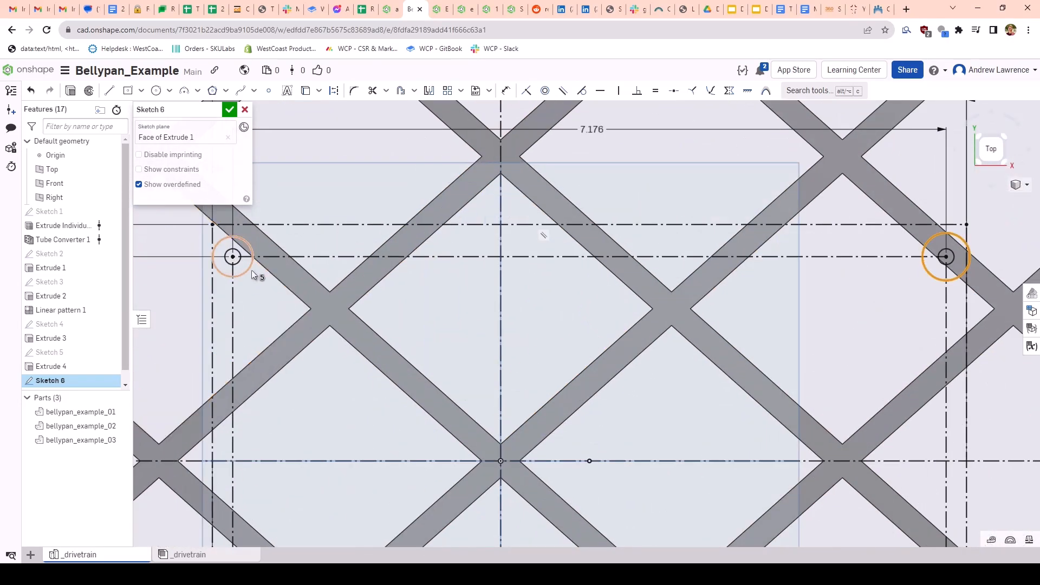
{"action": "middle_click_drag", "start_coordinate": [299, 388], "coordinate": [433, 158]}
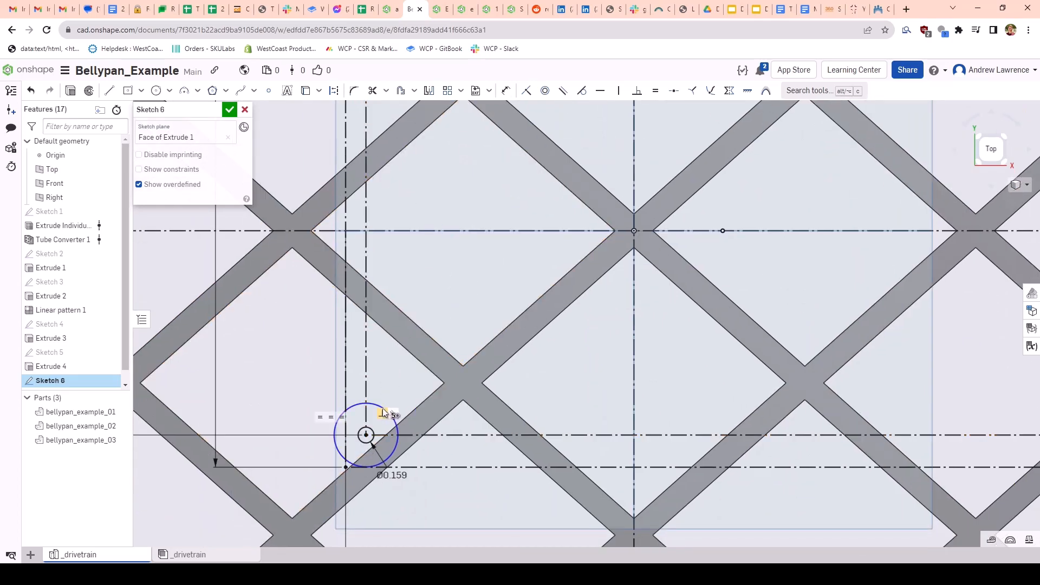
{"action": "left_click", "coordinate": [355, 404]}
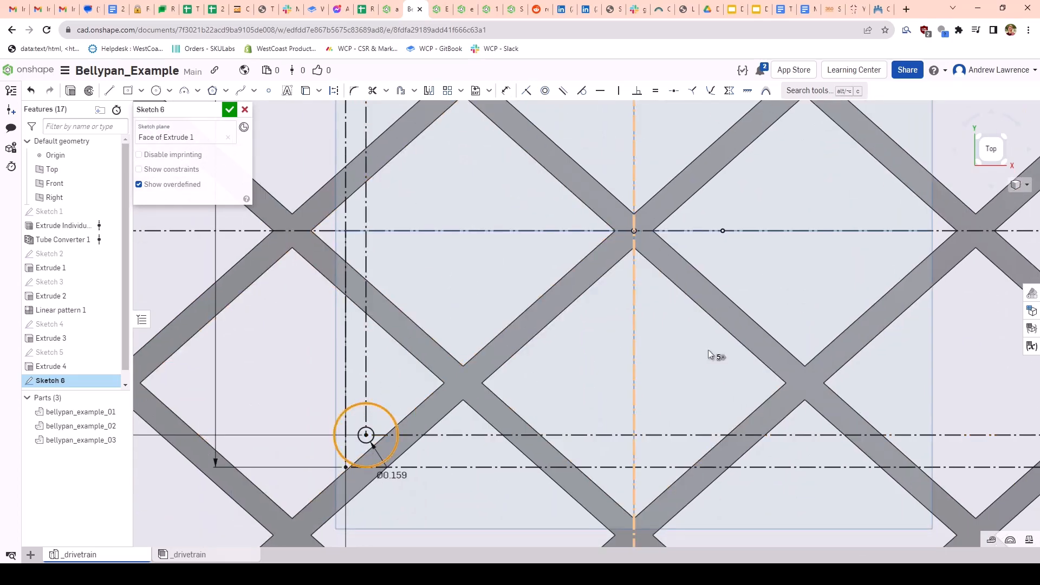
{"action": "middle_click_drag", "start_coordinate": [707, 351], "coordinate": [239, 285]}
{"action": "scroll", "coordinate": [610, 359], "scroll_direction": "up", "scroll_amount": 3}
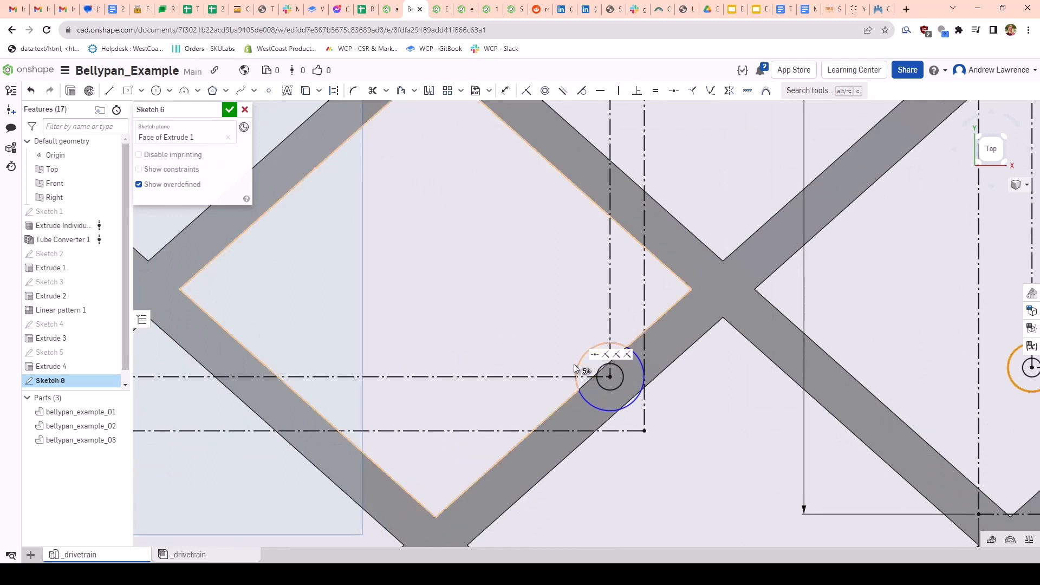
{"action": "left_click", "coordinate": [576, 364]}
{"action": "key", "text": "e"}
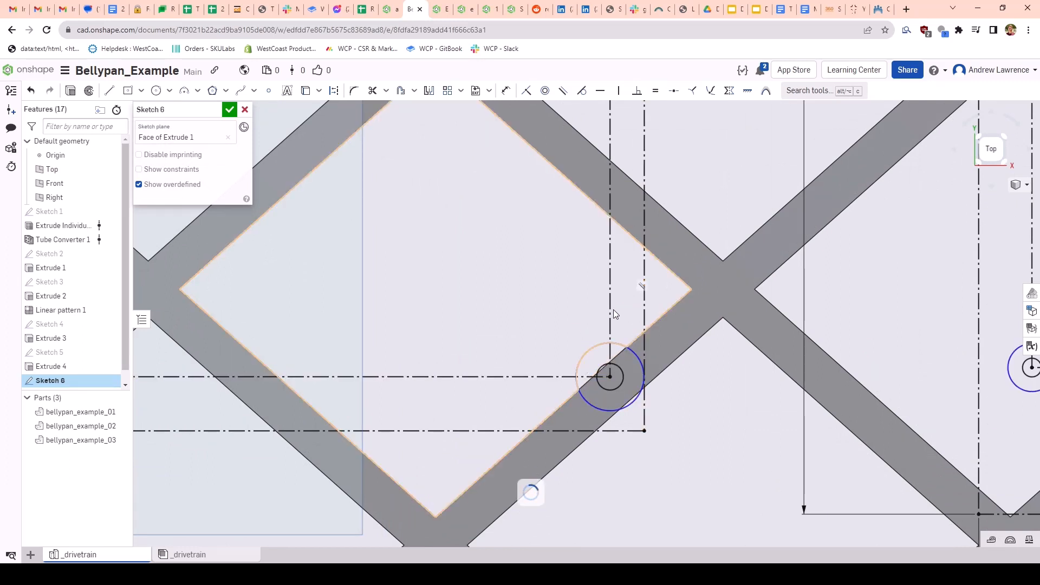
Step: Dimension the outer circle at the central component's lower-right mounting hole to 0.5 in diameter and finish the sketch
{"action": "key", "text": "d"}
{"action": "left_click", "coordinate": [629, 364]}
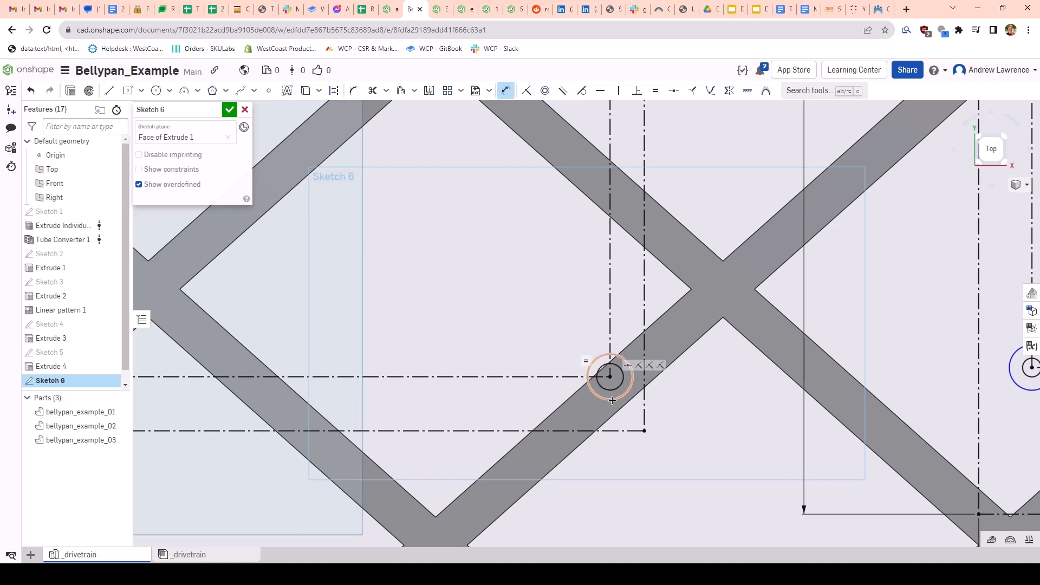
{"action": "left_click", "coordinate": [719, 461]}
{"action": "key", "text": "Return"}
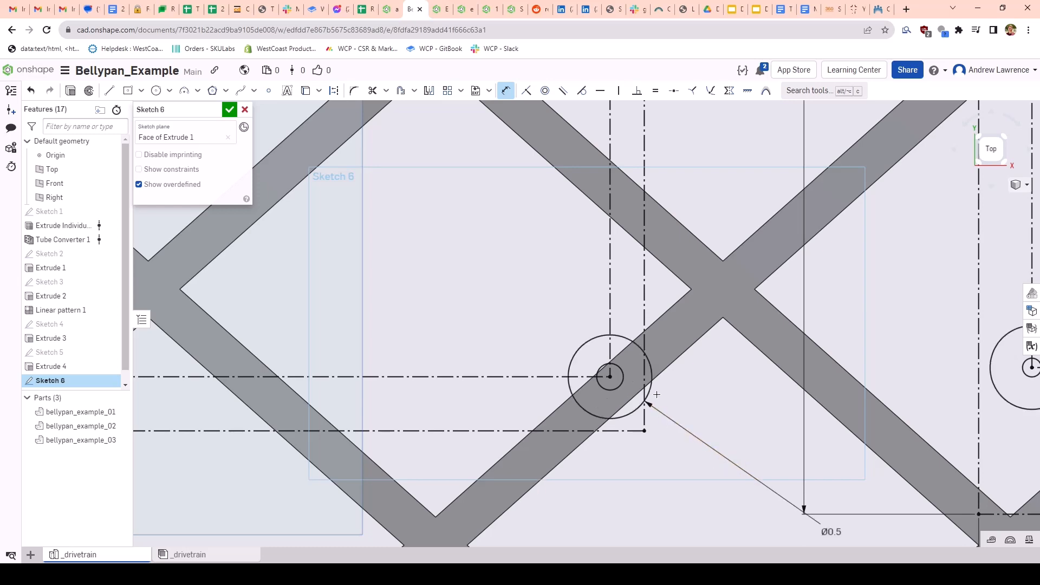
{"action": "scroll", "coordinate": [660, 392], "scroll_direction": "down", "scroll_amount": 5}
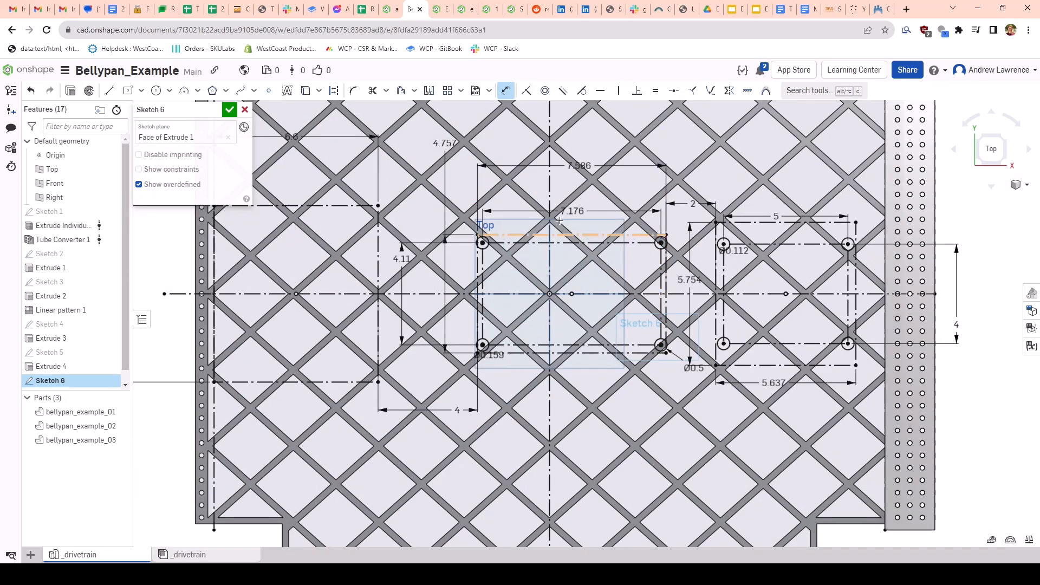
{"action": "scroll", "coordinate": [706, 267], "scroll_direction": "up", "scroll_amount": 3}
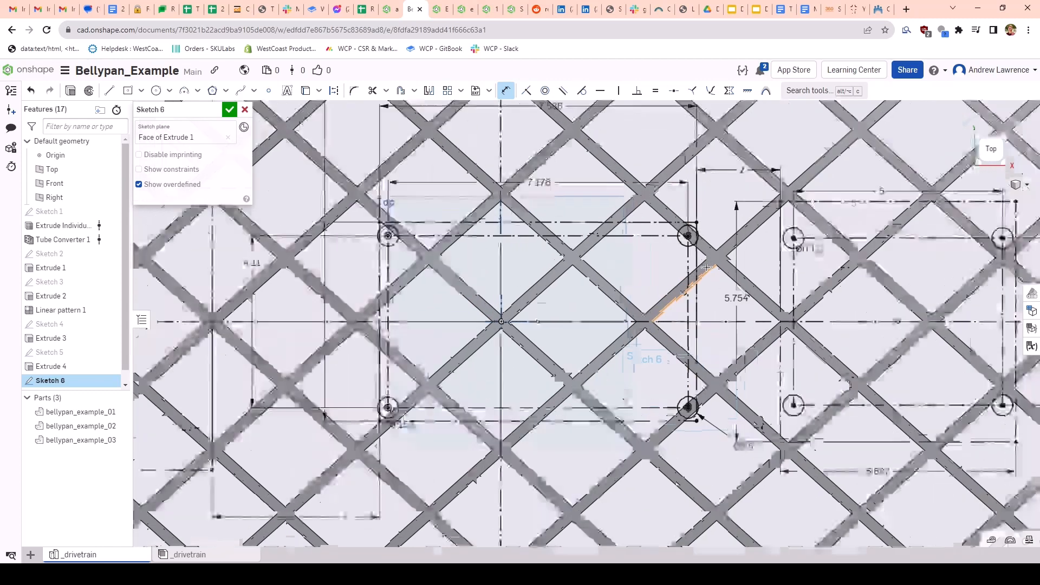
{"action": "scroll", "coordinate": [650, 277], "scroll_direction": "down", "scroll_amount": 4}
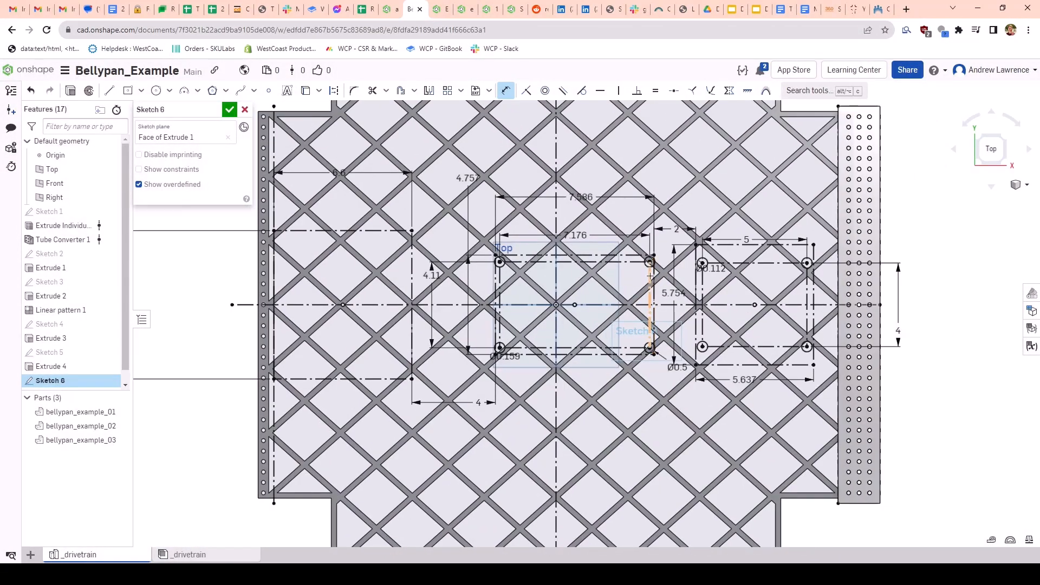
{"action": "left_click", "coordinate": [230, 110]}
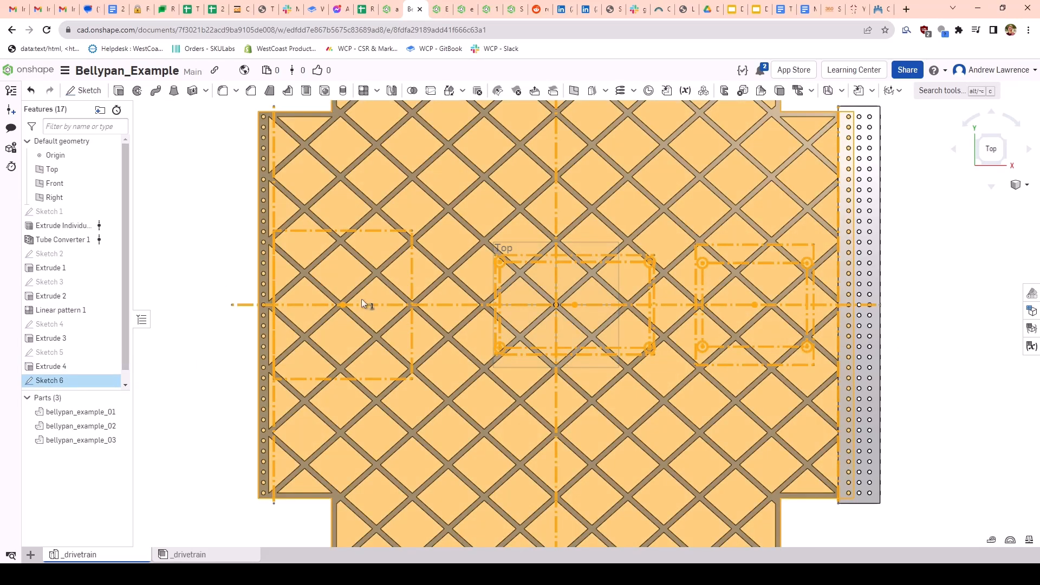
Step: Examine where the central component's mounting holes and their outer circles fall relative to the belly pan's lattice ribs
{"action": "scroll", "coordinate": [503, 261], "scroll_direction": "up", "scroll_amount": 5}
{"action": "scroll", "coordinate": [490, 303], "scroll_direction": "up", "scroll_amount": 3}
{"action": "scroll", "coordinate": [530, 283], "scroll_direction": "down", "scroll_amount": 8}
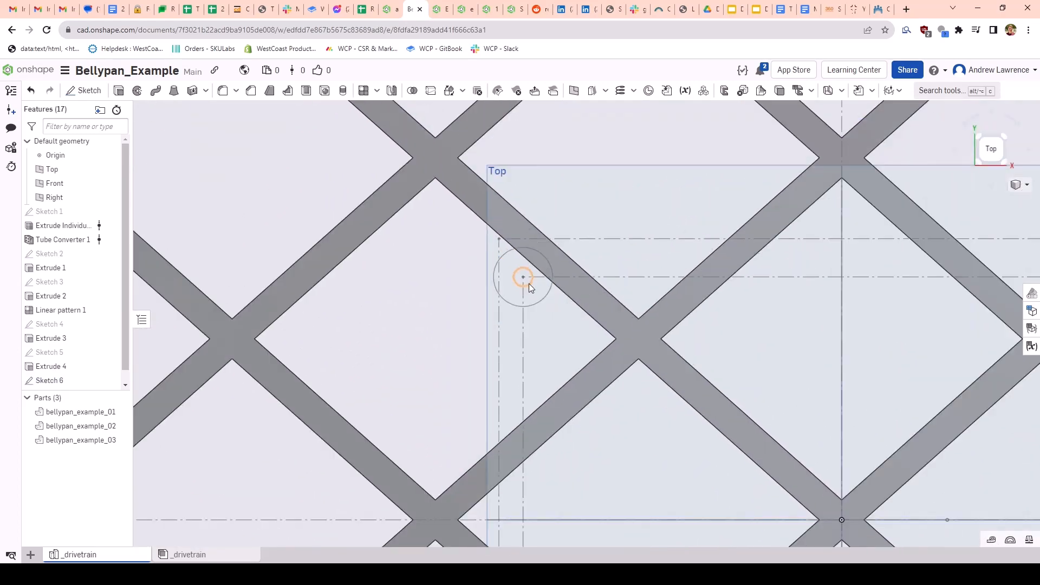
{"action": "scroll", "coordinate": [566, 330], "scroll_direction": "up", "scroll_amount": 1}
{"action": "scroll", "coordinate": [628, 292], "scroll_direction": "up", "scroll_amount": 5}
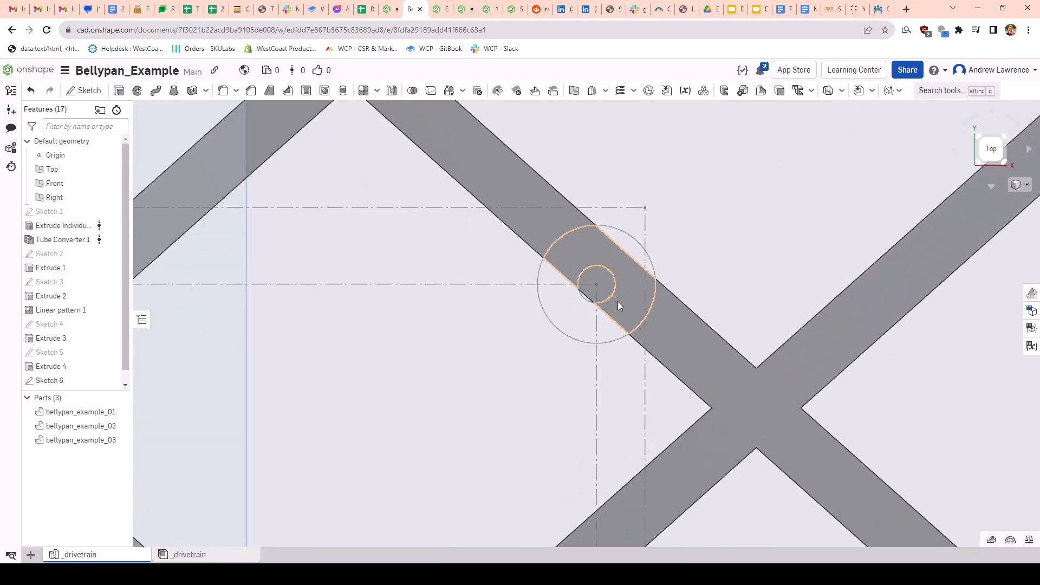
{"action": "scroll", "coordinate": [597, 293], "scroll_direction": "up", "scroll_amount": 2}
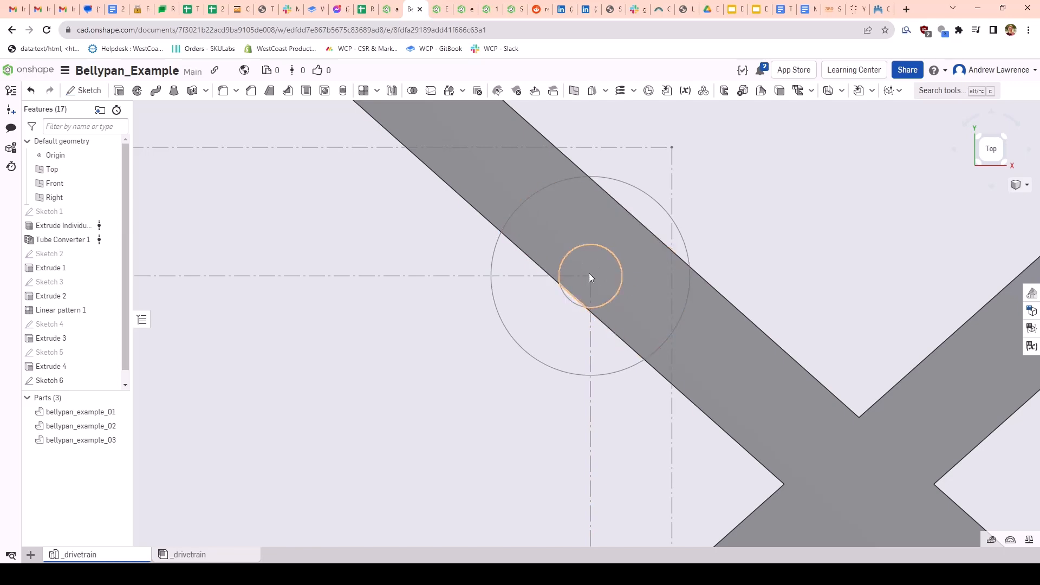
{"action": "scroll", "coordinate": [585, 289], "scroll_direction": "down", "scroll_amount": 8}
{"action": "scroll", "coordinate": [587, 398], "scroll_direction": "up", "scroll_amount": 1}
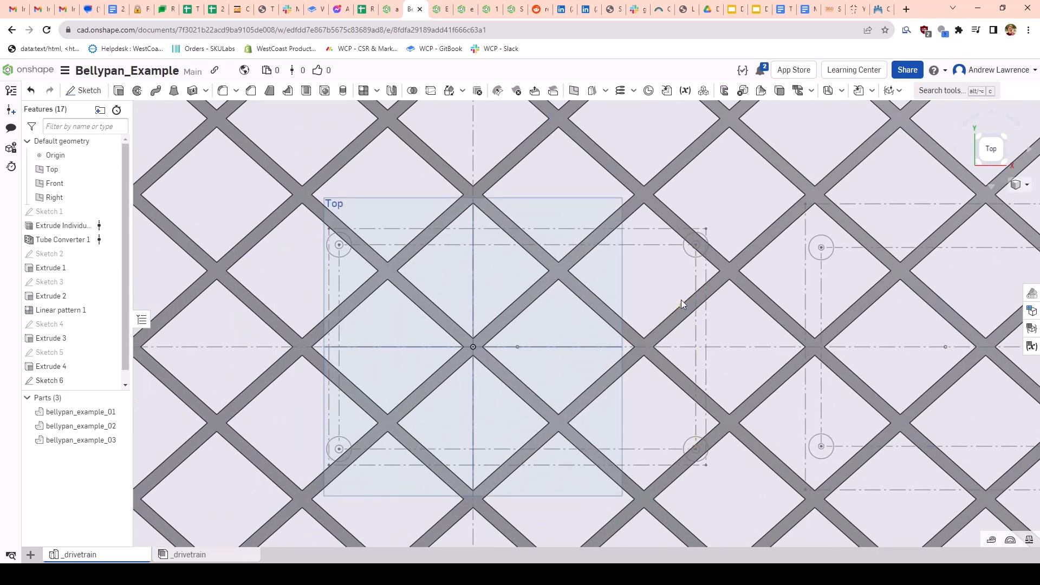
Step: Start a Remove extrude of the central component's upper-left and upper-right mounting holes, with its end type set to Through all
{"action": "key", "text": "shift+e"}
{"action": "left_click", "coordinate": [198, 138]}
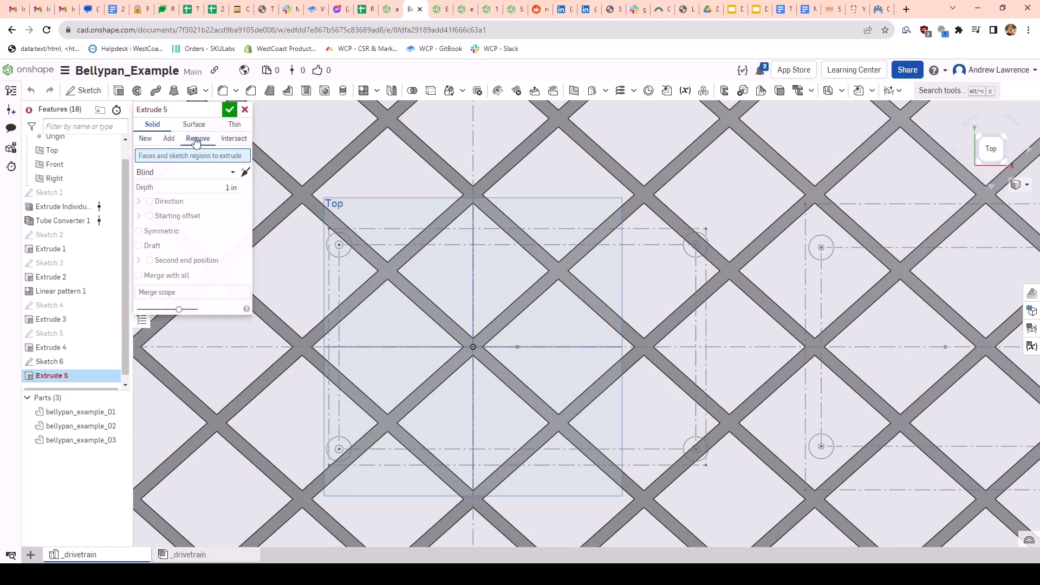
{"action": "scroll", "coordinate": [387, 234], "scroll_direction": "up", "scroll_amount": 2}
{"action": "scroll", "coordinate": [303, 249], "scroll_direction": "up", "scroll_amount": 6}
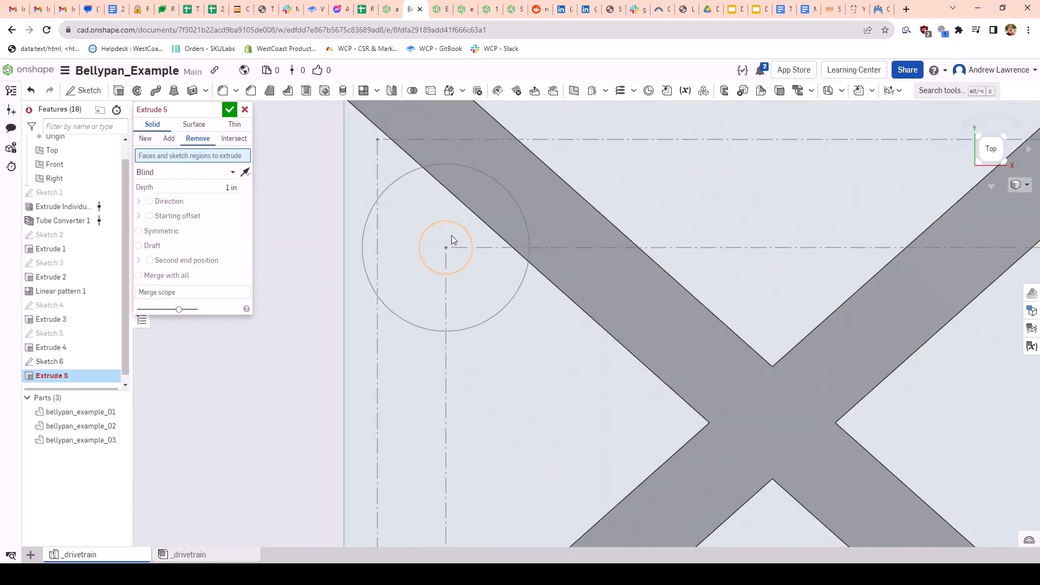
{"action": "left_click", "coordinate": [448, 227]}
{"action": "scroll", "coordinate": [541, 260], "scroll_direction": "down", "scroll_amount": 5}
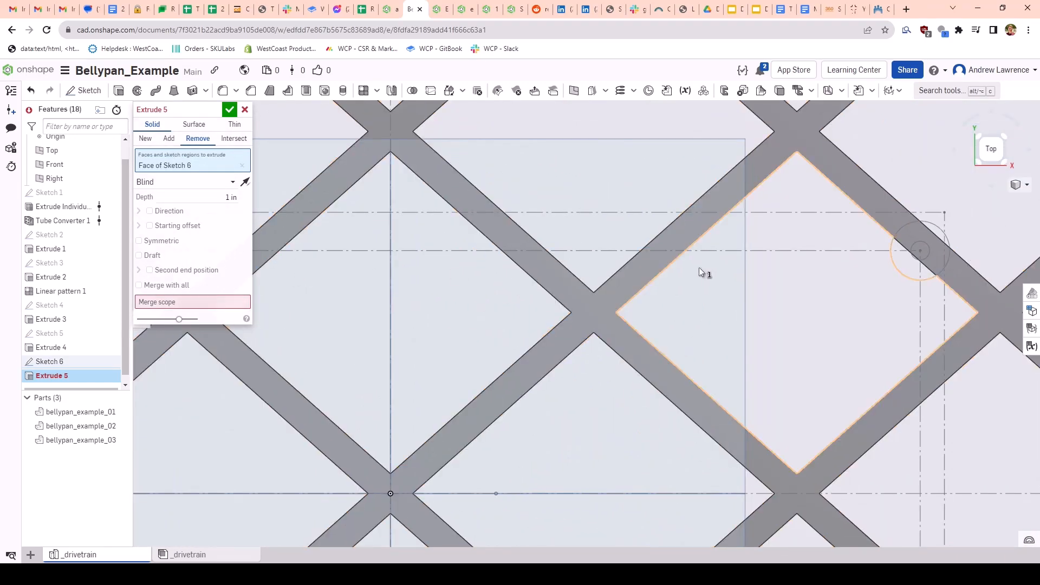
{"action": "scroll", "coordinate": [758, 255], "scroll_direction": "up", "scroll_amount": 3}
{"action": "scroll", "coordinate": [766, 252], "scroll_direction": "up", "scroll_amount": 4}
{"action": "left_click", "coordinate": [700, 251]}
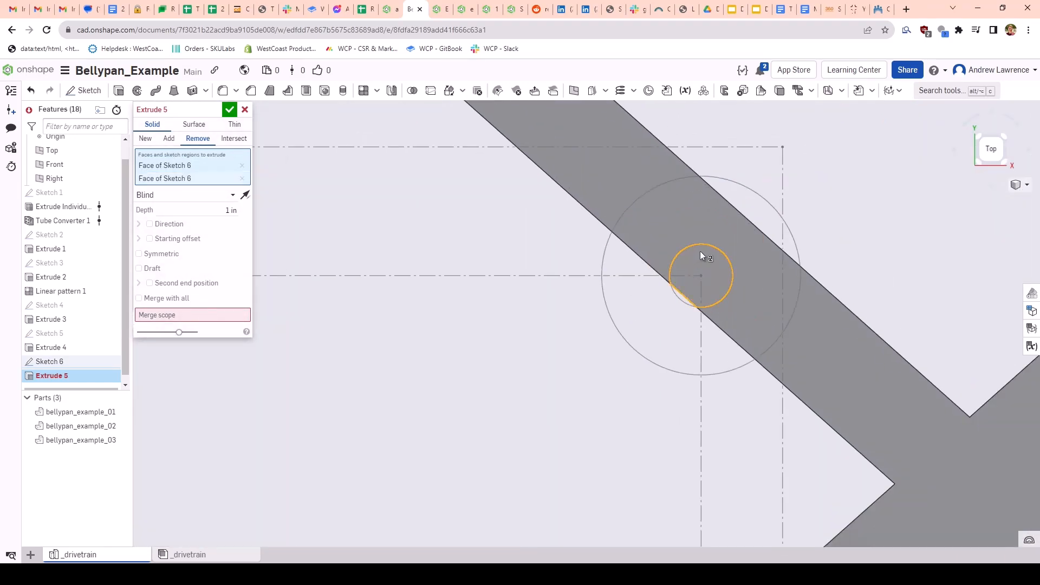
{"action": "scroll", "coordinate": [709, 265], "scroll_direction": "down", "scroll_amount": 3}
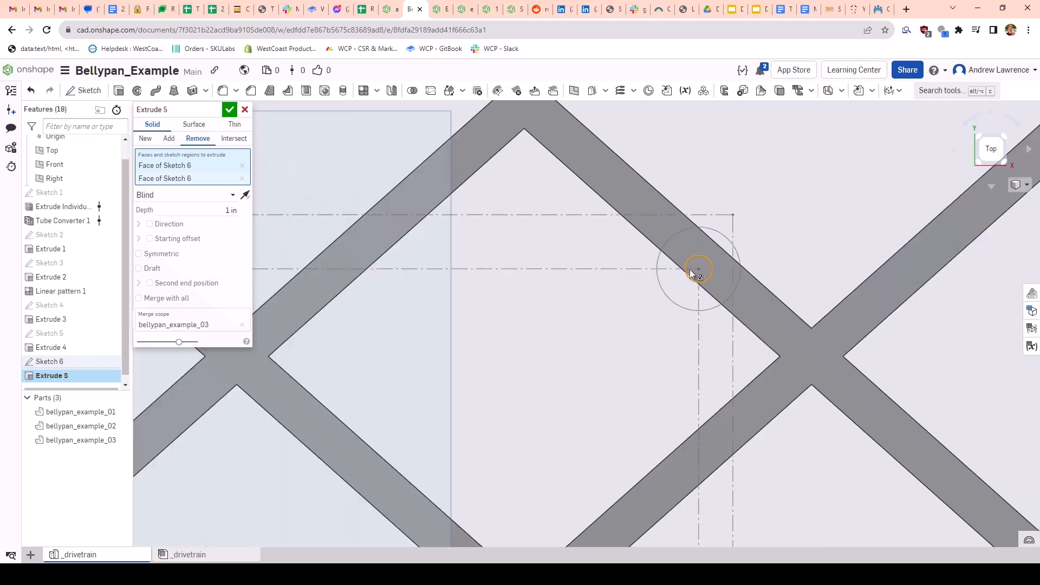
{"action": "scroll", "coordinate": [617, 364], "scroll_direction": "down", "scroll_amount": 3}
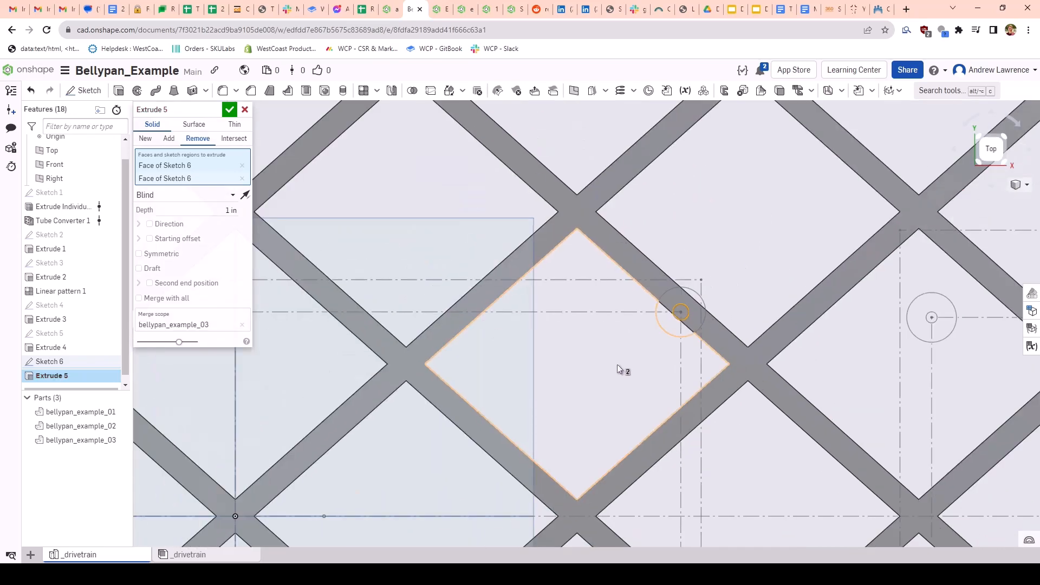
{"action": "left_click", "coordinate": [190, 195]}
{"action": "left_click", "coordinate": [179, 282]}
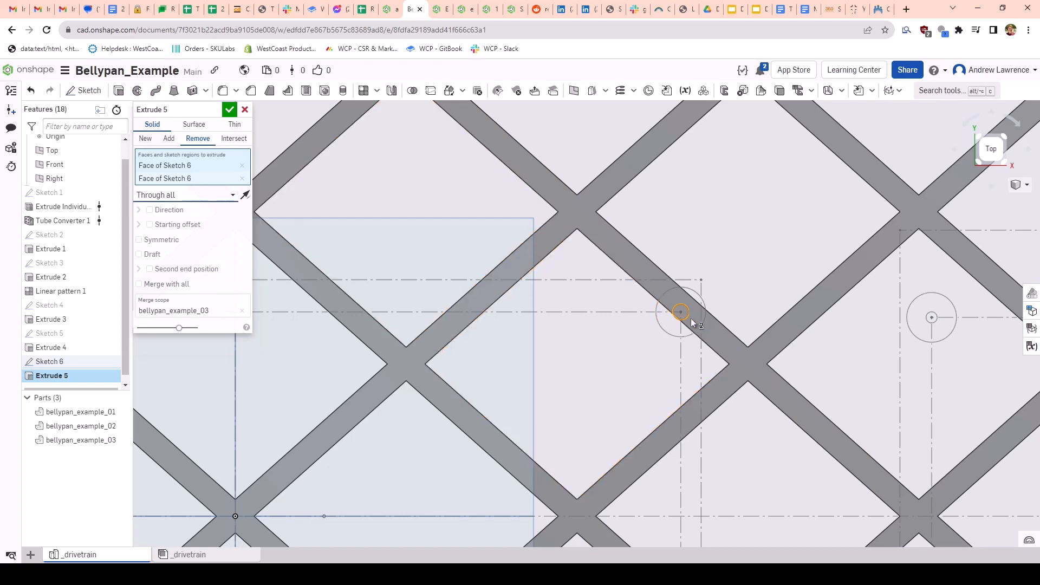
Step: Add the central component's lower-right and lower-left mounting holes to the cut, leaving out the surrounding rings
{"action": "scroll", "coordinate": [702, 320], "scroll_direction": "down", "scroll_amount": 3}
{"action": "scroll", "coordinate": [702, 321], "scroll_direction": "up", "scroll_amount": 8}
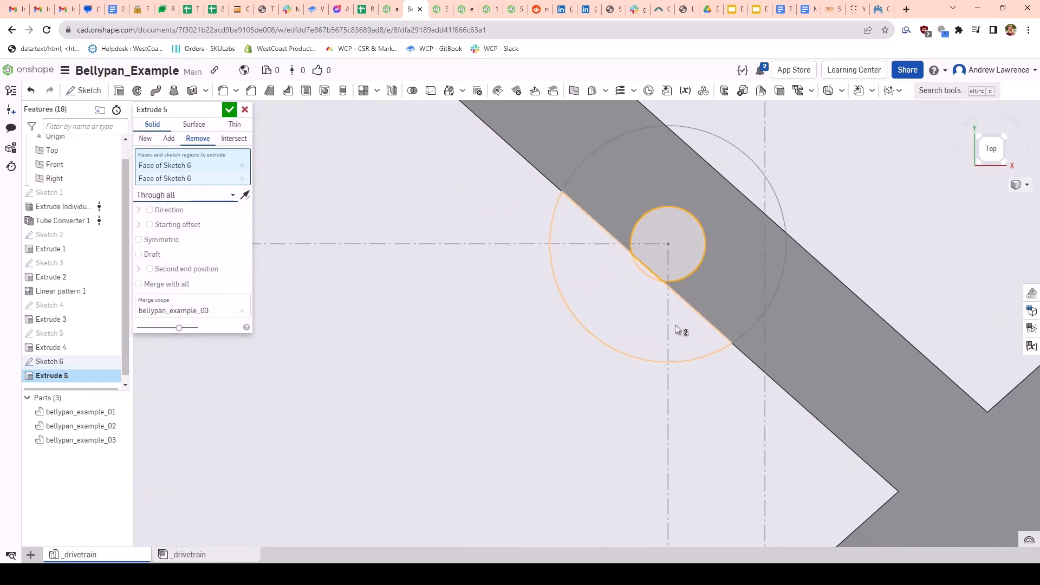
{"action": "scroll", "coordinate": [675, 324], "scroll_direction": "down", "scroll_amount": 5}
{"action": "scroll", "coordinate": [648, 391], "scroll_direction": "down", "scroll_amount": 3}
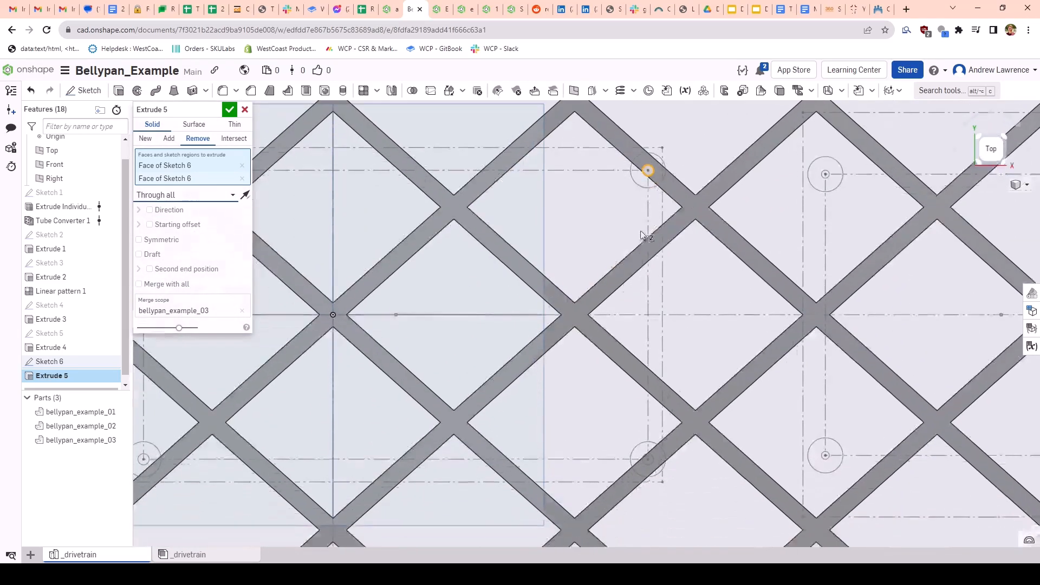
{"action": "scroll", "coordinate": [636, 356], "scroll_direction": "up", "scroll_amount": 8}
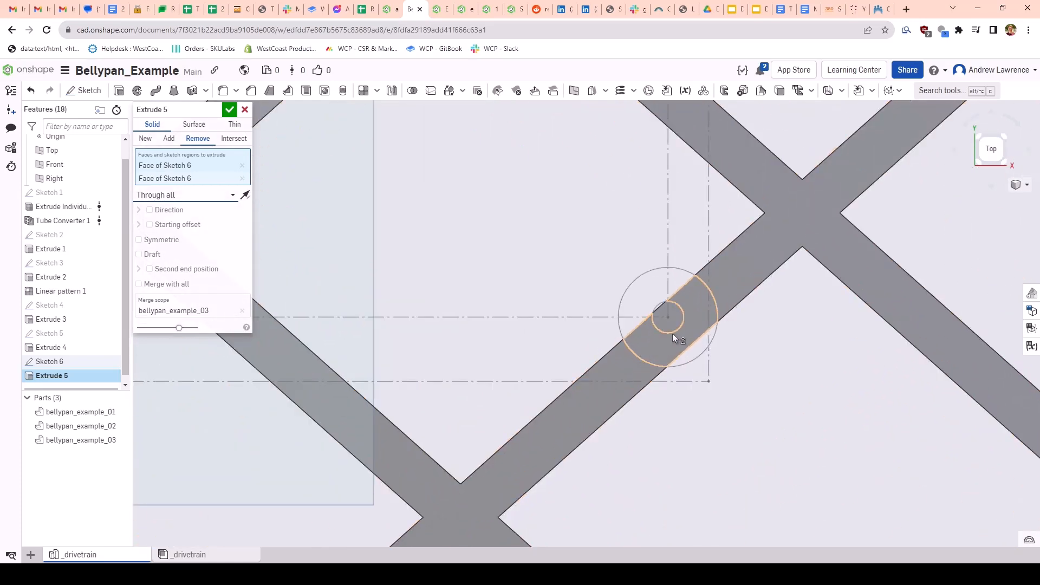
{"action": "left_click", "coordinate": [673, 337]}
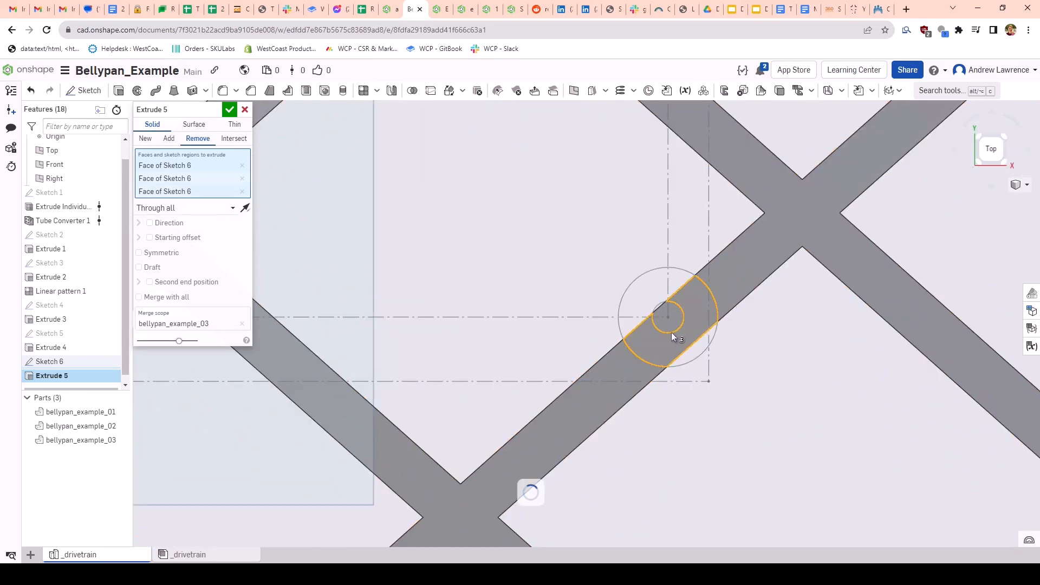
{"action": "left_click", "coordinate": [665, 338]}
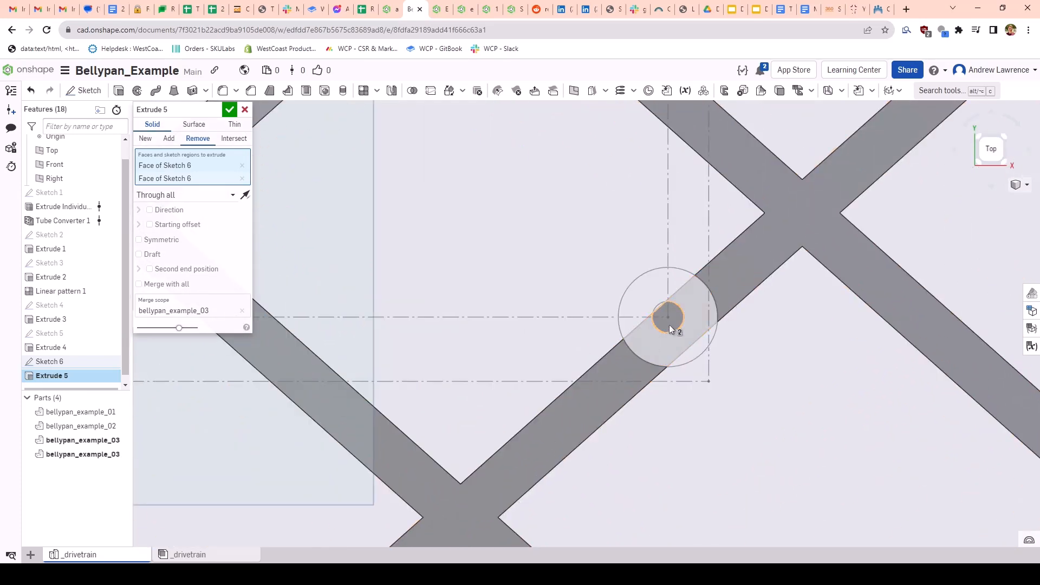
{"action": "left_click", "coordinate": [678, 319]}
{"action": "scroll", "coordinate": [677, 319], "scroll_direction": "down", "scroll_amount": 3}
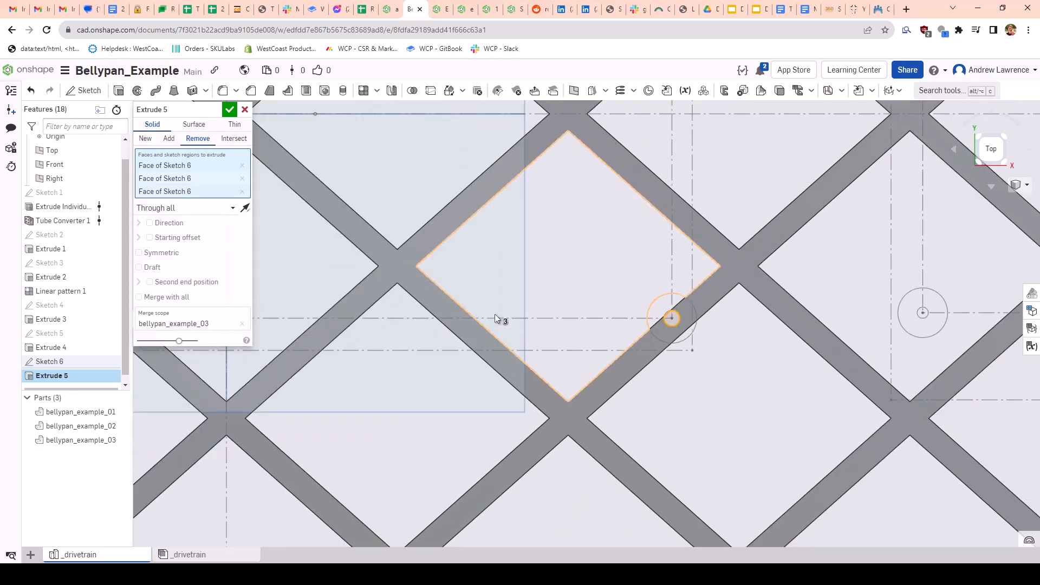
{"action": "middle_click_drag", "start_coordinate": [495, 314], "coordinate": [953, 317]}
{"action": "scroll", "coordinate": [444, 318], "scroll_direction": "up", "scroll_amount": 5}
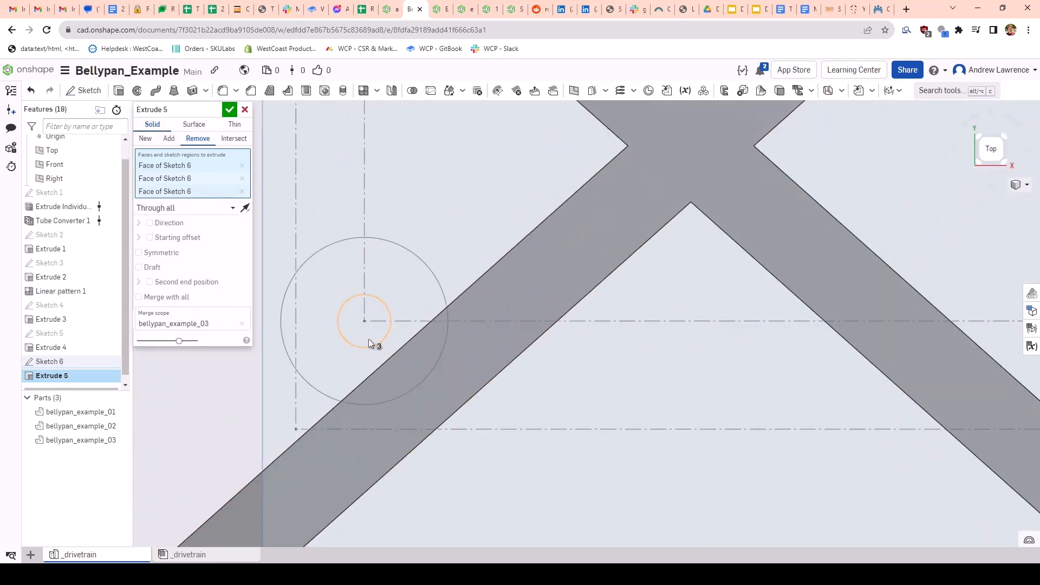
{"action": "left_click", "coordinate": [368, 339]}
Step: Add the roboRIO's lower-left and upper-left mounting holes to the cut
{"action": "scroll", "coordinate": [550, 331], "scroll_direction": "down", "scroll_amount": 3}
{"action": "scroll", "coordinate": [637, 336], "scroll_direction": "up", "scroll_amount": 3}
{"action": "scroll", "coordinate": [650, 330], "scroll_direction": "down", "scroll_amount": 3}
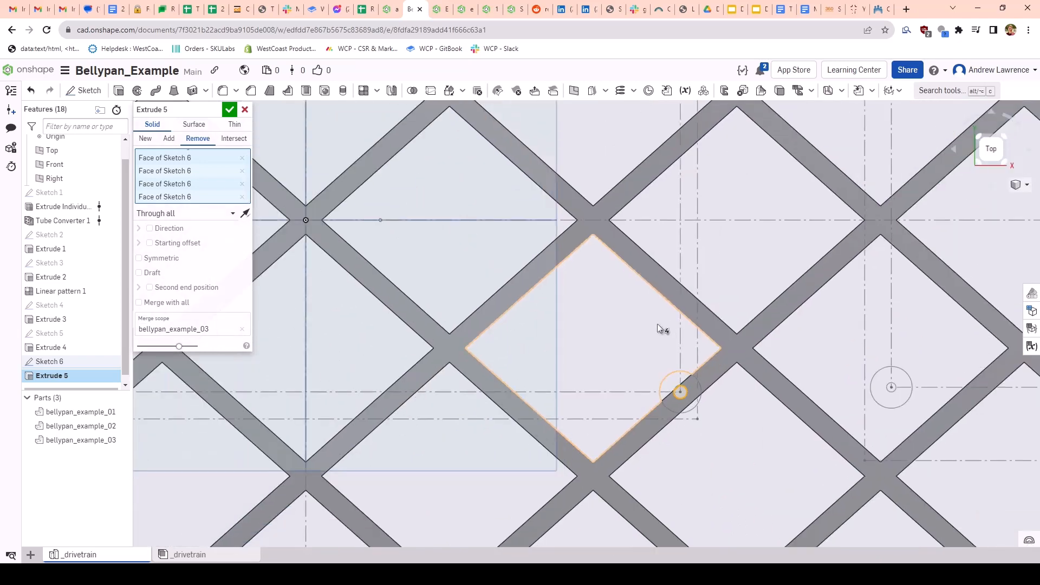
{"action": "middle_click_drag", "start_coordinate": [661, 325], "coordinate": [515, 372]}
{"action": "scroll", "coordinate": [715, 448], "scroll_direction": "up", "scroll_amount": 5}
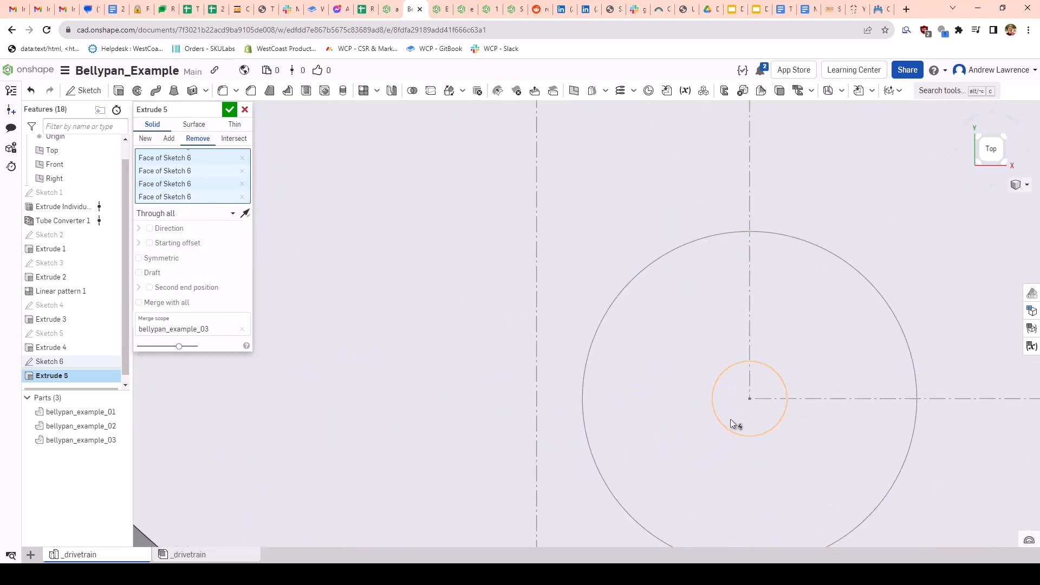
{"action": "left_click", "coordinate": [730, 419]}
{"action": "scroll", "coordinate": [717, 244], "scroll_direction": "down", "scroll_amount": 3}
{"action": "scroll", "coordinate": [655, 246], "scroll_direction": "up", "scroll_amount": 5}
{"action": "middle_click_drag", "start_coordinate": [650, 168], "coordinate": [598, 373]}
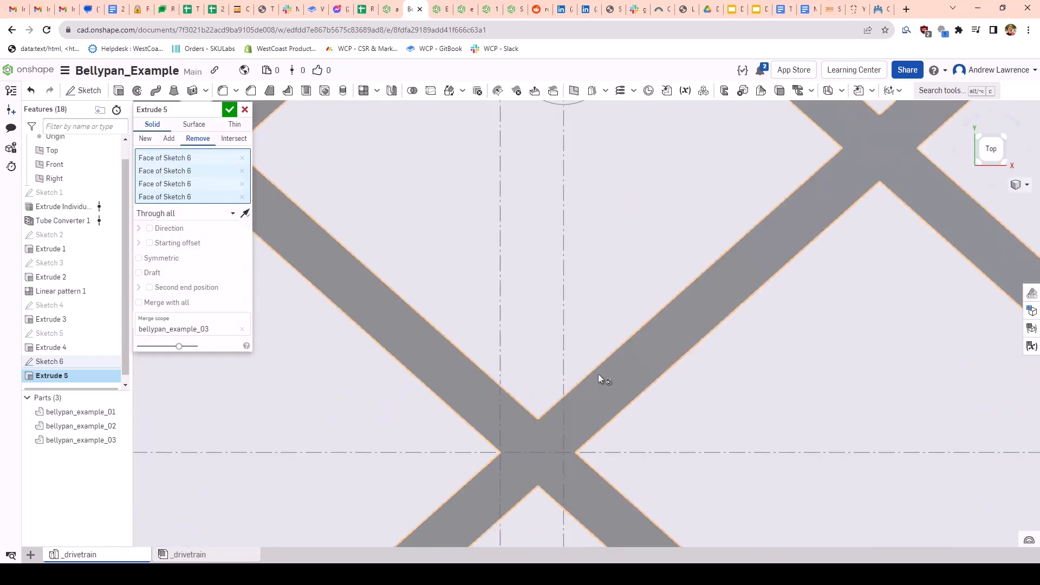
{"action": "scroll", "coordinate": [597, 372], "scroll_direction": "up", "scroll_amount": 1}
{"action": "scroll", "coordinate": [596, 350], "scroll_direction": "down", "scroll_amount": 4}
{"action": "scroll", "coordinate": [569, 281], "scroll_direction": "up", "scroll_amount": 2}
{"action": "scroll", "coordinate": [563, 282], "scroll_direction": "up", "scroll_amount": 4}
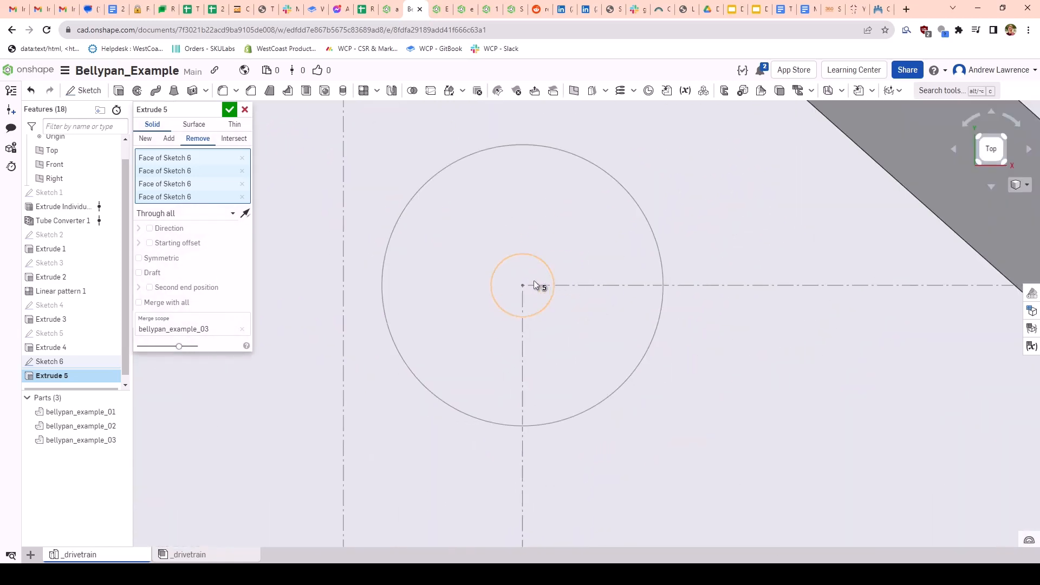
{"action": "left_click", "coordinate": [520, 271]}
{"action": "scroll", "coordinate": [739, 309], "scroll_direction": "down", "scroll_amount": 5}
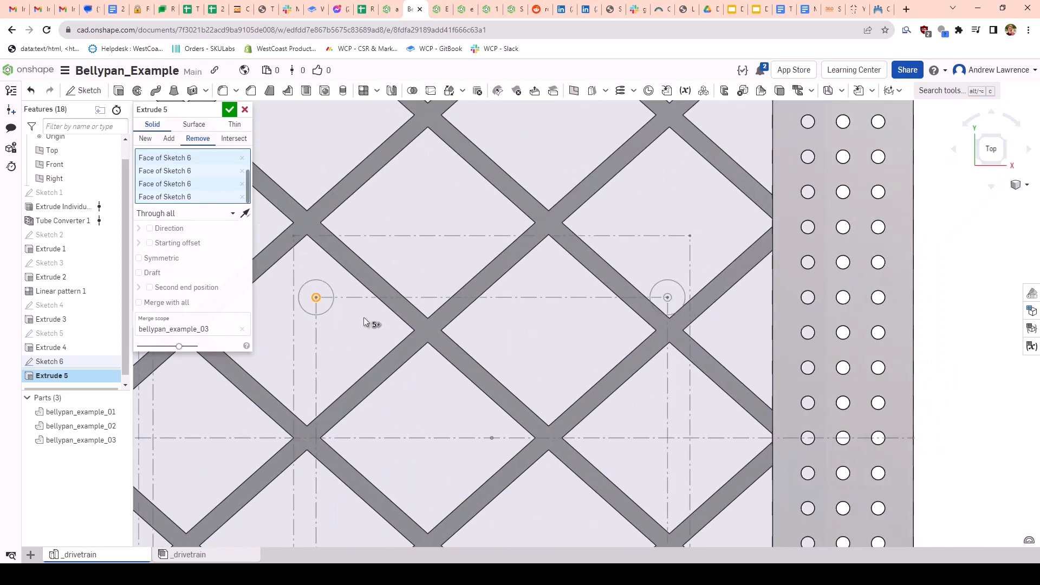
Step: Add the roboRIO's upper-right and lower-right mounting holes to the cut and complete the extrude
{"action": "scroll", "coordinate": [650, 298], "scroll_direction": "up", "scroll_amount": 4}
{"action": "left_click", "coordinate": [620, 263]}
{"action": "scroll", "coordinate": [623, 325], "scroll_direction": "down", "scroll_amount": 3}
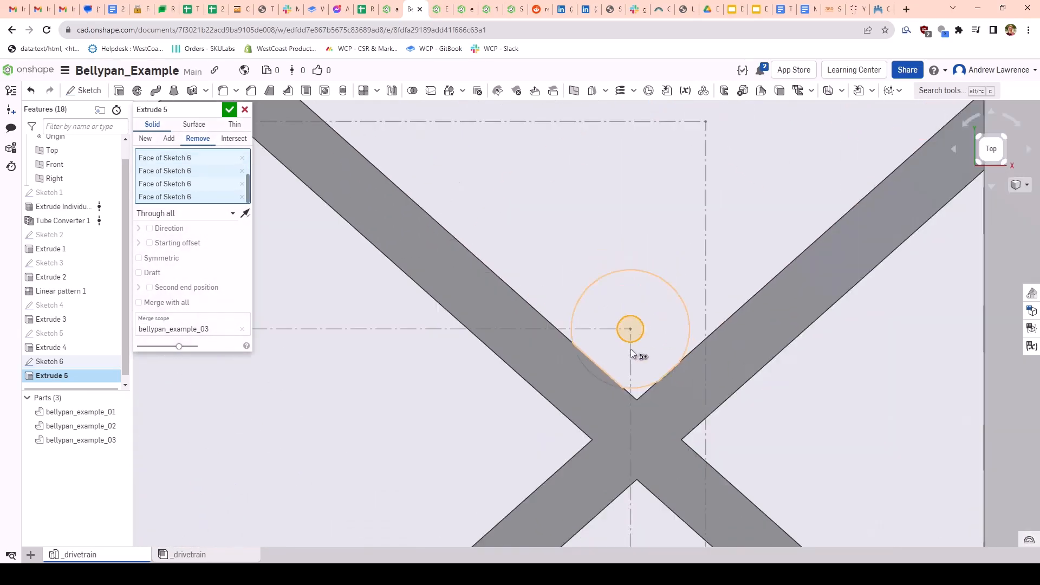
{"action": "scroll", "coordinate": [629, 444], "scroll_direction": "up", "scroll_amount": 5}
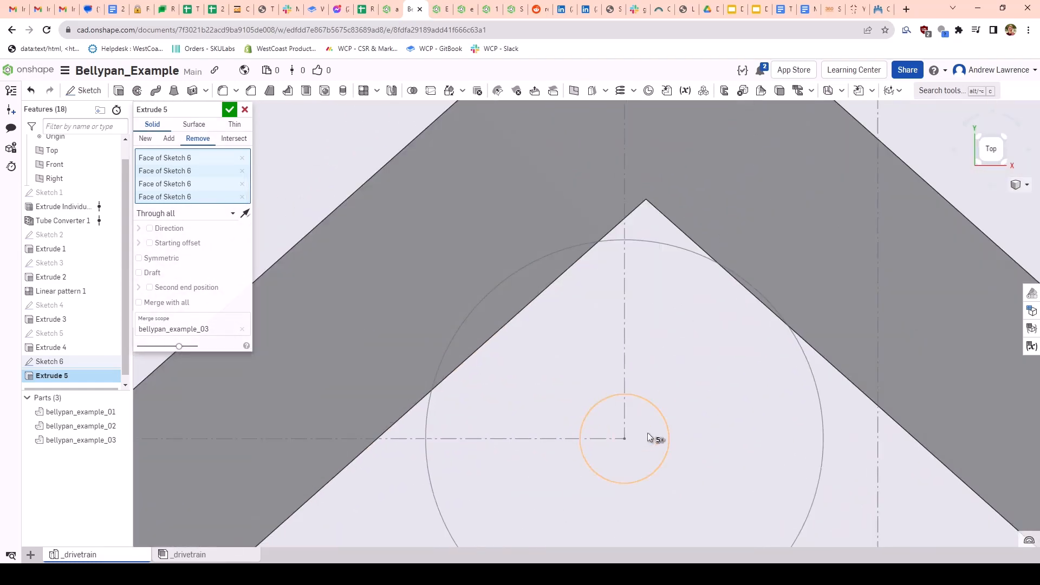
{"action": "left_click", "coordinate": [645, 437]}
{"action": "scroll", "coordinate": [644, 438], "scroll_direction": "down", "scroll_amount": 6}
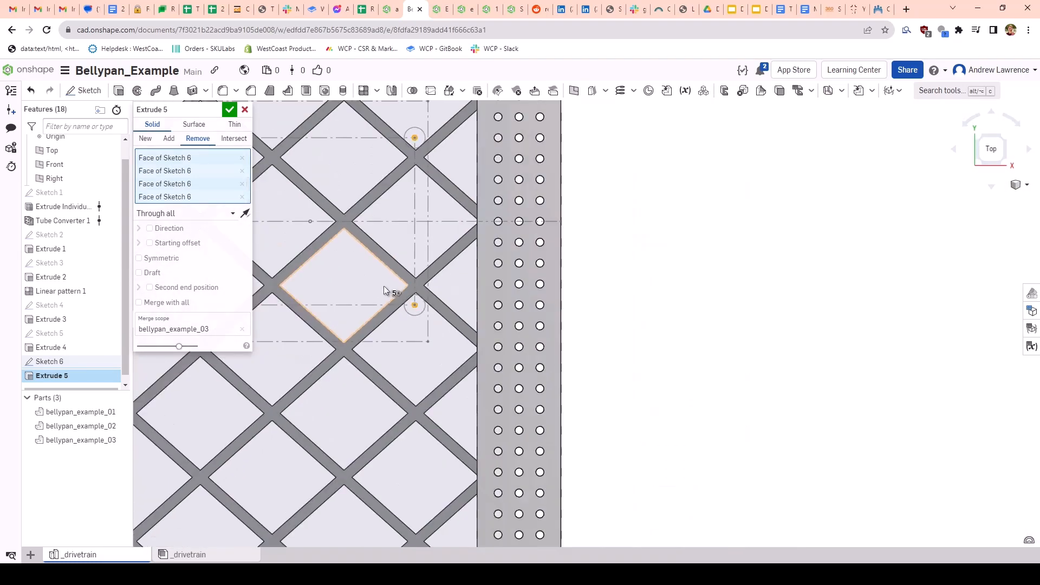
{"action": "middle_click_drag", "start_coordinate": [692, 358], "coordinate": [827, 440]}
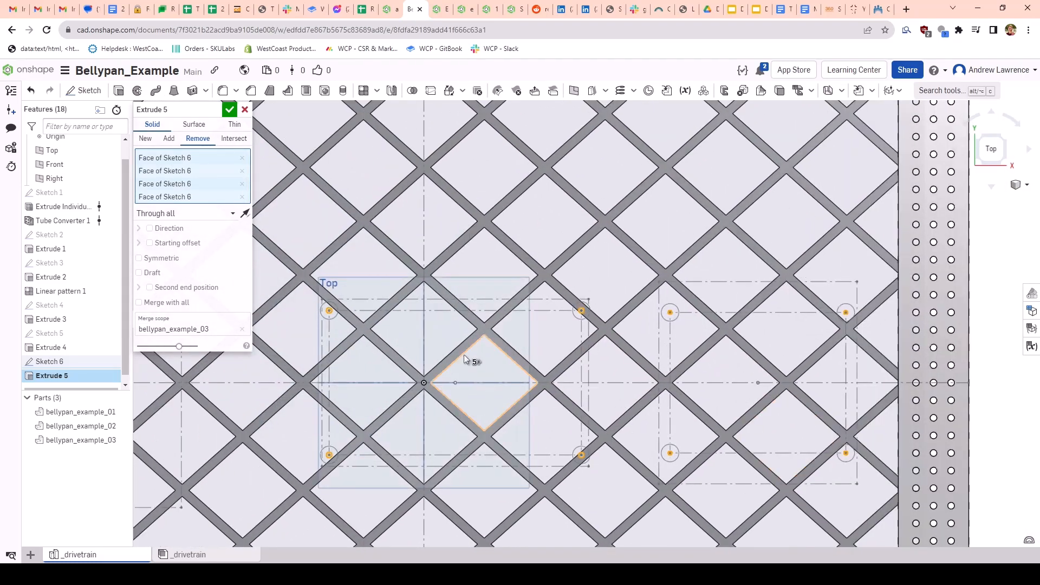
{"action": "left_click", "coordinate": [229, 110]}
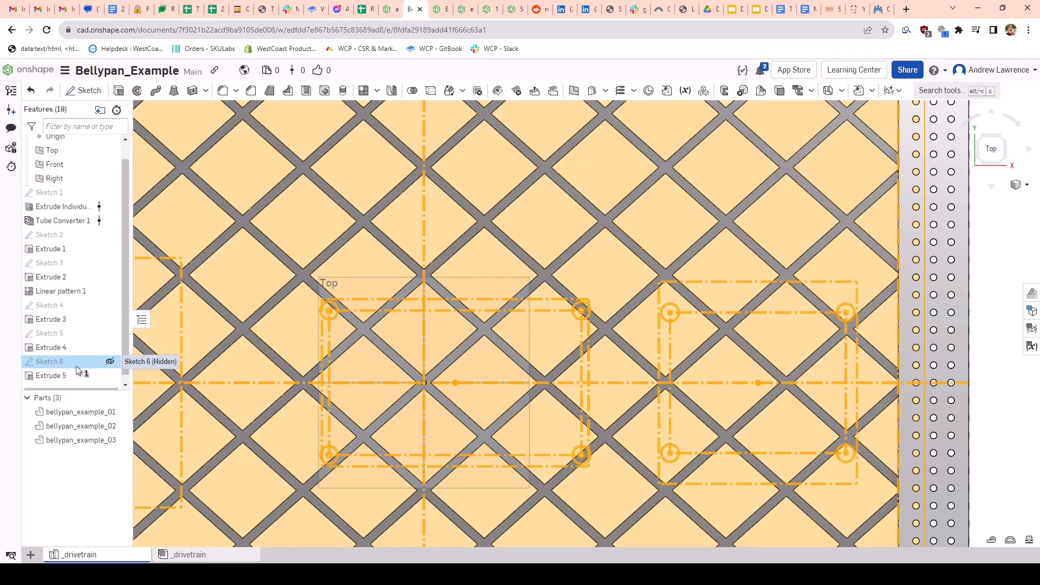
Step: Start an extrude of the faces of Sketch 6 that adds material to bellypan_example_03
{"action": "left_click", "coordinate": [77, 368]}
{"action": "key", "text": "shift+e"}
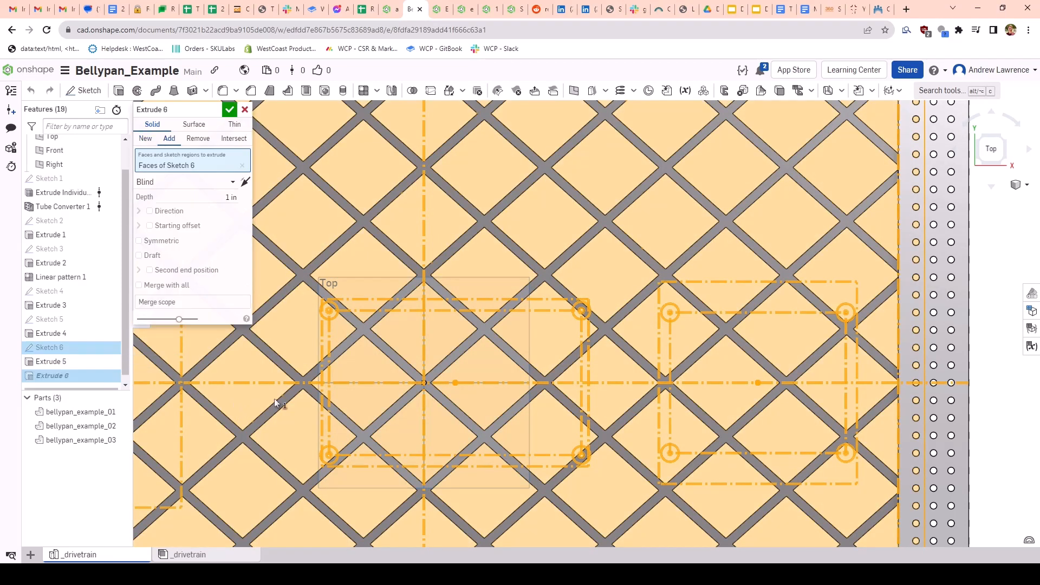
{"action": "scroll", "coordinate": [316, 341], "scroll_direction": "up", "scroll_amount": 5}
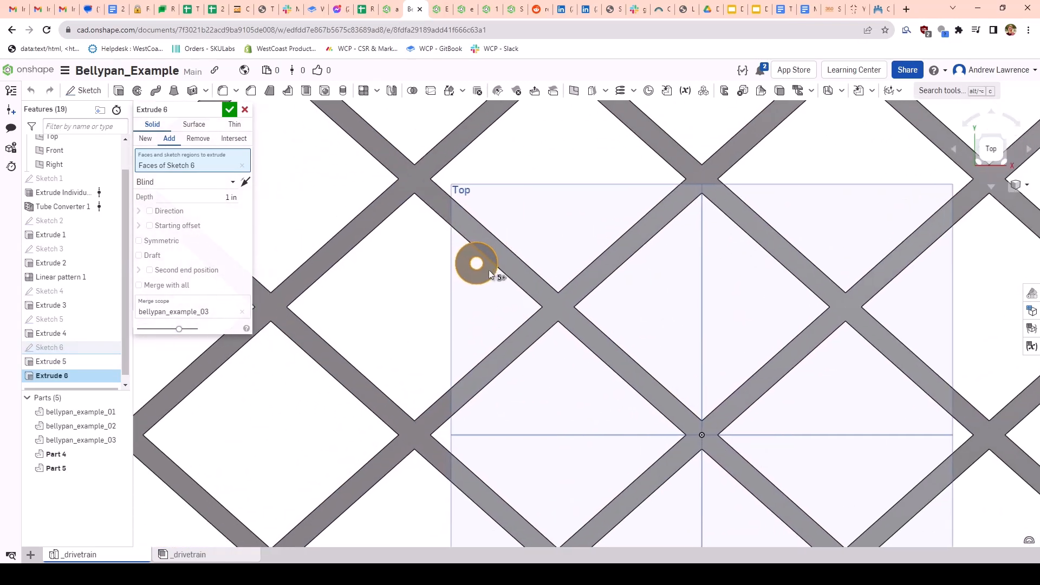
{"action": "middle_click_drag", "start_coordinate": [622, 425], "coordinate": [548, 326]}
{"action": "scroll", "coordinate": [547, 326], "scroll_direction": "down", "scroll_amount": 4}
{"action": "middle_click_drag", "start_coordinate": [940, 313], "coordinate": [662, 334]}
{"action": "scroll", "coordinate": [872, 418], "scroll_direction": "up", "scroll_amount": 1}
{"action": "right_click_drag", "start_coordinate": [787, 410], "coordinate": [790, 365]}
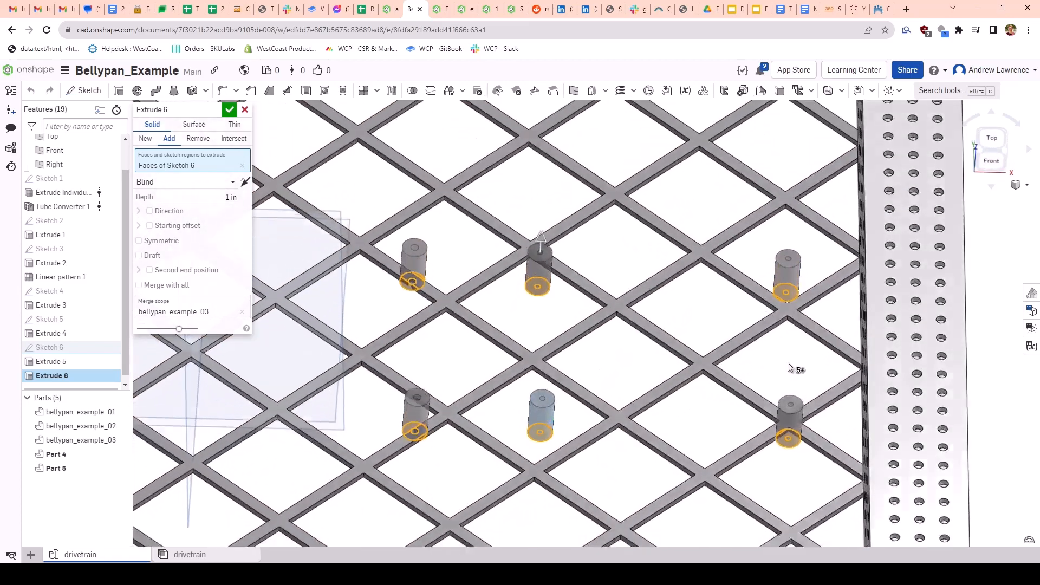
{"action": "scroll", "coordinate": [788, 364], "scroll_direction": "up", "scroll_amount": 1}
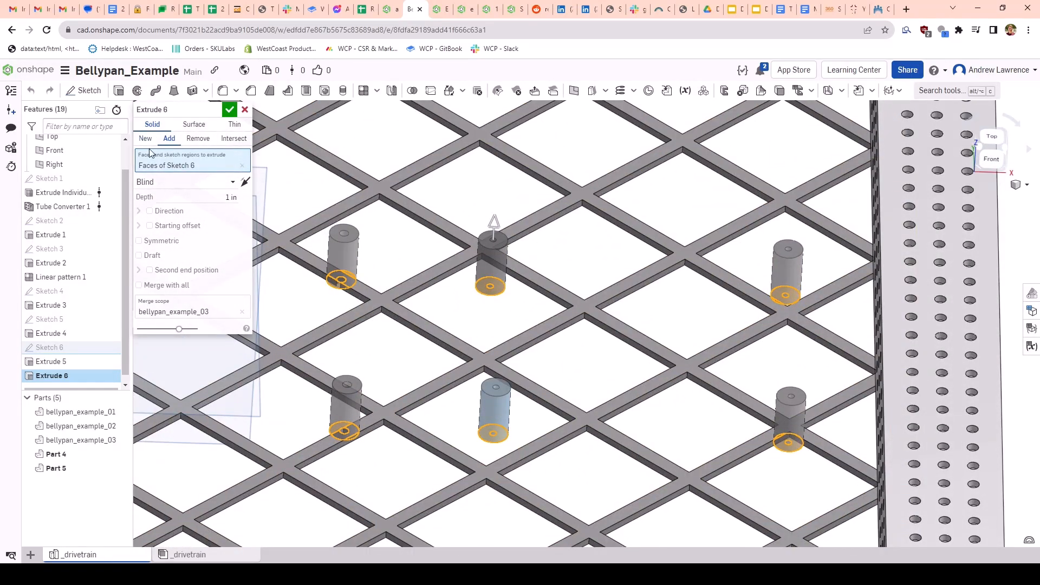
Step: Set the extrude's end type to Up to face, pick the belly pan's underside as the limit, and complete the extrude
{"action": "left_click", "coordinate": [158, 186]}
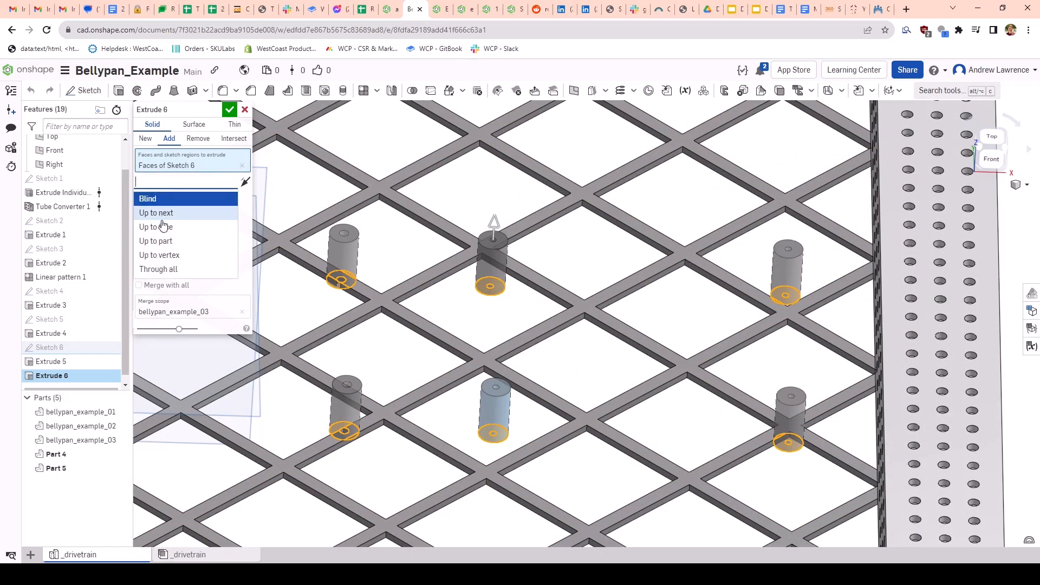
{"action": "left_click", "coordinate": [171, 232]}
{"action": "scroll", "coordinate": [353, 255], "scroll_direction": "down", "scroll_amount": 4}
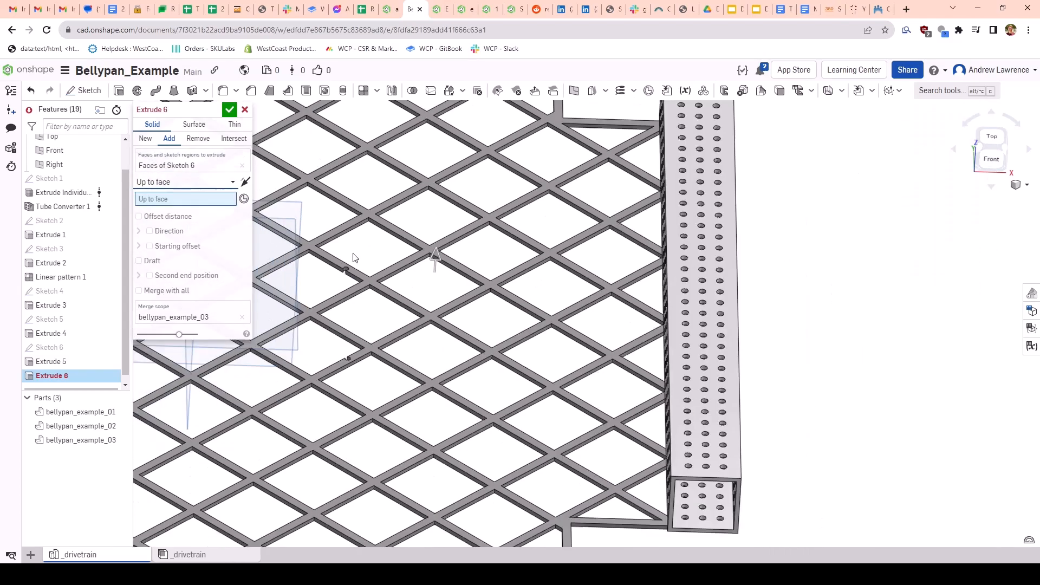
{"action": "right_click_drag", "start_coordinate": [353, 255], "coordinate": [445, 242]}
{"action": "scroll", "coordinate": [445, 245], "scroll_direction": "up", "scroll_amount": 5}
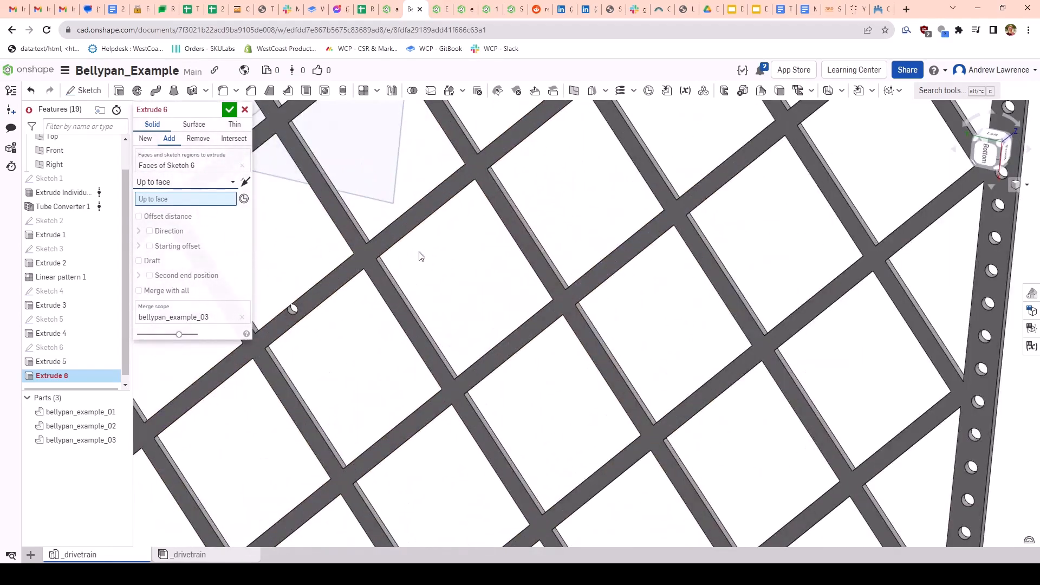
{"action": "left_click", "coordinate": [369, 262]}
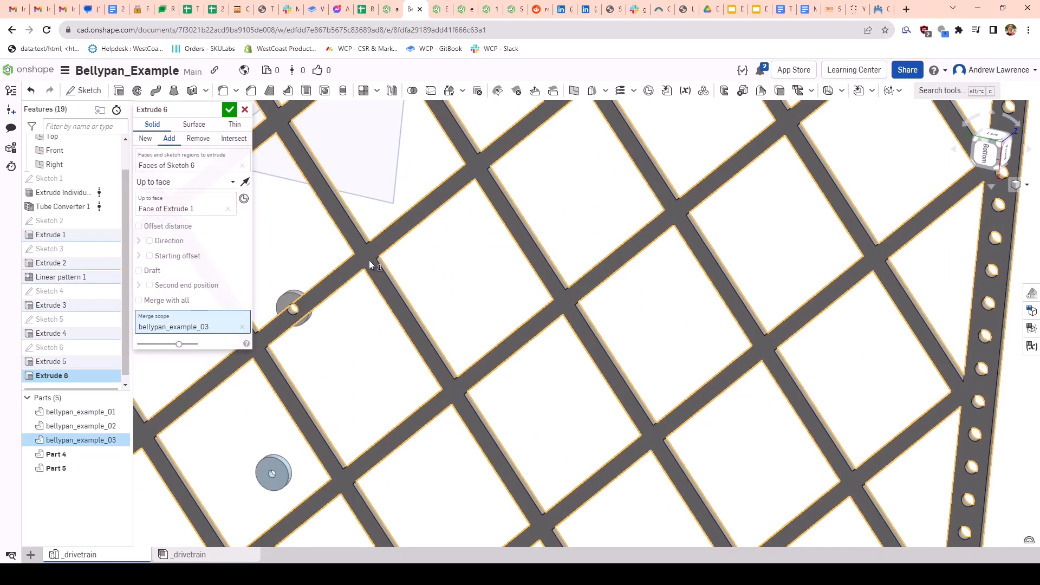
{"action": "scroll", "coordinate": [372, 263], "scroll_direction": "down", "scroll_amount": 5}
{"action": "scroll", "coordinate": [385, 264], "scroll_direction": "up", "scroll_amount": 3}
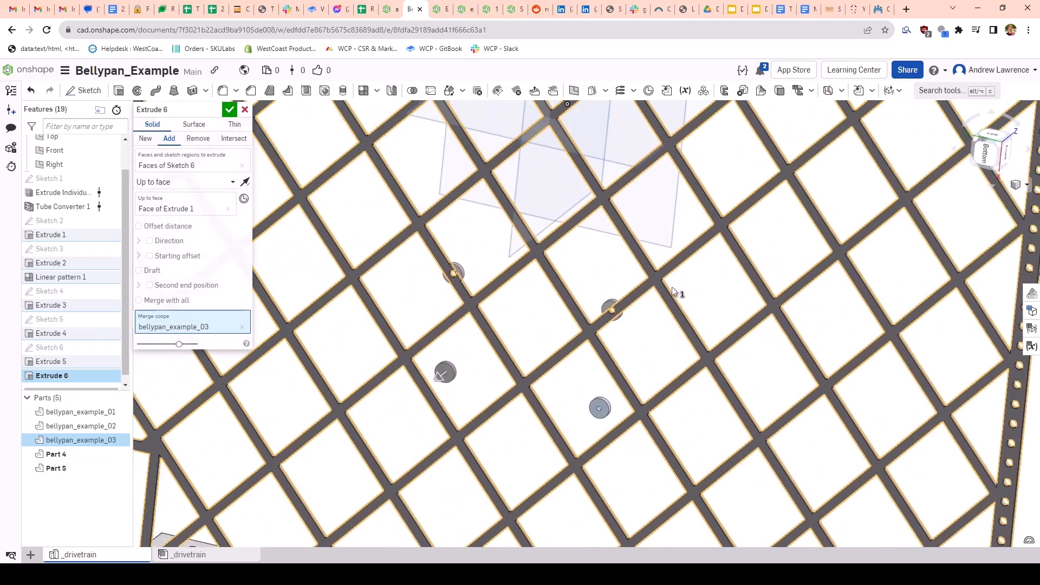
{"action": "left_click", "coordinate": [229, 110]}
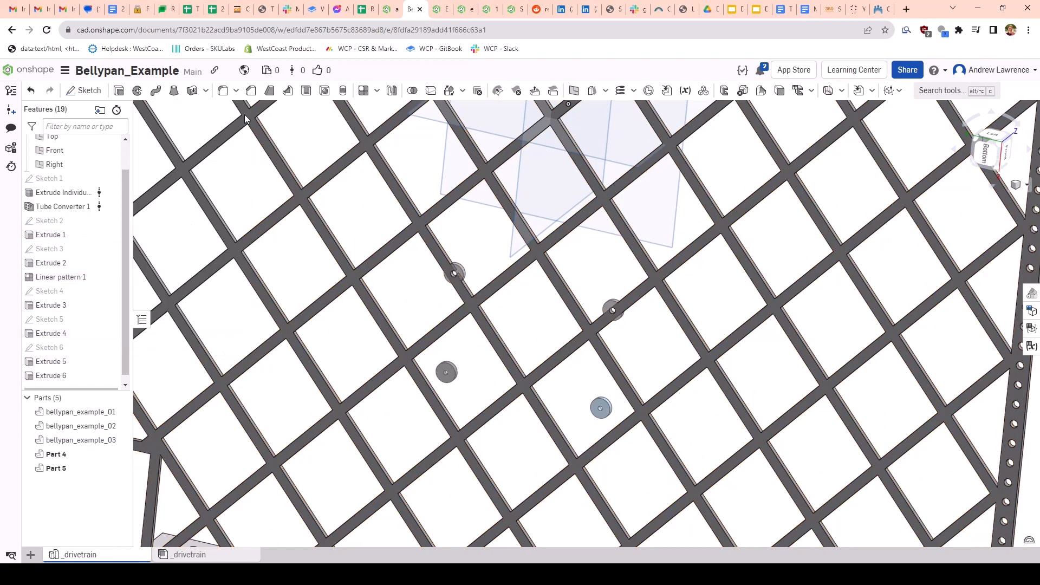
Step: Examine from above how each mounting ring connects to the belly pan's diagonal ribs
{"action": "key", "text": "shift+5"}
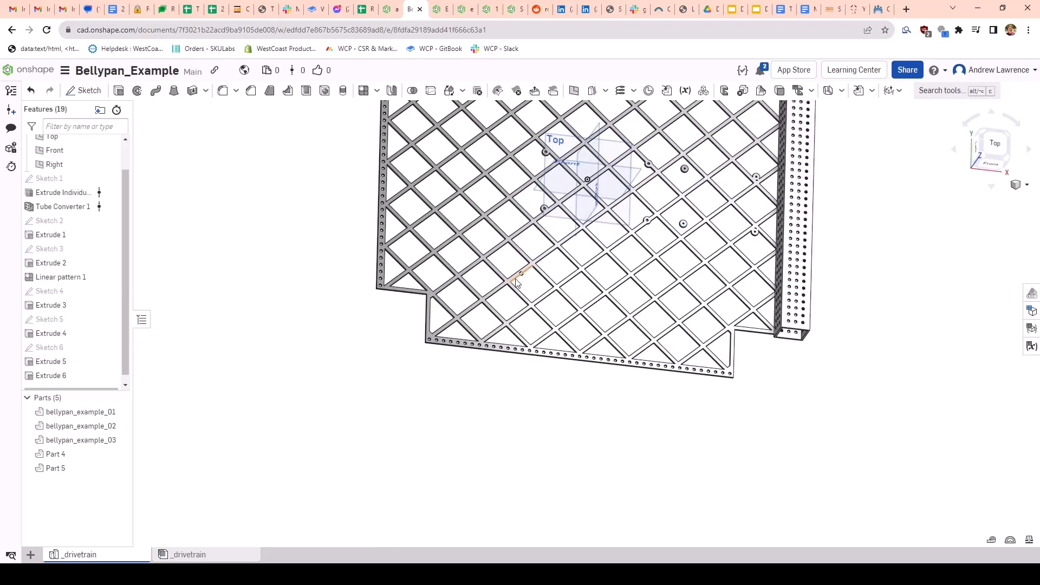
{"action": "scroll", "coordinate": [607, 162], "scroll_direction": "up", "scroll_amount": 2}
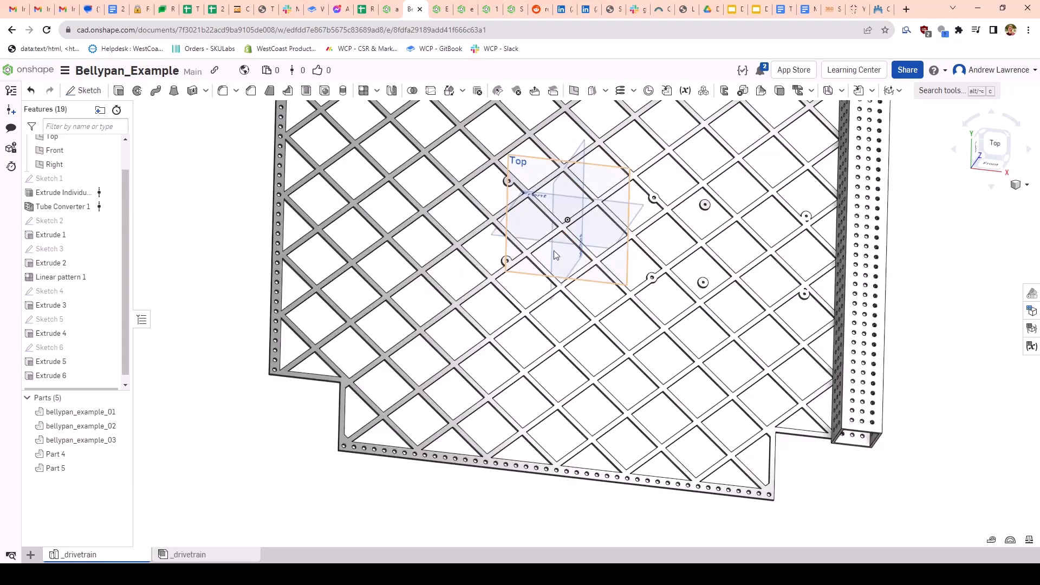
{"action": "key", "text": "shift+5"}
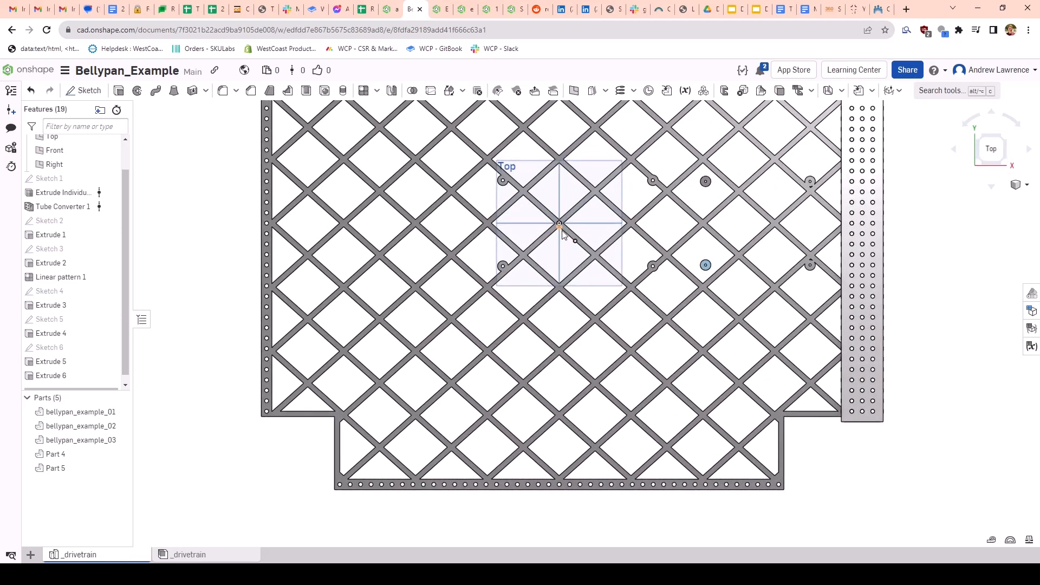
{"action": "scroll", "coordinate": [562, 234], "scroll_direction": "up", "scroll_amount": 10}
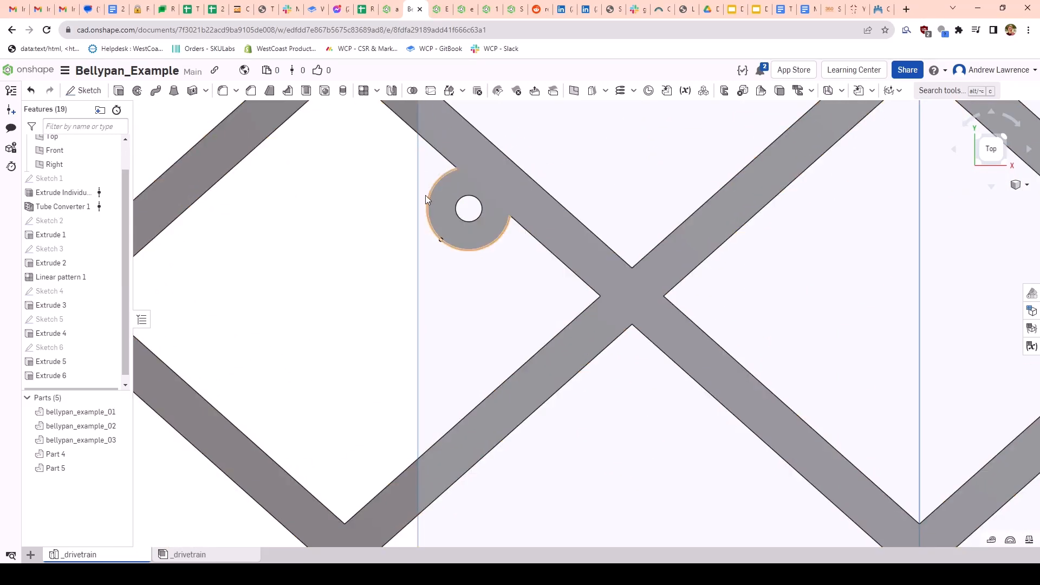
{"action": "scroll", "coordinate": [508, 288], "scroll_direction": "down", "scroll_amount": 6}
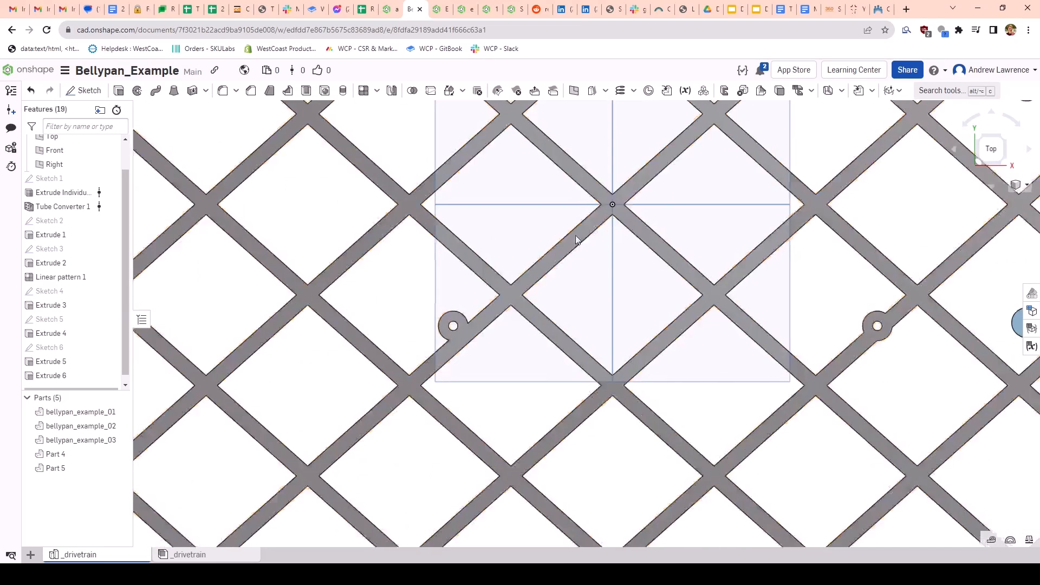
{"action": "scroll", "coordinate": [575, 235], "scroll_direction": "down", "scroll_amount": 3}
{"action": "scroll", "coordinate": [704, 217], "scroll_direction": "up", "scroll_amount": 8}
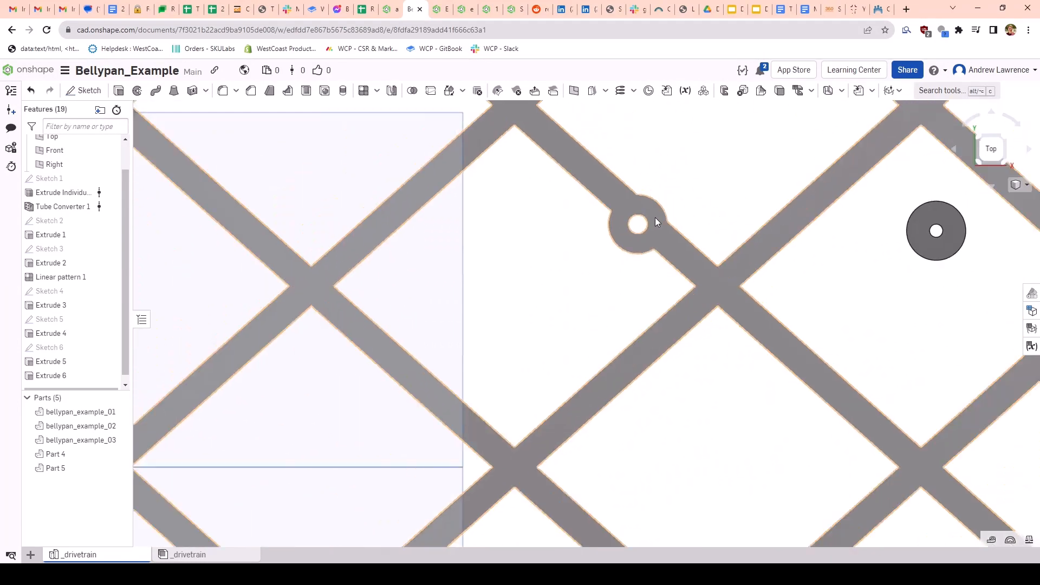
{"action": "scroll", "coordinate": [655, 217], "scroll_direction": "down", "scroll_amount": 2}
{"action": "middle_click_drag", "start_coordinate": [655, 217], "coordinate": [585, 215]}
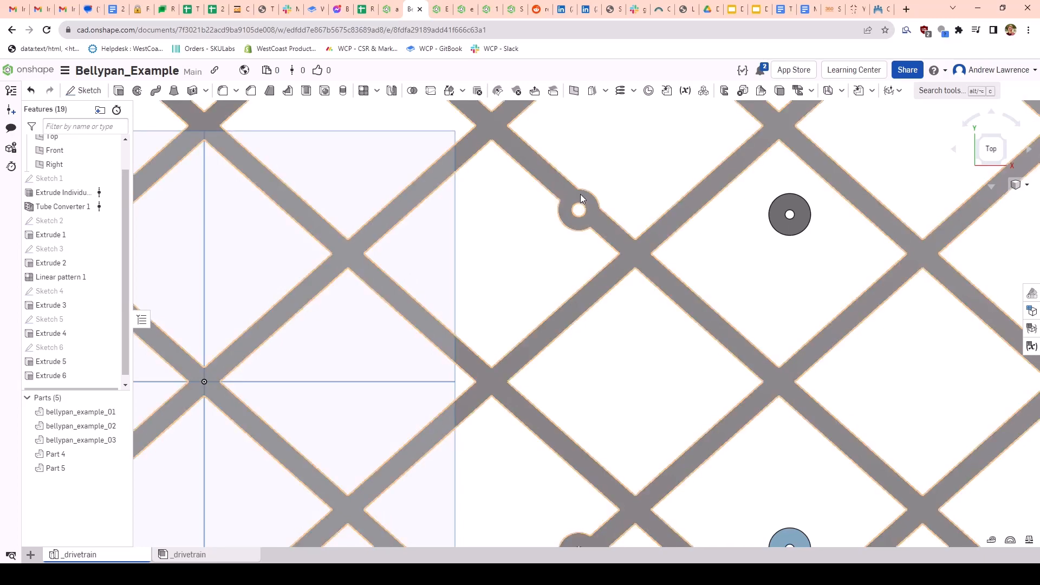
{"action": "scroll", "coordinate": [572, 207], "scroll_direction": "down", "scroll_amount": 3}
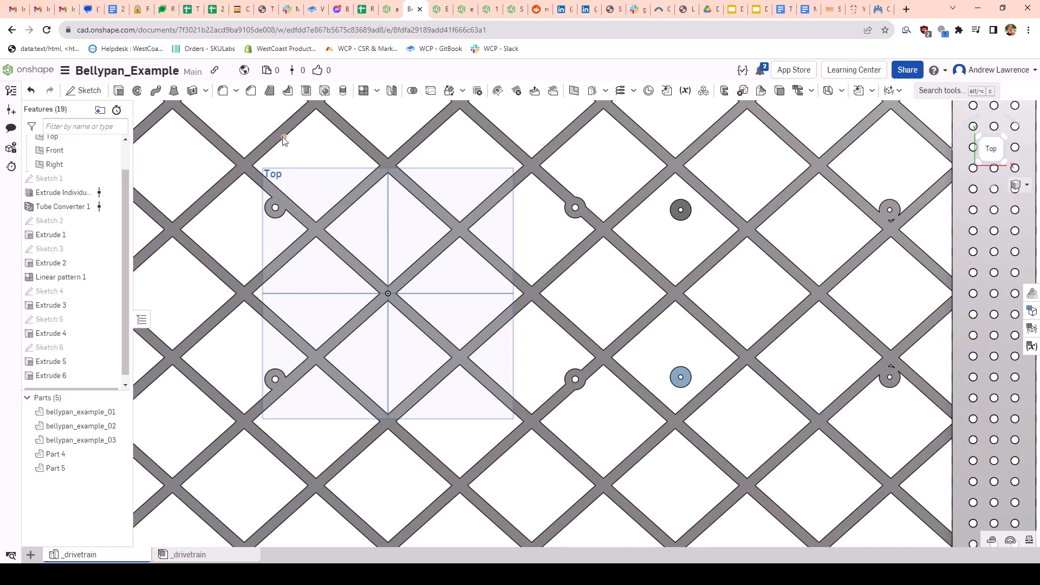
{"action": "middle_click_drag", "start_coordinate": [624, 351], "coordinate": [468, 356]}
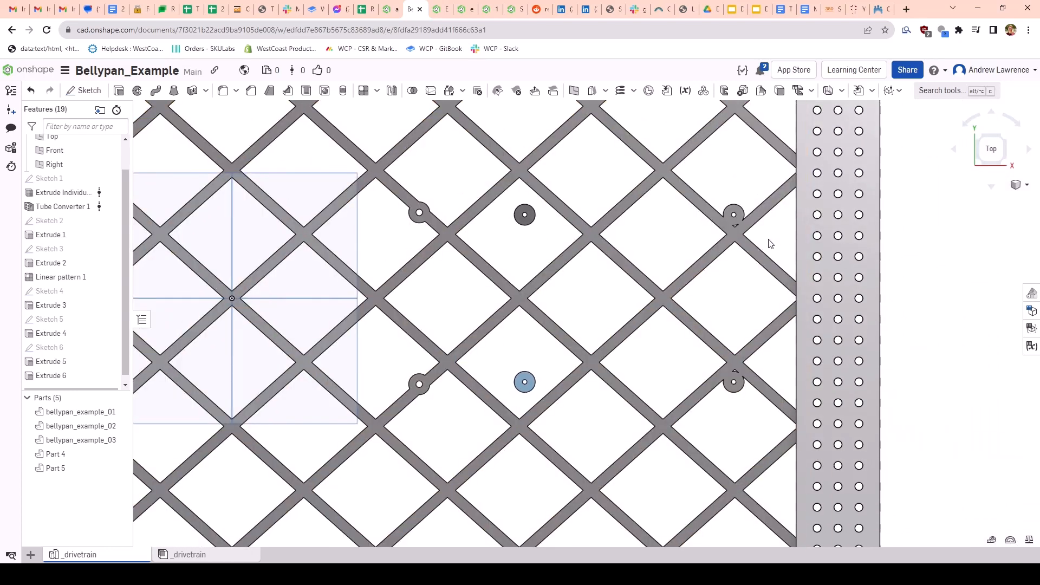
{"action": "scroll", "coordinate": [768, 233], "scroll_direction": "up", "scroll_amount": 2}
{"action": "scroll", "coordinate": [740, 233], "scroll_direction": "up", "scroll_amount": 2}
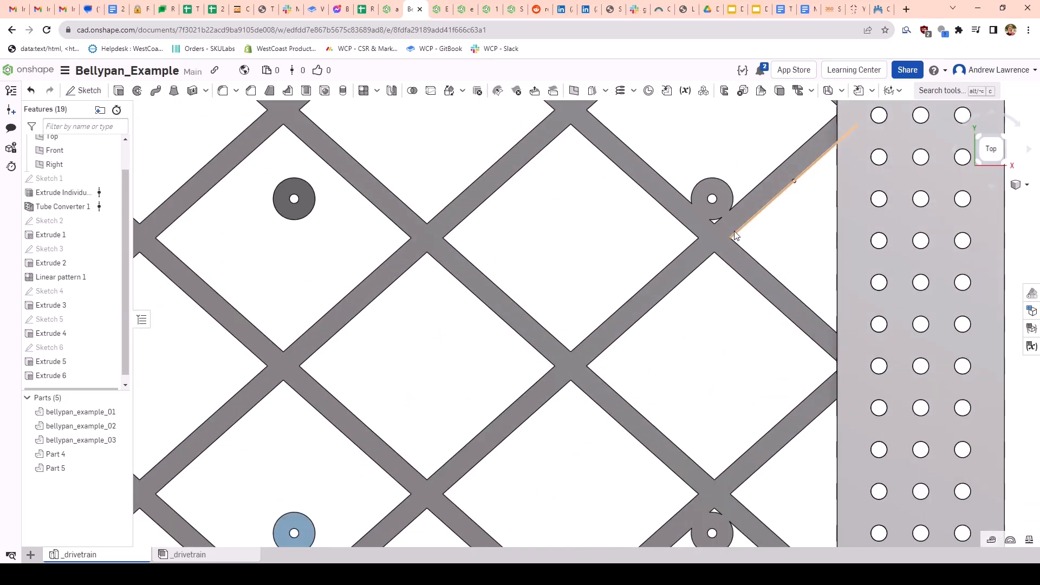
Step: Start a sketch on the belly pan's top face
{"action": "left_click", "coordinate": [713, 245]}
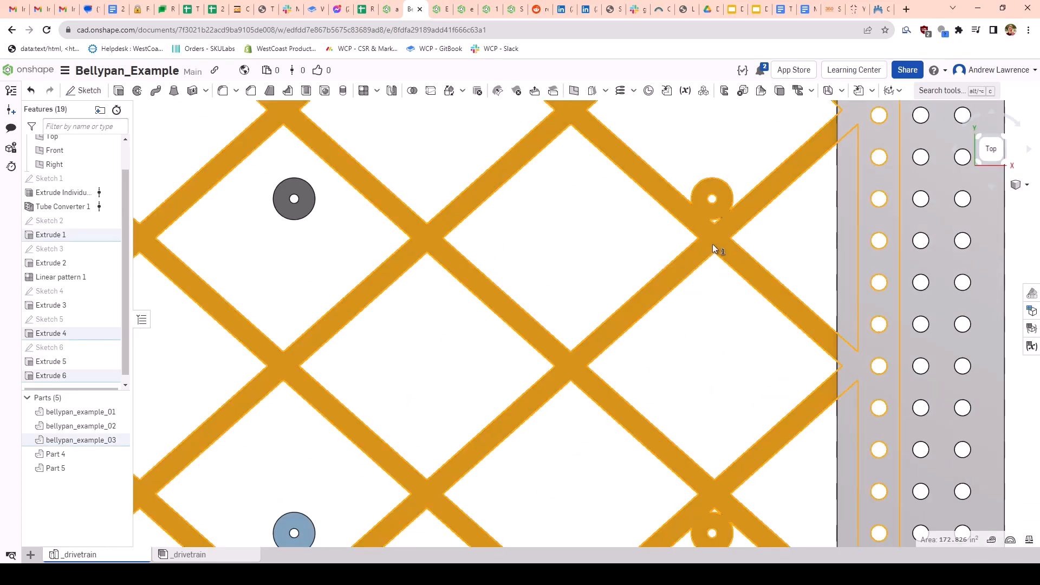
{"action": "key", "text": "shift+s"}
{"action": "scroll", "coordinate": [467, 265], "scroll_direction": "down", "scroll_amount": 4}
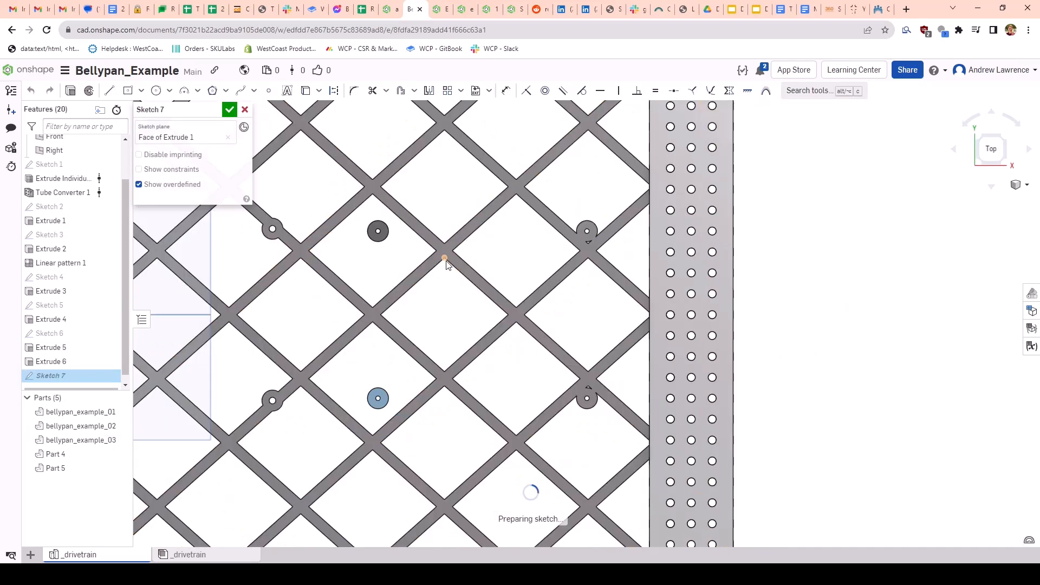
{"action": "middle_click_drag", "start_coordinate": [447, 261], "coordinate": [500, 265]}
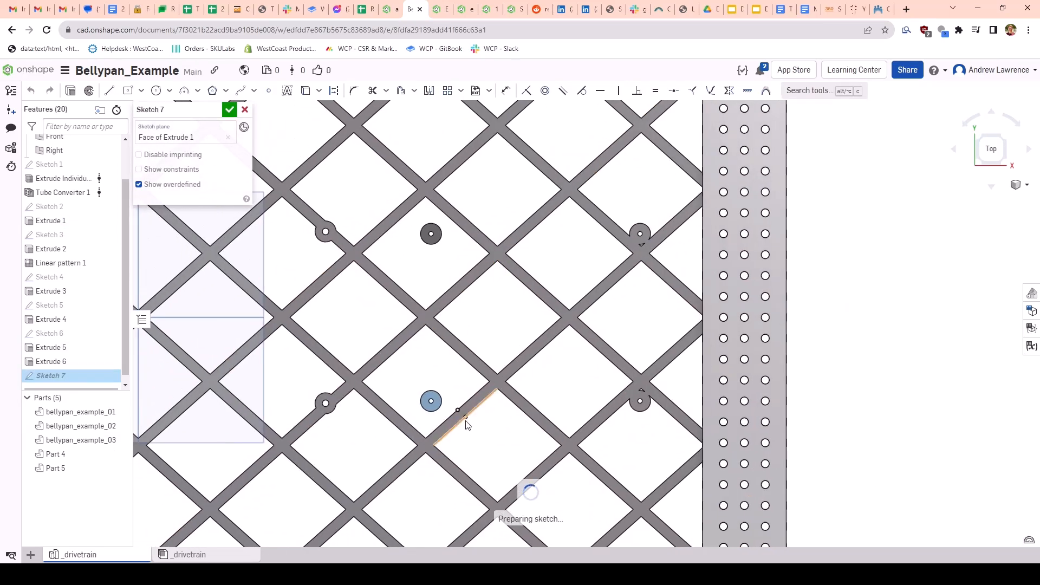
Step: Draw a construction line about 0.58 in long from the isolated upper ring's center to the rib edge on its upper right
{"action": "scroll", "coordinate": [439, 254], "scroll_direction": "up", "scroll_amount": 10}
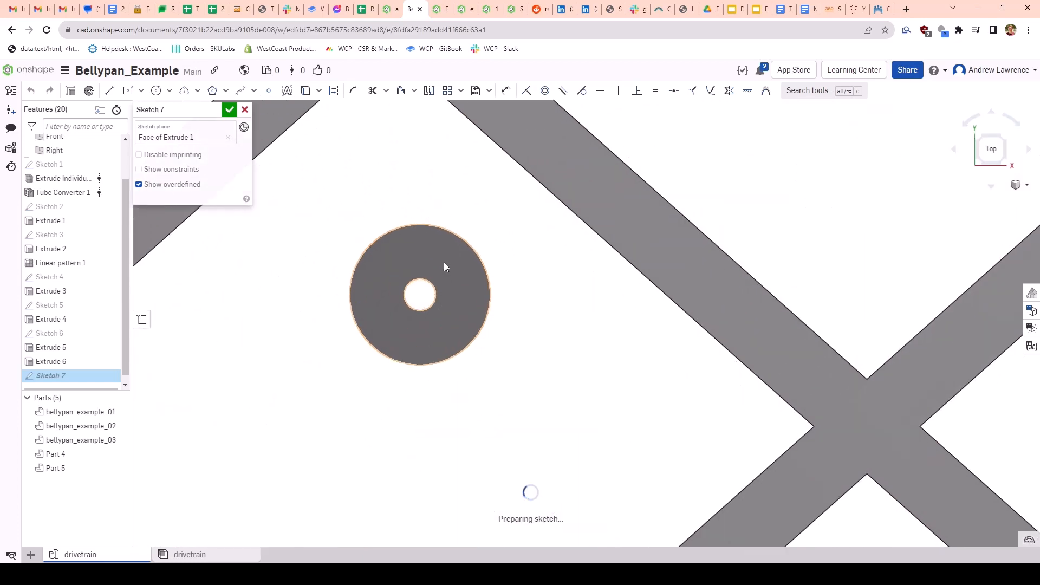
{"action": "middle_click_drag", "start_coordinate": [443, 267], "coordinate": [495, 349]}
{"action": "key", "text": "l"}
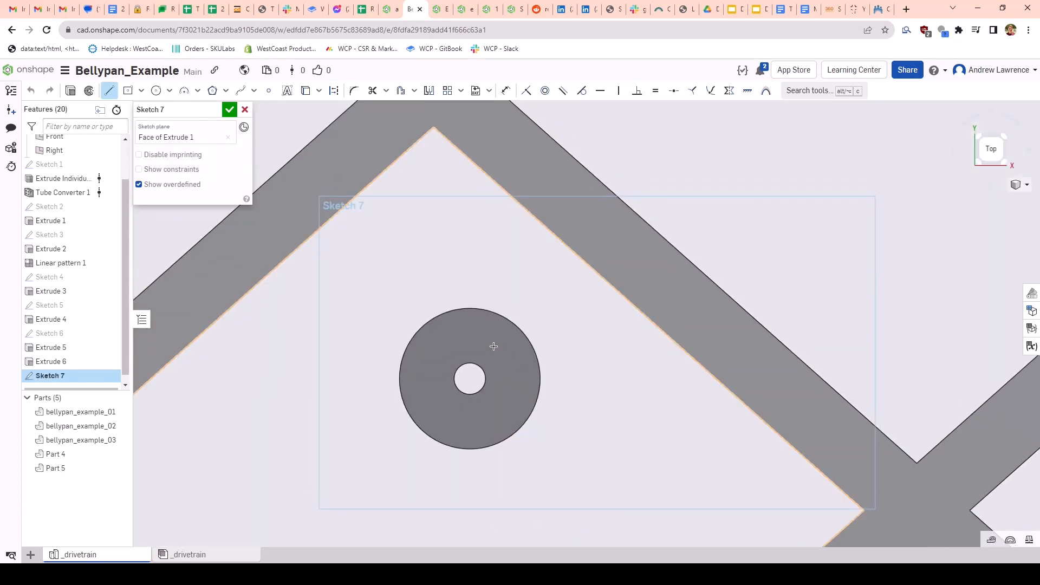
{"action": "key", "text": "u"}
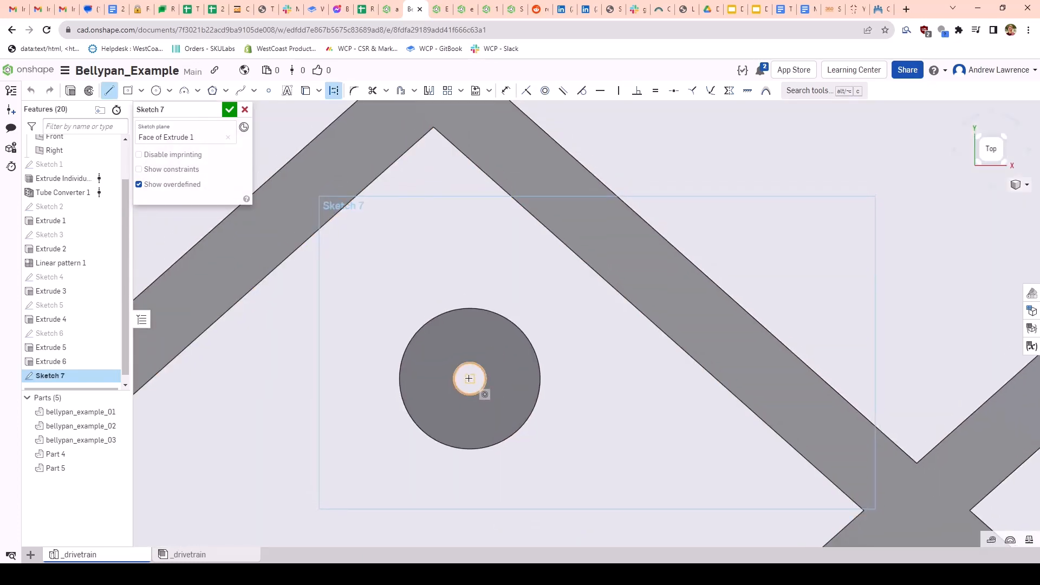
{"action": "left_click", "coordinate": [470, 378]}
{"action": "left_click", "coordinate": [584, 263]}
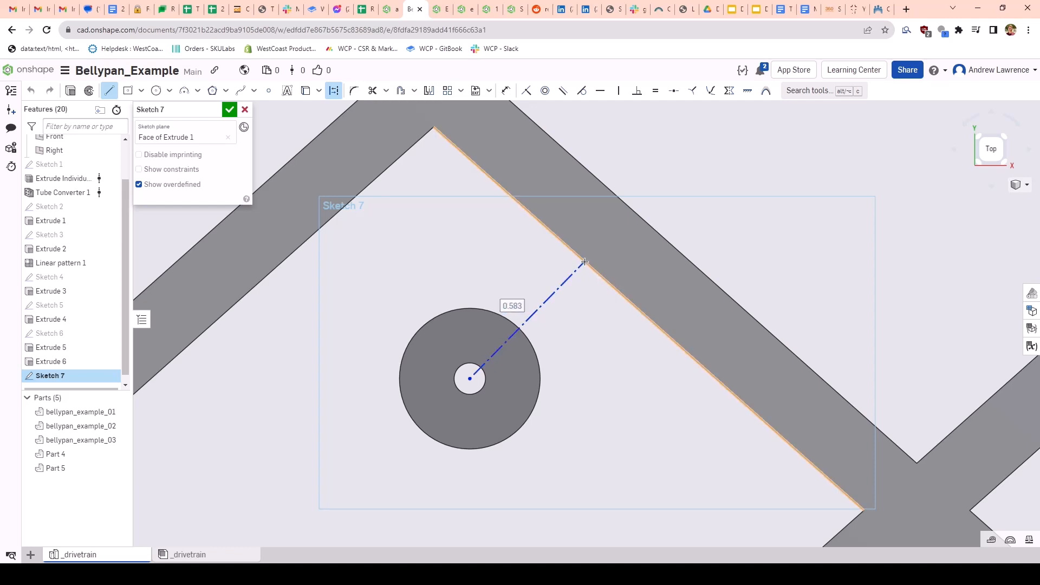
{"action": "key", "text": "Escape"}
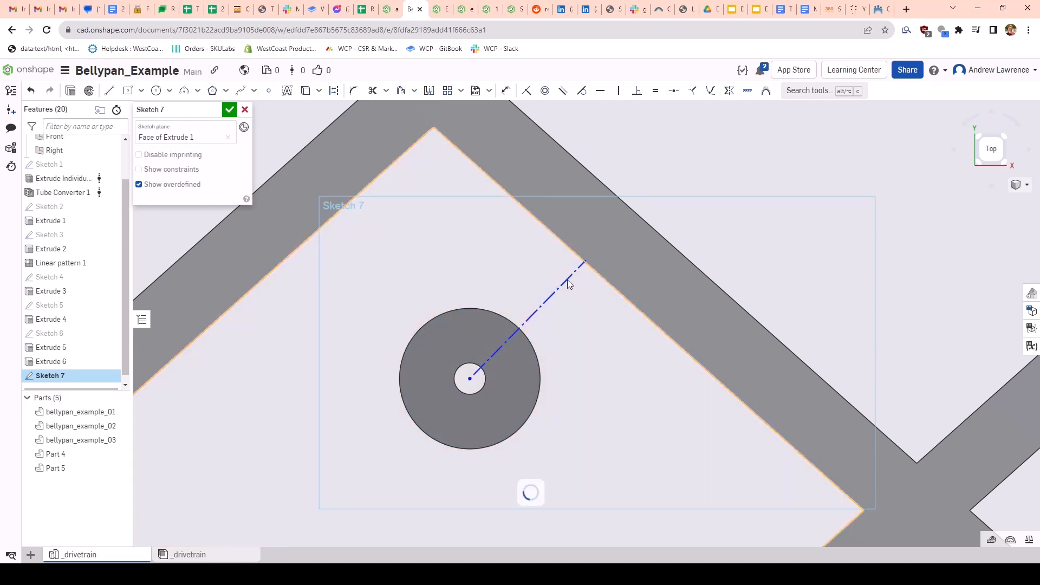
Step: Constrain the construction line perpendicular to the rib edge it meets
{"action": "scroll", "coordinate": [569, 283], "scroll_direction": "down", "scroll_amount": 3}
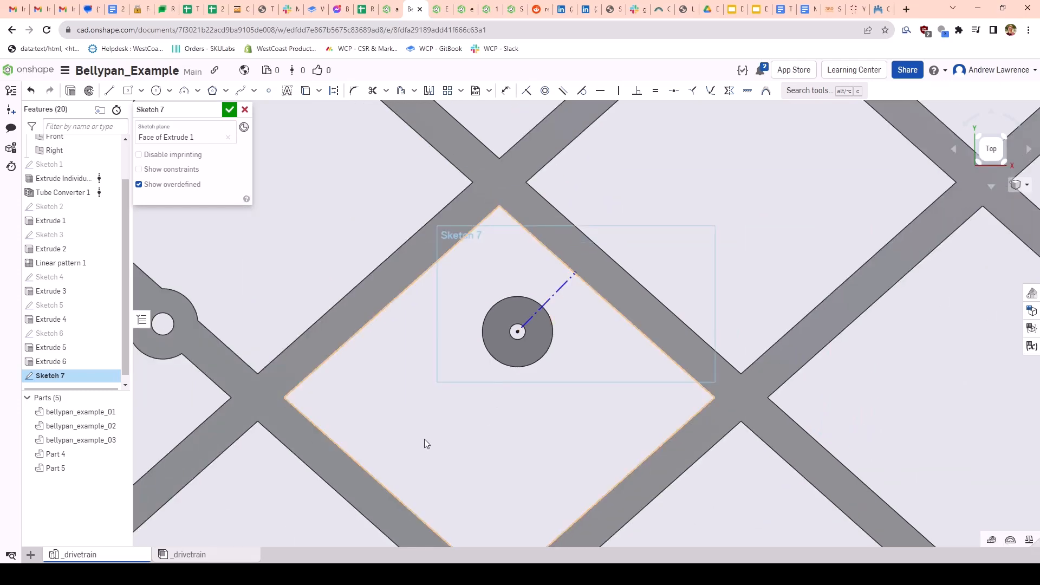
{"action": "left_click", "coordinate": [557, 288]}
{"action": "left_click", "coordinate": [592, 290]}
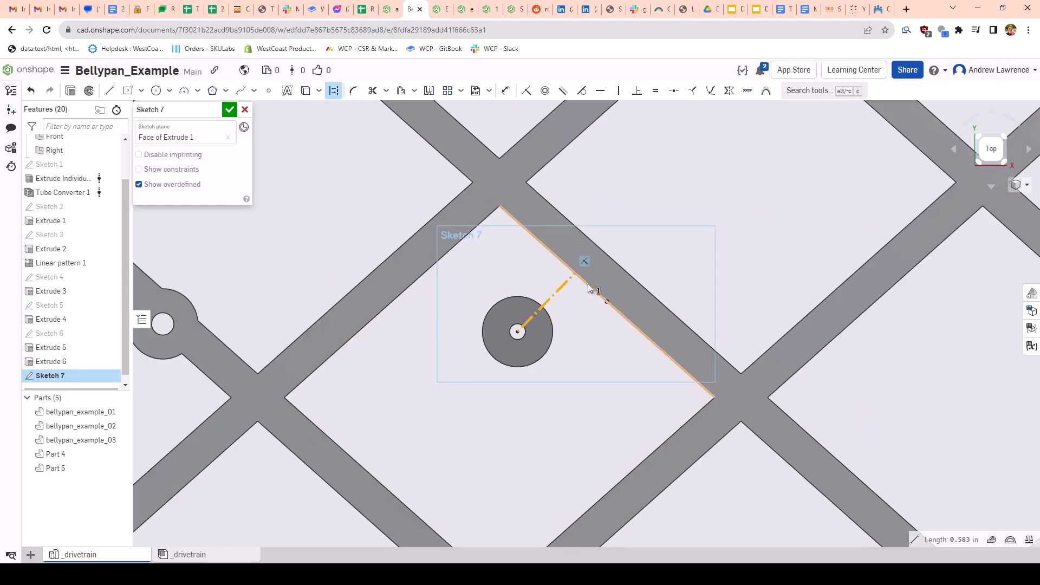
{"action": "left_click", "coordinate": [637, 91]}
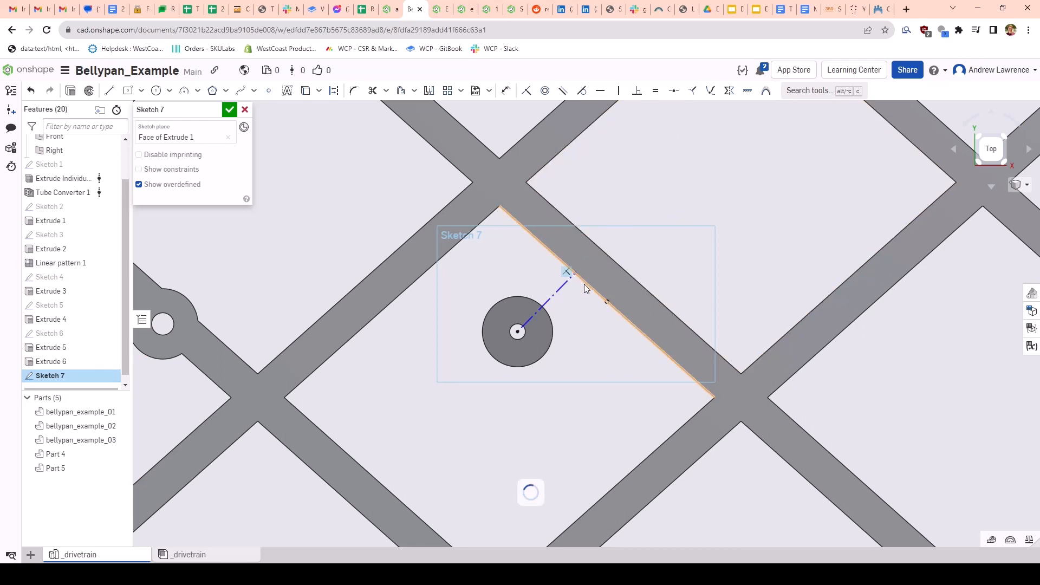
{"action": "scroll", "coordinate": [574, 288], "scroll_direction": "up", "scroll_amount": 1}
{"action": "scroll", "coordinate": [573, 288], "scroll_direction": "up", "scroll_amount": 2}
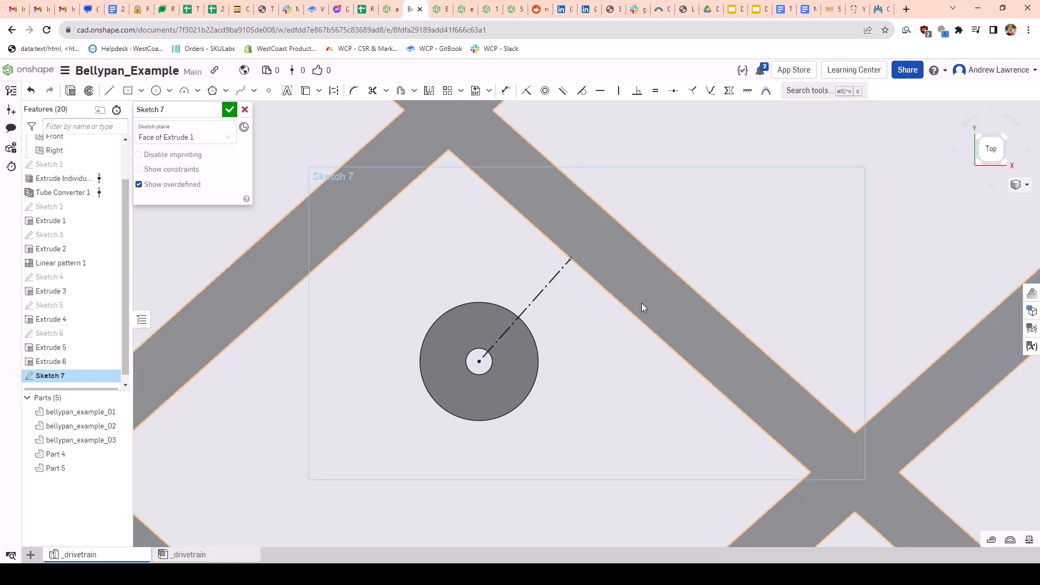
{"action": "key", "text": "l"}
{"action": "scroll", "coordinate": [569, 259], "scroll_direction": "up", "scroll_amount": 3}
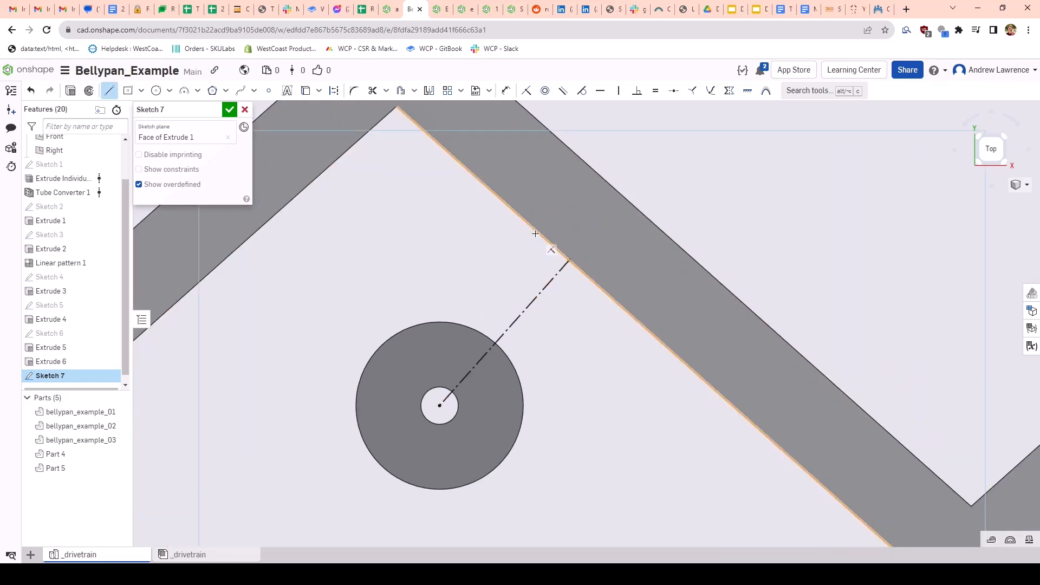
{"action": "left_click", "coordinate": [568, 262]}
{"action": "key", "text": "Escape"}
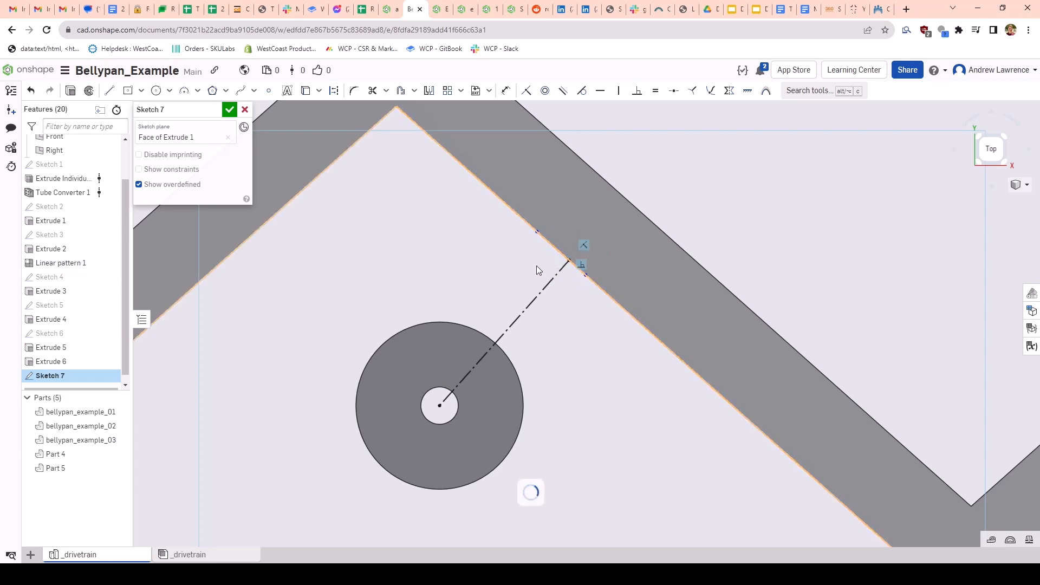
{"action": "key", "text": "ctrl+z"}
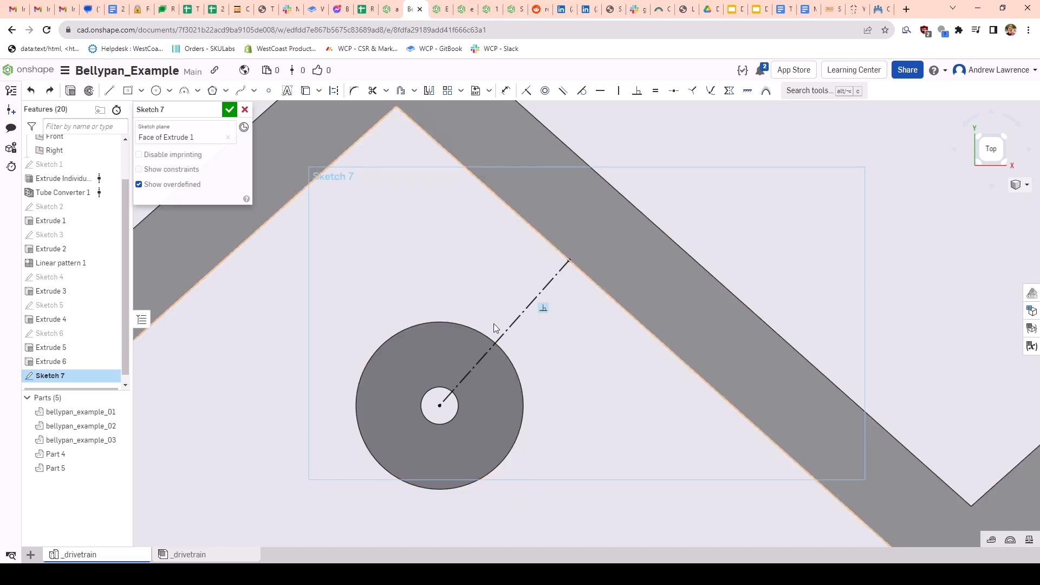
Step: Draw a line about 0.23 in long across the construction line and constrain its midpoint to the construction line's end on the rib edge
{"action": "key", "text": "l"}
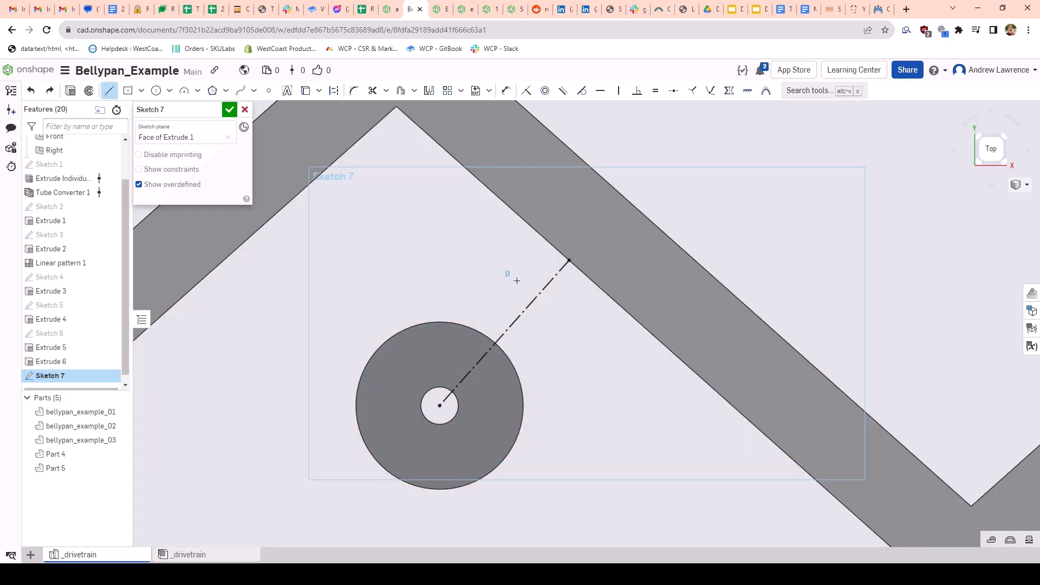
{"action": "left_click", "coordinate": [569, 315]}
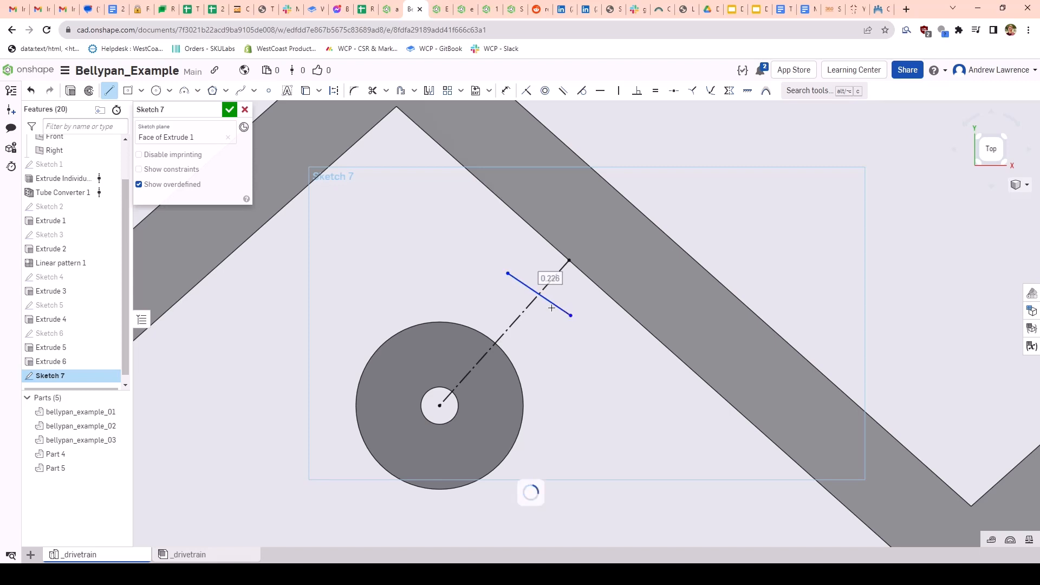
{"action": "key", "text": "Escape"}
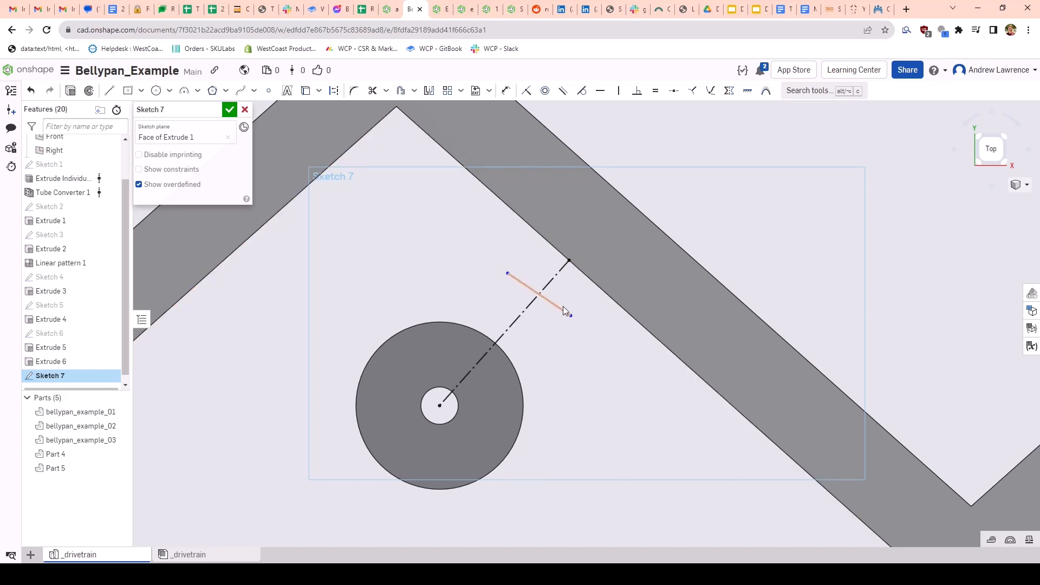
{"action": "left_click", "coordinate": [560, 306]}
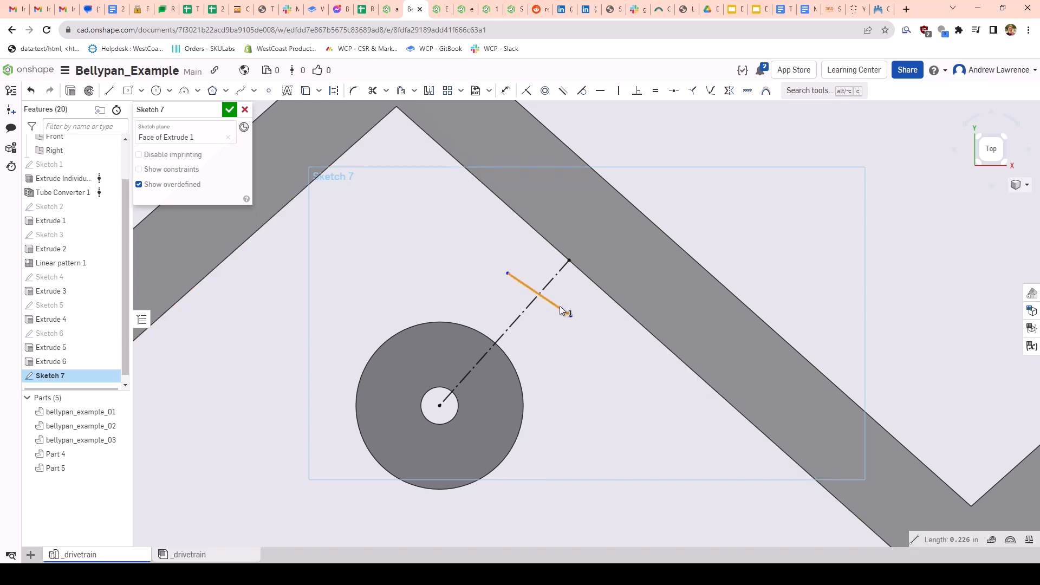
{"action": "left_click", "coordinate": [569, 261]}
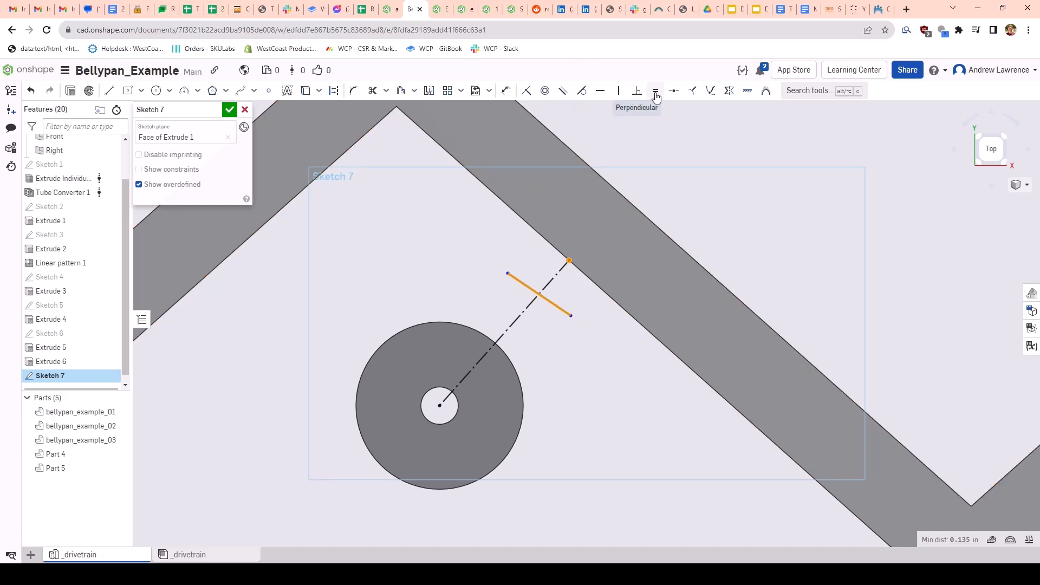
{"action": "left_click", "coordinate": [674, 93]}
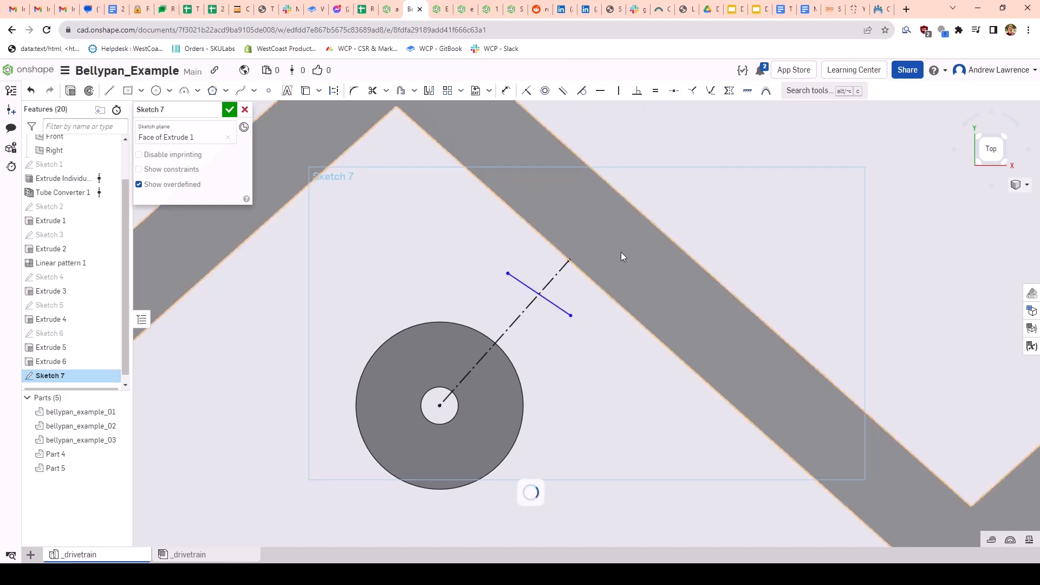
Step: Constrain the short line to run parallel along the rib edge
{"action": "left_click", "coordinate": [596, 280]}
{"action": "left_click", "coordinate": [619, 308]}
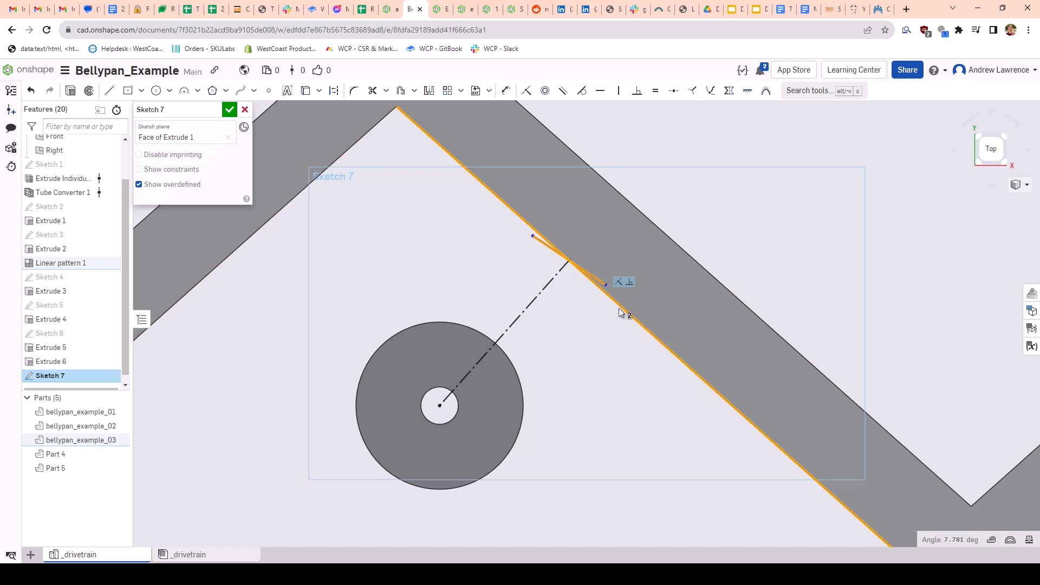
{"action": "left_click", "coordinate": [618, 282]}
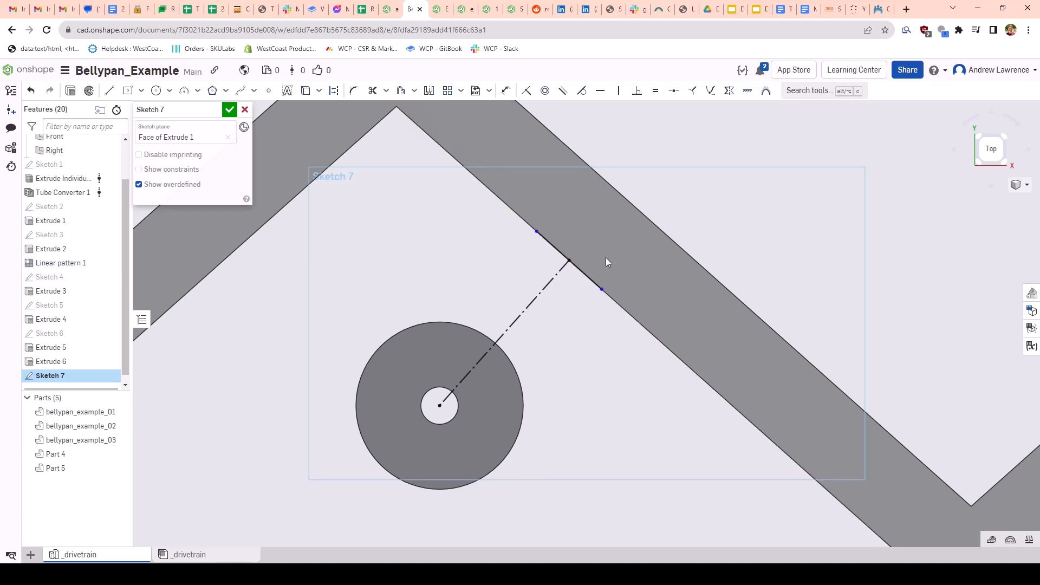
Step: Dimension the short line on the rib edge to a length of 0.25 in
{"action": "scroll", "coordinate": [605, 257], "scroll_direction": "down", "scroll_amount": 1}
{"action": "scroll", "coordinate": [605, 262], "scroll_direction": "up", "scroll_amount": 1}
{"action": "key", "text": "d"}
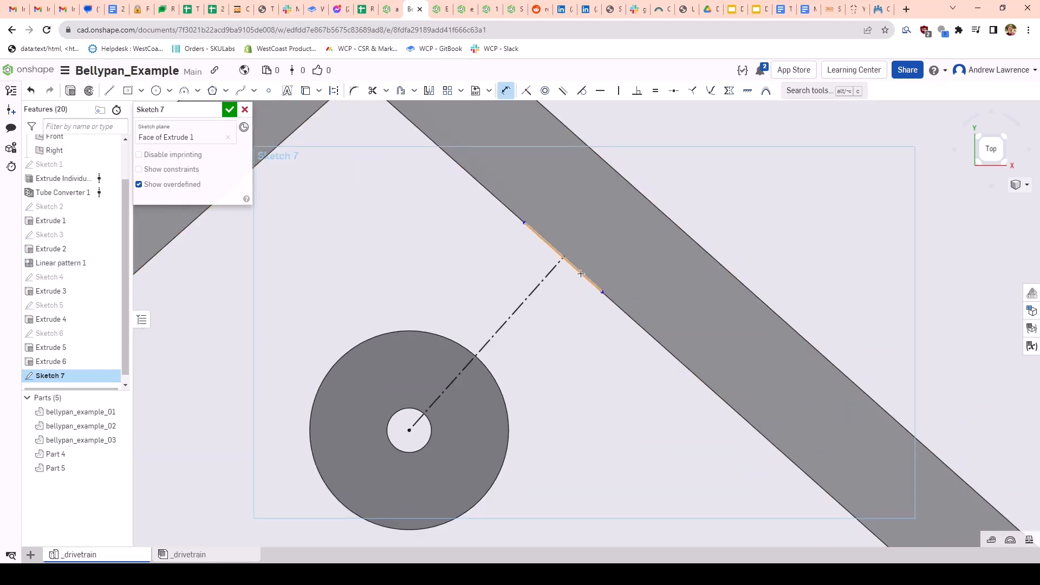
{"action": "left_click", "coordinate": [546, 238]}
{"action": "left_click", "coordinate": [599, 249]}
{"action": "type", "text": "0.26"}
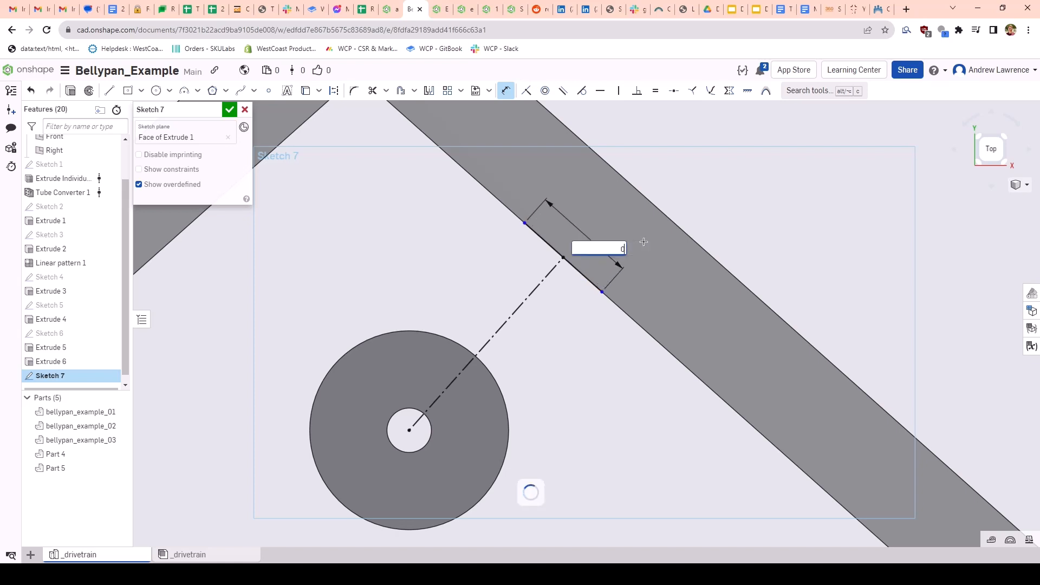
{"action": "key", "text": "Return"}
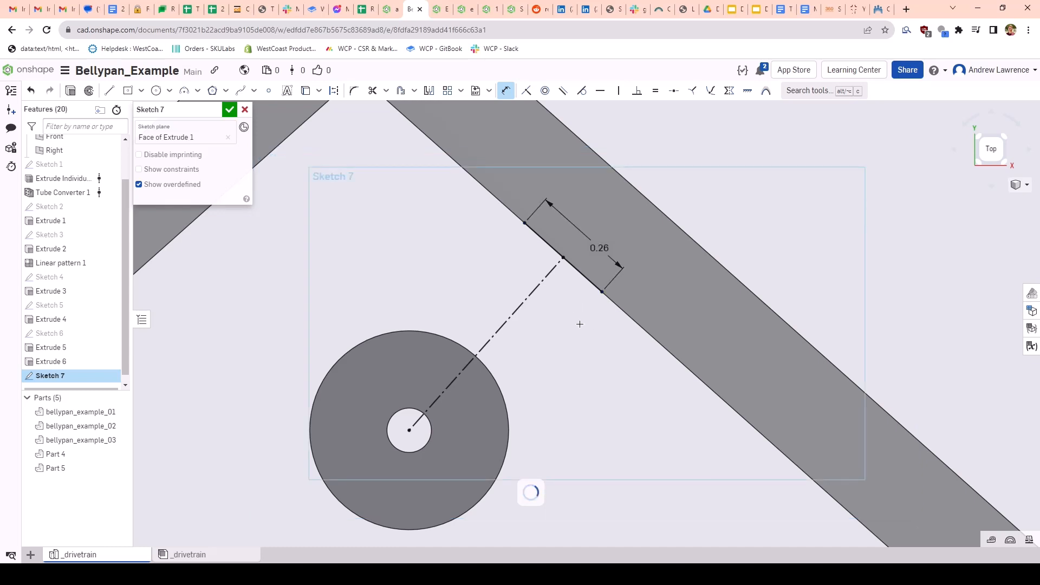
Step: Draw two lines from the ends of the 0.25 in line to the isolated ring's outer edge, one on each side of the construction line
{"action": "scroll", "coordinate": [576, 322], "scroll_direction": "down", "scroll_amount": 3}
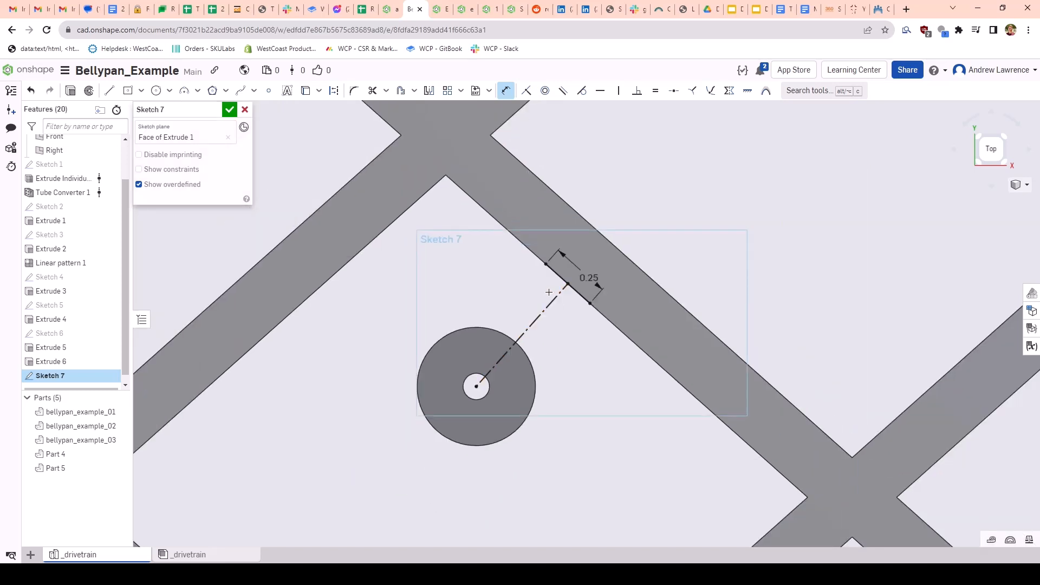
{"action": "scroll", "coordinate": [549, 292], "scroll_direction": "up", "scroll_amount": 3}
{"action": "key", "text": "l"}
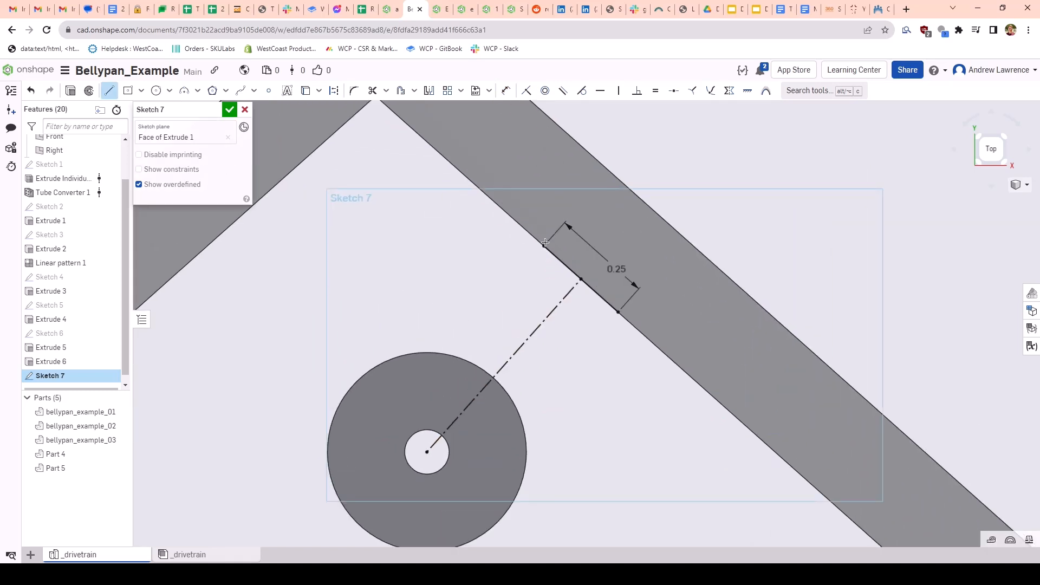
{"action": "left_click", "coordinate": [543, 247]}
{"action": "left_click", "coordinate": [456, 358]}
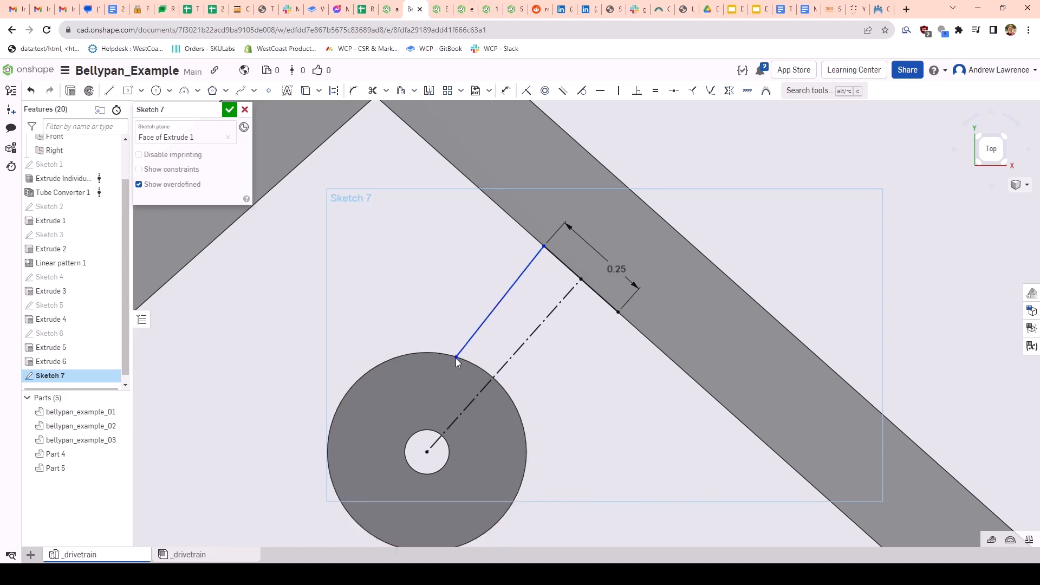
{"action": "left_click", "coordinate": [617, 314]}
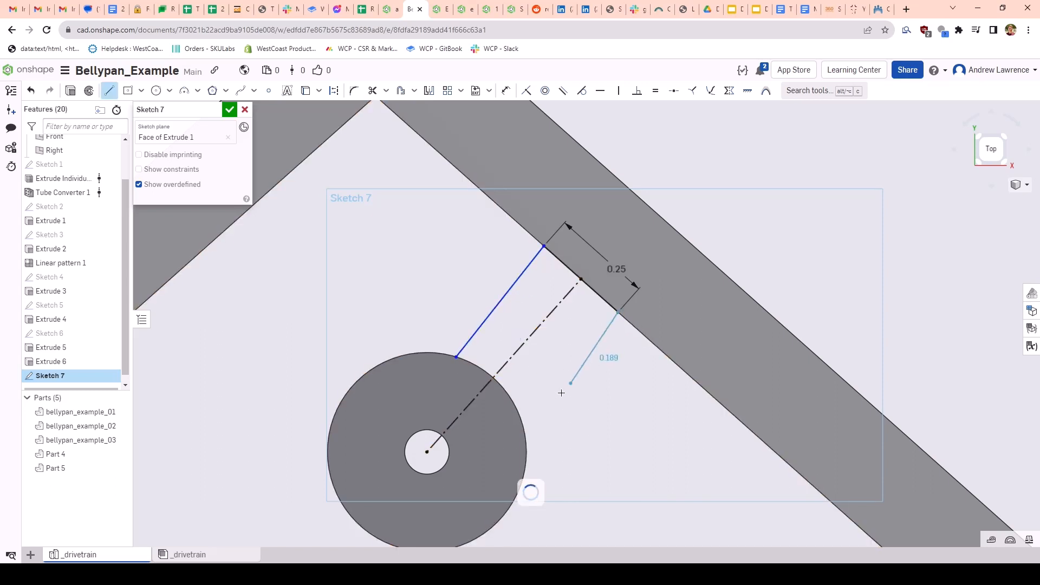
{"action": "left_click", "coordinate": [520, 421]}
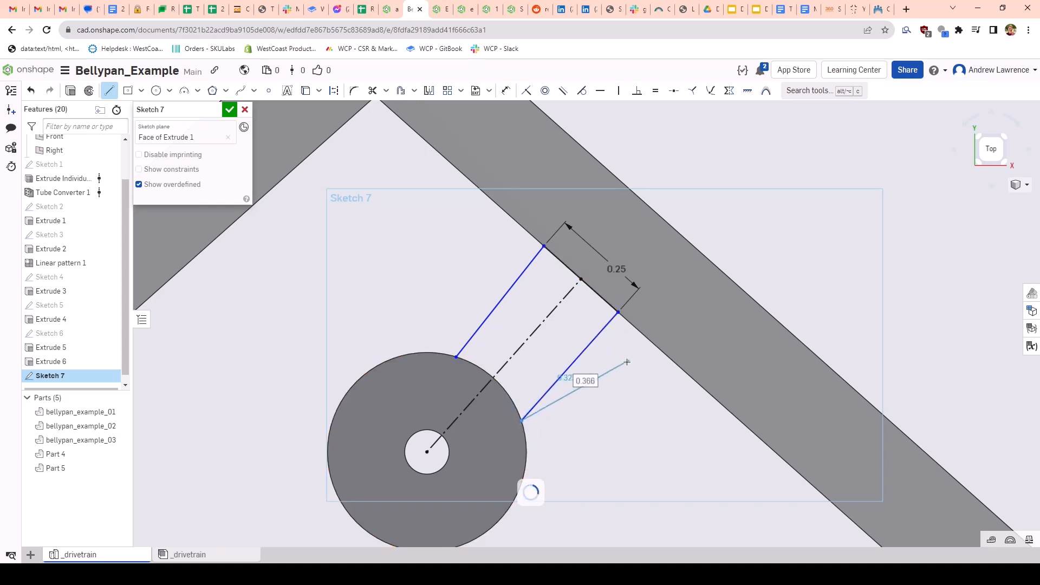
{"action": "key", "text": "Escape"}
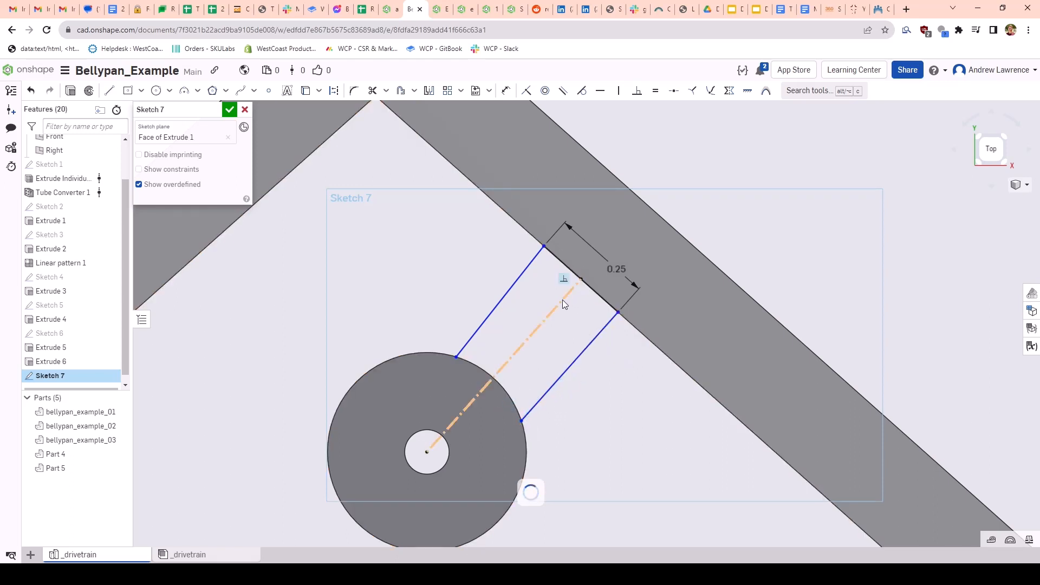
Step: Constrain both side lines of the connecting strut parallel to the construction line
{"action": "left_click", "coordinate": [562, 300]}
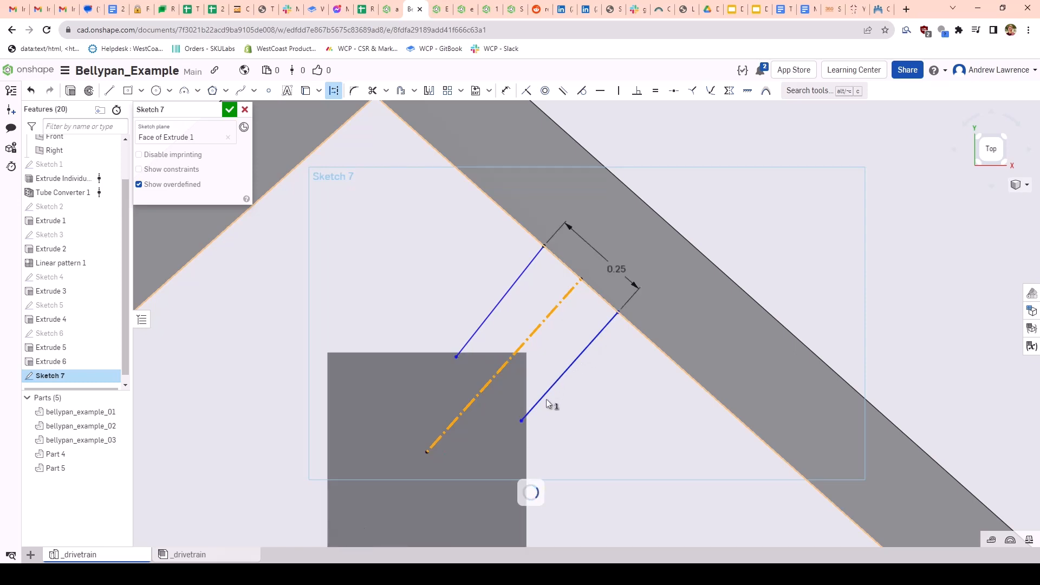
{"action": "scroll", "coordinate": [560, 375], "scroll_direction": "up", "scroll_amount": 2}
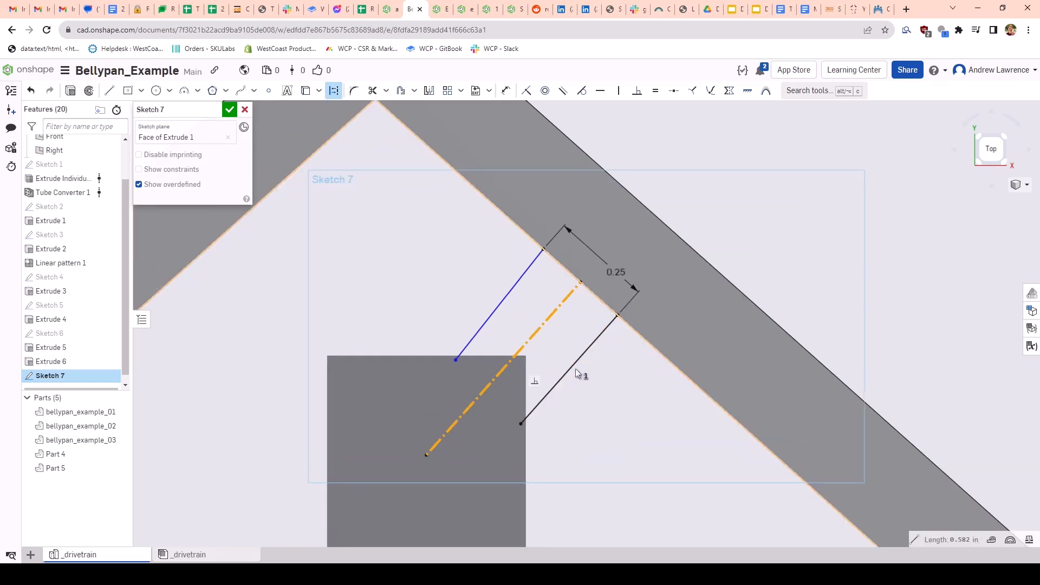
{"action": "left_click", "coordinate": [580, 359]}
{"action": "scroll", "coordinate": [465, 448], "scroll_direction": "down", "scroll_amount": 3}
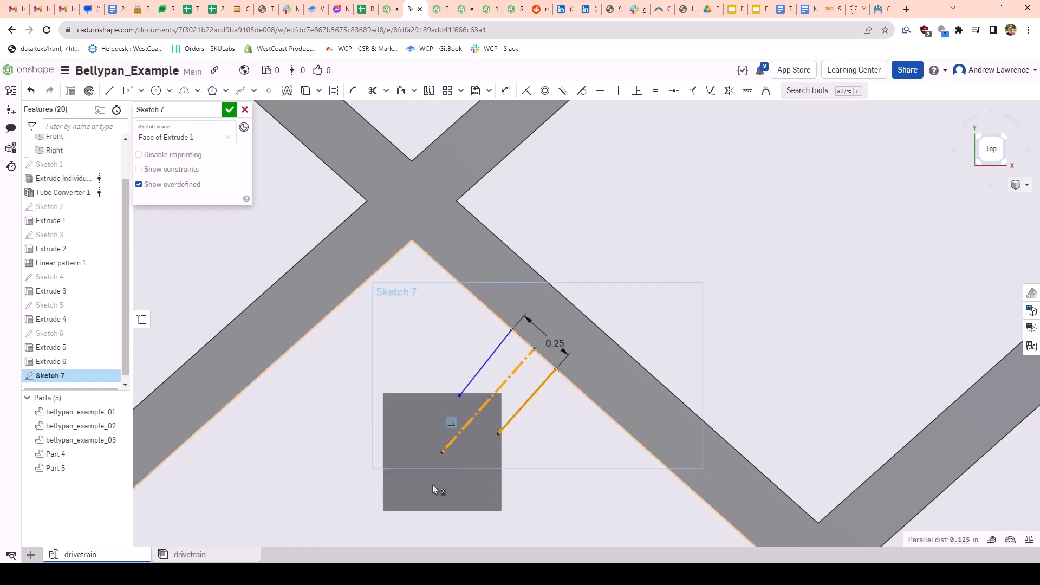
{"action": "scroll", "coordinate": [448, 445], "scroll_direction": "up", "scroll_amount": 2}
{"action": "left_click", "coordinate": [508, 320]}
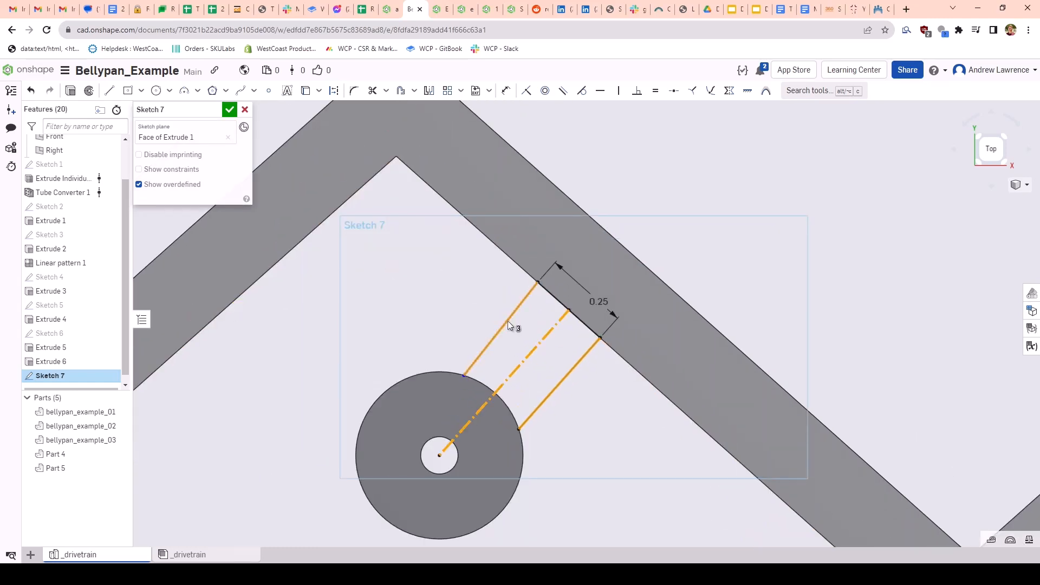
{"action": "left_click", "coordinate": [565, 91]}
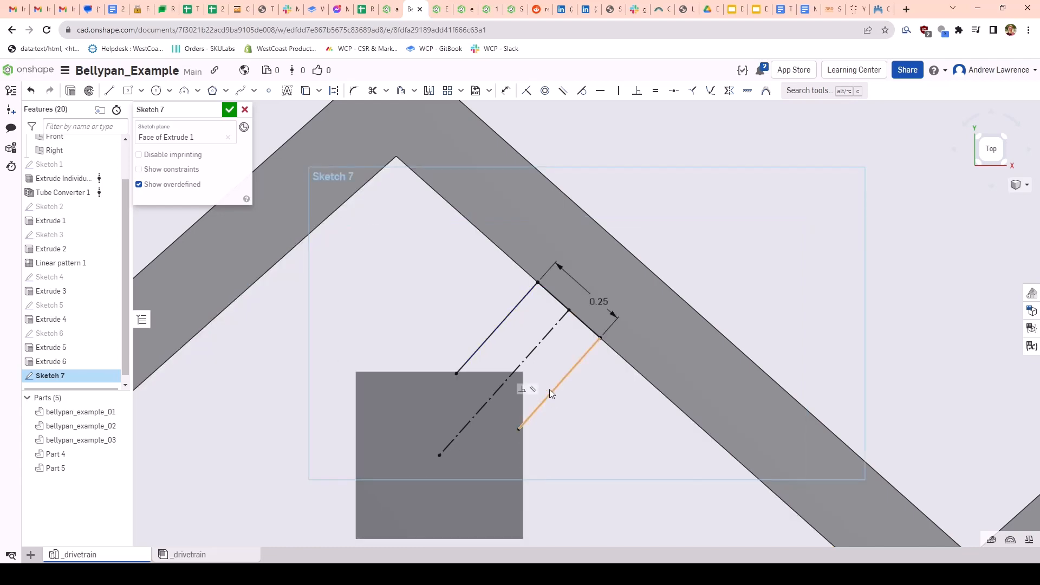
Step: Draw a three-point arc of about 0.208 in radius joining the two side lines' ends at the ring
{"action": "scroll", "coordinate": [523, 444], "scroll_direction": "down", "scroll_amount": 5}
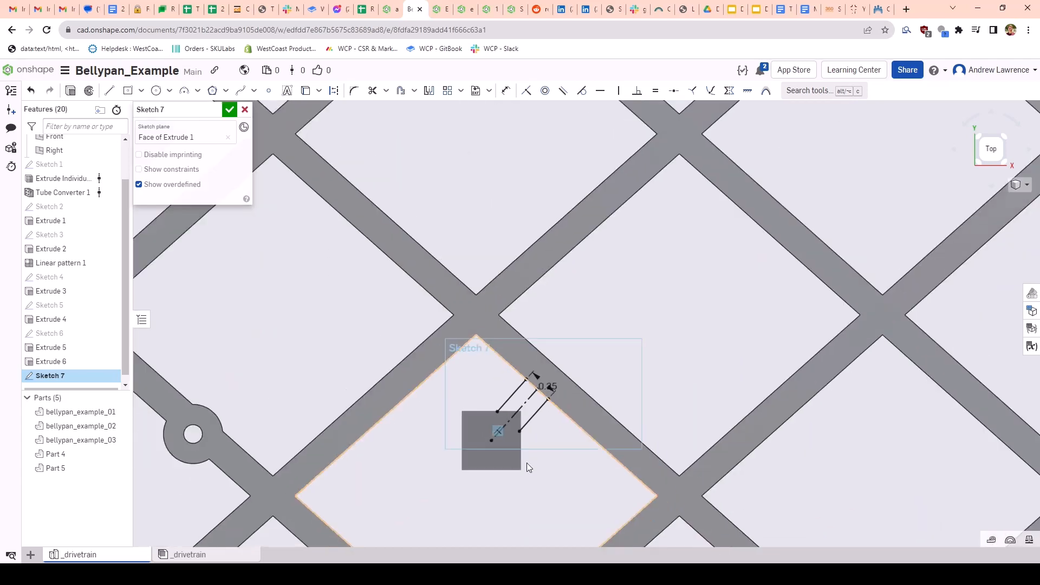
{"action": "middle_click_drag", "start_coordinate": [529, 381], "coordinate": [489, 203]}
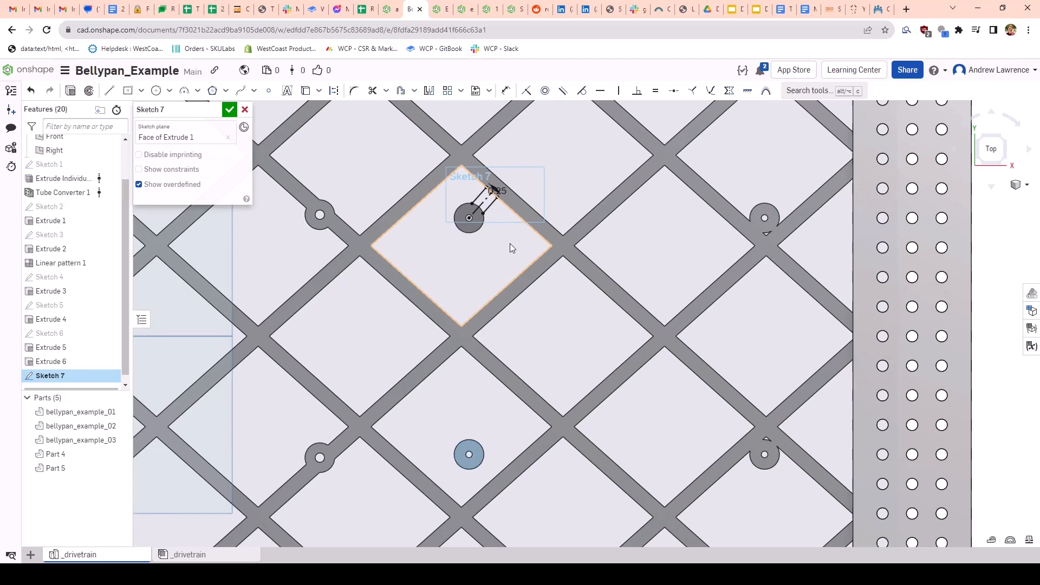
{"action": "scroll", "coordinate": [492, 239], "scroll_direction": "up", "scroll_amount": 5}
{"action": "scroll", "coordinate": [510, 391], "scroll_direction": "up", "scroll_amount": 1}
{"action": "key", "text": "a"}
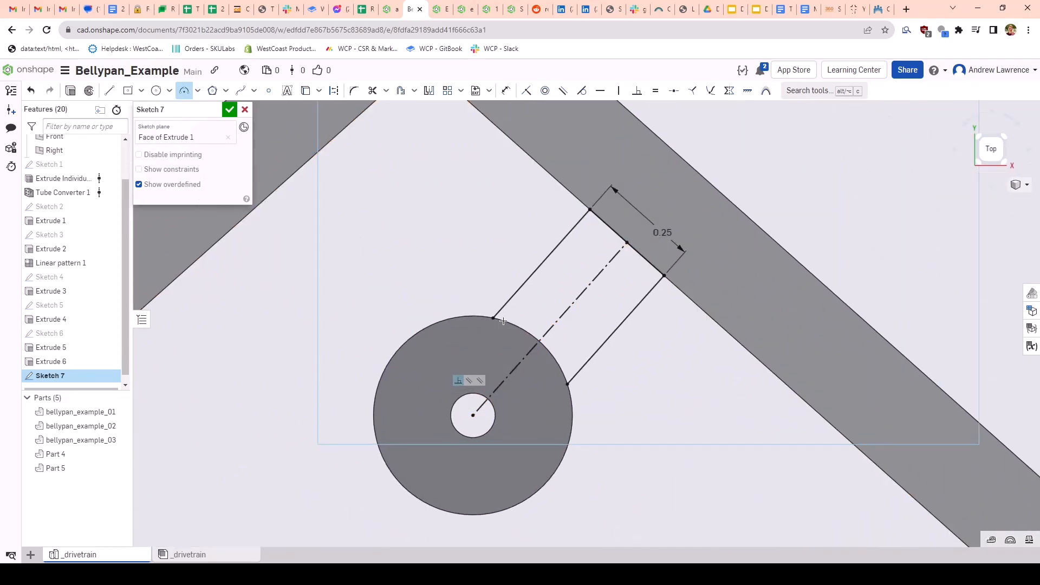
{"action": "left_click", "coordinate": [493, 318]}
{"action": "left_click", "coordinate": [568, 381]}
{"action": "left_click", "coordinate": [552, 353]}
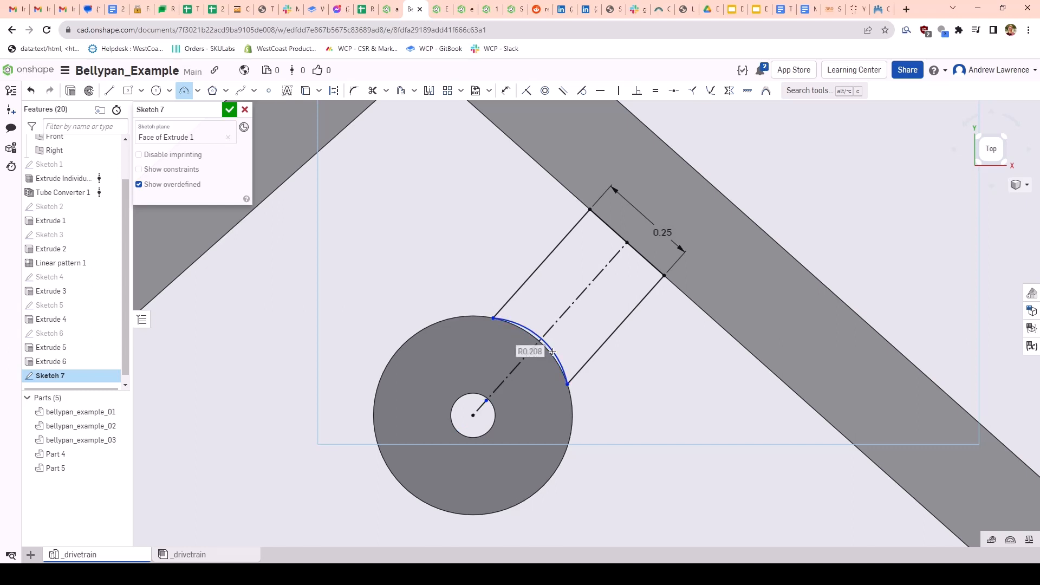
{"action": "key", "text": "Escape"}
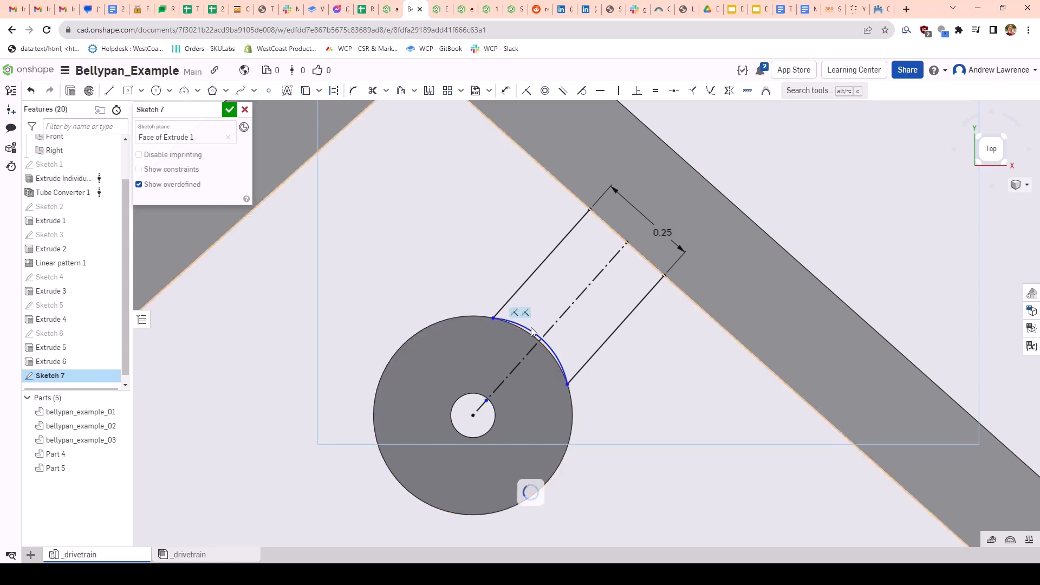
Step: Constrain the arc concentric with the isolated ring's outer edge
{"action": "scroll", "coordinate": [537, 336], "scroll_direction": "up", "scroll_amount": 3}
{"action": "left_click", "coordinate": [540, 341]}
{"action": "left_click", "coordinate": [402, 301]}
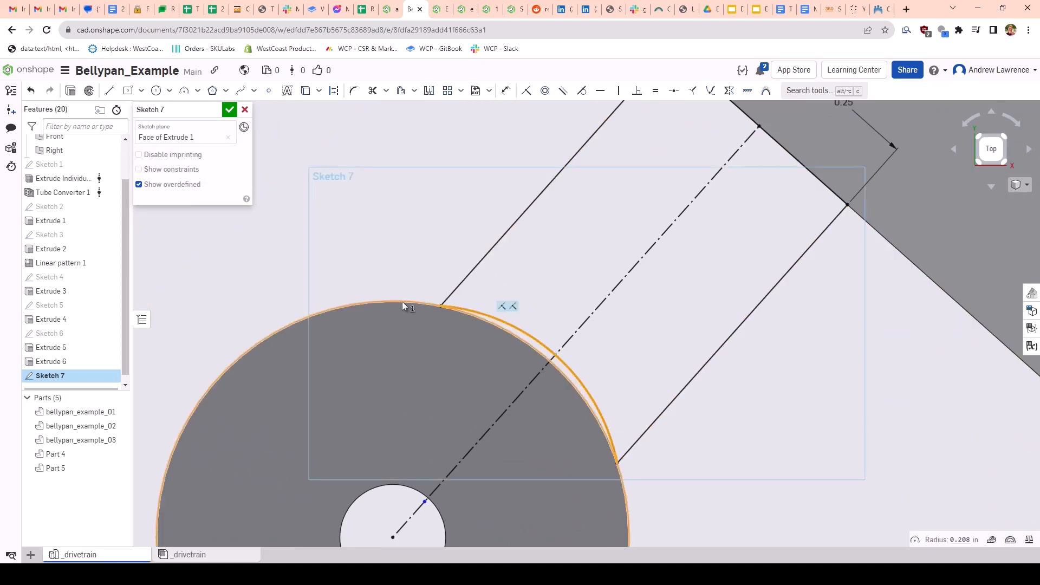
{"action": "scroll", "coordinate": [402, 301], "scroll_direction": "down", "scroll_amount": 3}
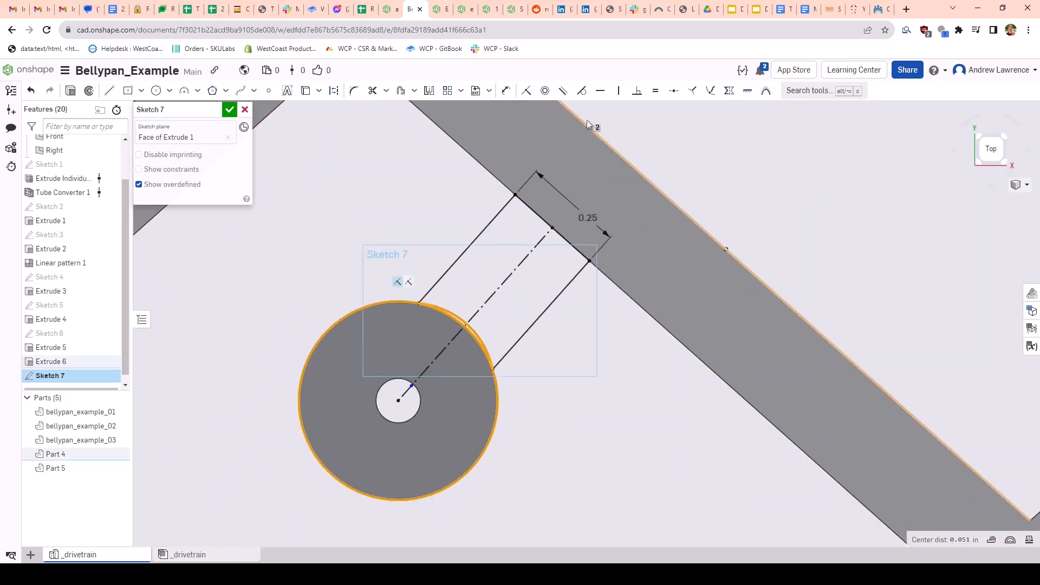
{"action": "left_click", "coordinate": [545, 91]}
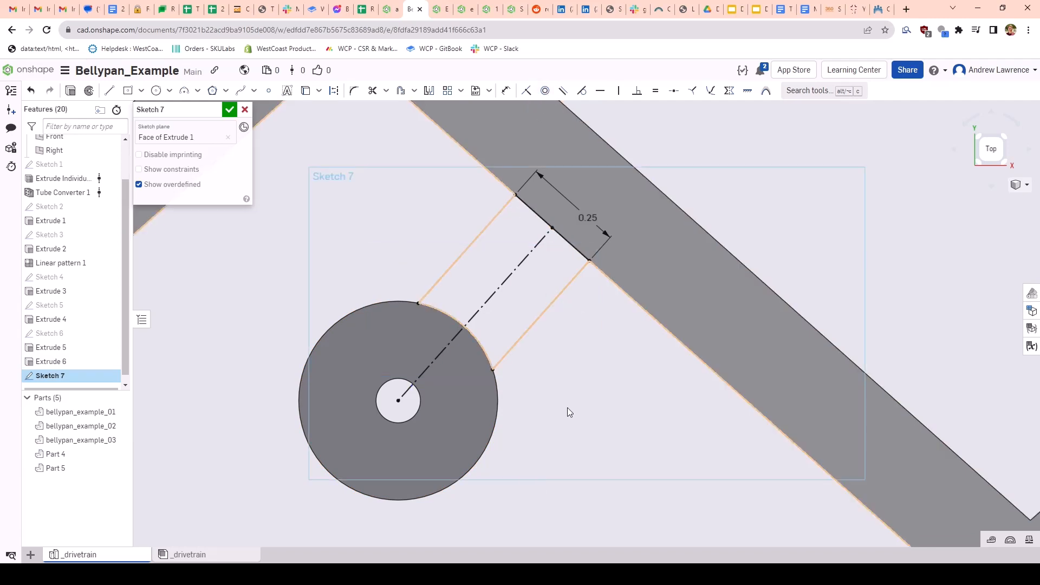
Step: Project the three edges of the small triangular gap beneath the upper outer mounting ring into the sketch
{"action": "scroll", "coordinate": [567, 407], "scroll_direction": "down", "scroll_amount": 2}
{"action": "scroll", "coordinate": [567, 405], "scroll_direction": "down", "scroll_amount": 2}
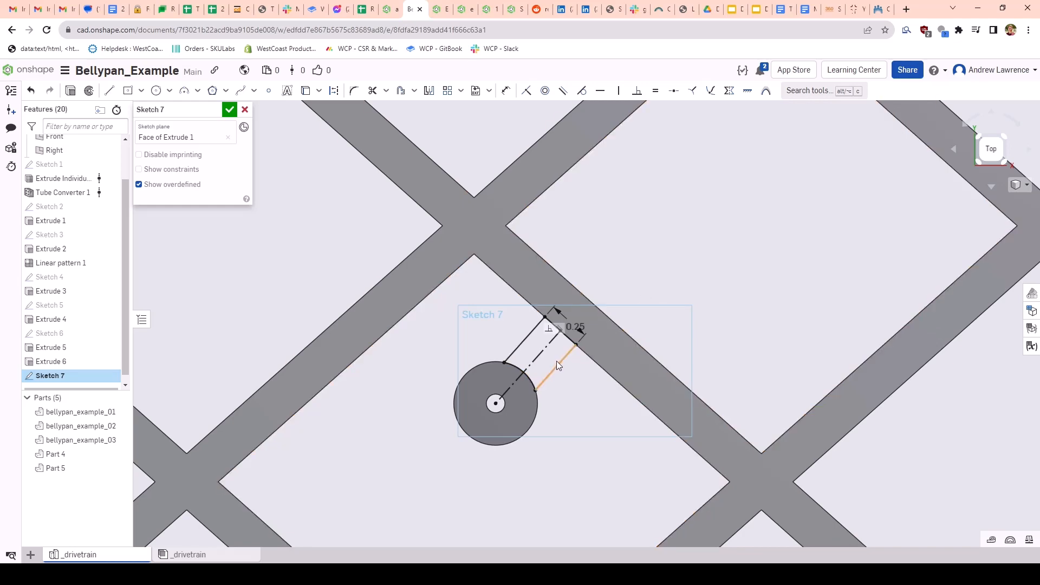
{"action": "scroll", "coordinate": [574, 379], "scroll_direction": "down", "scroll_amount": 5}
{"action": "middle_click_drag", "start_coordinate": [593, 398], "coordinate": [551, 274]}
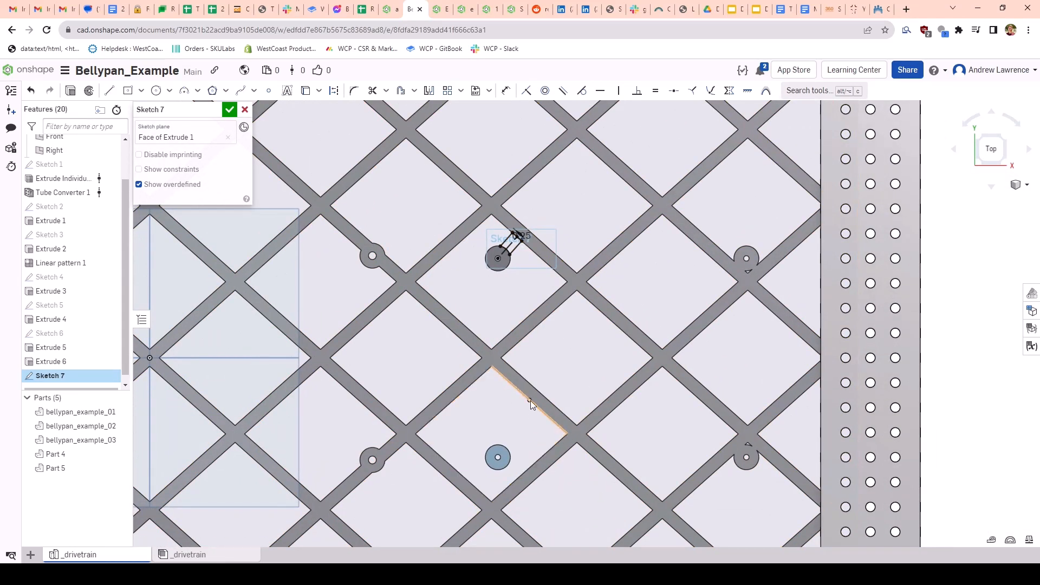
{"action": "scroll", "coordinate": [511, 374], "scroll_direction": "down", "scroll_amount": 2}
{"action": "middle_click_drag", "start_coordinate": [511, 374], "coordinate": [562, 367]}
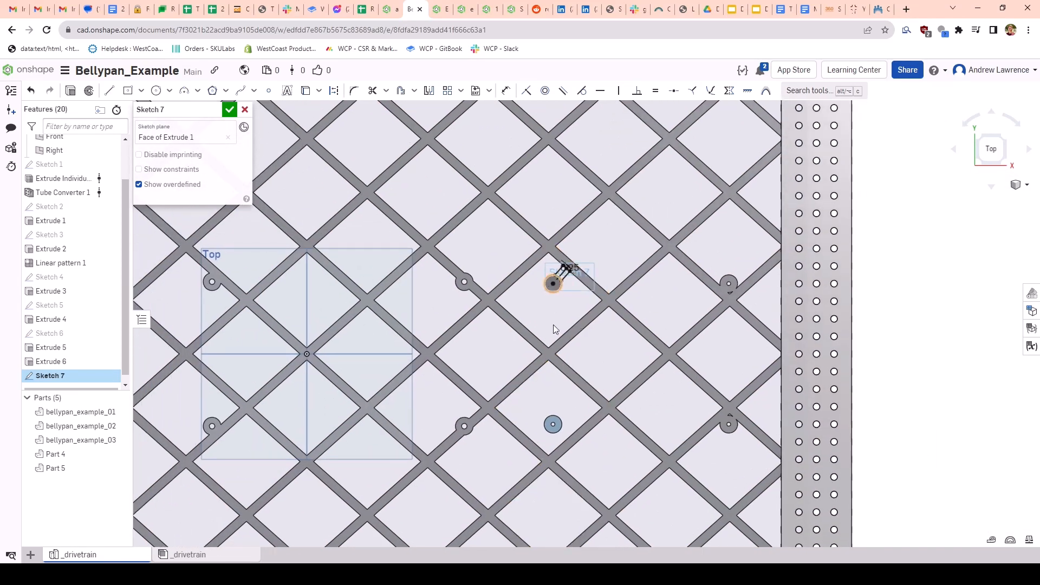
{"action": "scroll", "coordinate": [745, 286], "scroll_direction": "up", "scroll_amount": 6}
{"action": "scroll", "coordinate": [629, 335], "scroll_direction": "up", "scroll_amount": 3}
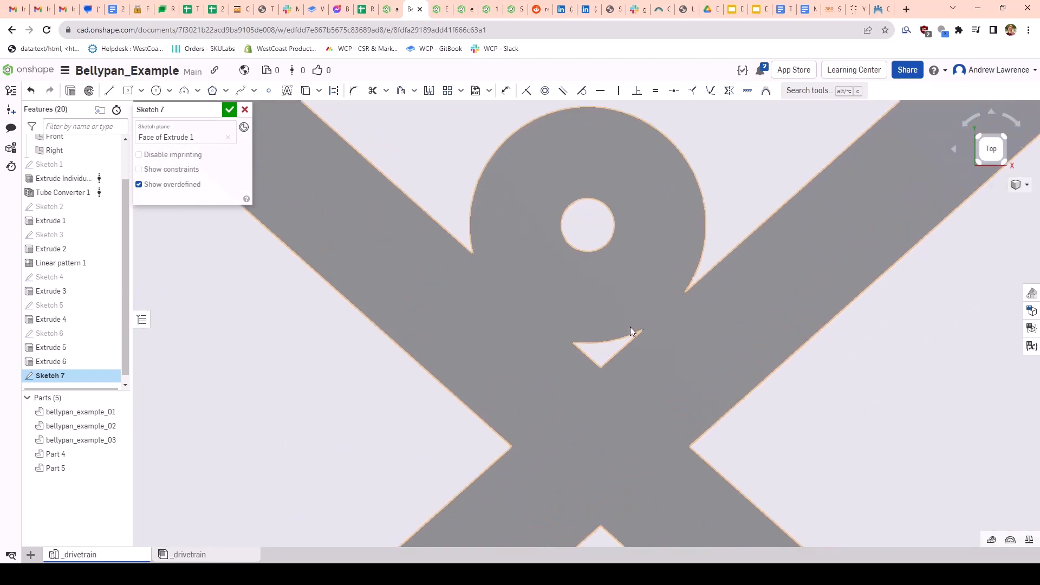
{"action": "left_click", "coordinate": [615, 338]}
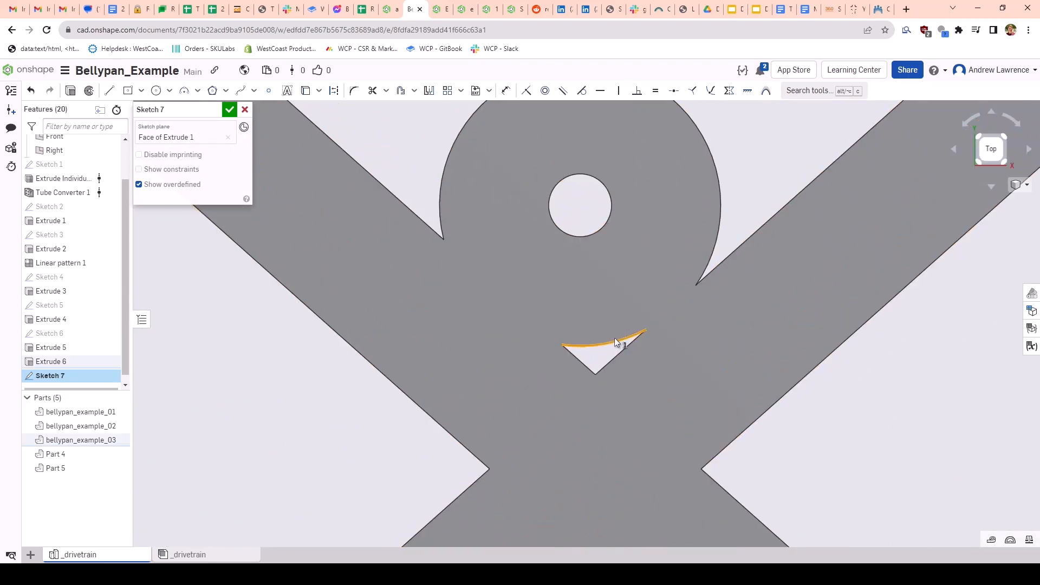
{"action": "left_click", "coordinate": [571, 355]}
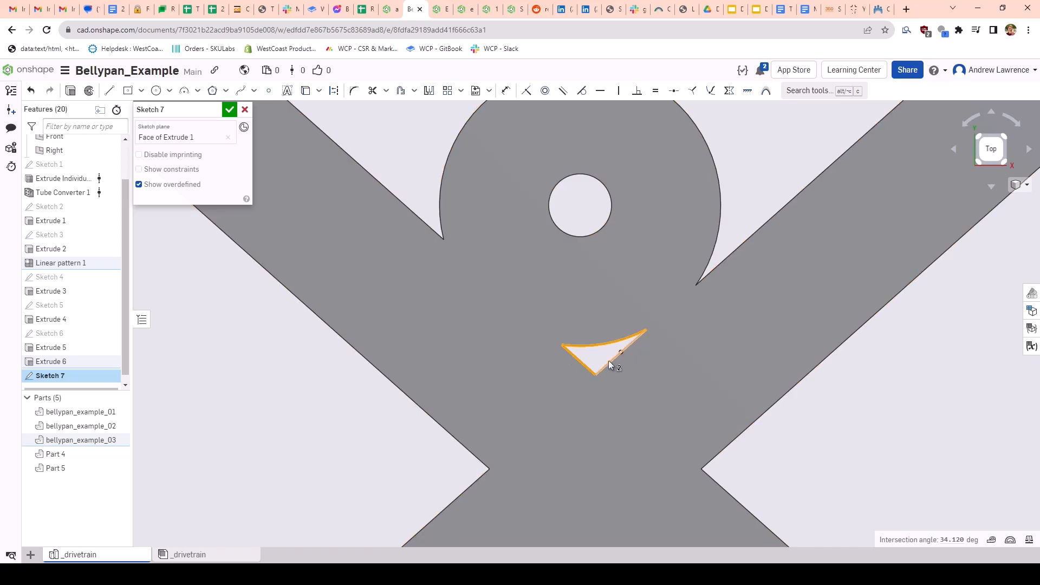
{"action": "left_click", "coordinate": [609, 361]}
{"action": "key", "text": "u"}
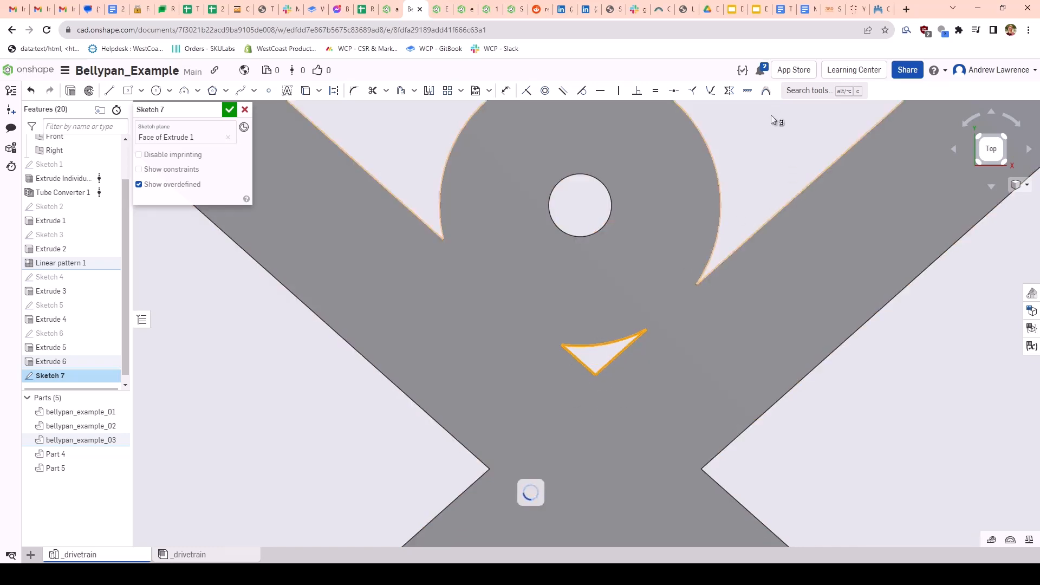
{"action": "scroll", "coordinate": [553, 295], "scroll_direction": "down", "scroll_amount": 3}
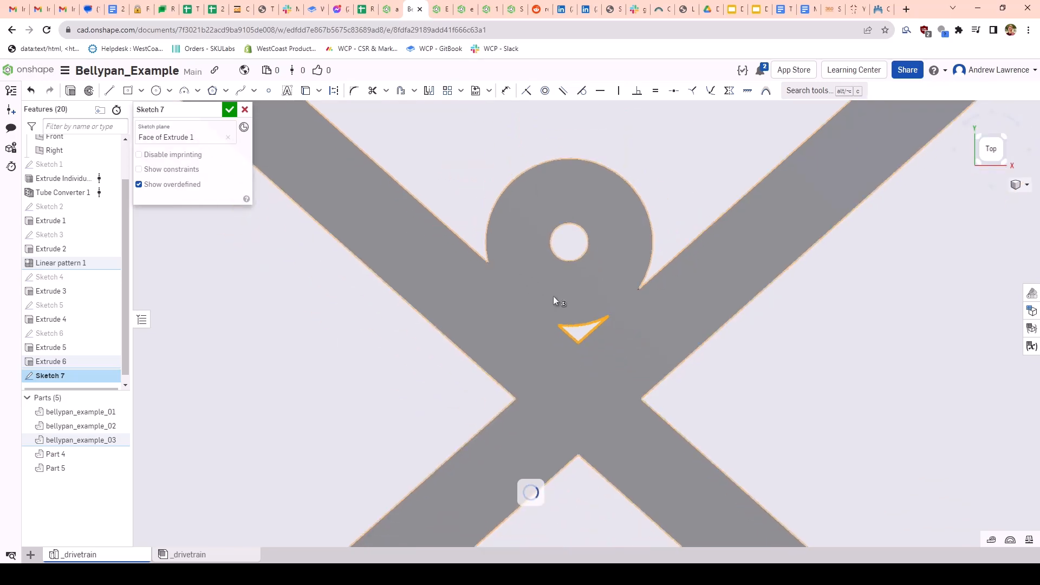
Step: Show Sketch 1 and project its horizontal and vertical centerlines into the current sketch
{"action": "scroll", "coordinate": [553, 296], "scroll_direction": "down", "scroll_amount": 10}
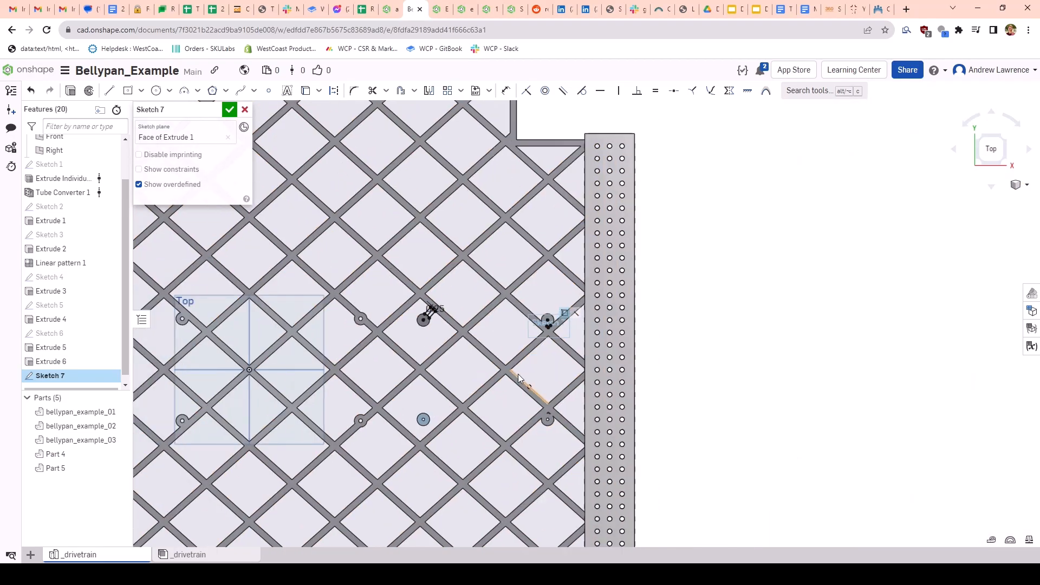
{"action": "scroll", "coordinate": [77, 202], "scroll_direction": "up", "scroll_amount": 2}
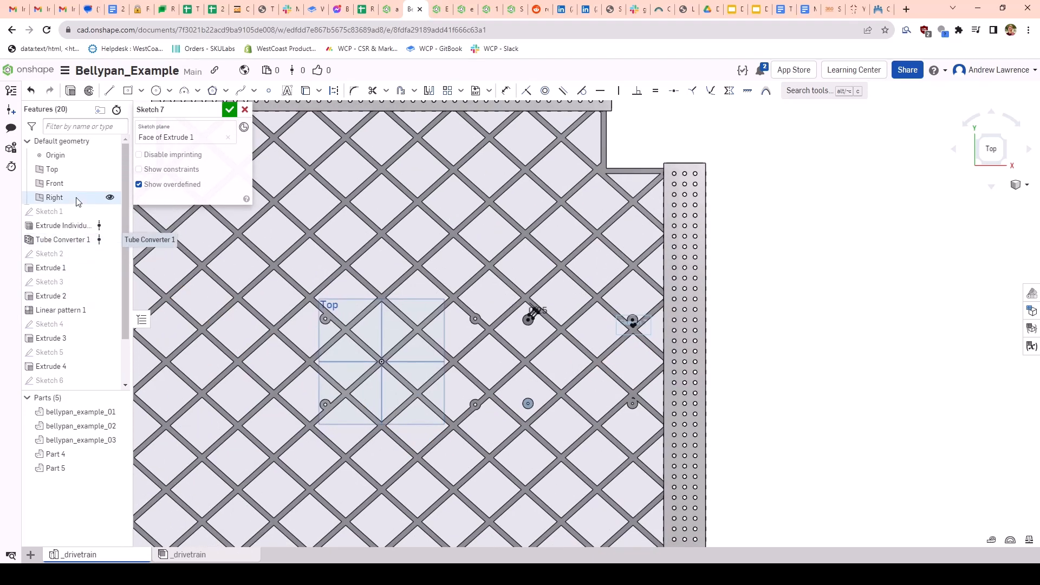
{"action": "left_click", "coordinate": [110, 211]}
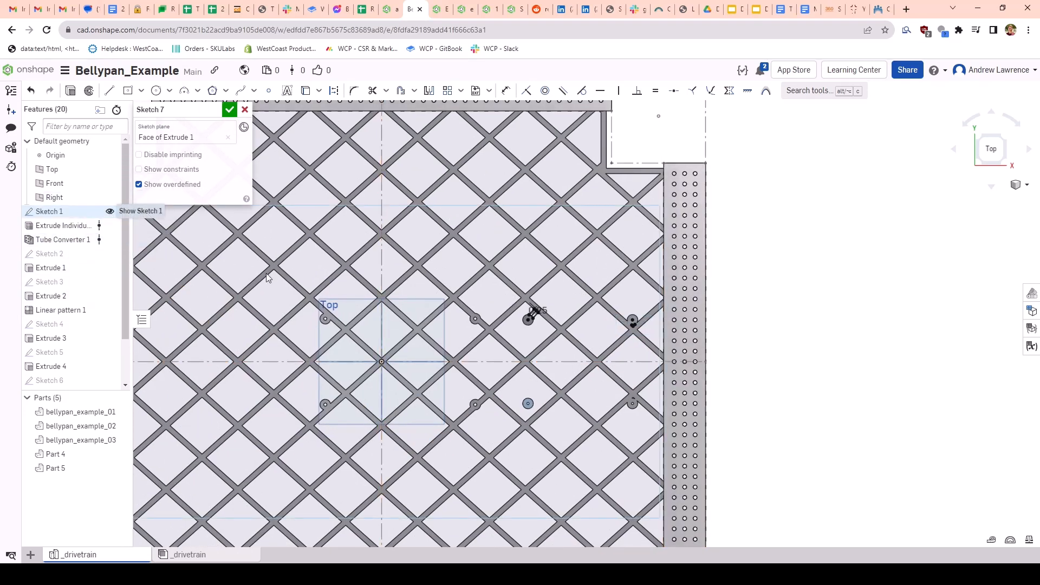
{"action": "left_click", "coordinate": [500, 361]}
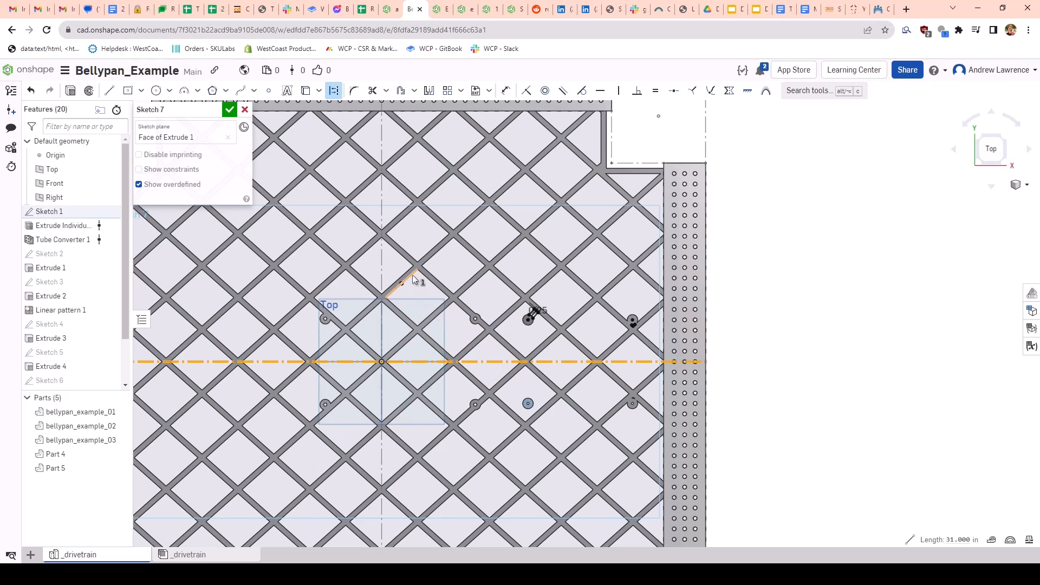
{"action": "left_click", "coordinate": [382, 265]}
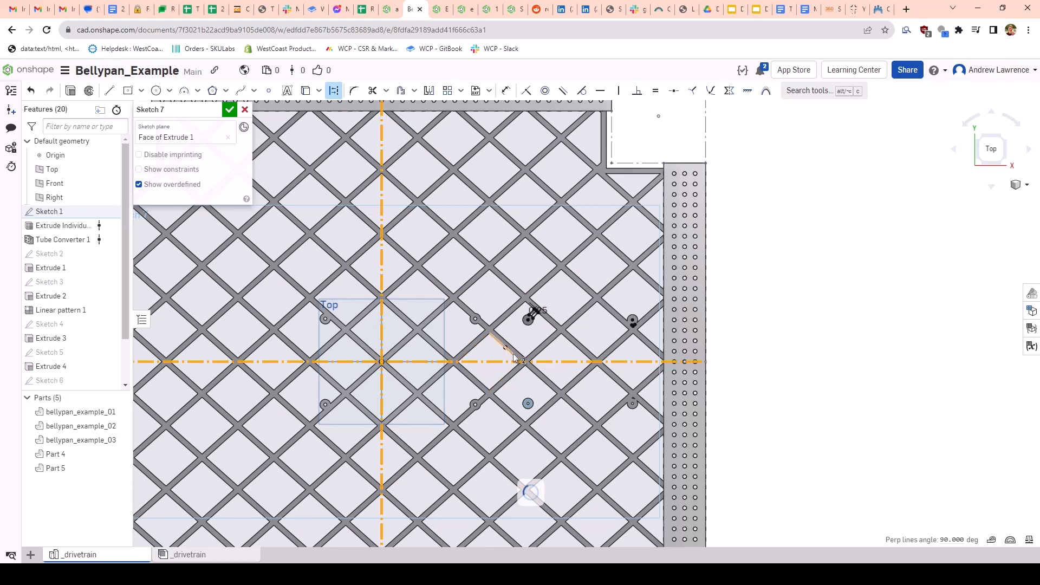
{"action": "key", "text": "space"}
{"action": "scroll", "coordinate": [614, 337], "scroll_direction": "up", "scroll_amount": 1}
{"action": "scroll", "coordinate": [615, 342], "scroll_direction": "up", "scroll_amount": 1}
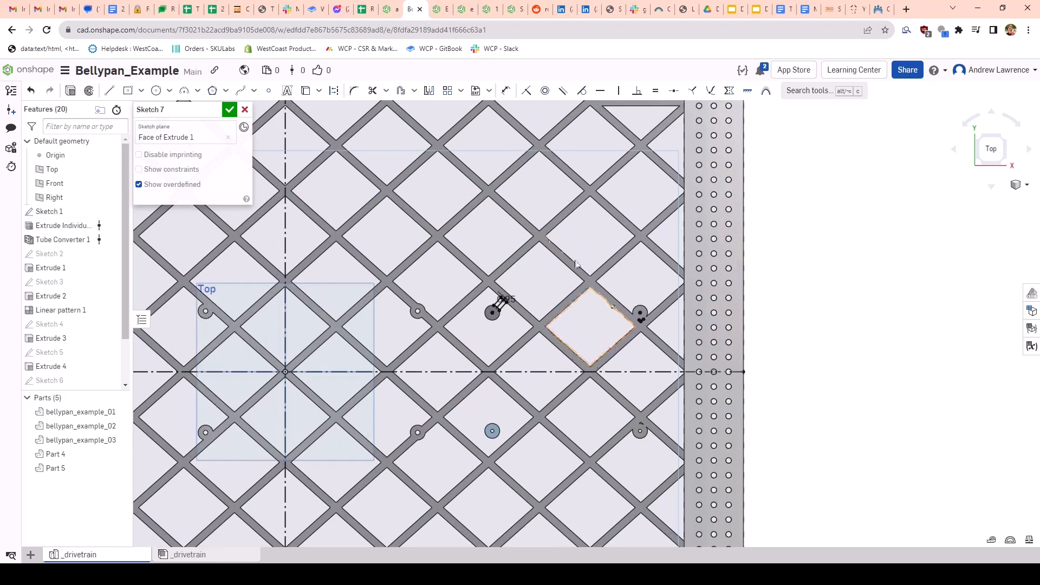
Step: Mirror the connecting strut and the triangular gap profile across the horizontal centerline
{"action": "left_click", "coordinate": [429, 90]}
{"action": "left_click", "coordinate": [546, 373]}
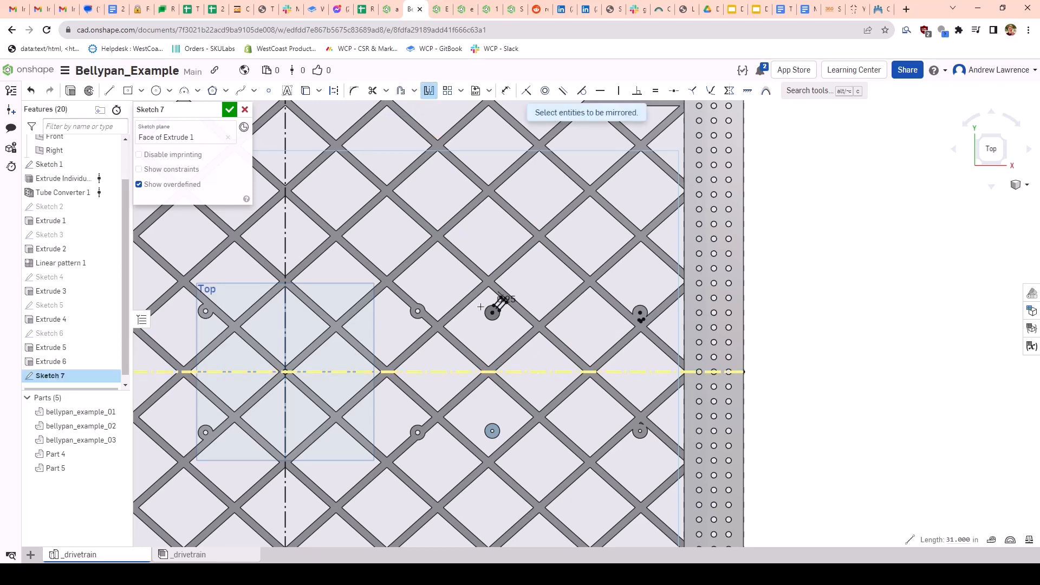
{"action": "left_click_drag", "start_coordinate": [467, 273], "coordinate": [698, 350]}
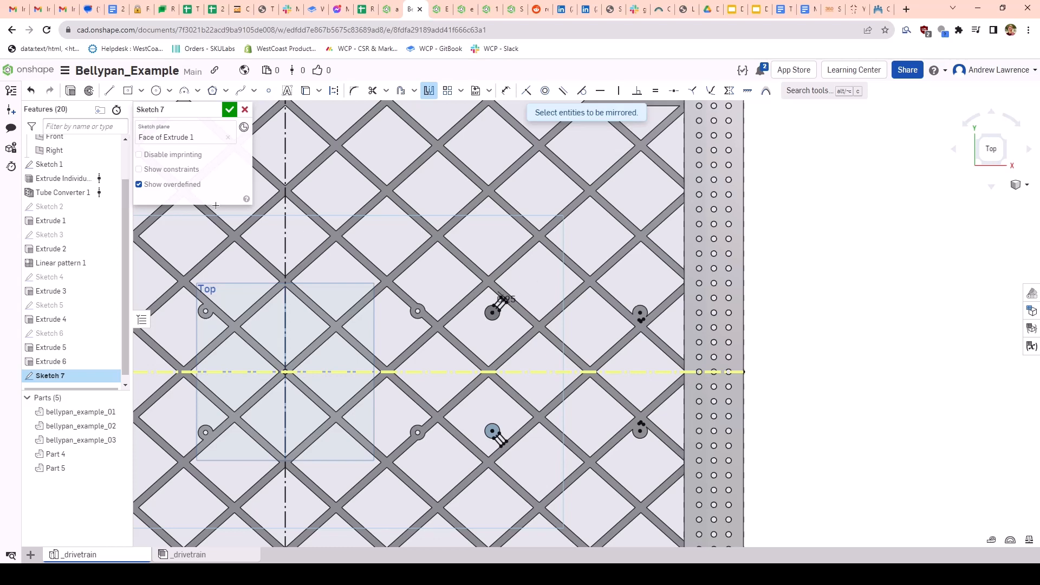
Step: Extrude the strut and gap profiles of Sketch 7 as an Add operation with bellypan_example_03 as merge scope
{"action": "key", "text": "shift+e"}
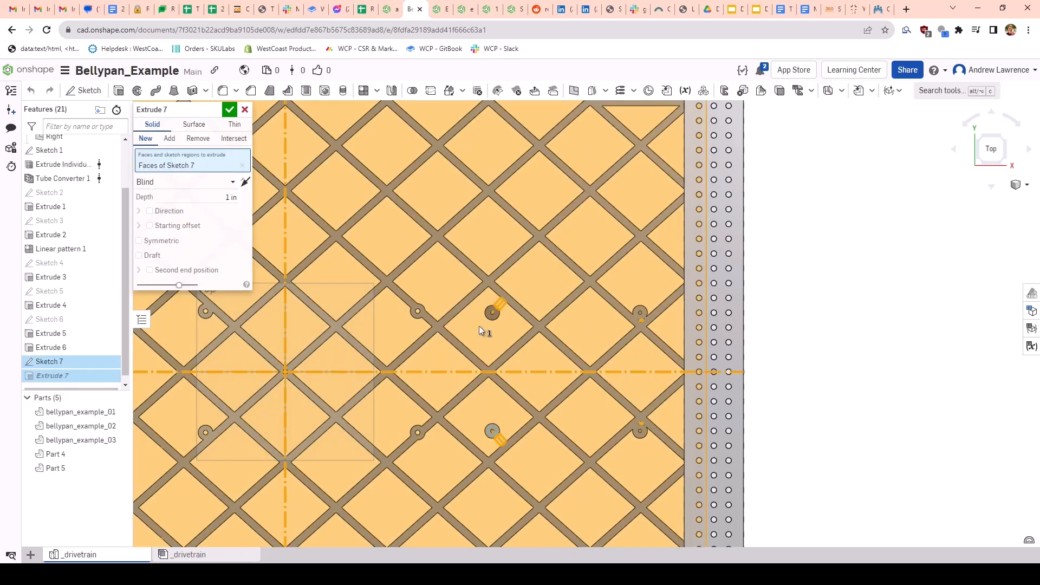
{"action": "scroll", "coordinate": [542, 333], "scroll_direction": "up", "scroll_amount": 2}
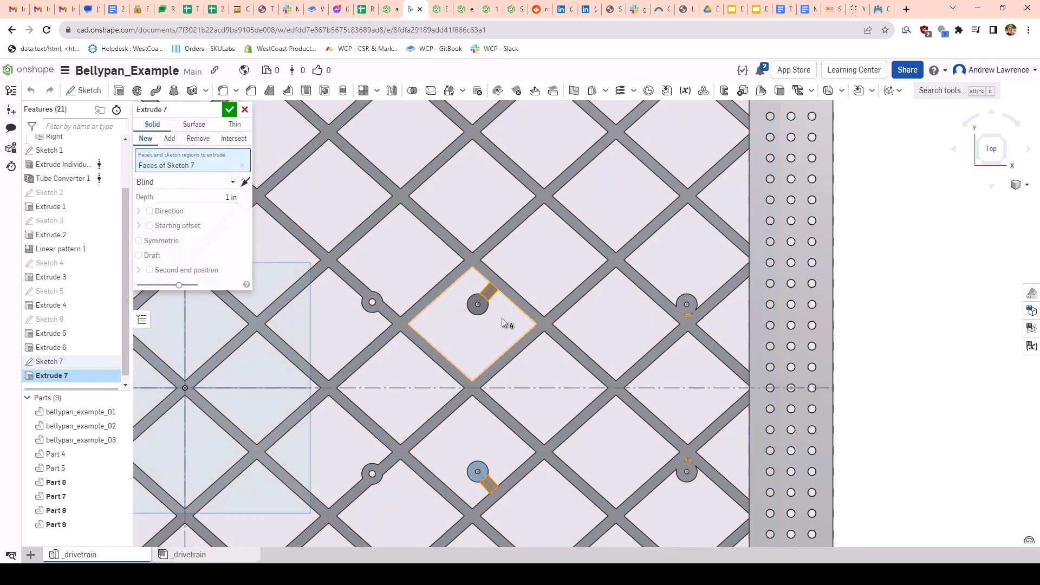
{"action": "right_click_drag", "start_coordinate": [502, 317], "coordinate": [483, 236]}
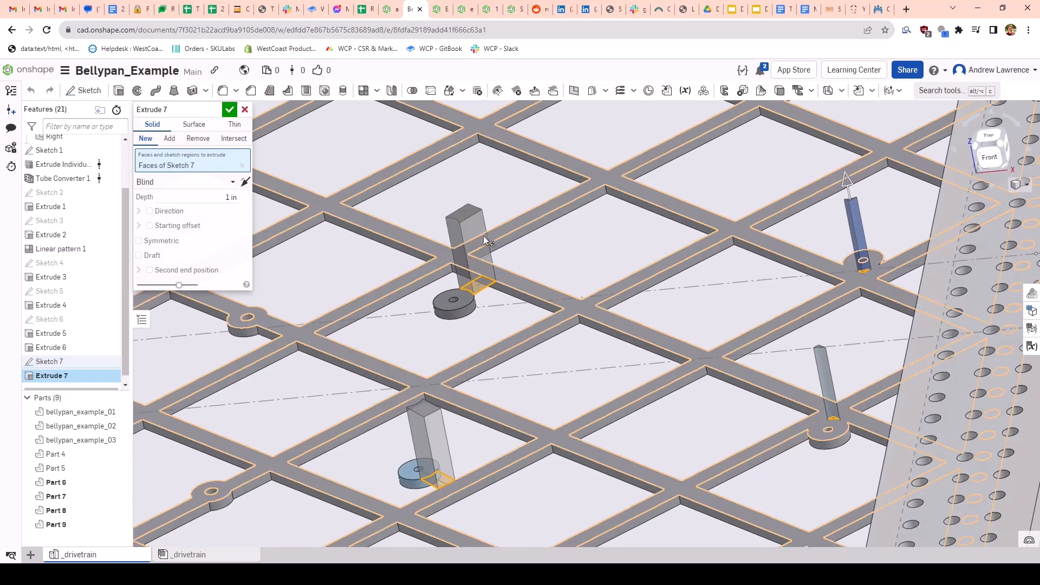
{"action": "left_click", "coordinate": [172, 146]}
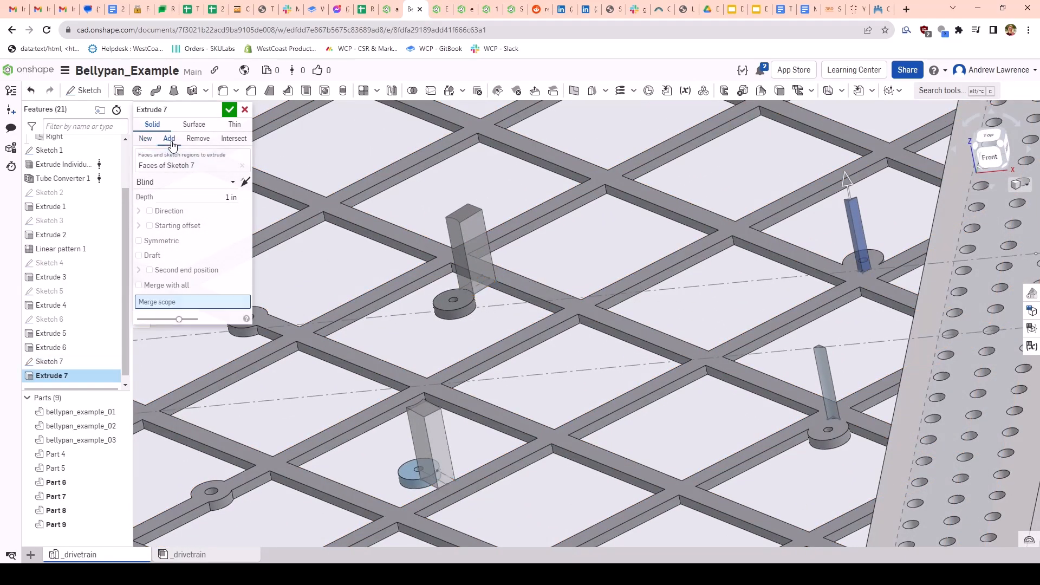
{"action": "left_click", "coordinate": [358, 215]}
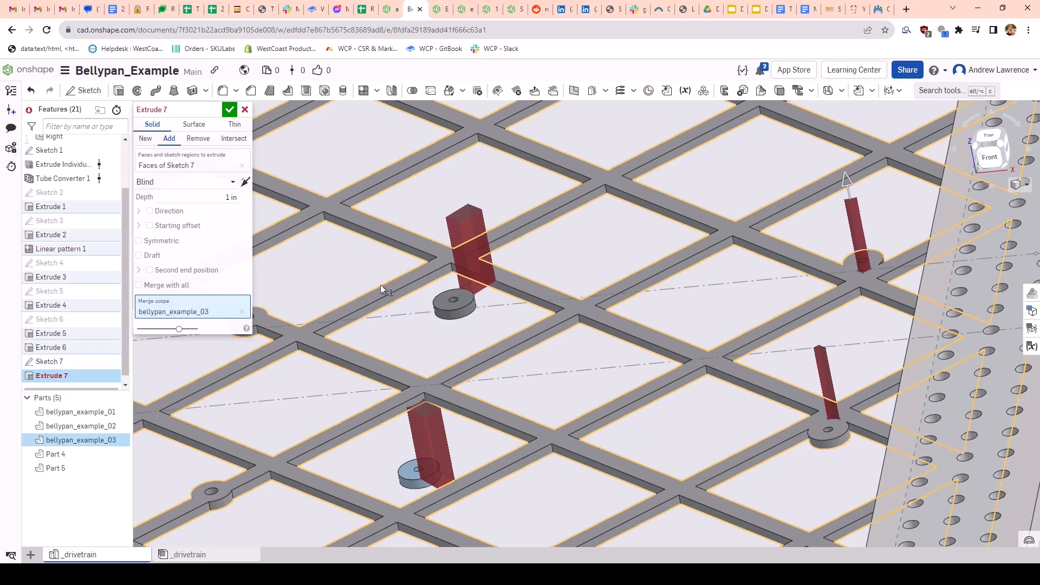
Step: End the extrusion up to the belly pan's underside face and accept it
{"action": "left_click", "coordinate": [181, 188]}
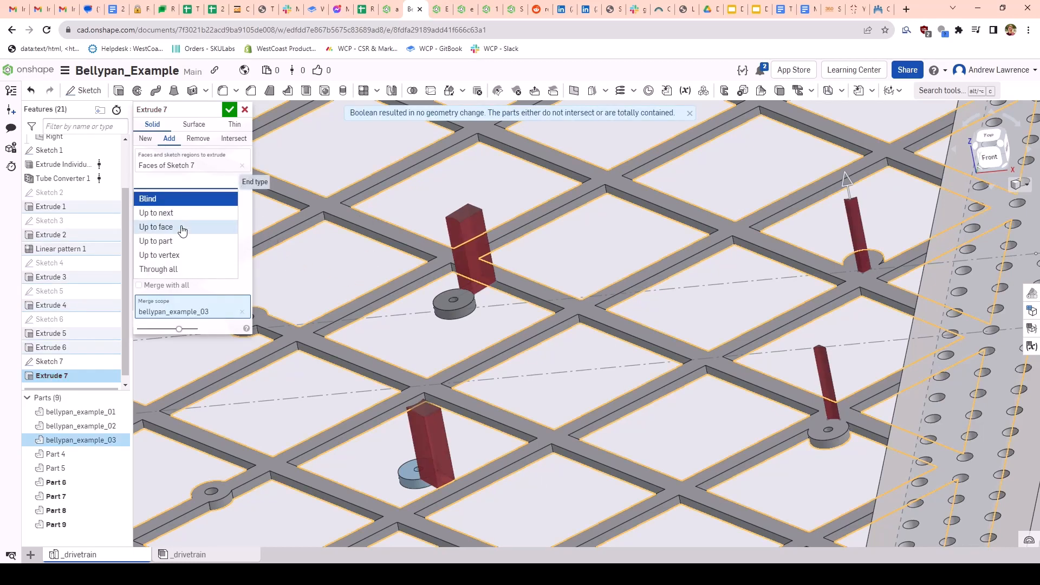
{"action": "left_click", "coordinate": [181, 231]}
{"action": "scroll", "coordinate": [449, 268], "scroll_direction": "down", "scroll_amount": 2}
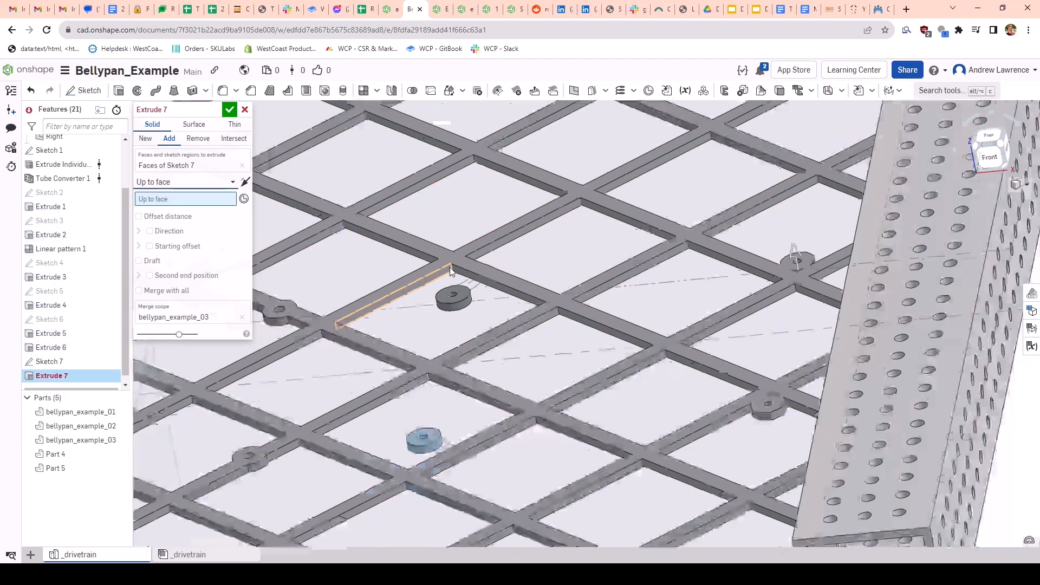
{"action": "right_click_drag", "start_coordinate": [450, 268], "coordinate": [592, 280]}
{"action": "scroll", "coordinate": [593, 280], "scroll_direction": "up", "scroll_amount": 3}
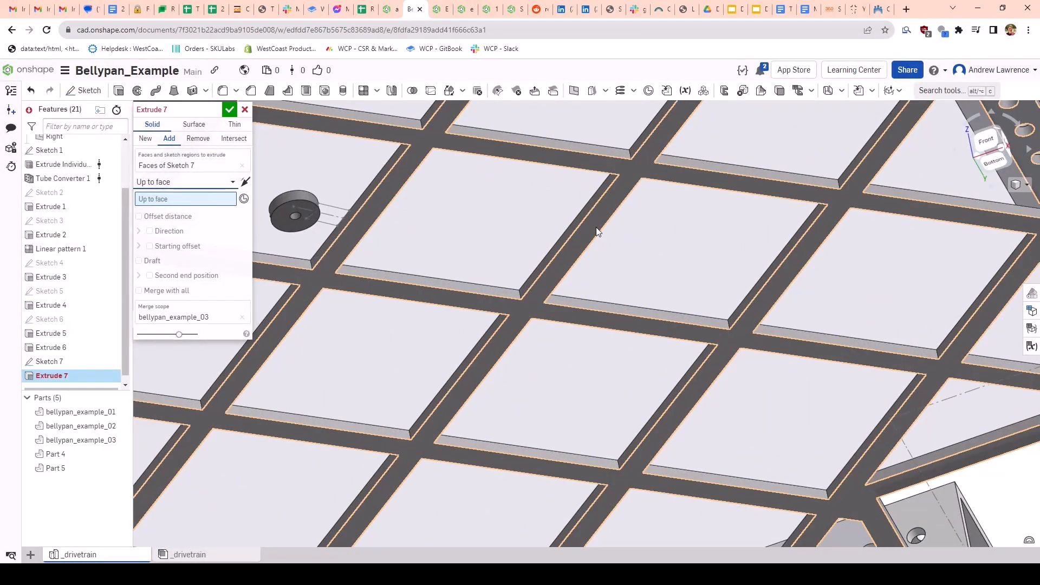
{"action": "left_click", "coordinate": [596, 227]}
{"action": "scroll", "coordinate": [596, 226], "scroll_direction": "down", "scroll_amount": 3}
{"action": "right_click_drag", "start_coordinate": [595, 226], "coordinate": [557, 298]}
{"action": "scroll", "coordinate": [588, 373], "scroll_direction": "up", "scroll_amount": 5}
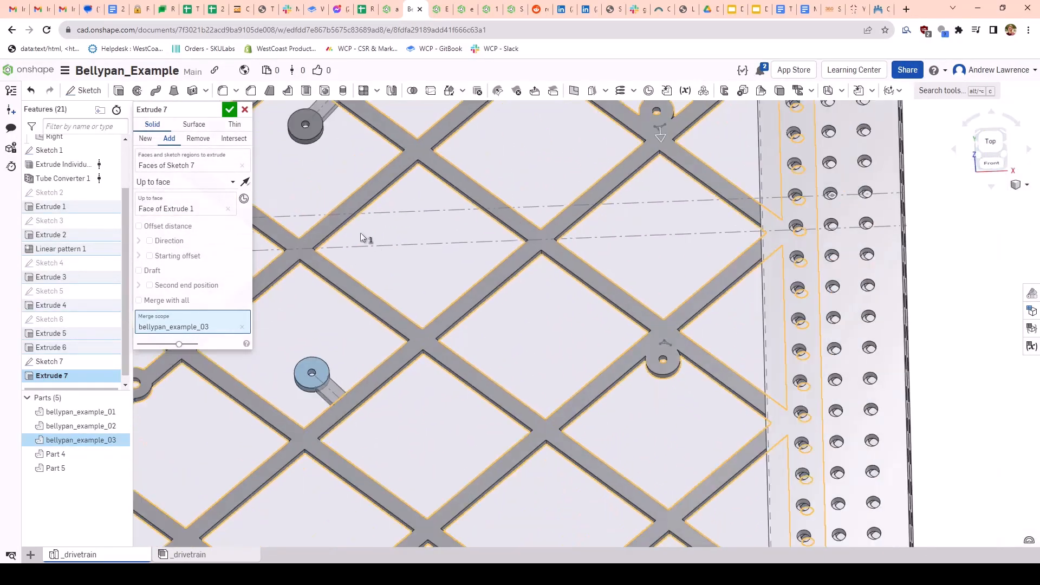
{"action": "left_click", "coordinate": [230, 110]}
Step: Edit Extrude 7 to include the upper isolated ring, Part 4, in its merge scope
{"action": "scroll", "coordinate": [499, 280], "scroll_direction": "down", "scroll_amount": 2}
{"action": "scroll", "coordinate": [499, 280], "scroll_direction": "down", "scroll_amount": 2}
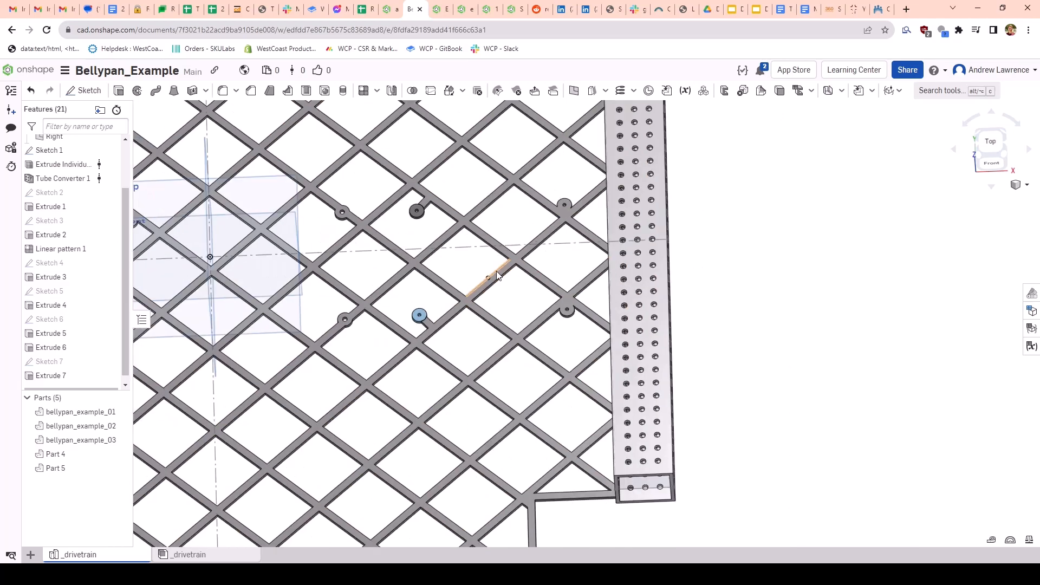
{"action": "scroll", "coordinate": [407, 165], "scroll_direction": "up", "scroll_amount": 6}
{"action": "right_click_drag", "start_coordinate": [408, 165], "coordinate": [450, 362]}
{"action": "scroll", "coordinate": [456, 363], "scroll_direction": "up", "scroll_amount": 3}
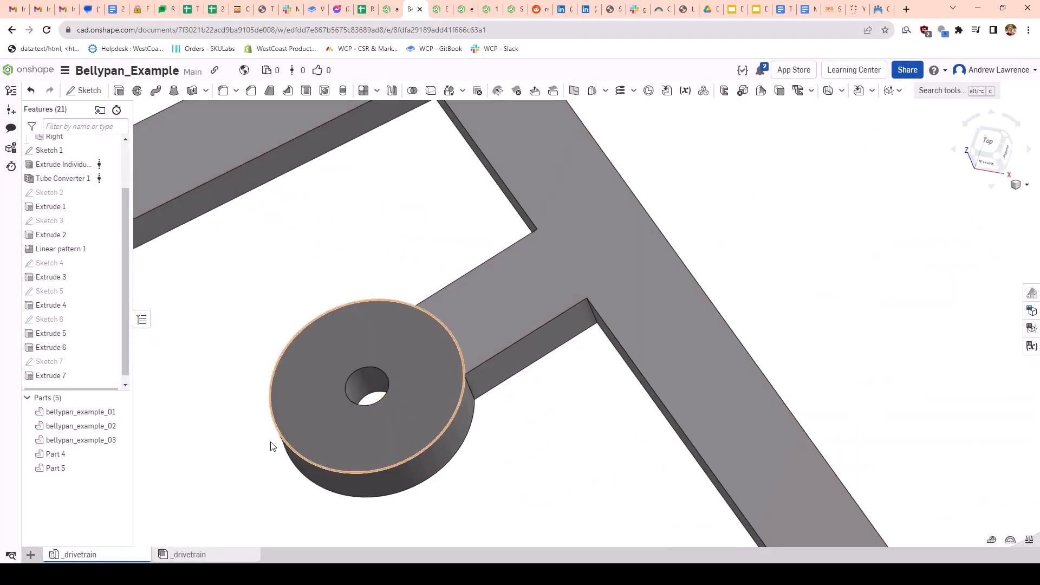
{"action": "right_click", "coordinate": [78, 440]}
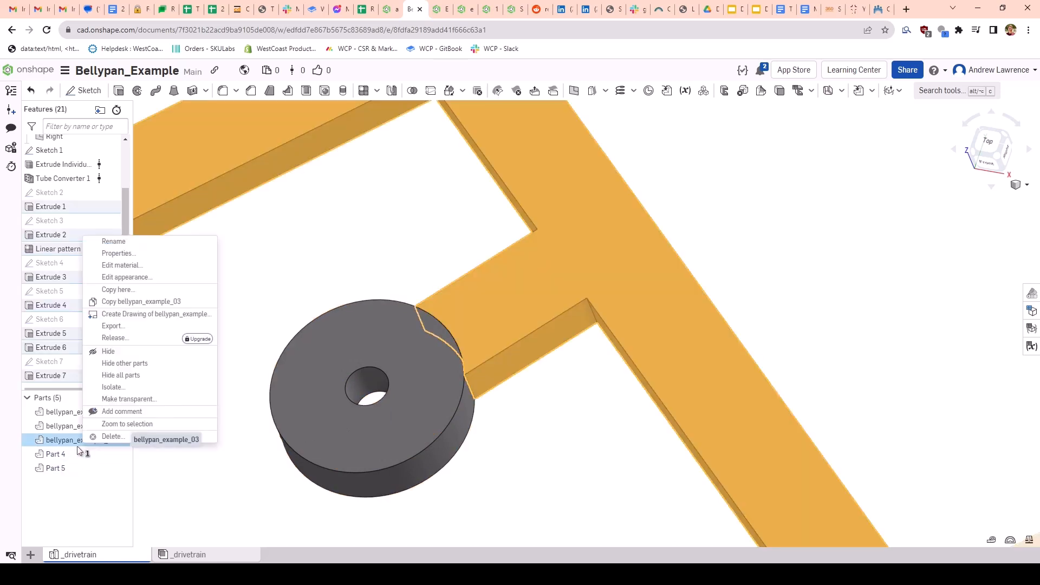
{"action": "key", "text": "Escape"}
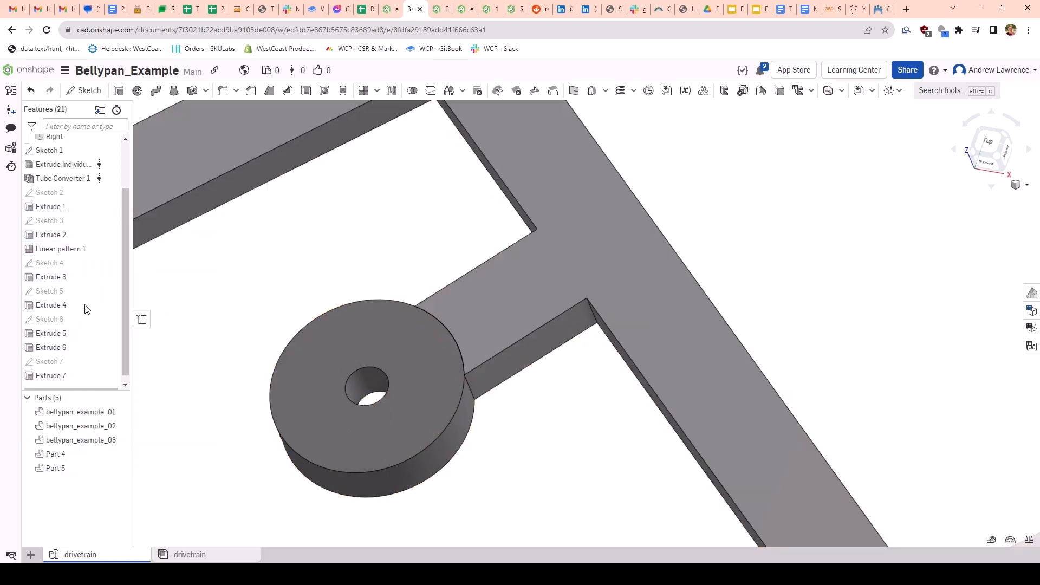
{"action": "right_click", "coordinate": [68, 370]}
{"action": "left_click", "coordinate": [106, 399]}
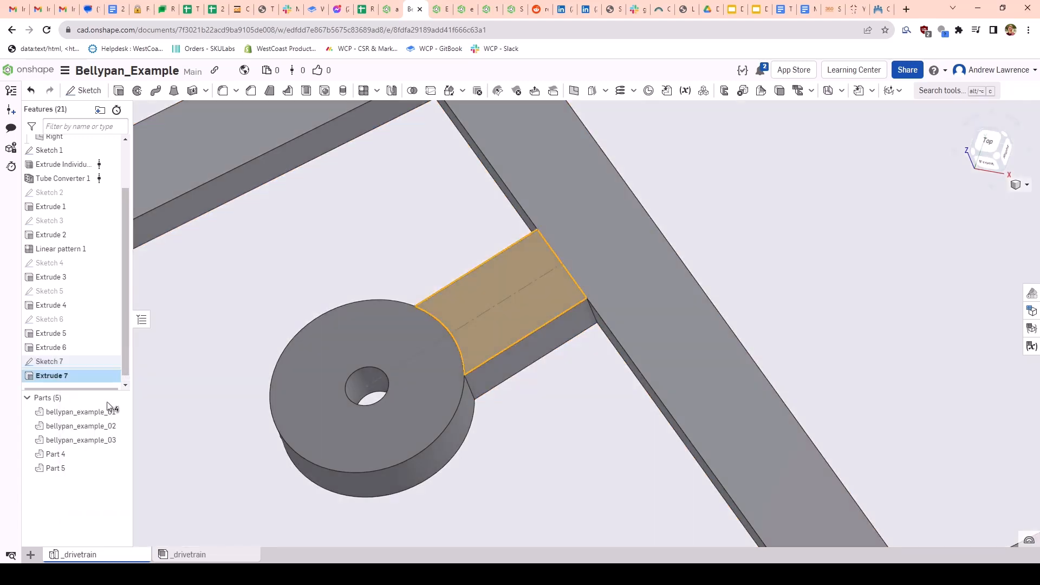
{"action": "left_click", "coordinate": [180, 332]}
{"action": "left_click", "coordinate": [418, 396]}
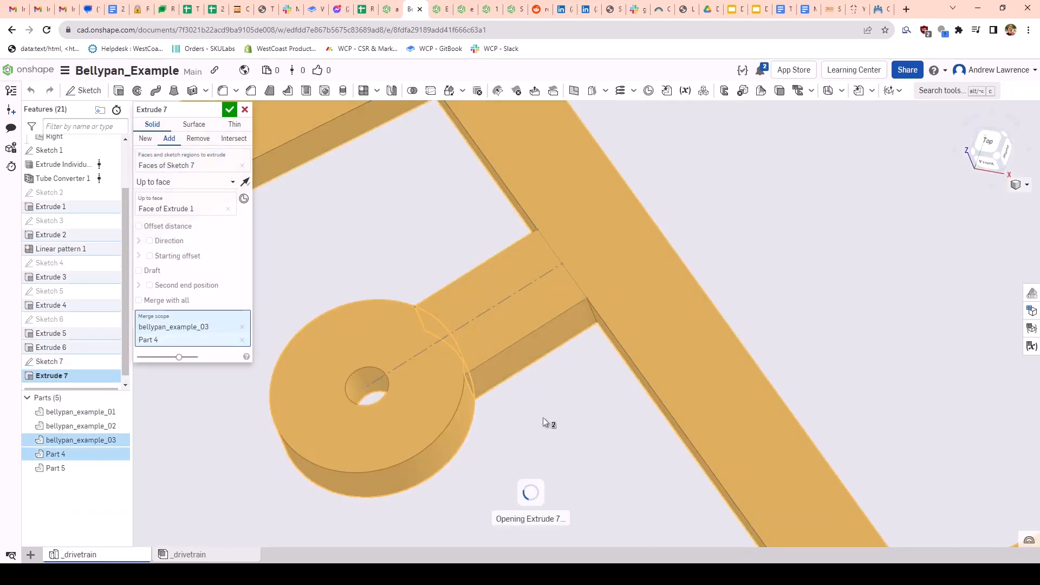
Step: Add the lower isolated ring, Part 5, to the extrusion's merge scope and accept the edit
{"action": "scroll", "coordinate": [539, 416], "scroll_direction": "down", "scroll_amount": 10}
{"action": "scroll", "coordinate": [532, 510], "scroll_direction": "up", "scroll_amount": 5}
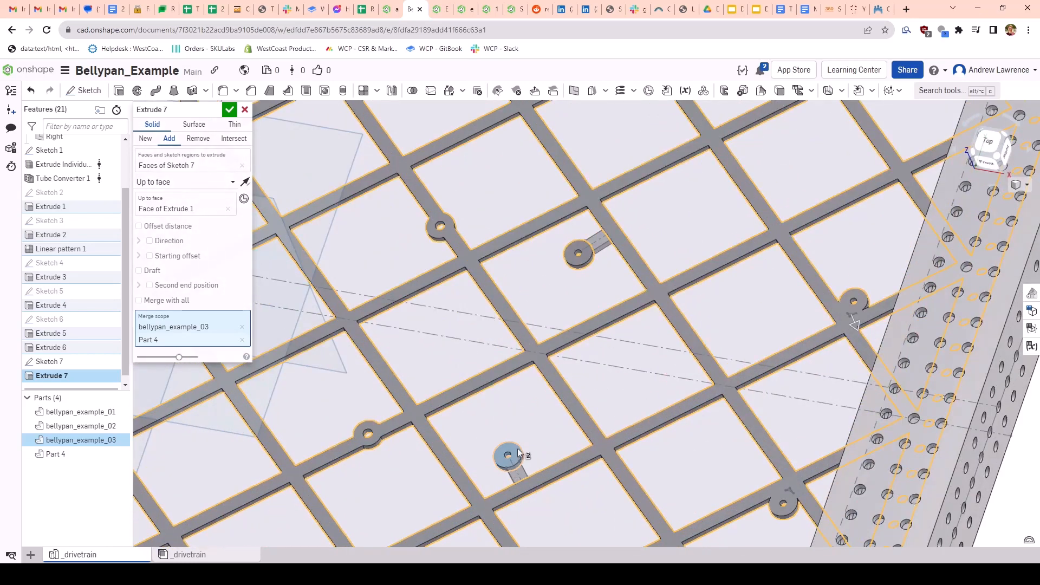
{"action": "left_click", "coordinate": [517, 448]}
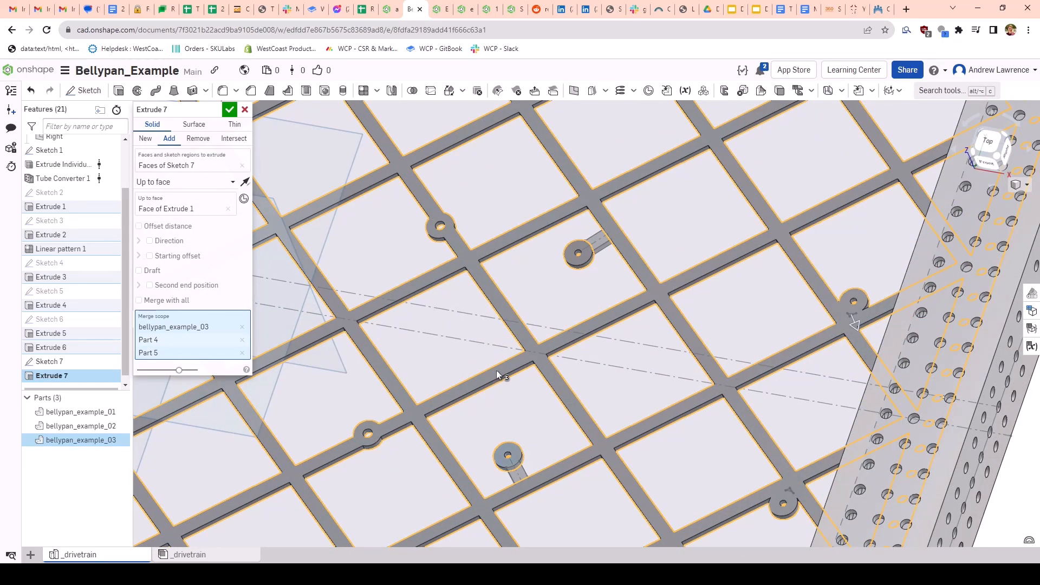
{"action": "left_click", "coordinate": [233, 109]}
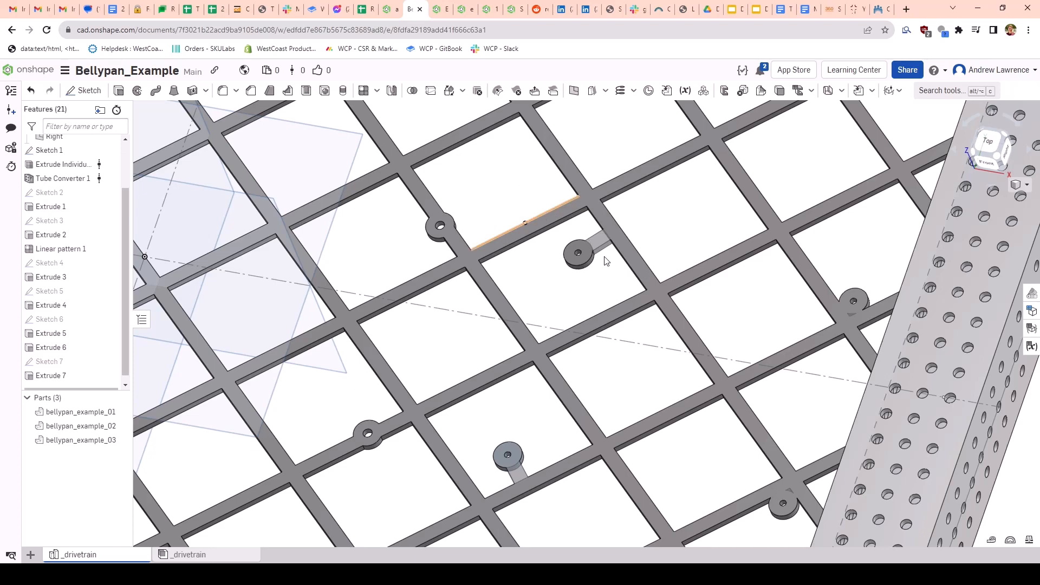
{"action": "scroll", "coordinate": [604, 261], "scroll_direction": "down", "scroll_amount": 2}
{"action": "scroll", "coordinate": [613, 238], "scroll_direction": "up", "scroll_amount": 7}
{"action": "right_click_drag", "start_coordinate": [574, 270], "coordinate": [593, 269]}
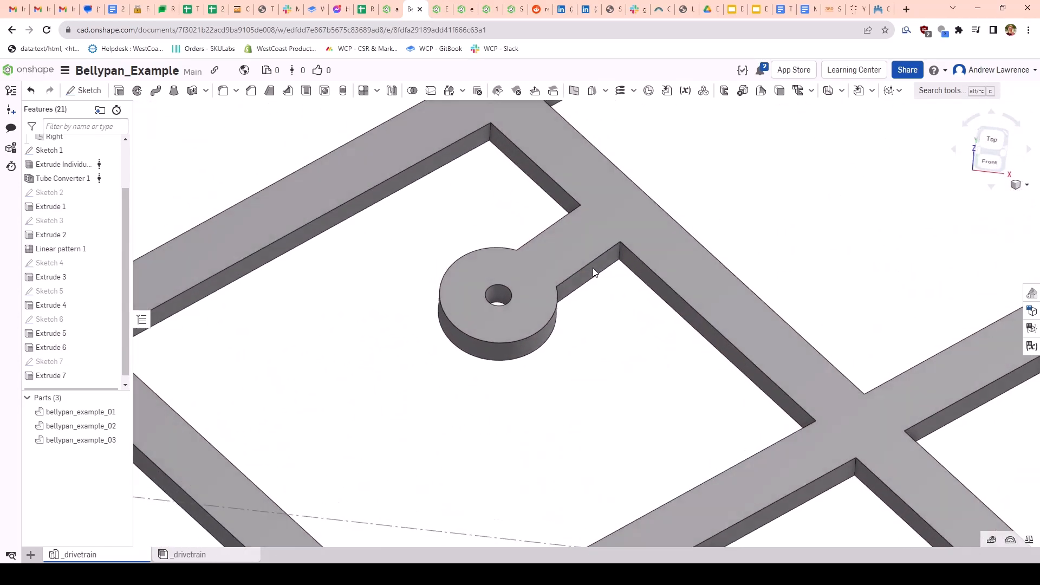
{"action": "scroll", "coordinate": [593, 271], "scroll_direction": "down", "scroll_amount": 8}
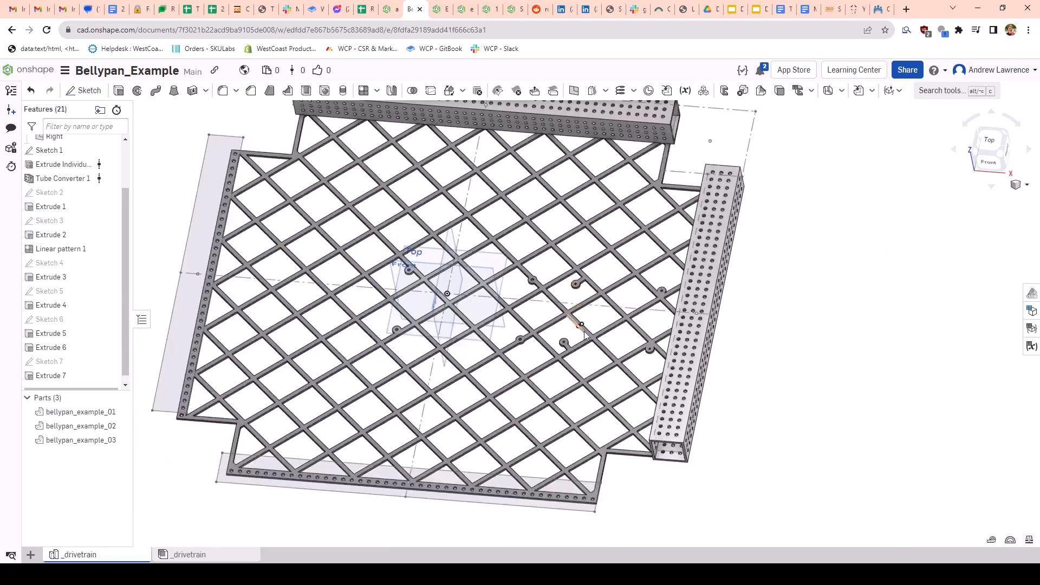
{"action": "right_click_drag", "start_coordinate": [584, 331], "coordinate": [444, 340]}
{"action": "scroll", "coordinate": [485, 344], "scroll_direction": "up", "scroll_amount": 6}
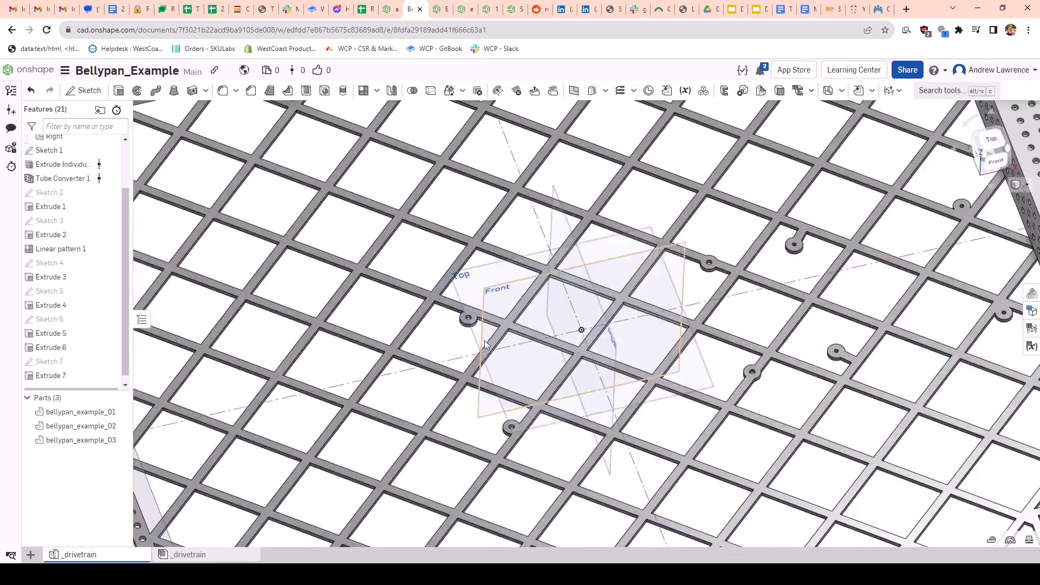
{"action": "scroll", "coordinate": [539, 370], "scroll_direction": "down", "scroll_amount": 5}
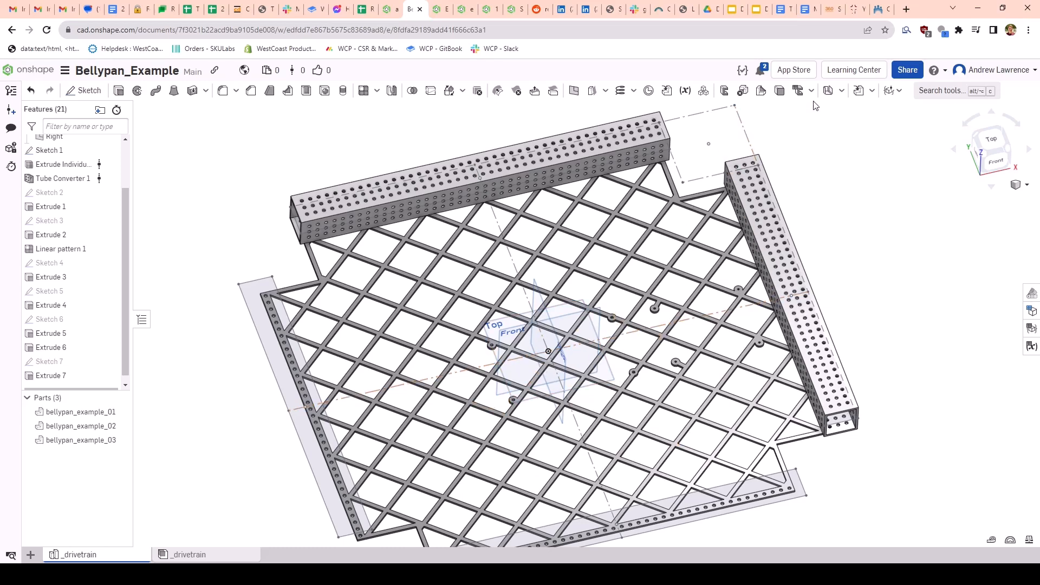
{"action": "left_click", "coordinate": [872, 90]}
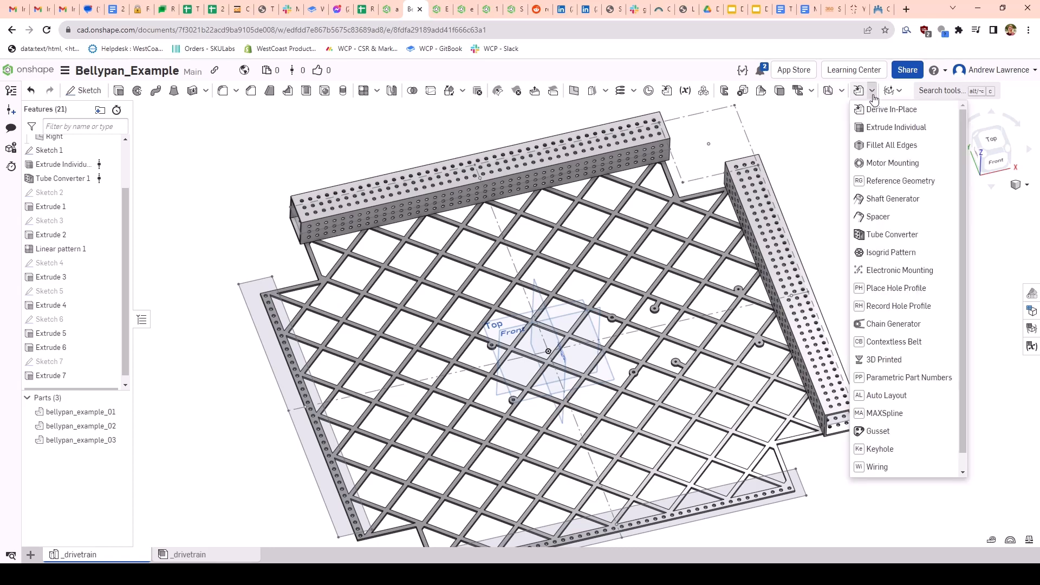
{"action": "left_click", "coordinate": [867, 147]}
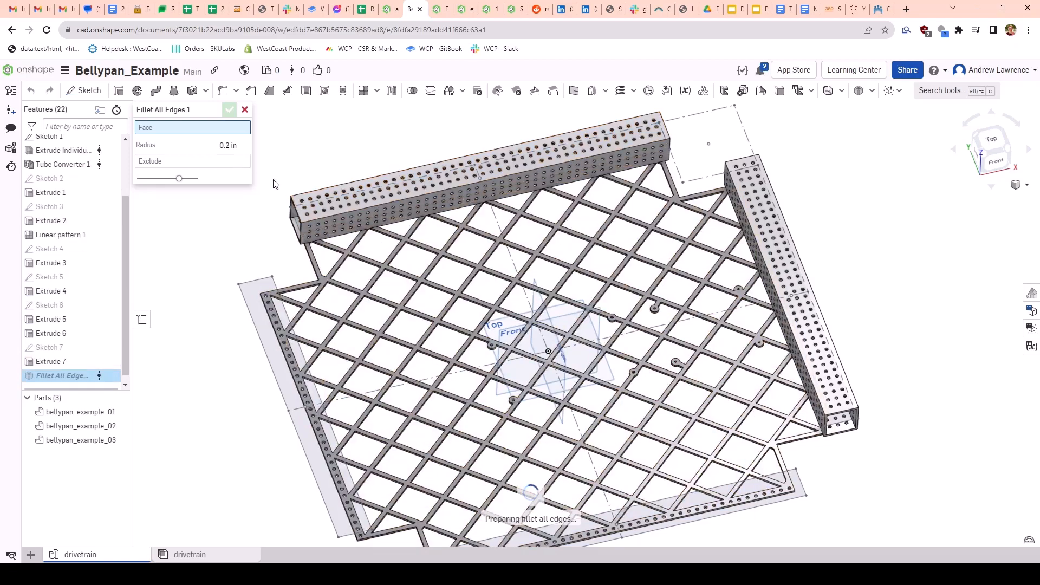
{"action": "scroll", "coordinate": [424, 296], "scroll_direction": "up", "scroll_amount": 10}
{"action": "scroll", "coordinate": [409, 292], "scroll_direction": "down", "scroll_amount": 3}
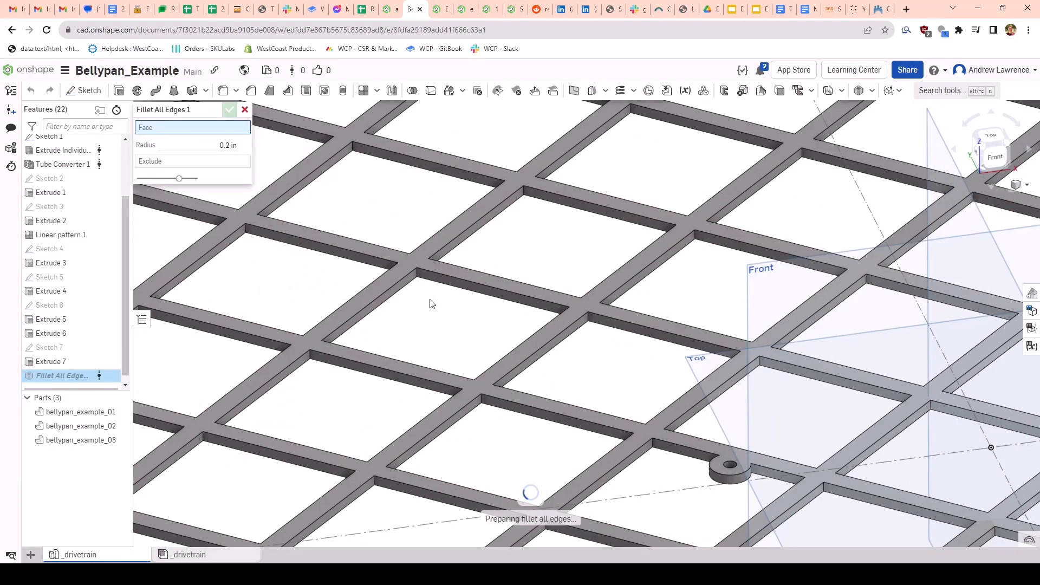
{"action": "key", "text": "f"}
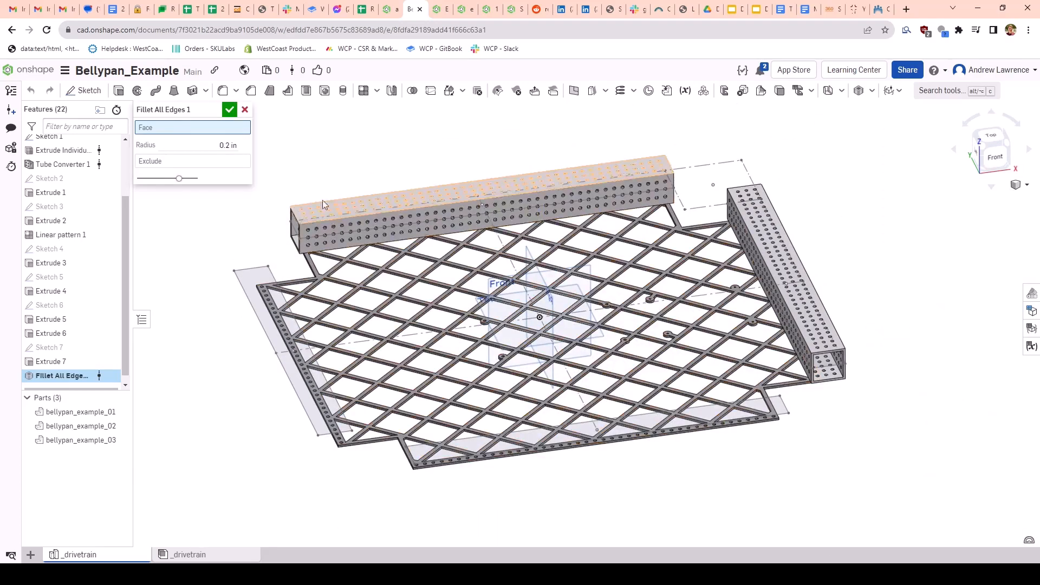
{"action": "left_click", "coordinate": [245, 110]}
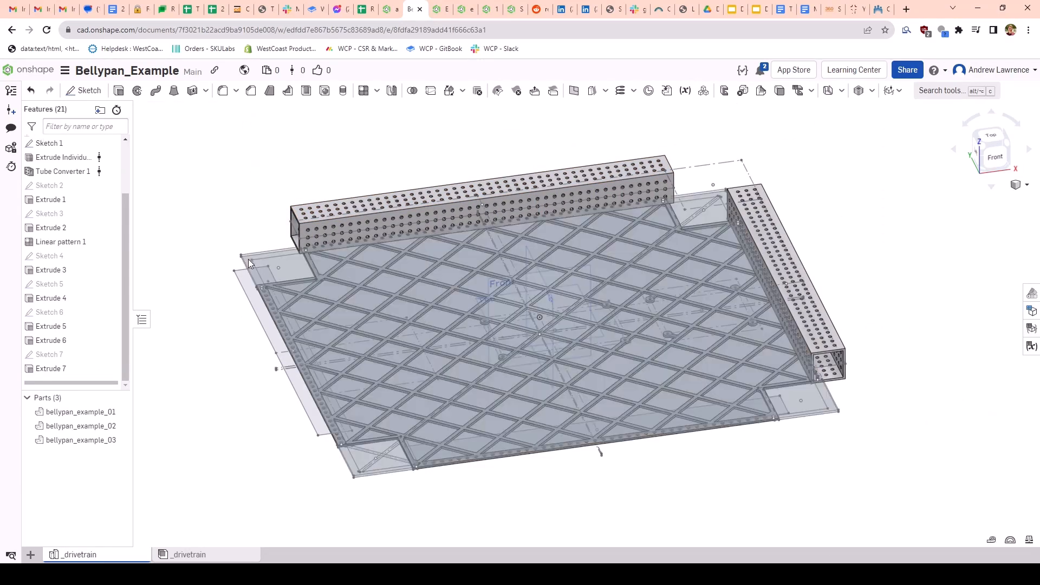
Step: Start an edge fillet with a 0.25 in radius on the two outer corner edges beside the belly pan's front-left notch
{"action": "key", "text": "shift+f"}
{"action": "scroll", "coordinate": [259, 292], "scroll_direction": "up", "scroll_amount": 5}
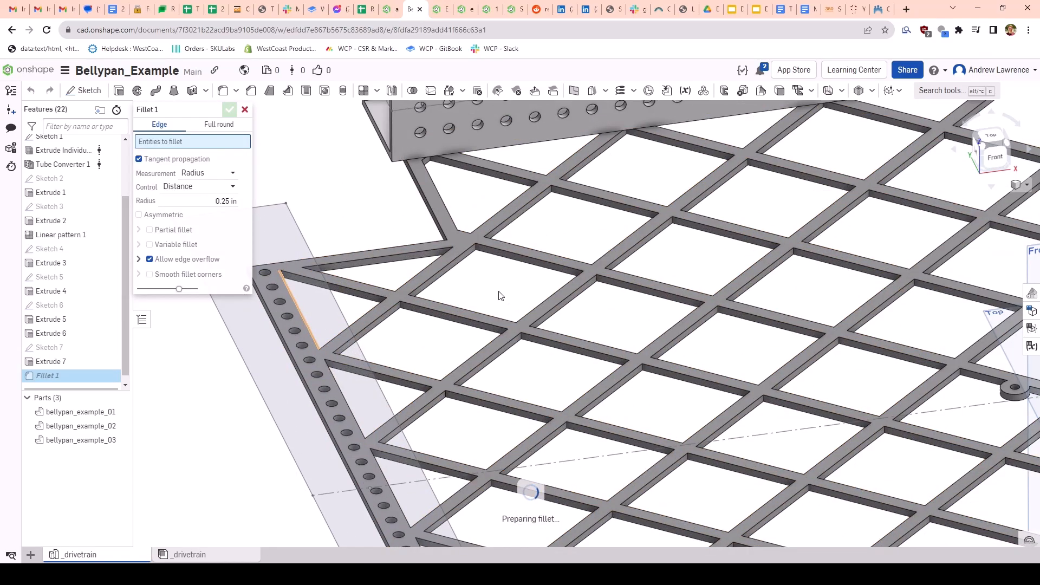
{"action": "scroll", "coordinate": [482, 297], "scroll_direction": "down", "scroll_amount": 5}
{"action": "scroll", "coordinate": [558, 476], "scroll_direction": "up", "scroll_amount": 10}
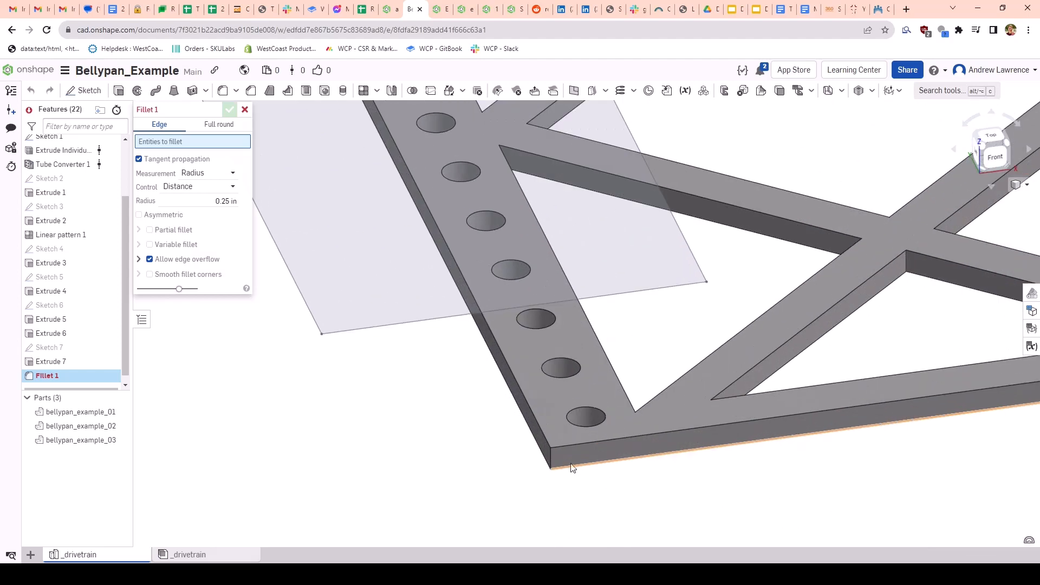
{"action": "left_click", "coordinate": [550, 453]}
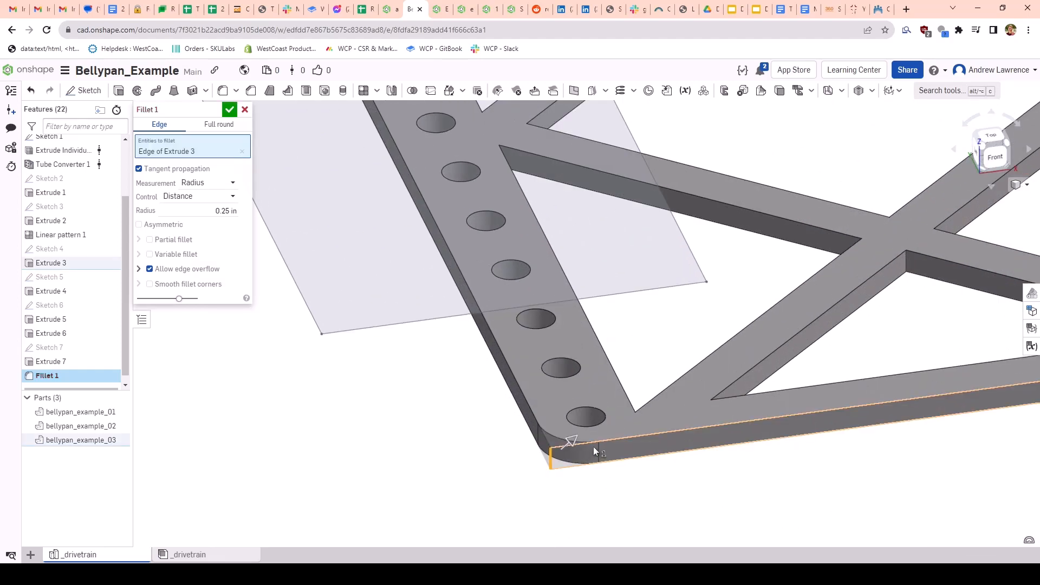
{"action": "scroll", "coordinate": [593, 447], "scroll_direction": "down", "scroll_amount": 5}
{"action": "scroll", "coordinate": [750, 398], "scroll_direction": "up", "scroll_amount": 3}
{"action": "scroll", "coordinate": [819, 537], "scroll_direction": "up", "scroll_amount": 3}
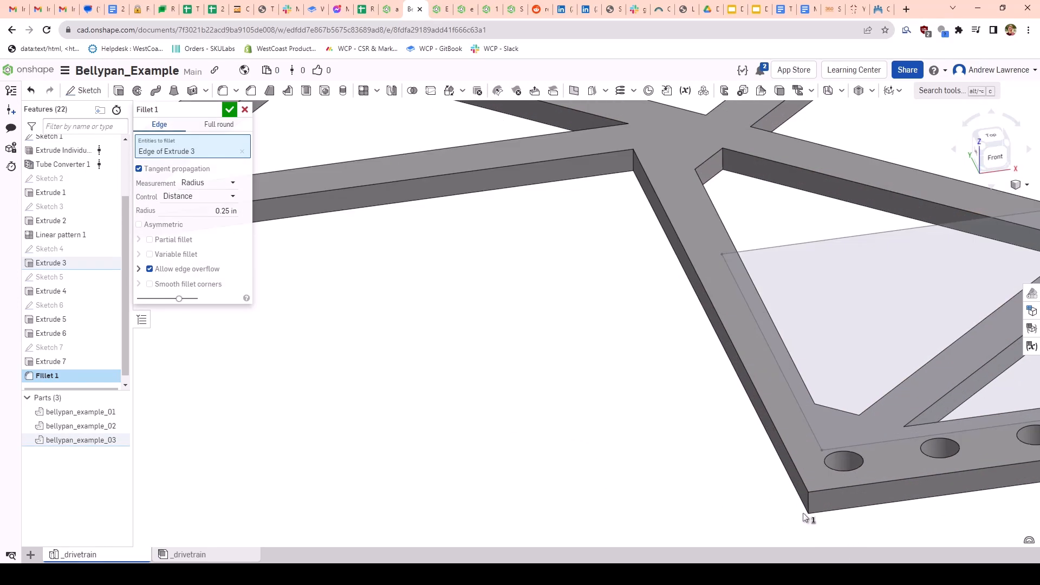
{"action": "left_click", "coordinate": [809, 509]}
{"action": "scroll", "coordinate": [801, 489], "scroll_direction": "down", "scroll_amount": 5}
{"action": "scroll", "coordinate": [704, 428], "scroll_direction": "up", "scroll_amount": 3}
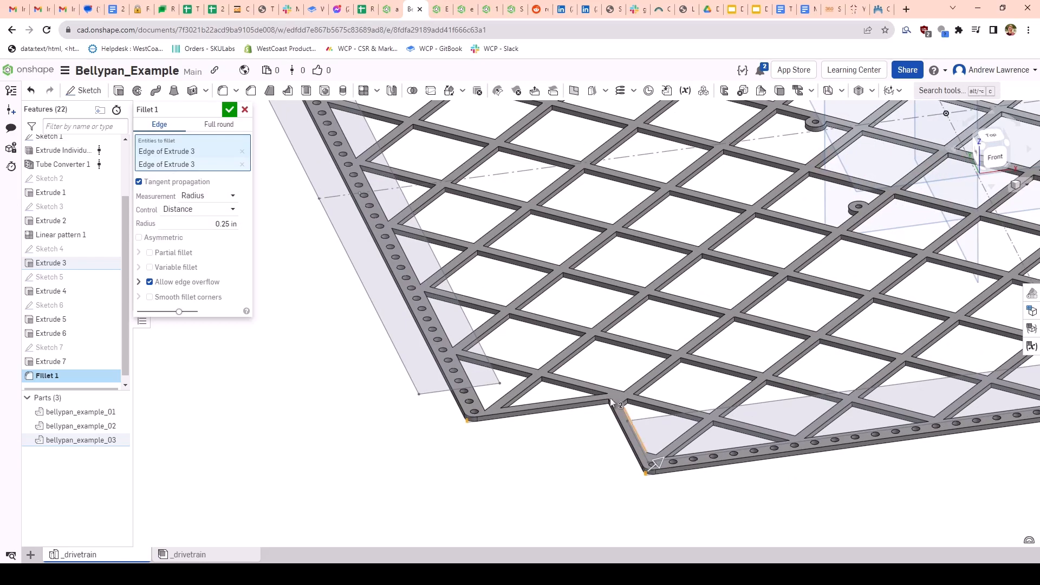
Step: Add the two outer corner edges beside the belly pan's front-right notch to the fillet
{"action": "scroll", "coordinate": [606, 402], "scroll_direction": "down", "scroll_amount": 5}
{"action": "scroll", "coordinate": [711, 401], "scroll_direction": "up", "scroll_amount": 6}
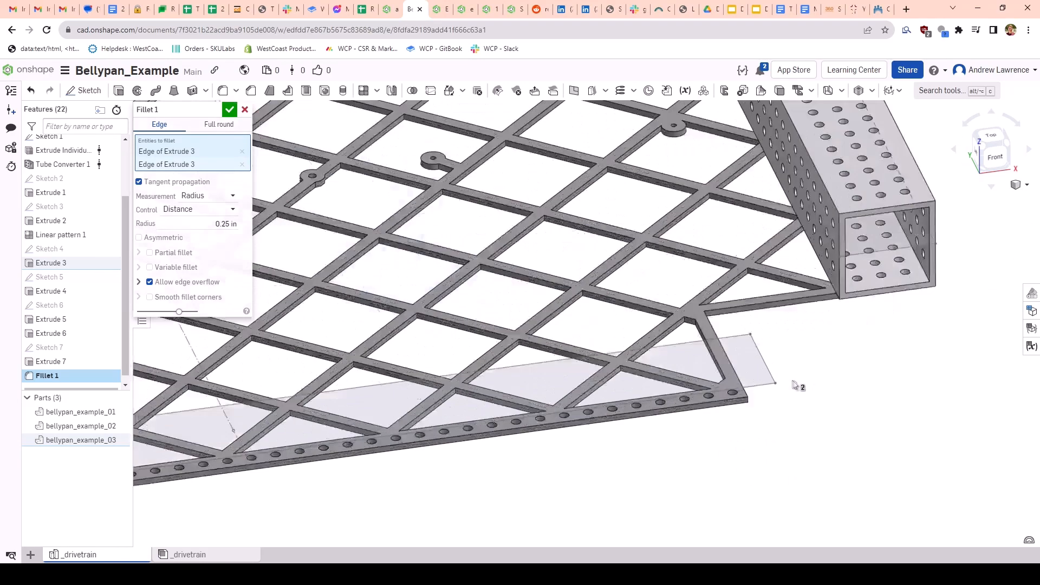
{"action": "left_click", "coordinate": [769, 402]}
{"action": "scroll", "coordinate": [704, 347], "scroll_direction": "down", "scroll_amount": 3}
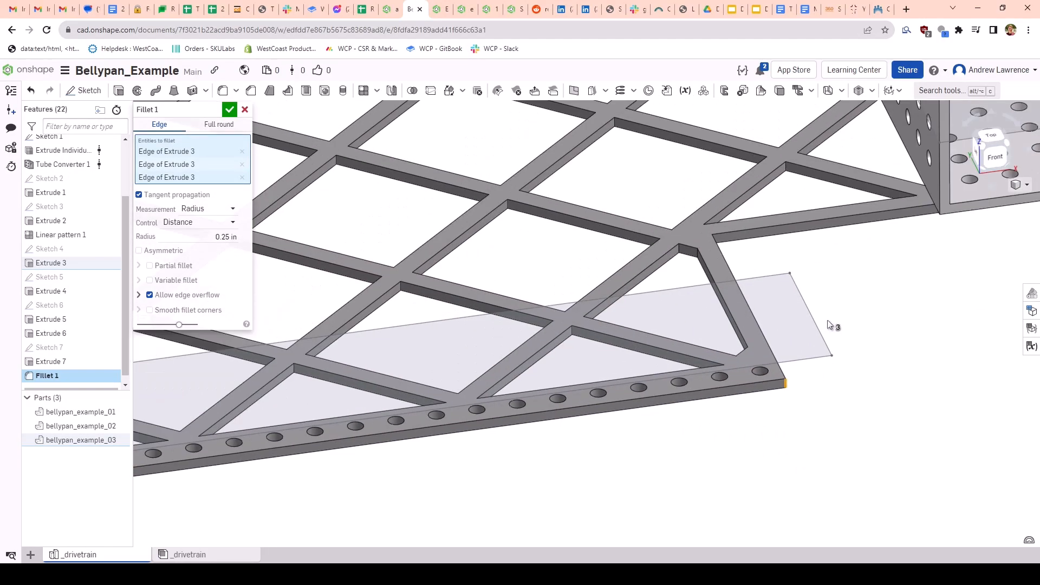
{"action": "right_click_drag", "start_coordinate": [690, 328], "coordinate": [665, 306]}
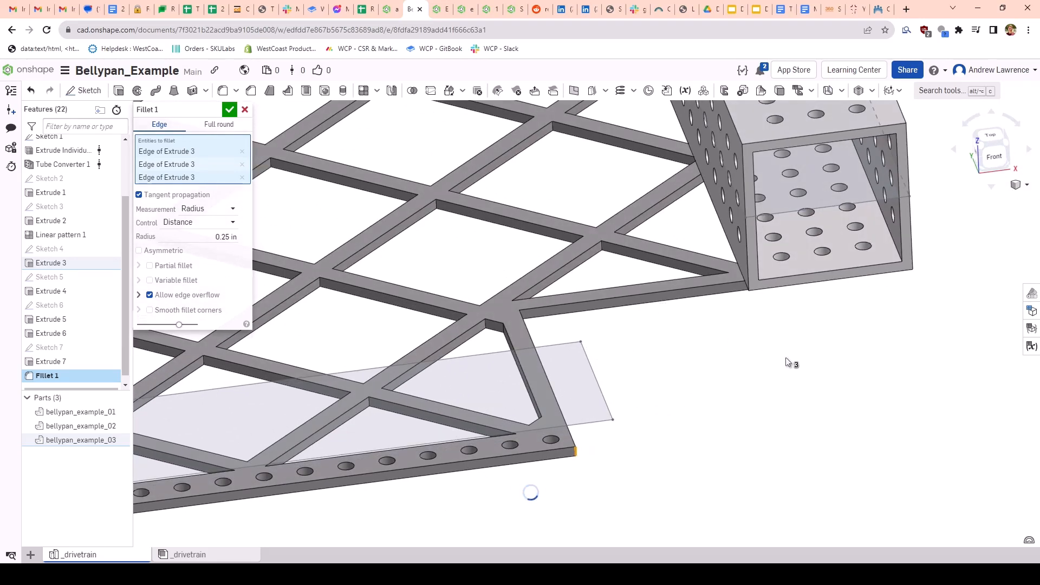
{"action": "right_click_drag", "start_coordinate": [787, 361], "coordinate": [691, 221]}
{"action": "left_click", "coordinate": [704, 215]}
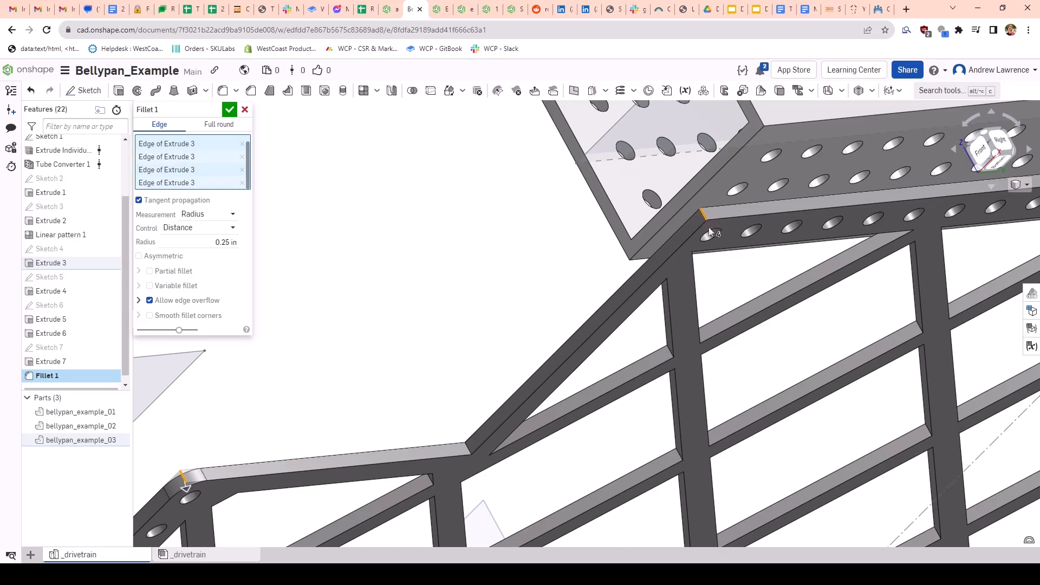
Step: Add the two outer corner edges beside the belly pan's back-right notch to the fillet
{"action": "scroll", "coordinate": [719, 273], "scroll_direction": "down", "scroll_amount": 4}
{"action": "middle_click_drag", "start_coordinate": [723, 275], "coordinate": [184, 377]}
{"action": "scroll", "coordinate": [593, 343], "scroll_direction": "up", "scroll_amount": 2}
{"action": "right_click_drag", "start_coordinate": [593, 342], "coordinate": [609, 288]}
{"action": "scroll", "coordinate": [609, 288], "scroll_direction": "up", "scroll_amount": 3}
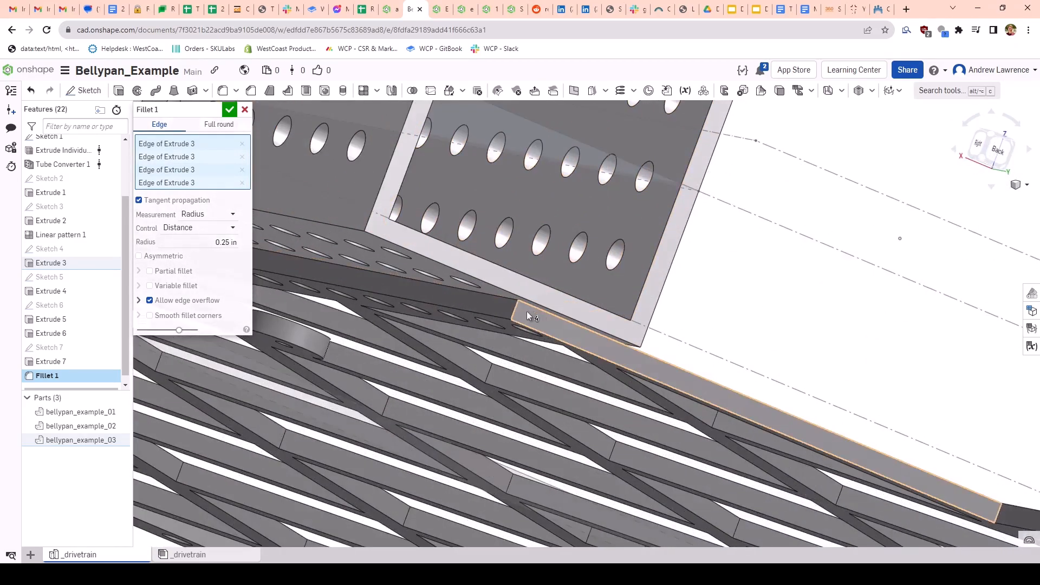
{"action": "left_click", "coordinate": [514, 309]}
{"action": "scroll", "coordinate": [773, 402], "scroll_direction": "down", "scroll_amount": 4}
{"action": "middle_click_drag", "start_coordinate": [772, 402], "coordinate": [588, 353]}
{"action": "scroll", "coordinate": [825, 426], "scroll_direction": "up", "scroll_amount": 2}
{"action": "left_click", "coordinate": [753, 366]}
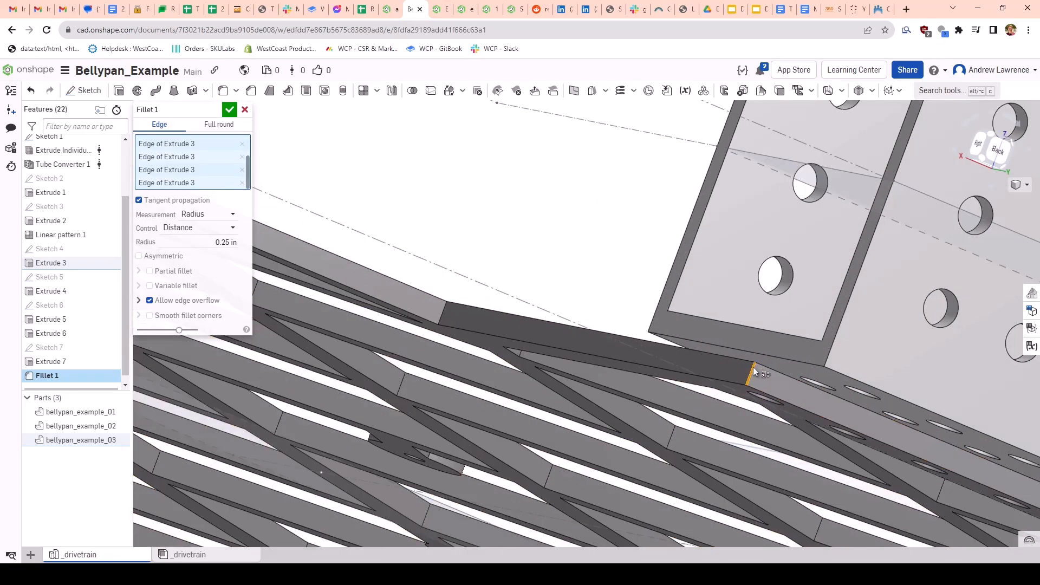
Step: Add the two outer corner edges beside the belly pan's back-left notch to the fillet
{"action": "scroll", "coordinate": [740, 385], "scroll_direction": "down", "scroll_amount": 5}
{"action": "scroll", "coordinate": [899, 469], "scroll_direction": "up", "scroll_amount": 4}
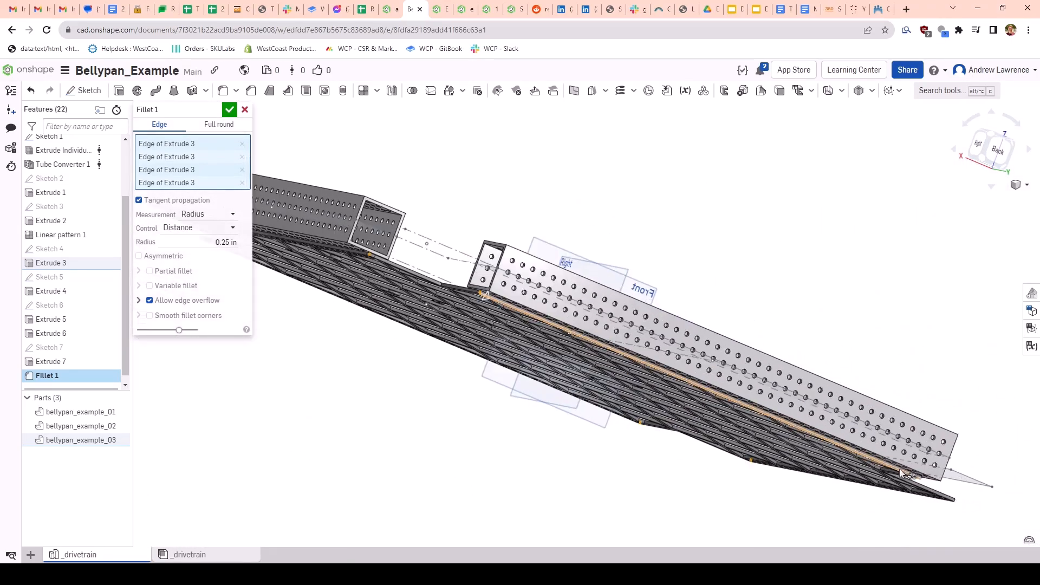
{"action": "scroll", "coordinate": [899, 478], "scroll_direction": "up", "scroll_amount": 5}
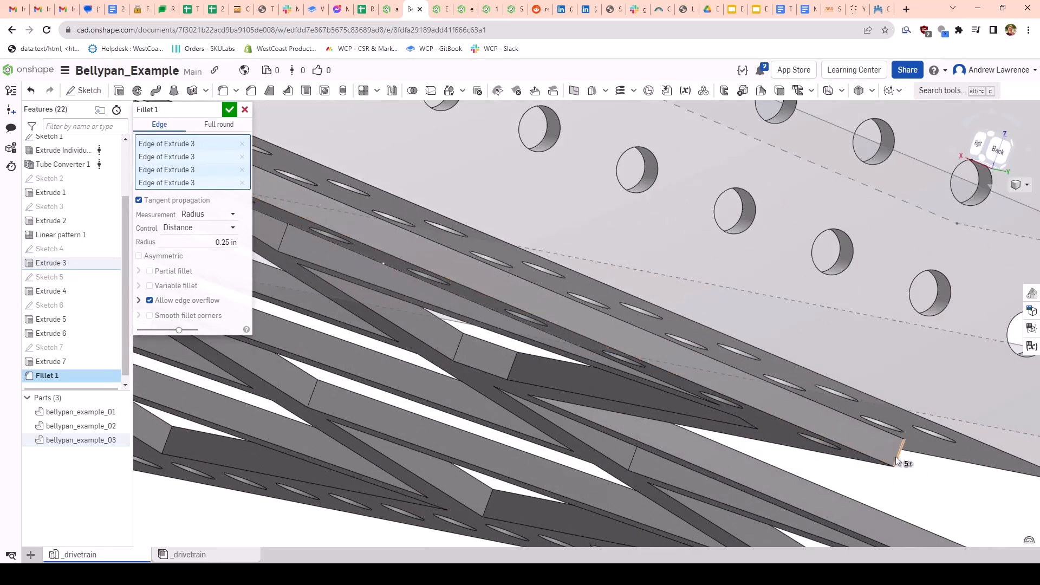
{"action": "scroll", "coordinate": [900, 460], "scroll_direction": "down", "scroll_amount": 4}
{"action": "scroll", "coordinate": [684, 390], "scroll_direction": "up", "scroll_amount": 4}
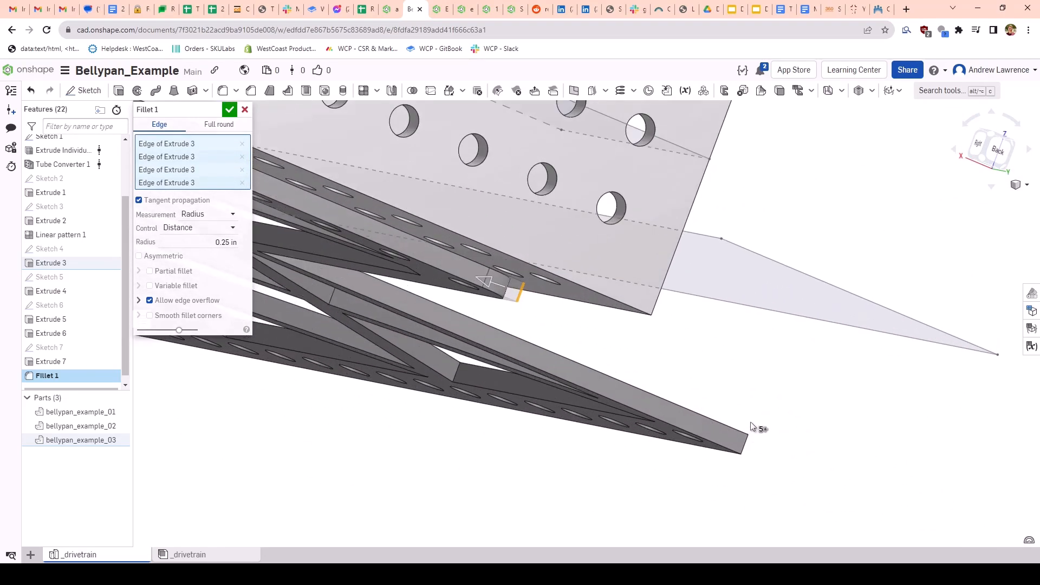
{"action": "scroll", "coordinate": [746, 441], "scroll_direction": "up", "scroll_amount": 2}
{"action": "left_click", "coordinate": [744, 450]}
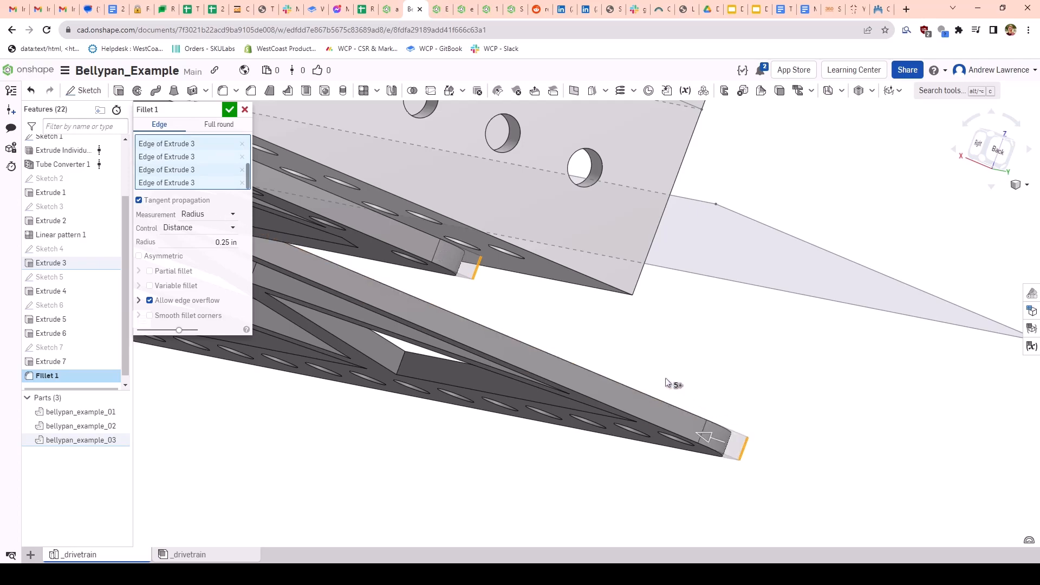
Step: Check the rounded outer corners around the belly pan and accept the fillet
{"action": "scroll", "coordinate": [663, 381], "scroll_direction": "down", "scroll_amount": 1}
{"action": "right_click_drag", "start_coordinate": [663, 380], "coordinate": [596, 408]}
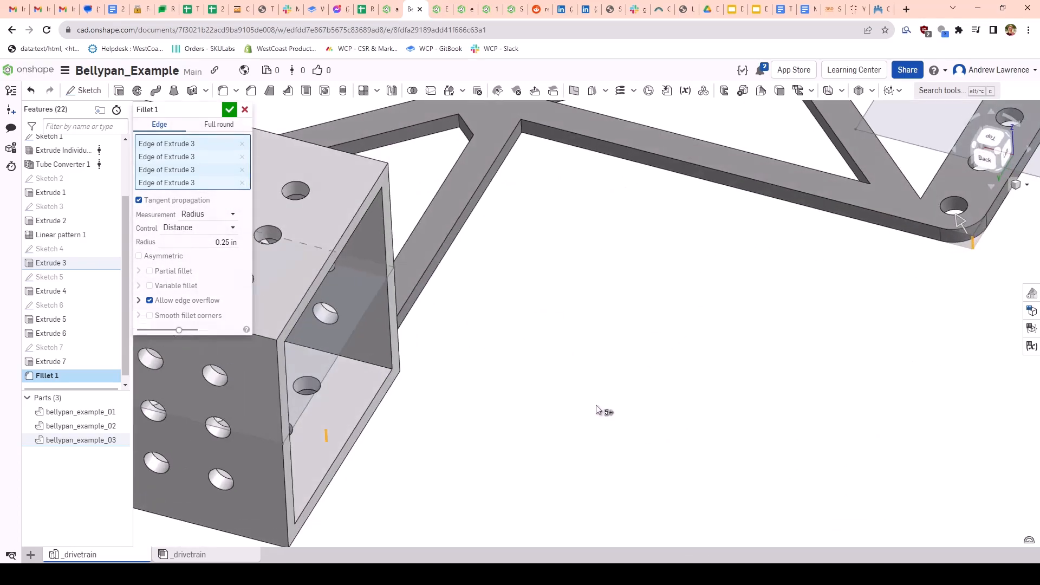
{"action": "scroll", "coordinate": [585, 322], "scroll_direction": "down", "scroll_amount": 2}
{"action": "scroll", "coordinate": [578, 292], "scroll_direction": "down", "scroll_amount": 3}
{"action": "scroll", "coordinate": [678, 317], "scroll_direction": "up", "scroll_amount": 5}
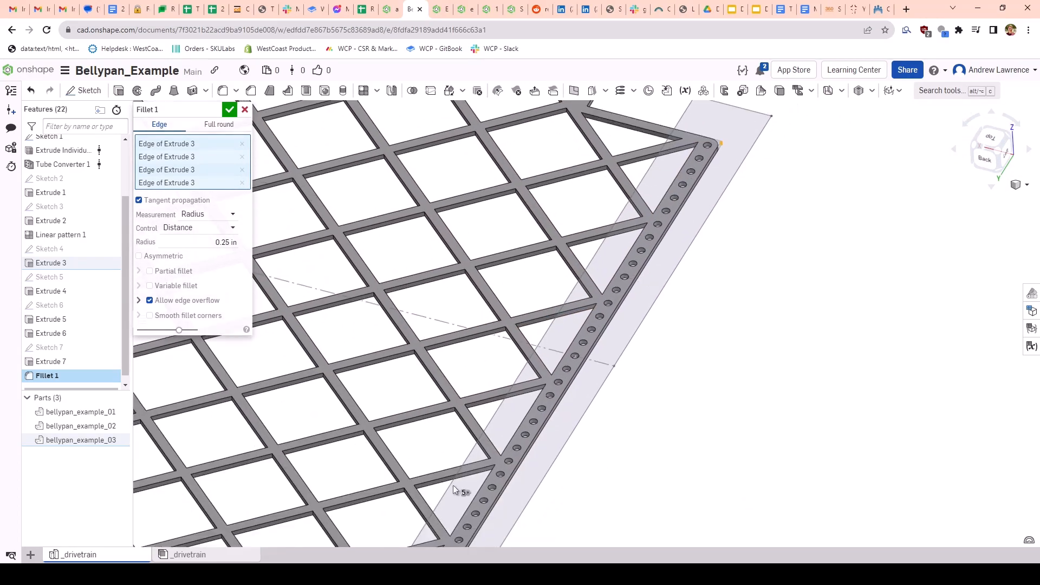
{"action": "scroll", "coordinate": [522, 315], "scroll_direction": "down", "scroll_amount": 4}
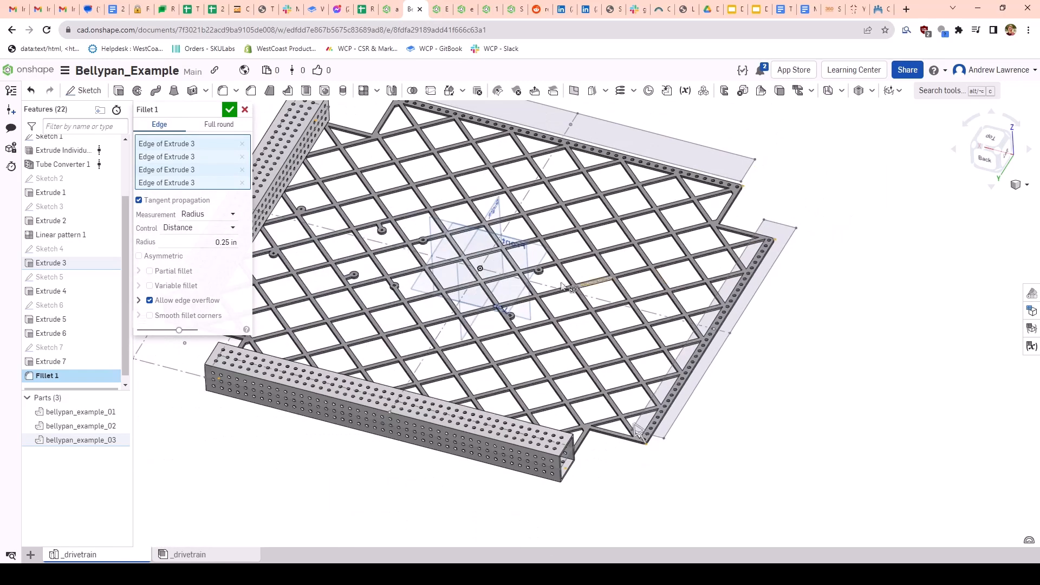
{"action": "scroll", "coordinate": [643, 461], "scroll_direction": "up", "scroll_amount": 5}
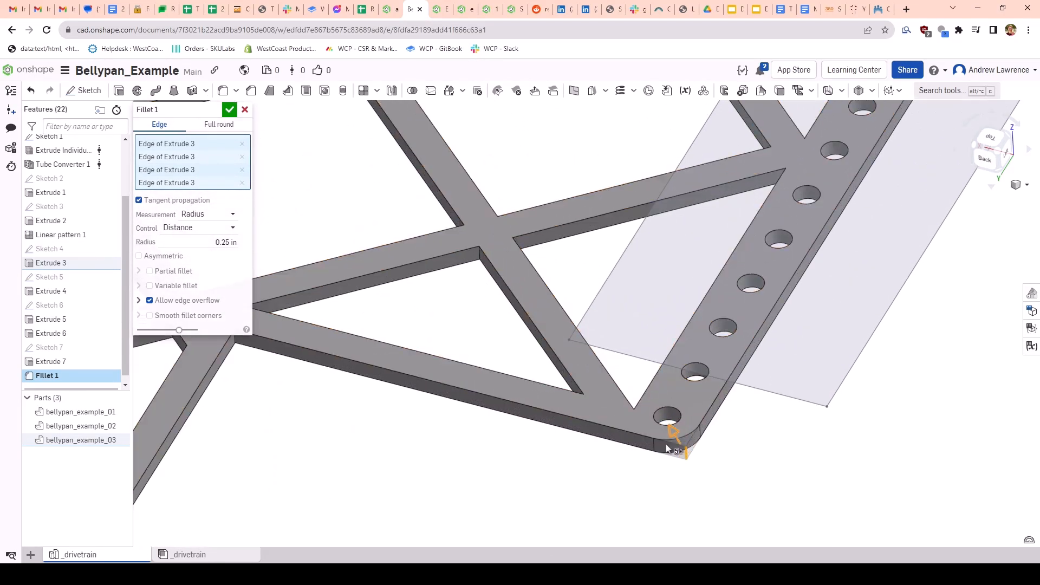
{"action": "left_click", "coordinate": [230, 110]}
{"action": "scroll", "coordinate": [404, 283], "scroll_direction": "down", "scroll_amount": 5}
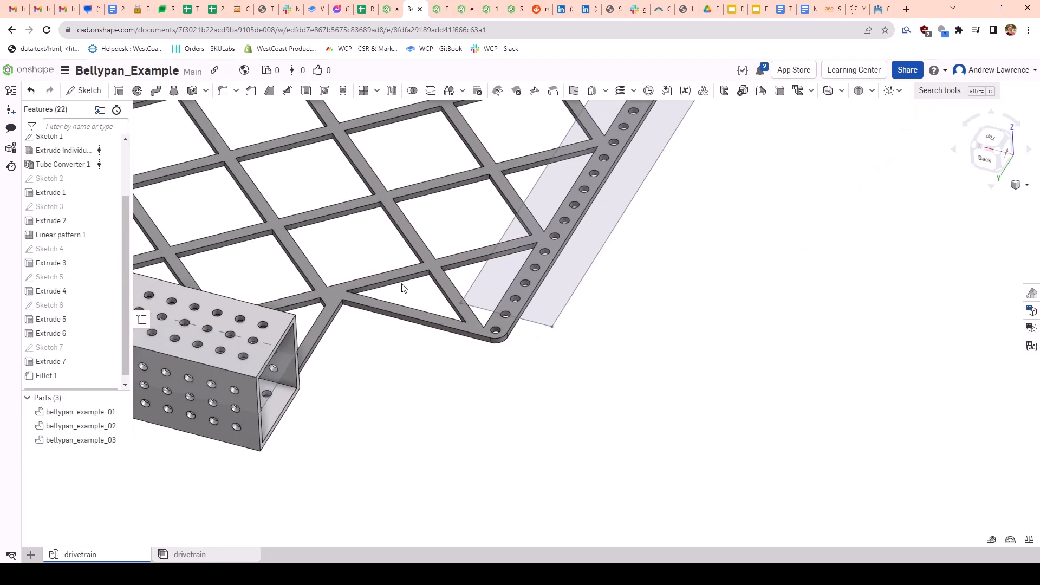
{"action": "scroll", "coordinate": [599, 330], "scroll_direction": "up", "scroll_amount": 1}
{"action": "scroll", "coordinate": [335, 453], "scroll_direction": "up", "scroll_amount": 2}
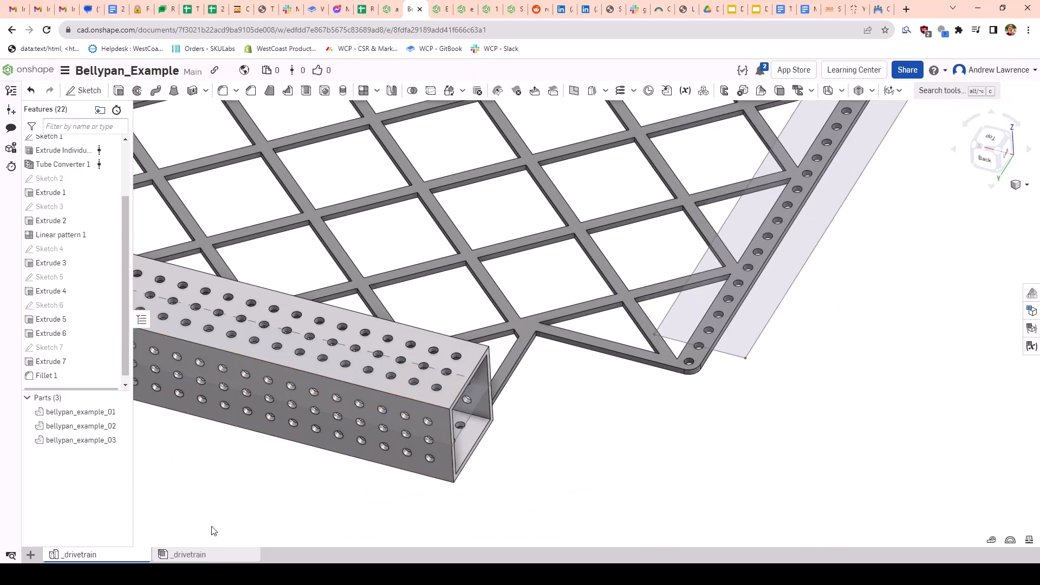
Step: Open the _drivetrain assembly and measure the corner radius of a swerve module's plate
{"action": "left_click", "coordinate": [183, 560]}
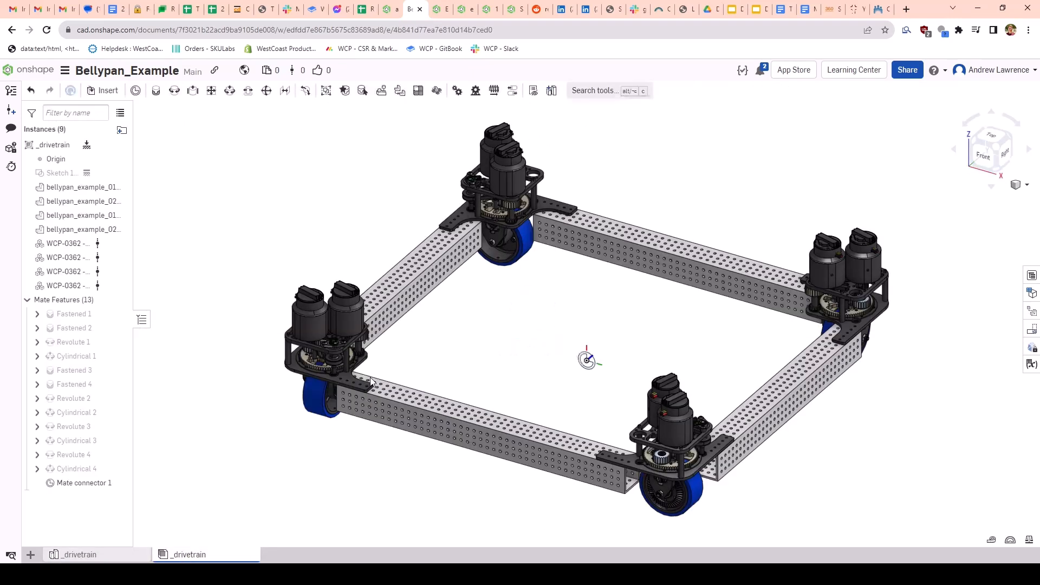
{"action": "scroll", "coordinate": [680, 464], "scroll_direction": "up", "scroll_amount": 4}
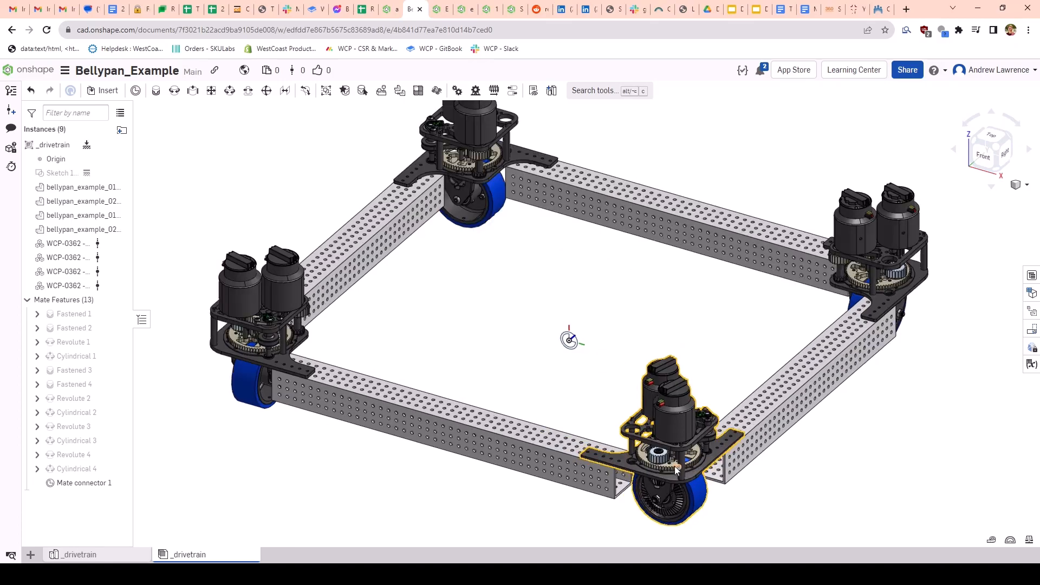
{"action": "right_click_drag", "start_coordinate": [680, 464], "coordinate": [602, 455]}
{"action": "scroll", "coordinate": [672, 446], "scroll_direction": "up", "scroll_amount": 2}
{"action": "scroll", "coordinate": [596, 455], "scroll_direction": "up", "scroll_amount": 4}
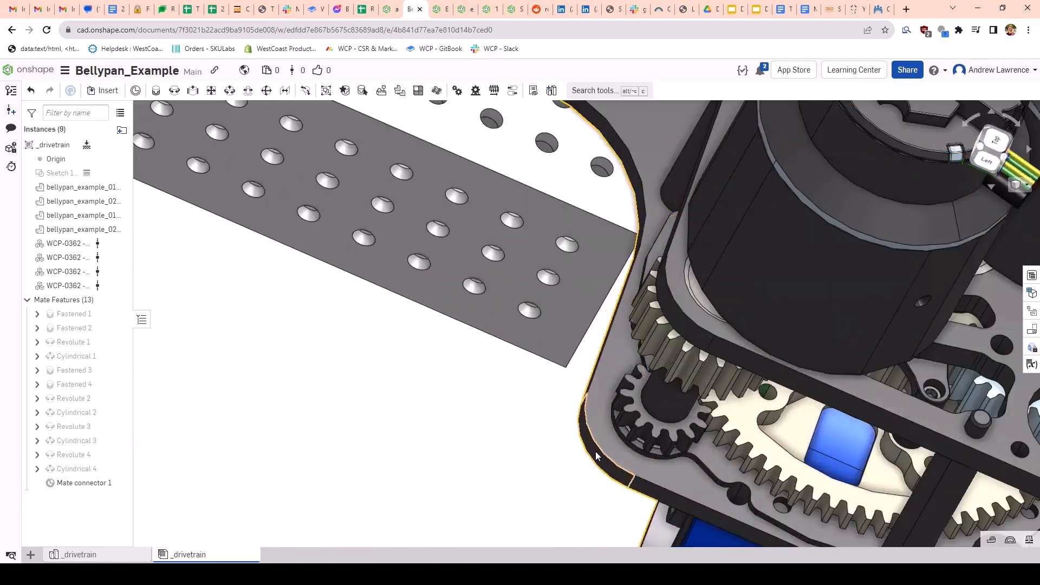
{"action": "left_click", "coordinate": [595, 455]}
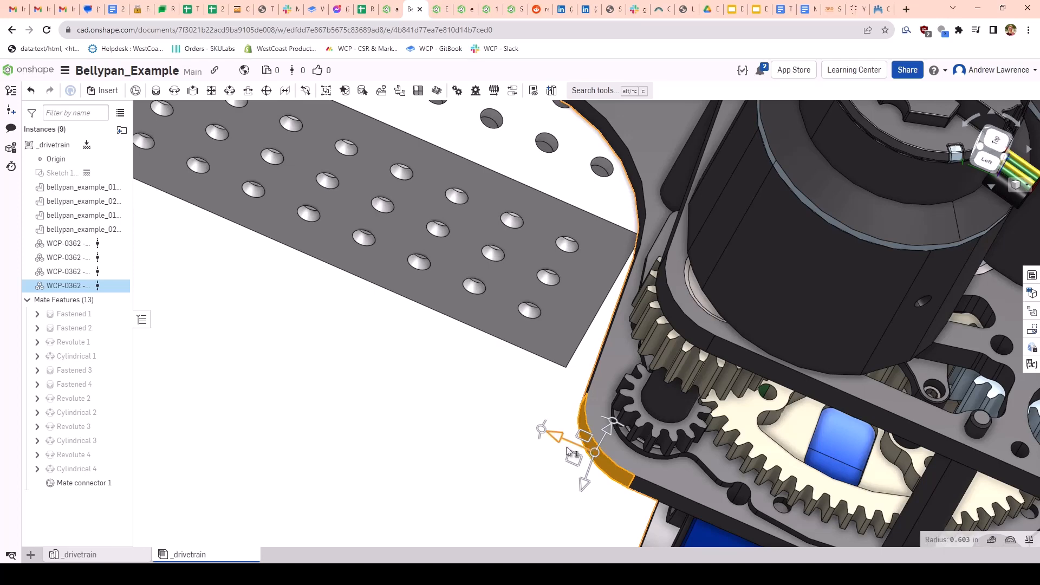
{"action": "left_click", "coordinate": [372, 422]}
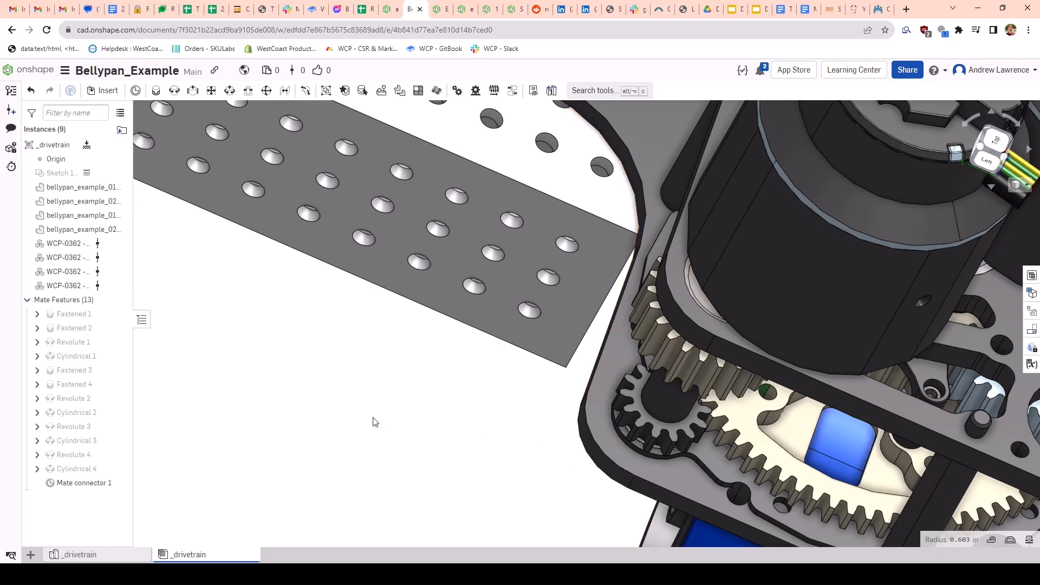
Step: Return to the _drivetrain part studio and start a fillet on one notch's inner corner edge of the belly pan with radius 0.603+0.25 in
{"action": "left_click", "coordinate": [391, 9]}
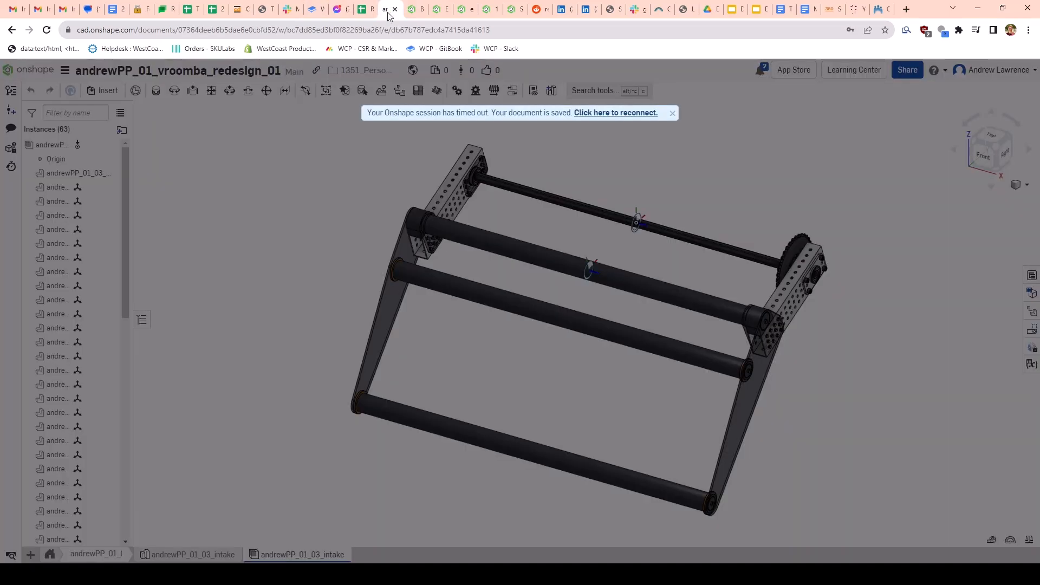
{"action": "left_click", "coordinate": [416, 10]}
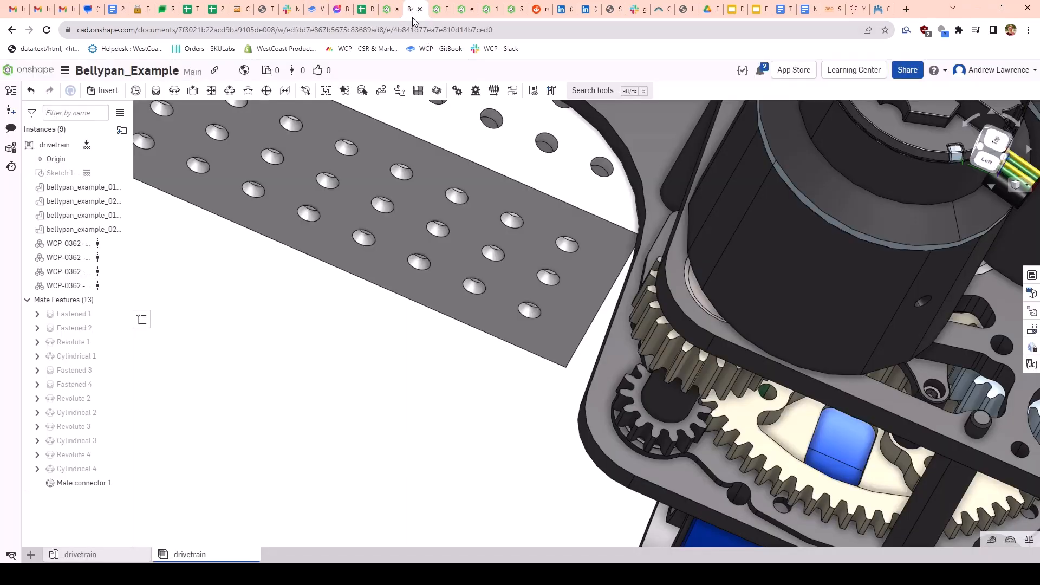
{"action": "left_click", "coordinate": [113, 554]}
{"action": "scroll", "coordinate": [501, 372], "scroll_direction": "down", "scroll_amount": 3}
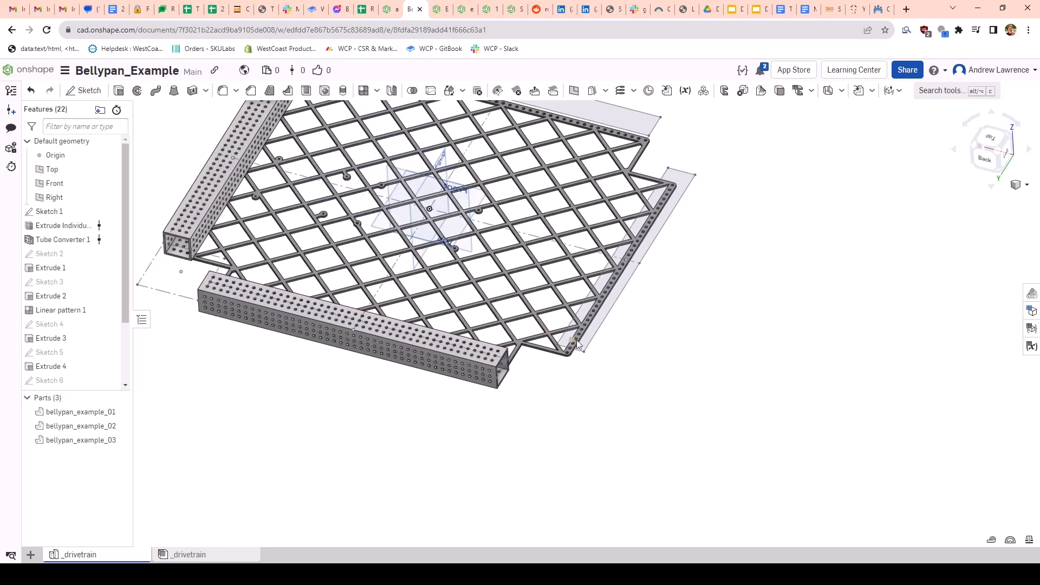
{"action": "key", "text": "shift+f"}
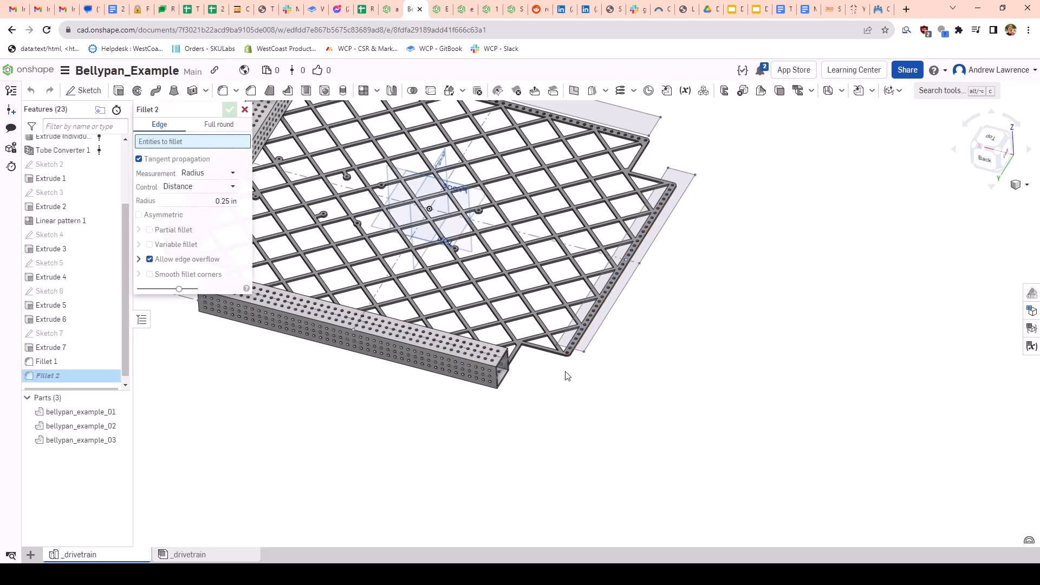
{"action": "scroll", "coordinate": [552, 362], "scroll_direction": "up", "scroll_amount": 5}
{"action": "scroll", "coordinate": [390, 258], "scroll_direction": "up", "scroll_amount": 5}
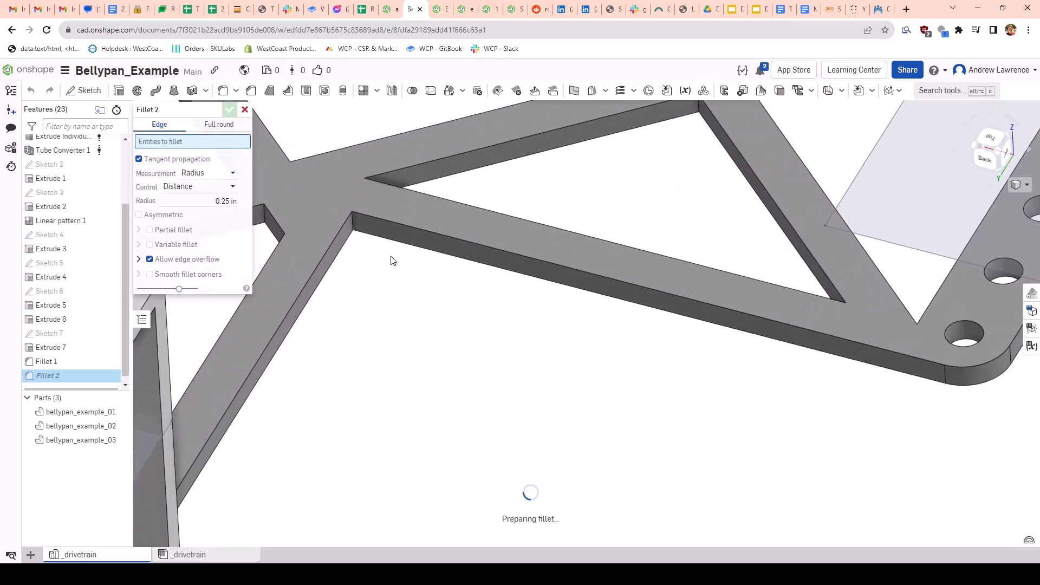
{"action": "left_click", "coordinate": [351, 221]}
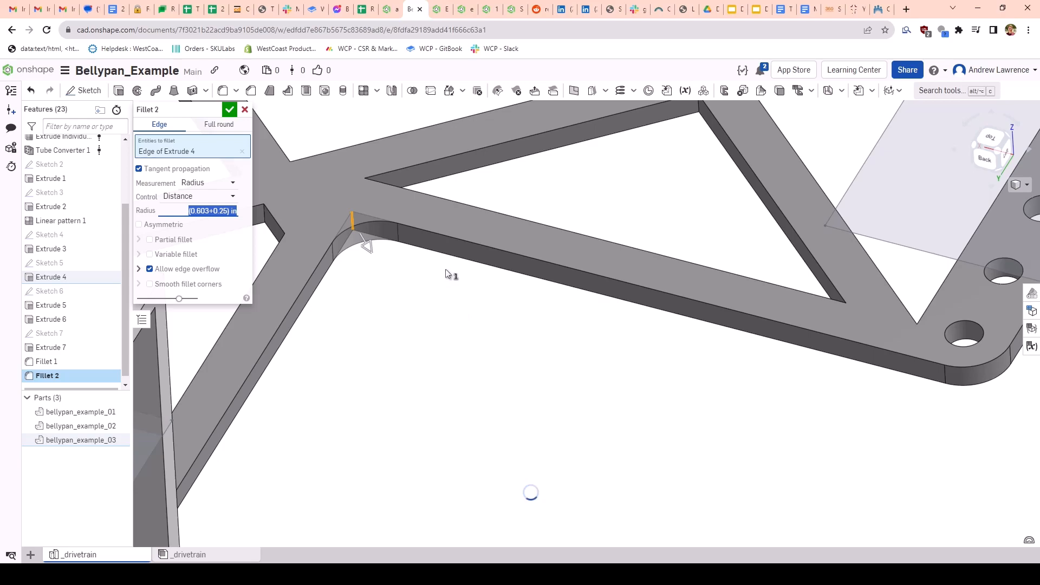
Step: Add the inner corner edges of two more belly pan notches to the fillet
{"action": "scroll", "coordinate": [428, 286], "scroll_direction": "down", "scroll_amount": 3}
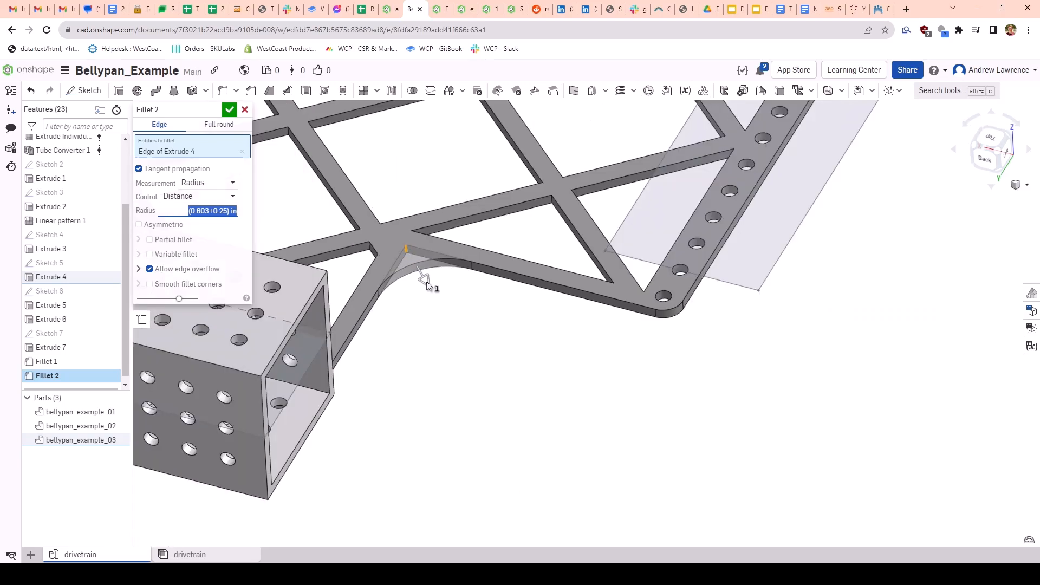
{"action": "scroll", "coordinate": [428, 285], "scroll_direction": "down", "scroll_amount": 5}
{"action": "scroll", "coordinate": [578, 155], "scroll_direction": "up", "scroll_amount": 10}
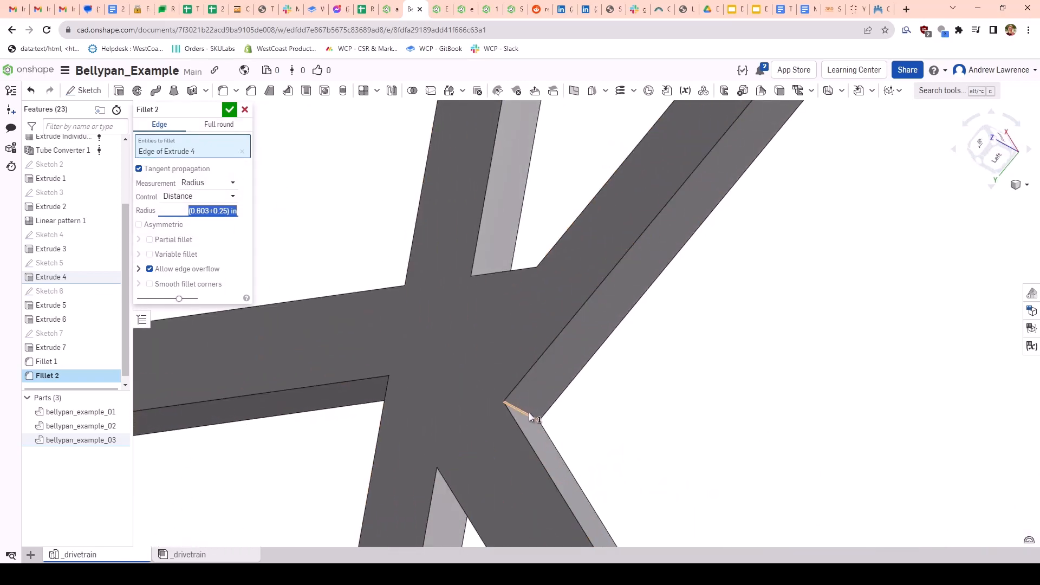
{"action": "left_click", "coordinate": [529, 412]}
{"action": "scroll", "coordinate": [526, 411], "scroll_direction": "down", "scroll_amount": 5}
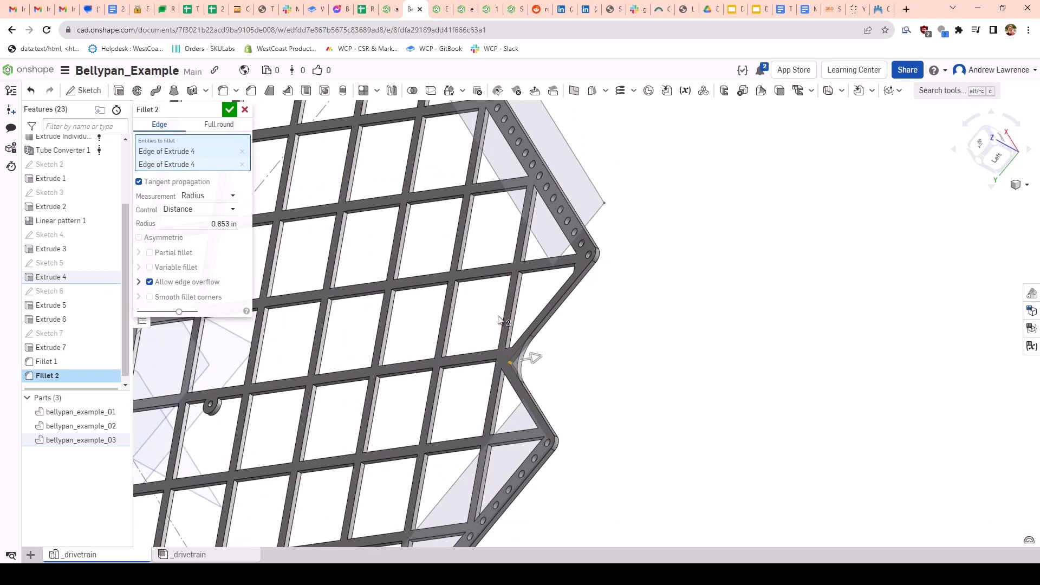
{"action": "scroll", "coordinate": [606, 423], "scroll_direction": "up", "scroll_amount": 10}
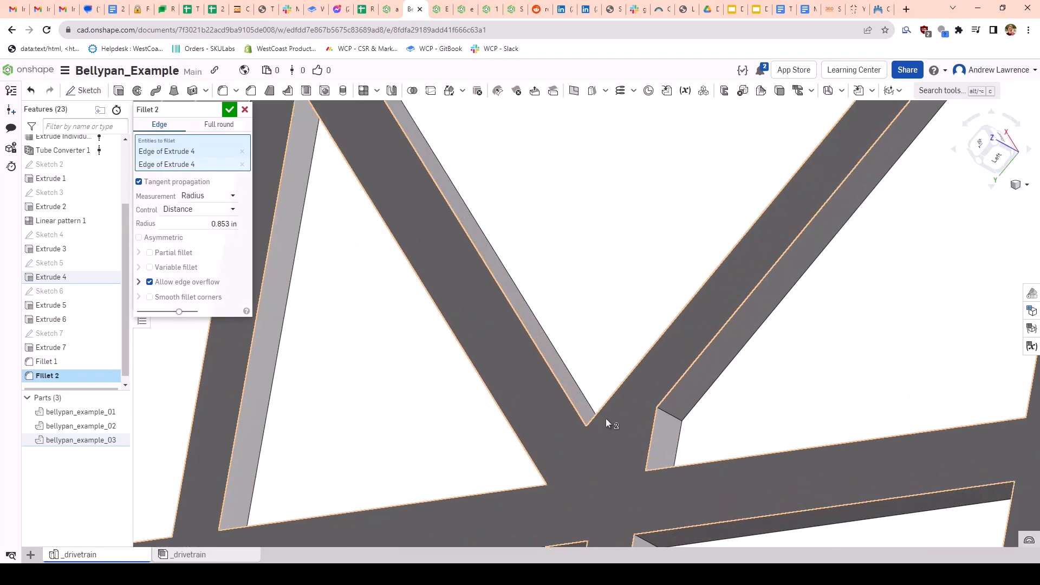
{"action": "right_click_drag", "start_coordinate": [606, 420], "coordinate": [626, 483]}
{"action": "left_click", "coordinate": [587, 396]}
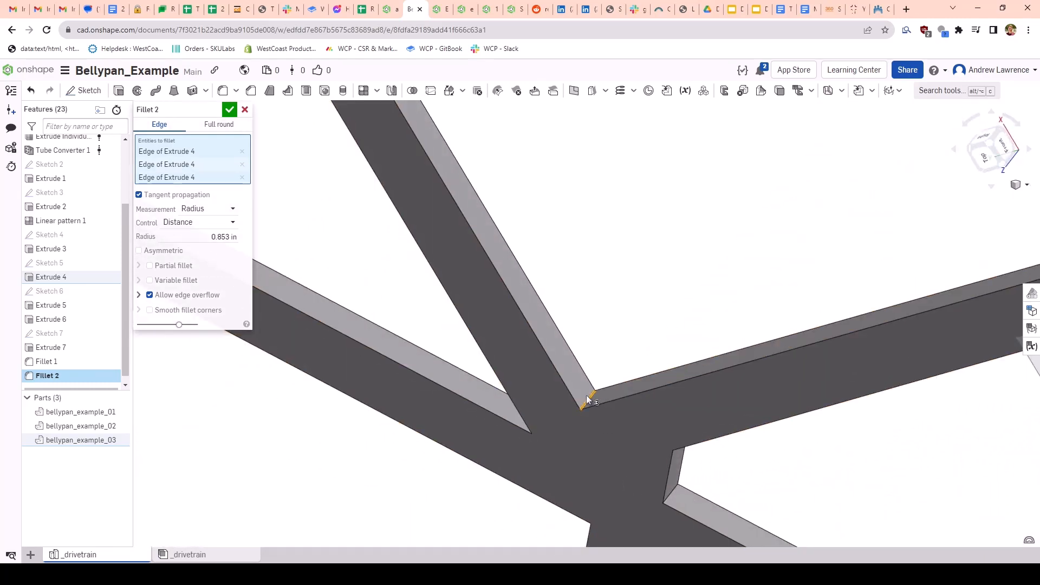
Step: Add the inner corner edge of the remaining notch, between the two perforated tubes, and accept the fillet
{"action": "scroll", "coordinate": [586, 395], "scroll_direction": "down", "scroll_amount": 10}
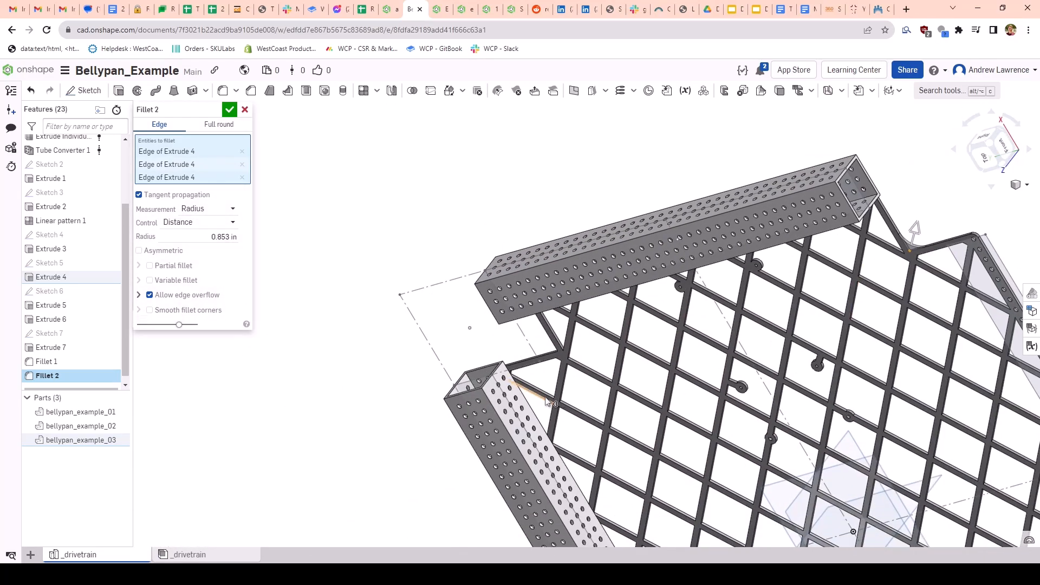
{"action": "scroll", "coordinate": [548, 400], "scroll_direction": "up", "scroll_amount": 10}
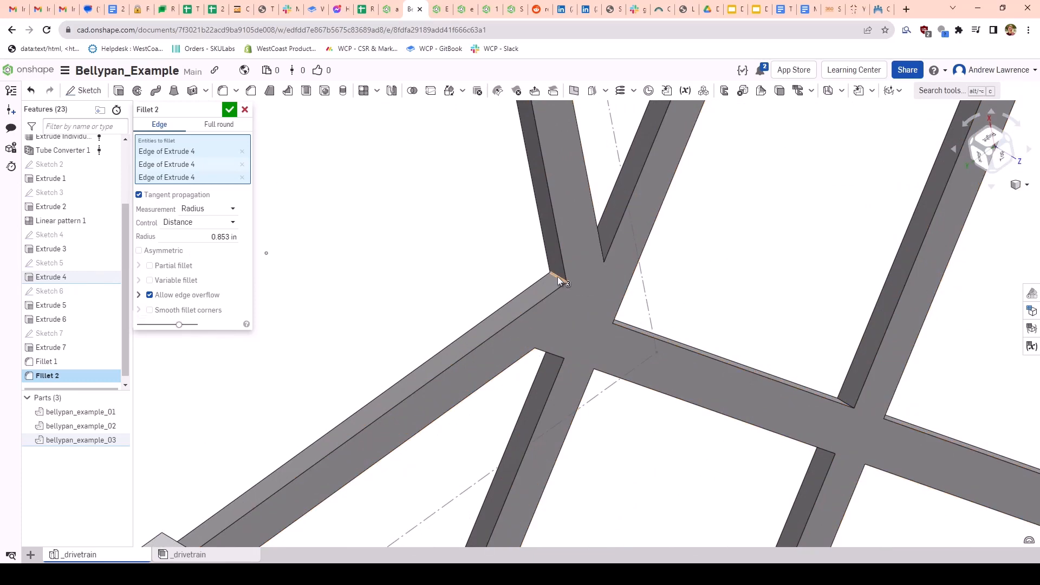
{"action": "left_click", "coordinate": [557, 276]}
{"action": "scroll", "coordinate": [542, 274], "scroll_direction": "down", "scroll_amount": 3}
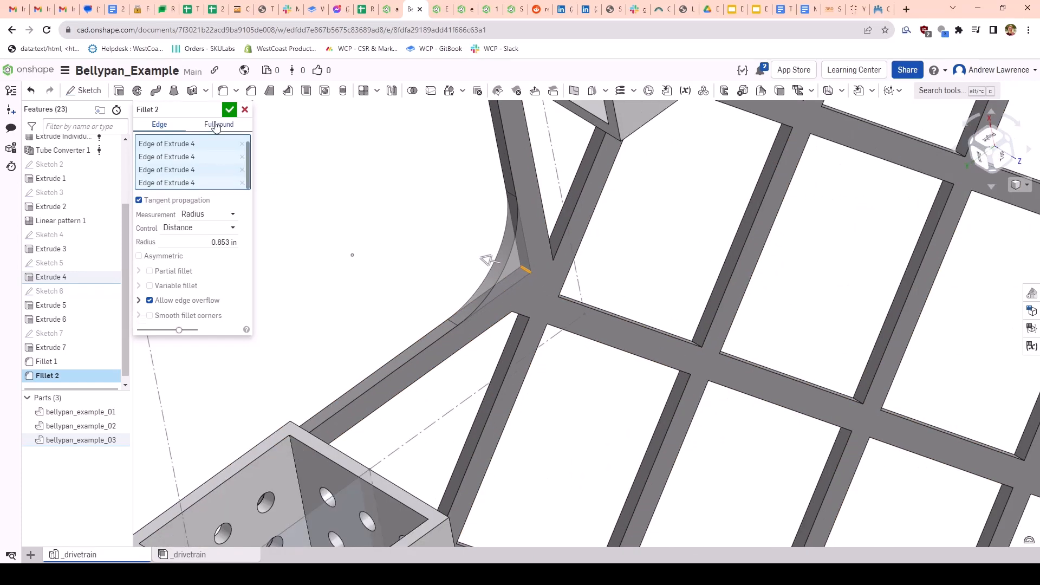
{"action": "left_click", "coordinate": [230, 110]}
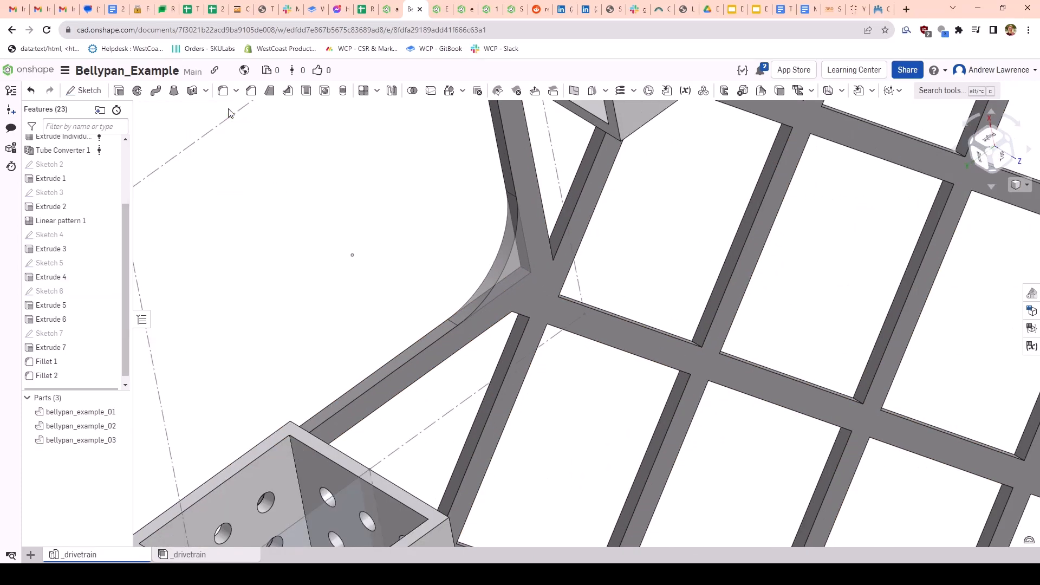
Step: Set up Fillet All Edges on the belly pan's ribbed face with a 0.125 in radius
{"action": "scroll", "coordinate": [553, 266], "scroll_direction": "down", "scroll_amount": 5}
{"action": "right_click", "coordinate": [650, 307]}
{"action": "left_click", "coordinate": [481, 242]}
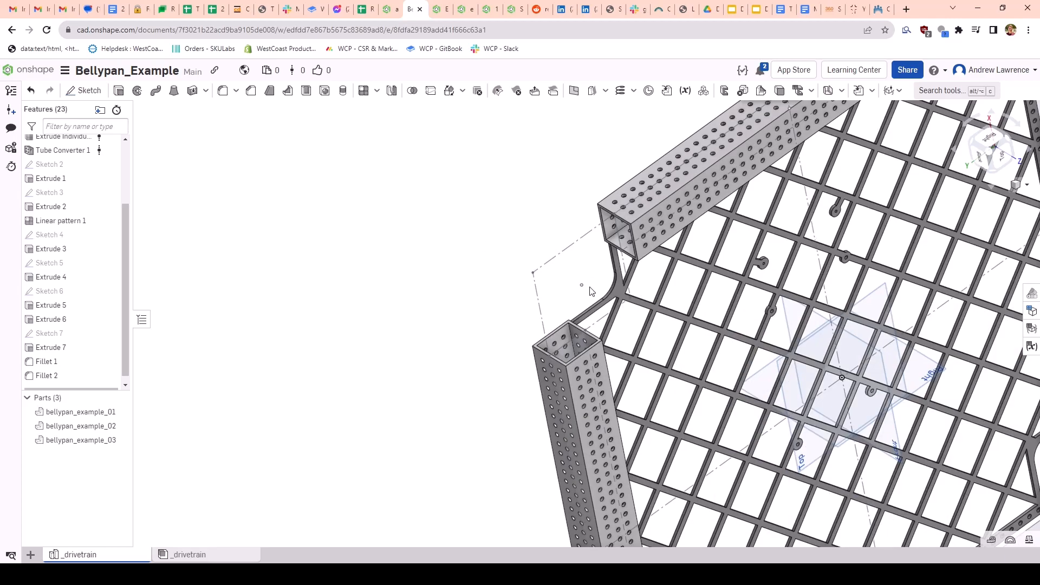
{"action": "mouse_move", "coordinate": [589, 290]}
{"action": "right_mouse_down"}
{"action": "mouse_move", "coordinate": [631, 269]}
{"action": "mouse_move", "coordinate": [572, 254]}
{"action": "mouse_move", "coordinate": [798, 343]}
{"action": "mouse_move", "coordinate": [912, 366]}
{"action": "mouse_move", "coordinate": [569, 300]}
{"action": "mouse_move", "coordinate": [589, 309]}
{"action": "right_mouse_up"}
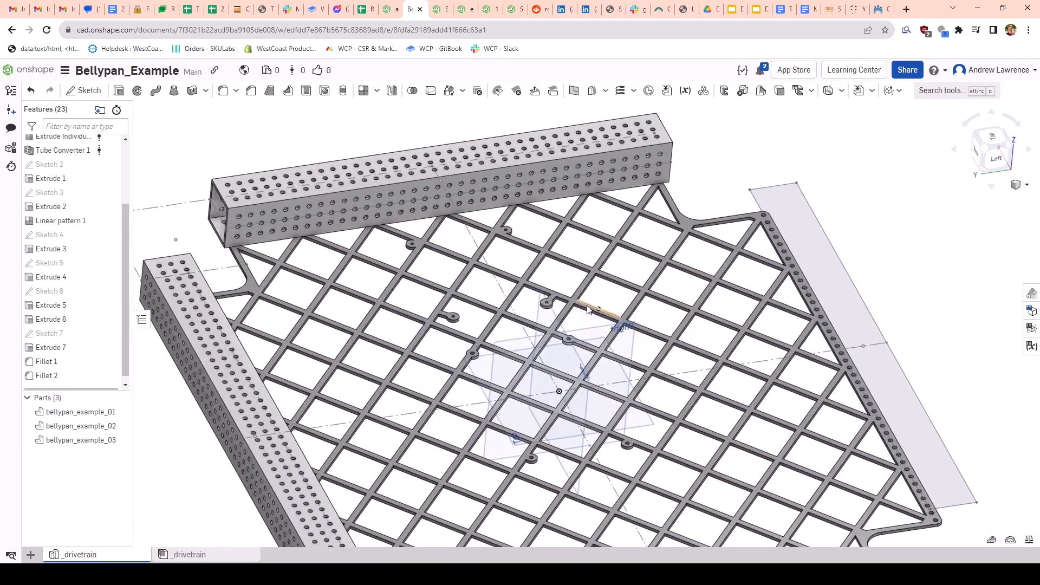
{"action": "left_click", "coordinate": [872, 91]}
{"action": "left_click", "coordinate": [888, 145]}
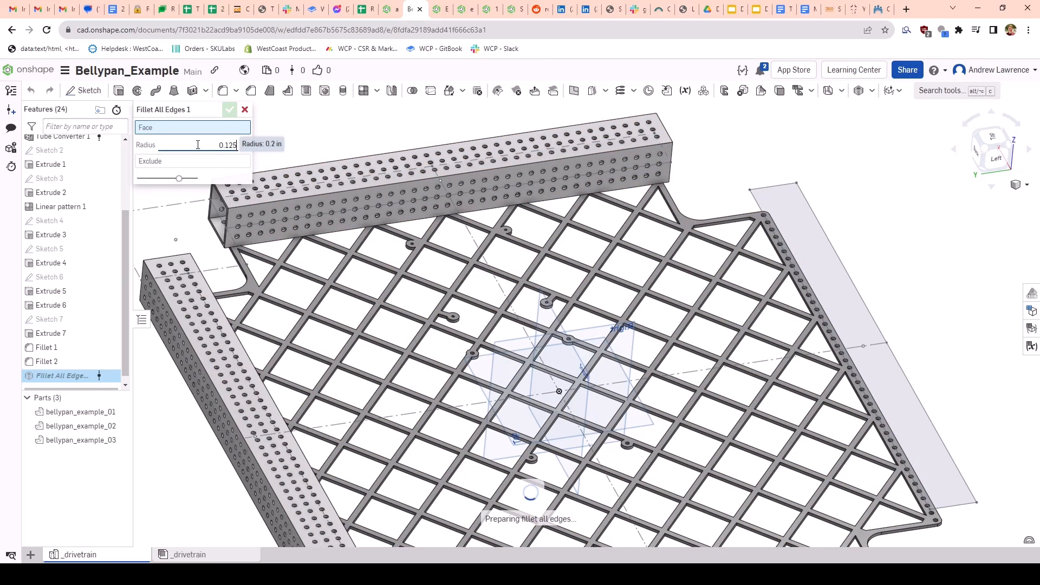
Step: Check the previewed rounding at the rib intersections, mounting rings and notch corners, and accept Fillet All Edges
{"action": "scroll", "coordinate": [463, 287], "scroll_direction": "up", "scroll_amount": 5}
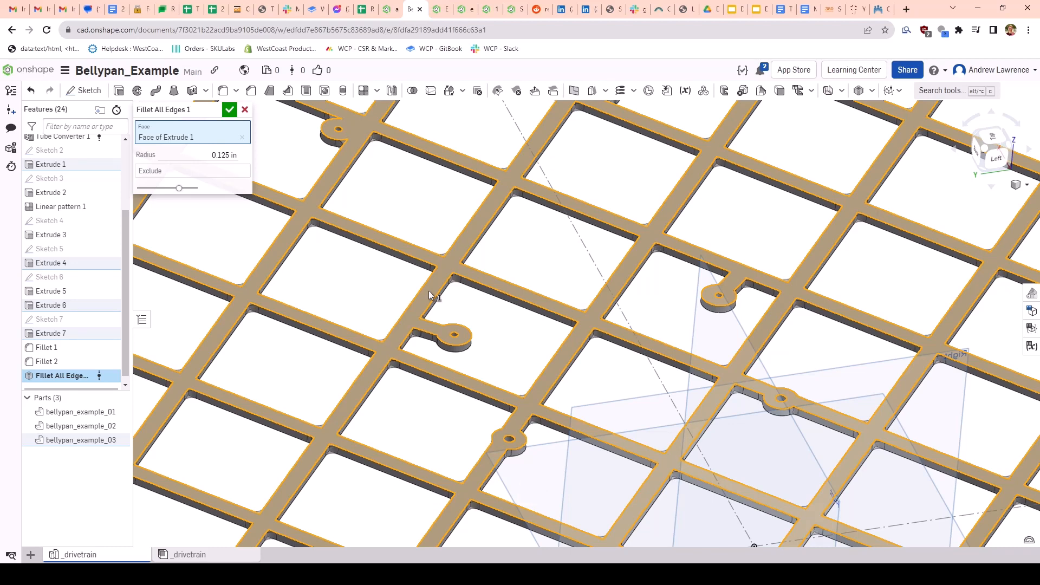
{"action": "scroll", "coordinate": [456, 289], "scroll_direction": "up", "scroll_amount": 3}
{"action": "right_click_drag", "start_coordinate": [456, 289], "coordinate": [435, 319]}
{"action": "scroll", "coordinate": [438, 320], "scroll_direction": "down", "scroll_amount": 5}
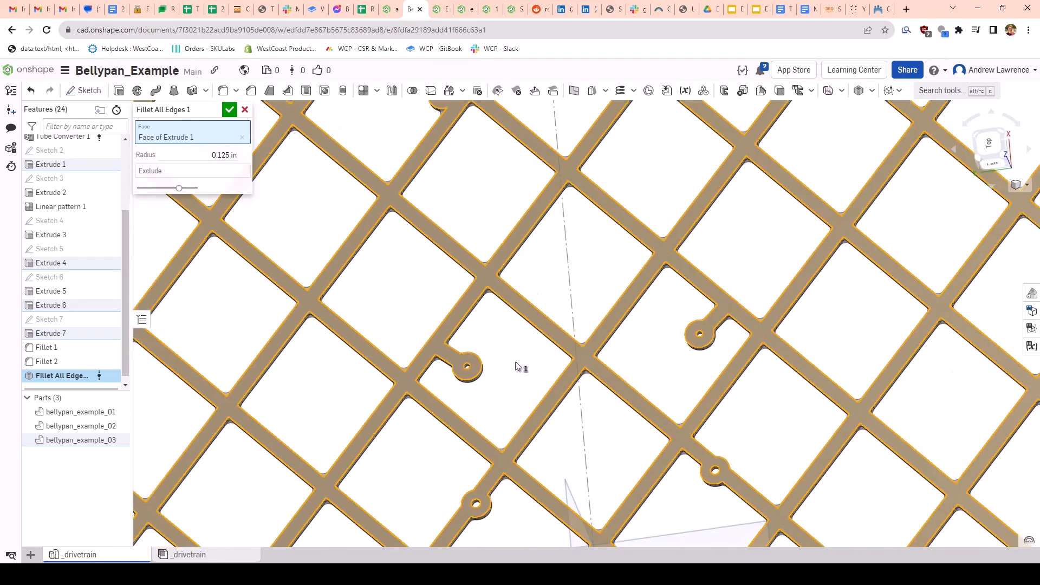
{"action": "scroll", "coordinate": [727, 381], "scroll_direction": "down", "scroll_amount": 4}
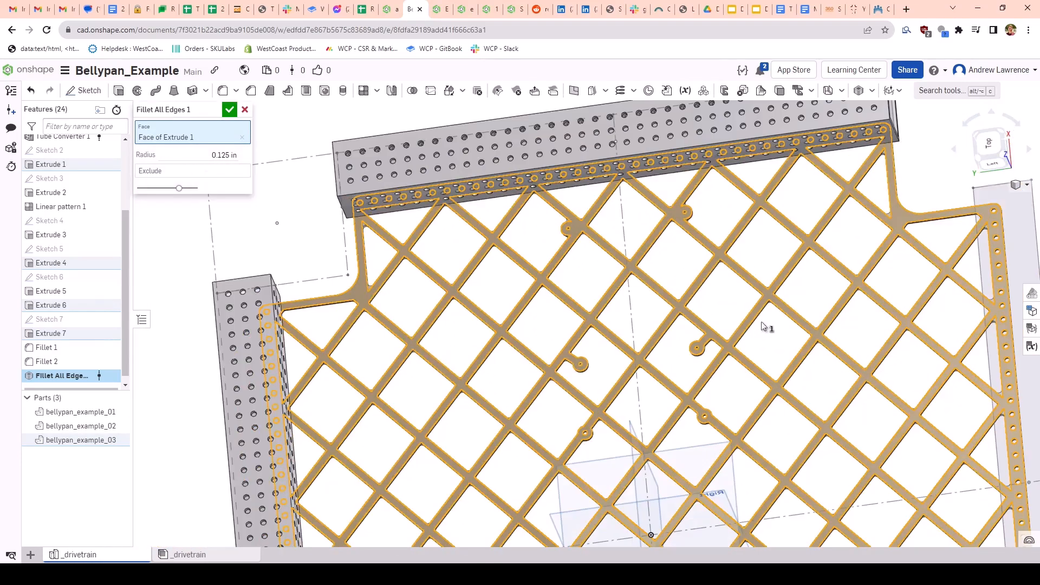
{"action": "scroll", "coordinate": [658, 251], "scroll_direction": "up", "scroll_amount": 6}
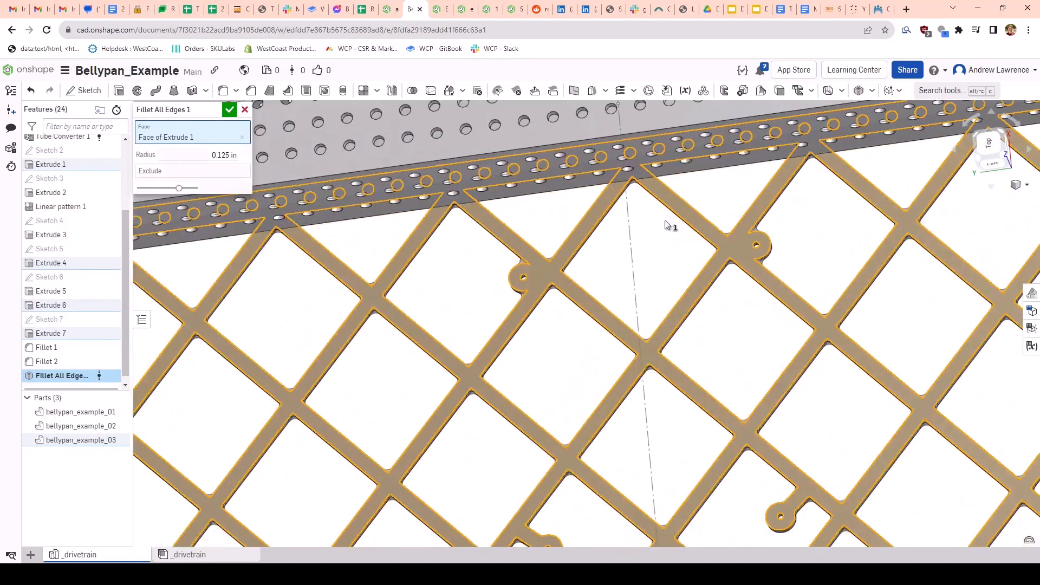
{"action": "scroll", "coordinate": [734, 239], "scroll_direction": "down", "scroll_amount": 6}
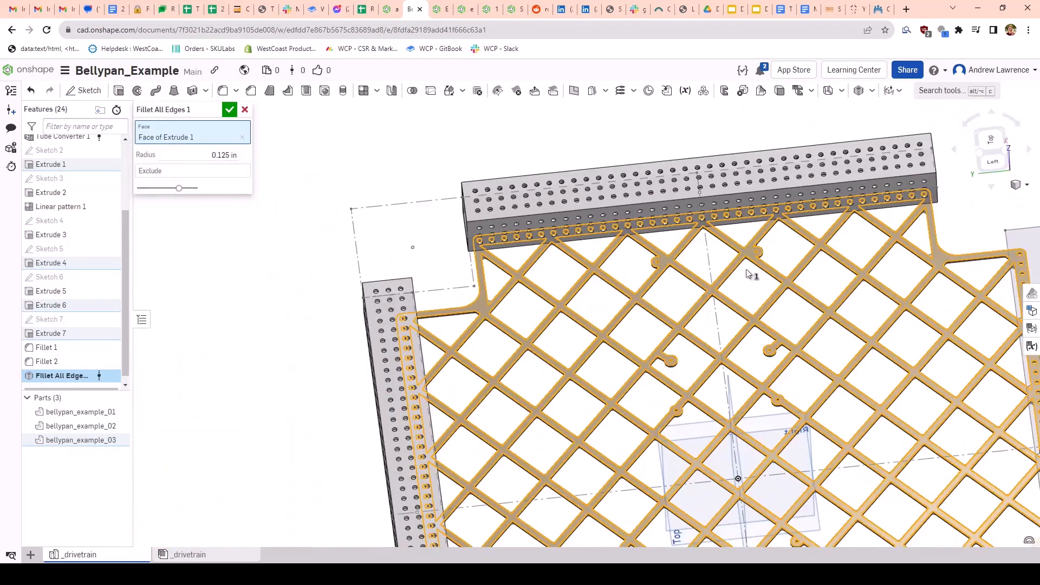
{"action": "middle_click_drag", "start_coordinate": [743, 266], "coordinate": [452, 60]}
{"action": "scroll", "coordinate": [634, 378], "scroll_direction": "up", "scroll_amount": 8}
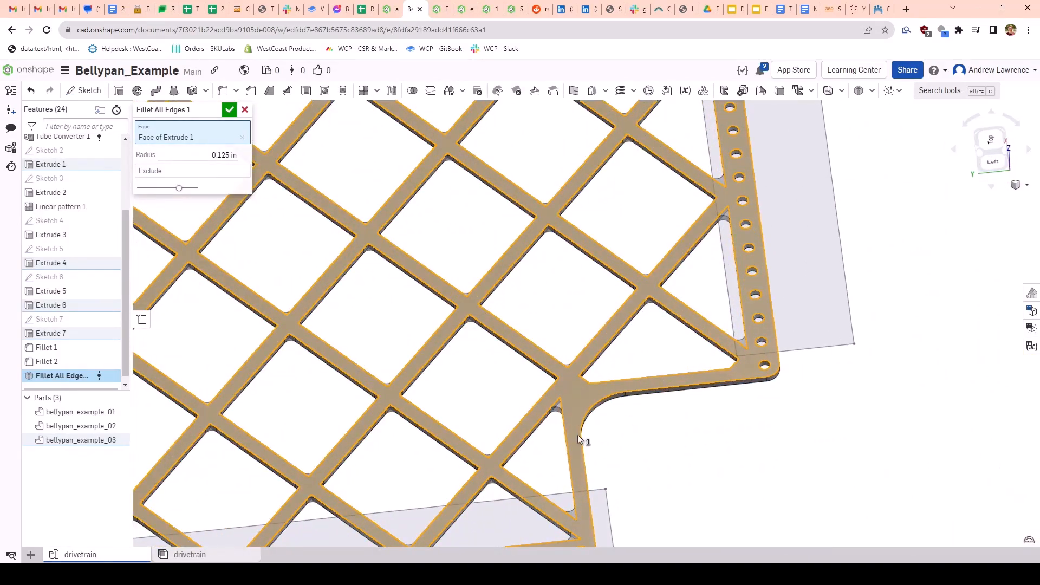
{"action": "middle_click_drag", "start_coordinate": [607, 225], "coordinate": [528, 318]}
{"action": "scroll", "coordinate": [558, 299], "scroll_direction": "up", "scroll_amount": 2}
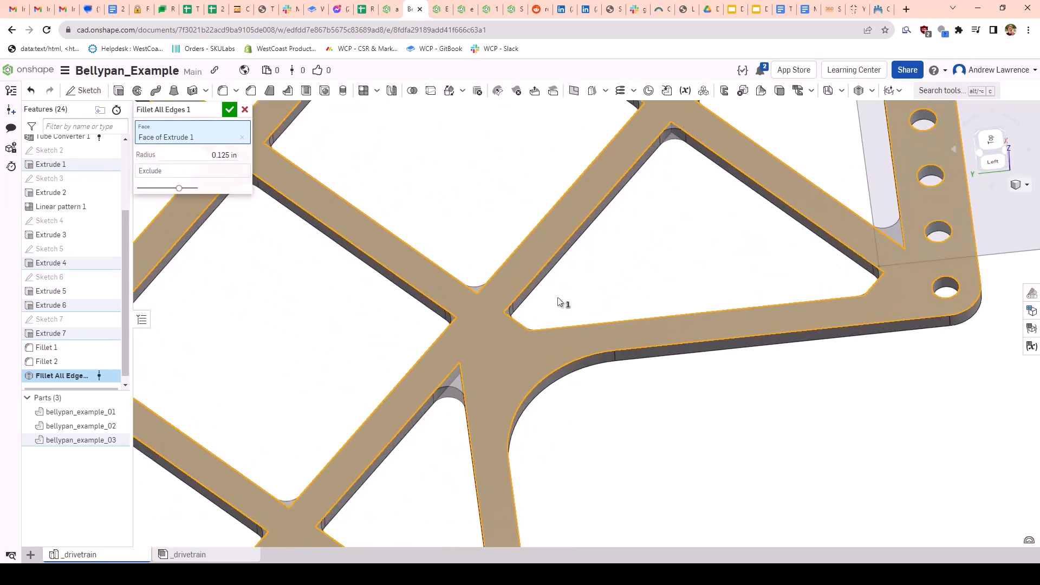
{"action": "right_click_drag", "start_coordinate": [561, 305], "coordinate": [425, 274]}
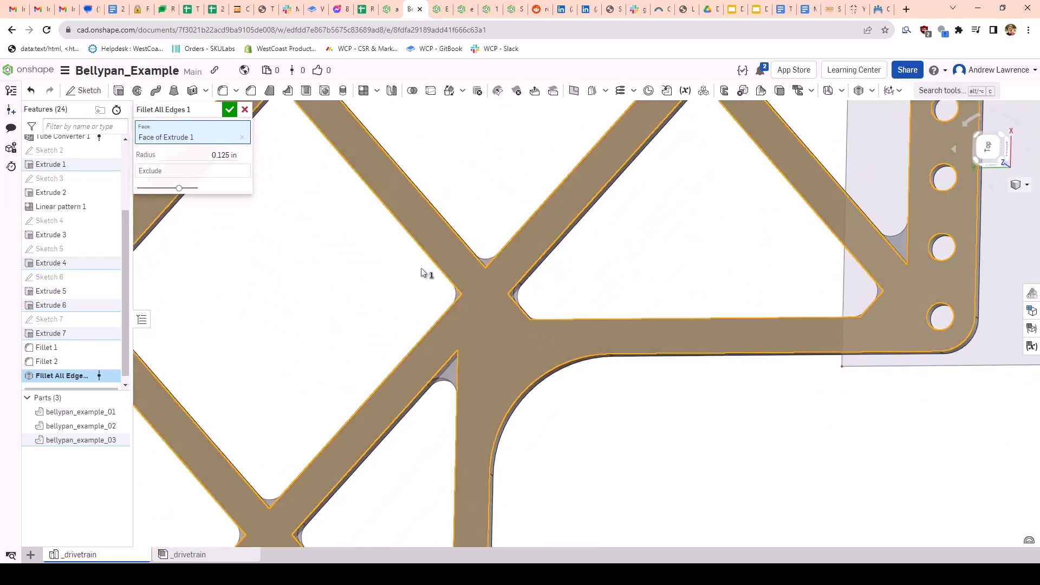
{"action": "left_click", "coordinate": [229, 111]}
Step: Hide Sketch 1 and the Top, Front and Right planes
{"action": "scroll", "coordinate": [480, 357], "scroll_direction": "down", "scroll_amount": 5}
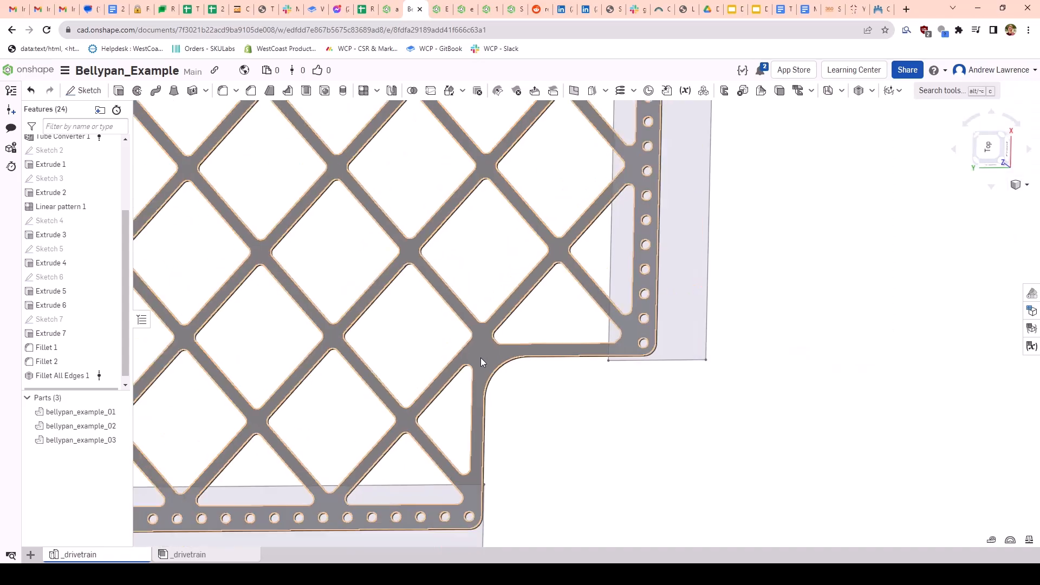
{"action": "mouse_move", "coordinate": [662, 354]}
{"action": "right_mouse_down"}
{"action": "mouse_move", "coordinate": [542, 351]}
{"action": "mouse_move", "coordinate": [584, 358]}
{"action": "mouse_move", "coordinate": [577, 330]}
{"action": "right_mouse_up"}
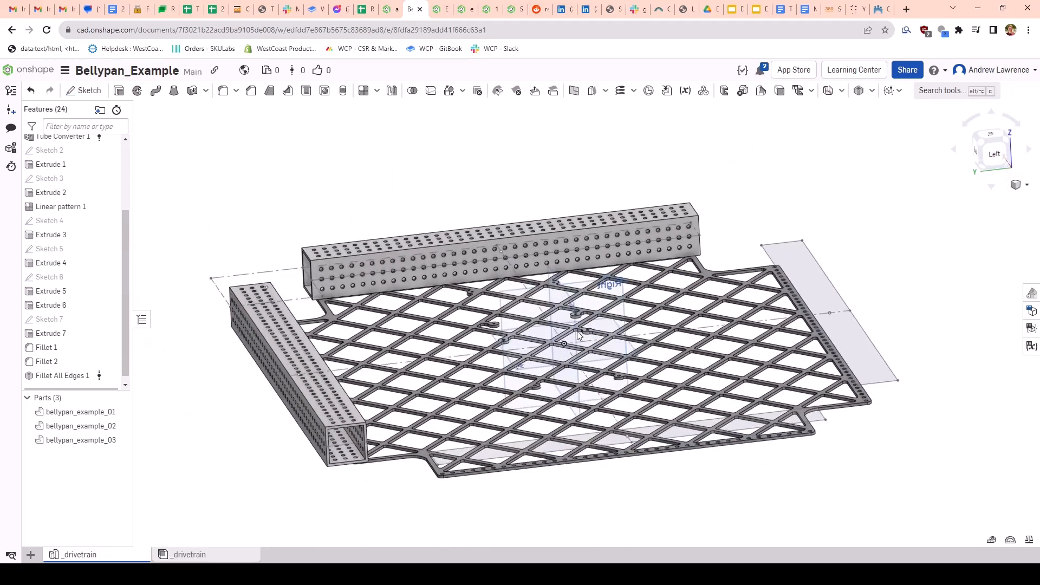
{"action": "scroll", "coordinate": [108, 295], "scroll_direction": "up", "scroll_amount": 3}
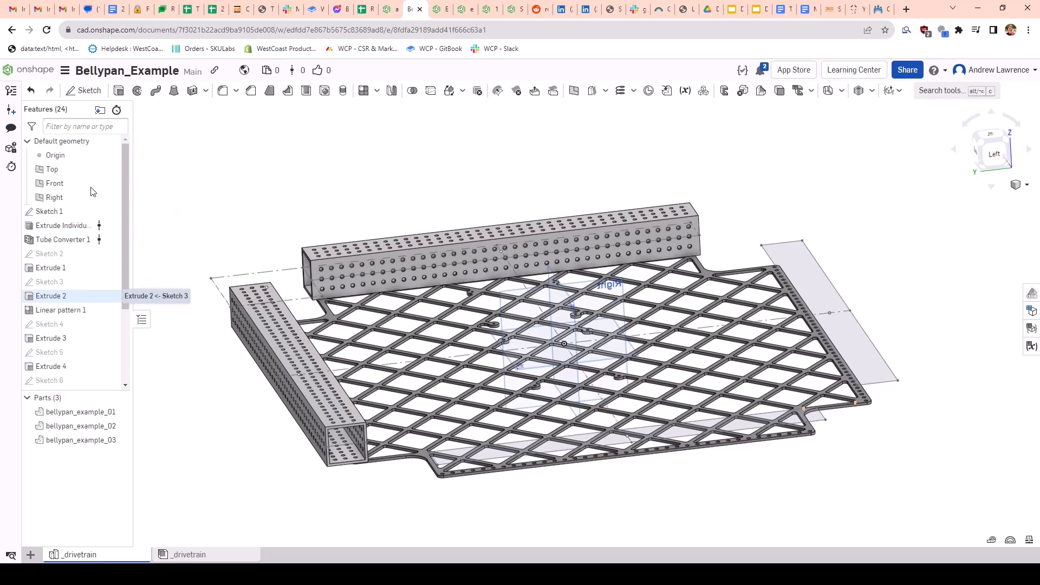
{"action": "left_click", "coordinate": [110, 211]}
{"action": "right_click_drag", "start_coordinate": [506, 238], "coordinate": [512, 279]}
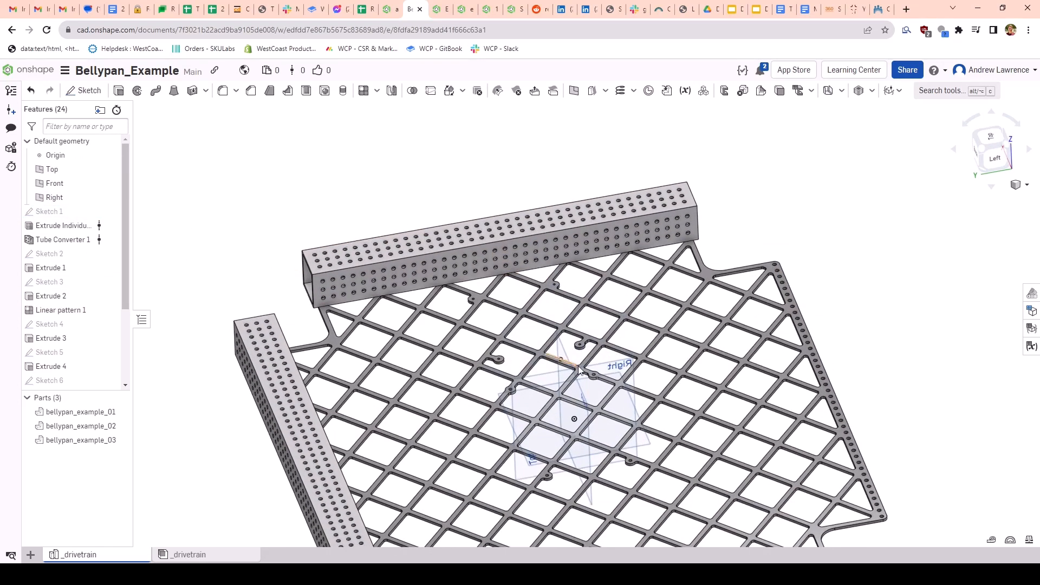
{"action": "left_click", "coordinate": [110, 169]}
{"action": "left_click", "coordinate": [110, 183]}
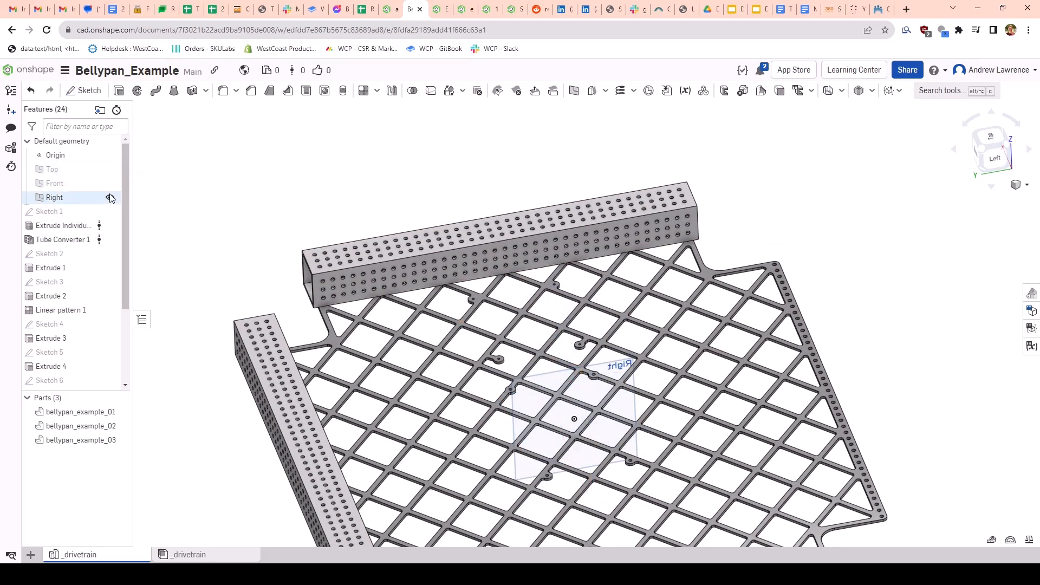
{"action": "left_click", "coordinate": [110, 197]}
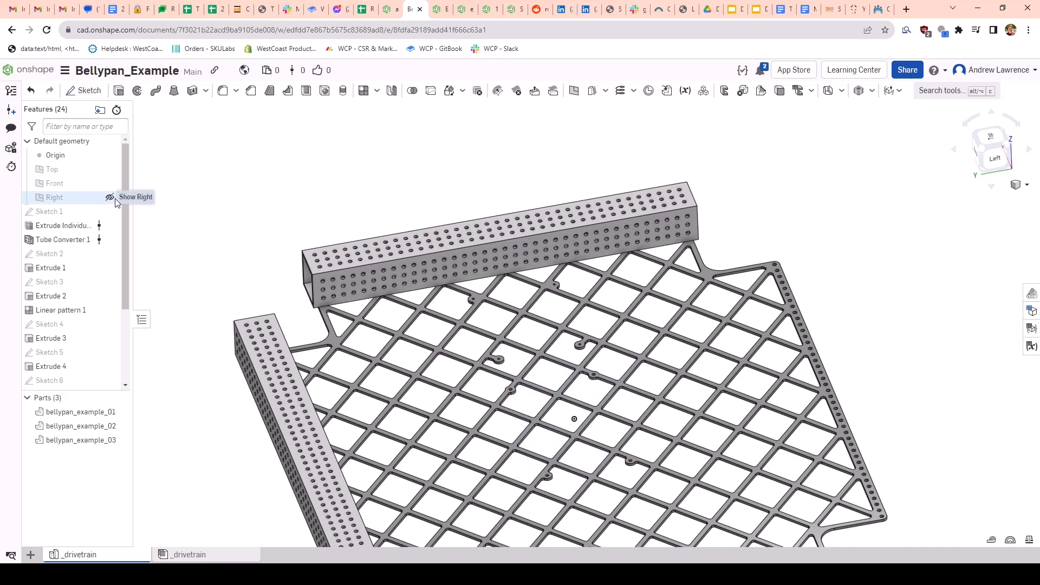
Step: Inspect the belly pan's filleted ribs and mounting rings from above and from the underside
{"action": "scroll", "coordinate": [465, 390], "scroll_direction": "up", "scroll_amount": 10}
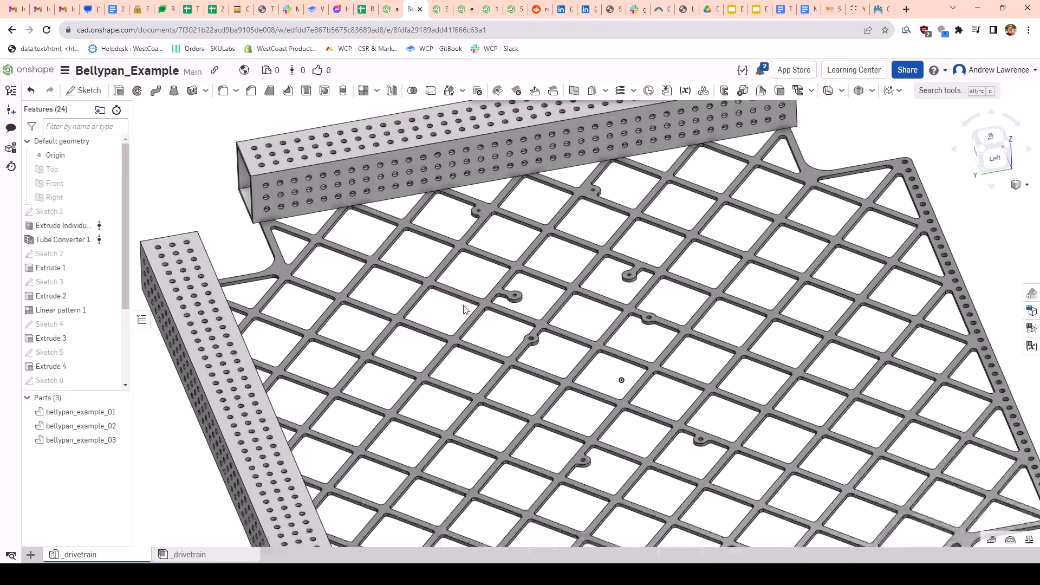
{"action": "scroll", "coordinate": [459, 271], "scroll_direction": "down", "scroll_amount": 3}
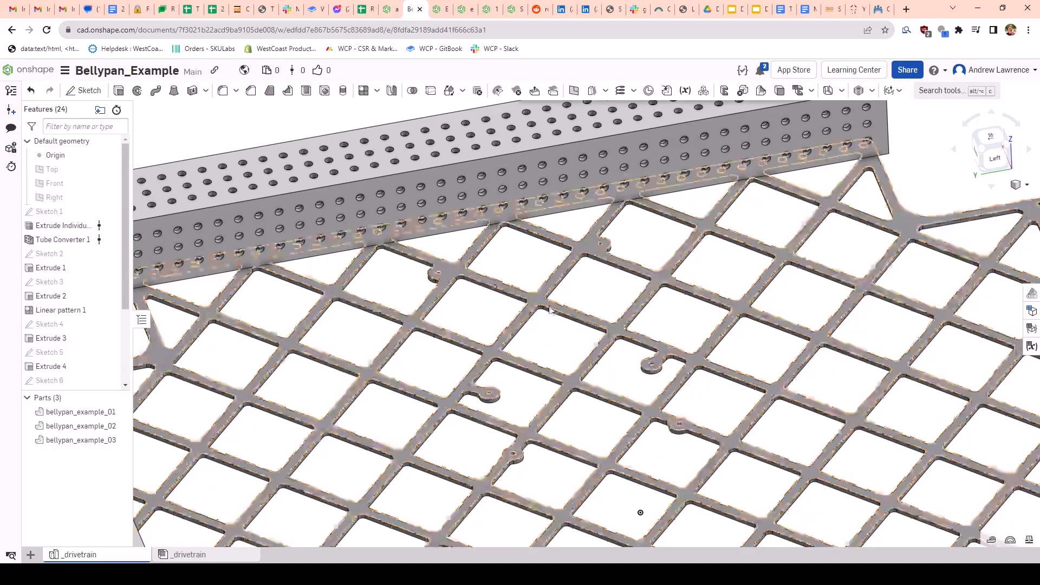
{"action": "right_click_drag", "start_coordinate": [716, 248], "coordinate": [631, 198]}
{"action": "middle_click_drag", "start_coordinate": [498, 420], "coordinate": [461, 341]}
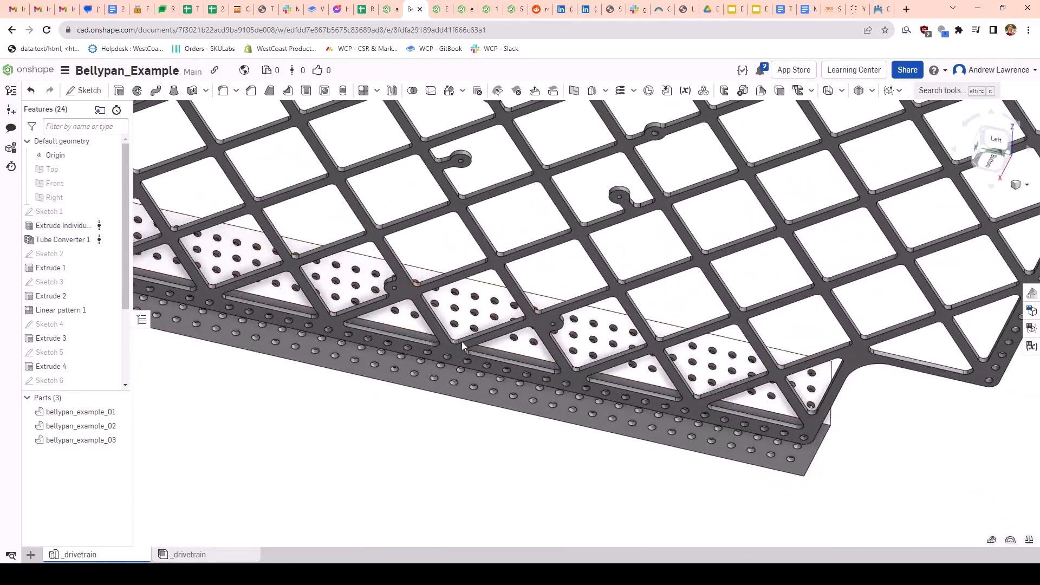
Step: Switch to the _drivetrain assembly and bring the whole tube frame with its swerve modules into view
{"action": "scroll", "coordinate": [461, 341], "scroll_direction": "down", "scroll_amount": 4}
{"action": "right_click_drag", "start_coordinate": [461, 260], "coordinate": [423, 319]}
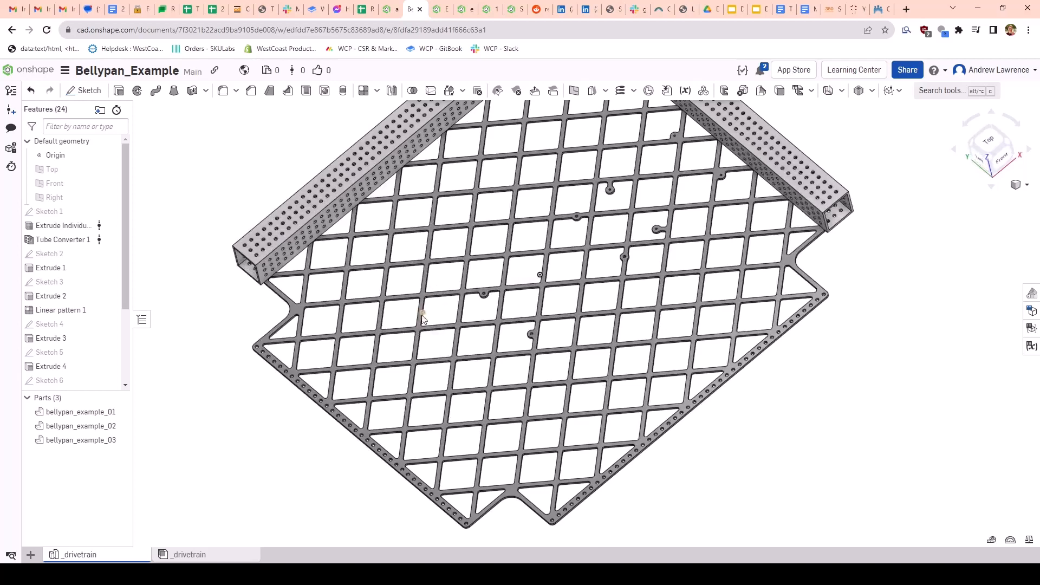
{"action": "left_click", "coordinate": [206, 558]}
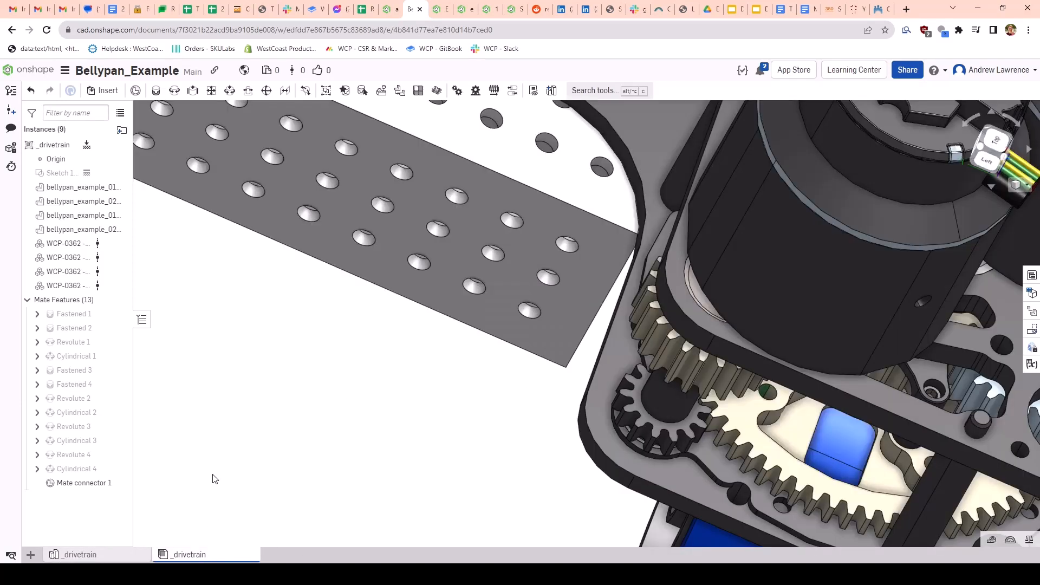
{"action": "scroll", "coordinate": [438, 336], "scroll_direction": "down", "scroll_amount": 6}
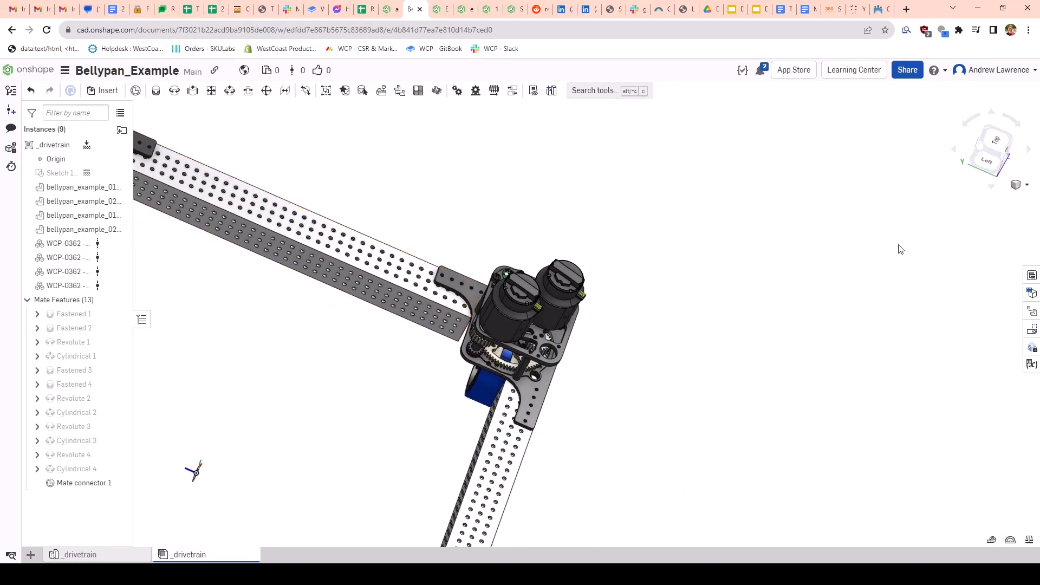
{"action": "right_click_drag", "start_coordinate": [898, 246], "coordinate": [1038, 175]}
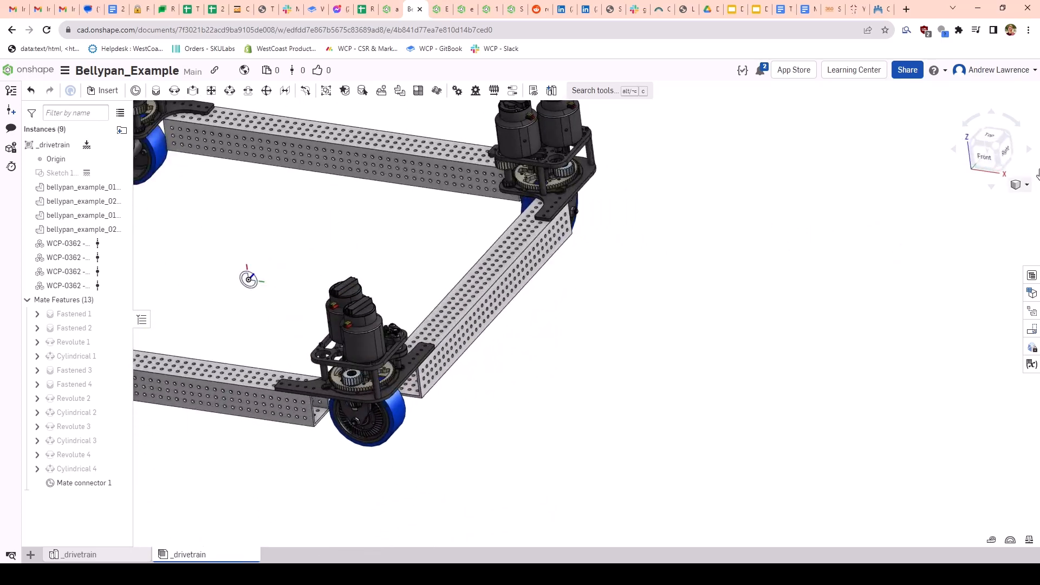
{"action": "scroll", "coordinate": [359, 304], "scroll_direction": "down", "scroll_amount": 10}
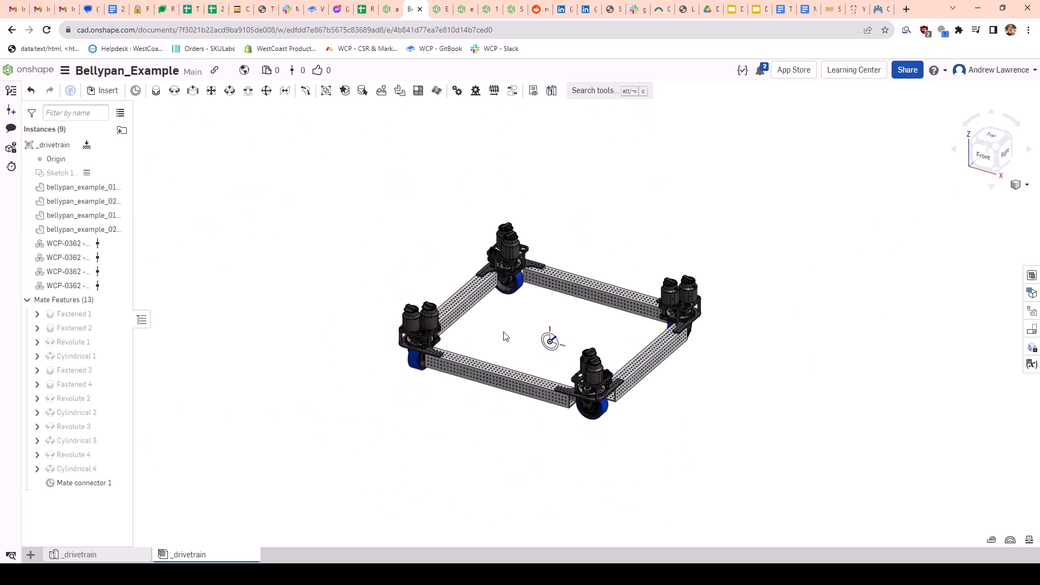
Step: Insert the belly pan part bellypan_example_03 from the current document and place it beside the drivetrain frame
{"action": "left_click", "coordinate": [104, 91]}
{"action": "left_click", "coordinate": [211, 217]}
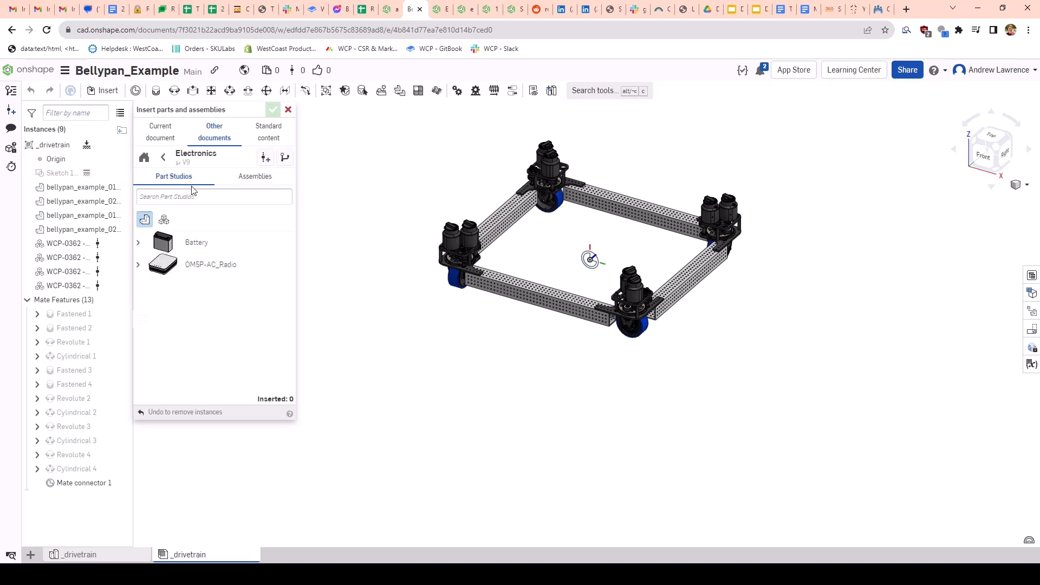
{"action": "left_click", "coordinate": [162, 131]}
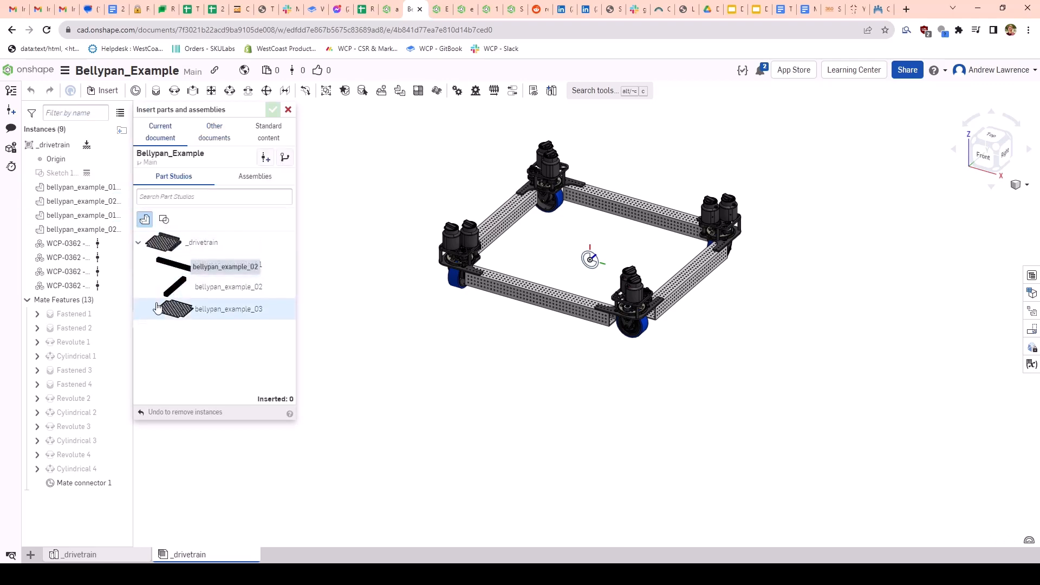
{"action": "left_click", "coordinate": [175, 309]}
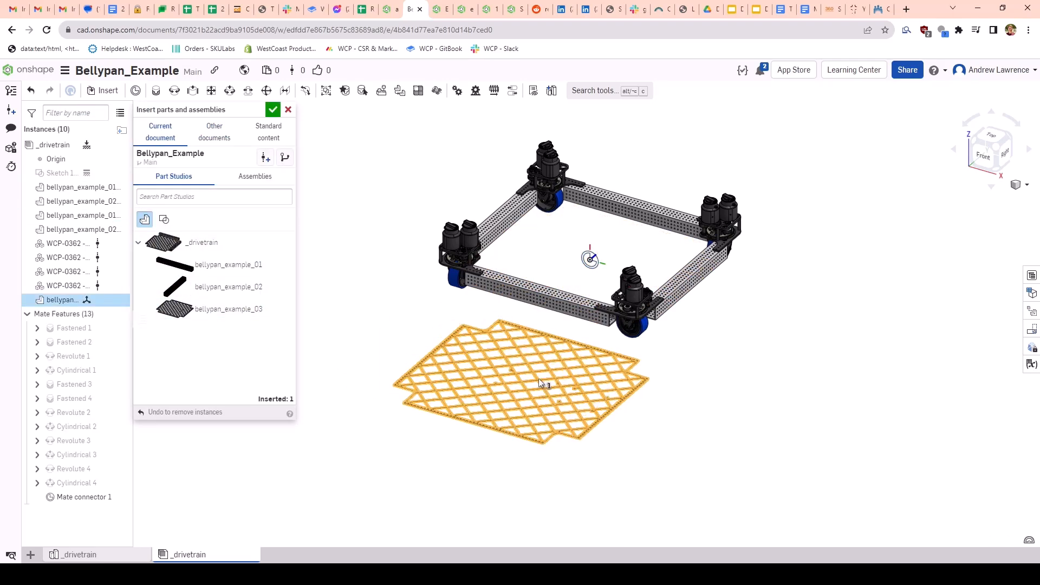
{"action": "left_click", "coordinate": [539, 378]}
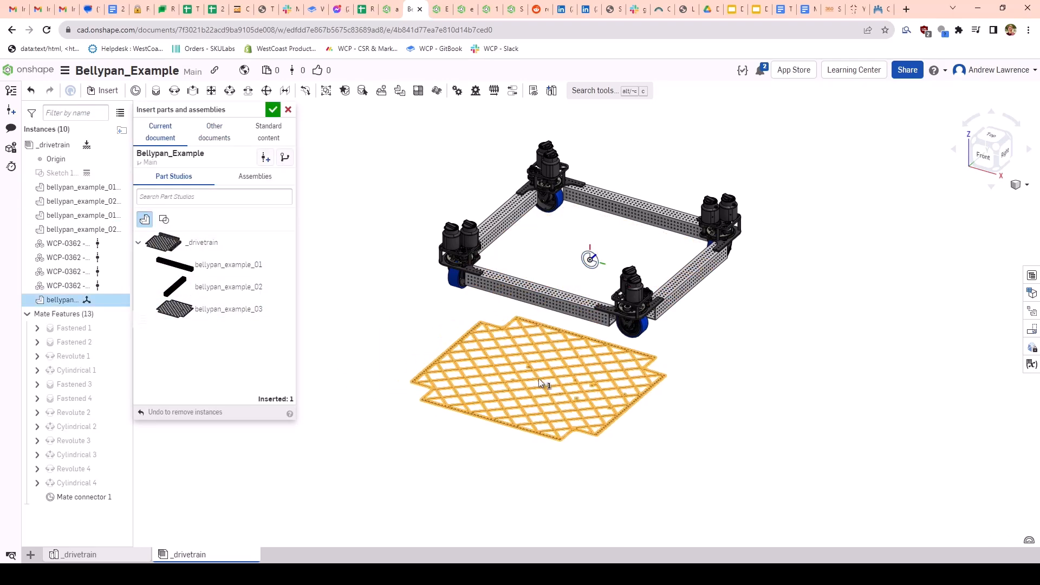
{"action": "left_click", "coordinate": [273, 109]}
Step: Set up a Revolute mate with the belly pan's front corner hole, on its upper face, as the first connector
{"action": "scroll", "coordinate": [503, 485], "scroll_direction": "up", "scroll_amount": 5}
{"action": "scroll", "coordinate": [650, 401], "scroll_direction": "up", "scroll_amount": 5}
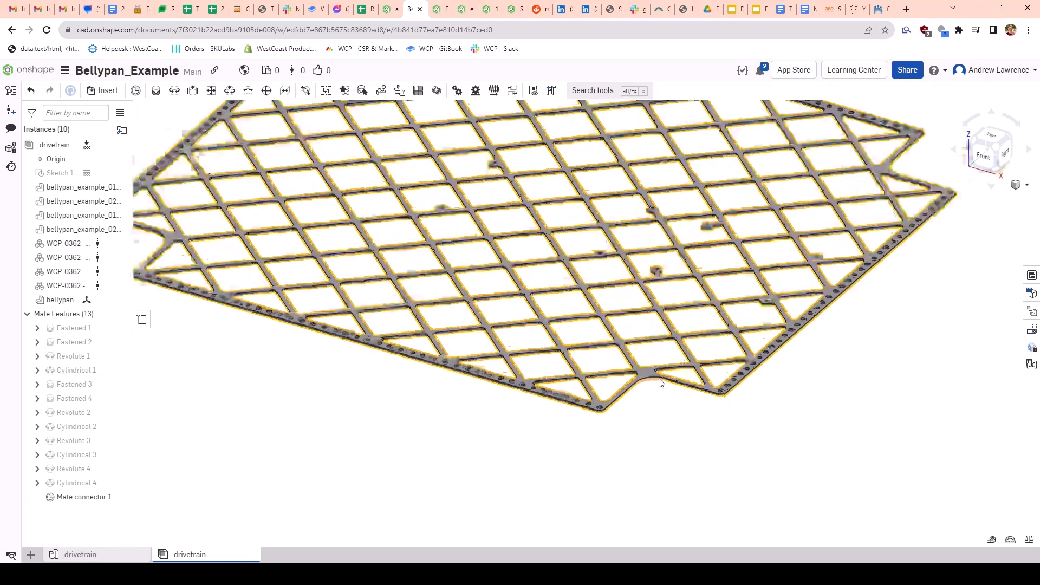
{"action": "key", "text": "m"}
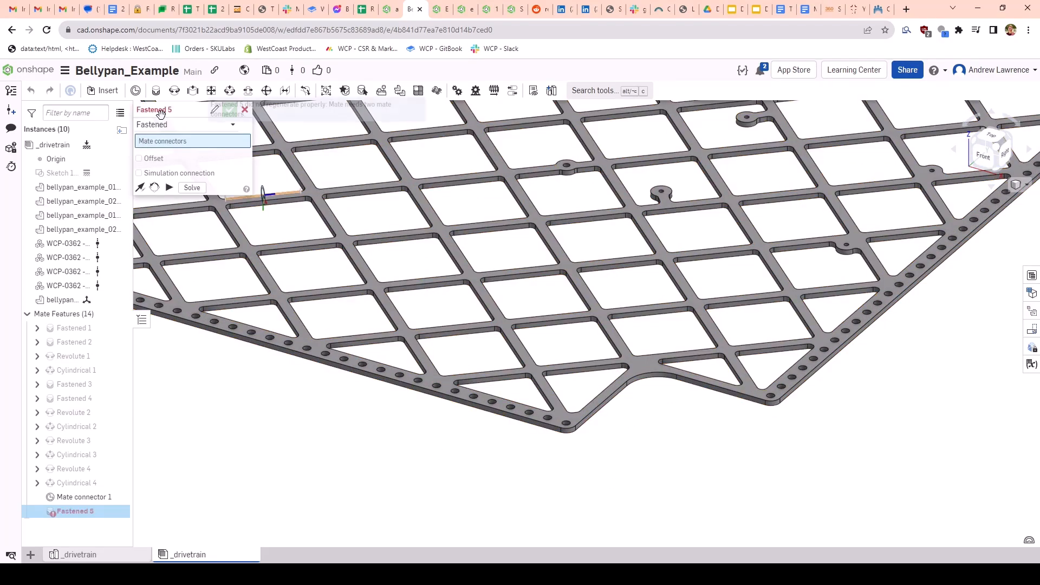
{"action": "left_click", "coordinate": [230, 125]}
{"action": "left_click", "coordinate": [214, 174]}
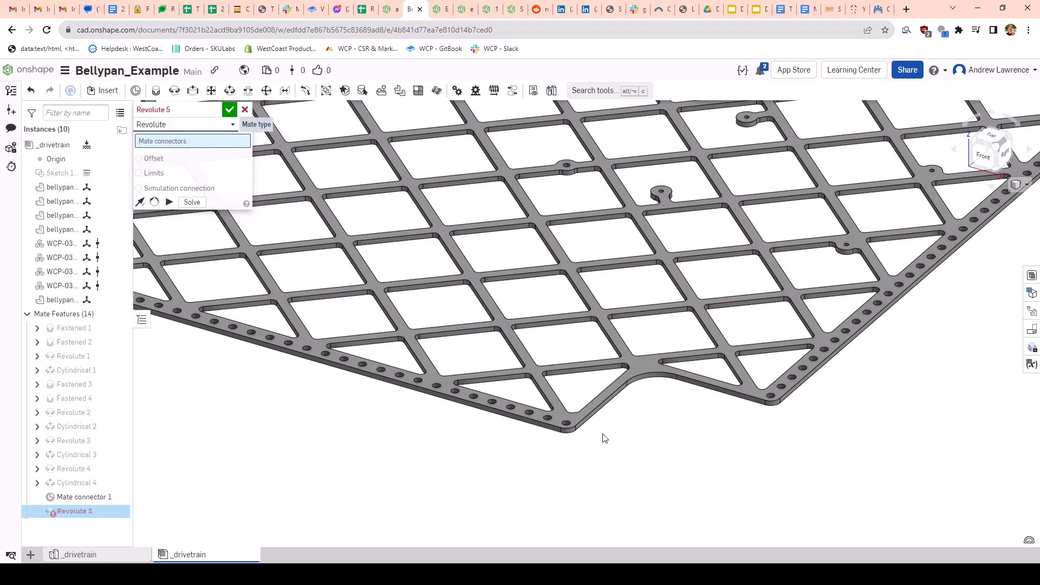
{"action": "scroll", "coordinate": [563, 417], "scroll_direction": "up", "scroll_amount": 10}
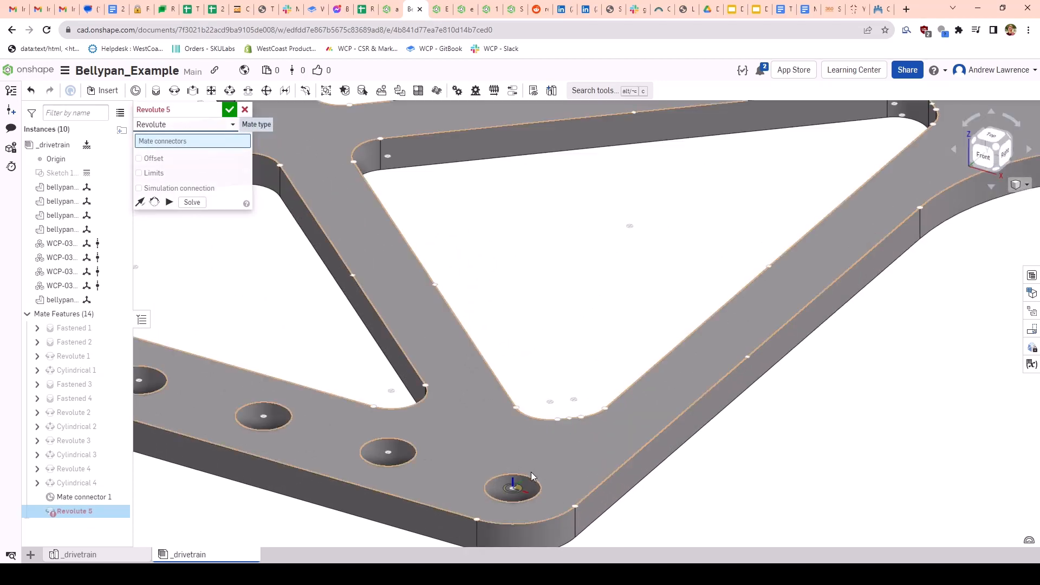
{"action": "left_click", "coordinate": [518, 487]}
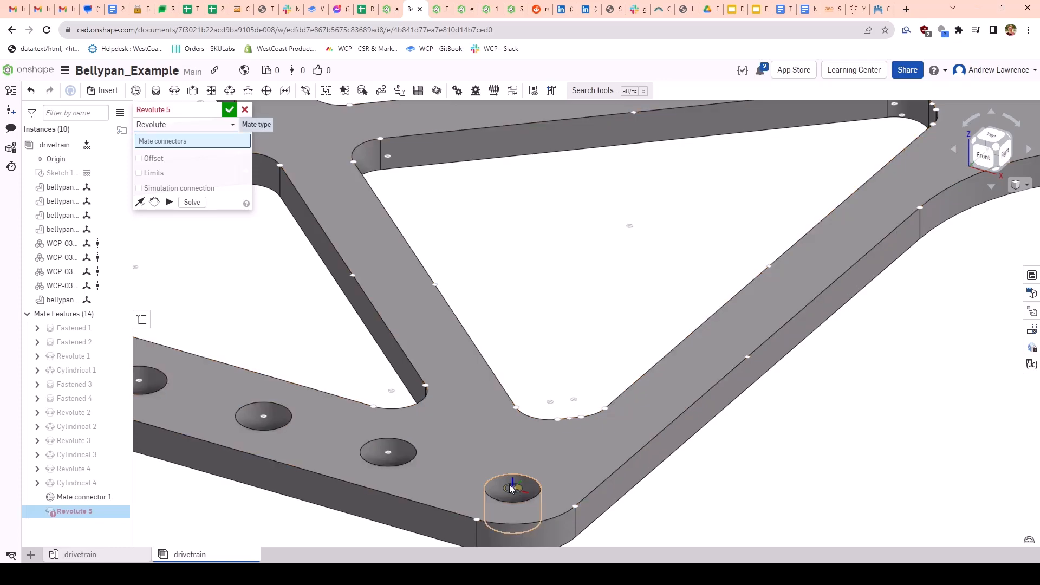
Step: Complete the Revolute mate at the matching end hole on the underside of the frame tube
{"action": "scroll", "coordinate": [521, 444], "scroll_direction": "down", "scroll_amount": 10}
{"action": "right_click_drag", "start_coordinate": [534, 497], "coordinate": [592, 310]}
{"action": "scroll", "coordinate": [526, 228], "scroll_direction": "up", "scroll_amount": 10}
{"action": "scroll", "coordinate": [525, 228], "scroll_direction": "up", "scroll_amount": 5}
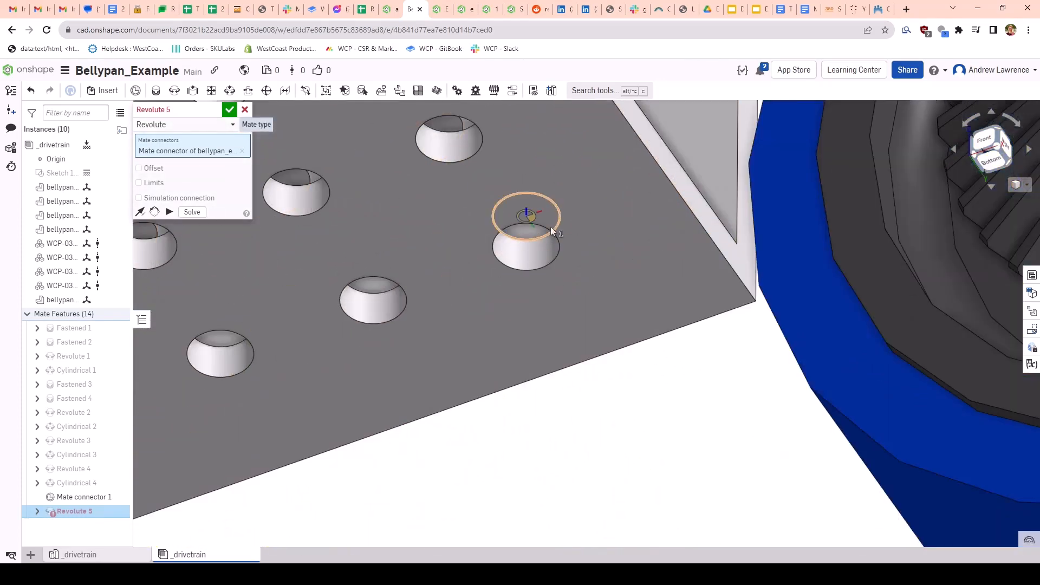
{"action": "left_click", "coordinate": [531, 240]}
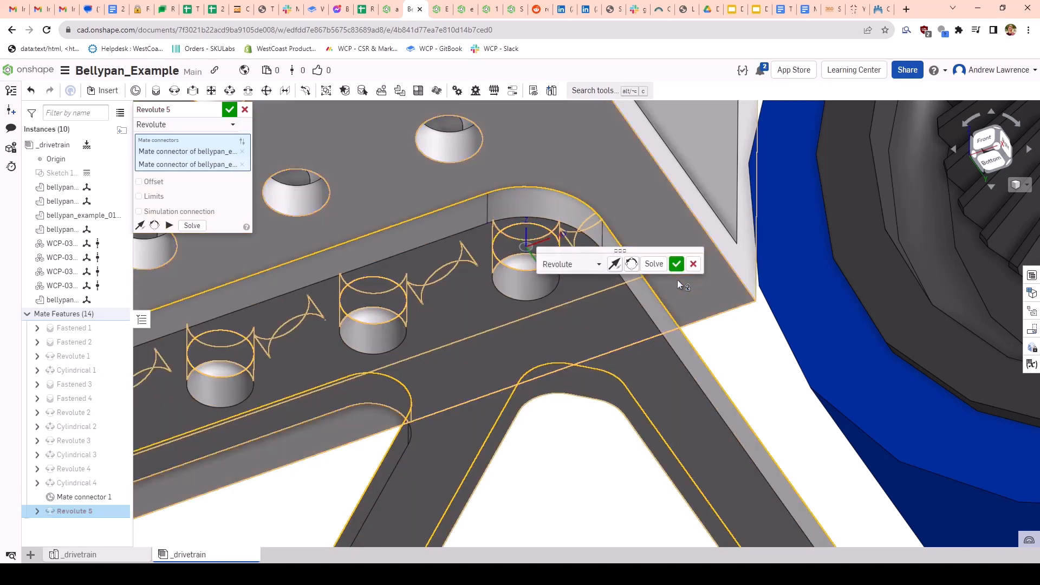
{"action": "left_click", "coordinate": [678, 264]}
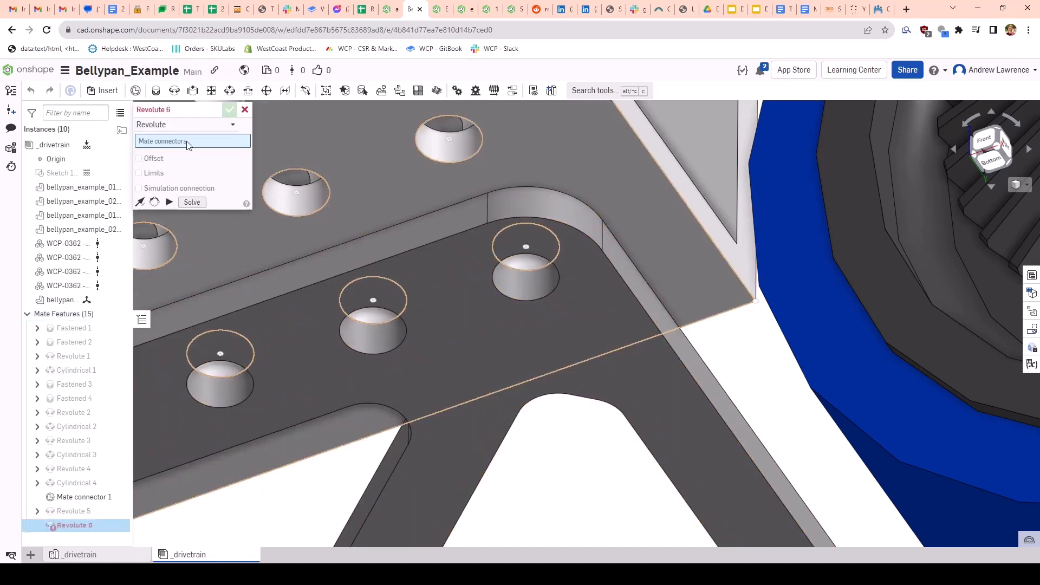
Step: Add a Cylindrical mate between the second hole from the corner on the tube's underside and the matching belly pan hole
{"action": "left_click", "coordinate": [230, 124]}
{"action": "left_click", "coordinate": [180, 155]}
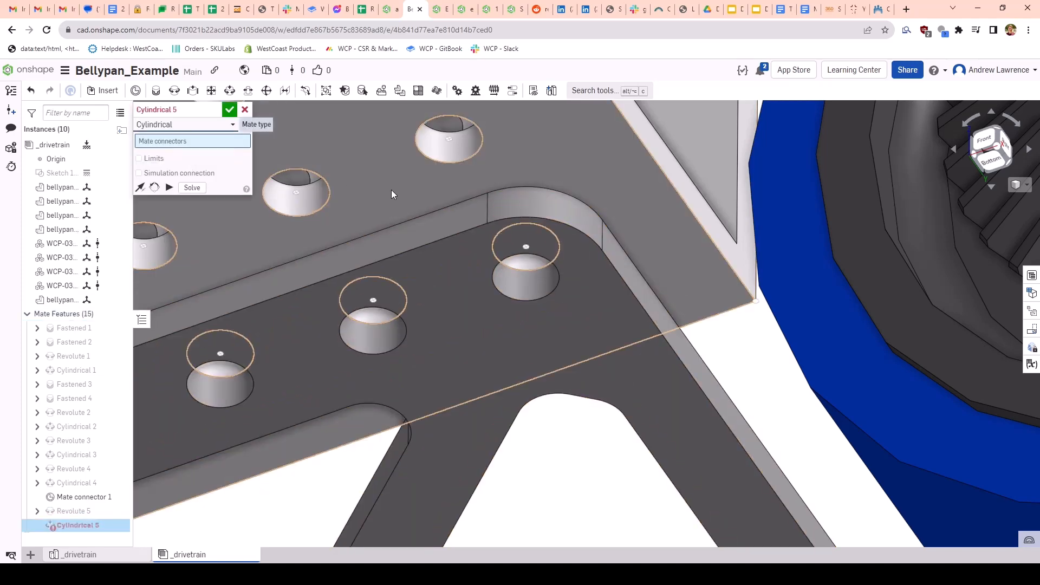
{"action": "left_click", "coordinate": [379, 297]}
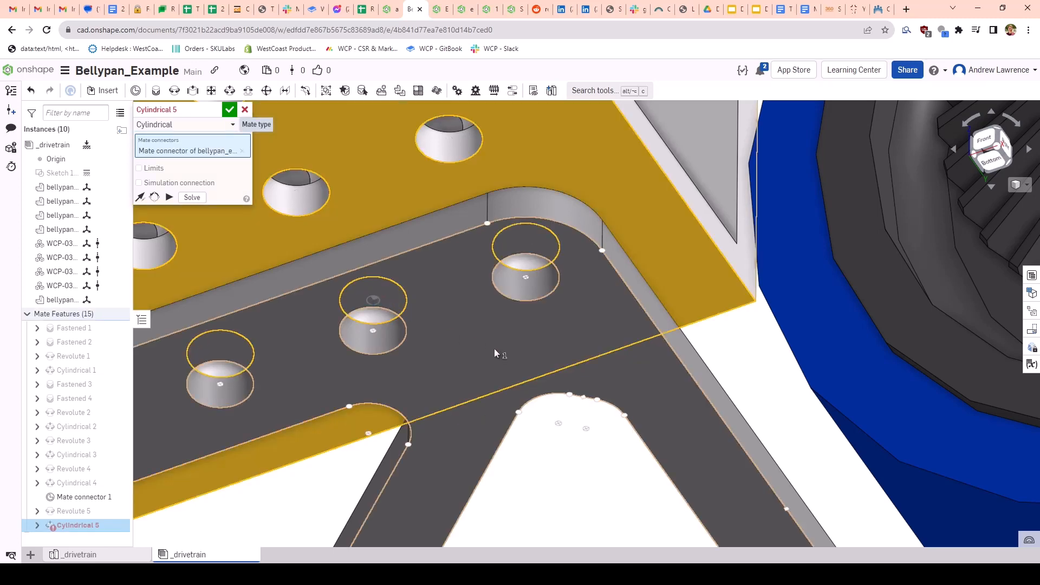
{"action": "left_click", "coordinate": [372, 337]}
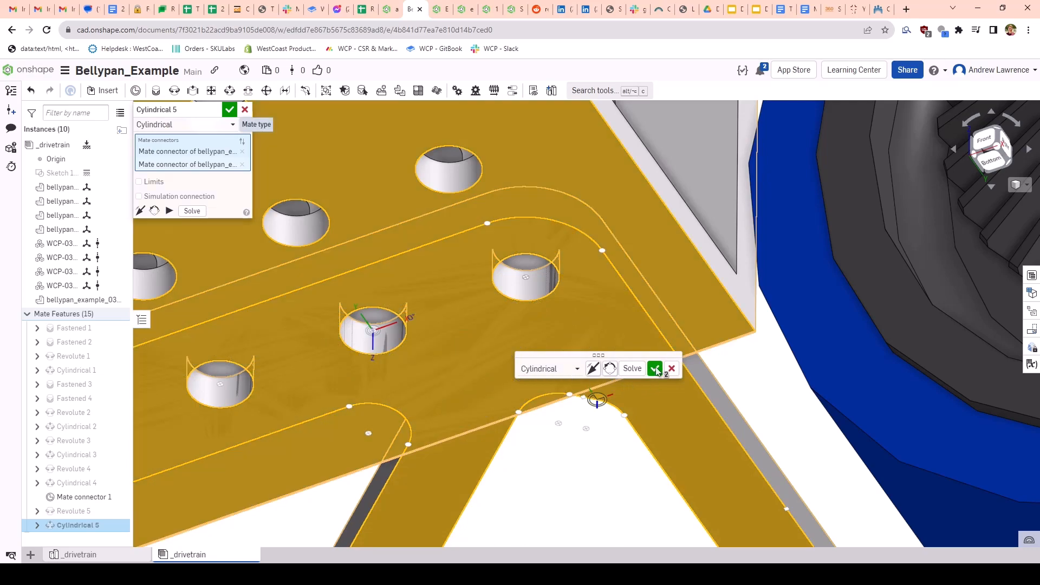
{"action": "left_click", "coordinate": [654, 368]}
{"action": "scroll", "coordinate": [647, 375], "scroll_direction": "down", "scroll_amount": 5}
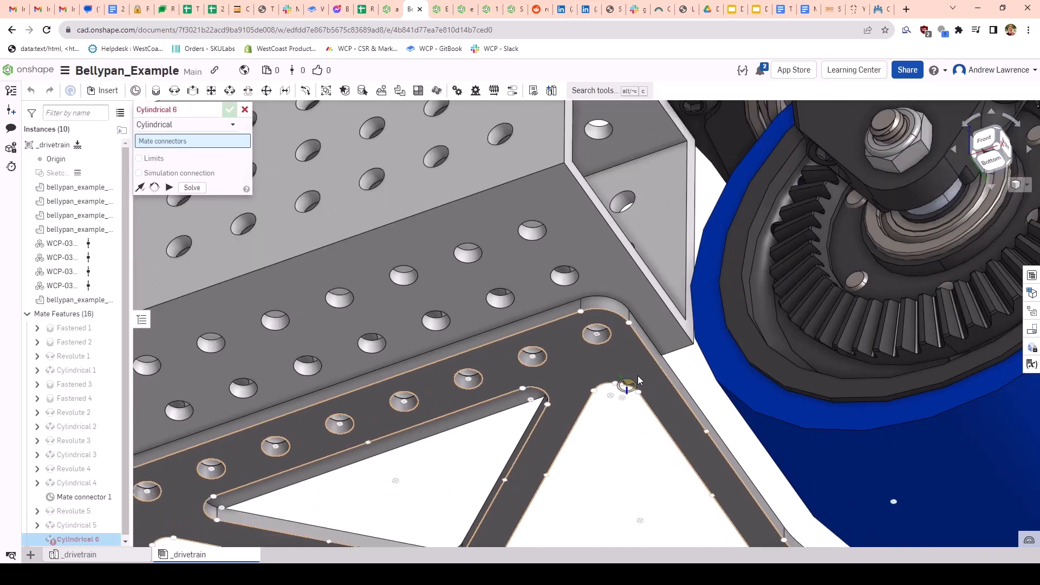
{"action": "key", "text": "Escape"}
Step: Inspect the belly pan's fit in the drivetrain frame from below and above, including around the swerve modules
{"action": "scroll", "coordinate": [645, 377], "scroll_direction": "down", "scroll_amount": 4}
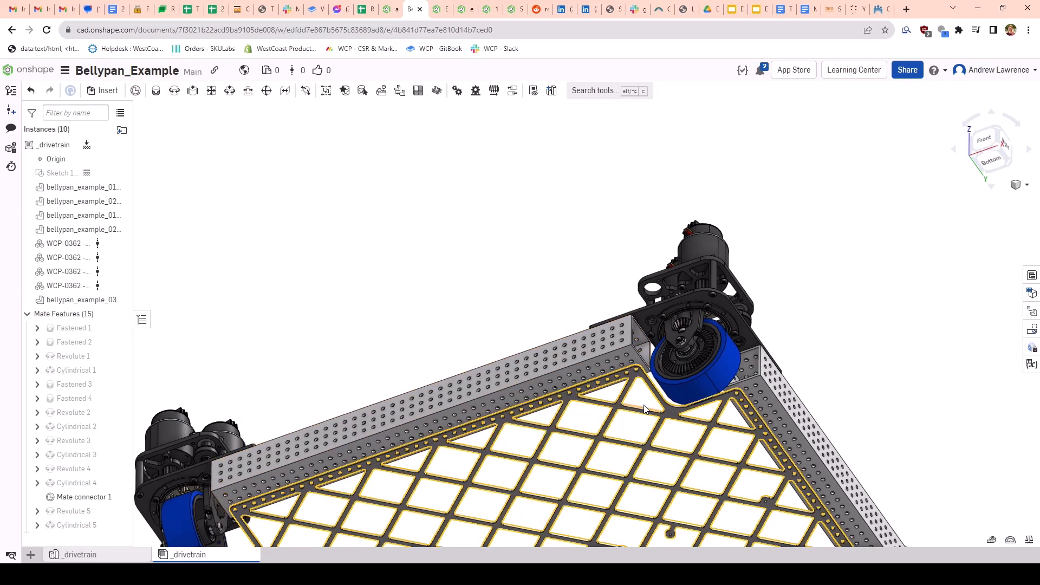
{"action": "right_click_drag", "start_coordinate": [645, 407], "coordinate": [559, 445]}
{"action": "middle_click_drag", "start_coordinate": [553, 307], "coordinate": [513, 428]}
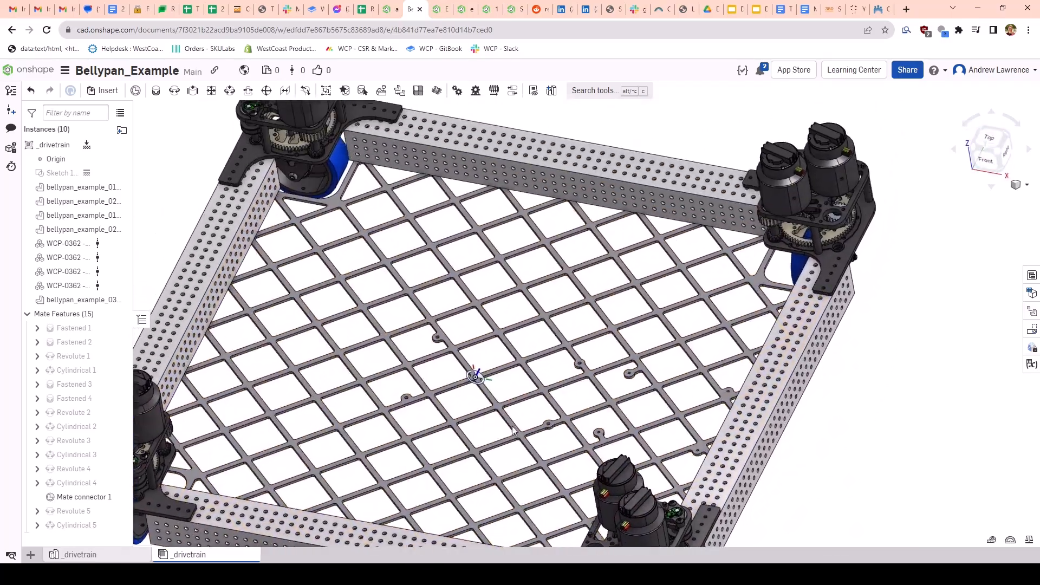
{"action": "scroll", "coordinate": [699, 250], "scroll_direction": "up", "scroll_amount": 3}
{"action": "mouse_move", "coordinate": [757, 289]}
{"action": "right_mouse_down"}
{"action": "mouse_move", "coordinate": [783, 347]}
{"action": "mouse_move", "coordinate": [751, 274]}
{"action": "mouse_move", "coordinate": [737, 287]}
{"action": "right_mouse_up"}
{"action": "scroll", "coordinate": [704, 277], "scroll_direction": "down", "scroll_amount": 5}
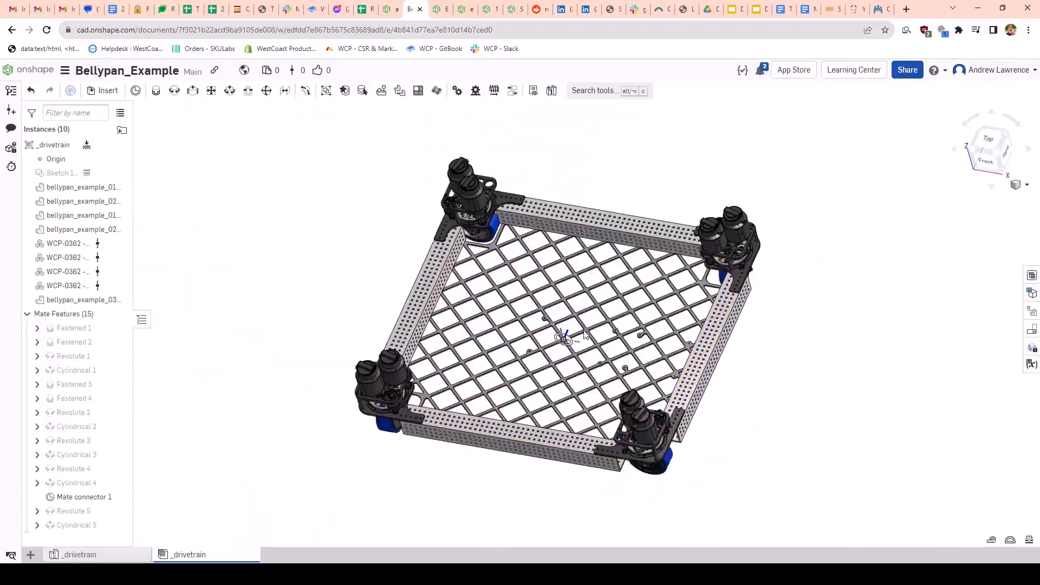
{"action": "scroll", "coordinate": [589, 352], "scroll_direction": "up", "scroll_amount": 2}
{"action": "mouse_move", "coordinate": [588, 353]}
{"action": "right_mouse_down"}
{"action": "mouse_move", "coordinate": [584, 321]}
{"action": "mouse_move", "coordinate": [591, 344]}
{"action": "right_mouse_up"}
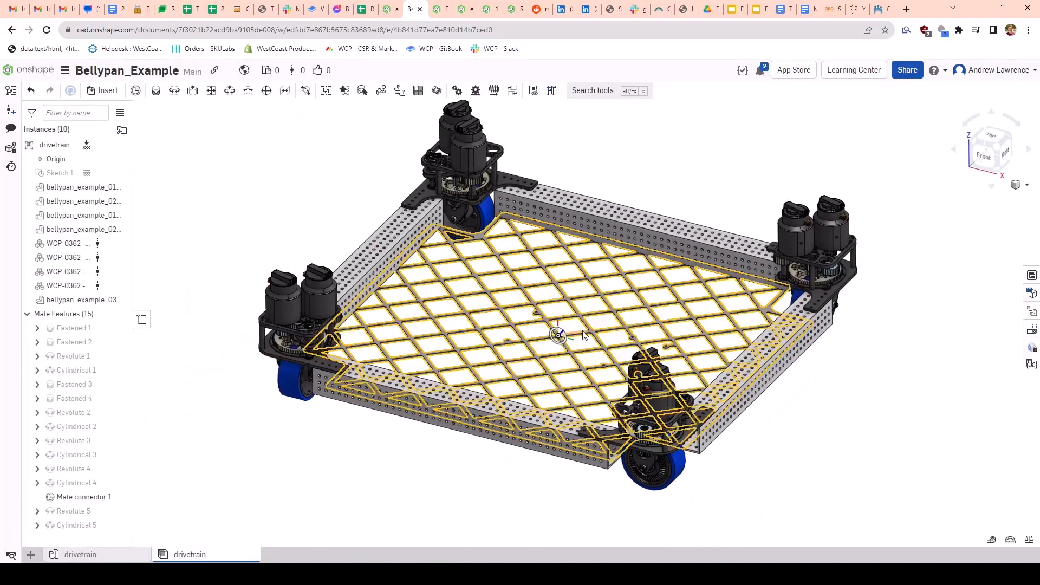
{"action": "middle_click_drag", "start_coordinate": [615, 322], "coordinate": [596, 337]}
{"action": "scroll", "coordinate": [595, 336], "scroll_direction": "down", "scroll_amount": 3}
Step: Insert the composite part CTRE_PDB from the Electronics document and place it above the frame's rear tube
{"action": "left_click", "coordinate": [104, 90]}
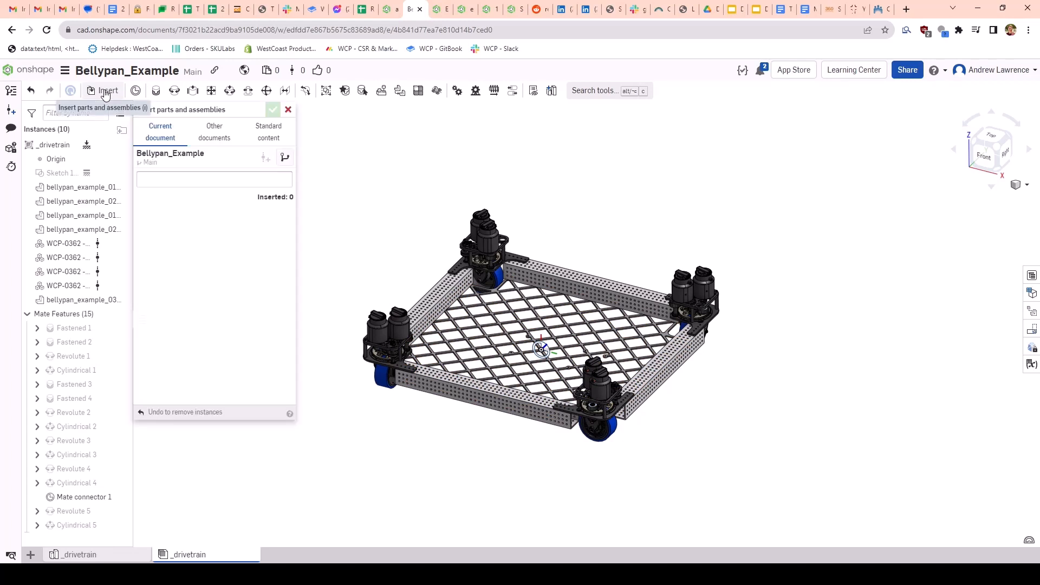
{"action": "left_click", "coordinate": [219, 136]}
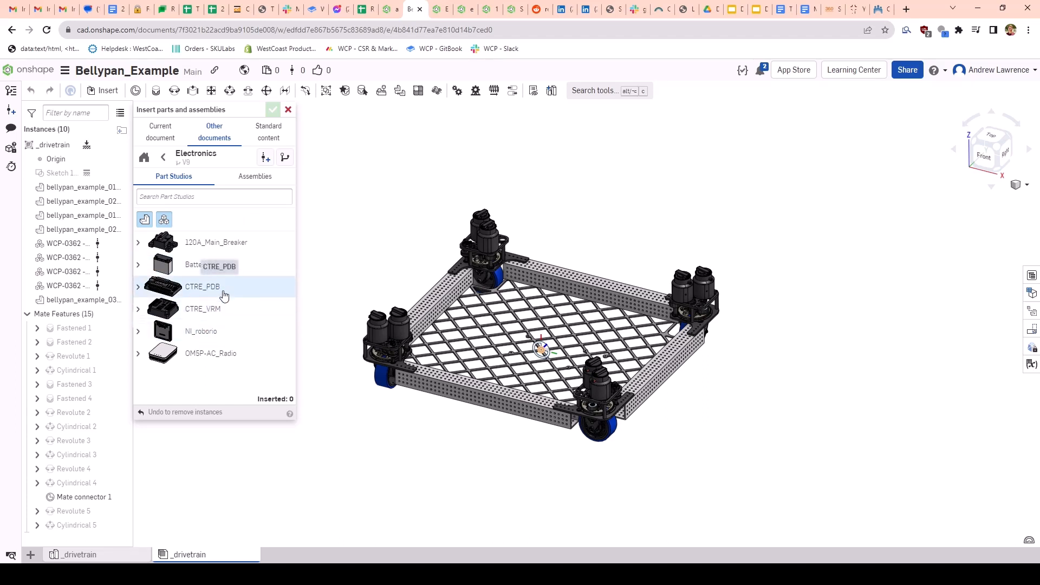
{"action": "left_click", "coordinate": [138, 286]}
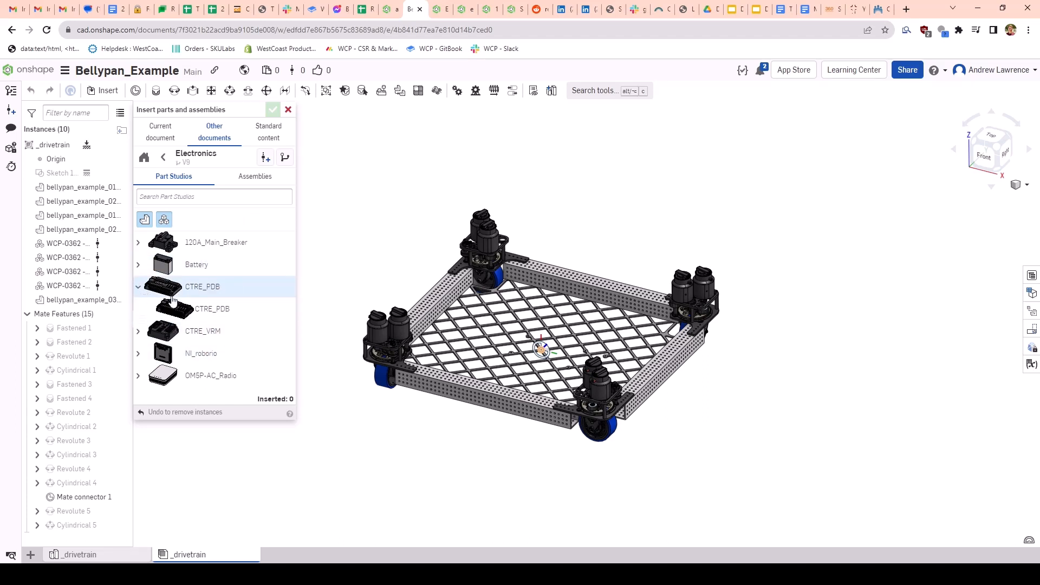
{"action": "left_click", "coordinate": [211, 308]}
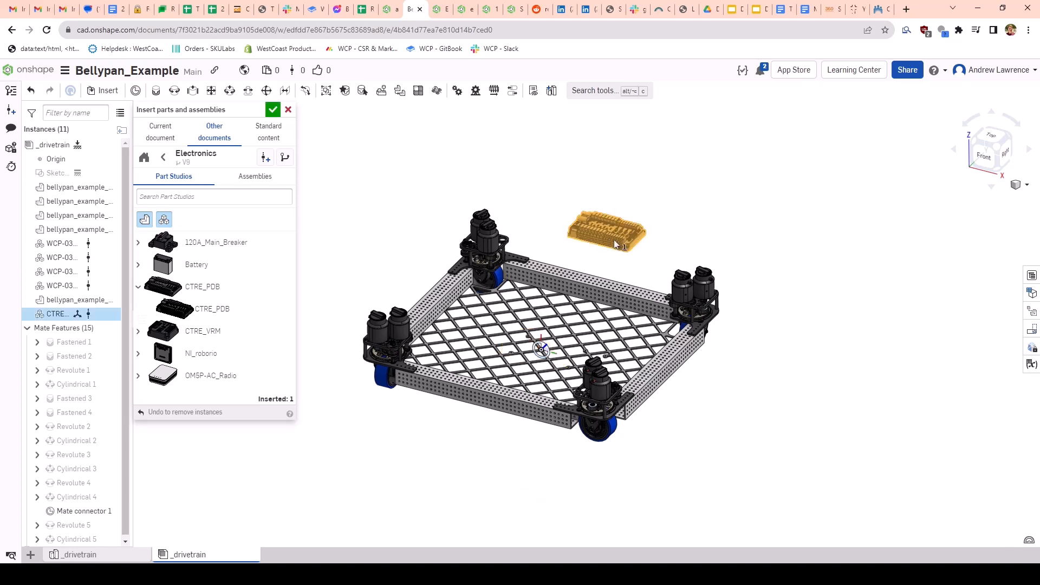
{"action": "left_click", "coordinate": [615, 229]}
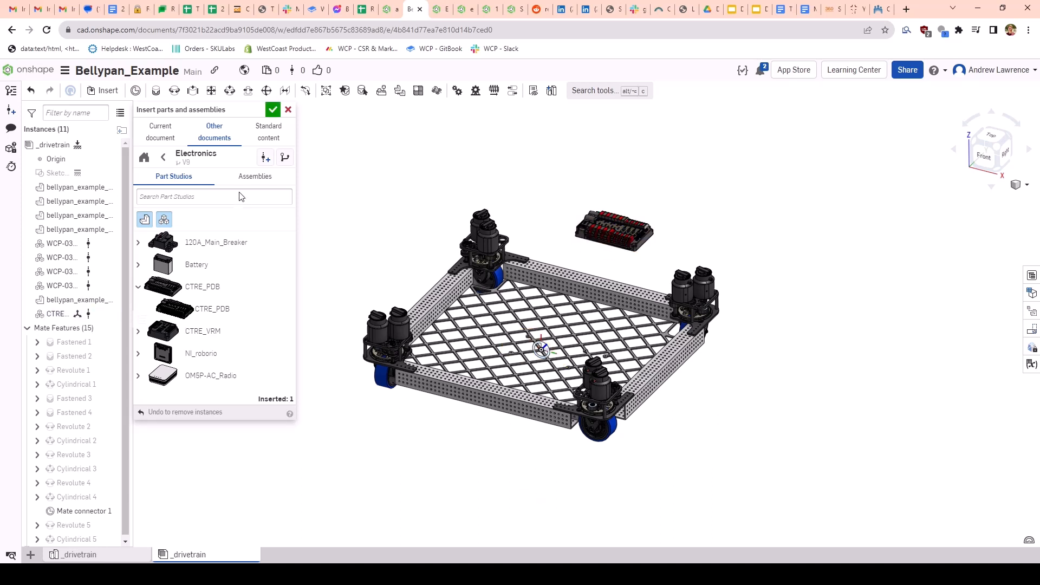
{"action": "left_click", "coordinate": [272, 110]}
Step: Start a Revolute mate and pick the center of a corner mounting hole on the CTRE PDB's underside
{"action": "scroll", "coordinate": [631, 213], "scroll_direction": "up", "scroll_amount": 5}
{"action": "key", "text": "m"}
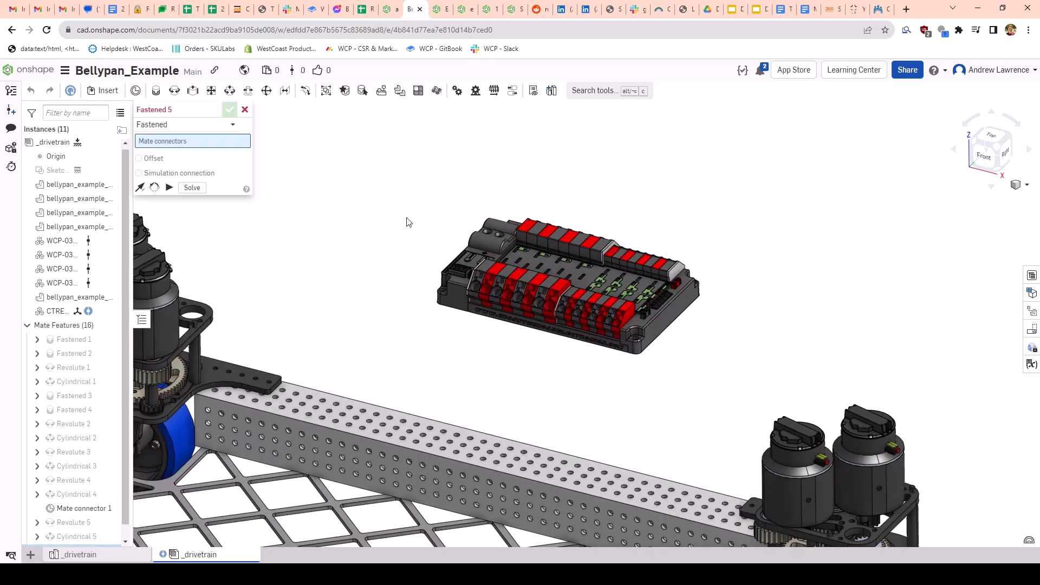
{"action": "left_click", "coordinate": [217, 132]}
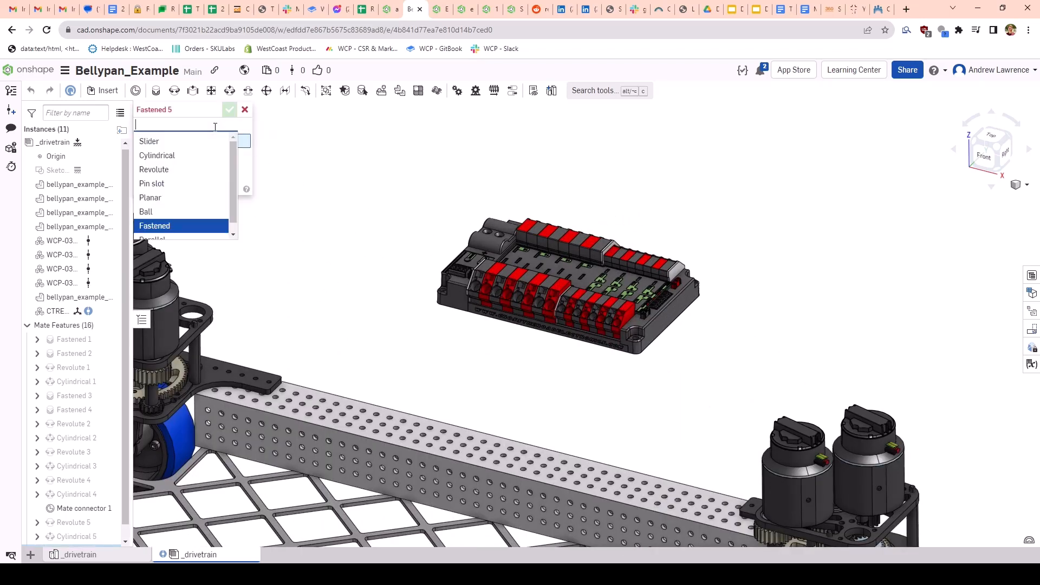
{"action": "left_click", "coordinate": [177, 179]}
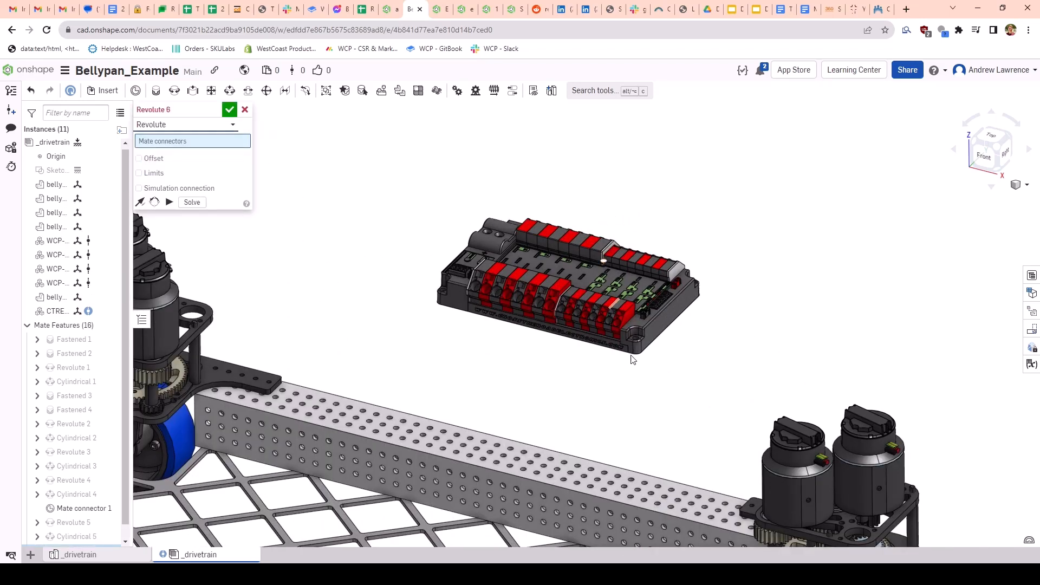
{"action": "scroll", "coordinate": [614, 304], "scroll_direction": "up", "scroll_amount": 3}
{"action": "right_click_drag", "start_coordinate": [650, 329], "coordinate": [618, 276]}
{"action": "scroll", "coordinate": [644, 352], "scroll_direction": "up", "scroll_amount": 10}
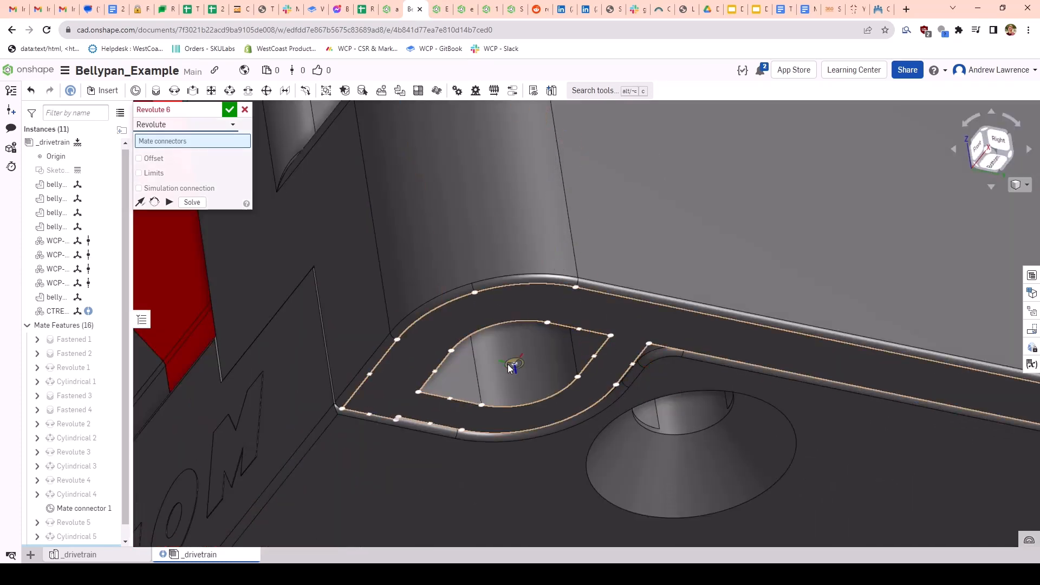
{"action": "left_click", "coordinate": [508, 365]}
{"action": "scroll", "coordinate": [529, 363], "scroll_direction": "down", "scroll_amount": 10}
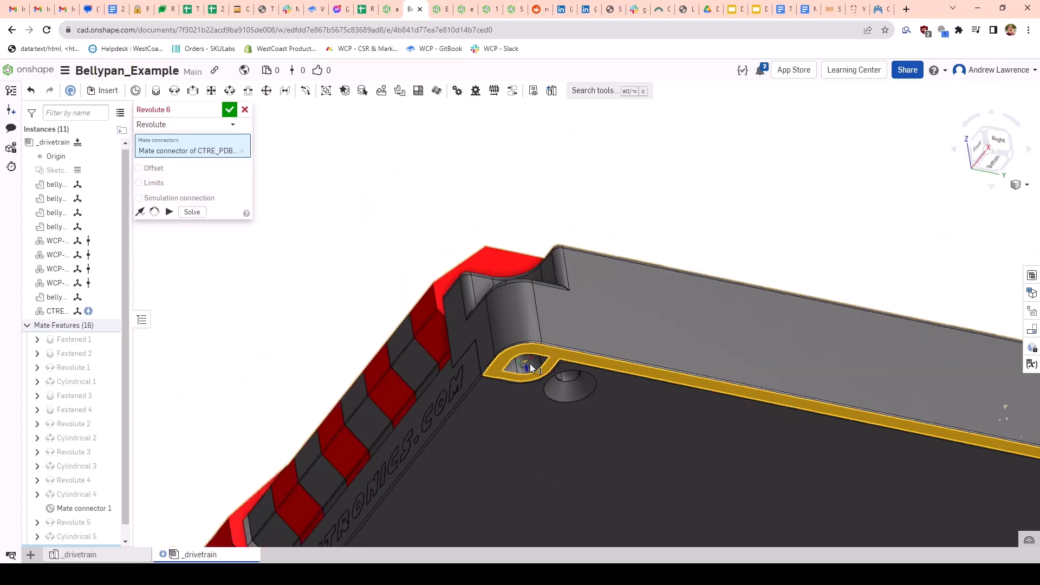
Step: Complete the Revolute mate at the matching mounting tab hole on the belly pan's top face
{"action": "right_click_drag", "start_coordinate": [530, 362], "coordinate": [568, 383]}
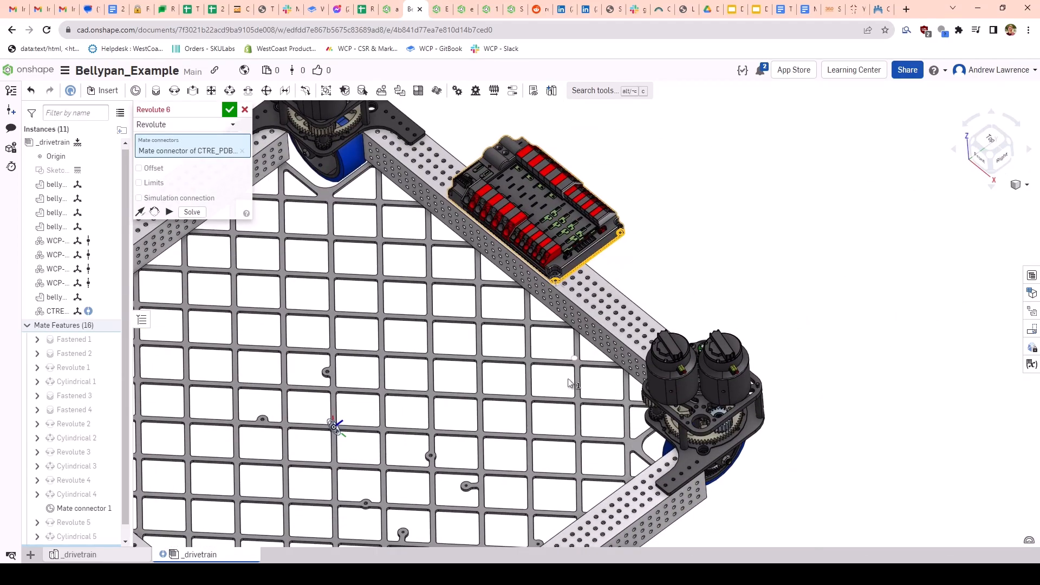
{"action": "middle_click_drag", "start_coordinate": [568, 383], "coordinate": [649, 301]}
{"action": "scroll", "coordinate": [453, 412], "scroll_direction": "up", "scroll_amount": 10}
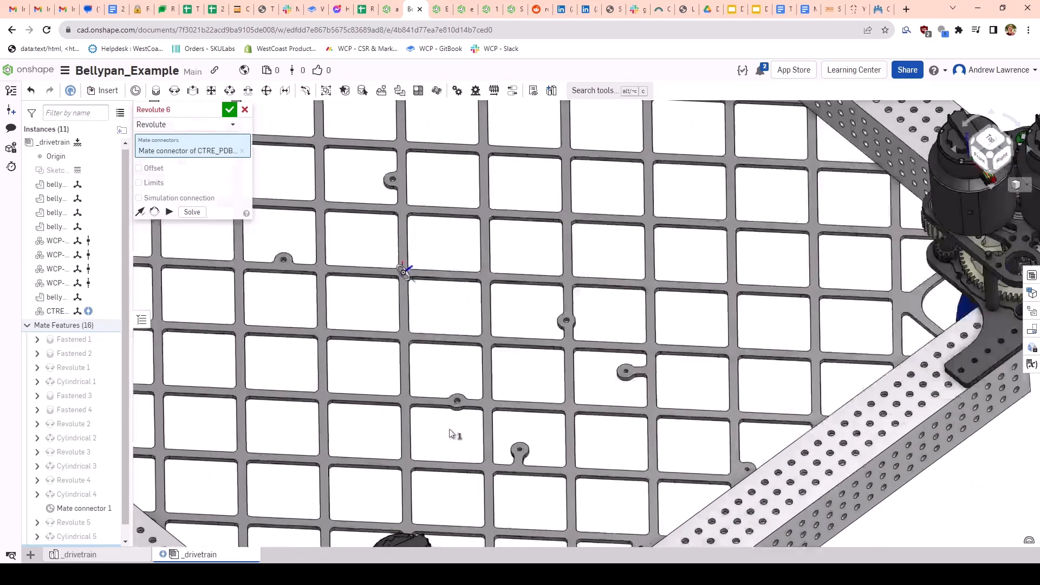
{"action": "scroll", "coordinate": [453, 393], "scroll_direction": "up", "scroll_amount": 4}
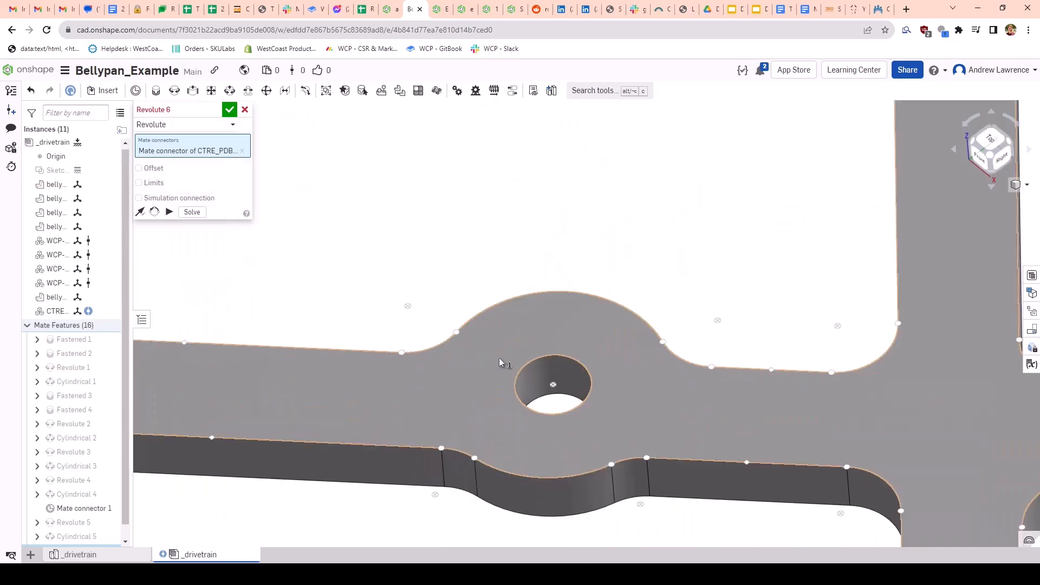
{"action": "left_click", "coordinate": [560, 390]}
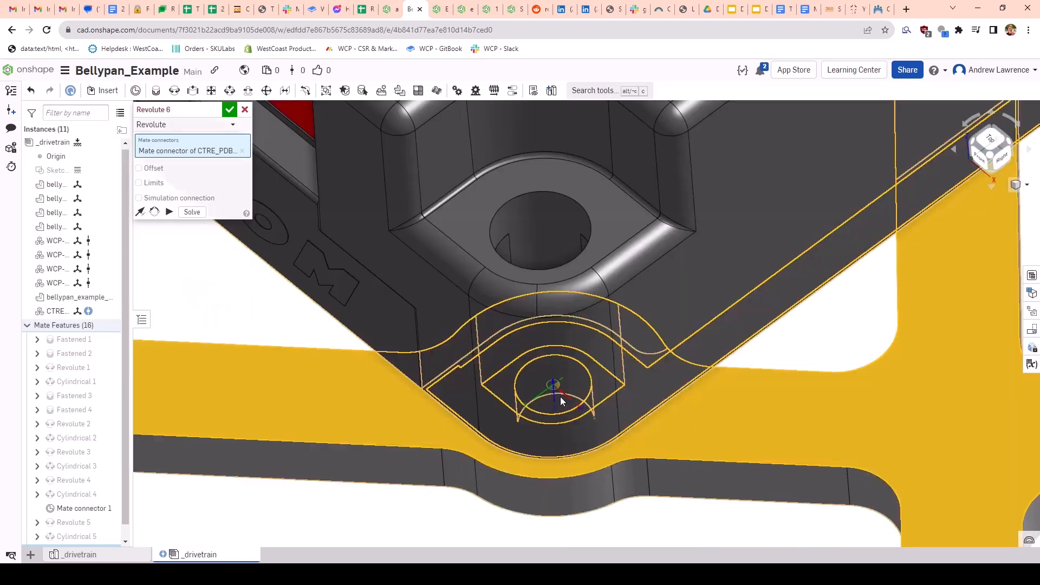
{"action": "left_click", "coordinate": [705, 413]}
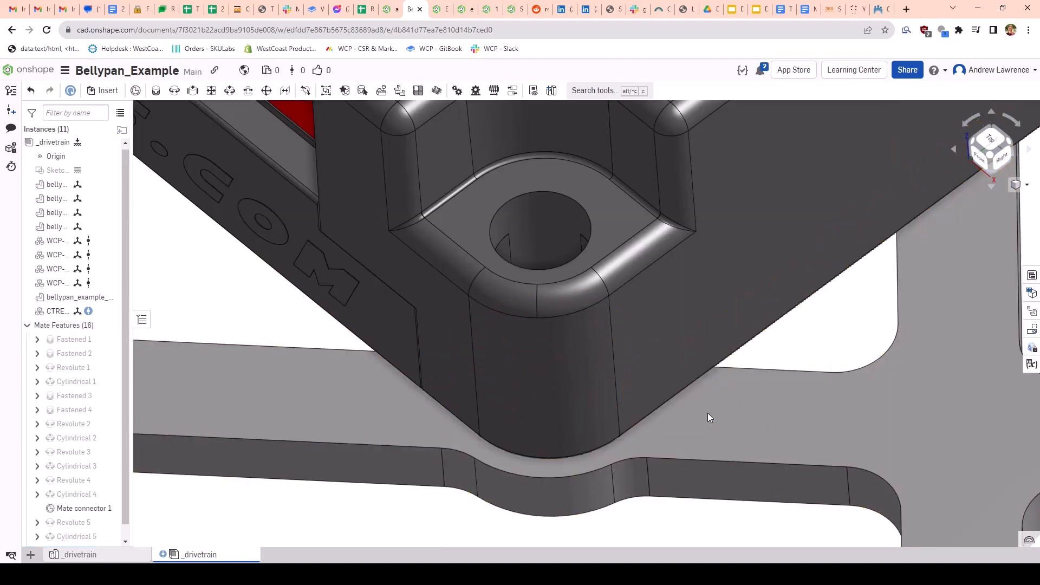
Step: Add a Cylindrical mate between the belly pan's next mounting tab hole and the PDB's adjacent corner hole
{"action": "scroll", "coordinate": [722, 358], "scroll_direction": "down", "scroll_amount": 5}
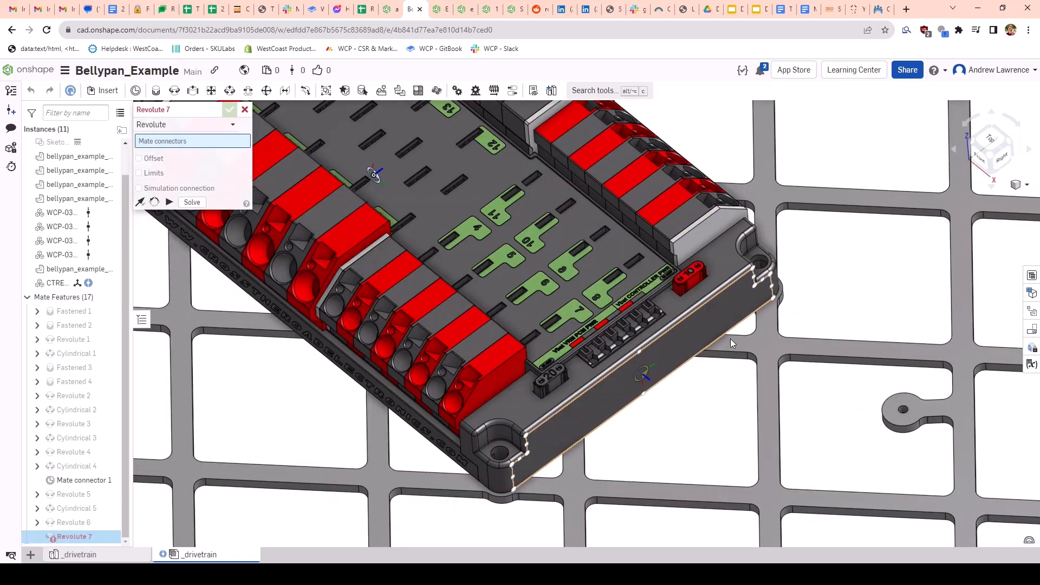
{"action": "scroll", "coordinate": [699, 309], "scroll_direction": "up", "scroll_amount": 5}
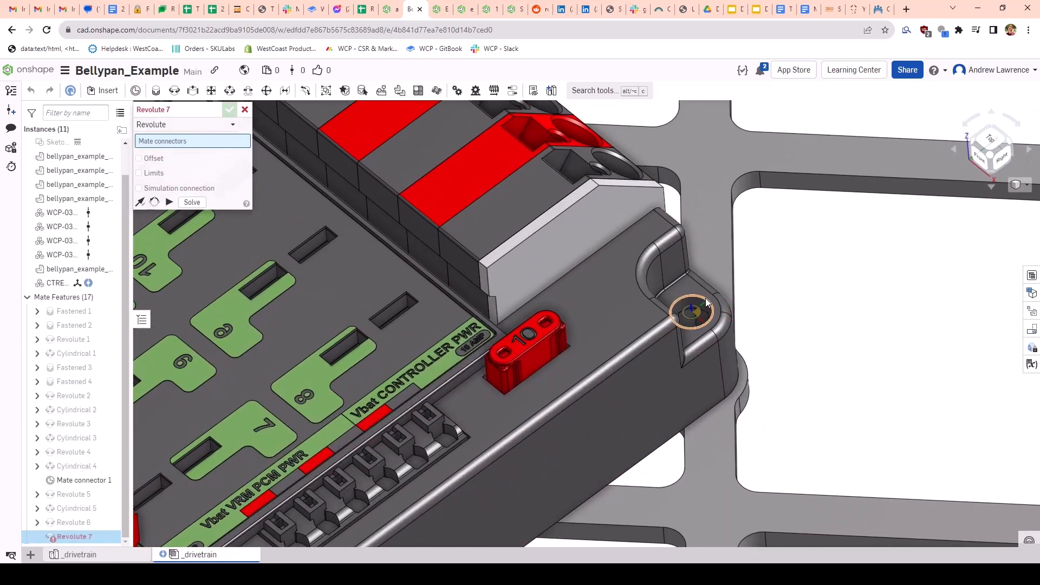
{"action": "mouse_move", "coordinate": [706, 303]}
{"action": "right_mouse_down"}
{"action": "mouse_move", "coordinate": [720, 325]}
{"action": "mouse_move", "coordinate": [707, 306]}
{"action": "right_mouse_up"}
{"action": "right_click_drag", "start_coordinate": [542, 369], "coordinate": [519, 321]}
{"action": "scroll", "coordinate": [516, 313], "scroll_direction": "down", "scroll_amount": 5}
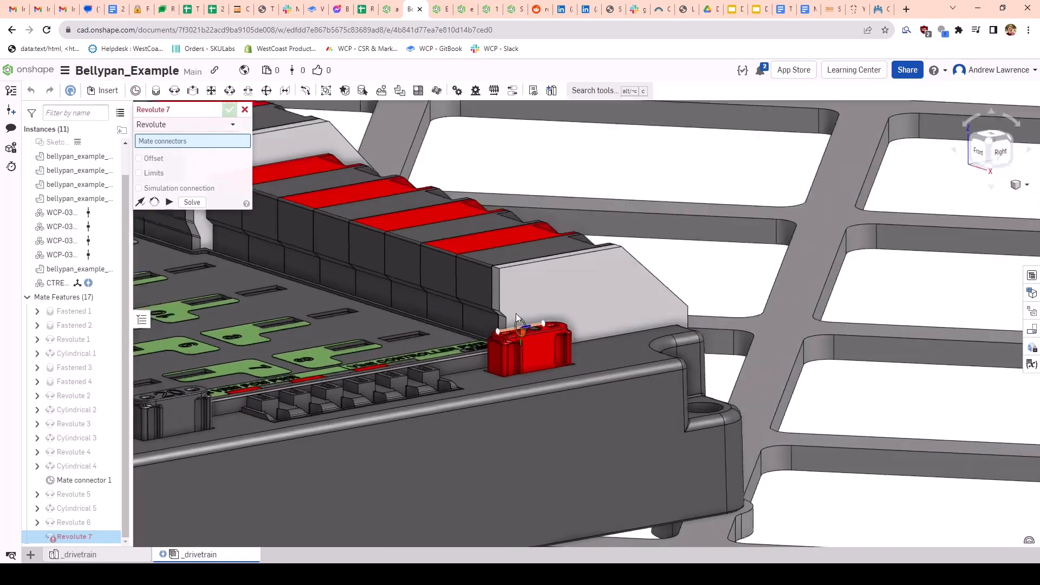
{"action": "scroll", "coordinate": [516, 313], "scroll_direction": "up", "scroll_amount": 5}
{"action": "left_click", "coordinate": [204, 134]}
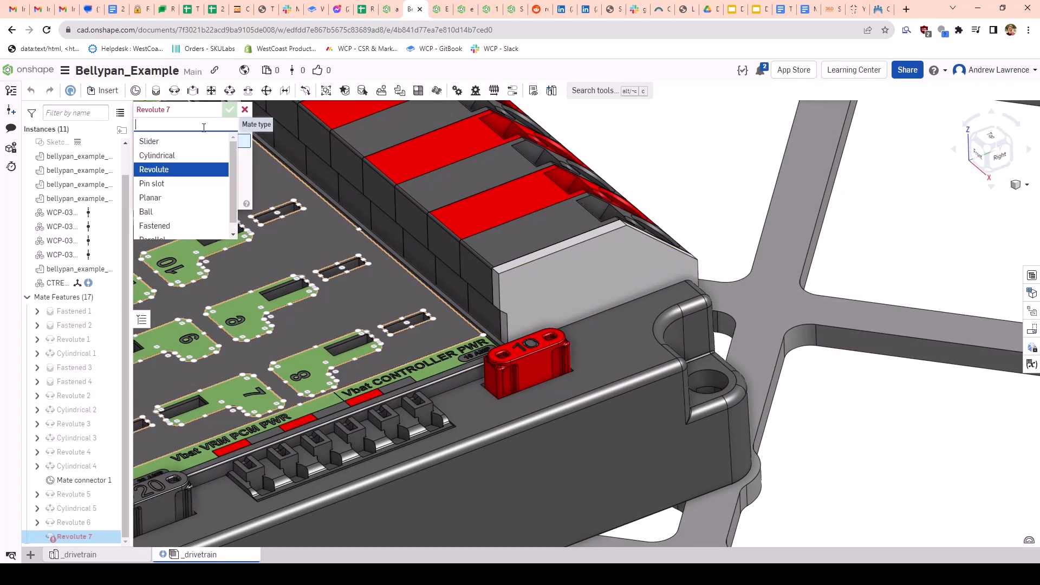
{"action": "left_click", "coordinate": [179, 154]}
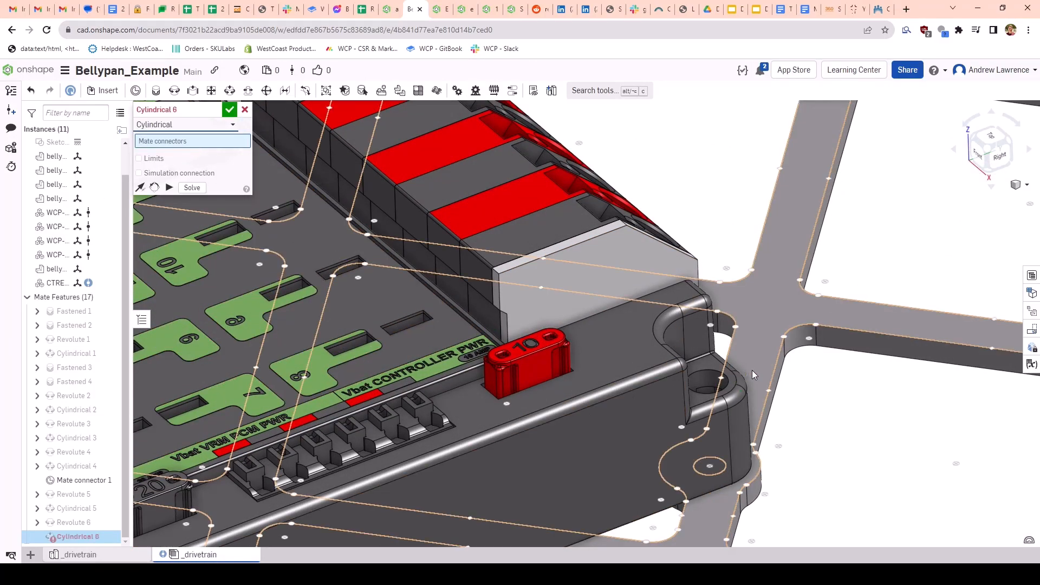
{"action": "left_click", "coordinate": [710, 466]}
{"action": "scroll", "coordinate": [687, 317], "scroll_direction": "up", "scroll_amount": 5}
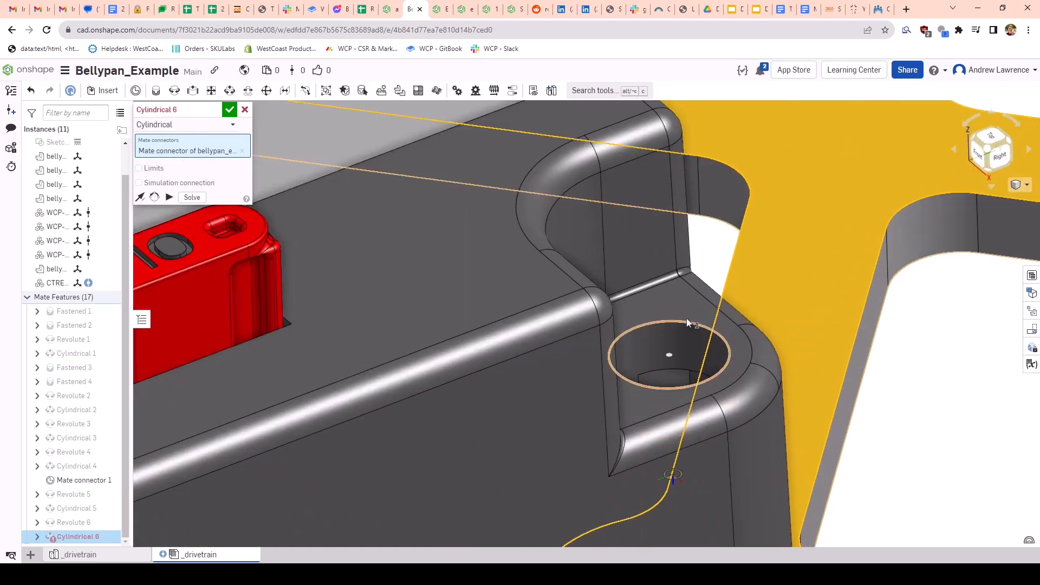
{"action": "left_click", "coordinate": [670, 362]}
{"action": "left_click", "coordinate": [813, 381]}
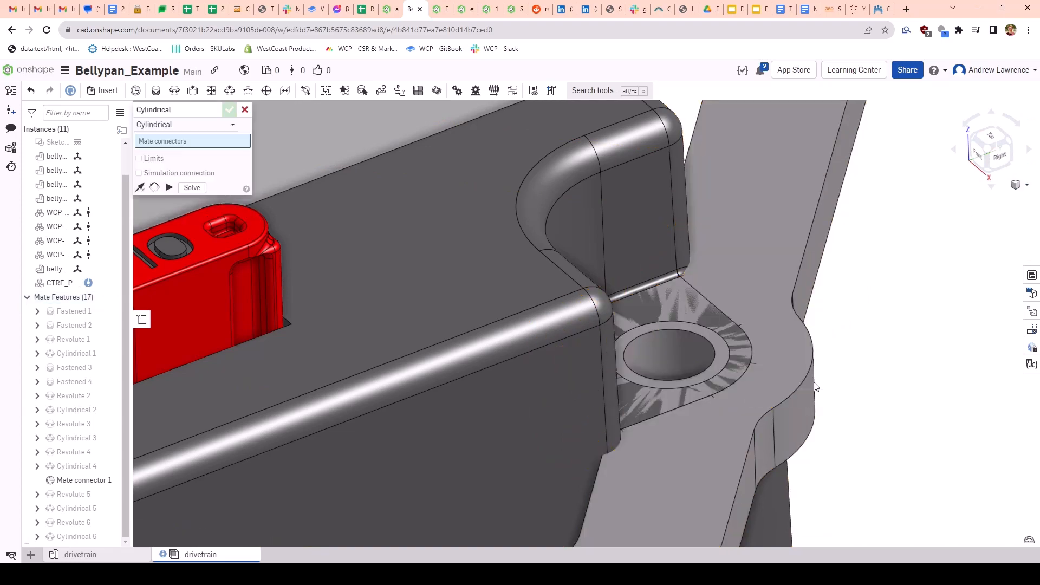
{"action": "key", "text": "Escape"}
Step: Check from directly above how the PDB's far corner holes align with the belly pan's mounting holes
{"action": "scroll", "coordinate": [616, 364], "scroll_direction": "down", "scroll_amount": 10}
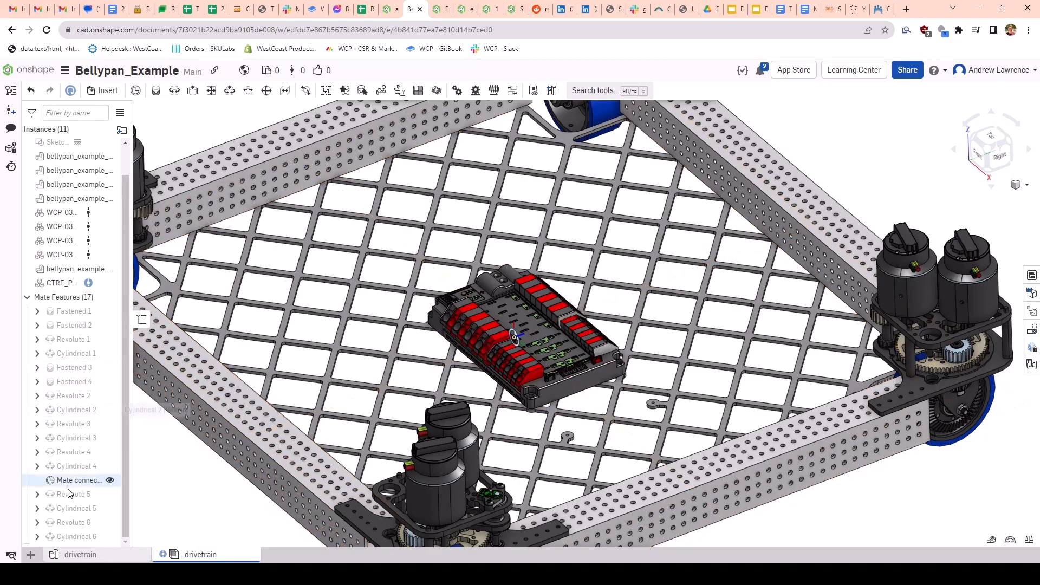
{"action": "scroll", "coordinate": [444, 291], "scroll_direction": "up", "scroll_amount": 4}
{"action": "scroll", "coordinate": [435, 304], "scroll_direction": "up", "scroll_amount": 3}
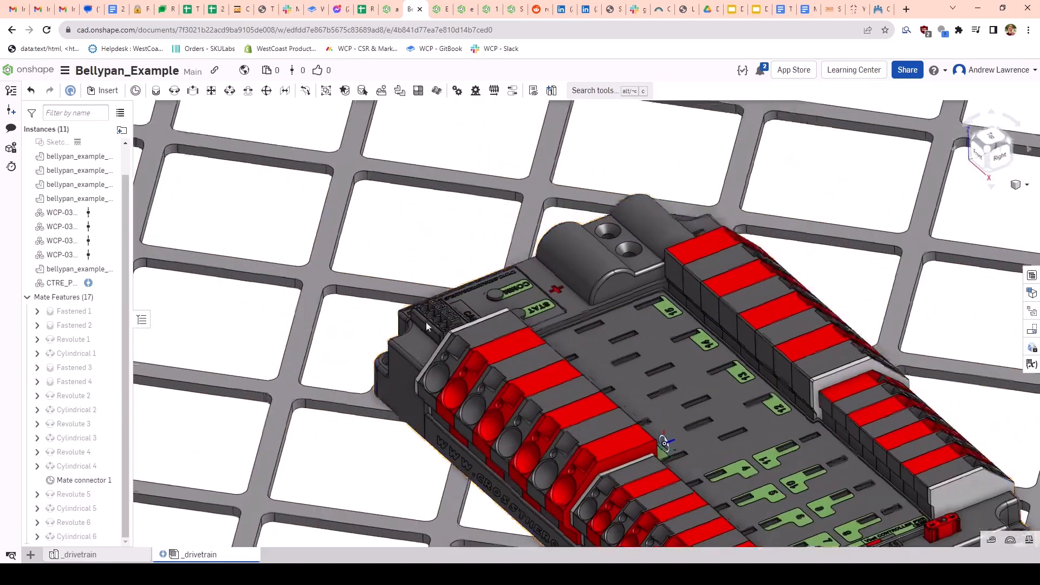
{"action": "right_click_drag", "start_coordinate": [426, 322], "coordinate": [426, 375]}
{"action": "key", "text": "n"}
{"action": "scroll", "coordinate": [414, 292], "scroll_direction": "up", "scroll_amount": 9}
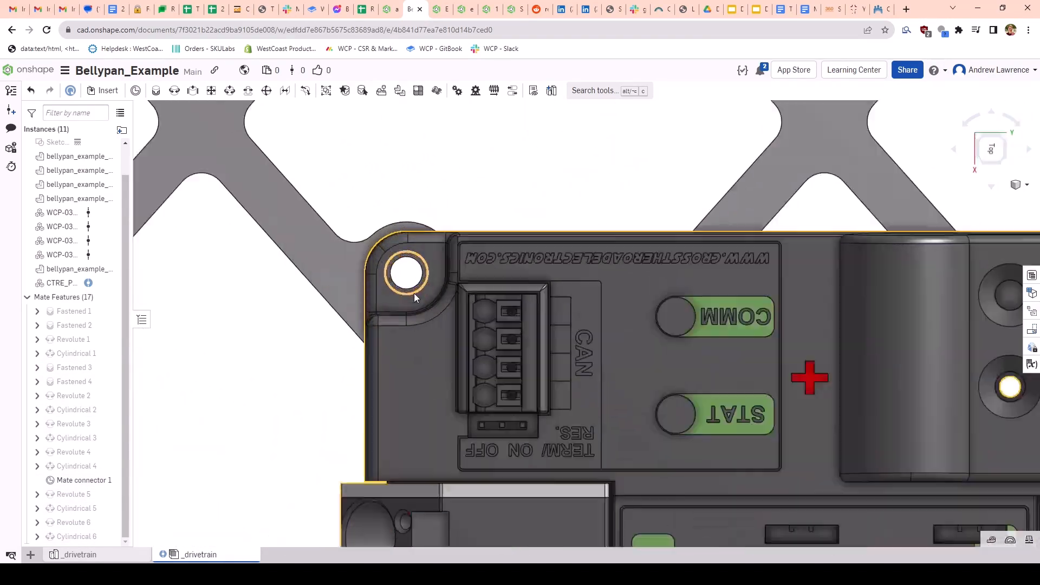
{"action": "left_click", "coordinate": [233, 241]}
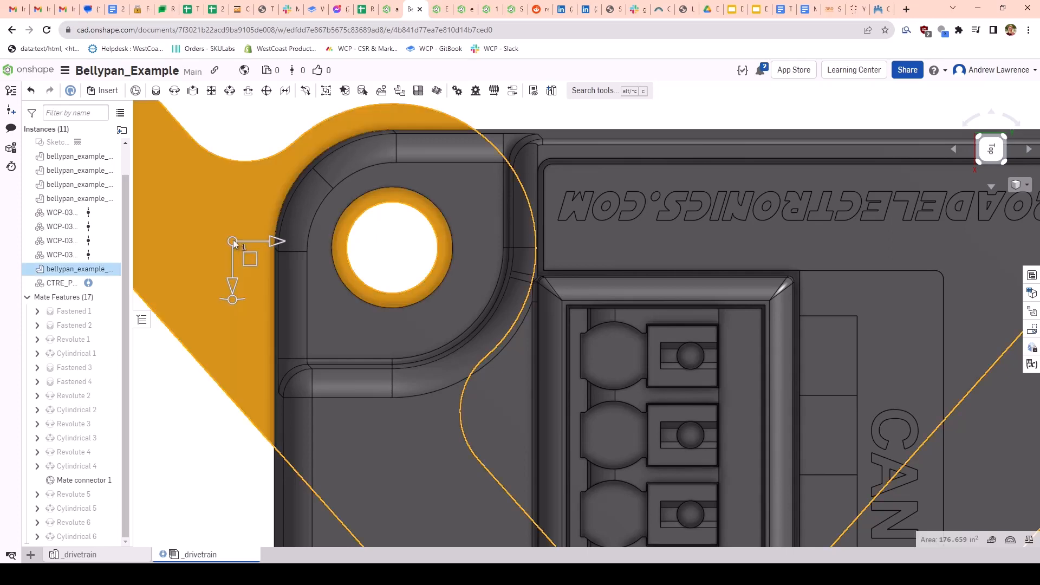
{"action": "left_click", "coordinate": [383, 231]}
{"action": "scroll", "coordinate": [383, 228], "scroll_direction": "up", "scroll_amount": 3}
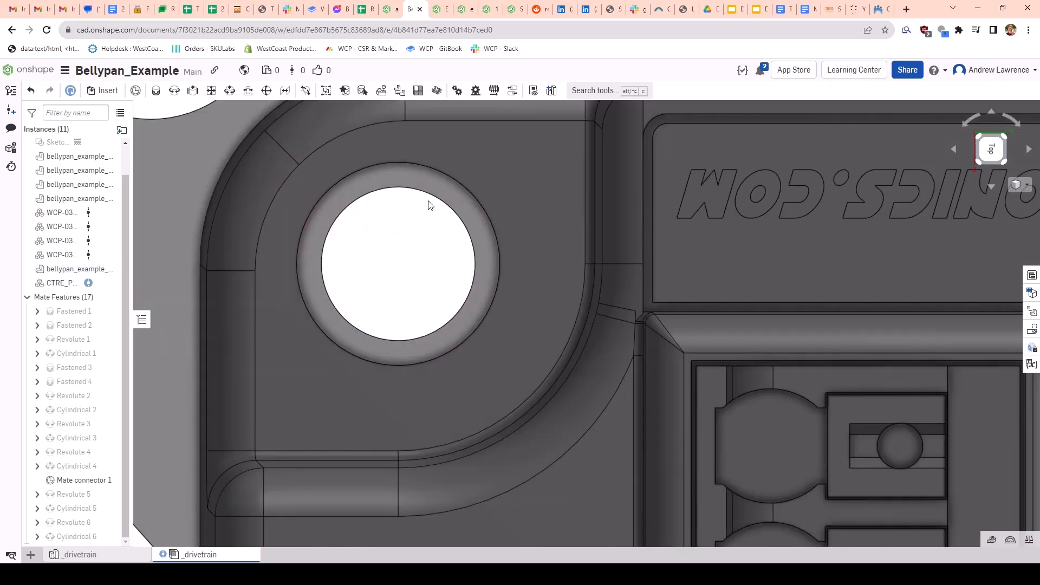
{"action": "scroll", "coordinate": [428, 201], "scroll_direction": "down", "scroll_amount": 10}
{"action": "scroll", "coordinate": [665, 280], "scroll_direction": "up", "scroll_amount": 3}
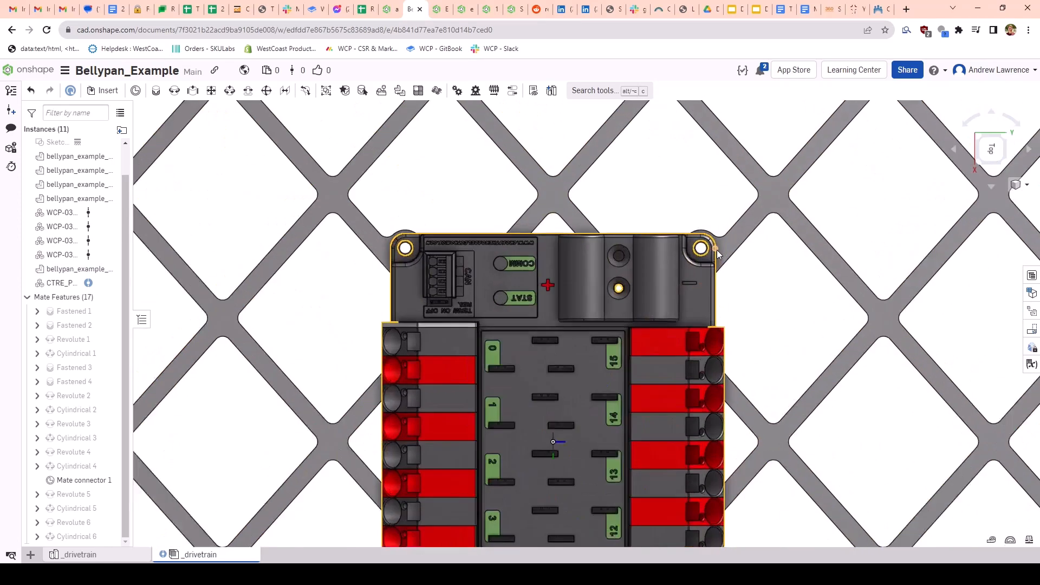
{"action": "scroll", "coordinate": [717, 249], "scroll_direction": "up", "scroll_amount": 2}
{"action": "scroll", "coordinate": [713, 251], "scroll_direction": "down", "scroll_amount": 8}
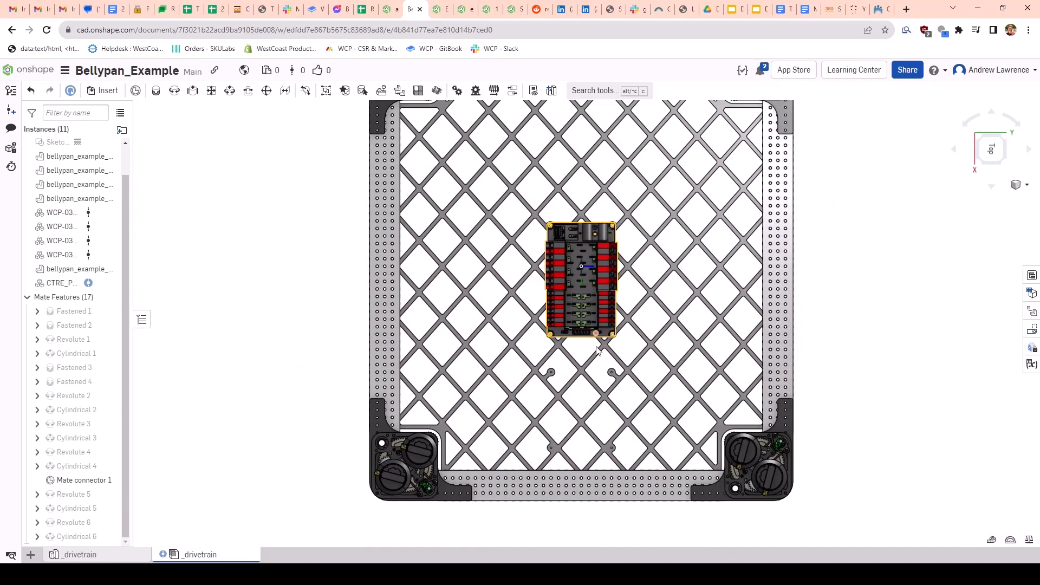
Step: Examine the mounted PDB, the belly pan lattice and the remaining mounting tabs within the drivetrain frame
{"action": "key", "text": "shift+7"}
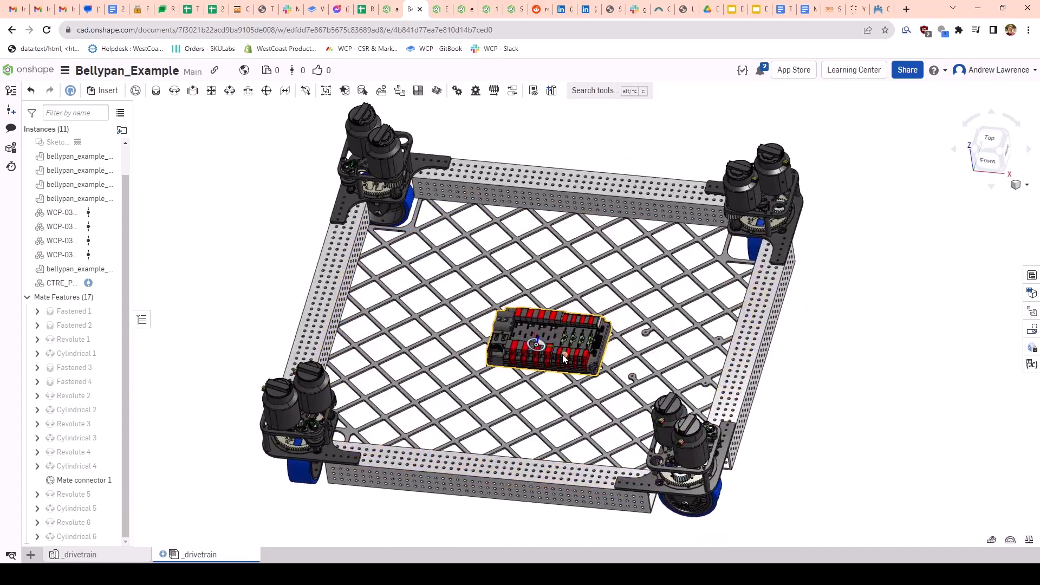
{"action": "scroll", "coordinate": [563, 358], "scroll_direction": "up", "scroll_amount": 8}
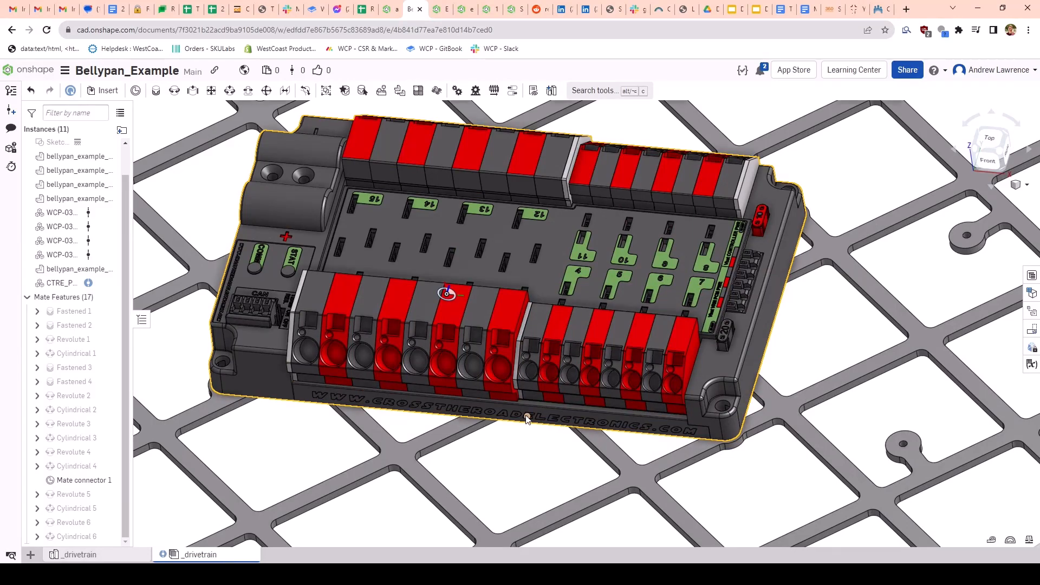
{"action": "middle_click_drag", "start_coordinate": [527, 419], "coordinate": [559, 298]}
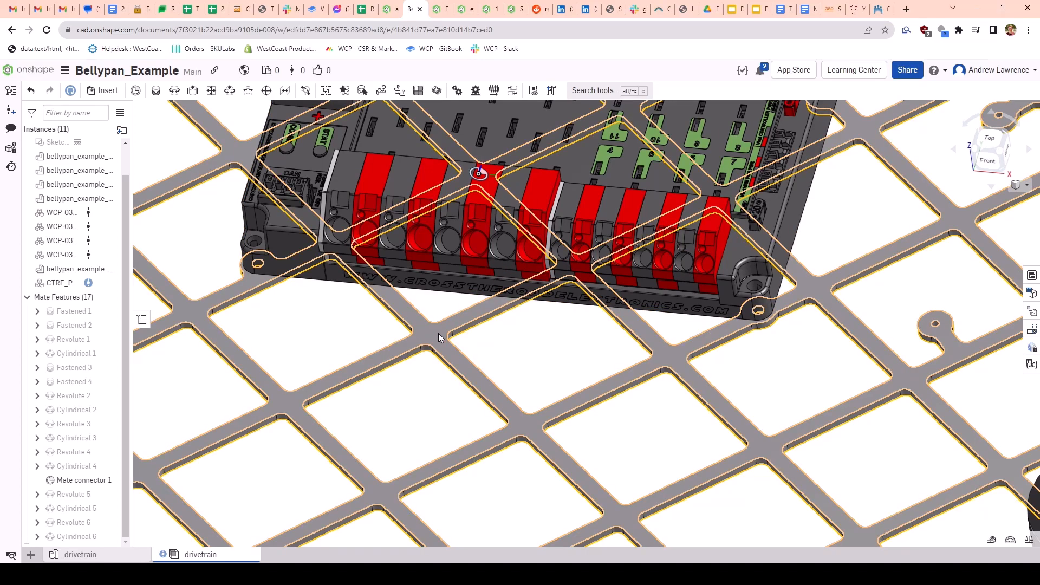
{"action": "scroll", "coordinate": [687, 285], "scroll_direction": "up", "scroll_amount": 5}
{"action": "scroll", "coordinate": [687, 285], "scroll_direction": "down", "scroll_amount": 5}
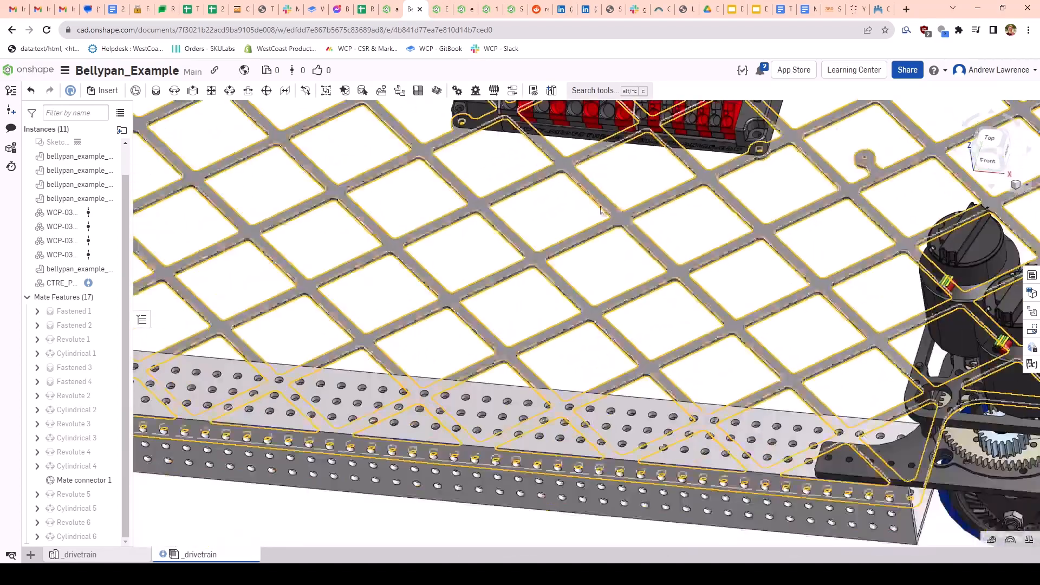
{"action": "scroll", "coordinate": [521, 256], "scroll_direction": "up", "scroll_amount": 2}
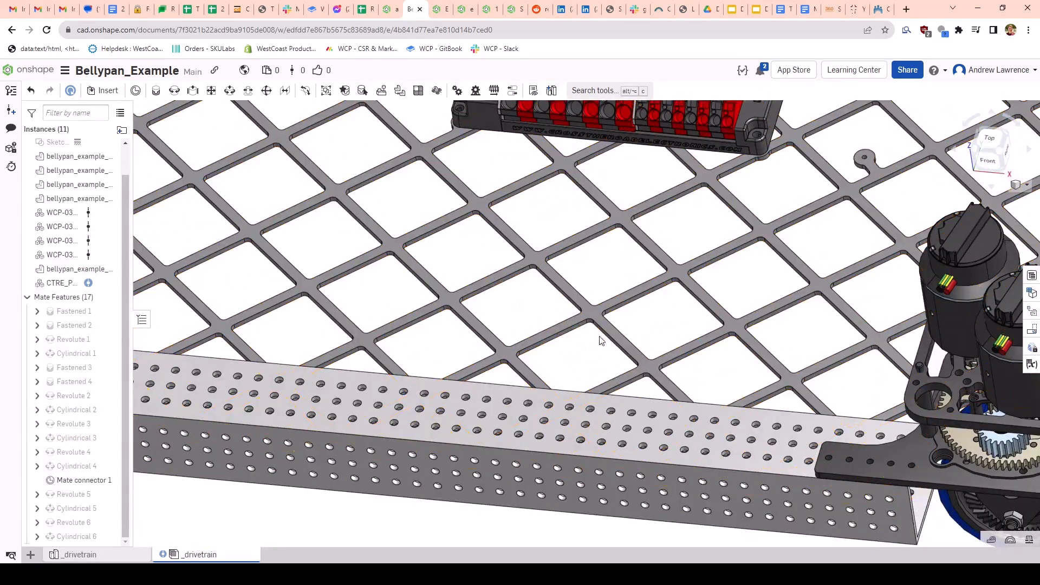
{"action": "scroll", "coordinate": [546, 336], "scroll_direction": "down", "scroll_amount": 3}
{"action": "middle_click_drag", "start_coordinate": [539, 278], "coordinate": [439, 499]}
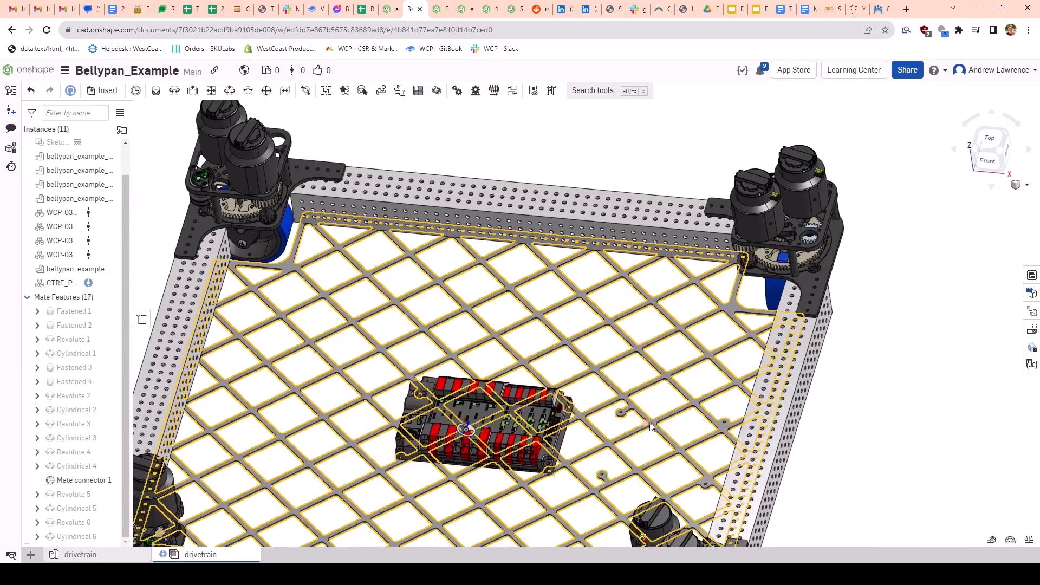
{"action": "middle_click_drag", "start_coordinate": [580, 405], "coordinate": [540, 362]}
{"action": "scroll", "coordinate": [539, 362], "scroll_direction": "up", "scroll_amount": 2}
{"action": "scroll", "coordinate": [539, 362], "scroll_direction": "down", "scroll_amount": 6}
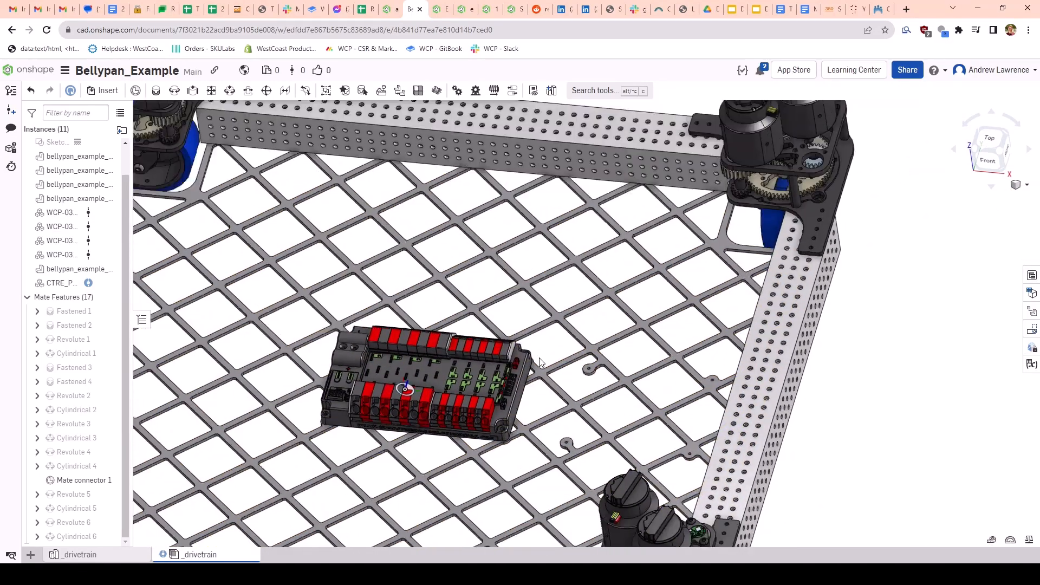
{"action": "right_click_drag", "start_coordinate": [523, 338], "coordinate": [549, 320]}
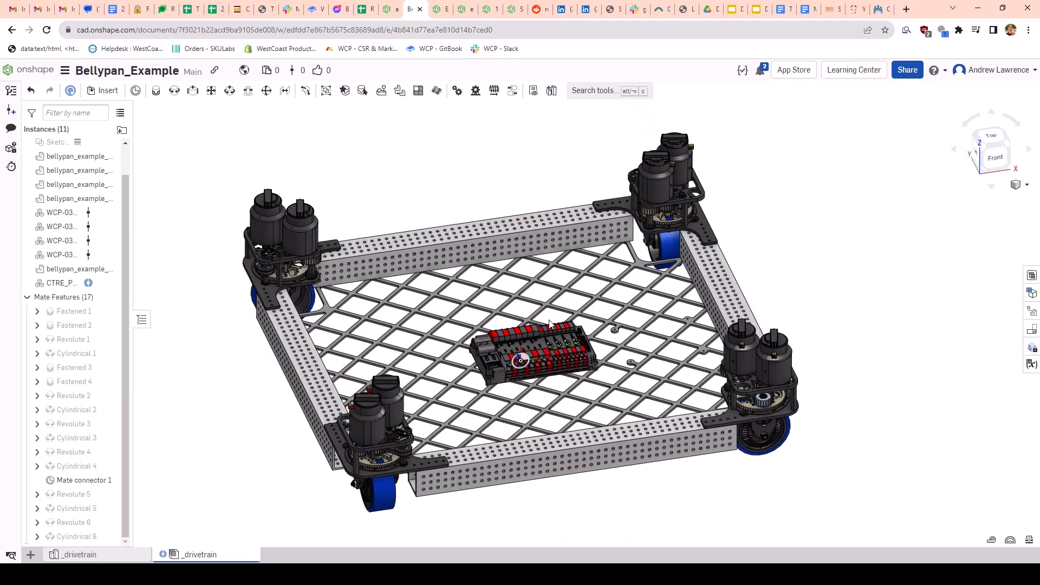